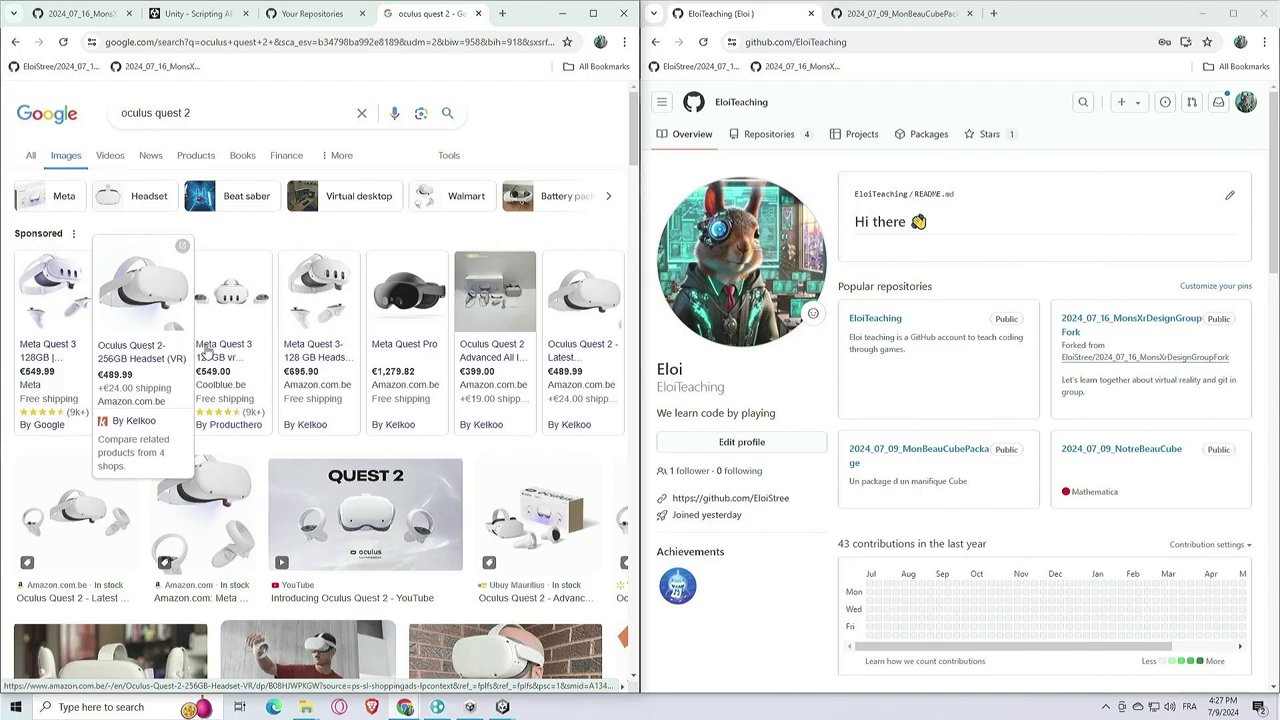
Look through the Quest 2 image results and search Google Images for "oculus quest 3s"
scroll(352, 347, "down", 1)
scroll(352, 347, "down", 1)
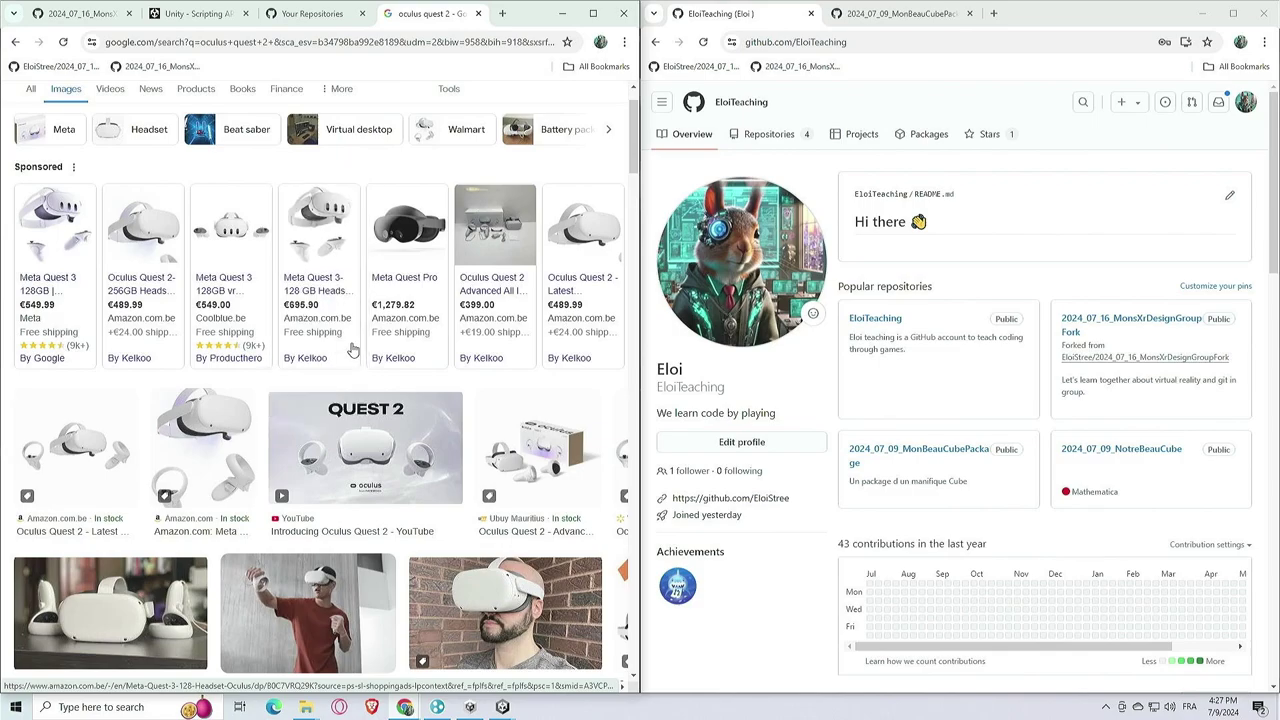
mouse_move(62, 232)
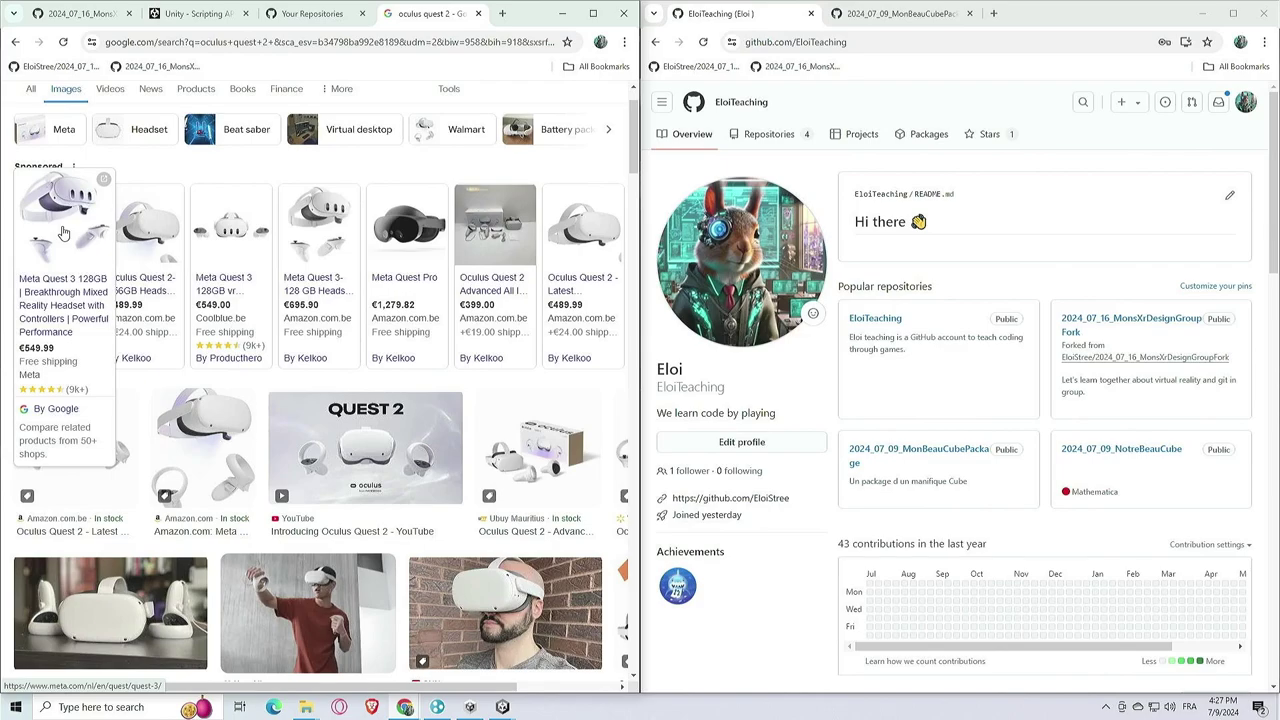
scroll(215, 136, "up", 2)
left_click(215, 110)
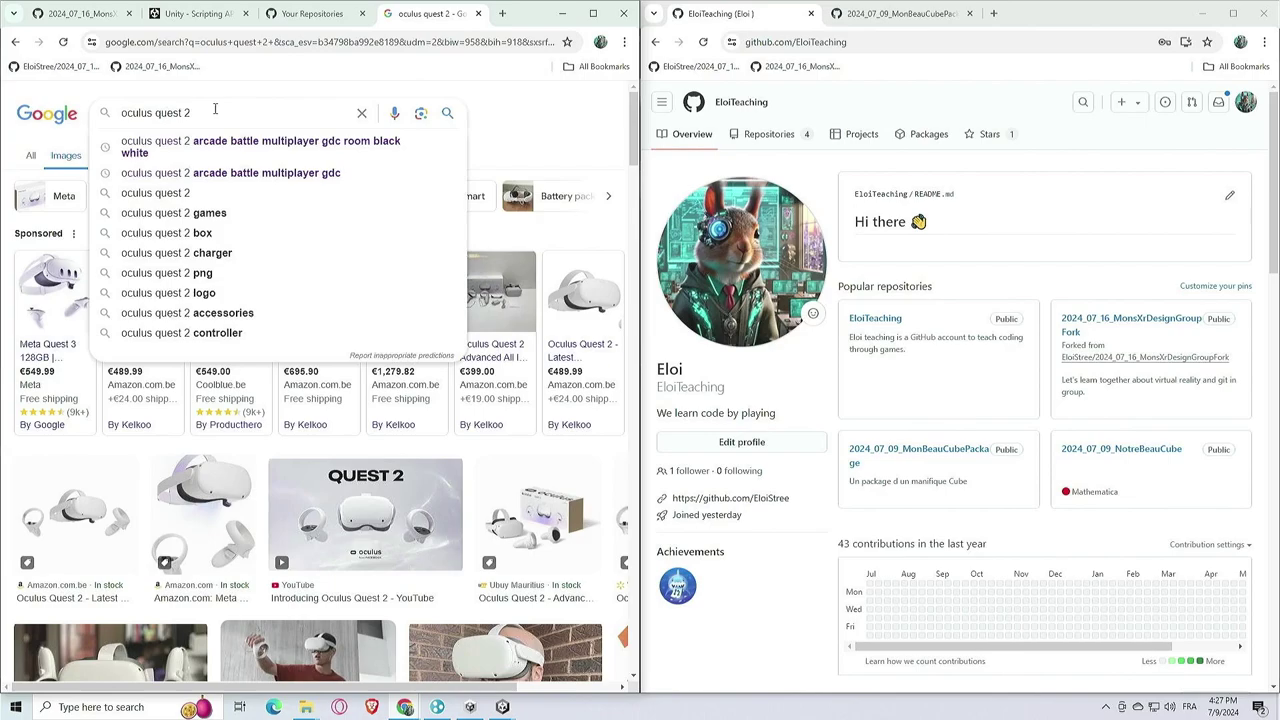
key("BackSpace")
type("3s")
key("Return")
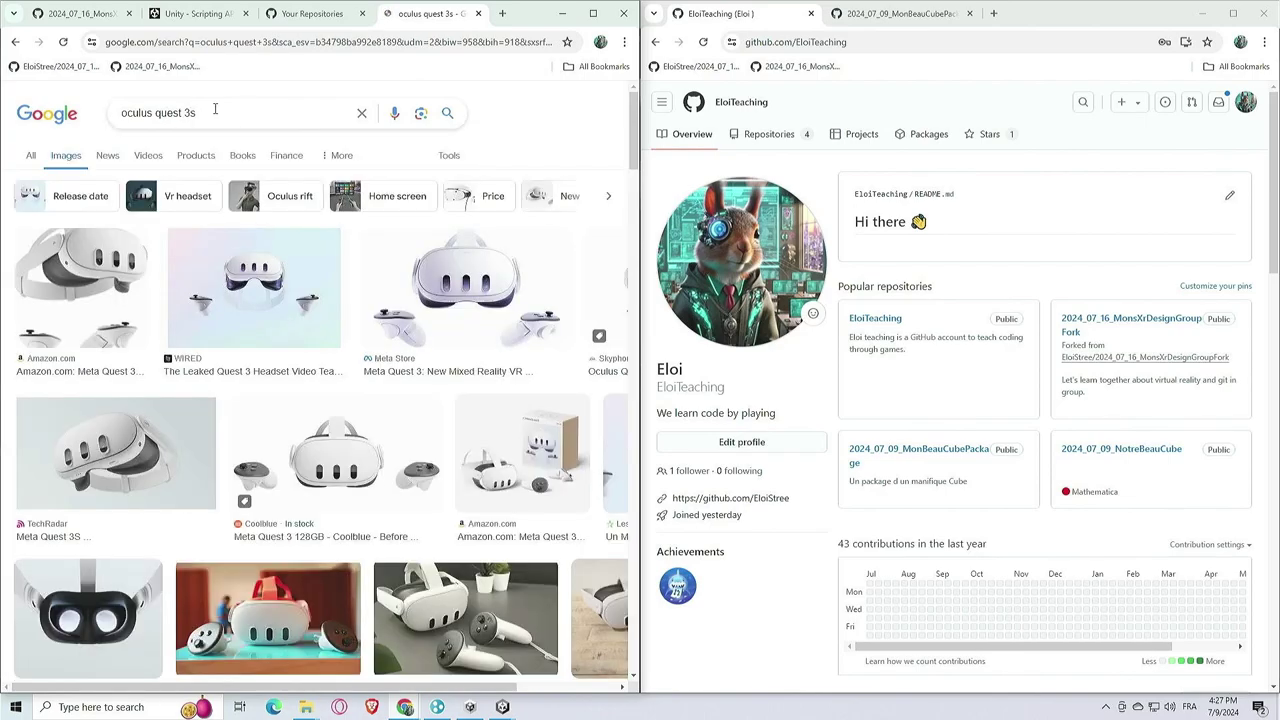
Extend the image search to "oculus quest 3s leark"
left_click(276, 112)
type("leark")
key("Return")
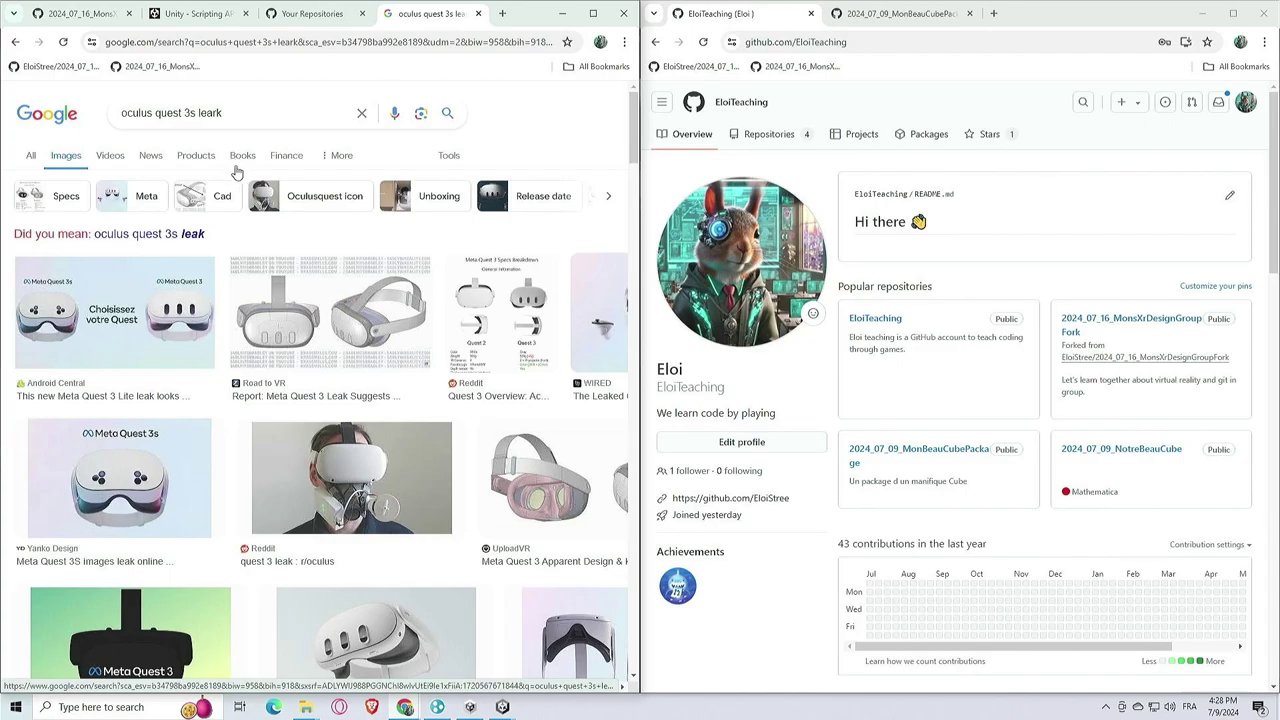
Switch to the Unity editor with the NotreBeauCube project and bring the demo scene's cubes into view
left_click(288, 16)
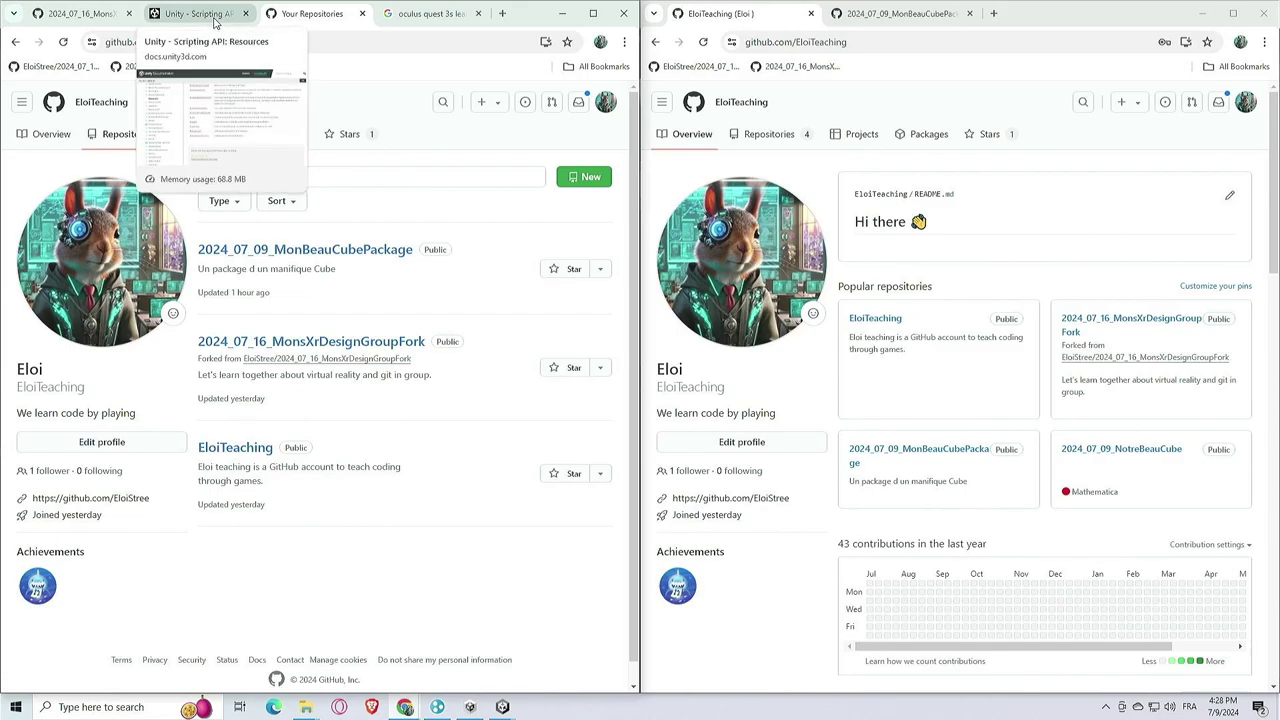
left_click(475, 706)
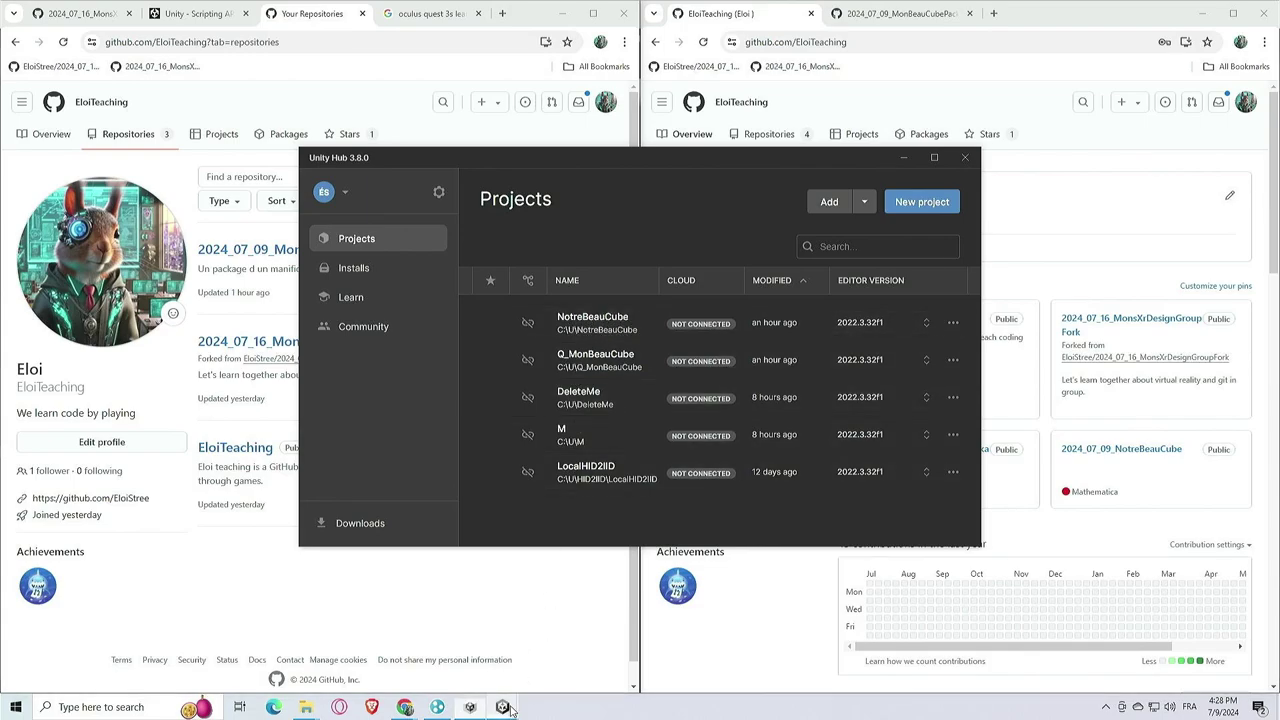
mouse_move(502, 706)
left_click(541, 645)
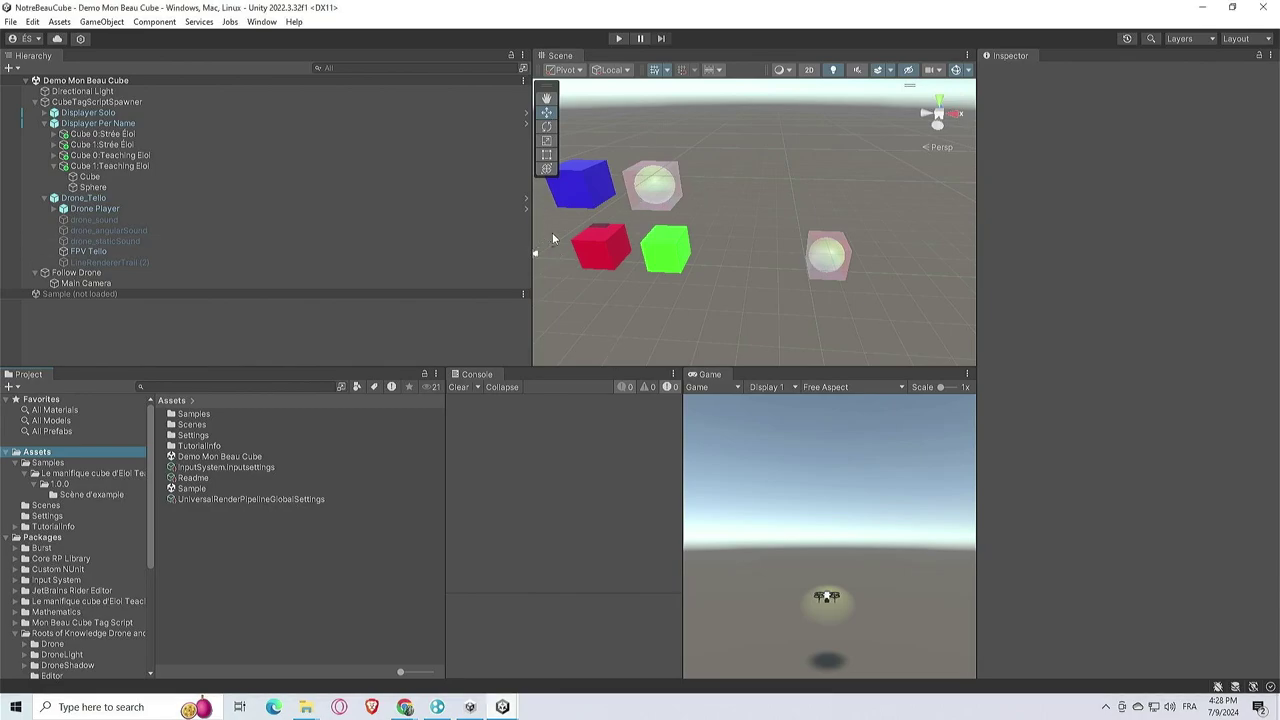
middle_click_drag(553, 238, 572, 251)
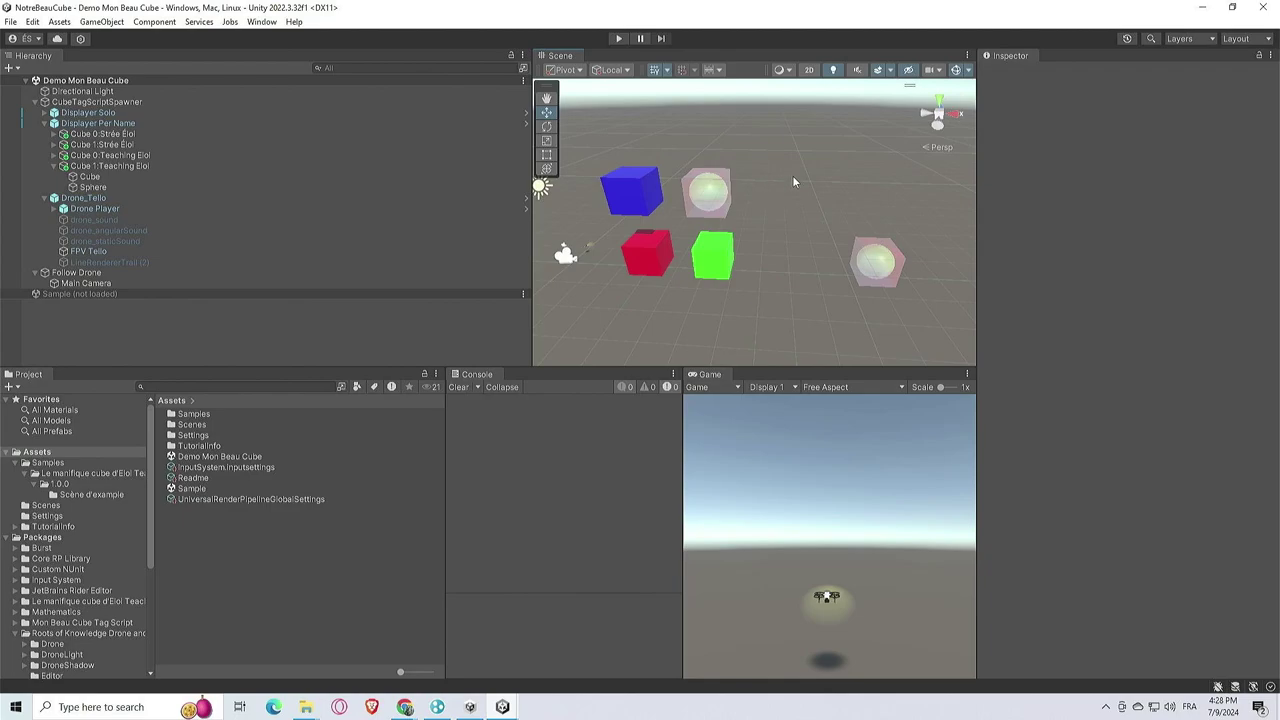
Review the details of the installed Git packages in the Package Manager, including Mon Beau Cube Tag Script and Roots of Knowledge Drone and Car, and close it
left_click(262, 22)
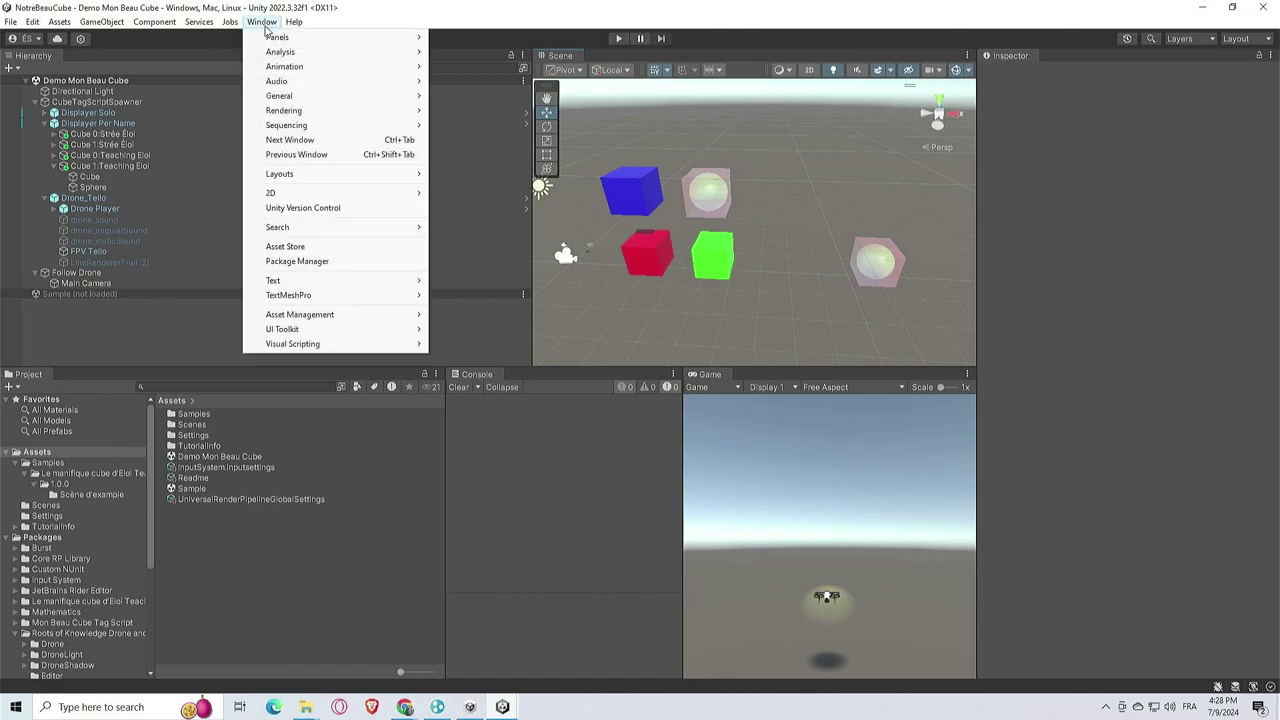
left_click(340, 261)
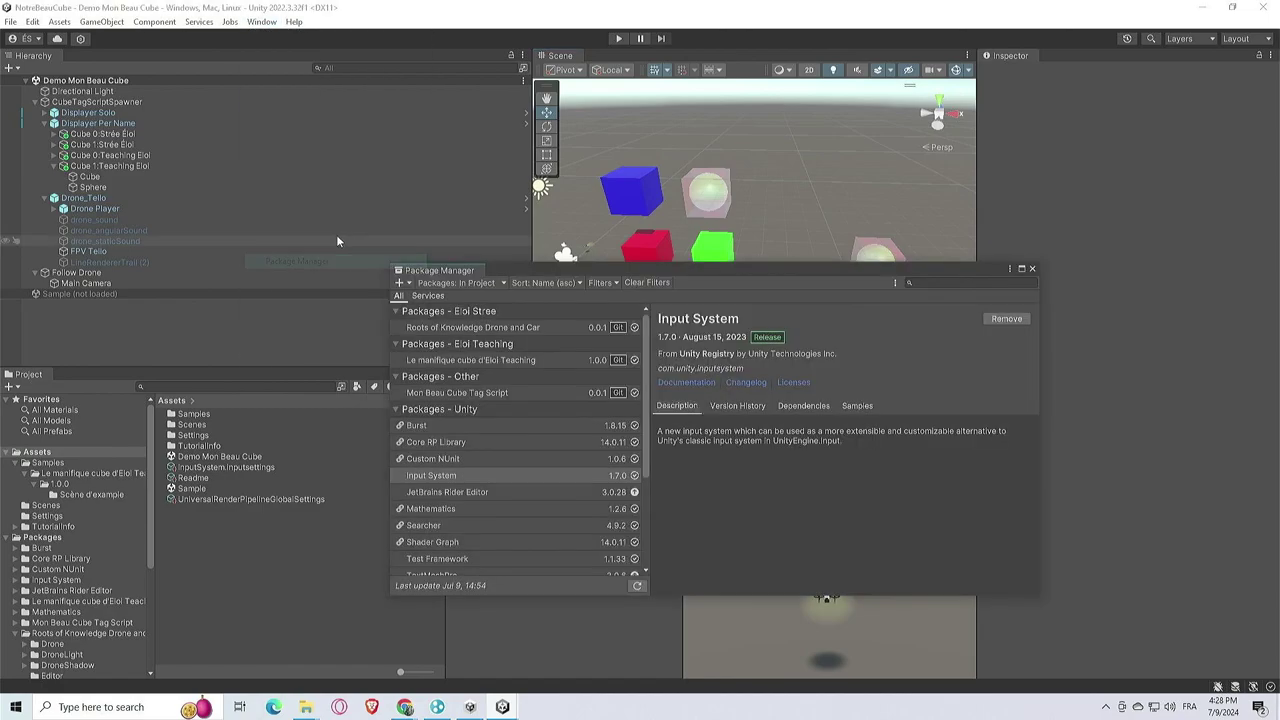
left_click(498, 394)
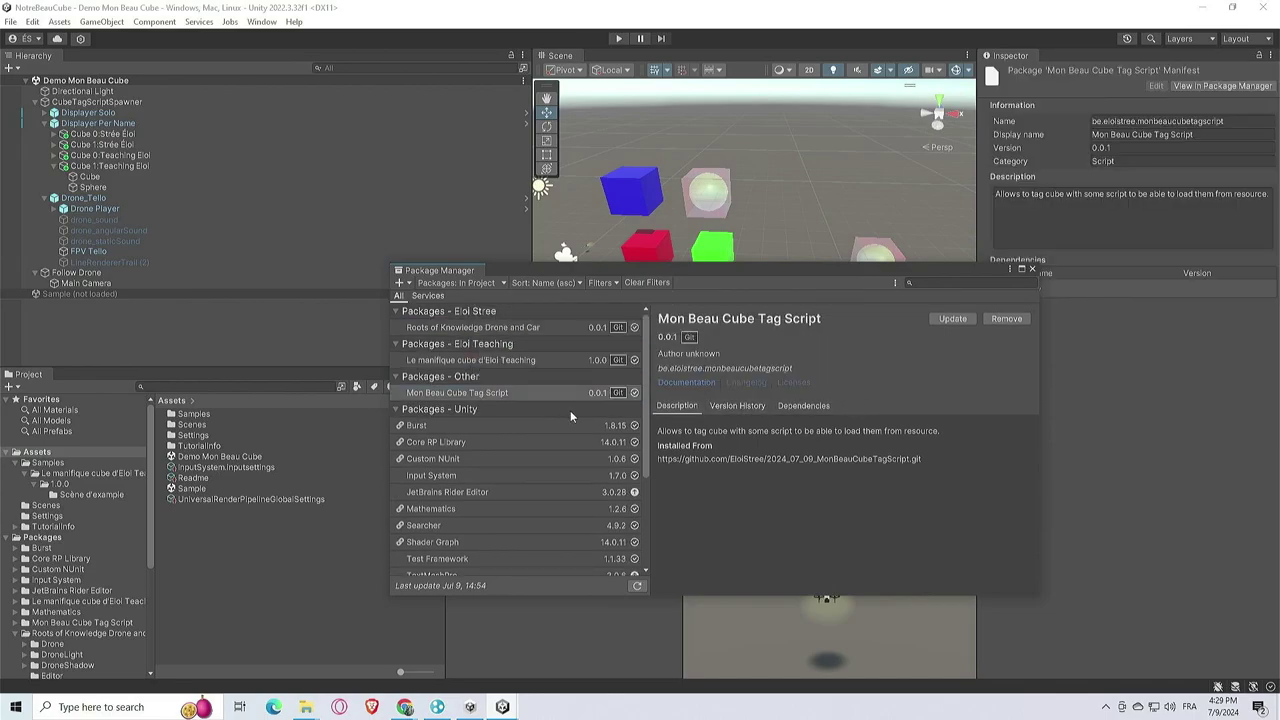
left_click(491, 360)
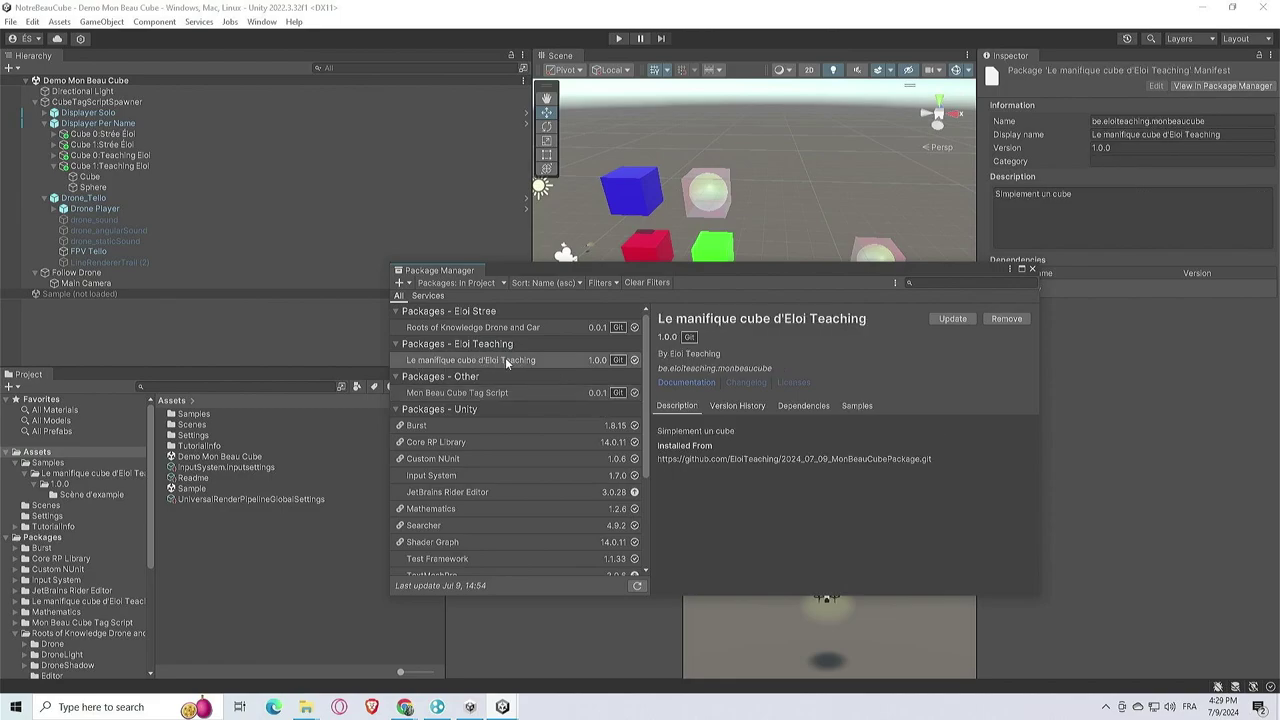
left_click(476, 328)
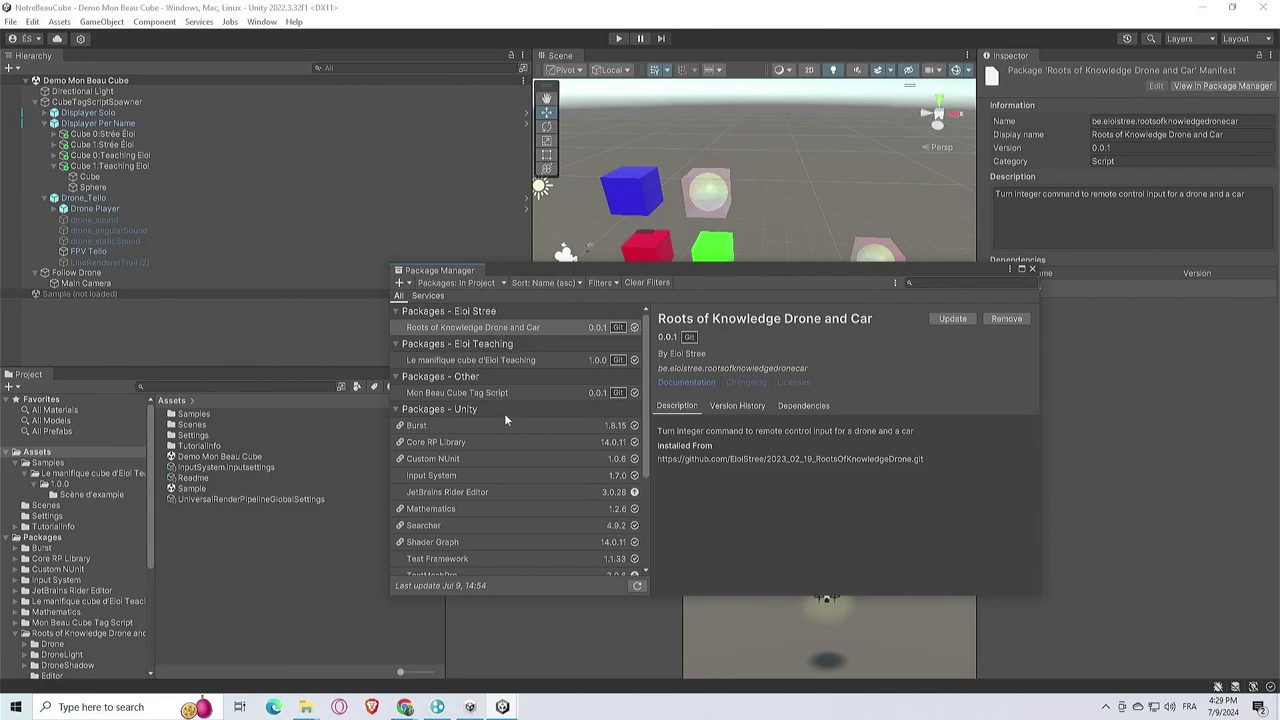
left_click(483, 394)
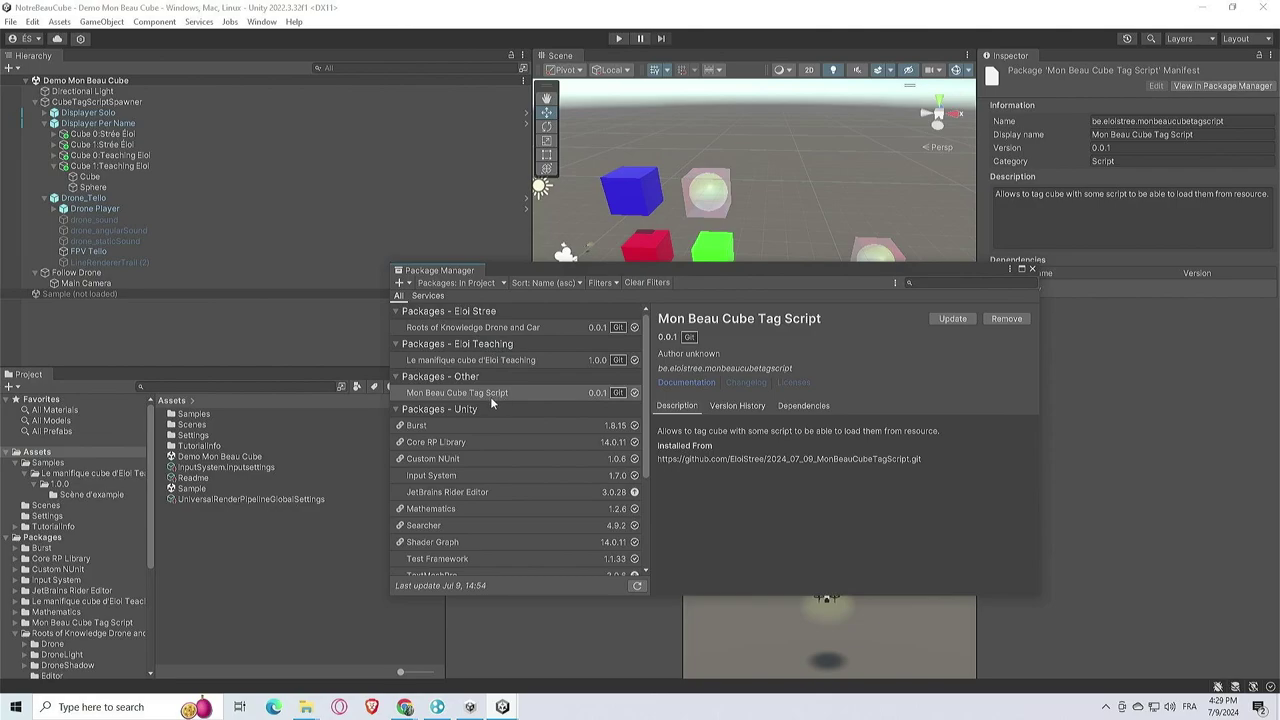
scroll(490, 396, "down", 2)
scroll(489, 398, "up", 2)
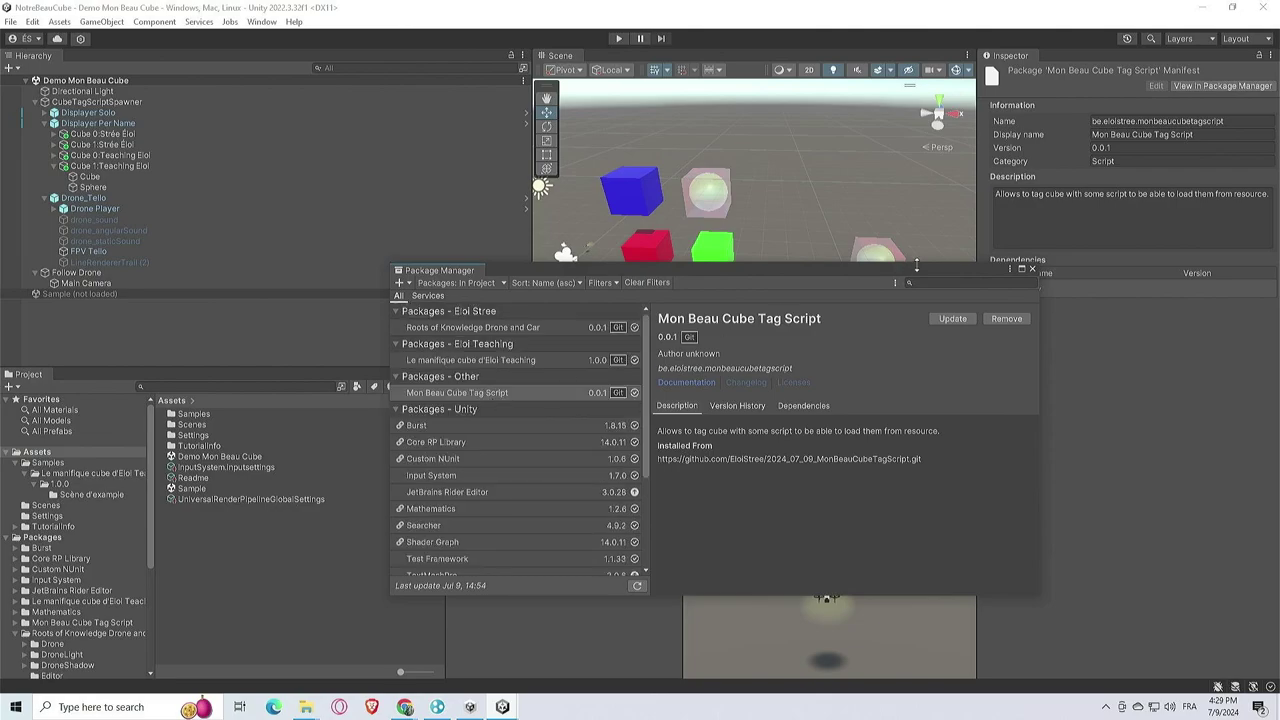
left_click(1032, 270)
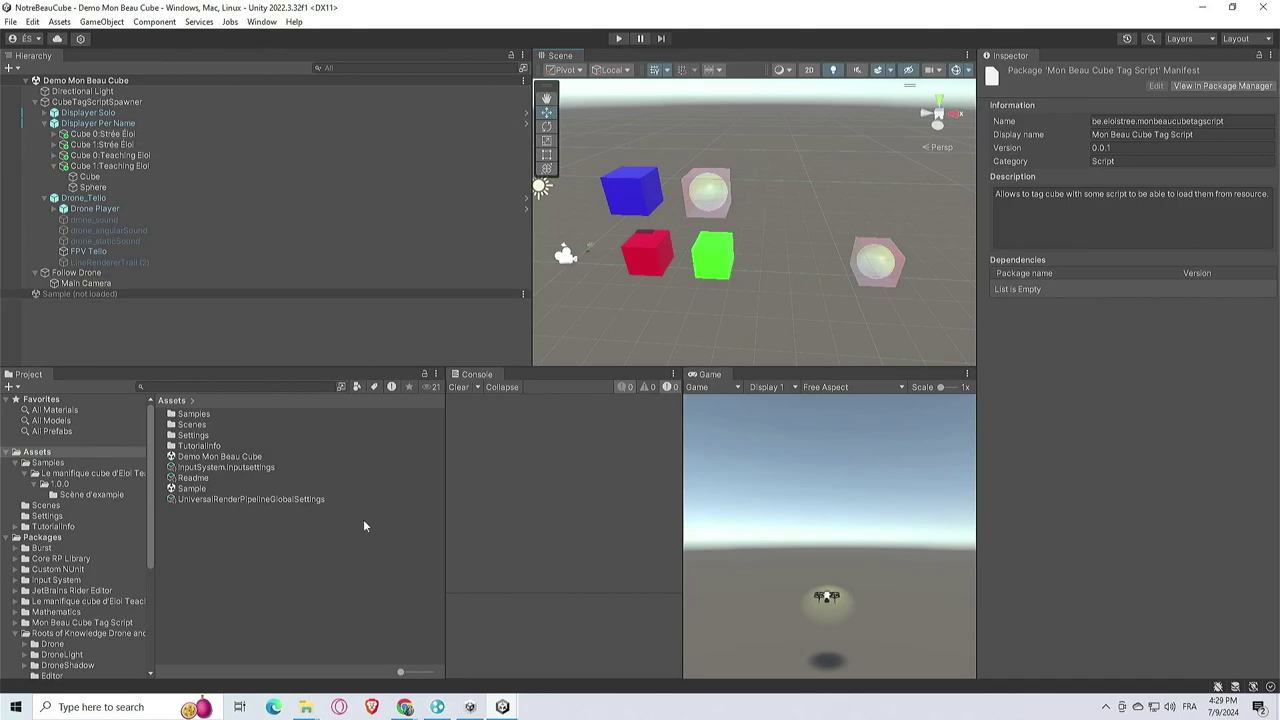
Switch to the Chrome window with the GitHub profile and search the web for "asset store unity" in a new tab
left_click(404, 707)
left_click(443, 645)
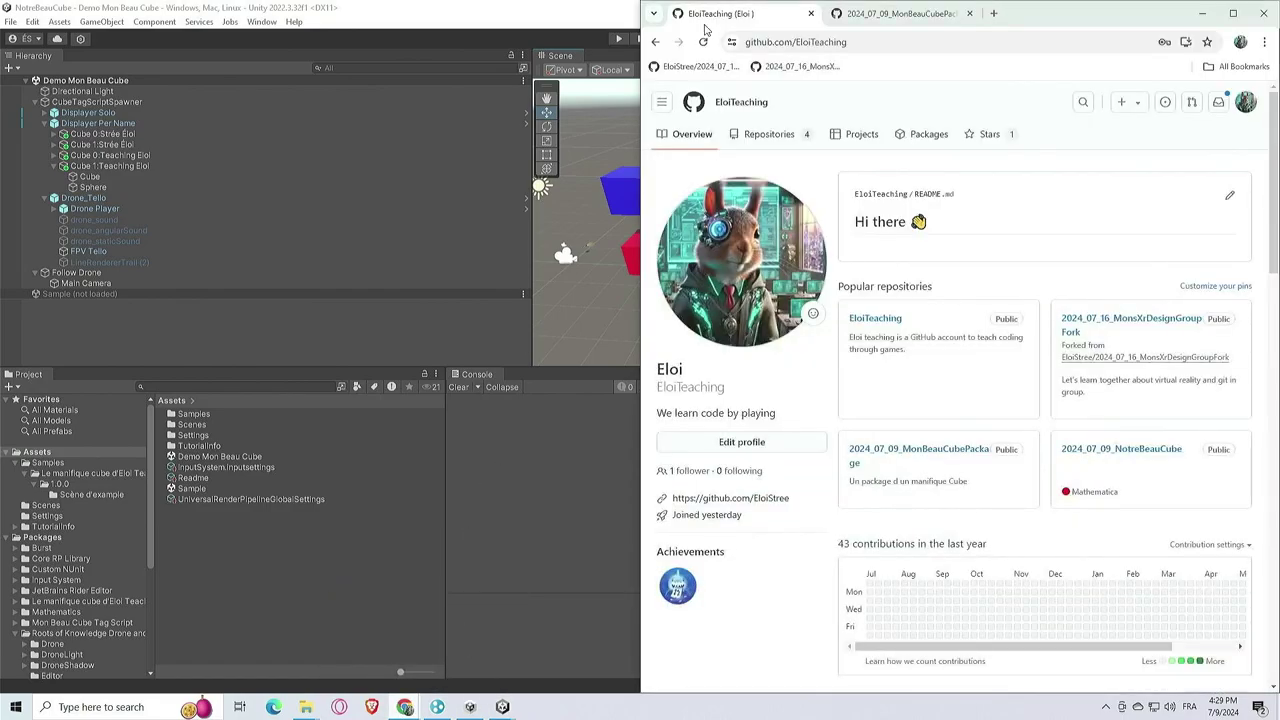
left_click(993, 14)
type("assse")
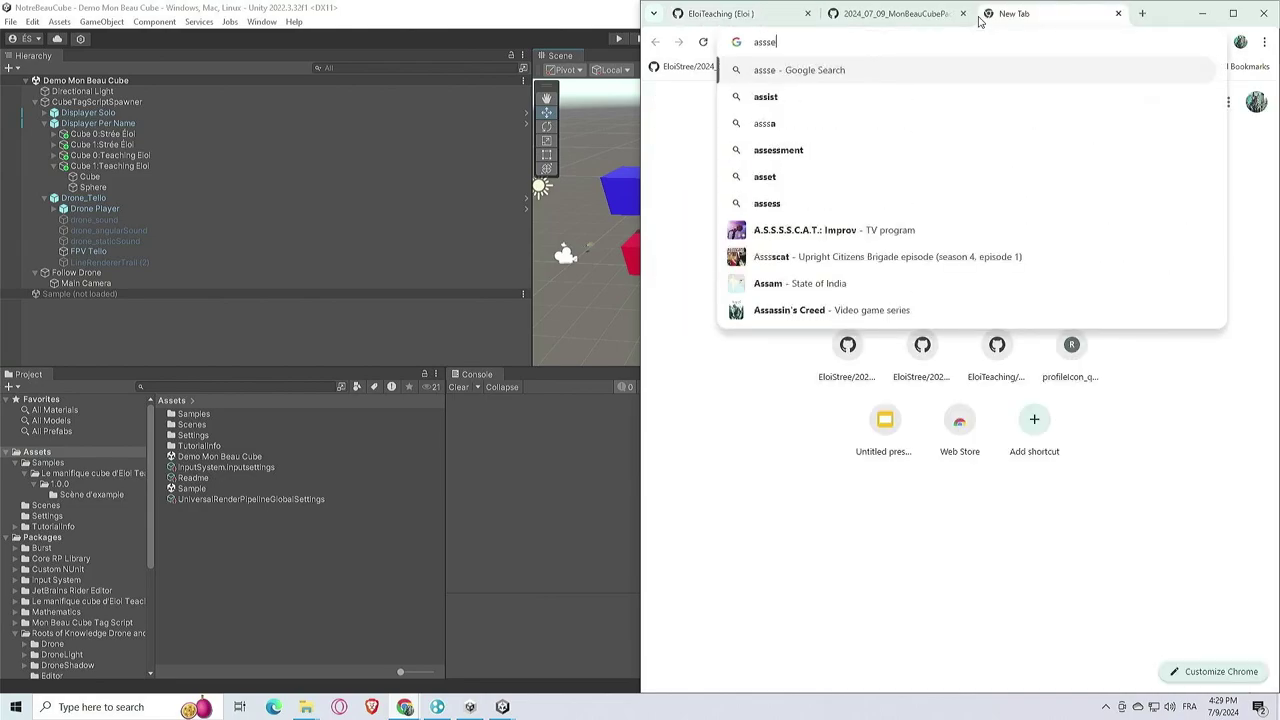
key("BackSpace")
key("BackSpace")
key("BackSpace")
type("set store unity")
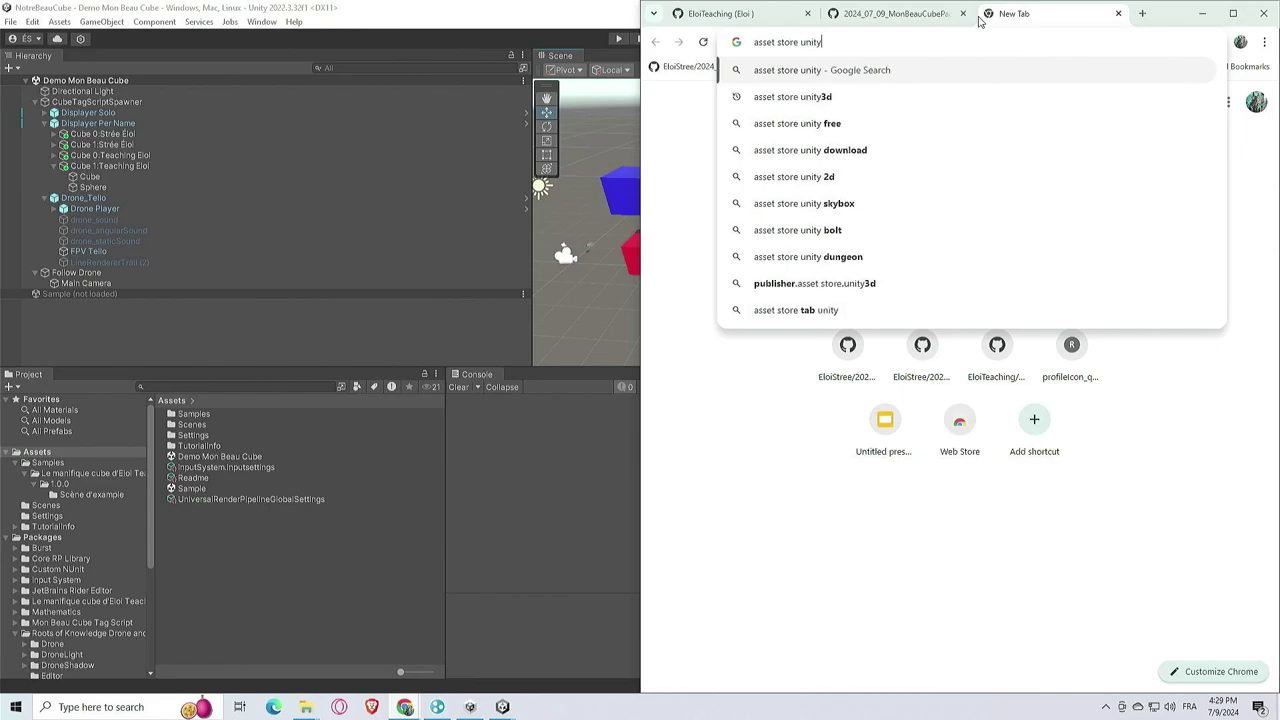
key("Return")
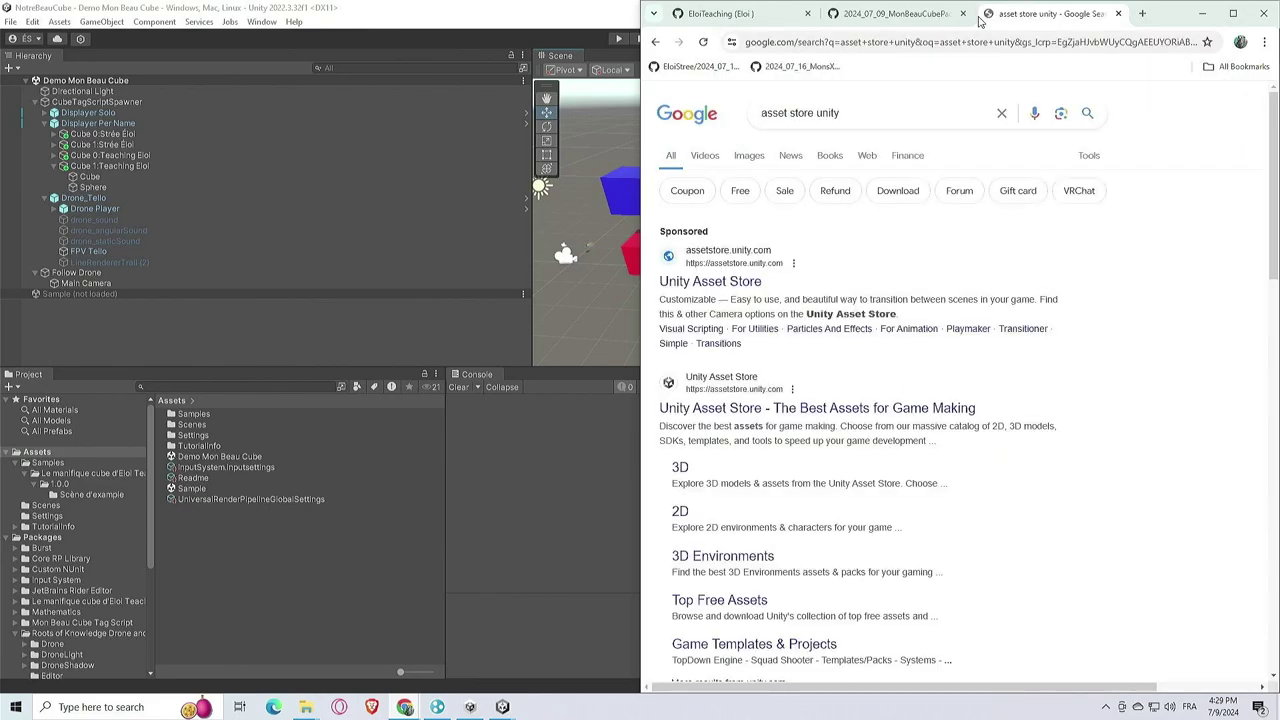
Open the Unity Asset Store from the results, search it for "meta" and accept all cookies
left_click(786, 249)
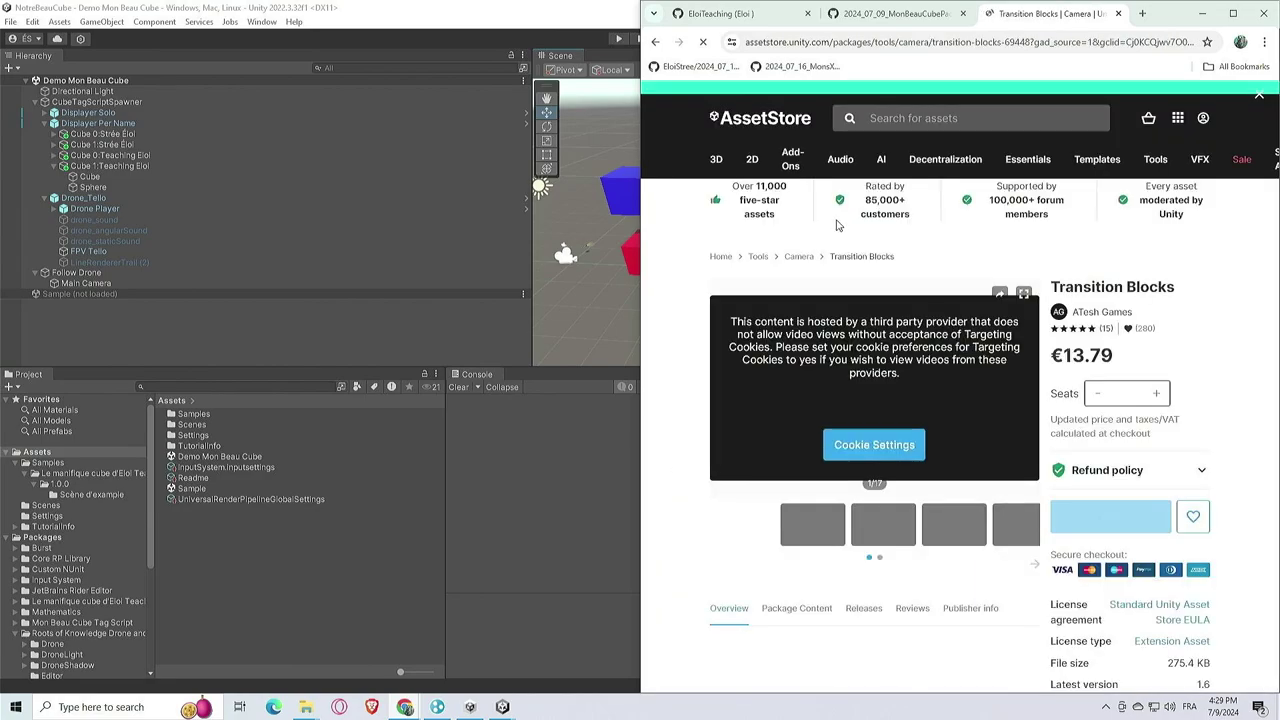
left_click(806, 184)
type("meta")
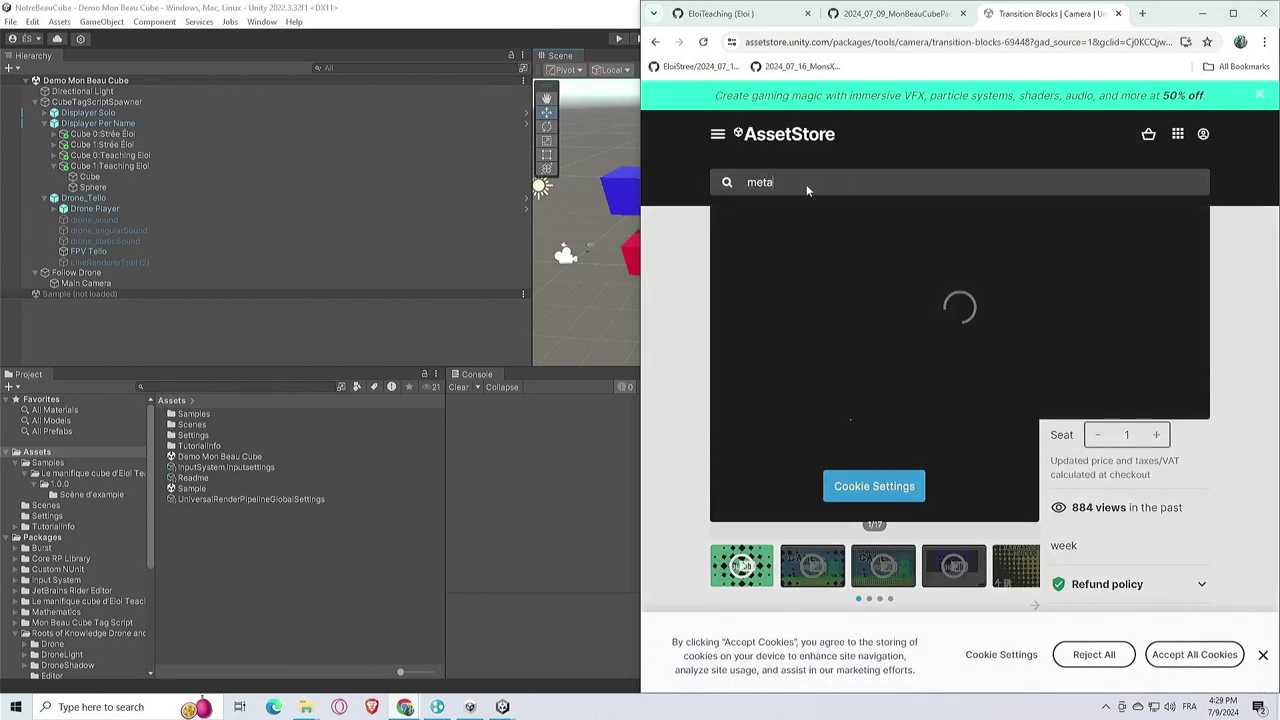
key("Return")
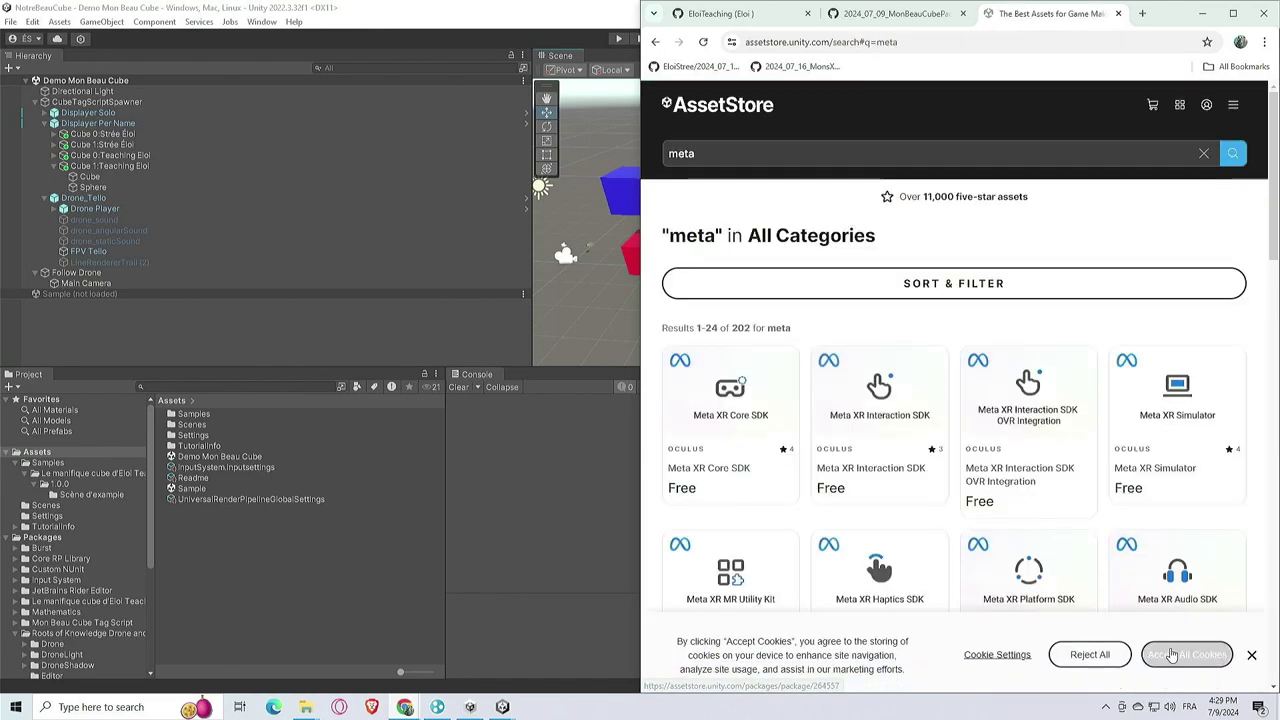
left_click(1182, 654)
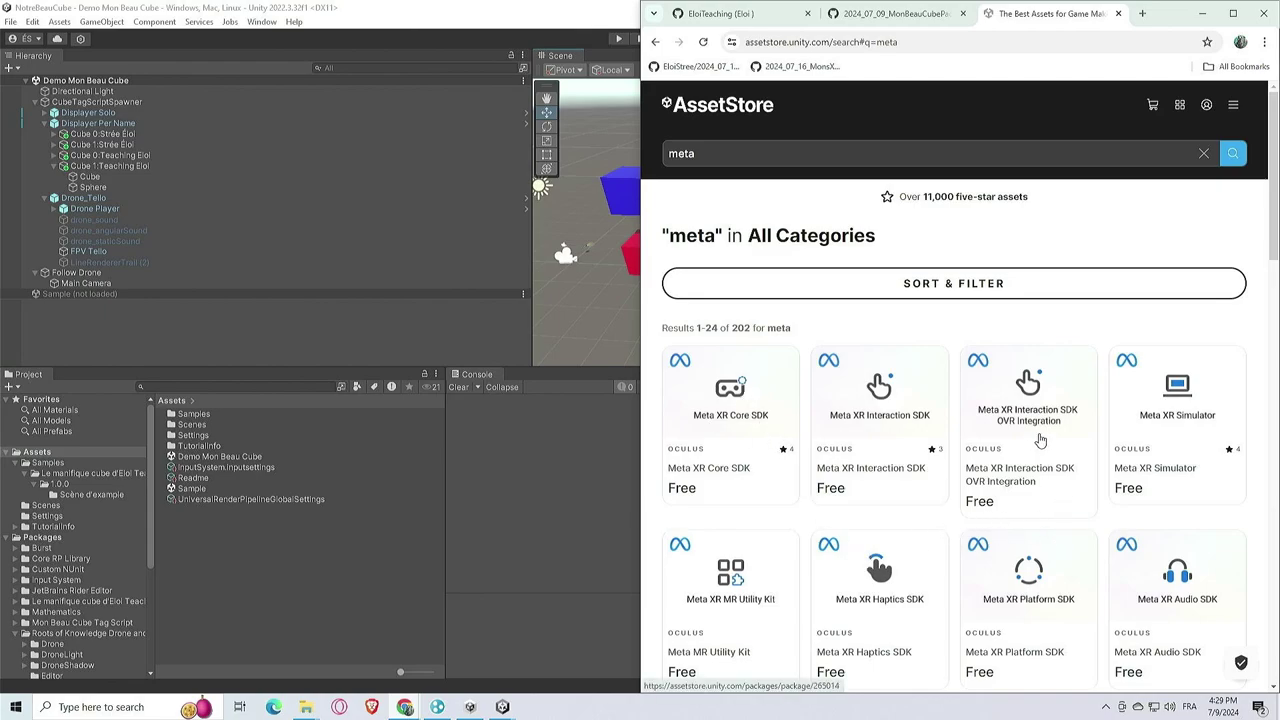
Open the Meta XR All-in-One SDK asset page and widen the browser window over the Unity editor
scroll(946, 417, "down", 2)
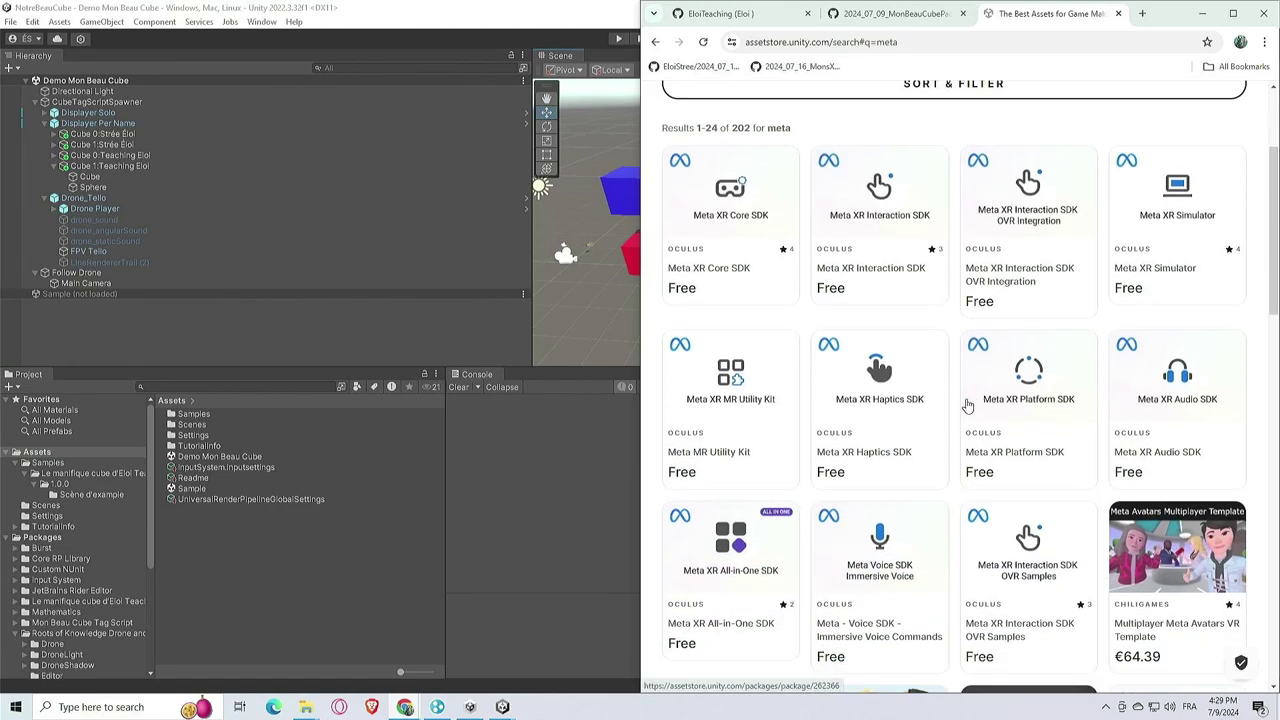
left_click(740, 548)
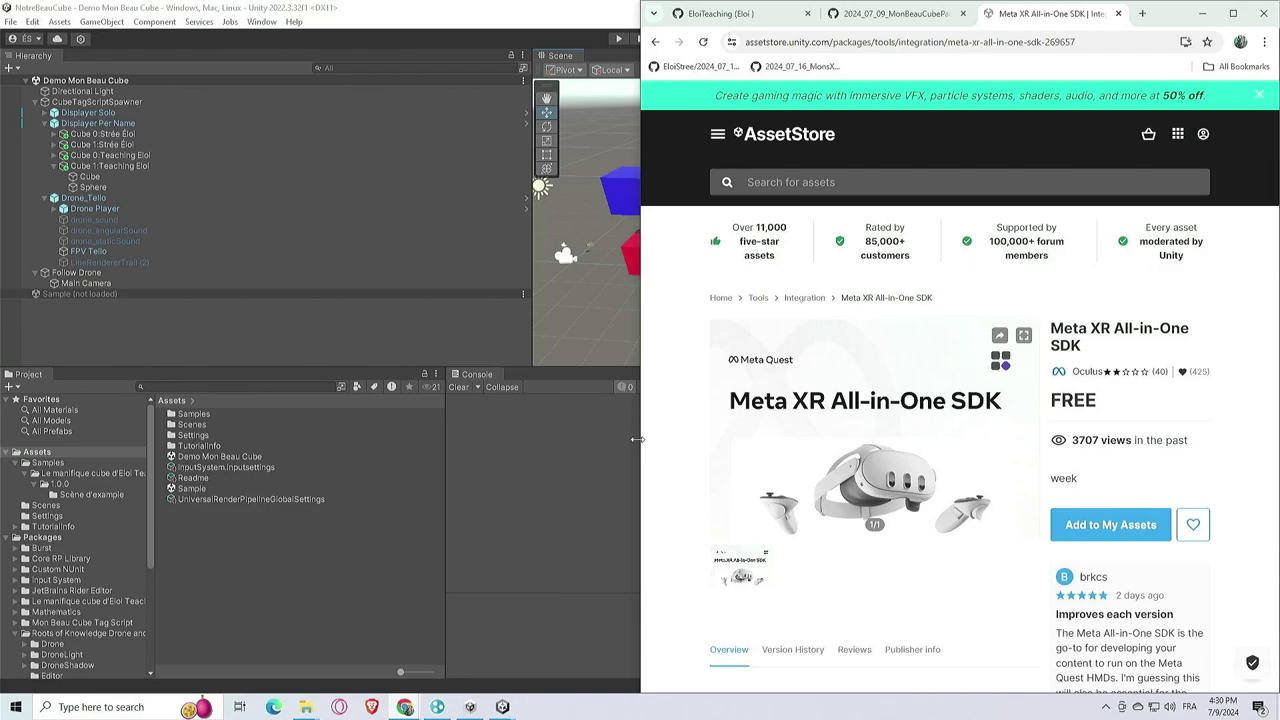
left_click_drag(643, 445, 307, 445)
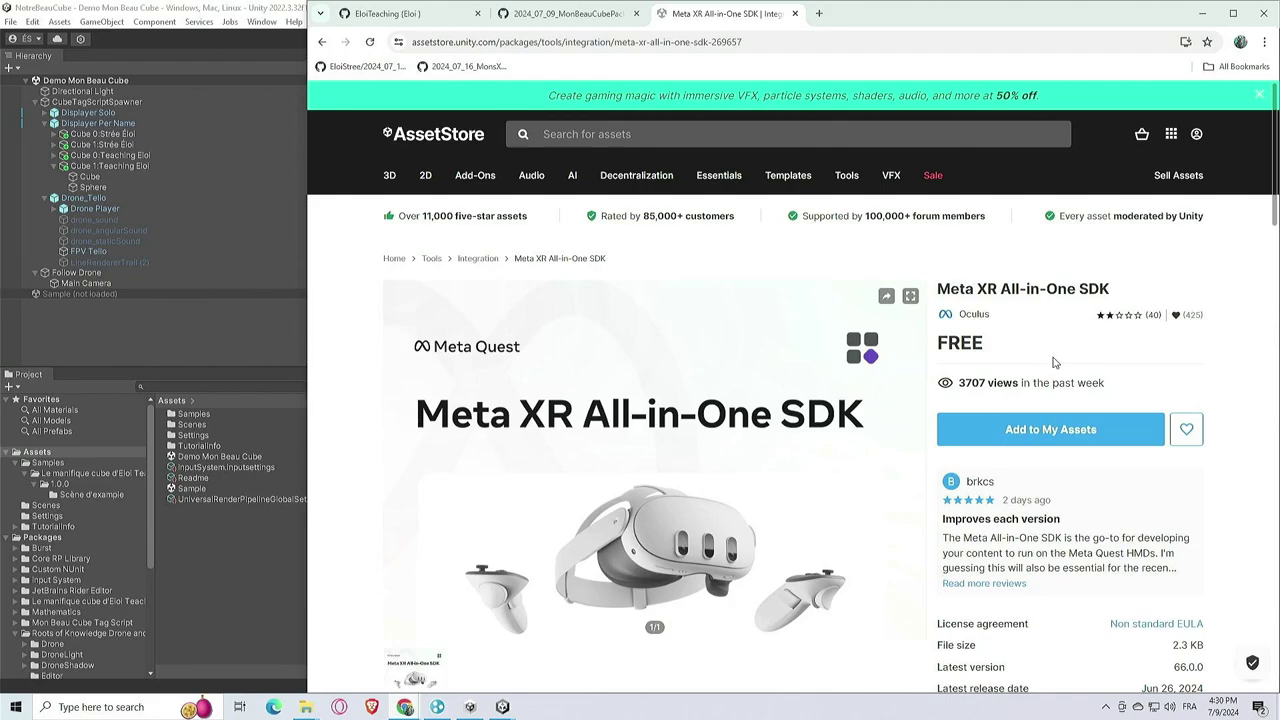
Request adding the Meta XR All-in-One SDK to My Assets and sign in to Unity ID with the listed Google account
left_click(1049, 430)
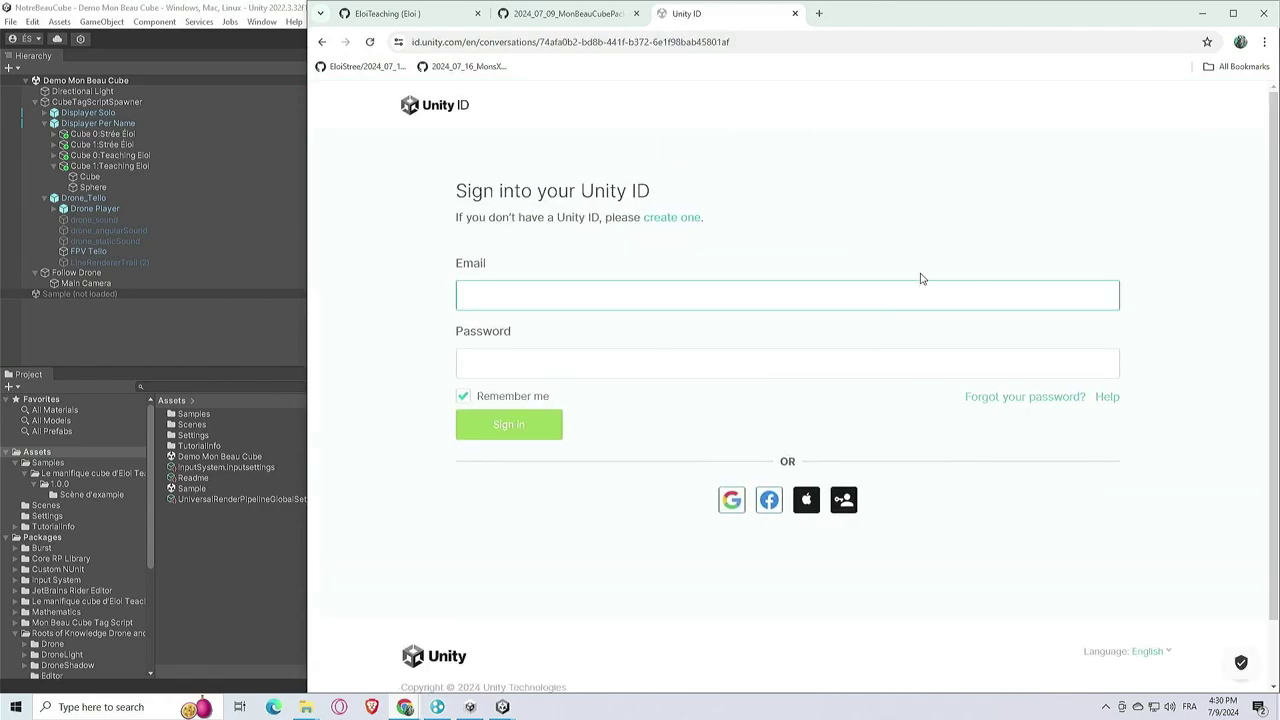
left_click(731, 500)
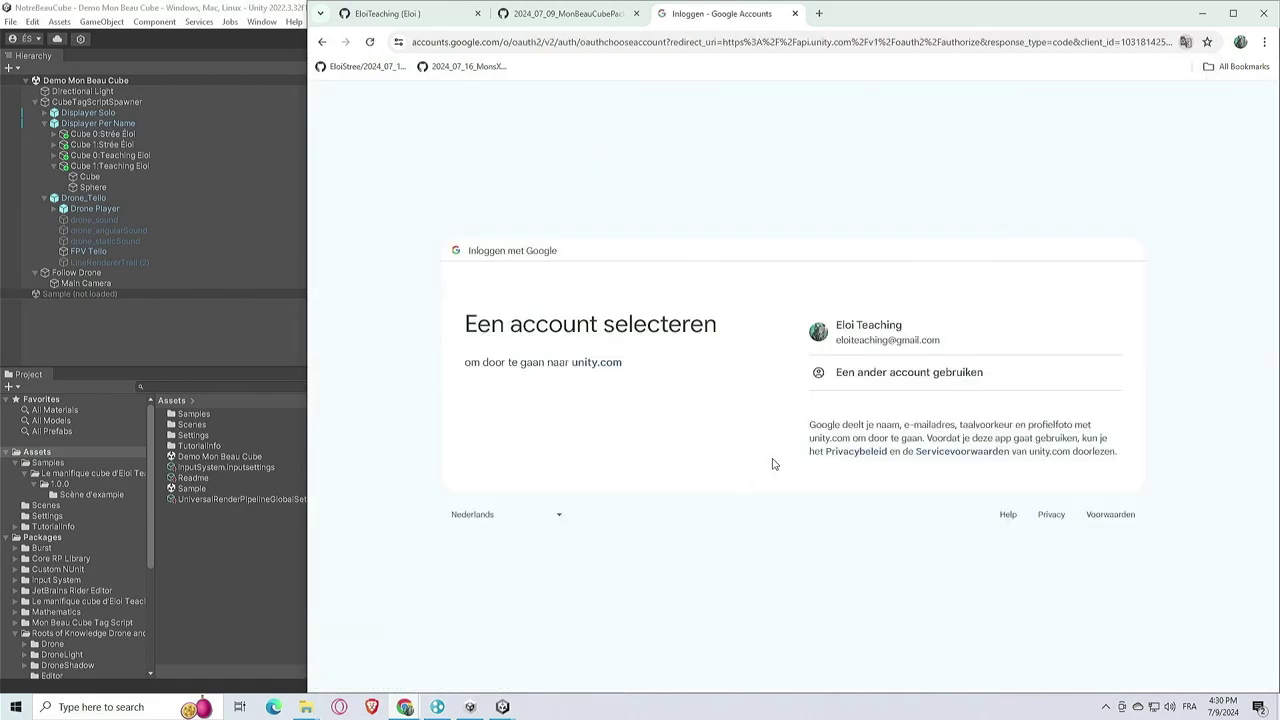
left_click(905, 344)
left_click(846, 456)
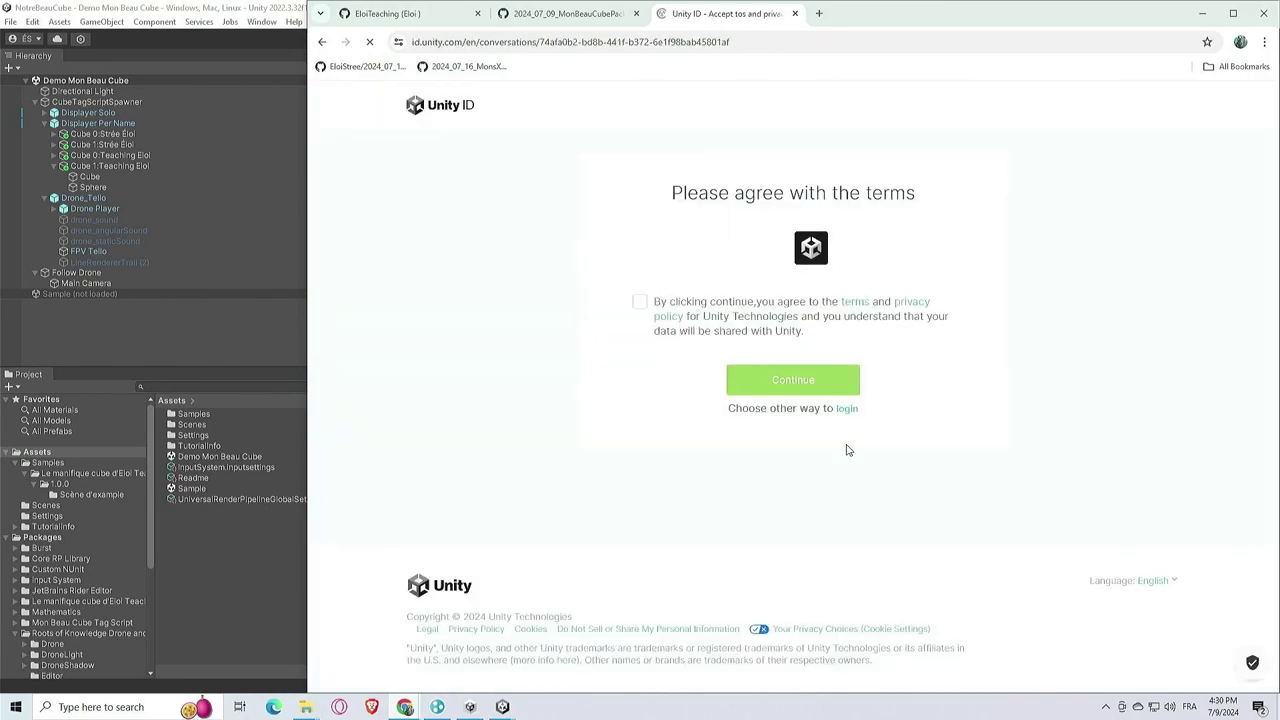
Agree to Unity's terms and privacy policy and continue the sign-in
left_click(641, 302)
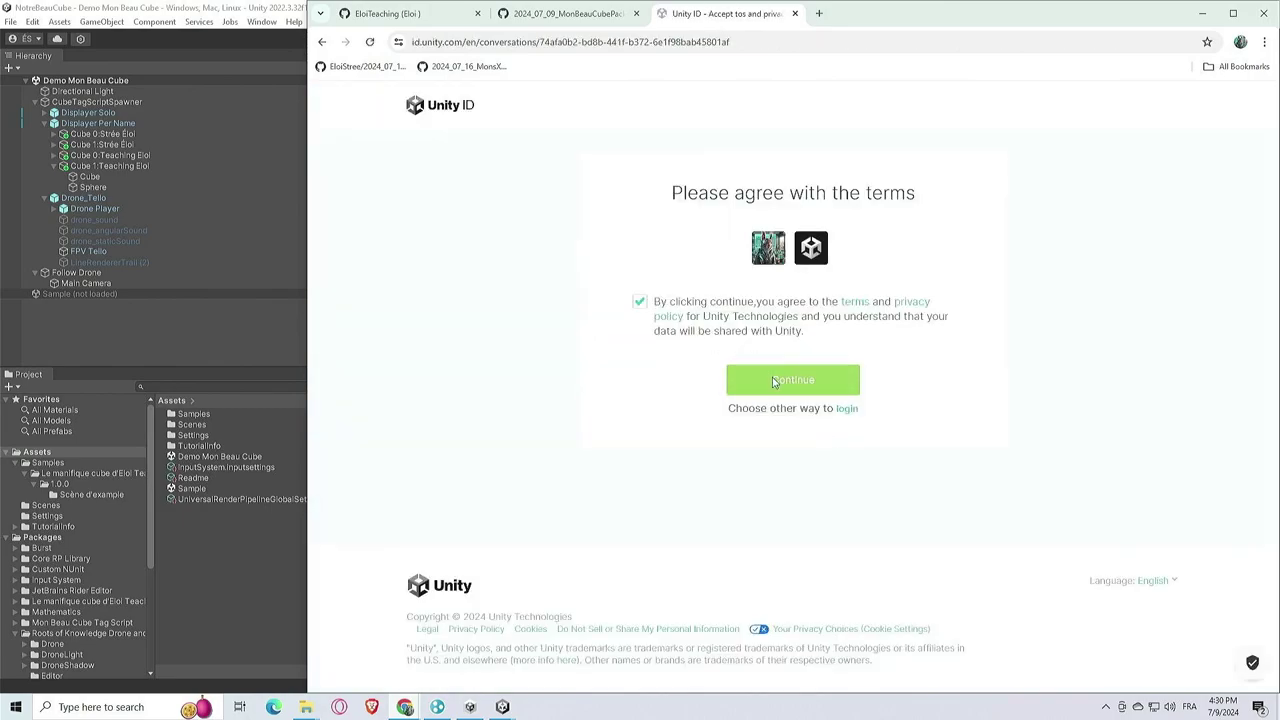
left_click(776, 381)
left_click(786, 383)
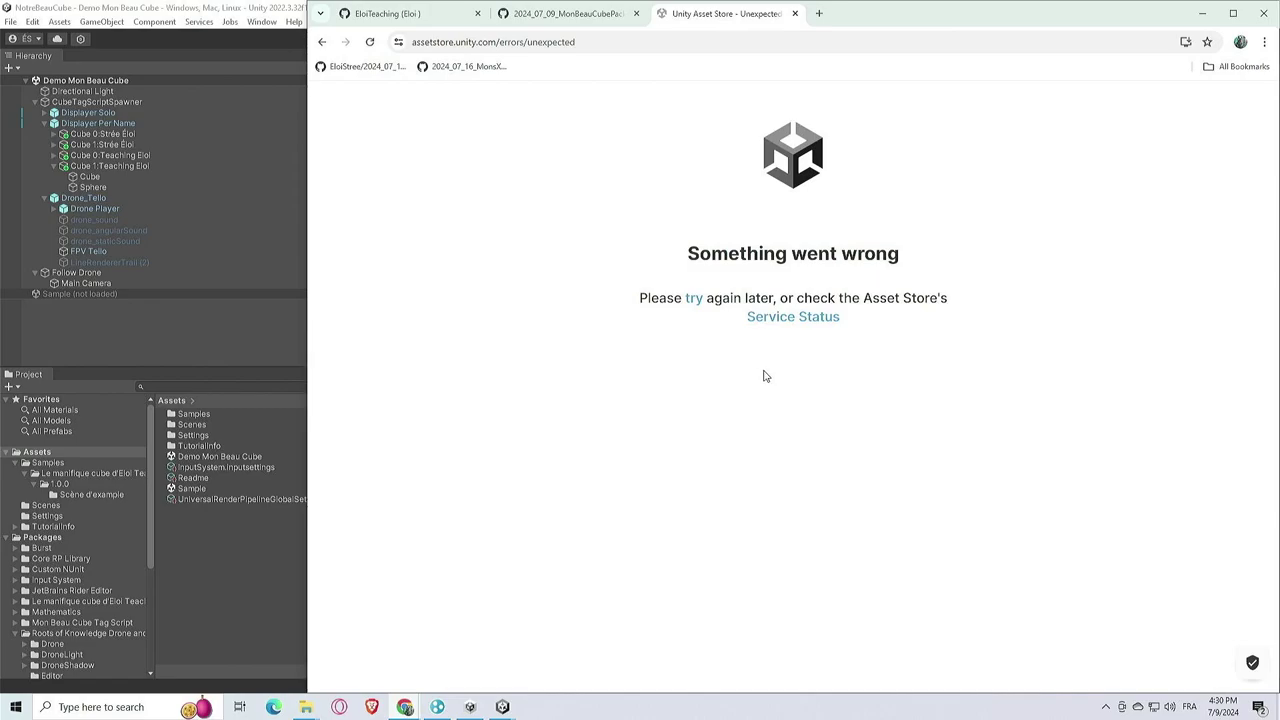
Retry loading the Asset Store, dismiss the dark mode notice and open the account menu
left_click(693, 300)
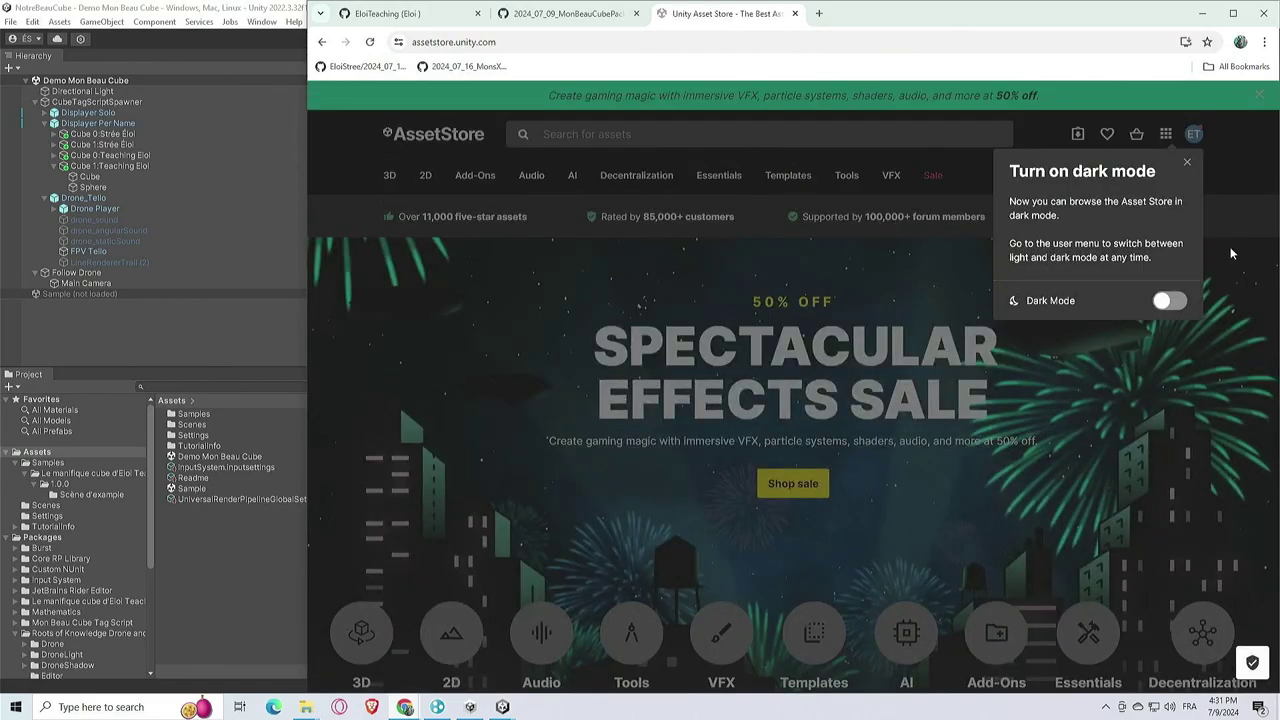
left_click(1232, 254)
left_click(1193, 138)
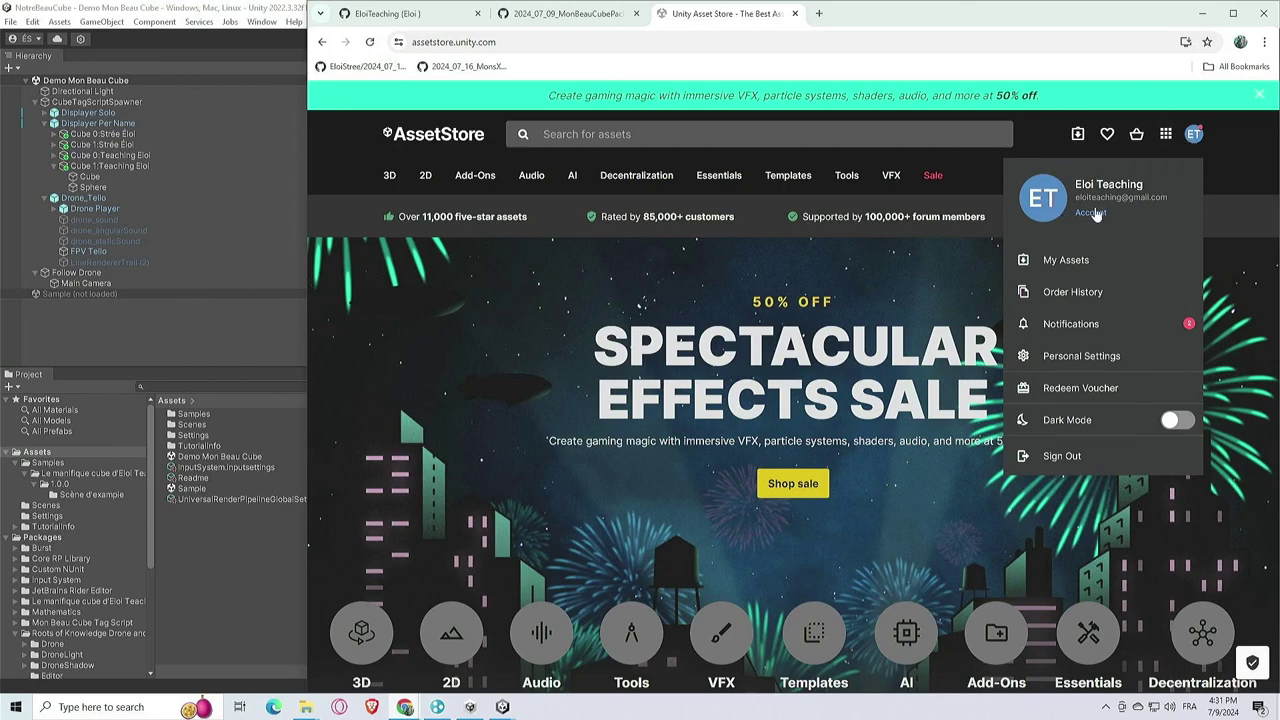
Search the Asset Store for "meta" and open the Meta XR All-in-One SDK asset page from the results
left_click(749, 135)
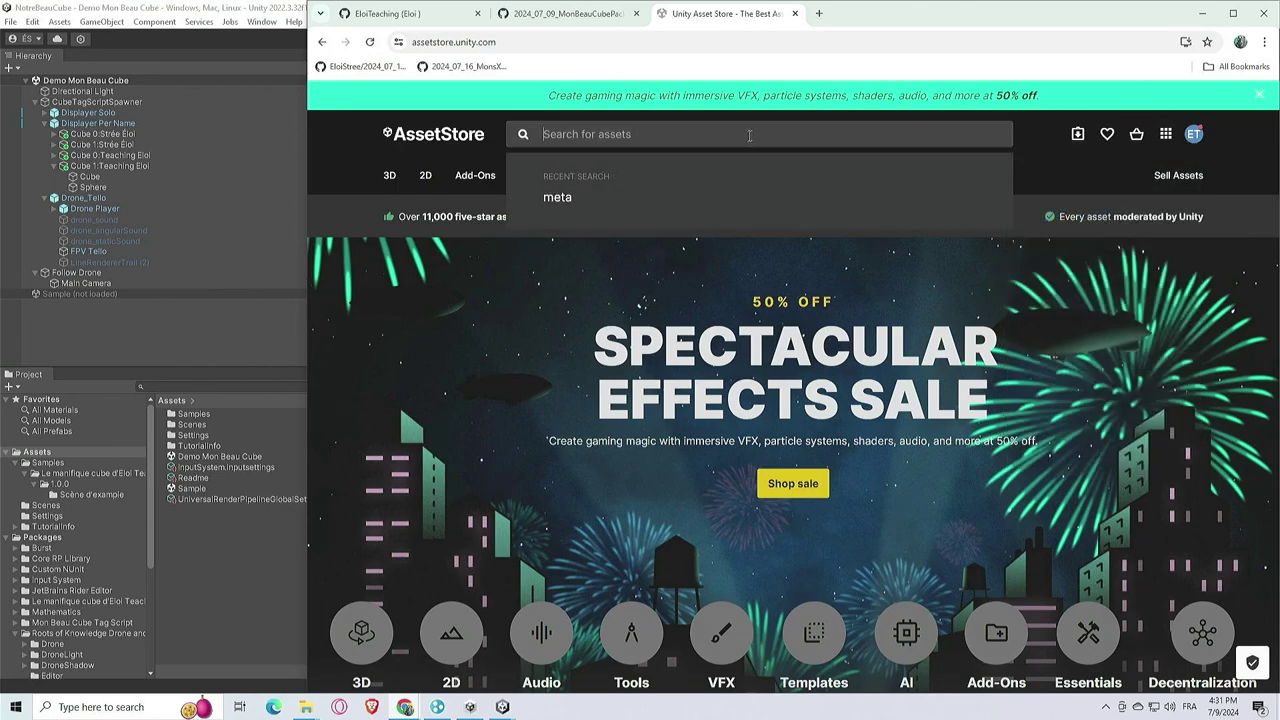
type("me")
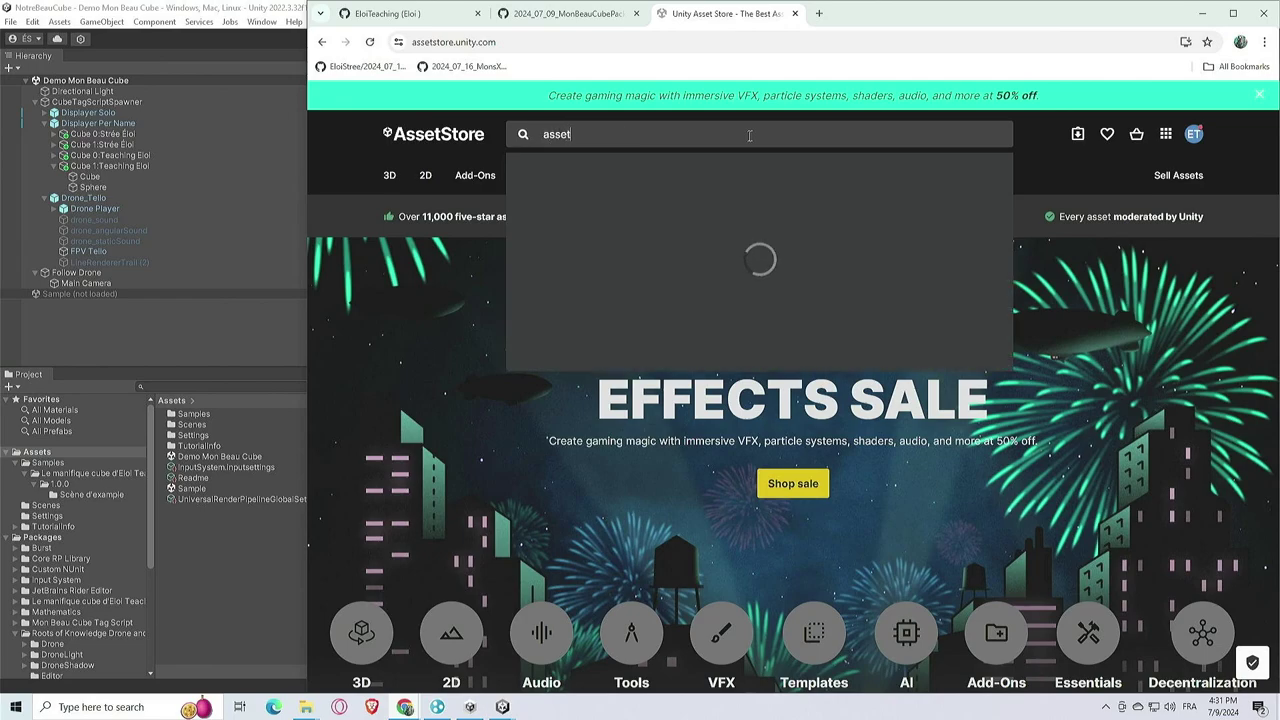
type("ta")
key("Return")
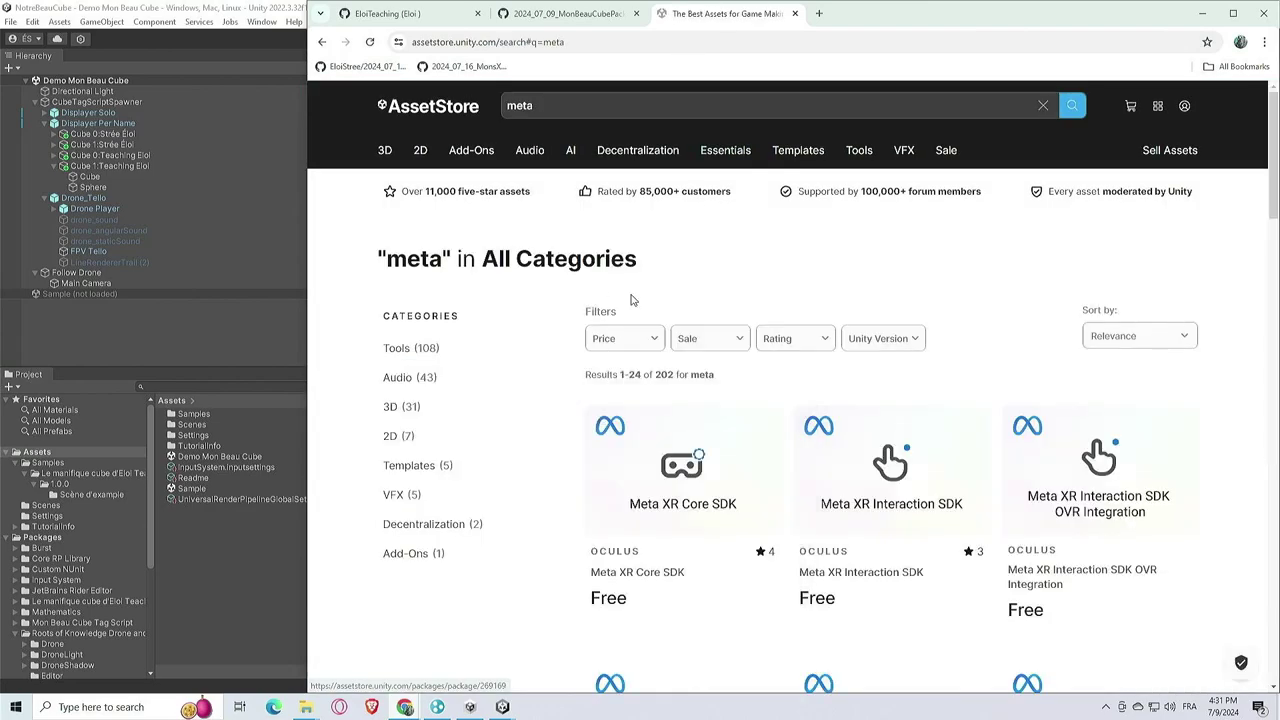
scroll(698, 401, "down", 1)
scroll(698, 401, "down", 4)
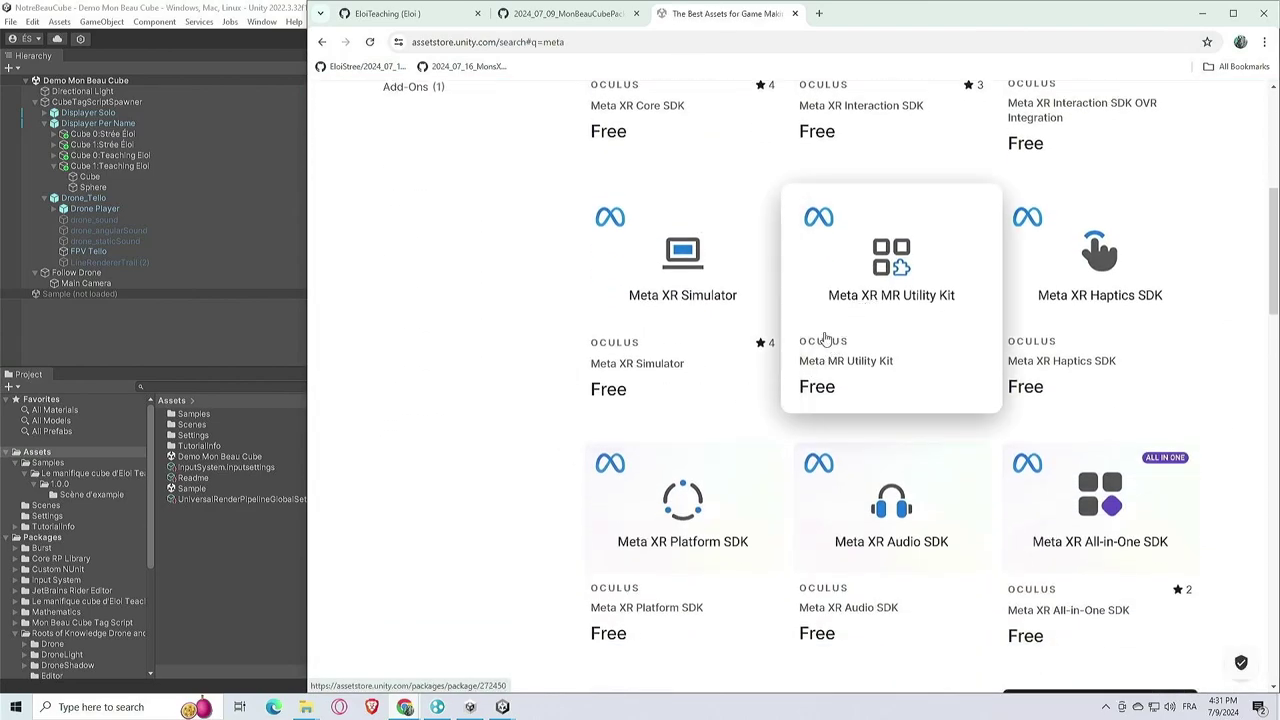
scroll(724, 442, "down", 2)
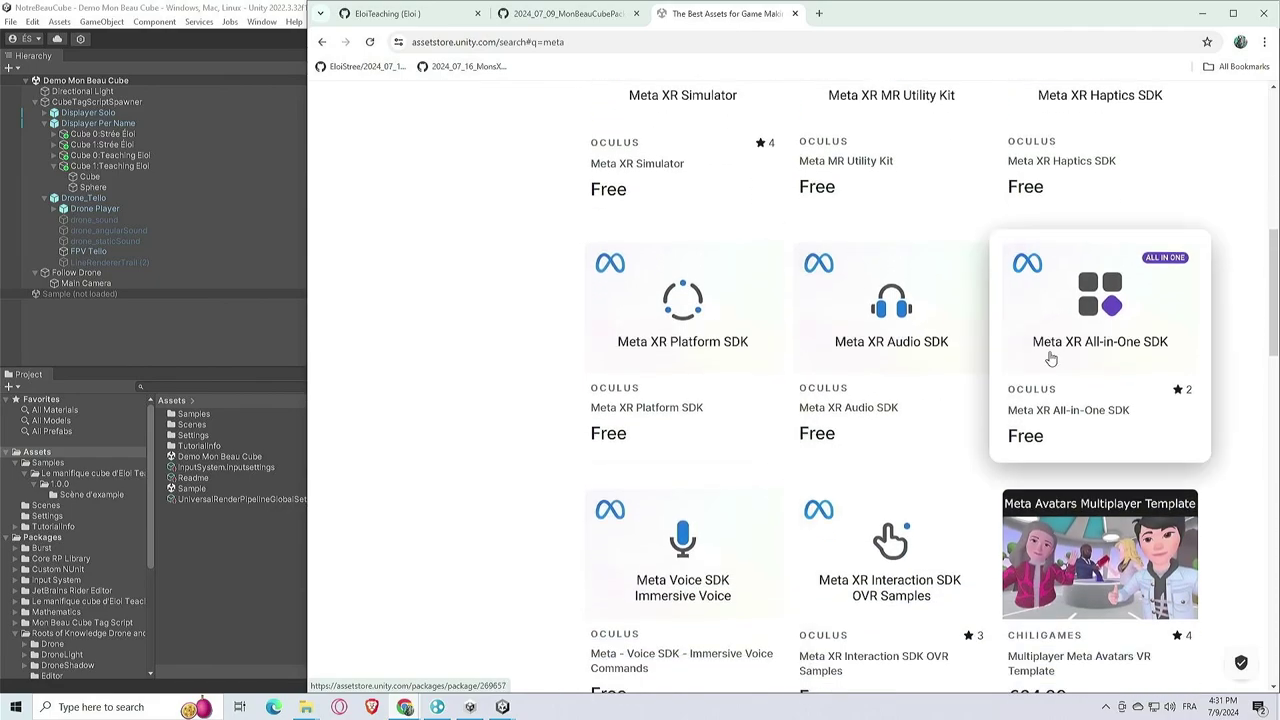
left_click(1055, 348)
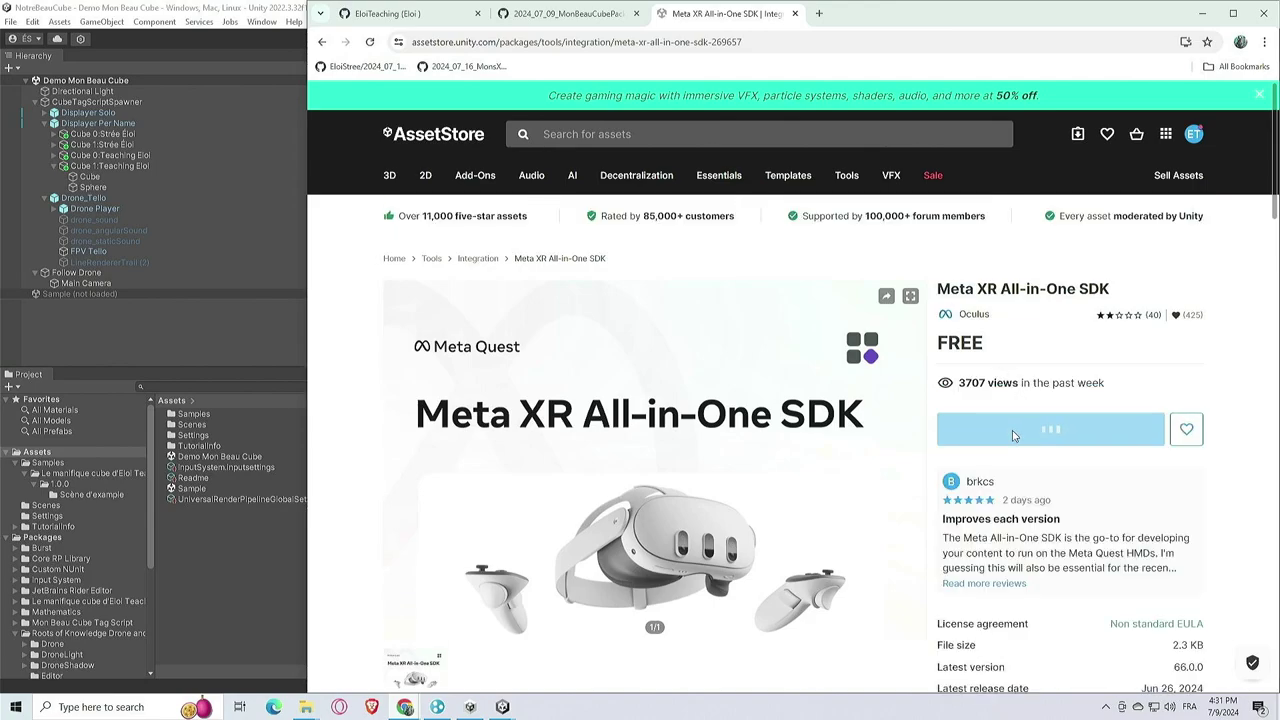
Add the Meta XR All-in-One SDK to My Assets, accepting the Terms of Service and the License Agreement
left_click(1010, 427)
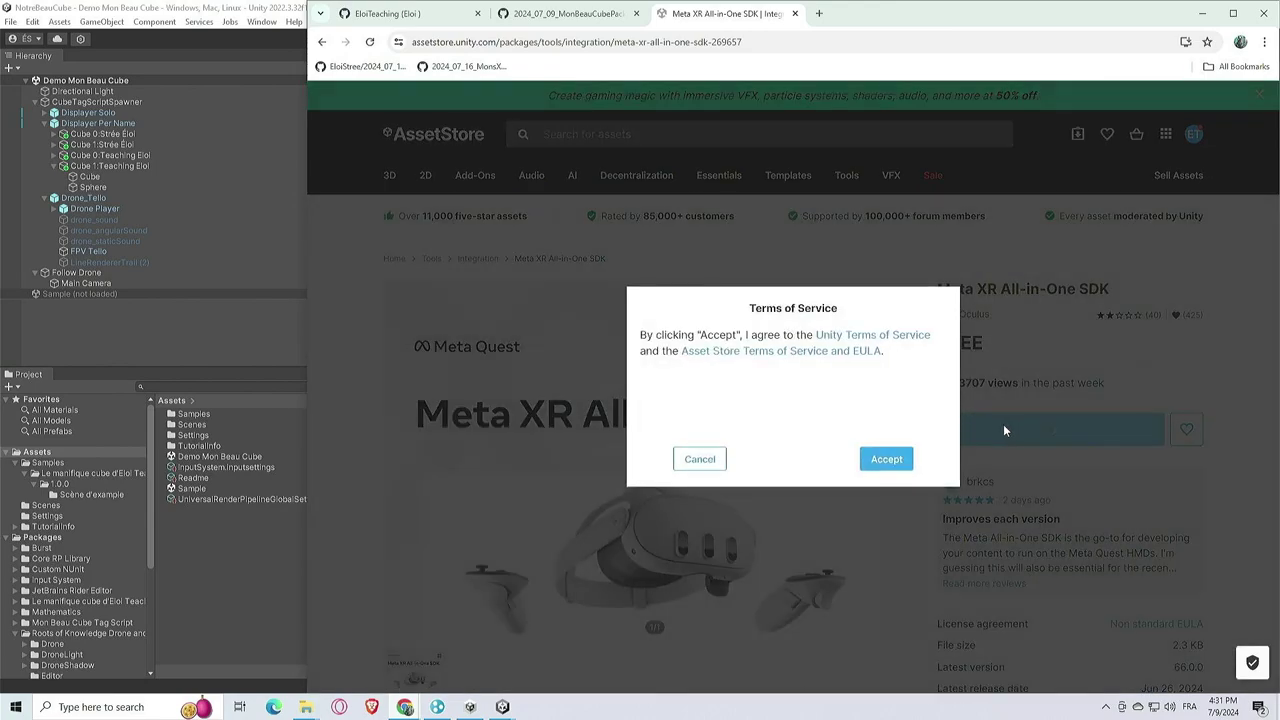
left_click(903, 457)
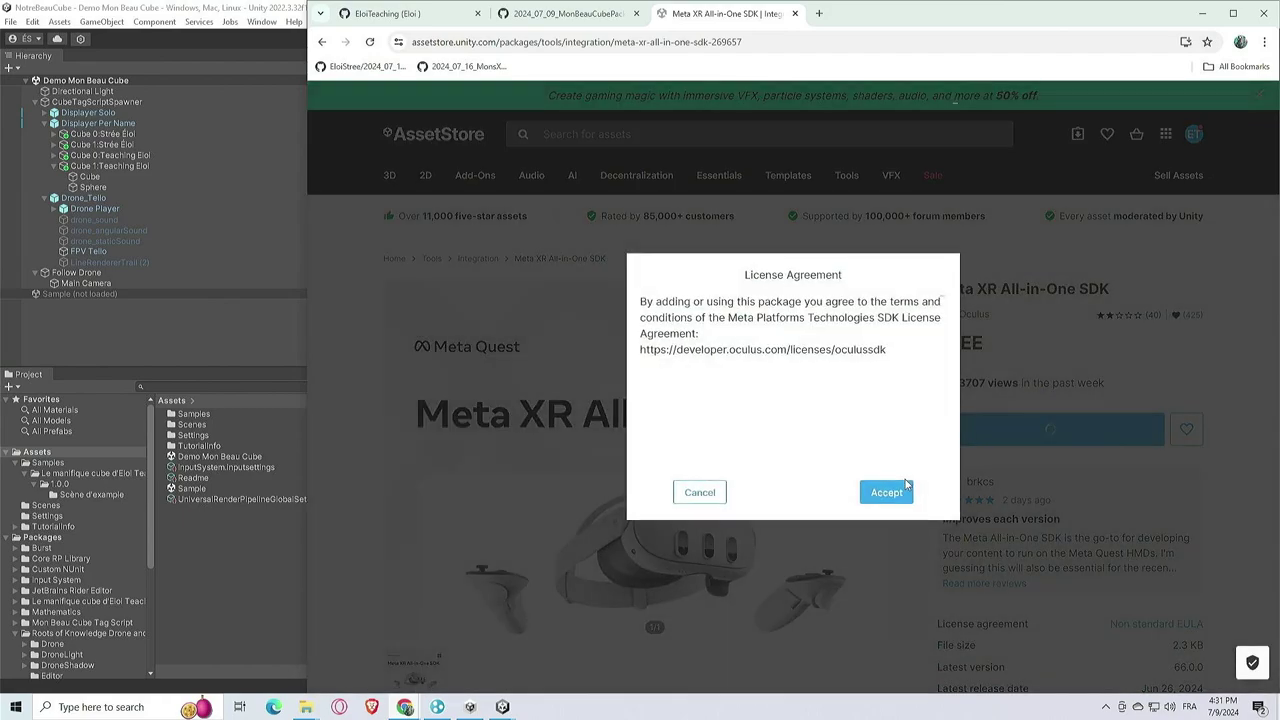
left_click(892, 491)
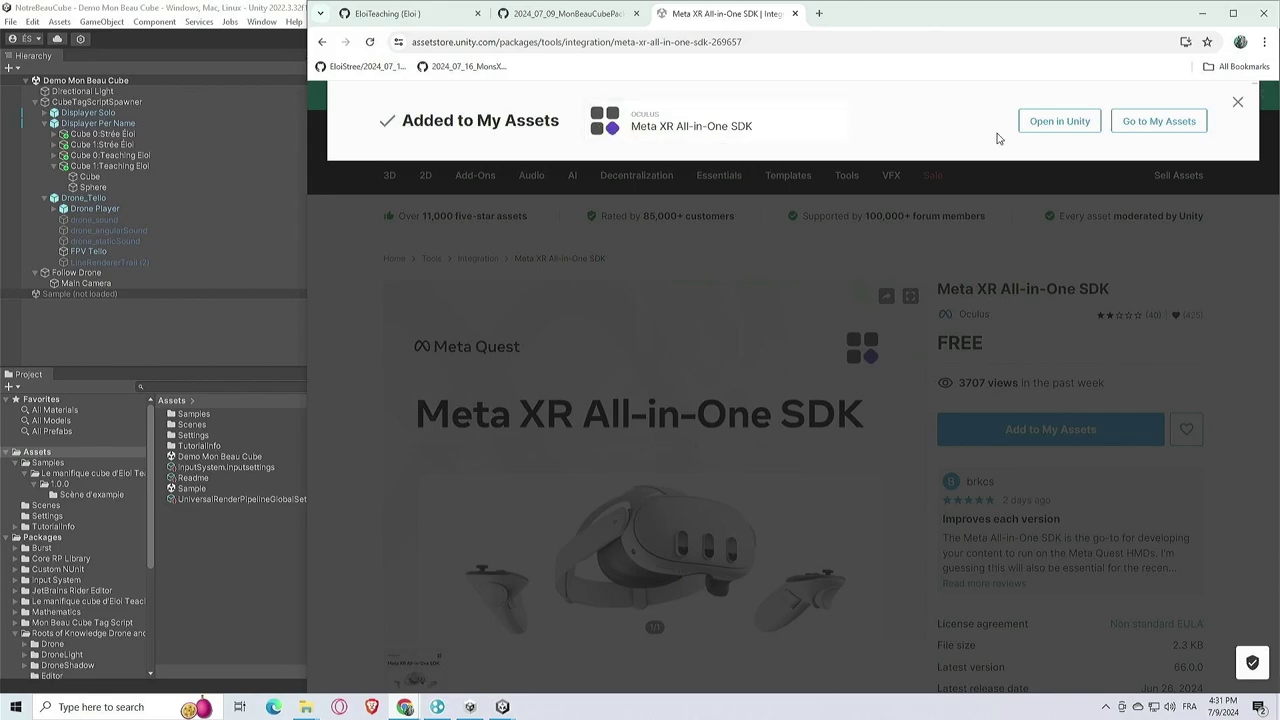
Open the added asset in the Unity Editor and install Meta XR All-in-One SDK 66.0.0 from the Package Manager
left_click(1076, 131)
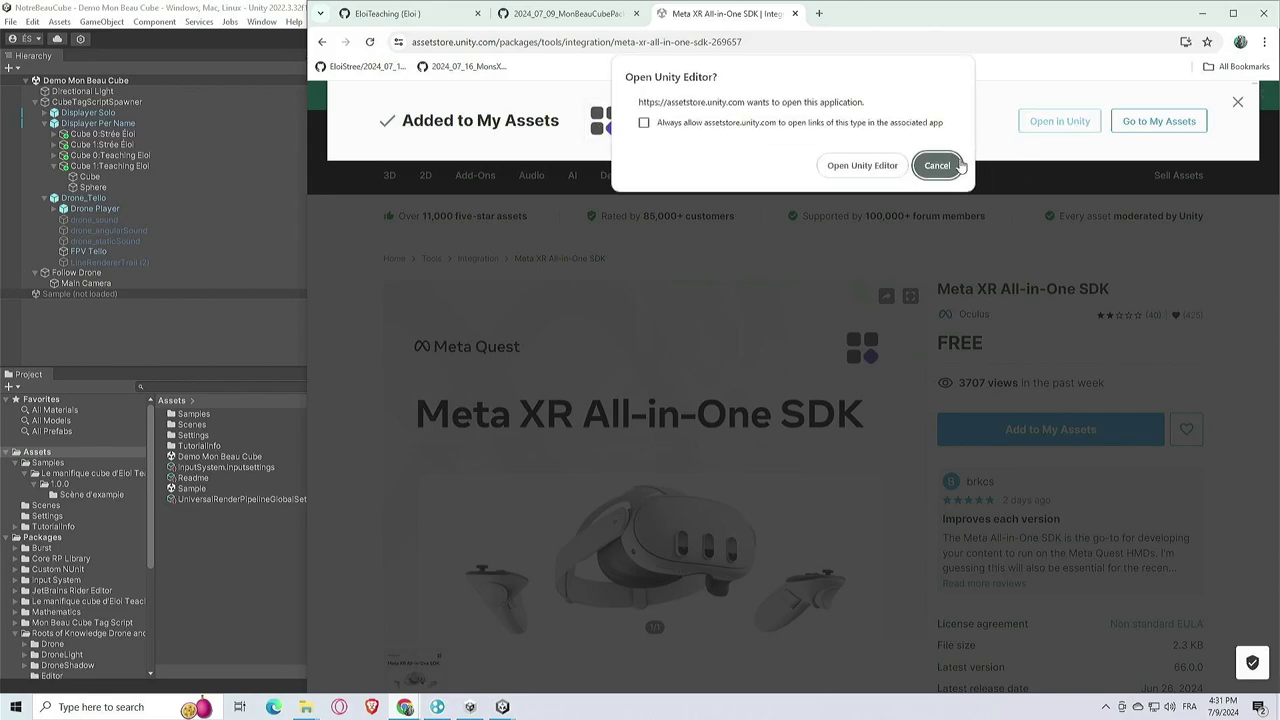
left_click(255, 20)
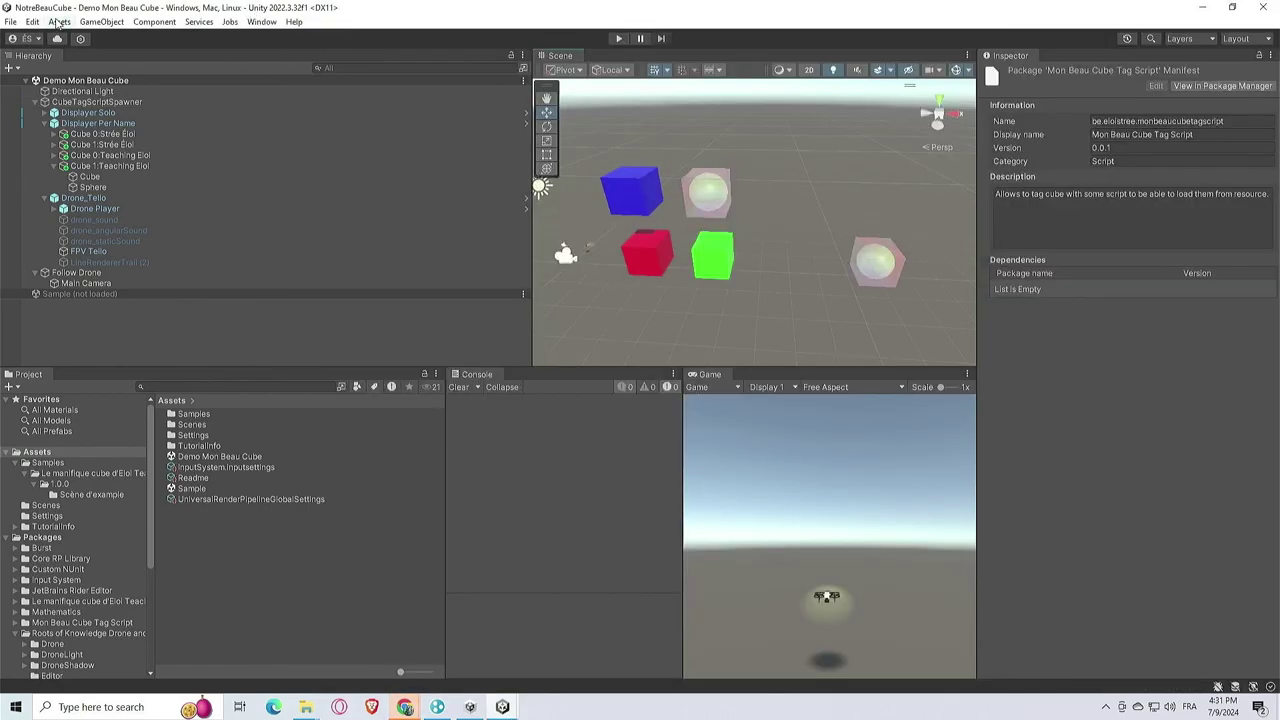
key("alt+Tab")
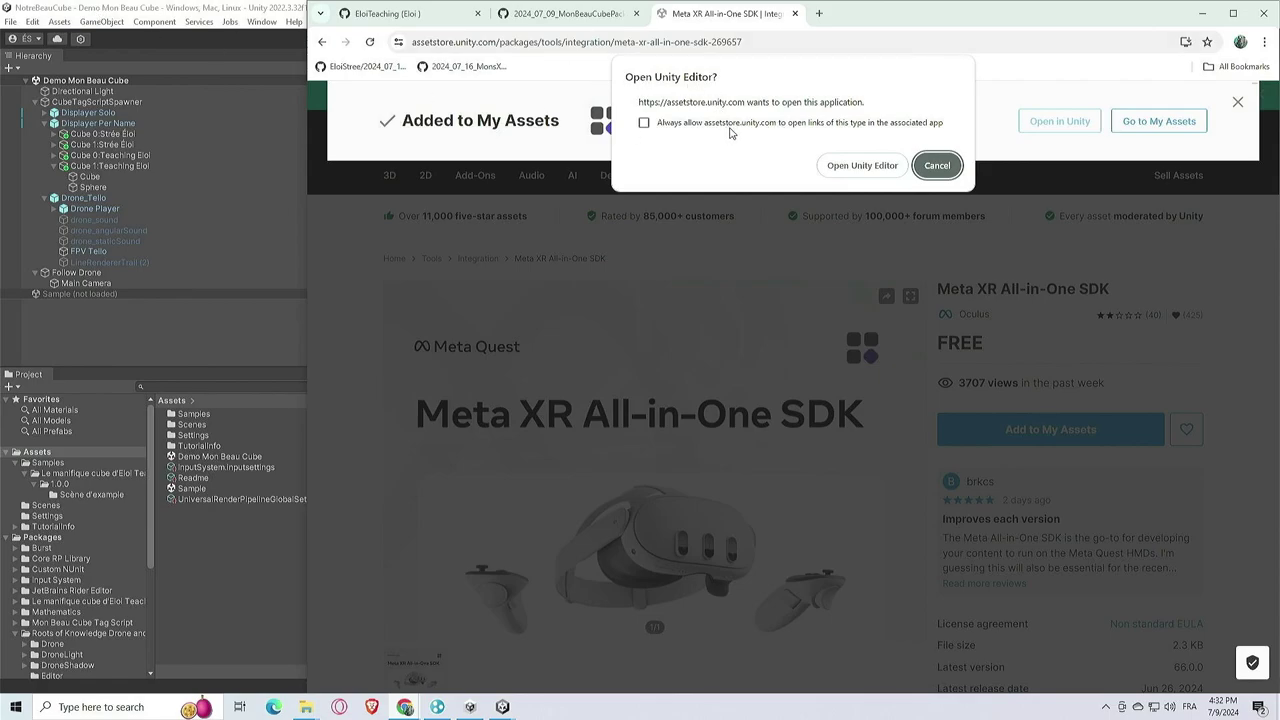
left_click(855, 165)
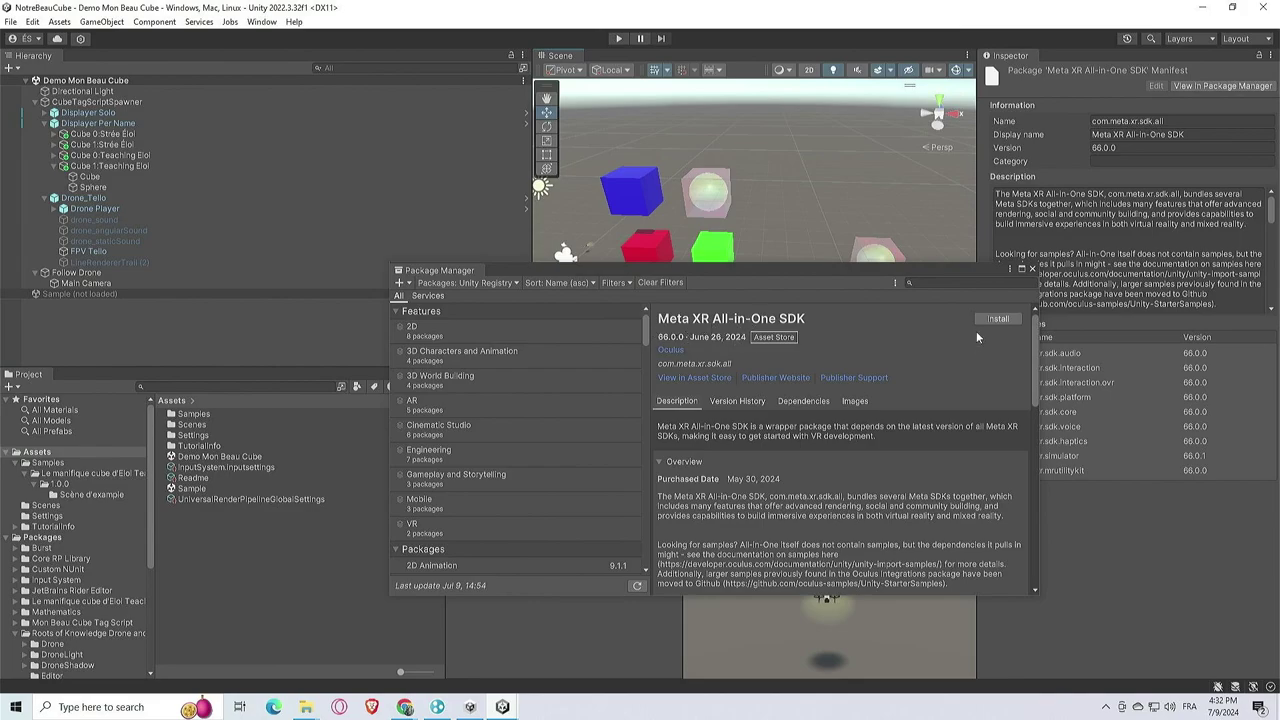
left_click(998, 319)
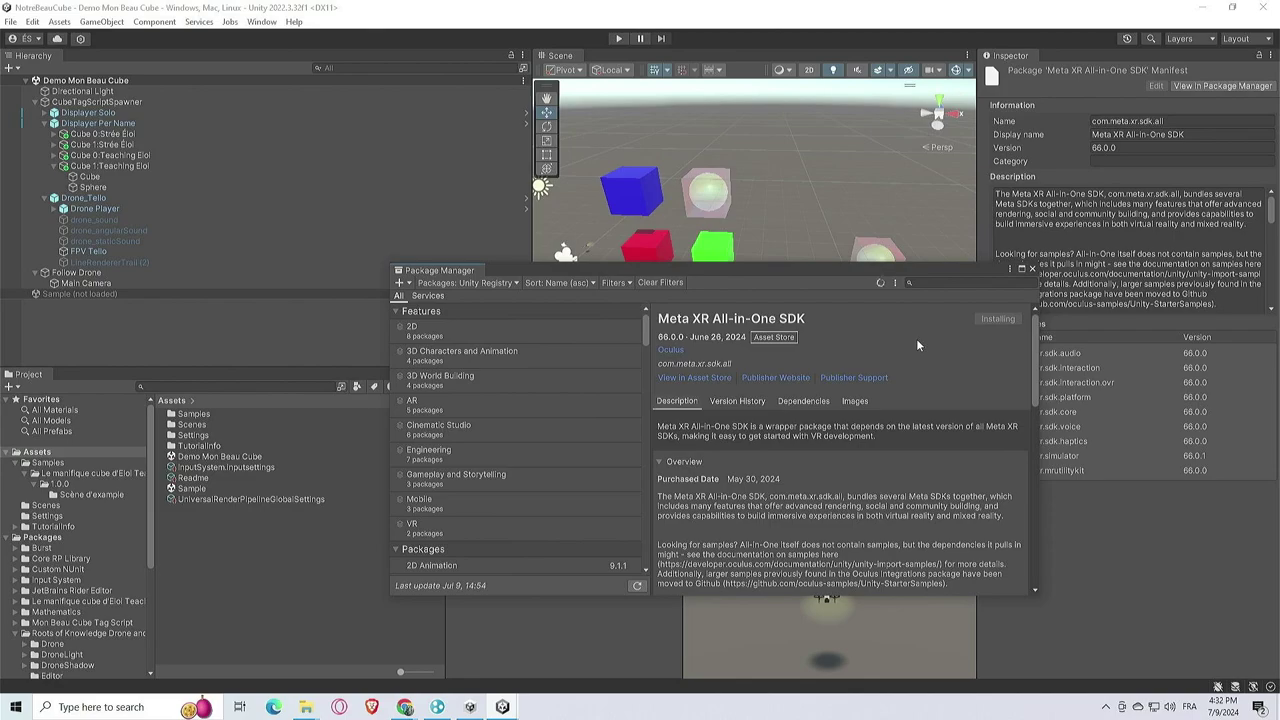
Reposition and enlarge the Package Manager window to examine the packages the Meta XR All-in-One SDK pulls in as dependencies
left_click_drag(802, 271, 653, 135)
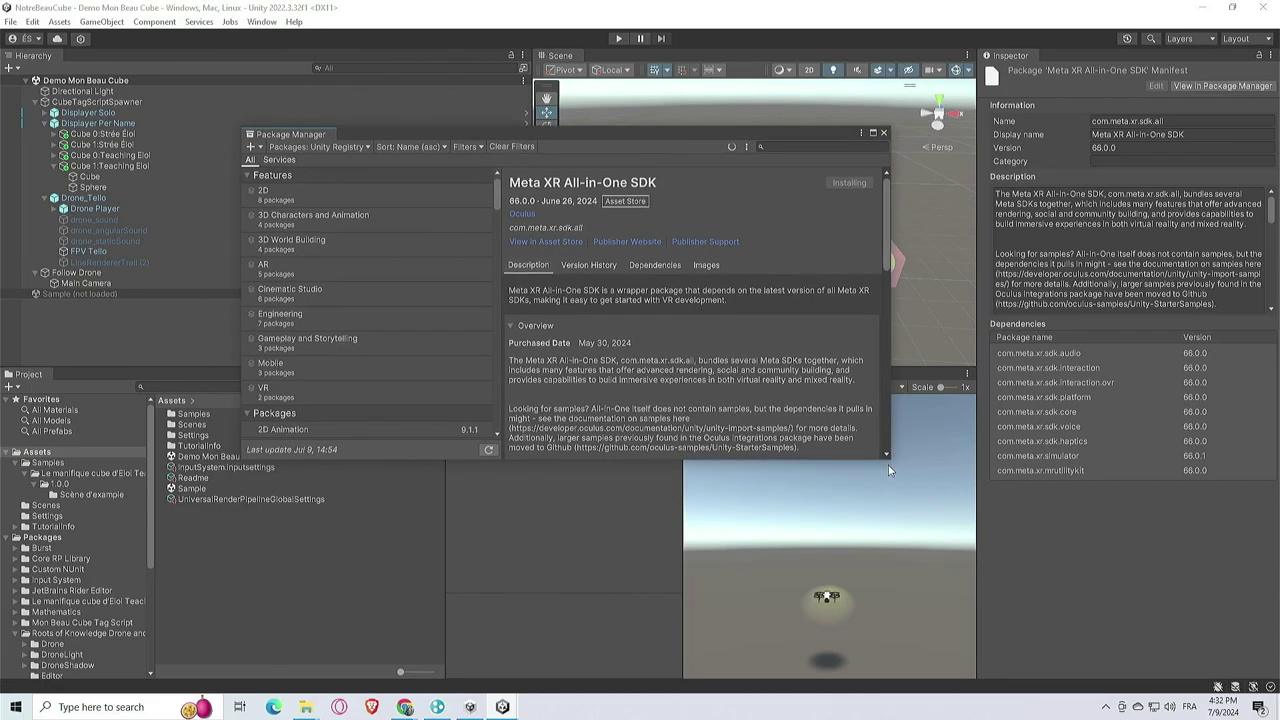
left_click_drag(888, 459, 1080, 636)
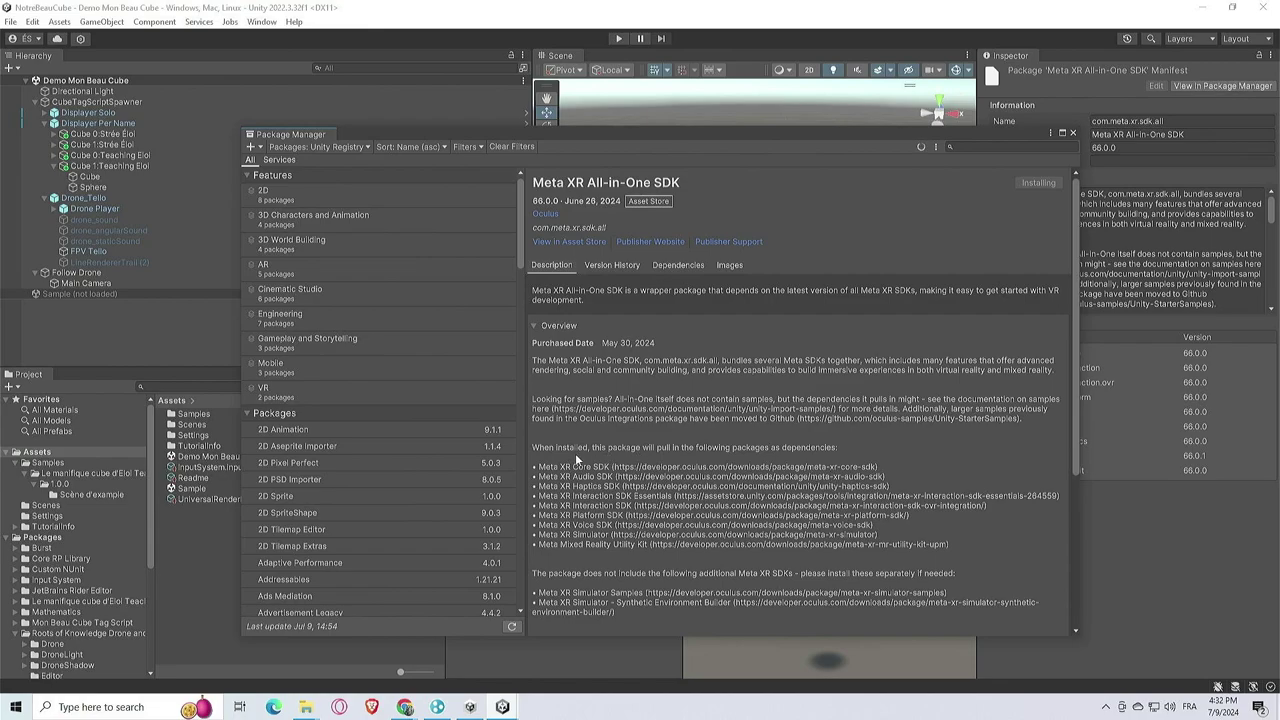
left_click_drag(577, 466, 620, 487)
left_click_drag(573, 525, 862, 529)
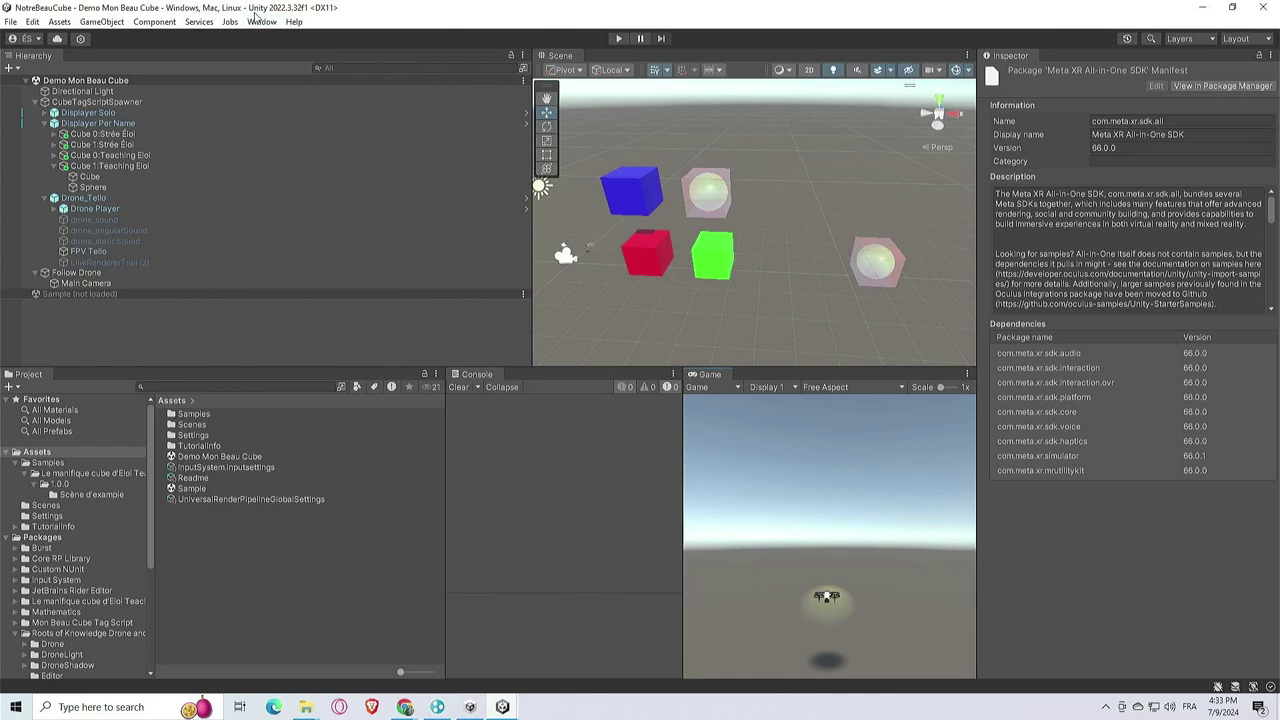
Move the script compilation progress window aside and bring the browser's Asset Store page in front of the Unity editor, repositioning its window
left_click(263, 22)
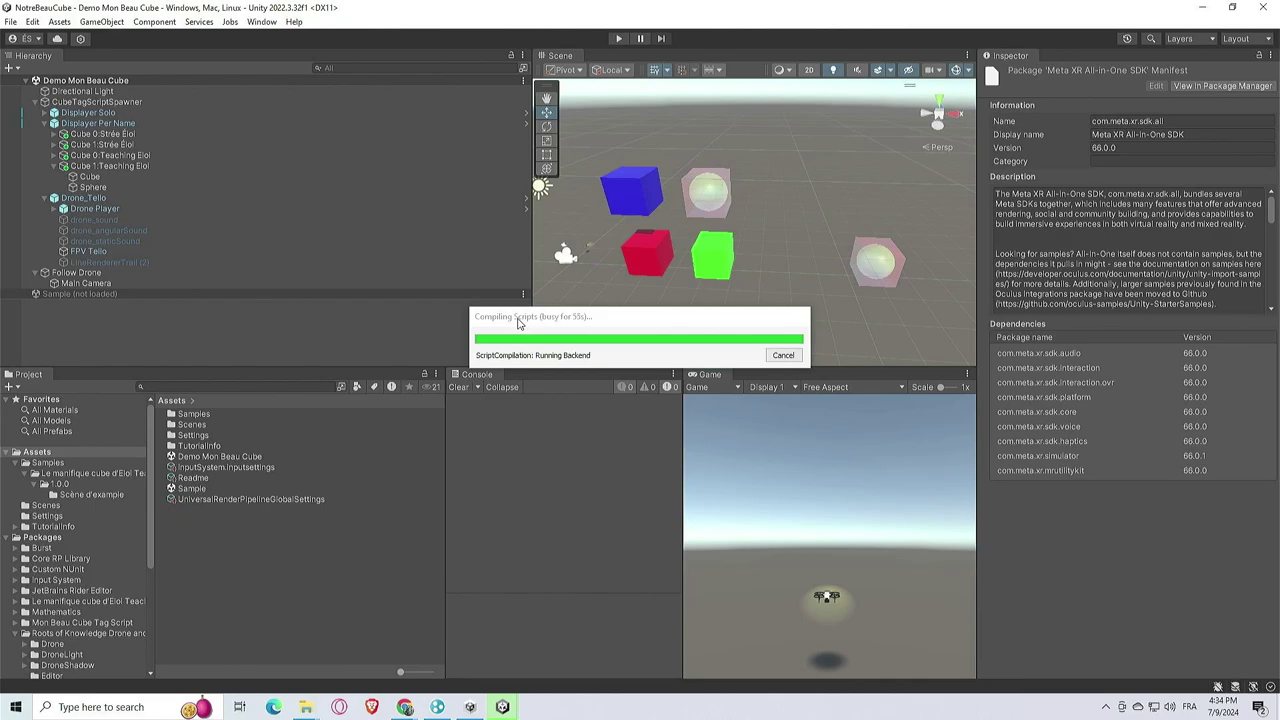
left_click_drag(519, 323, 421, 315)
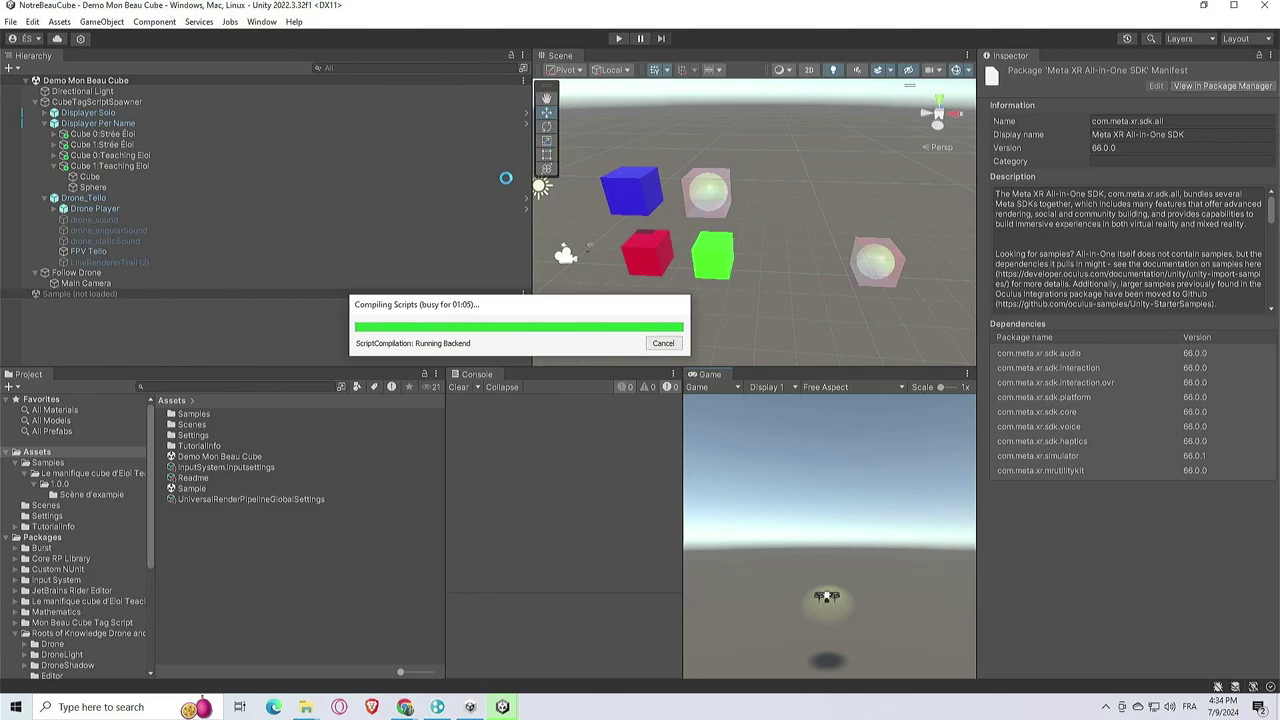
key("alt+Tab")
key("alt+Tab")
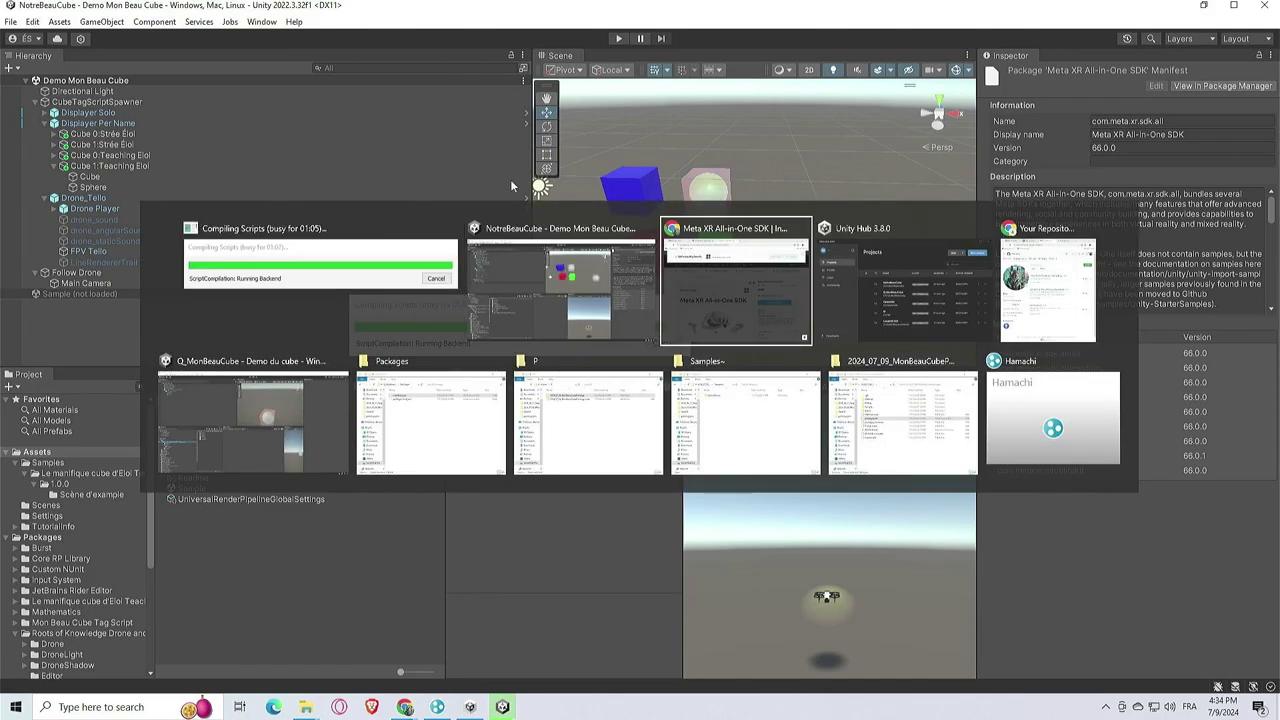
left_click_drag(846, 25, 815, 82)
left_click(786, 314)
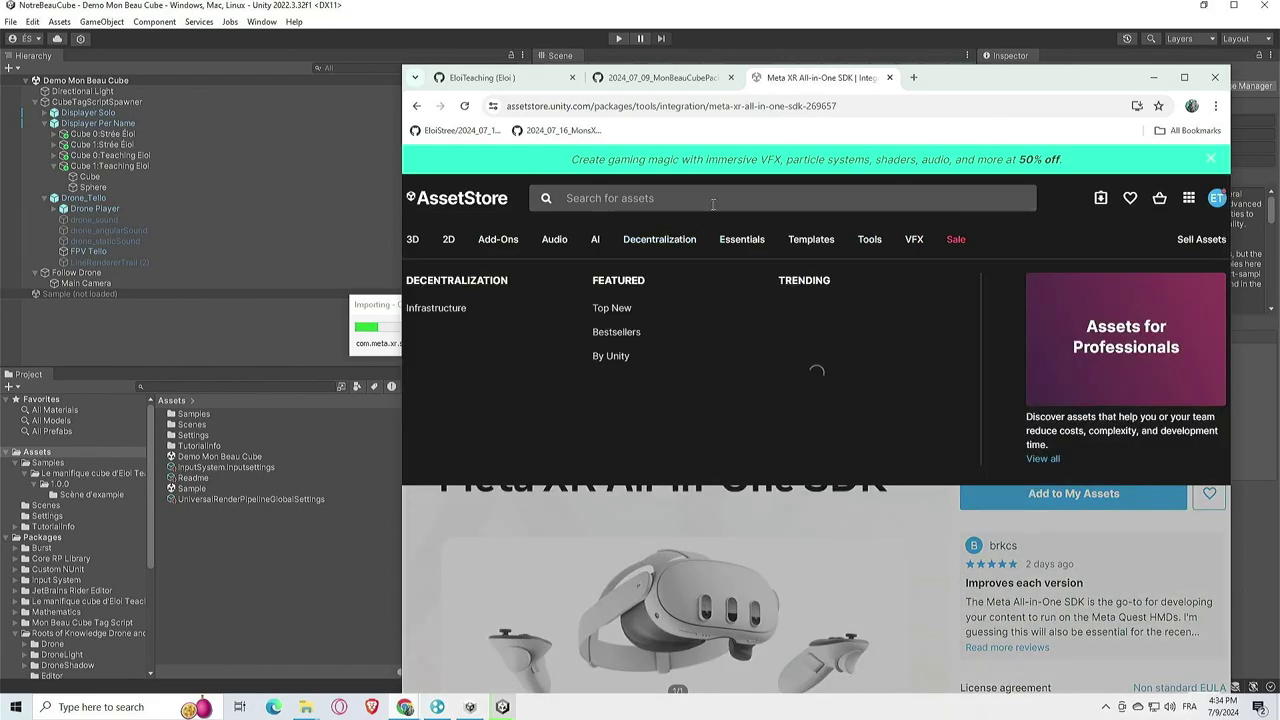
Search the Asset Store for "oculus integration" and look through the first results
left_click(713, 200)
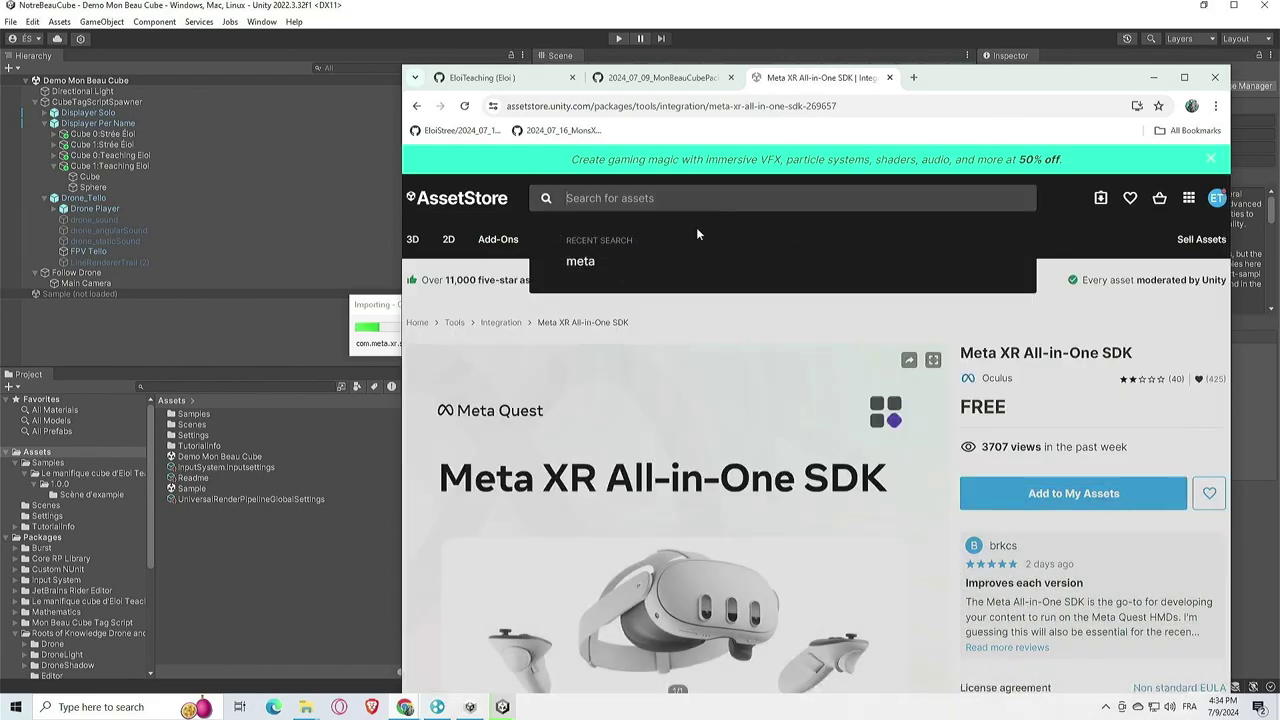
type("oculus ")
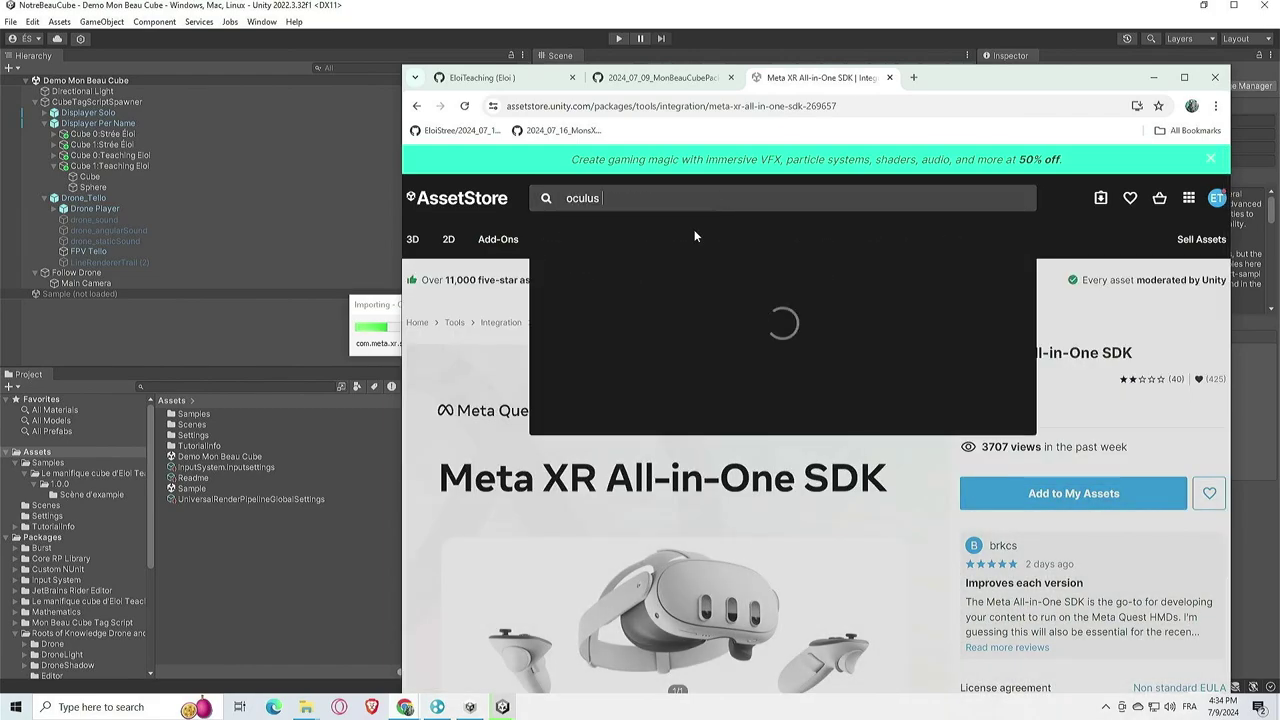
type("integration")
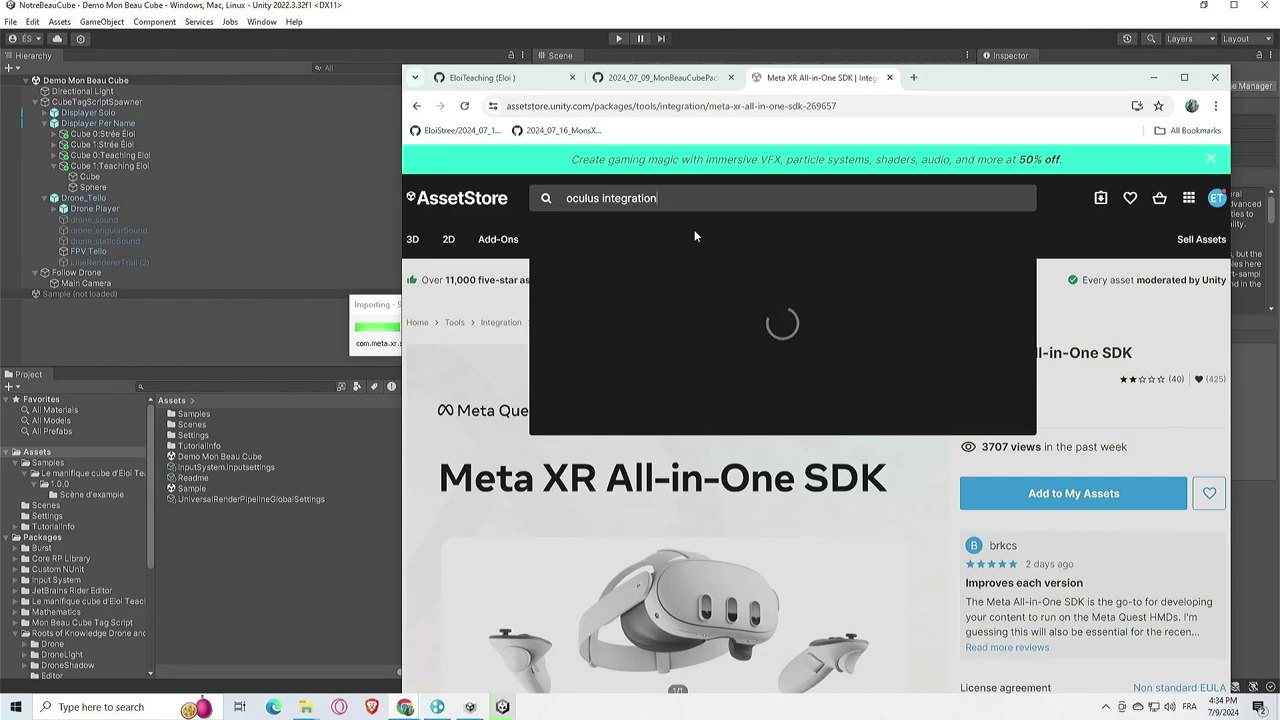
key("Return")
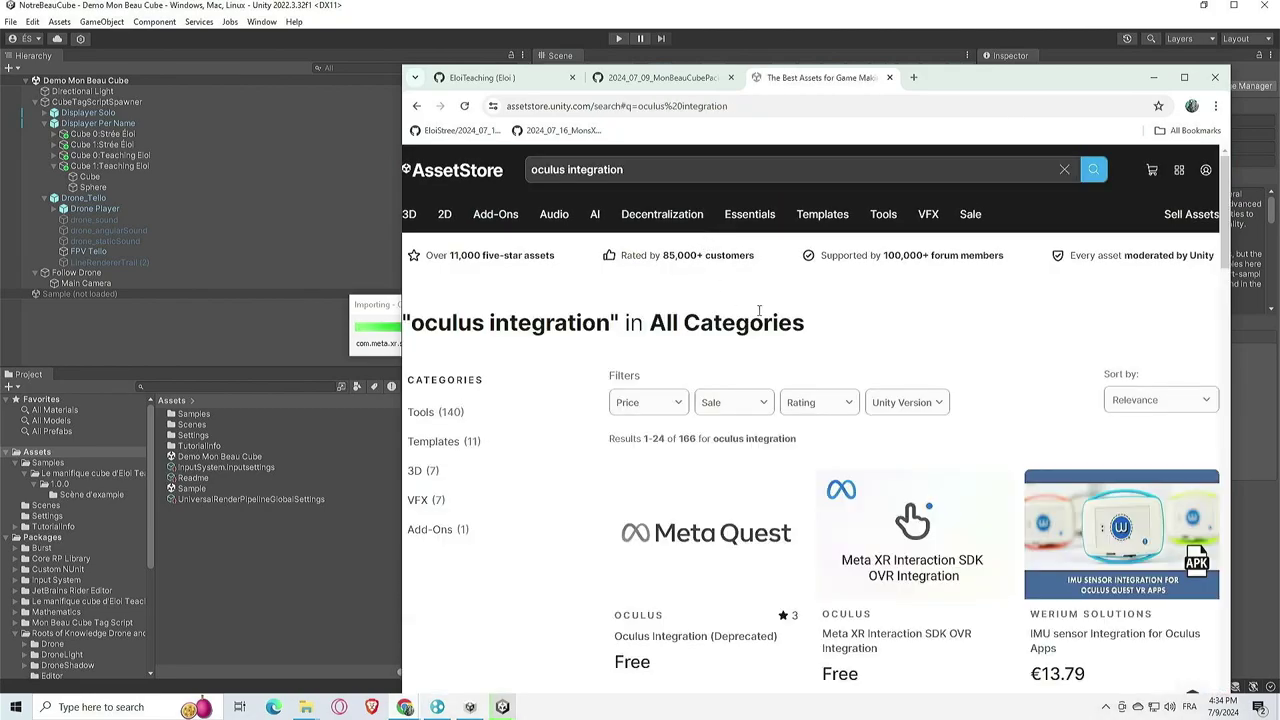
scroll(748, 334, "down", 6)
scroll(745, 332, "up", 4)
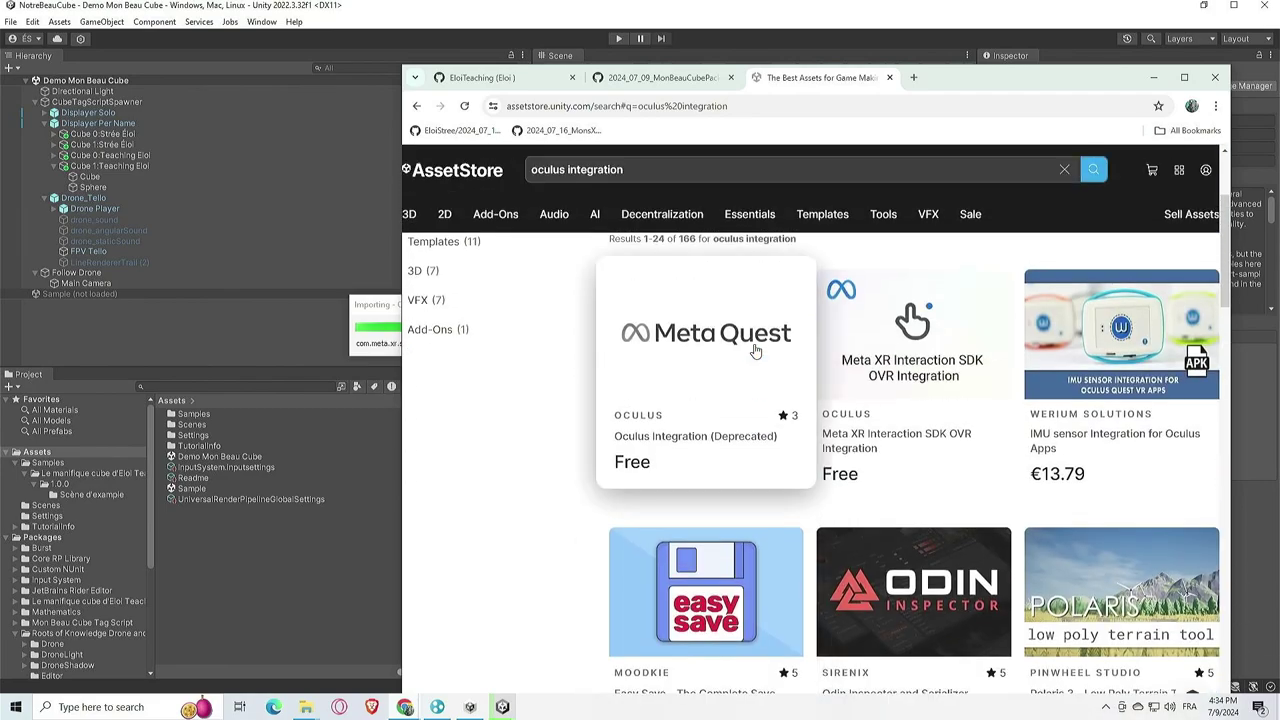
scroll(743, 332, "up", 4)
Shorten the Asset Store search to "oculus" and look through the listed assets
left_click(700, 171)
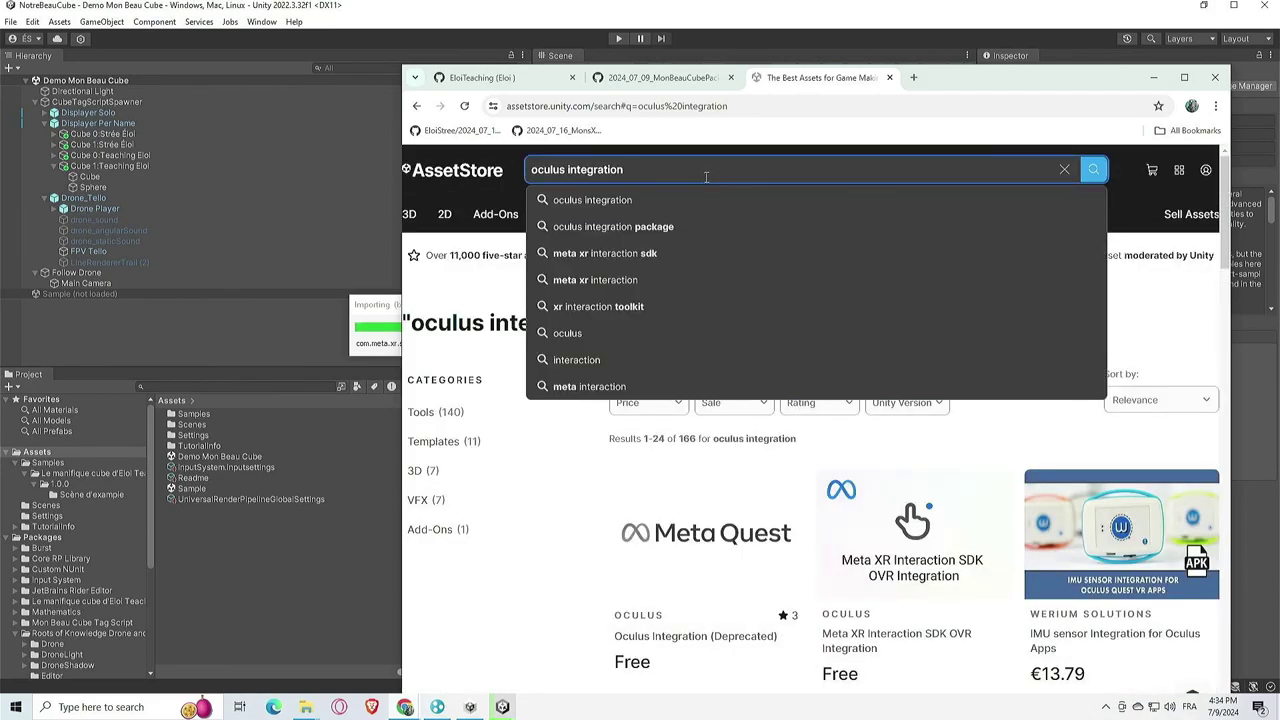
key("BackSpace")
key("BackSpace")
key("BackSpace")
key("BackSpace")
key("BackSpace")
key("BackSpace")
key("BackSpace")
key("BackSpace")
key("BackSpace")
key("BackSpace")
key("BackSpace")
key("BackSpace")
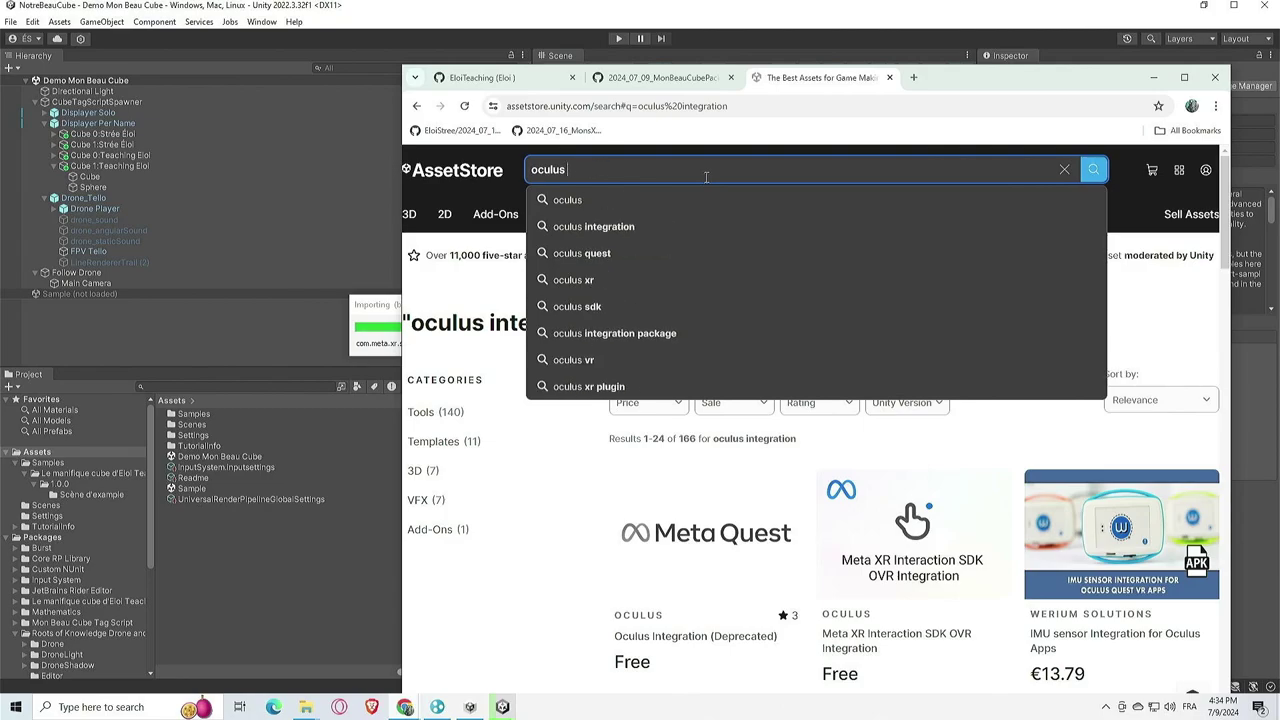
key("Return")
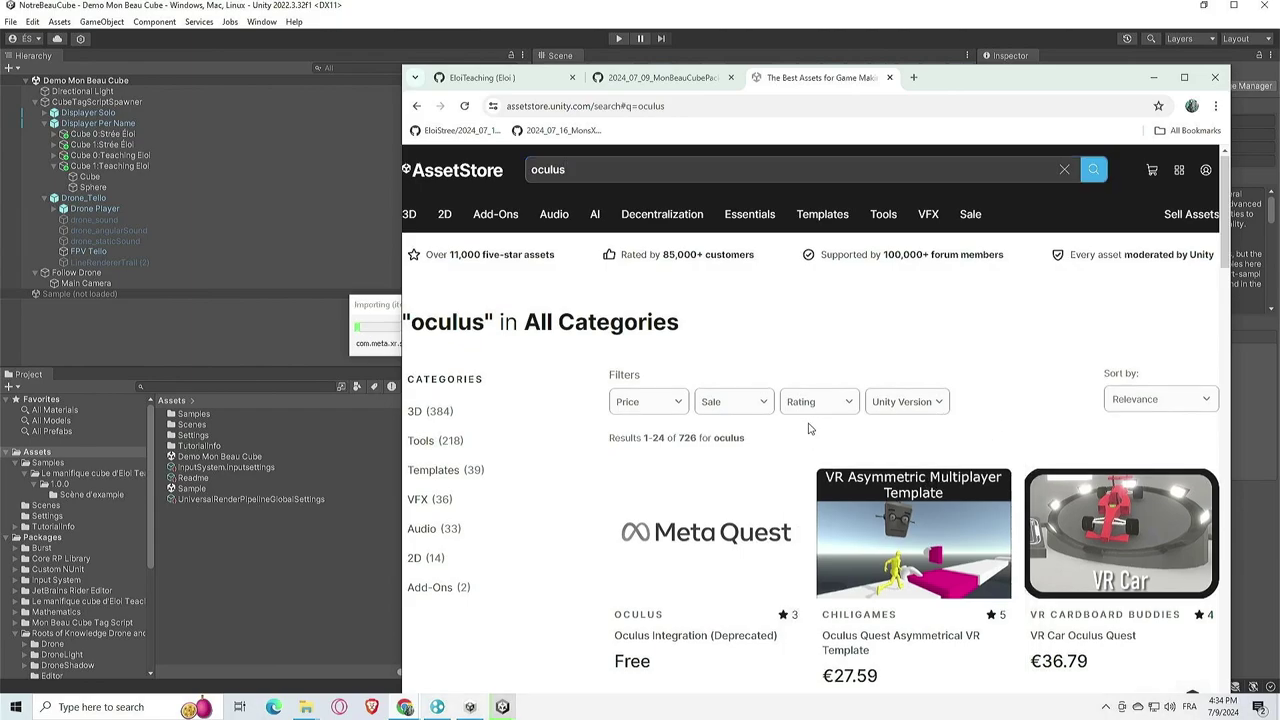
scroll(810, 435, "down", 3)
scroll(810, 430, "down", 12)
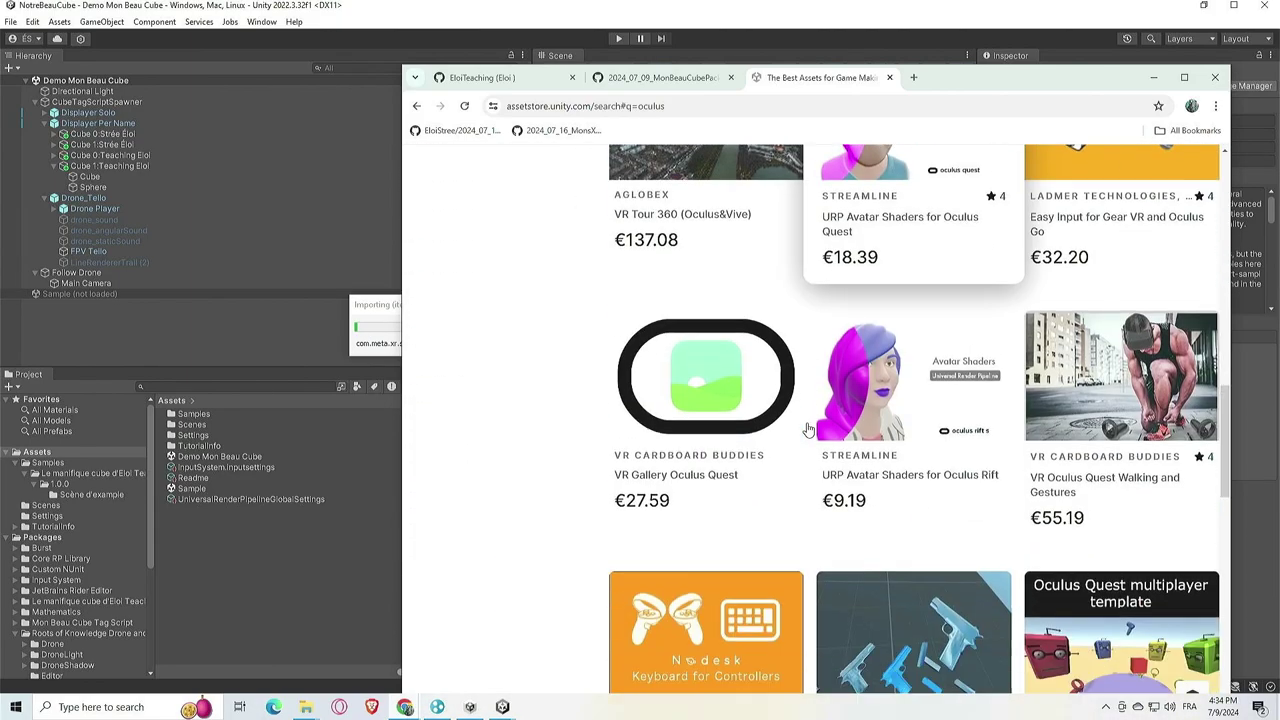
scroll(830, 421, "up", 10)
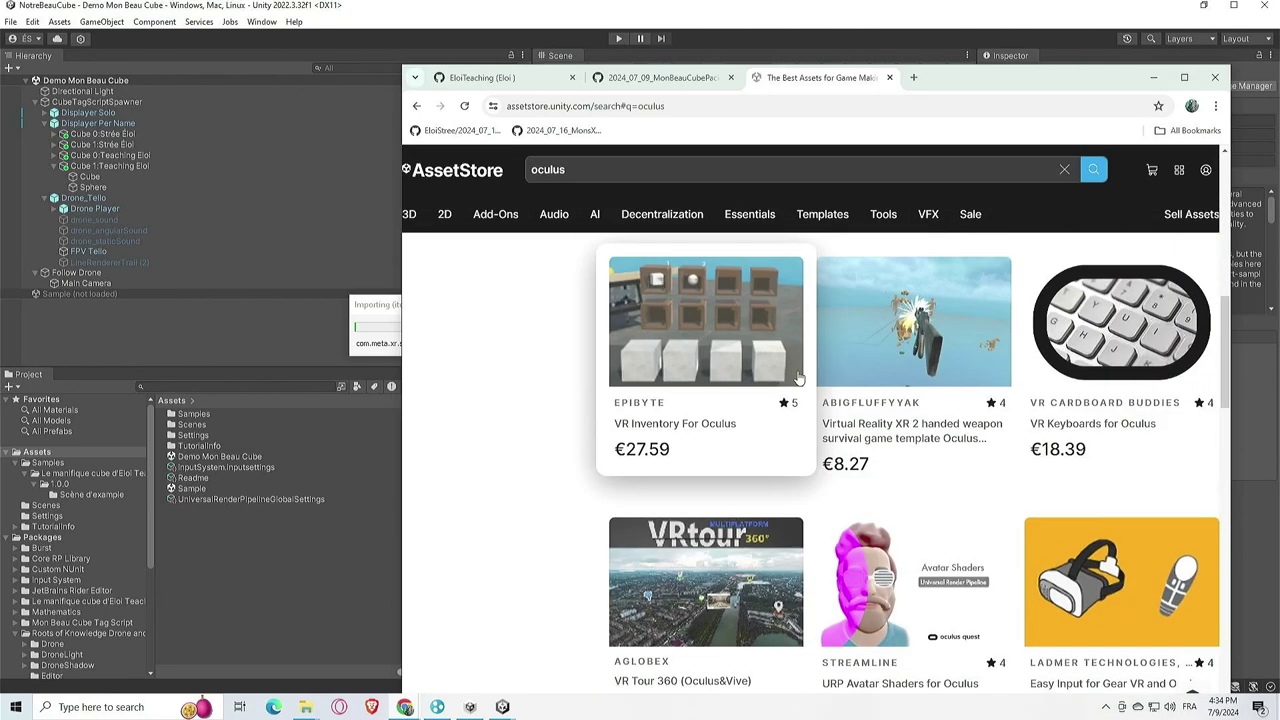
scroll(745, 273, "up", 5)
scroll(748, 265, "up", 1)
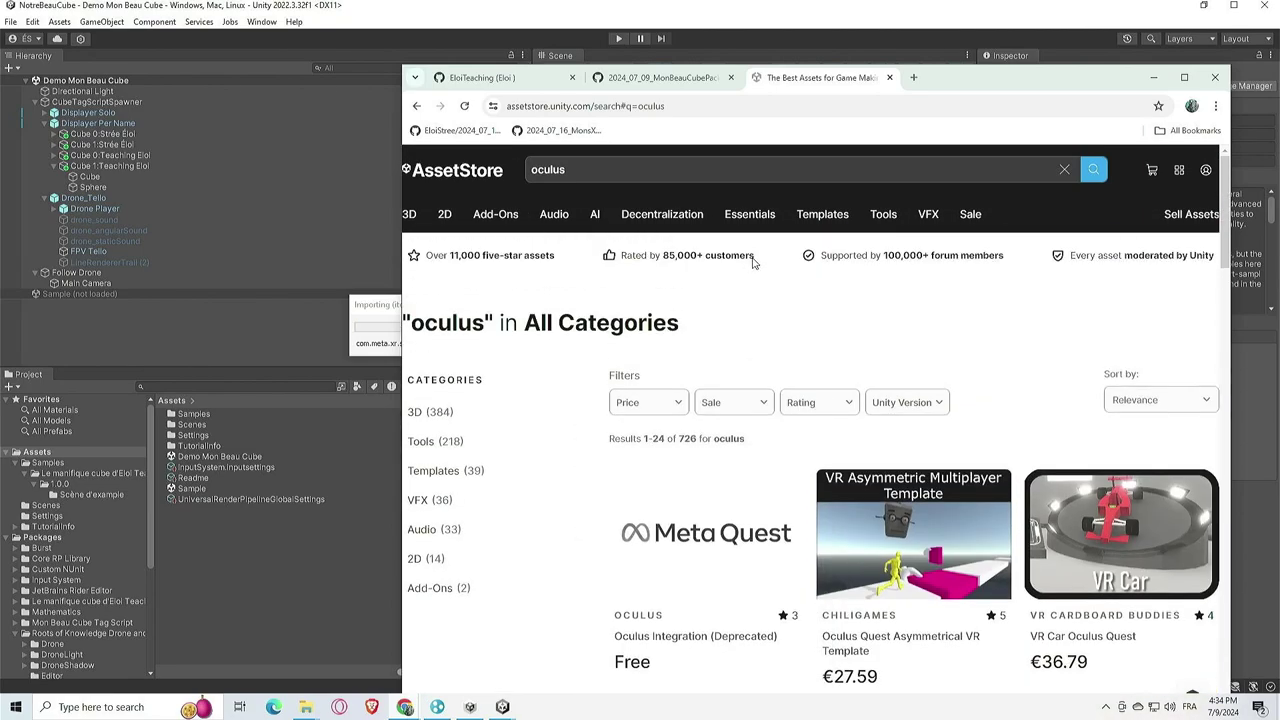
Search the Asset Store for "oculus integration" again, look through the first page of results and open page 2
left_click(749, 178)
key("ctrl+a")
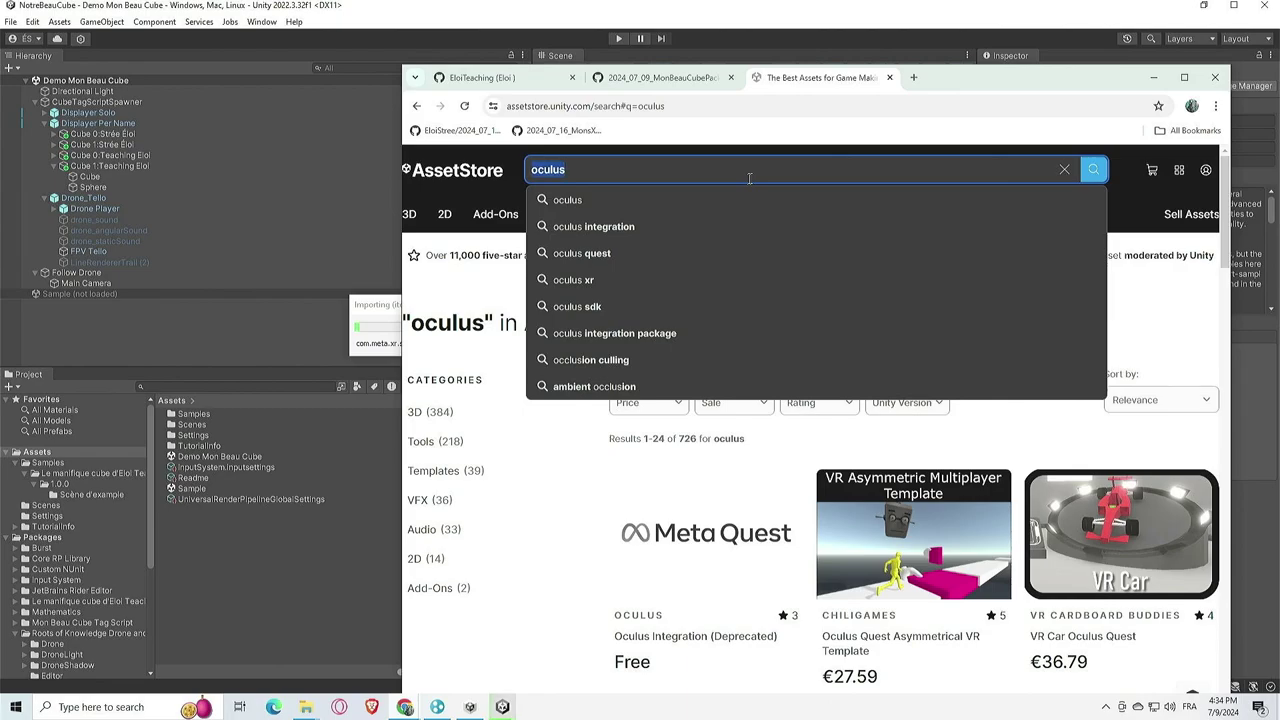
key("BackSpace")
type("ocul")
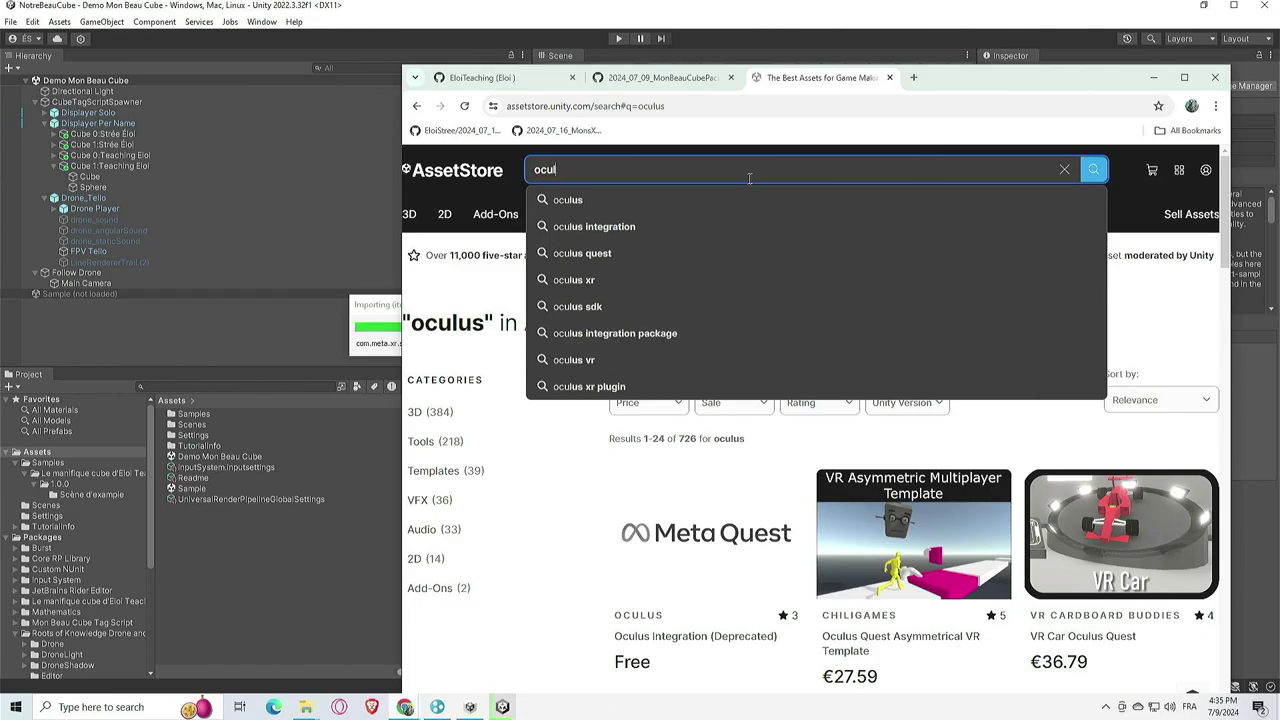
type("us integration")
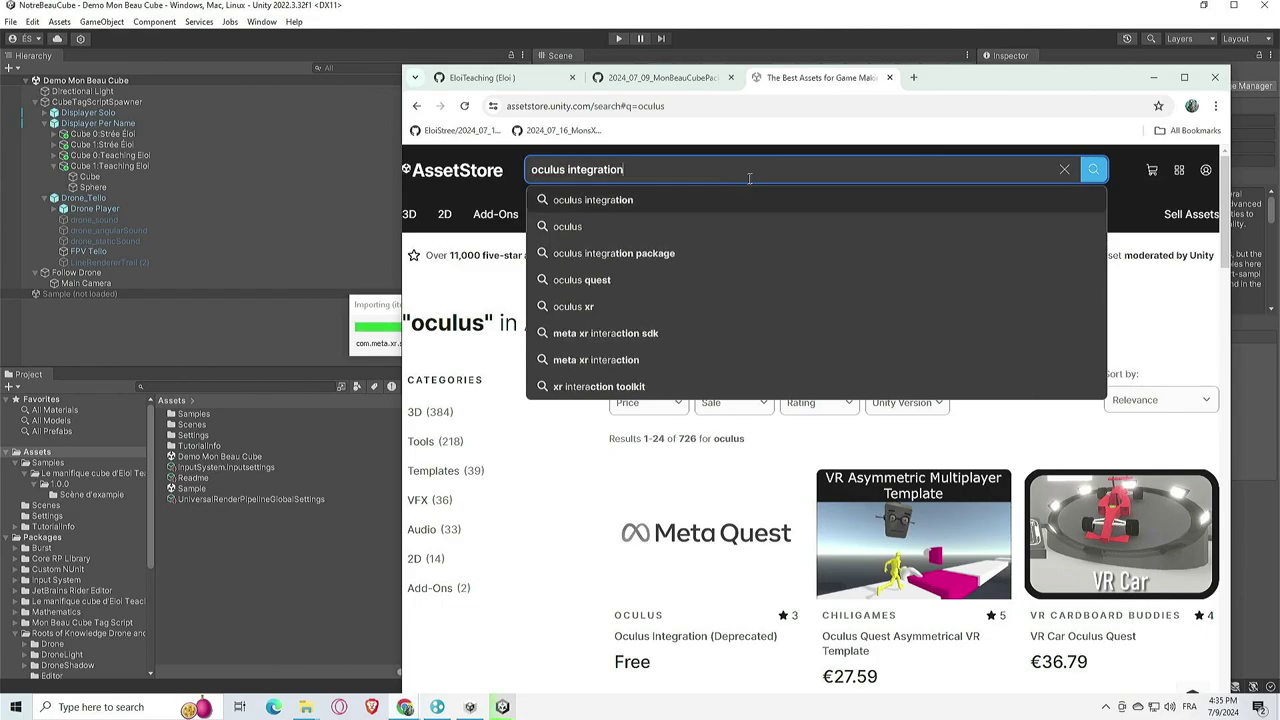
key("Return")
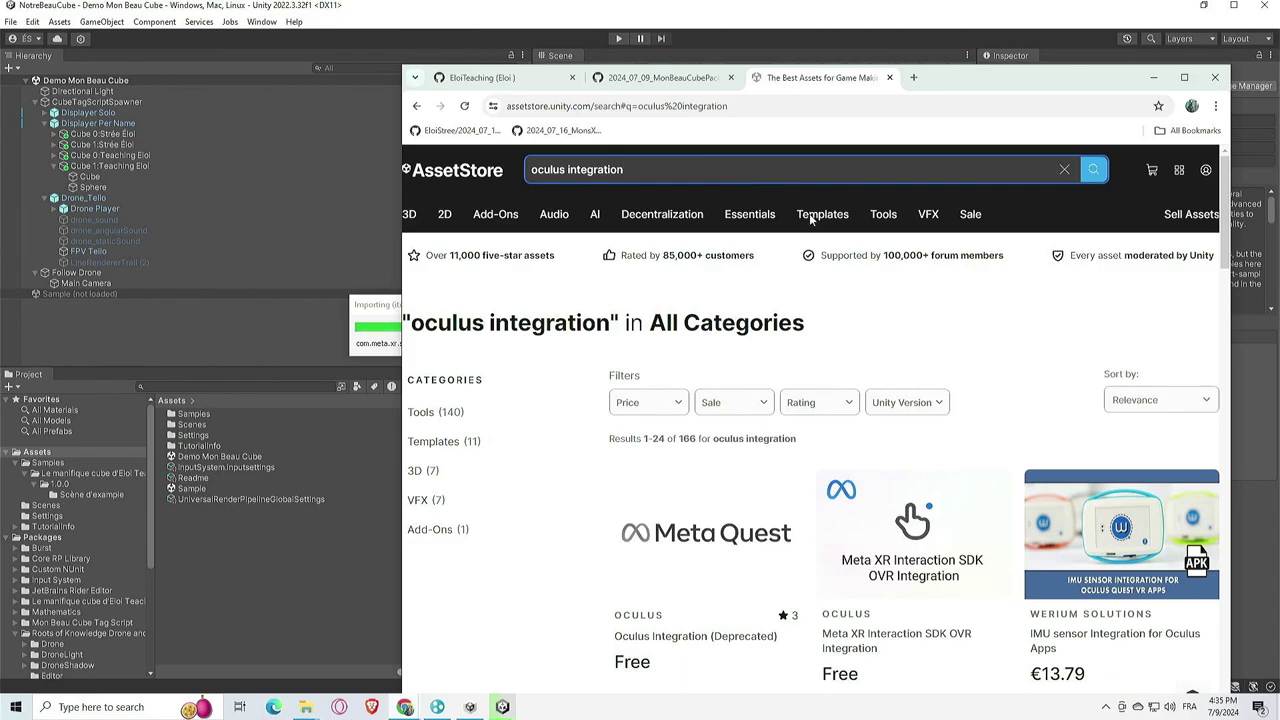
scroll(920, 405, "down", 6)
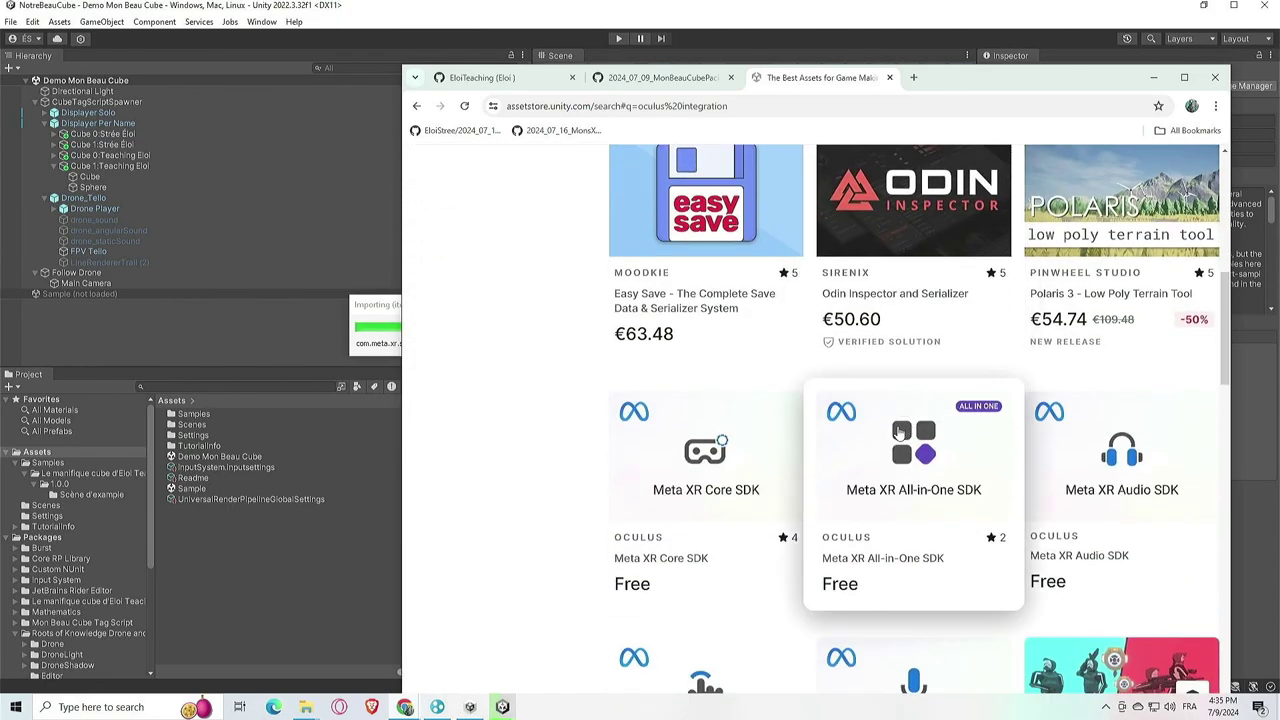
scroll(900, 430, "down", 9)
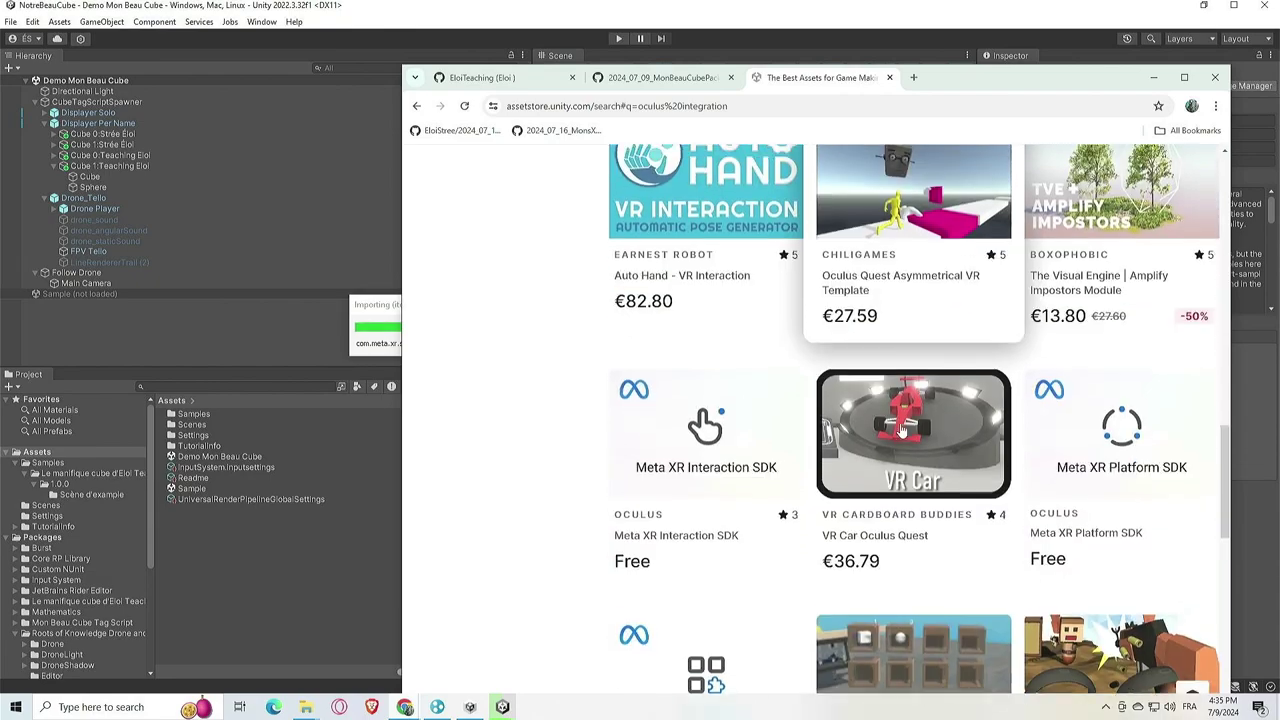
scroll(900, 430, "down", 4)
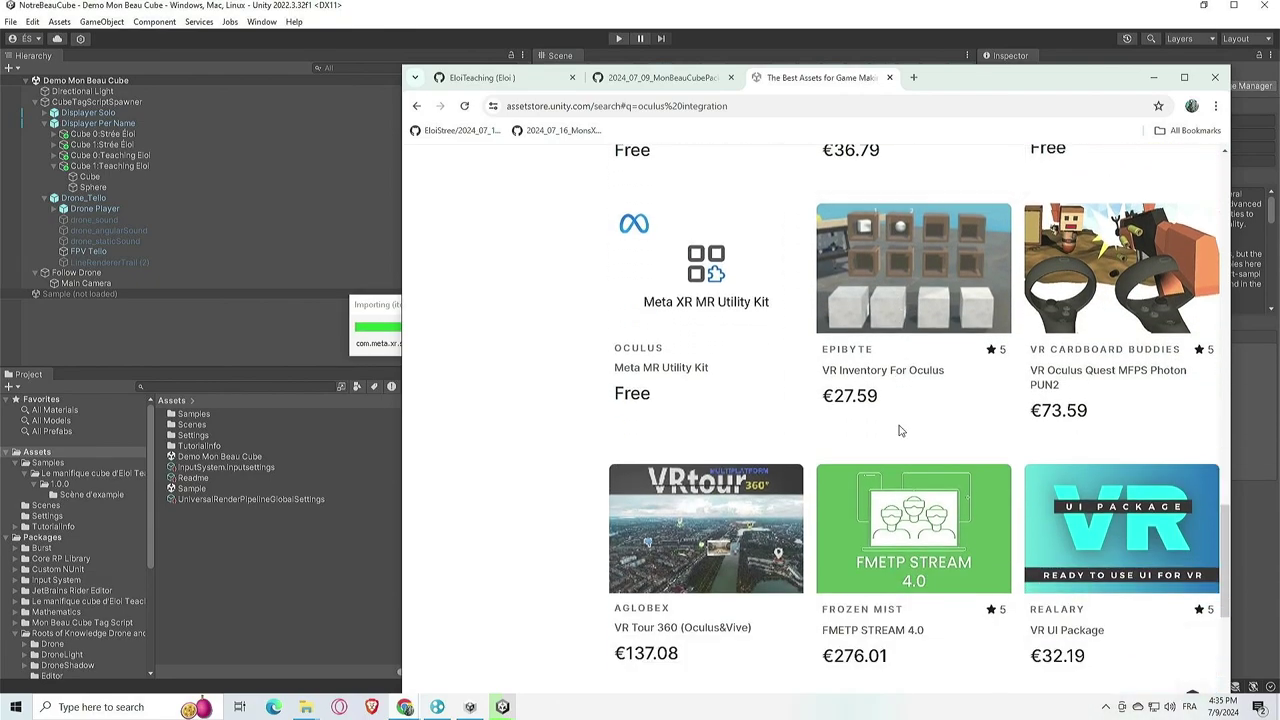
scroll(899, 430, "down", 4)
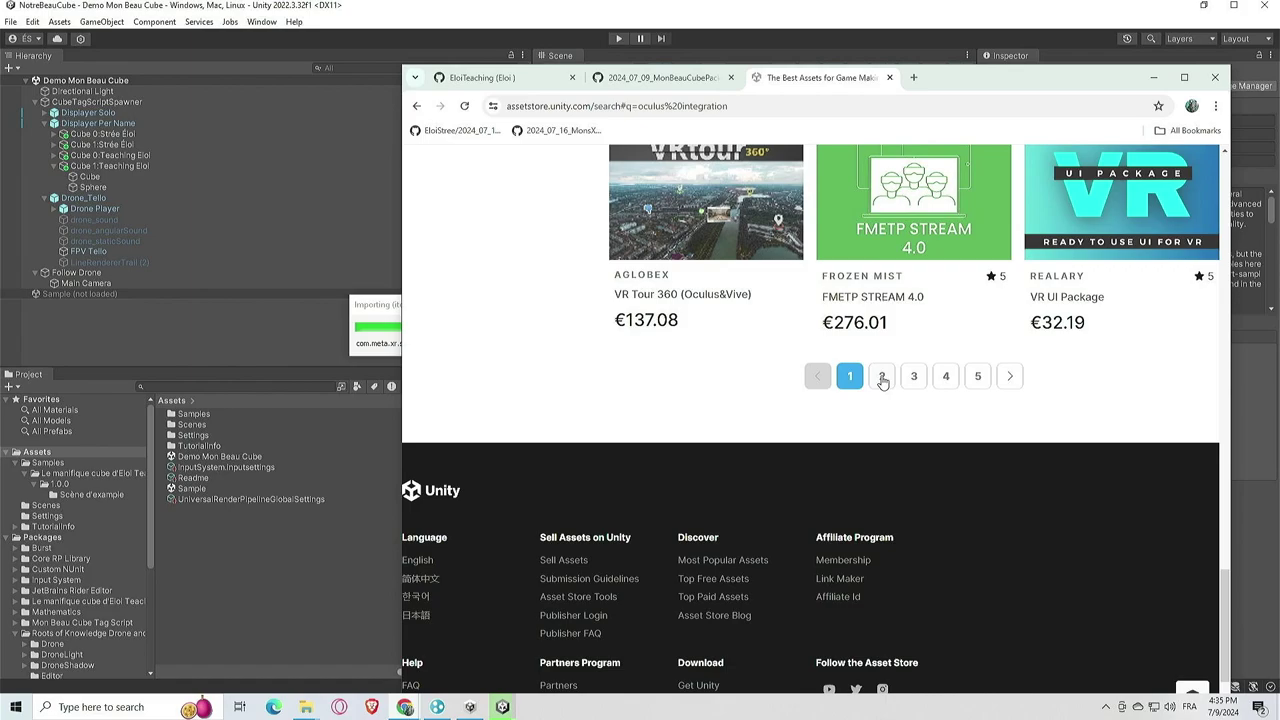
left_click(882, 376)
Clear the desktop, bring back the Asset Store window, and reposition it and the Unity progress window so they sit apart
key("super+d")
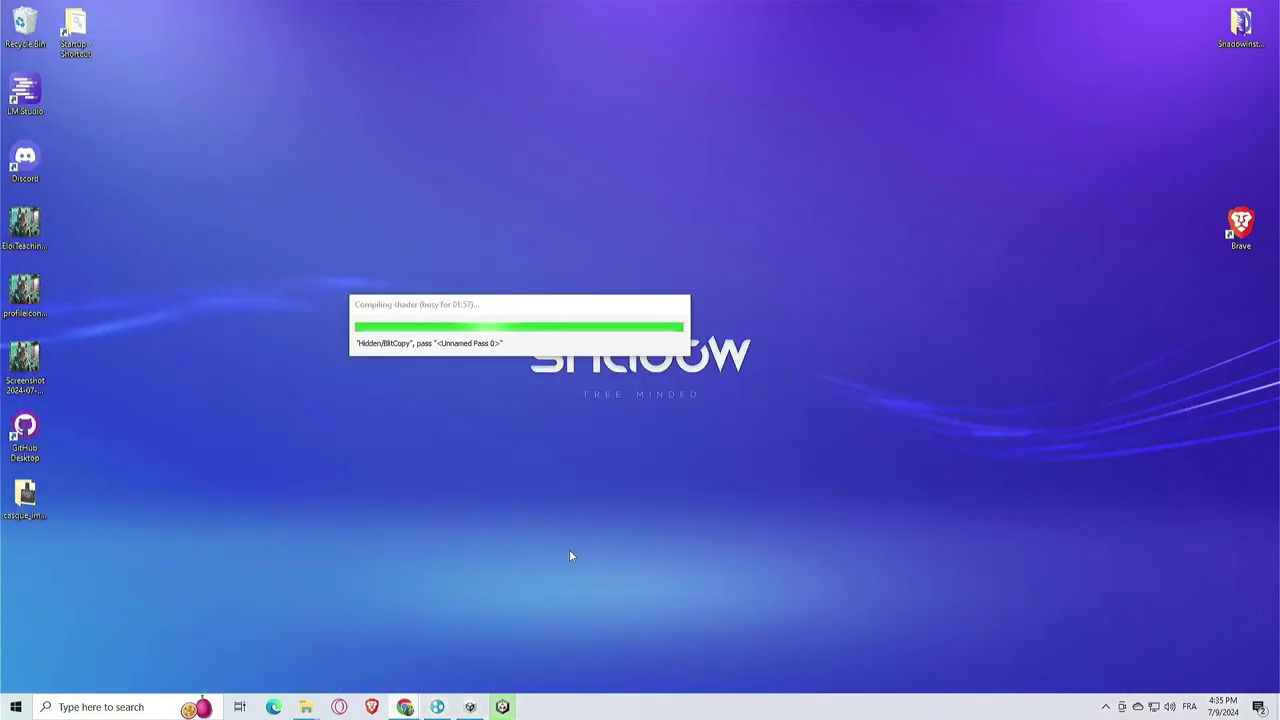
mouse_move(404, 707)
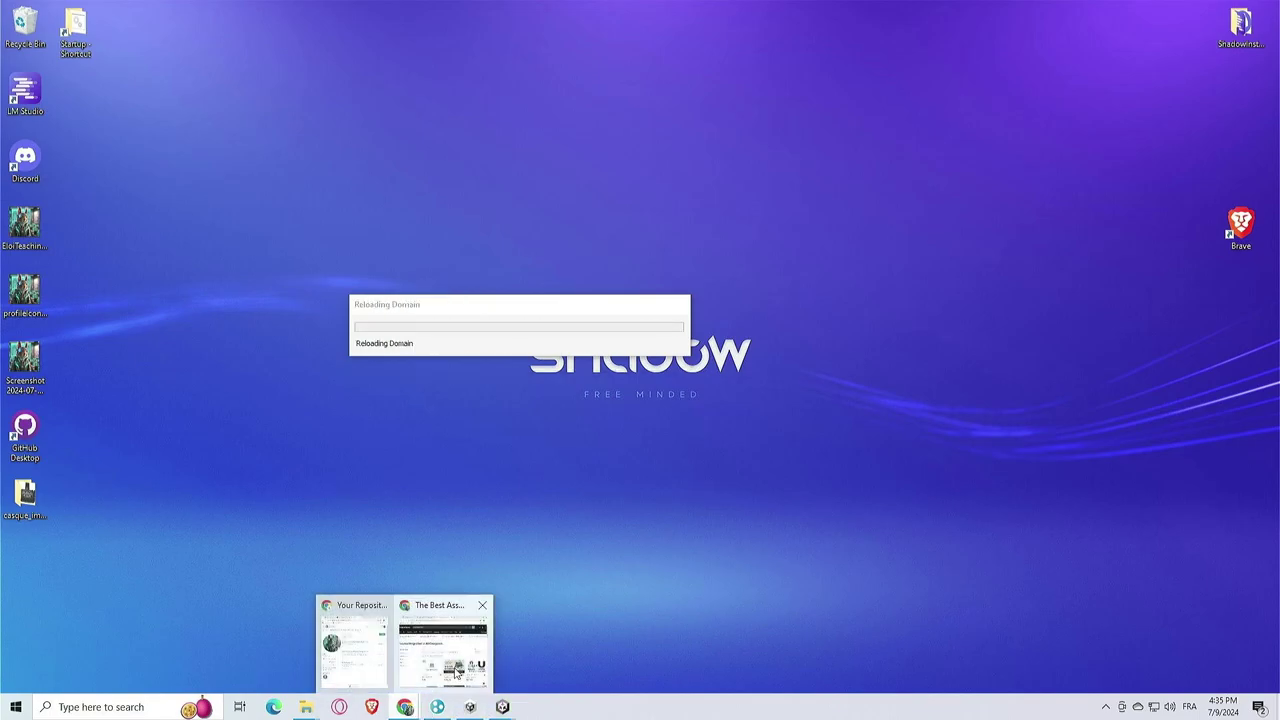
left_click(456, 673)
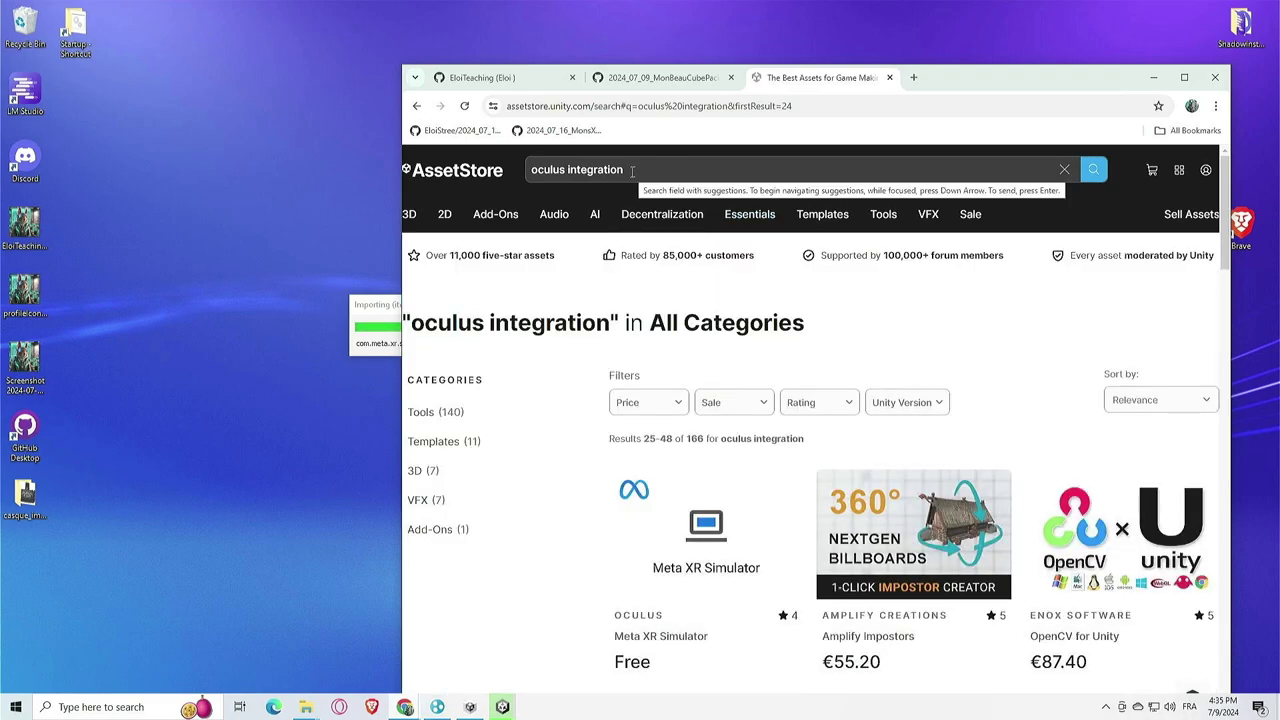
mouse_move(662, 214)
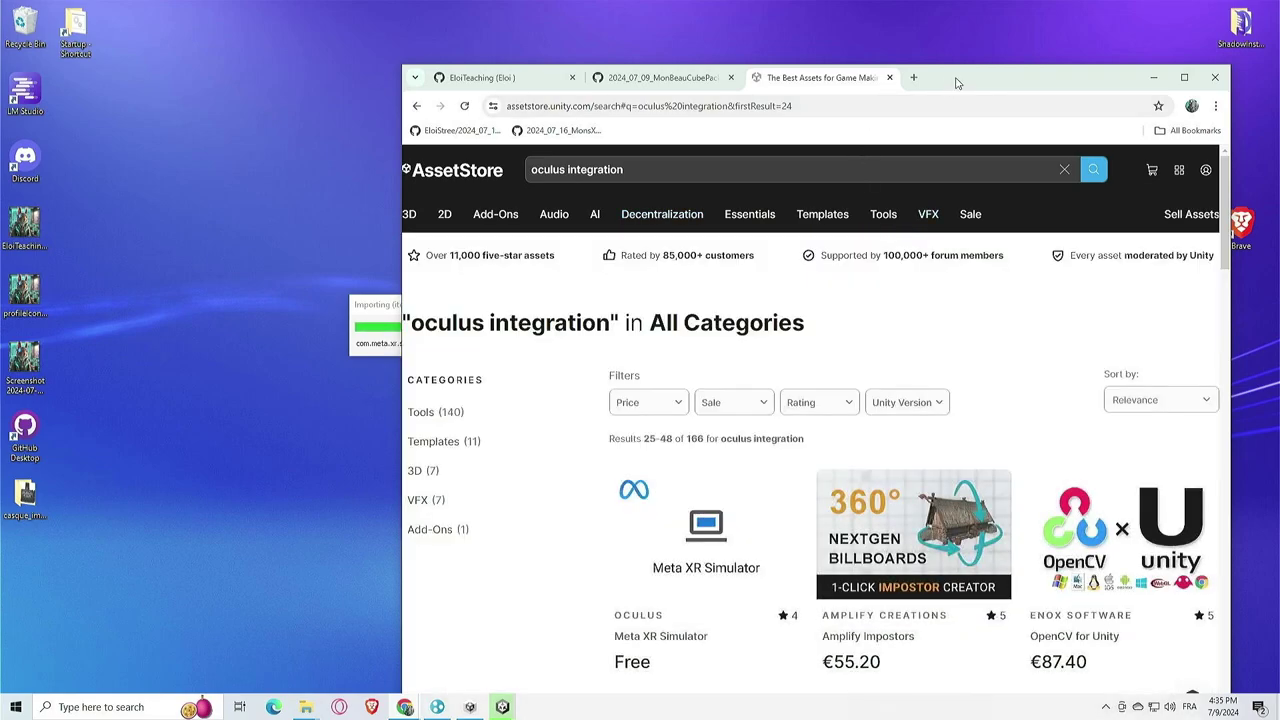
left_click_drag(958, 83, 816, 370)
left_click_drag(663, 309, 443, 49)
left_click_drag(831, 379, 941, 35)
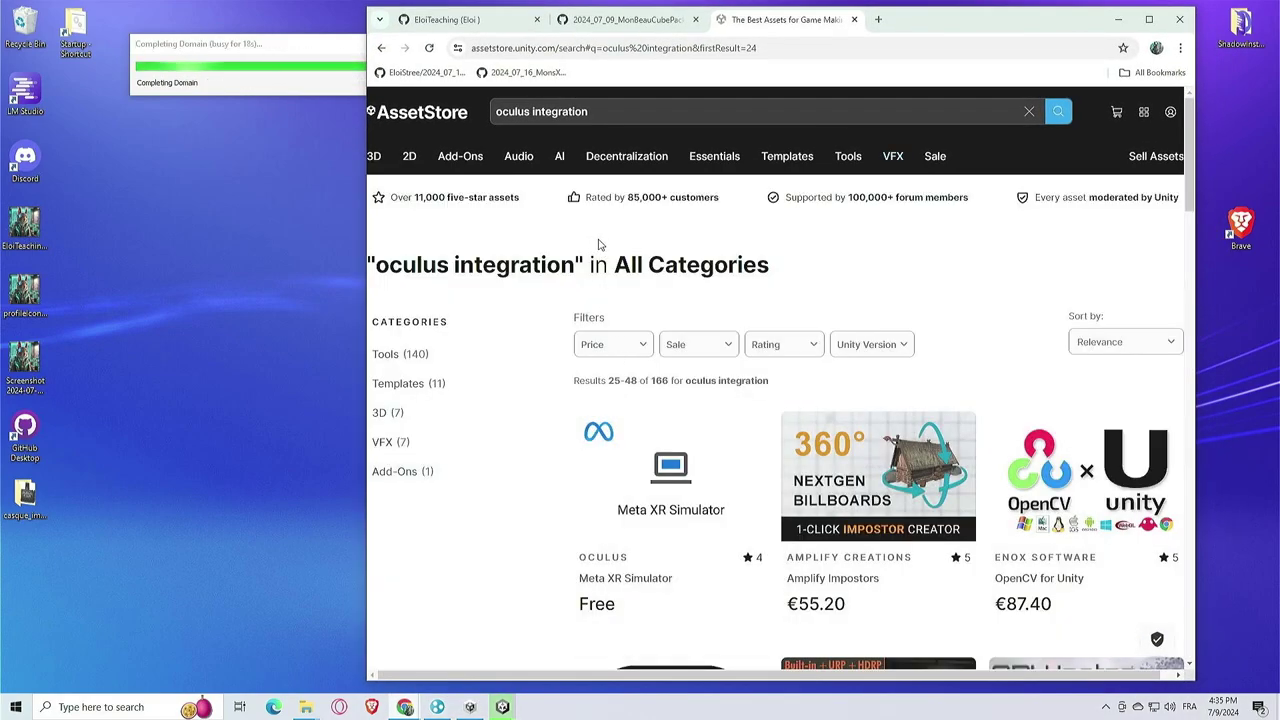
Look through the assets on the second page of the "oculus integration" results
scroll(803, 323, "down", 3)
scroll(803, 323, "down", 1)
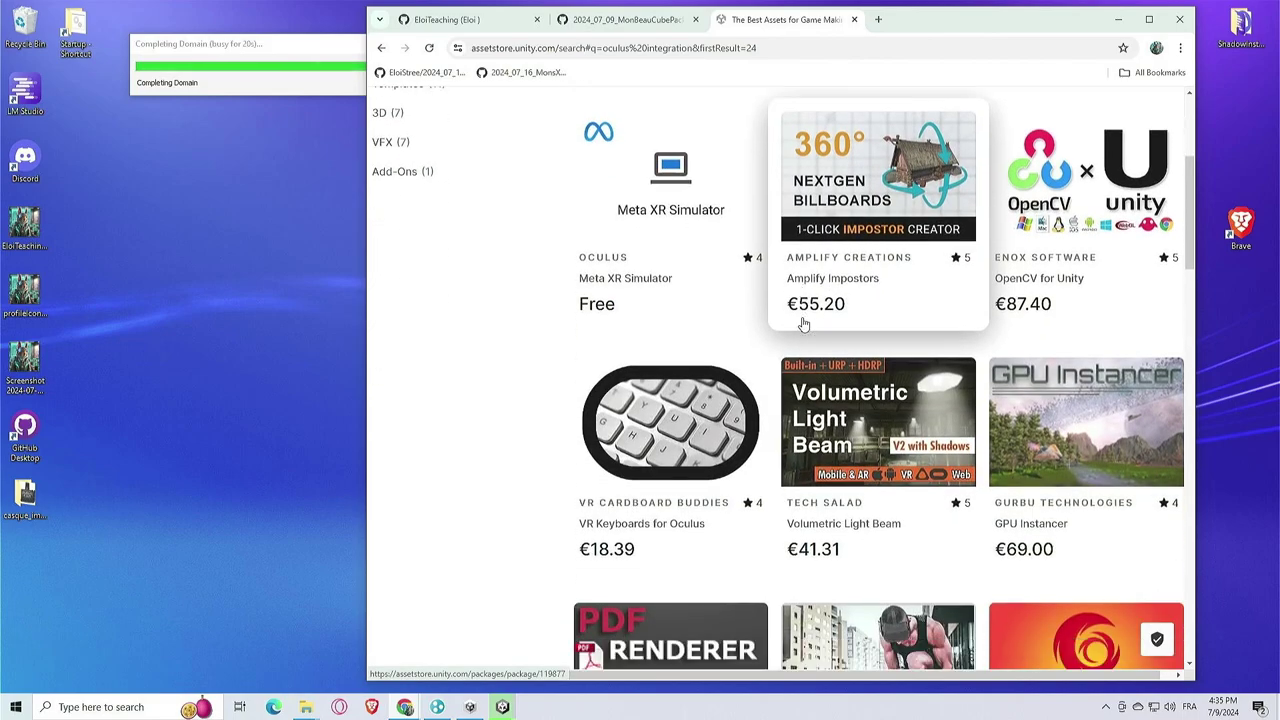
scroll(803, 323, "up", 4)
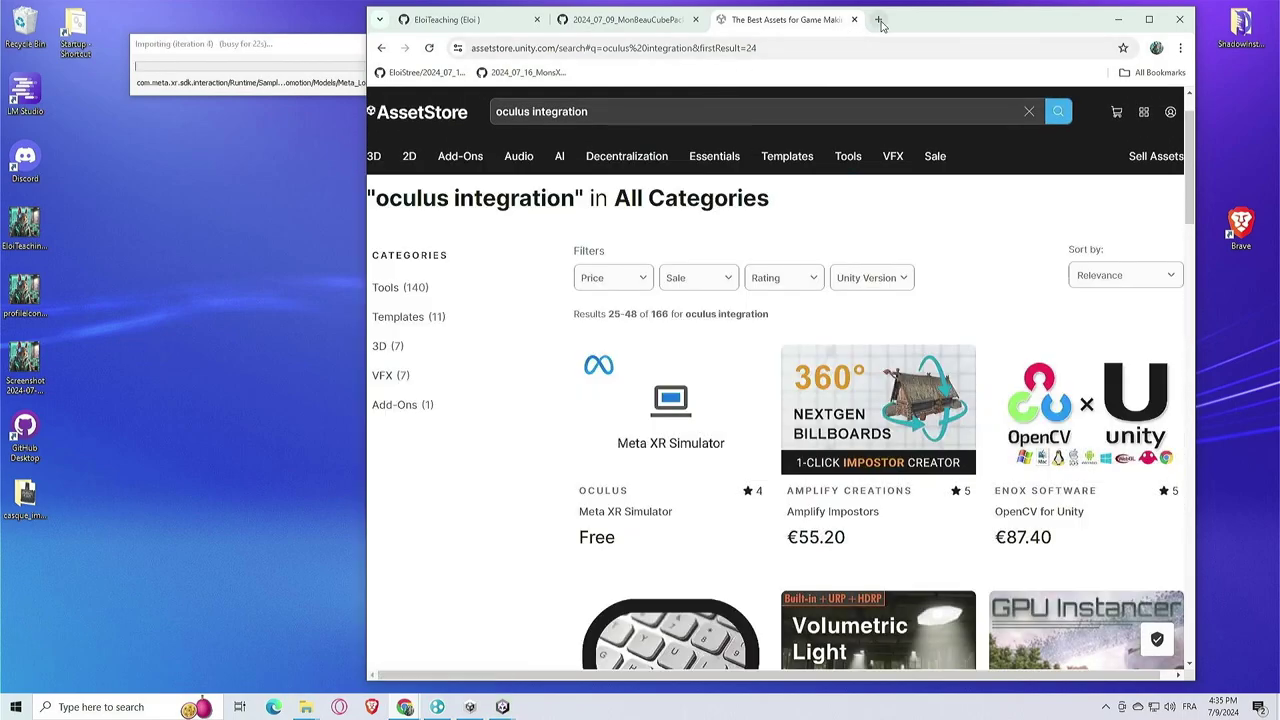
Search the web in a new tab for "oculus integration asset store" and open the Oculus Integration (Deprecated) asset page
key("ctrl+t")
type("oculu")
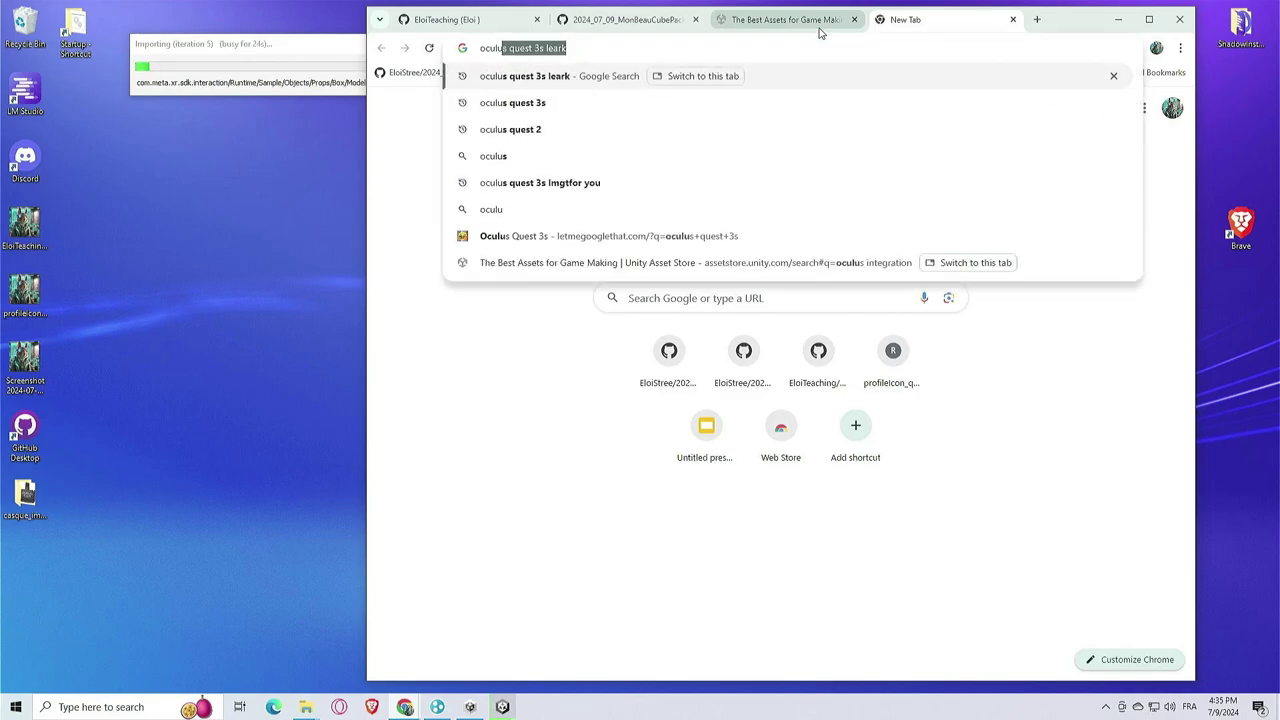
type("s integration asset store")
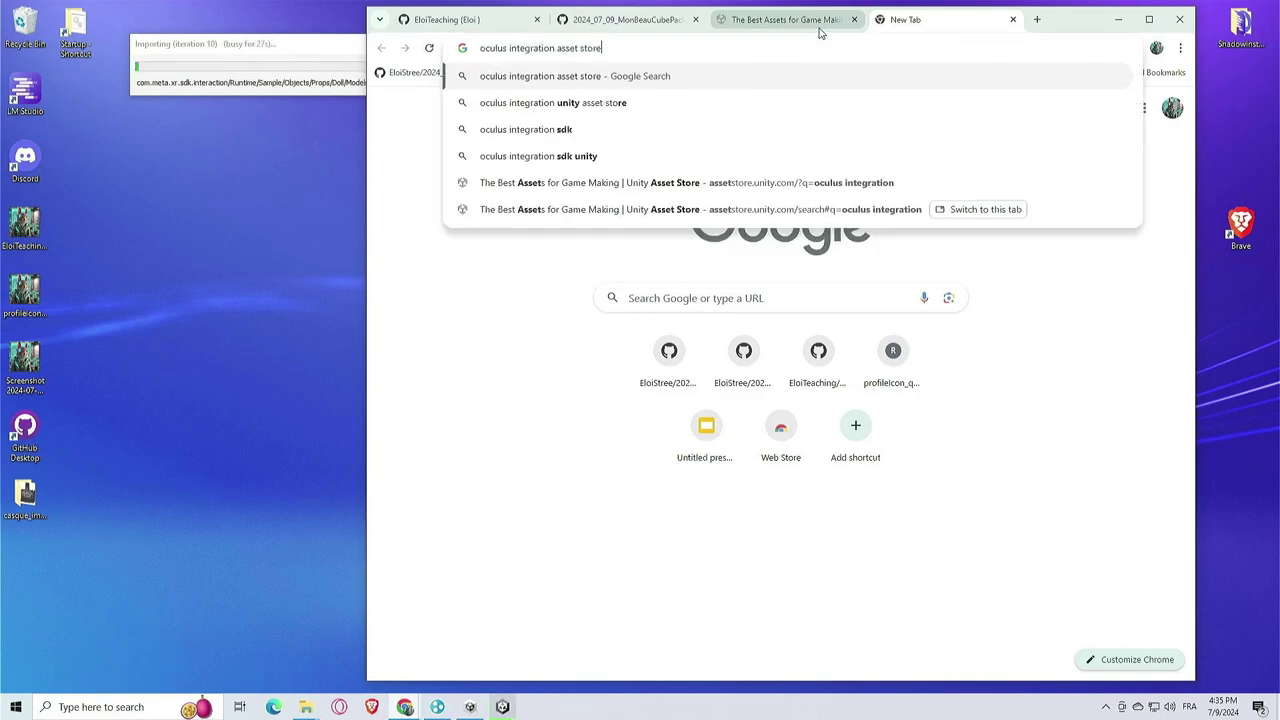
key("Return")
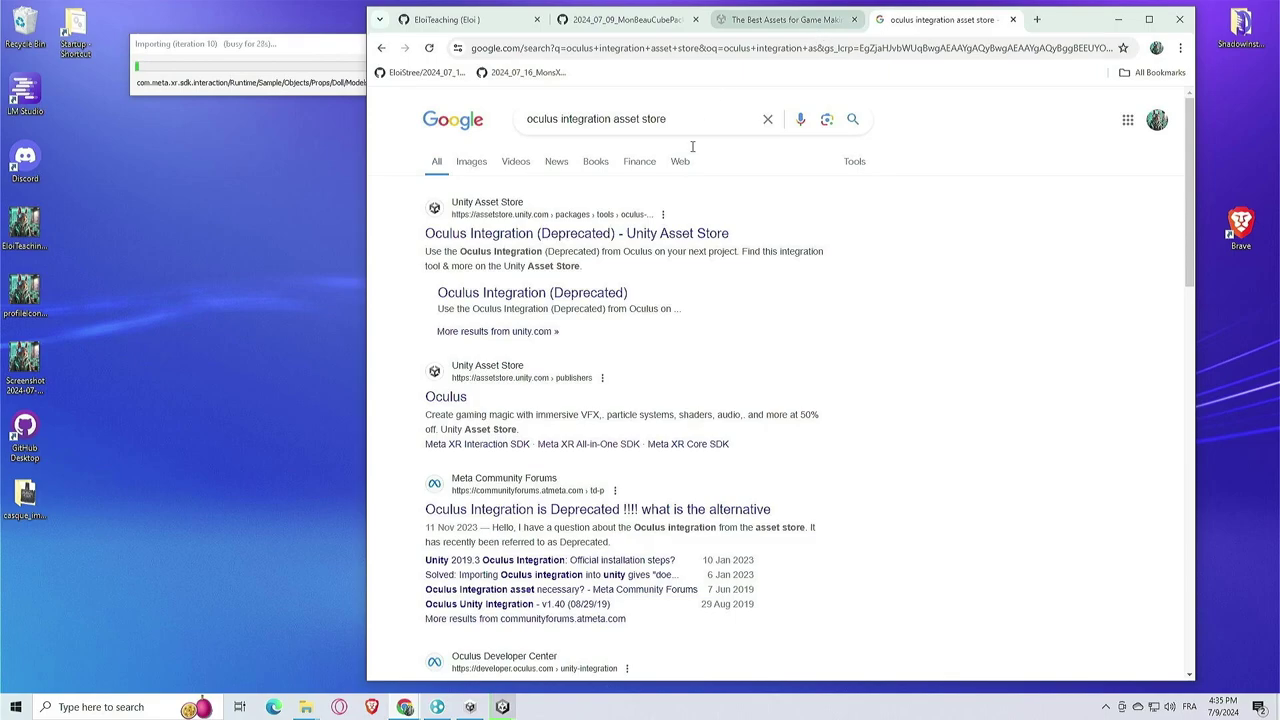
left_click(597, 236)
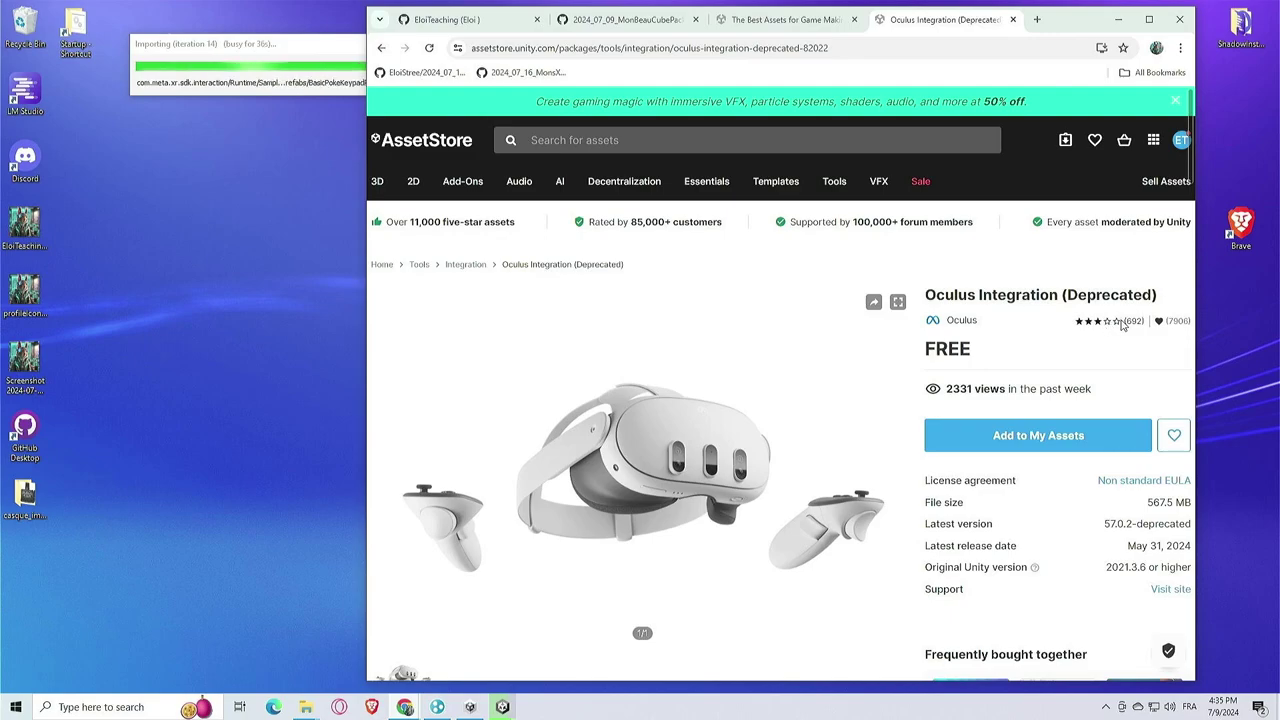
left_click(1052, 440)
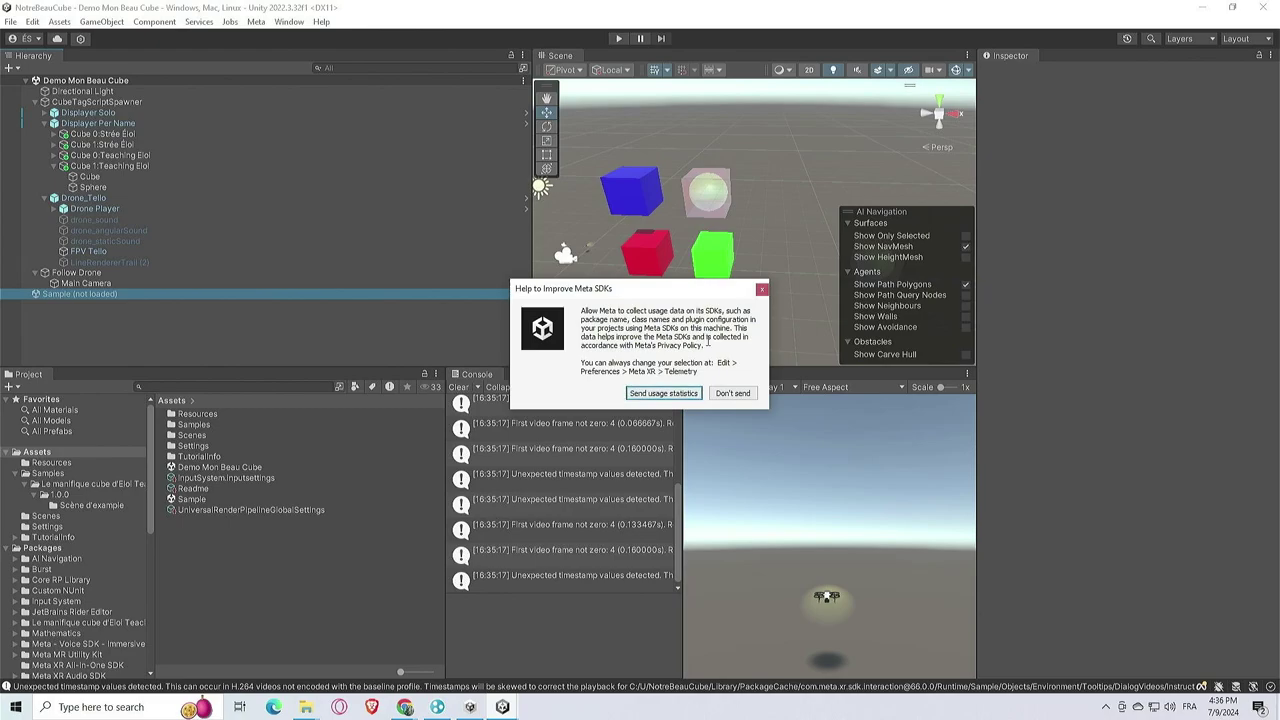
Decline sending usage statistics and edit-time telemetry to Meta, and restart the Unity editor for the OVRPlugin update
left_click(731, 393)
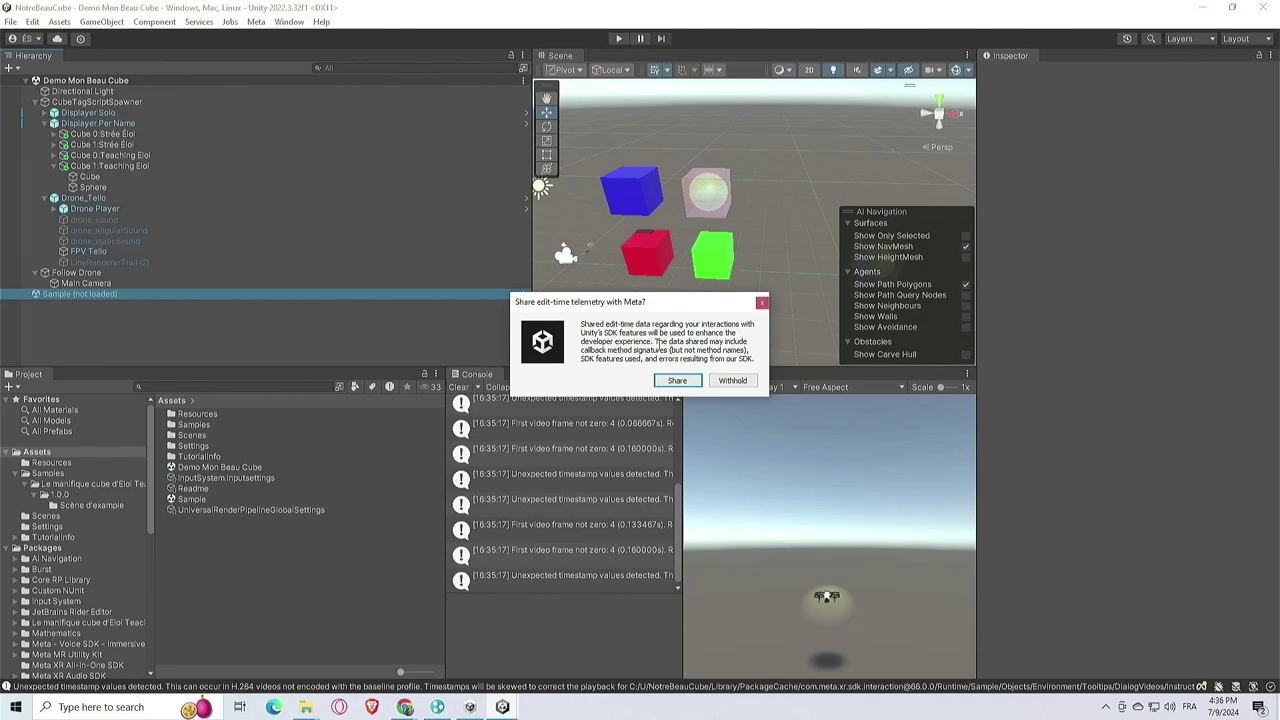
left_click(733, 381)
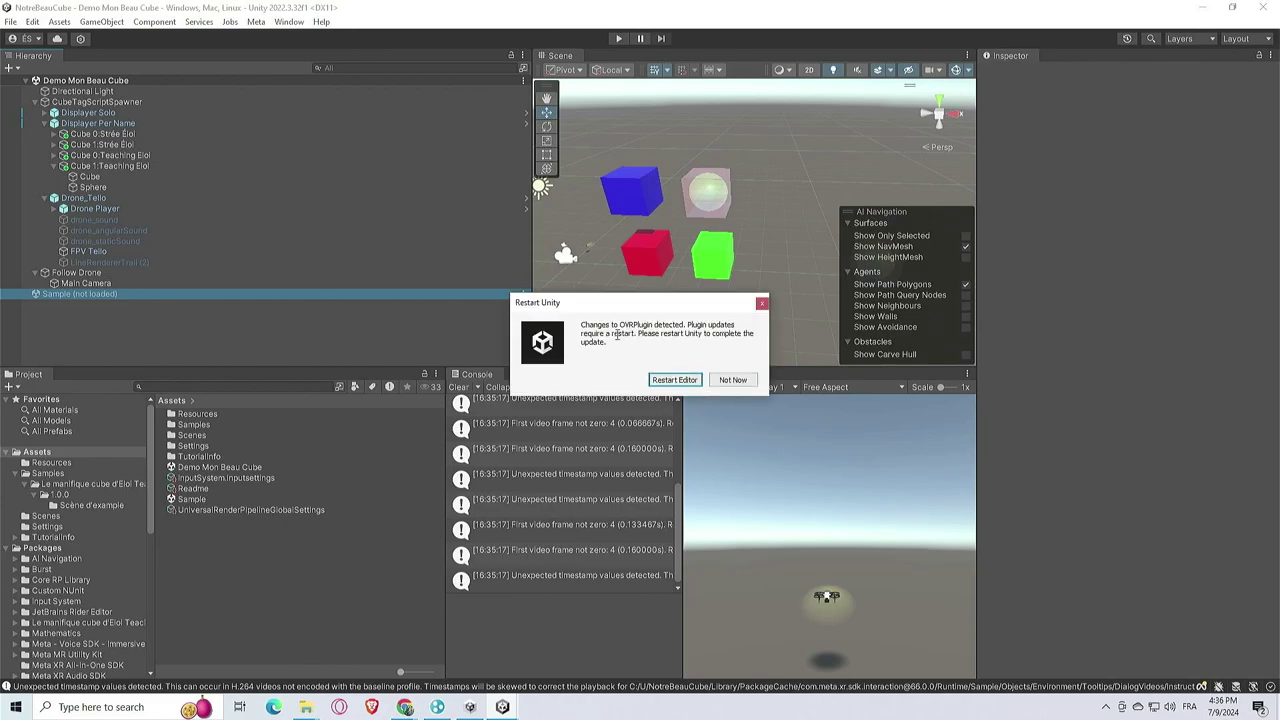
left_click(674, 379)
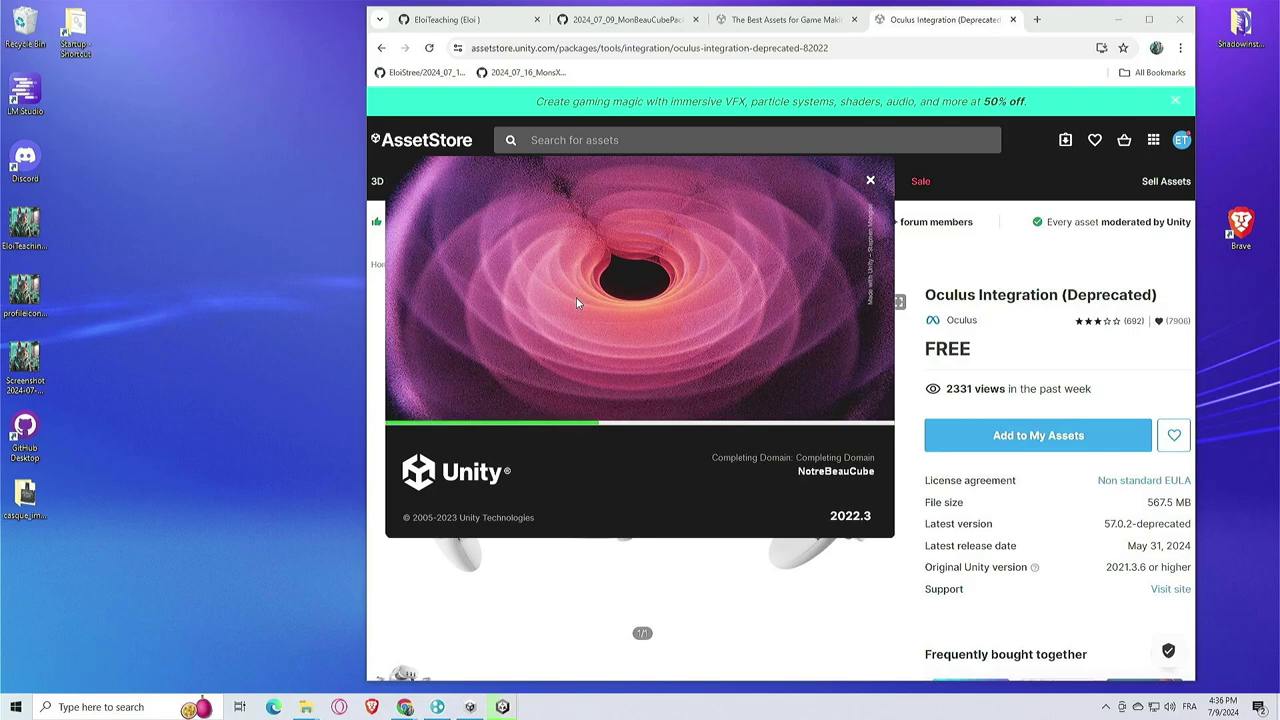
Search the web in a new browser tab for "android studio" and open its official download page on Android Developers
left_click(1037, 20)
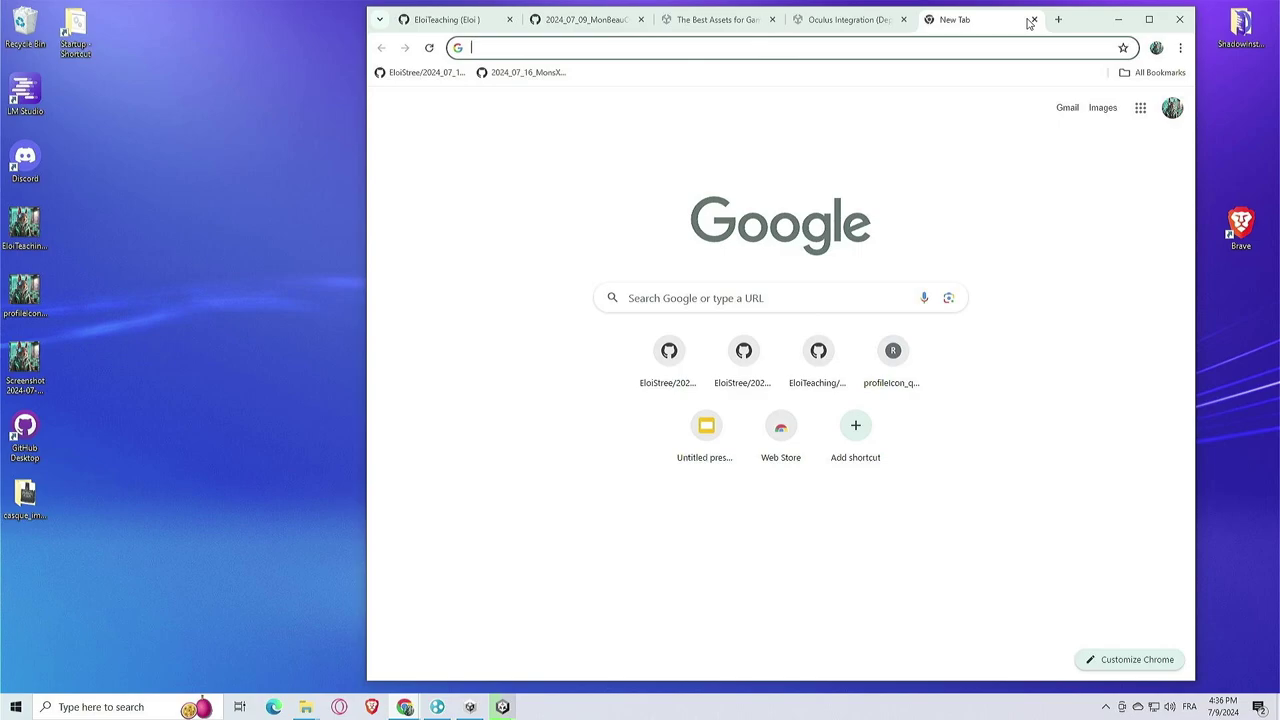
type("android studio")
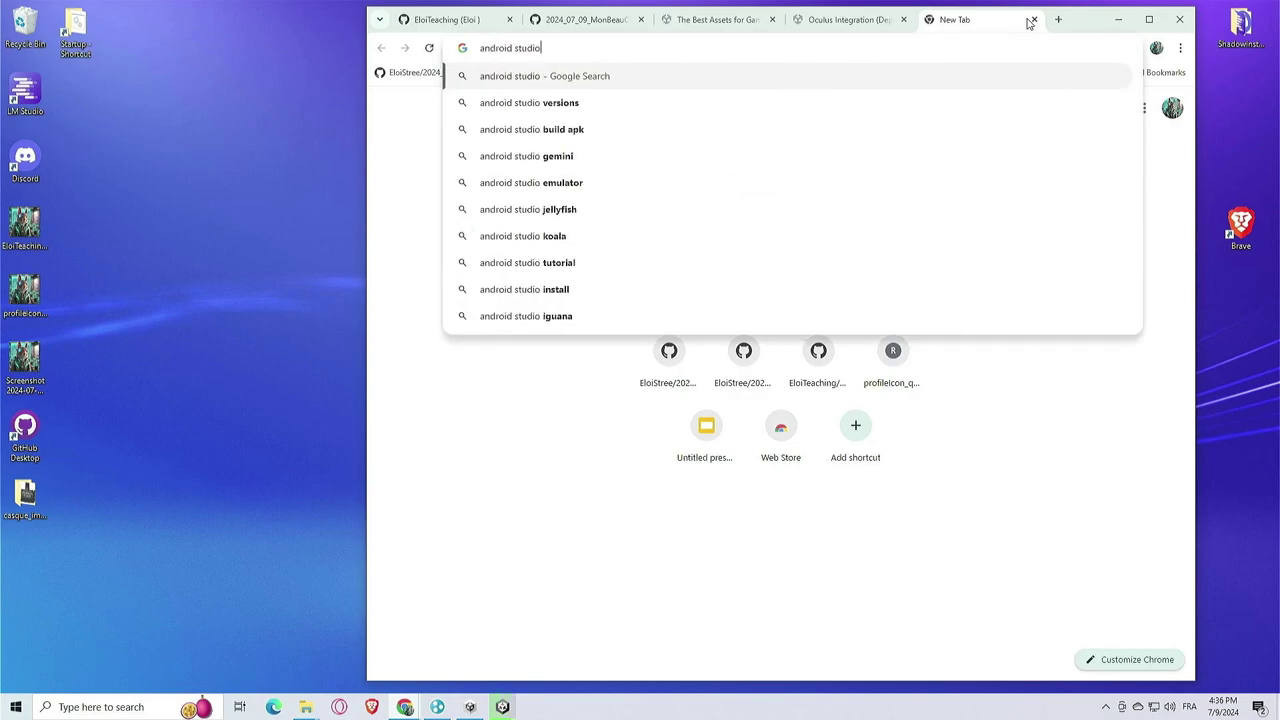
key("Return")
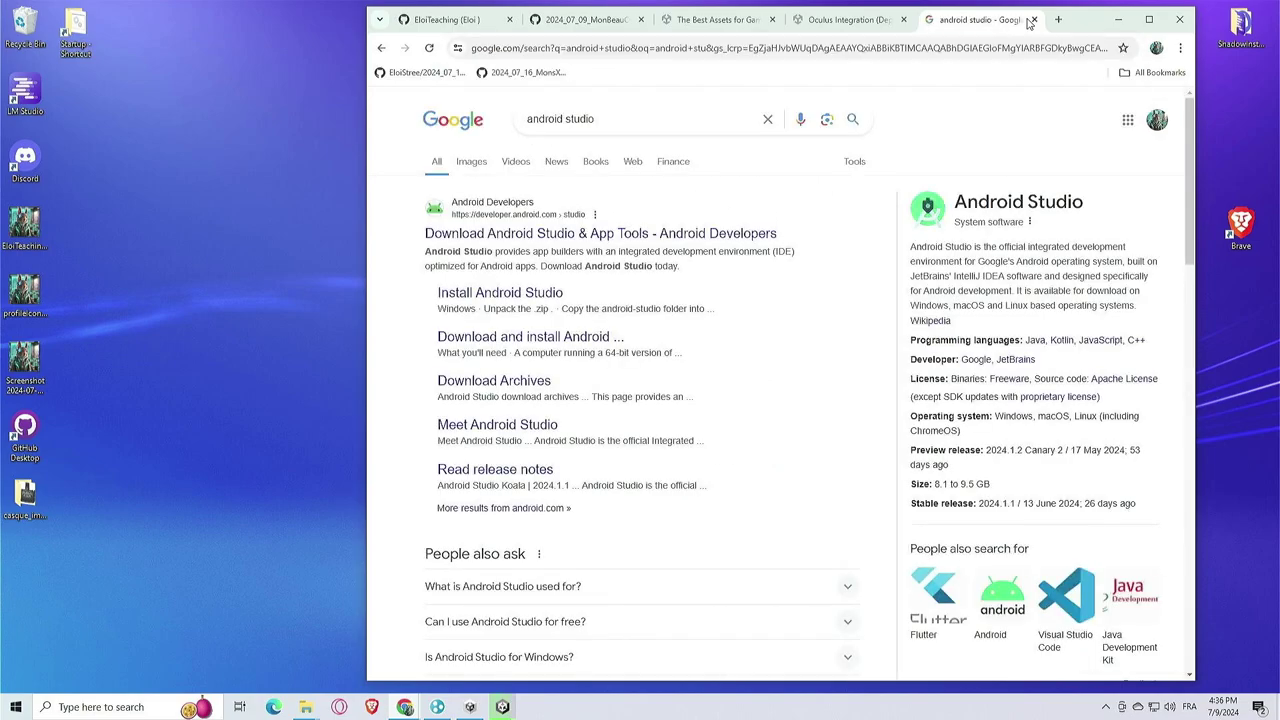
left_click(529, 230)
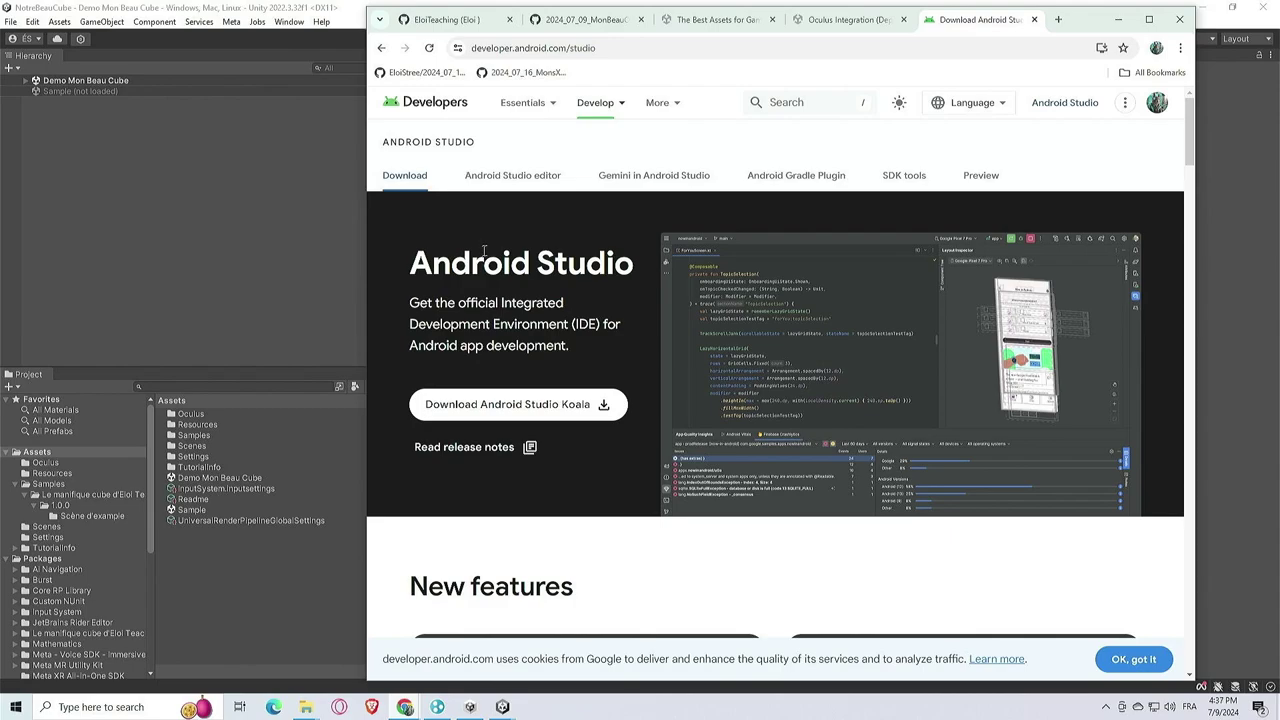
Return to the Unity editor and expand the Demo Mon Beau Cube scene with its Follow Drone and CubeTagScriptSpawner objects
left_click(203, 191)
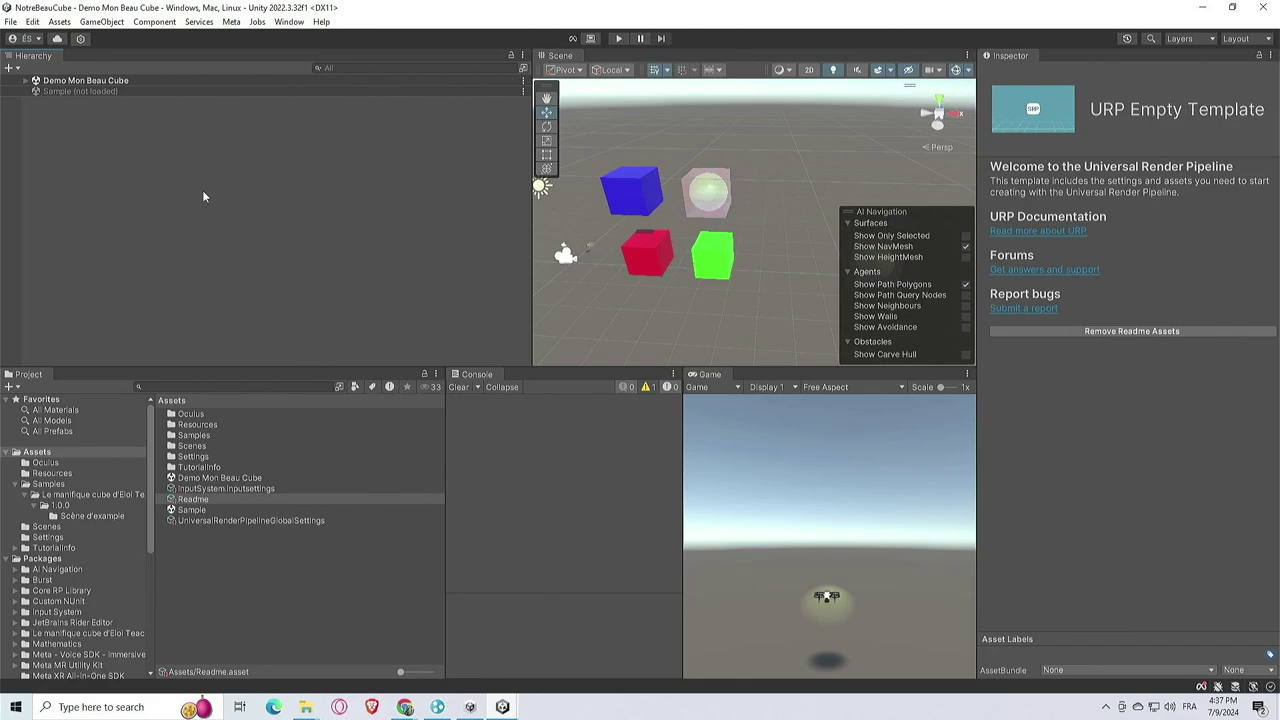
left_click(25, 80)
left_click(121, 201)
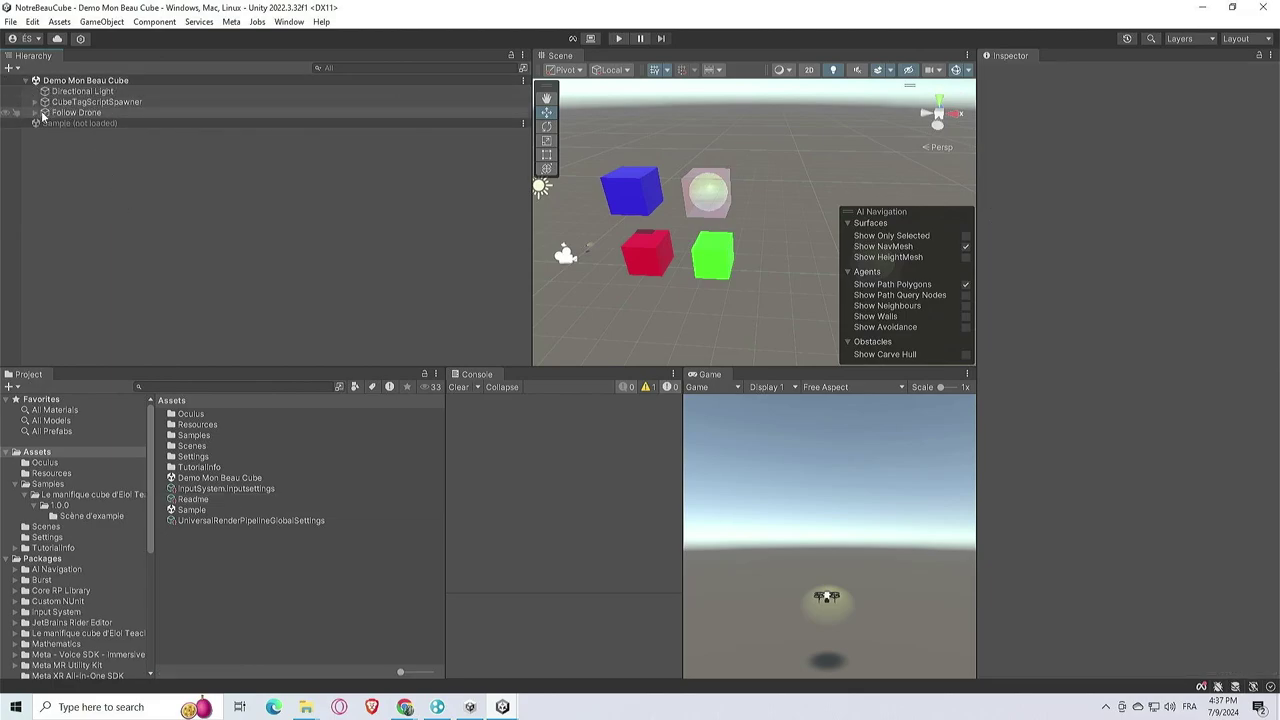
left_click(35, 112)
left_click(35, 102)
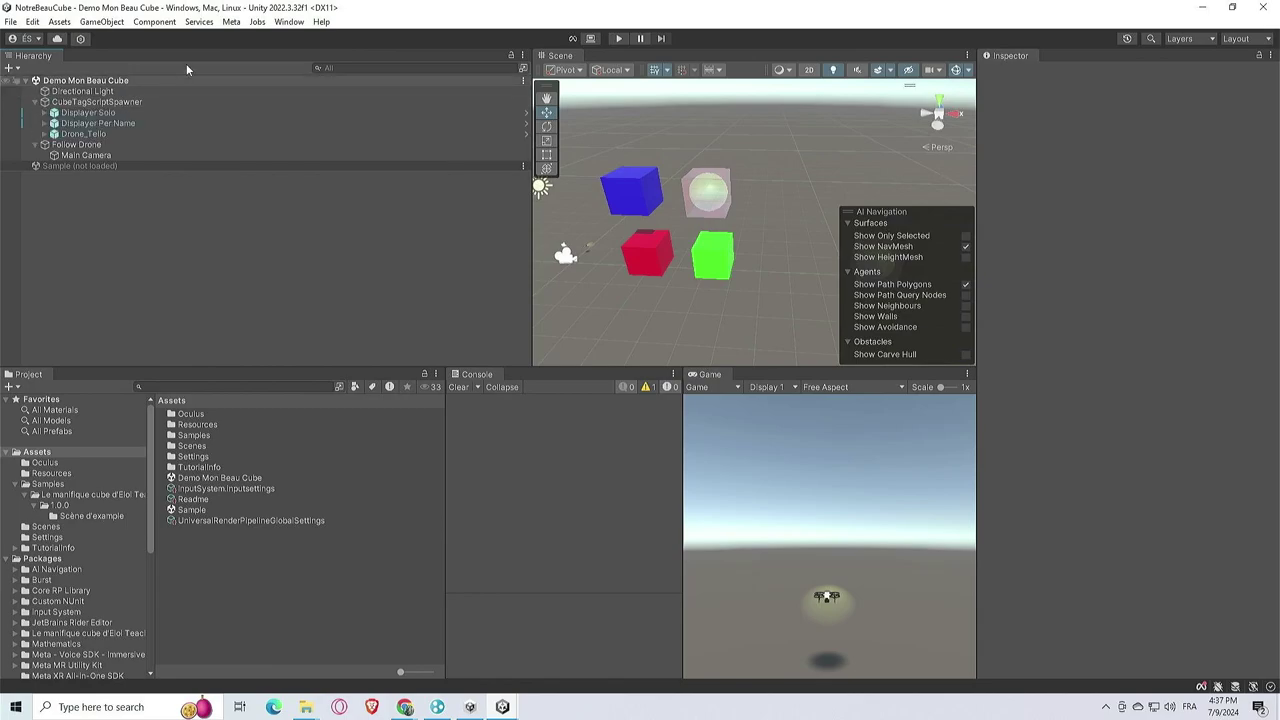
Open Meta's Project Setup Tool, enlarge the Project Settings window and apply all available fixes to the outstanding issues
left_click(235, 23)
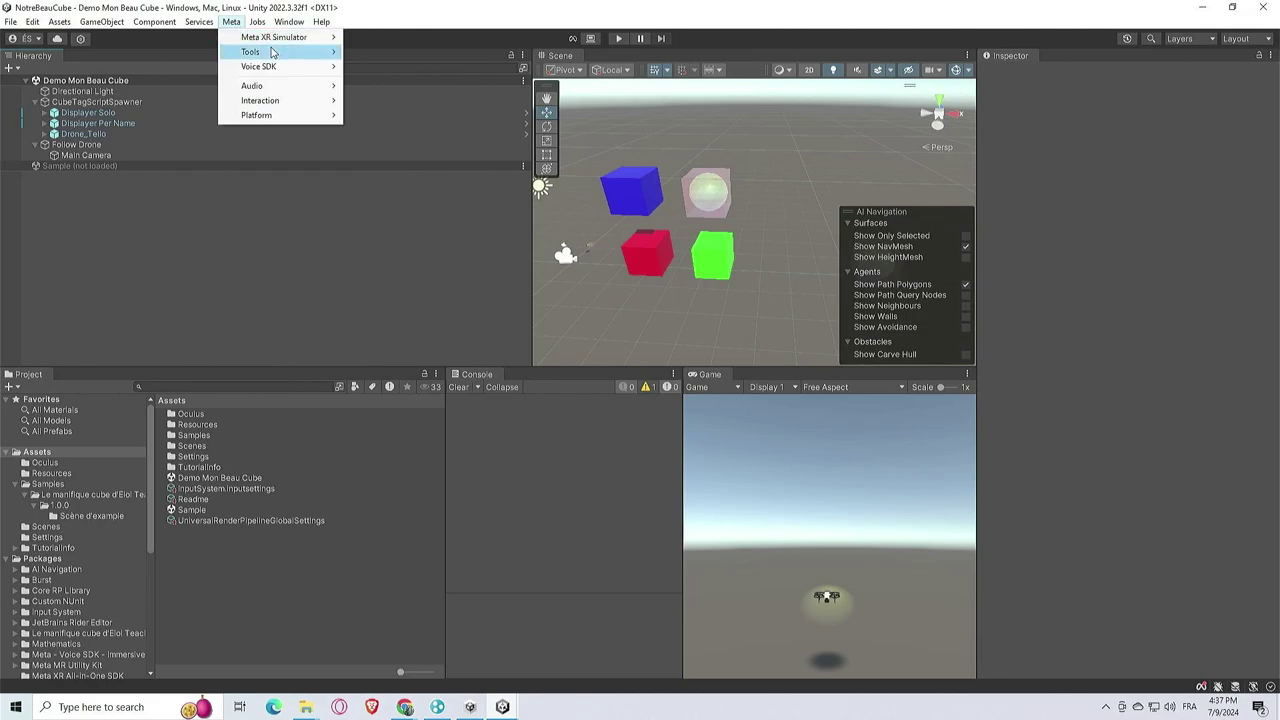
mouse_move(288, 51)
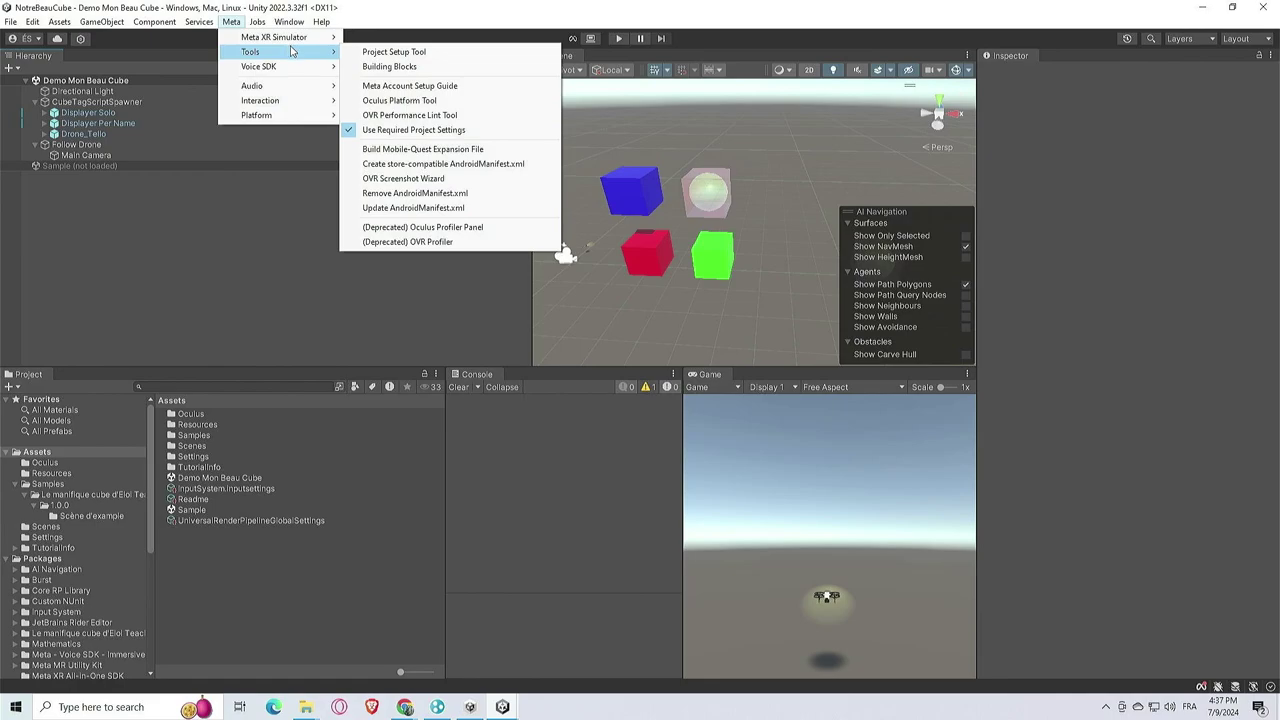
left_click(377, 53)
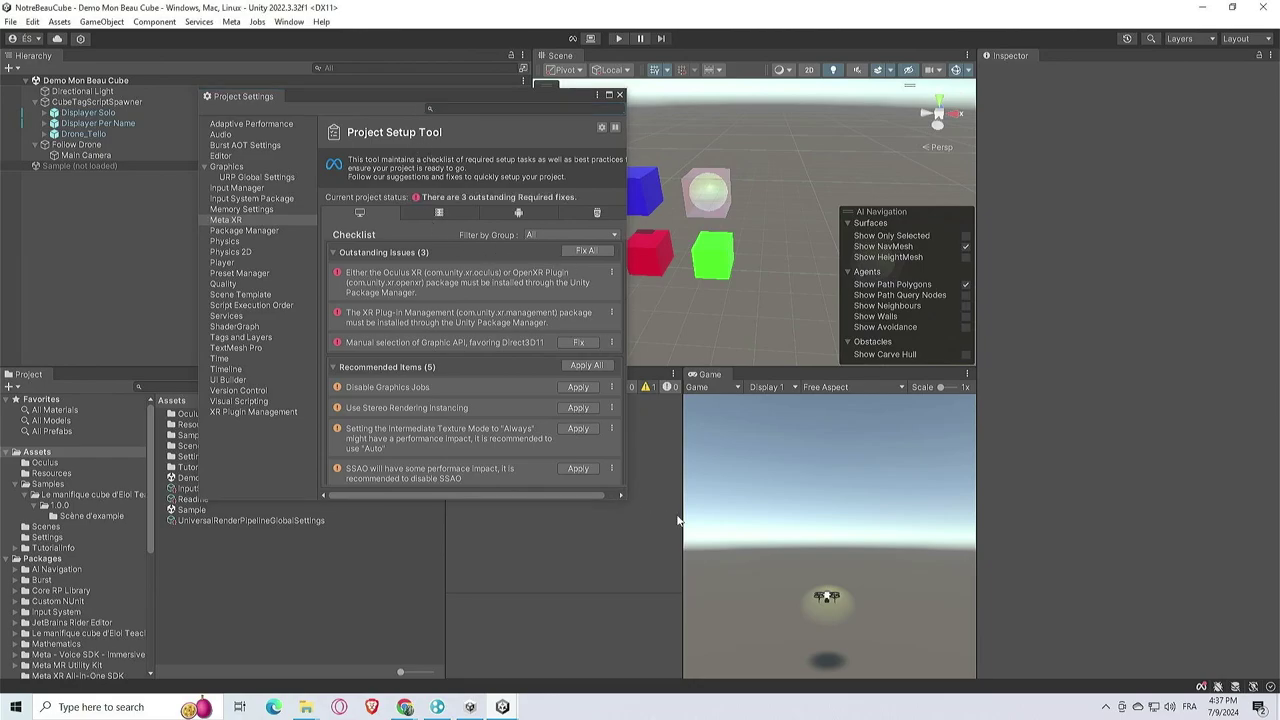
left_click_drag(625, 503, 932, 606)
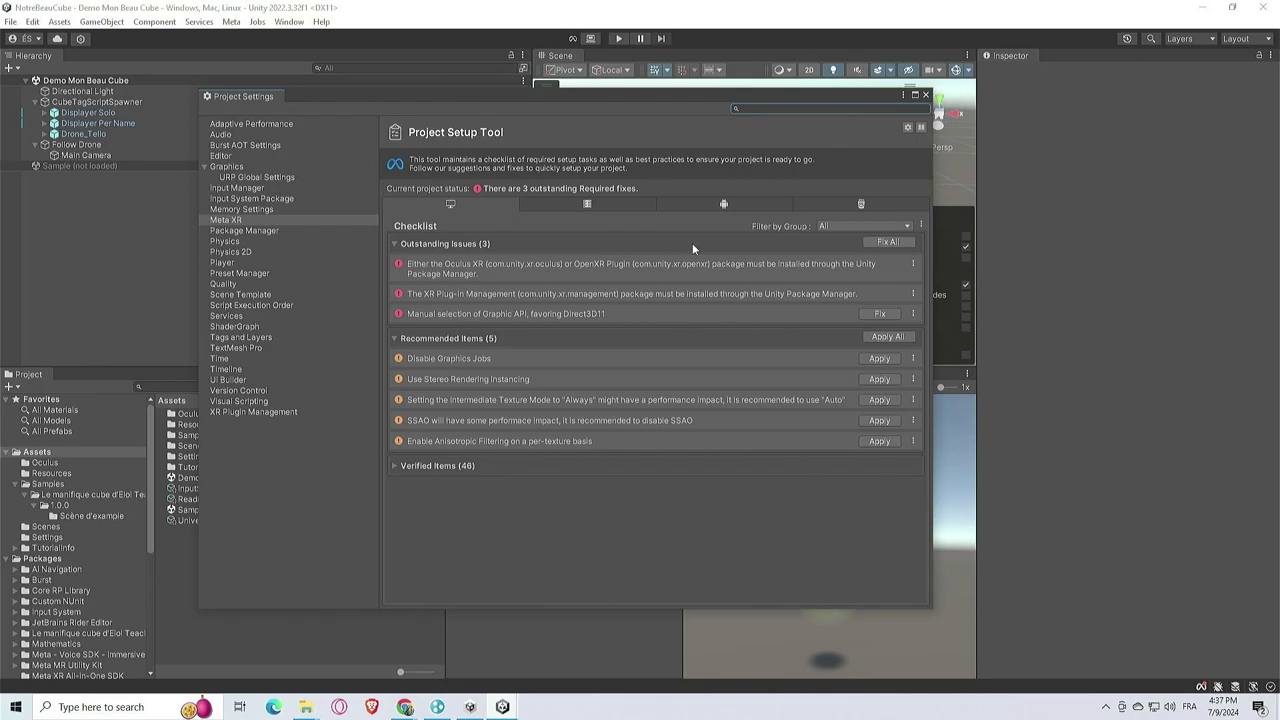
left_click(888, 242)
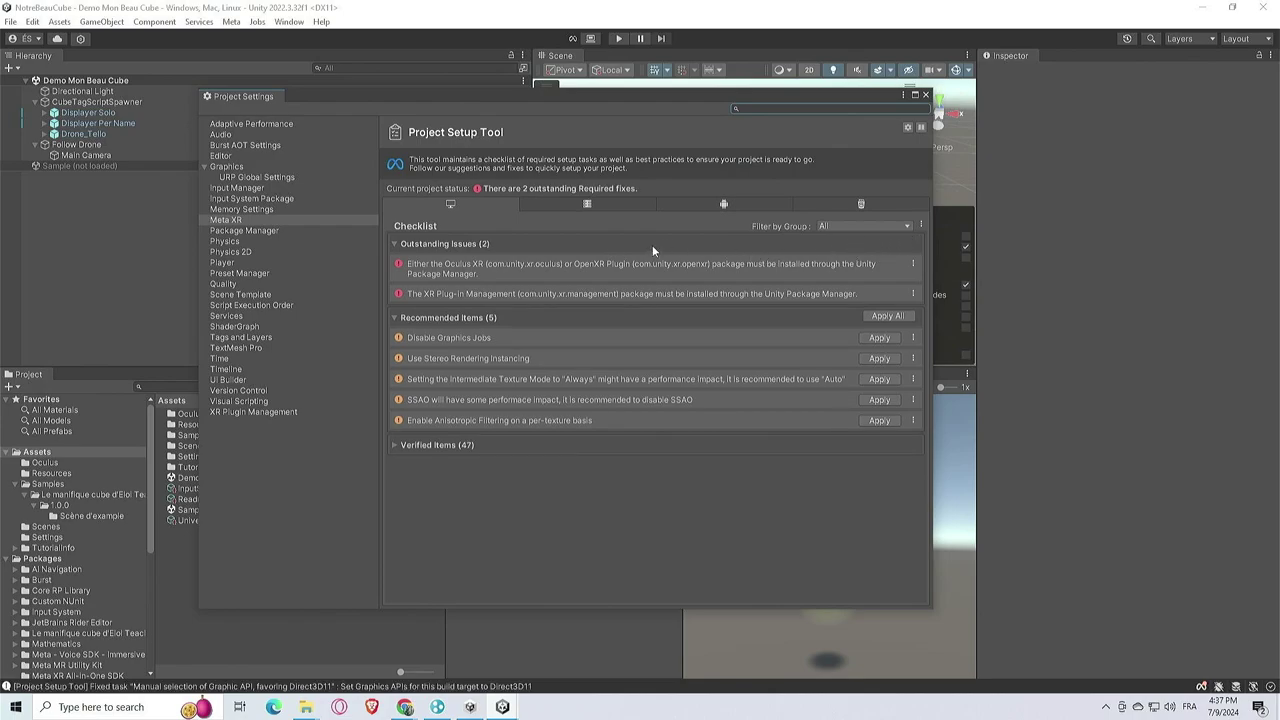
Apply all recommended fixes in Meta's Project Setup Tool checklist and expand the verified items
left_click(884, 315)
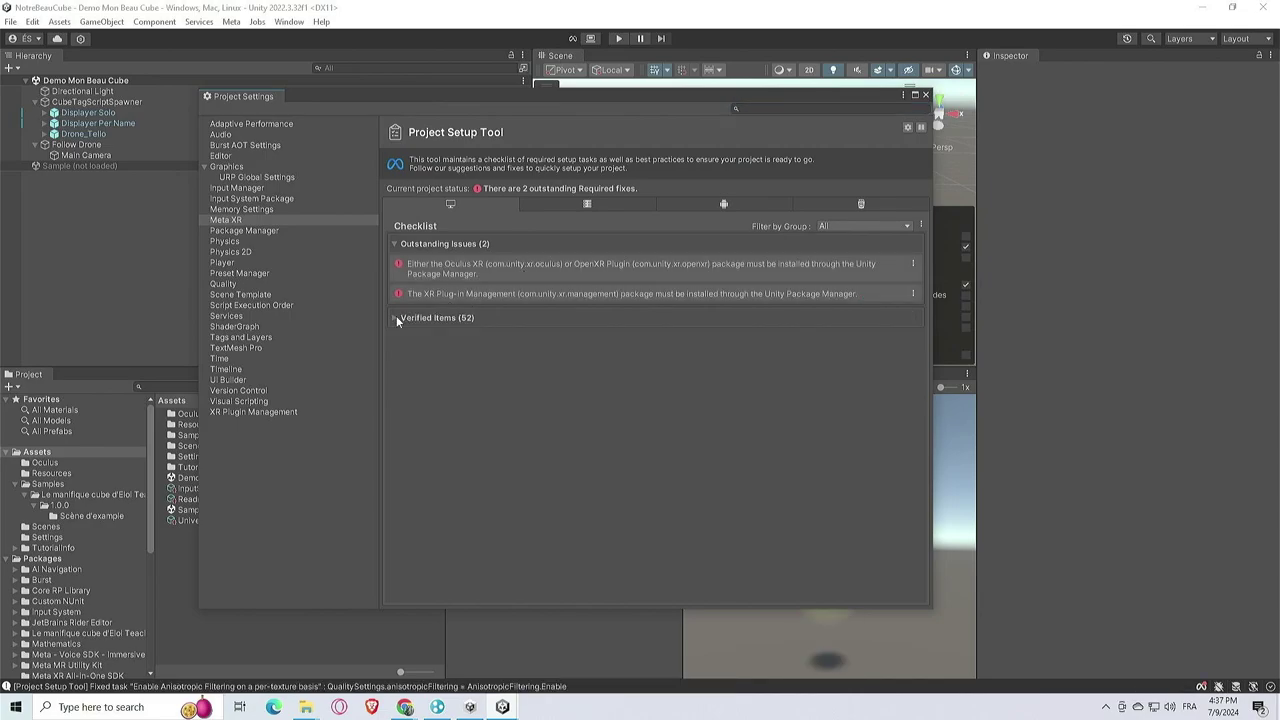
left_click(398, 318)
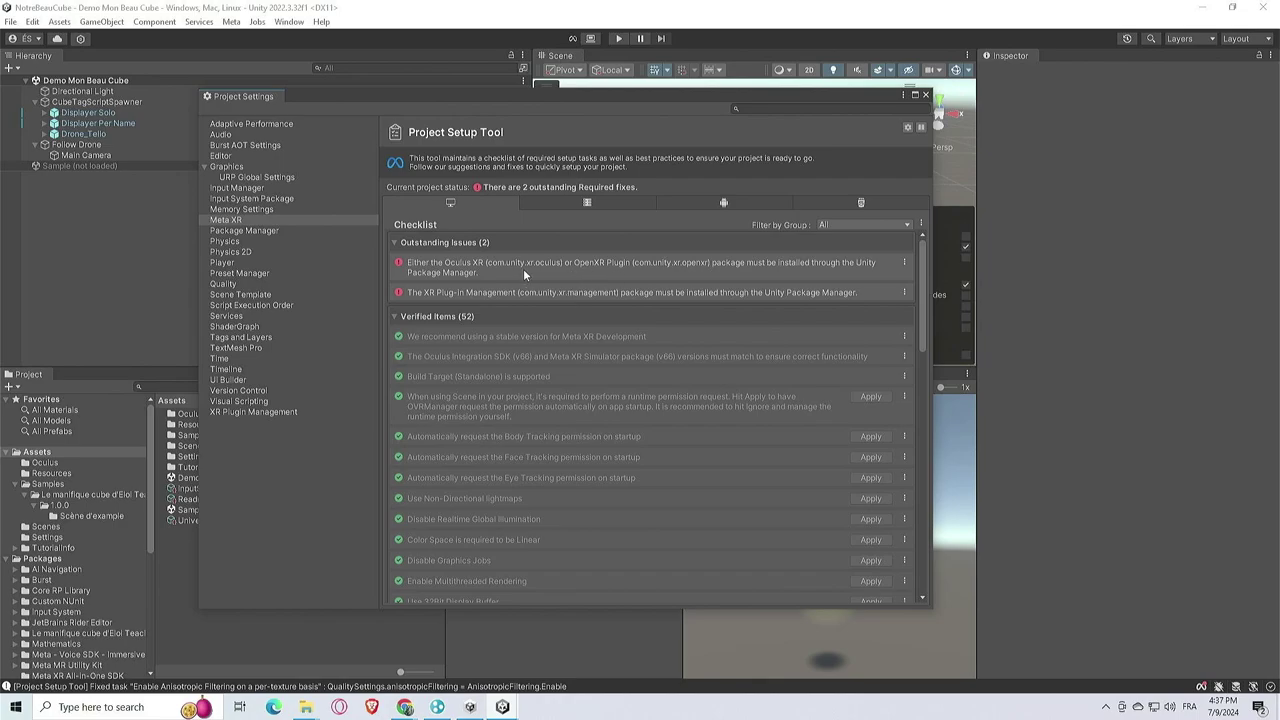
Install XR Plugin Management in the project and enable the Oculus plug-in provider for Android
left_click(258, 413)
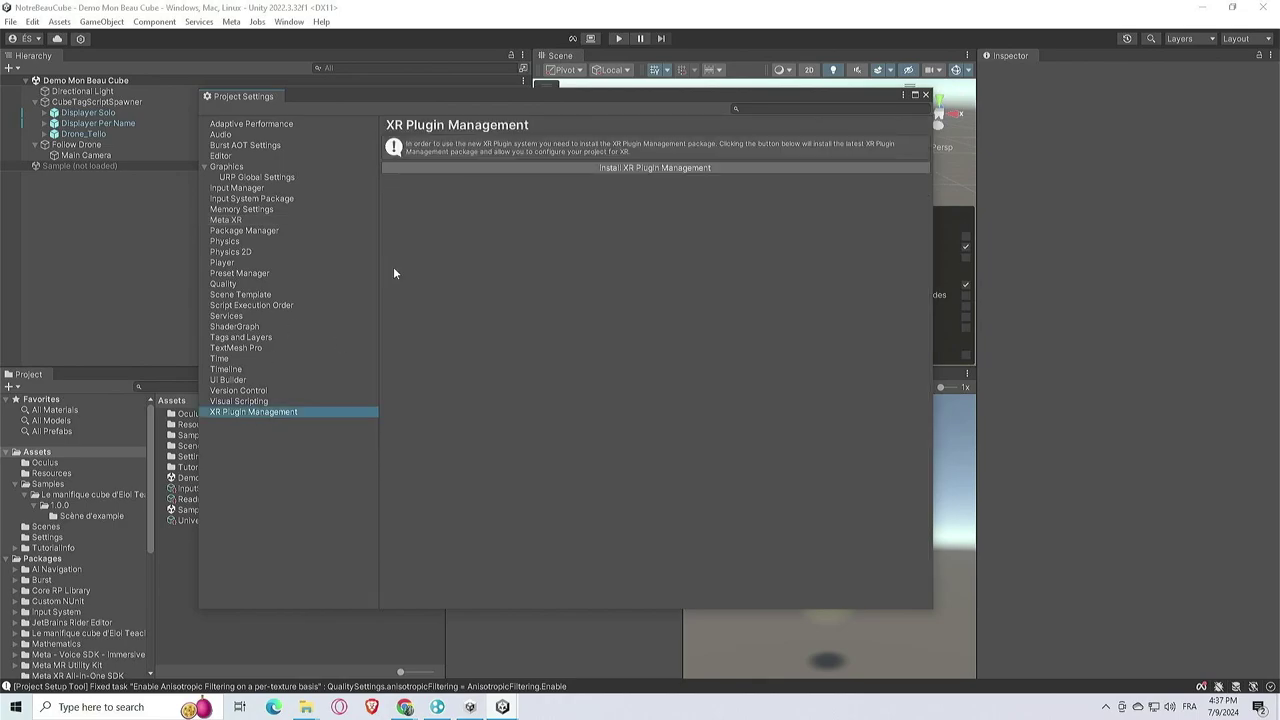
left_click(595, 168)
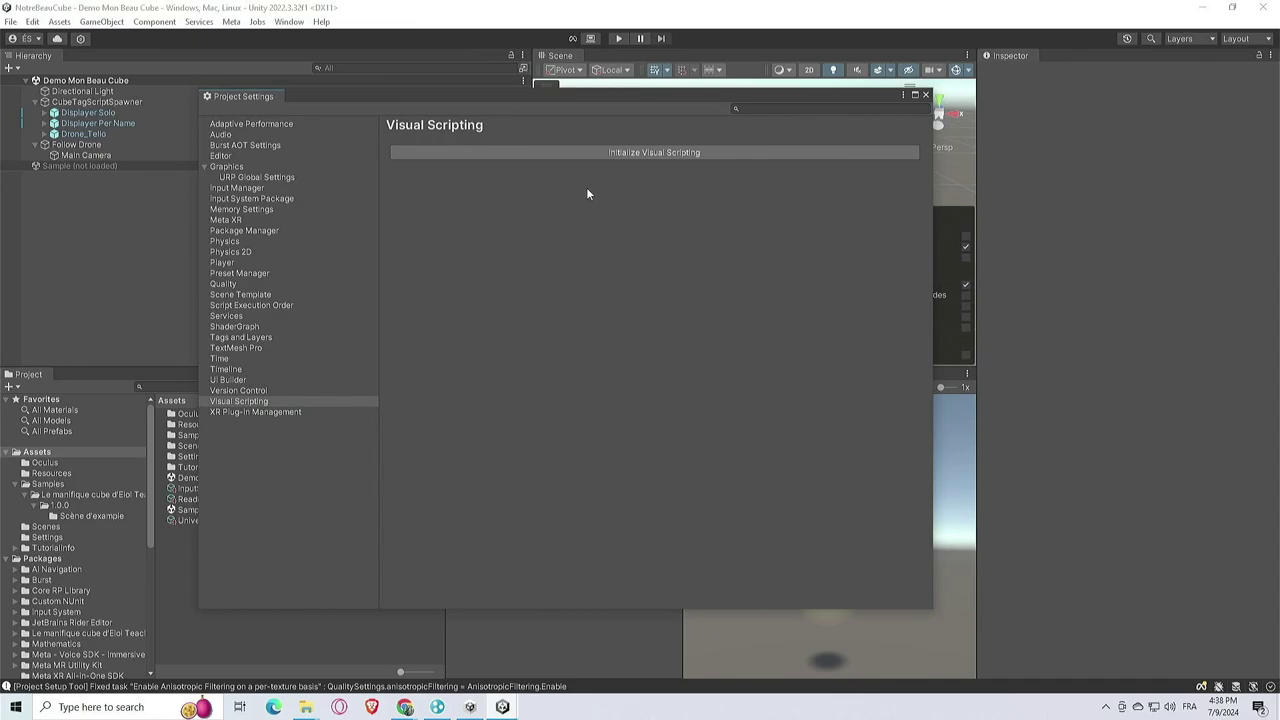
left_click(325, 411)
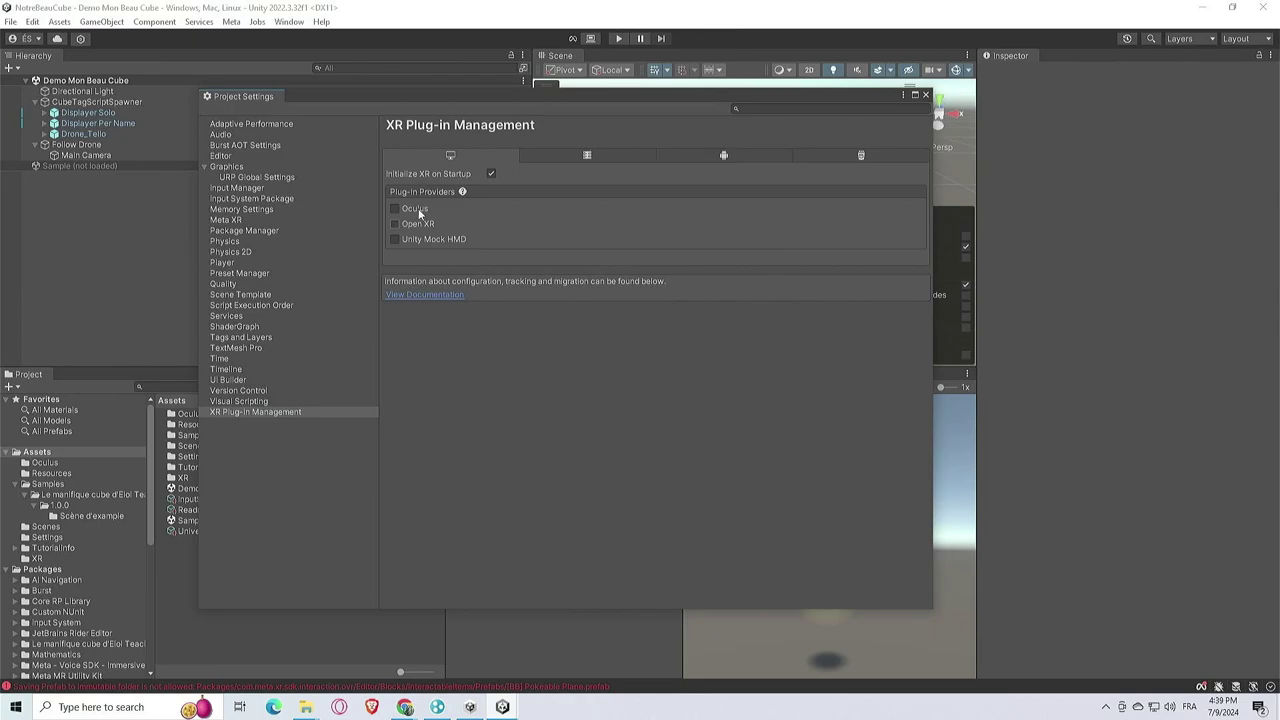
left_click(708, 157)
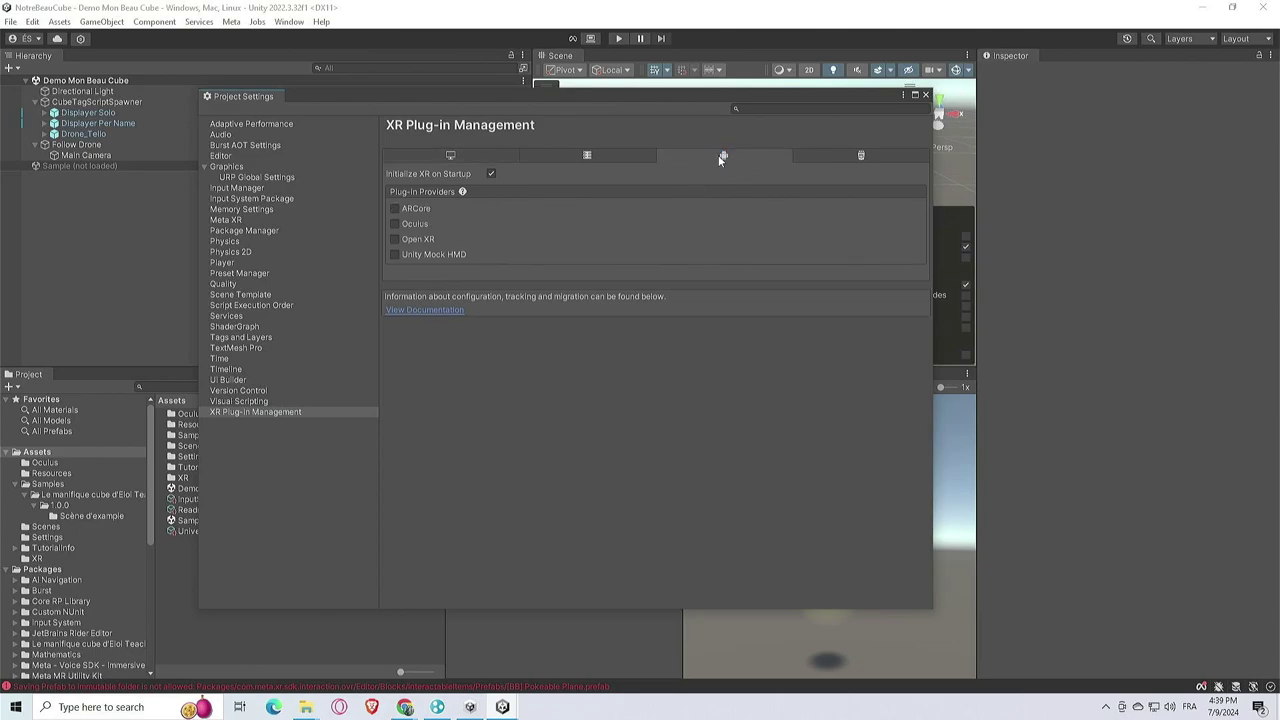
left_click(395, 225)
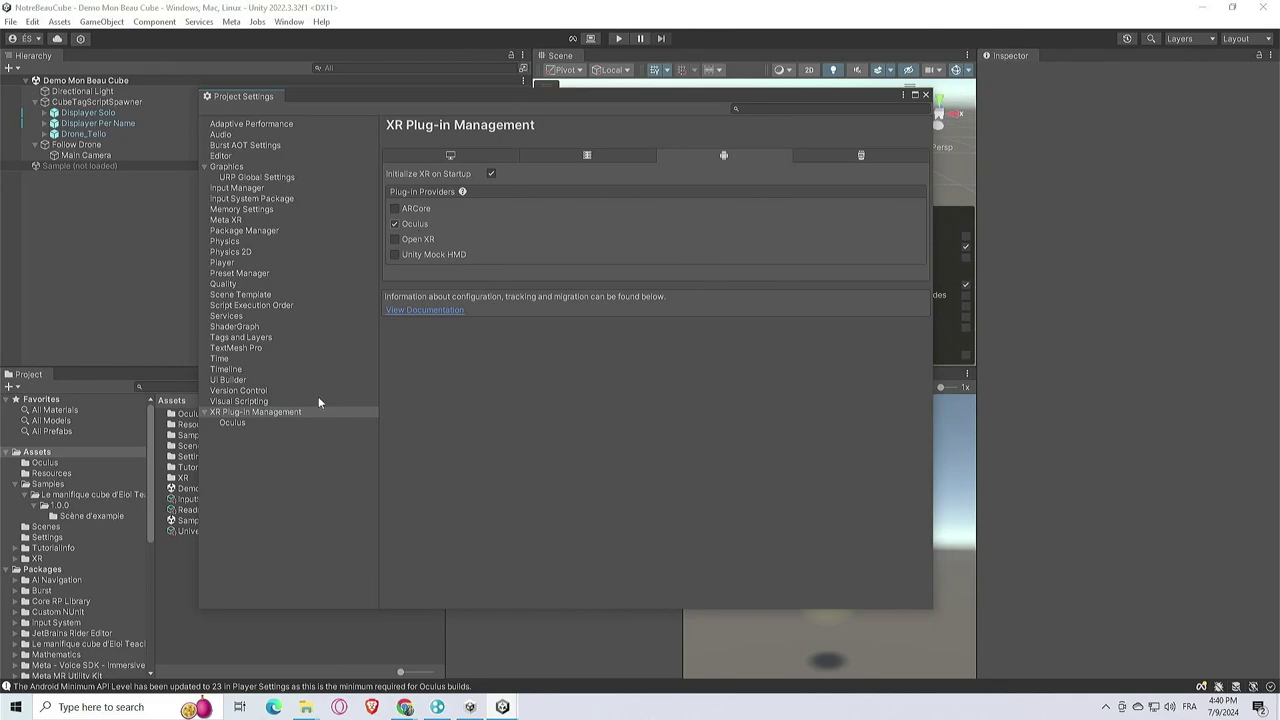
Add Quest Pro and Quest 3 as Android target devices in the Oculus settings and expand the experimental options
left_click(298, 424)
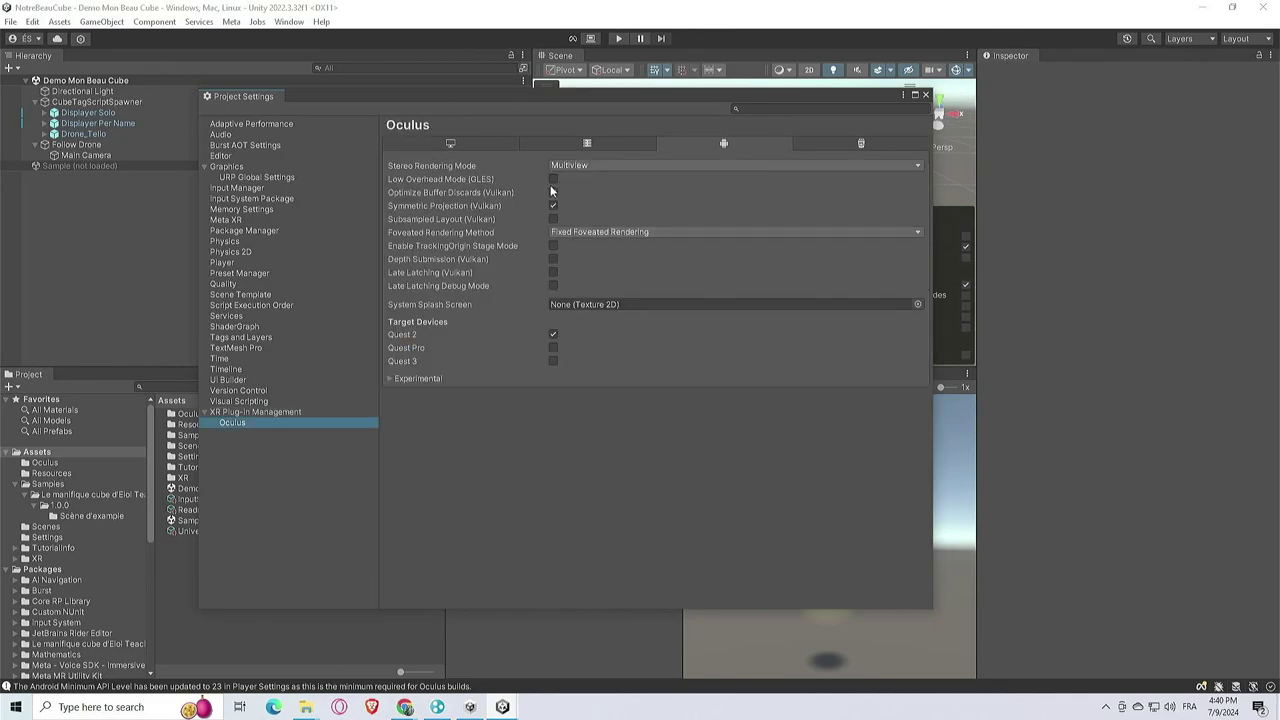
left_click(553, 360)
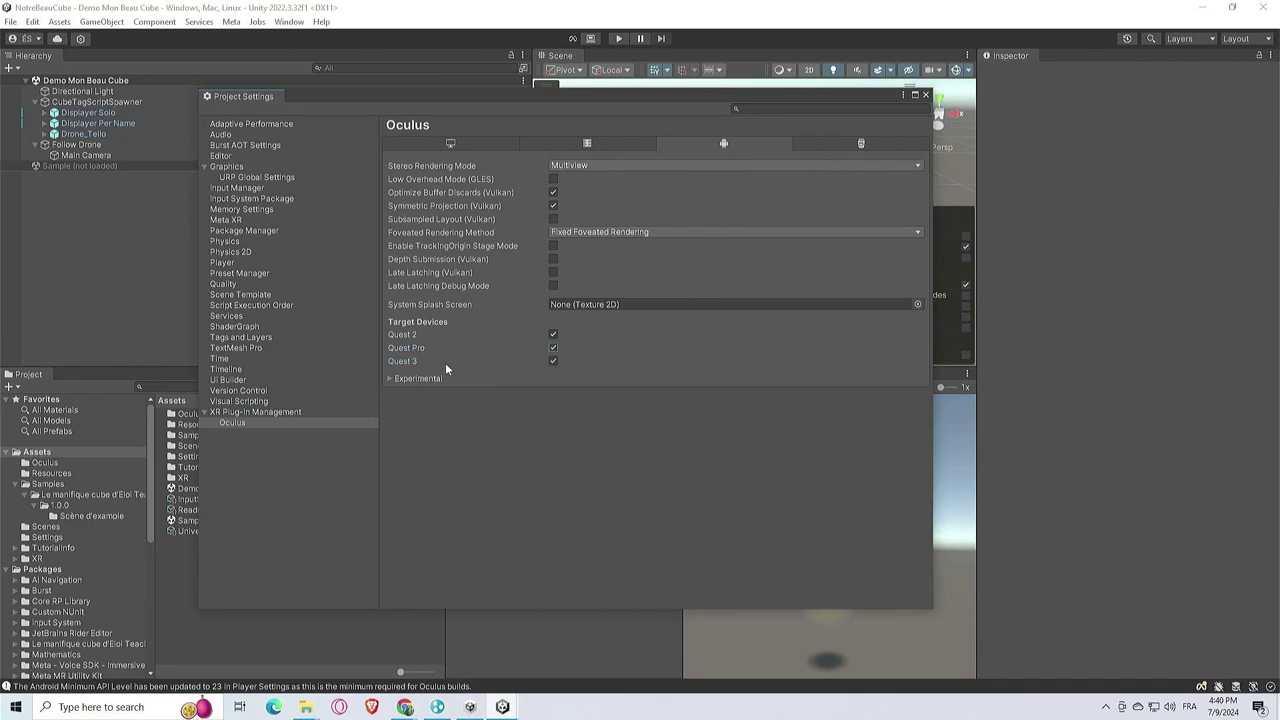
left_click(391, 378)
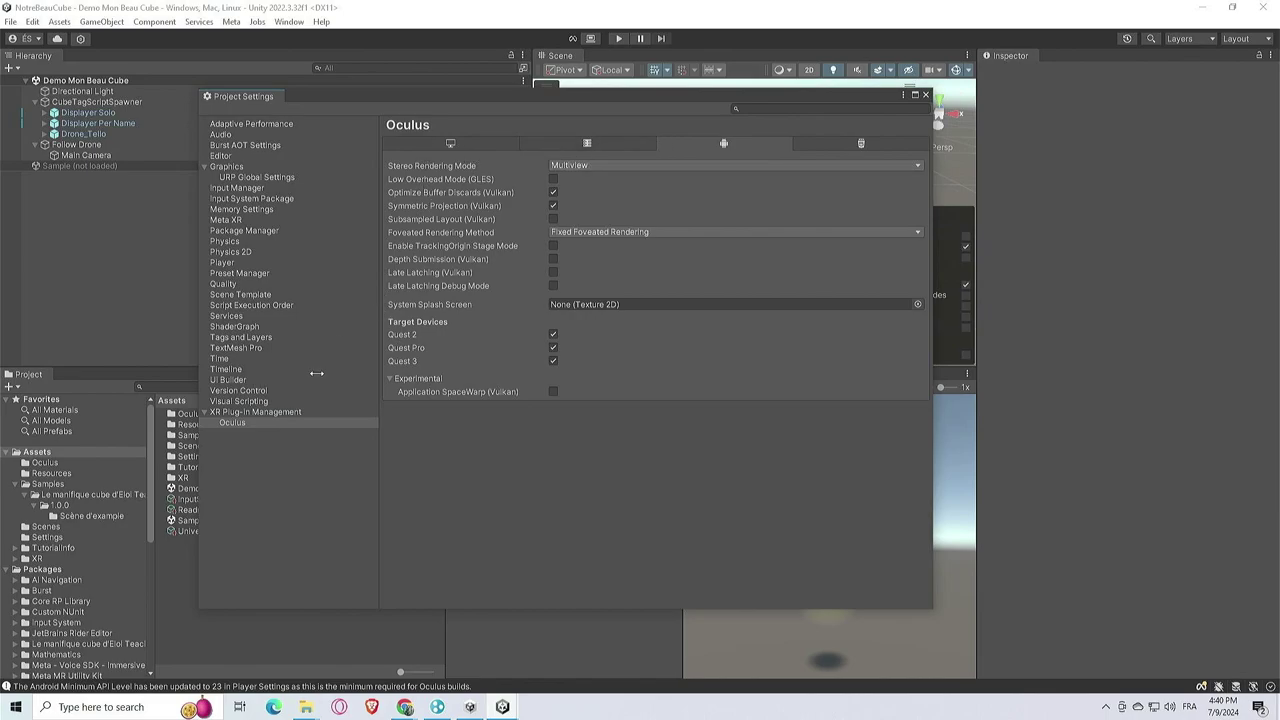
Review the XR plug-in providers for Dedicated Server and WebGL, look through the Version Control and Input System Package settings, and close Project Settings
left_click(295, 412)
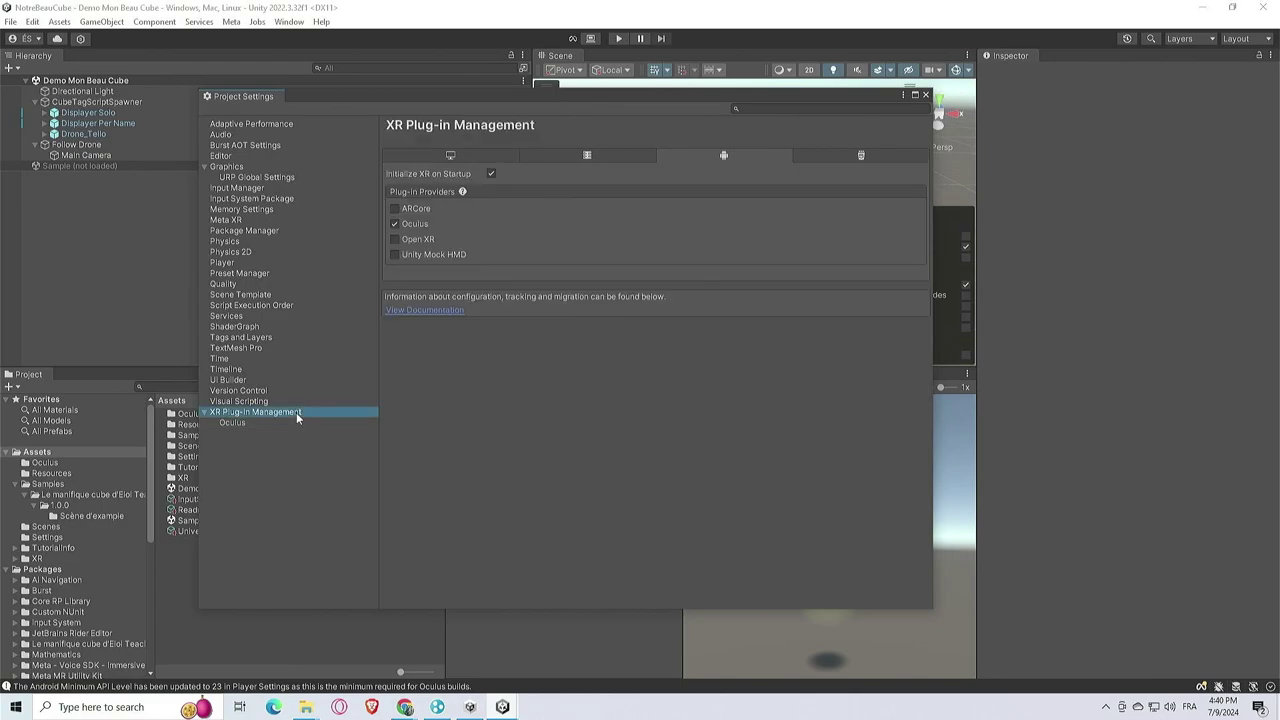
left_click(572, 155)
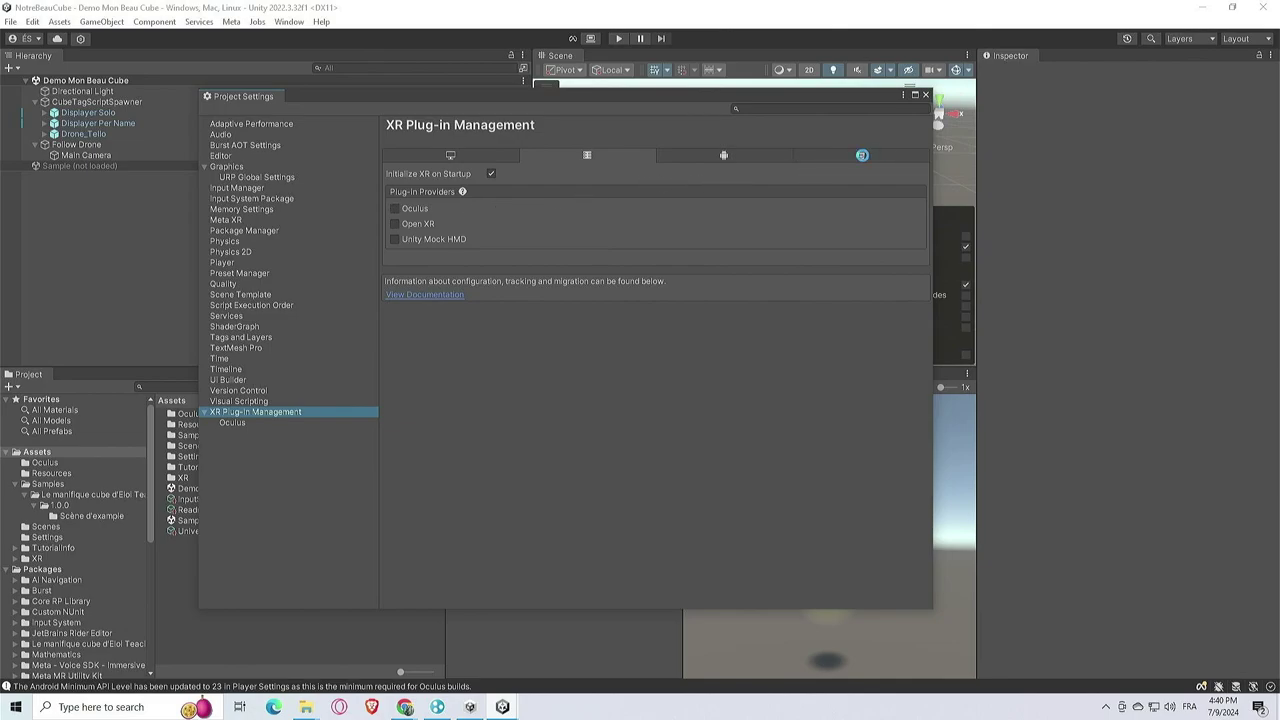
left_click(862, 155)
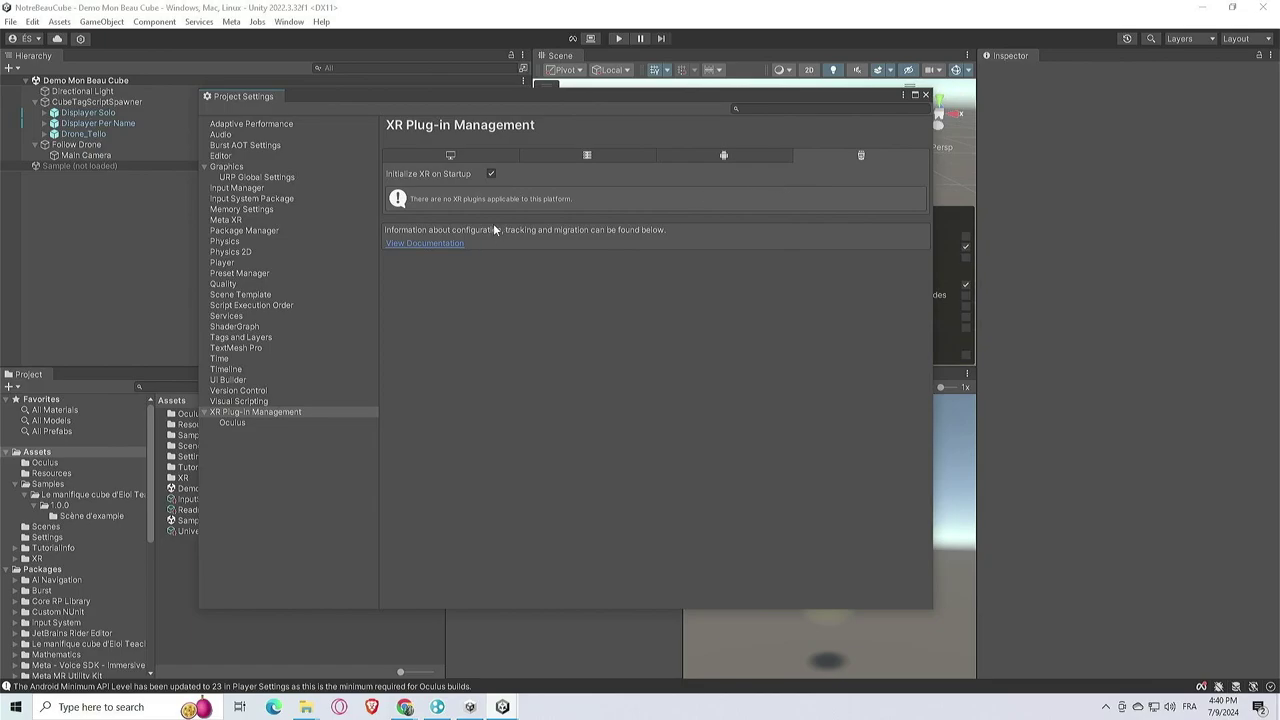
left_click(272, 389)
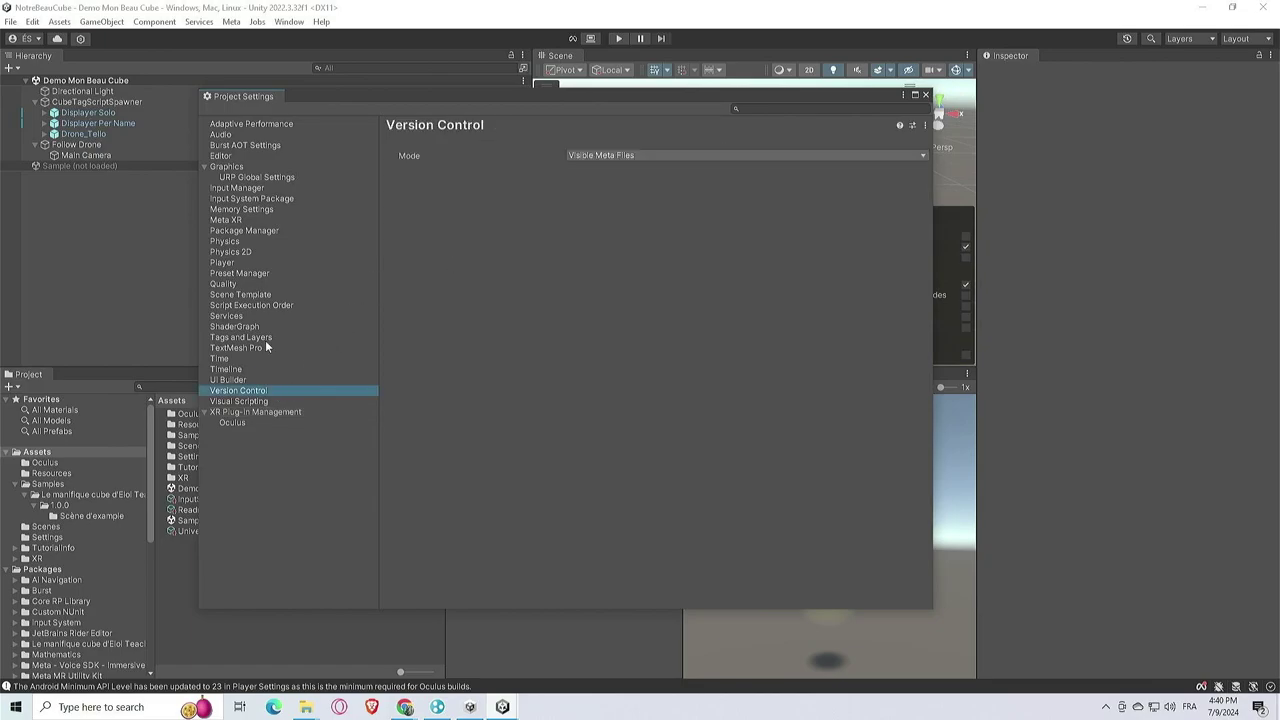
left_click(255, 189)
left_click(252, 199)
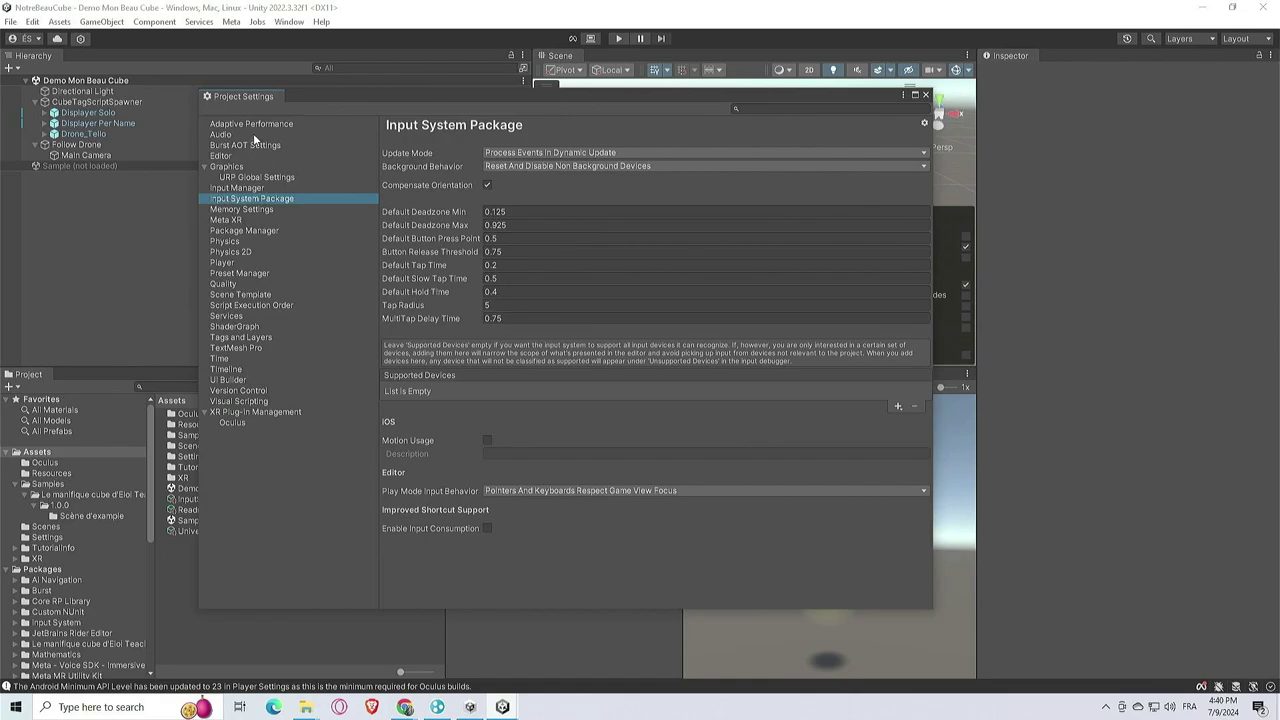
left_click(925, 94)
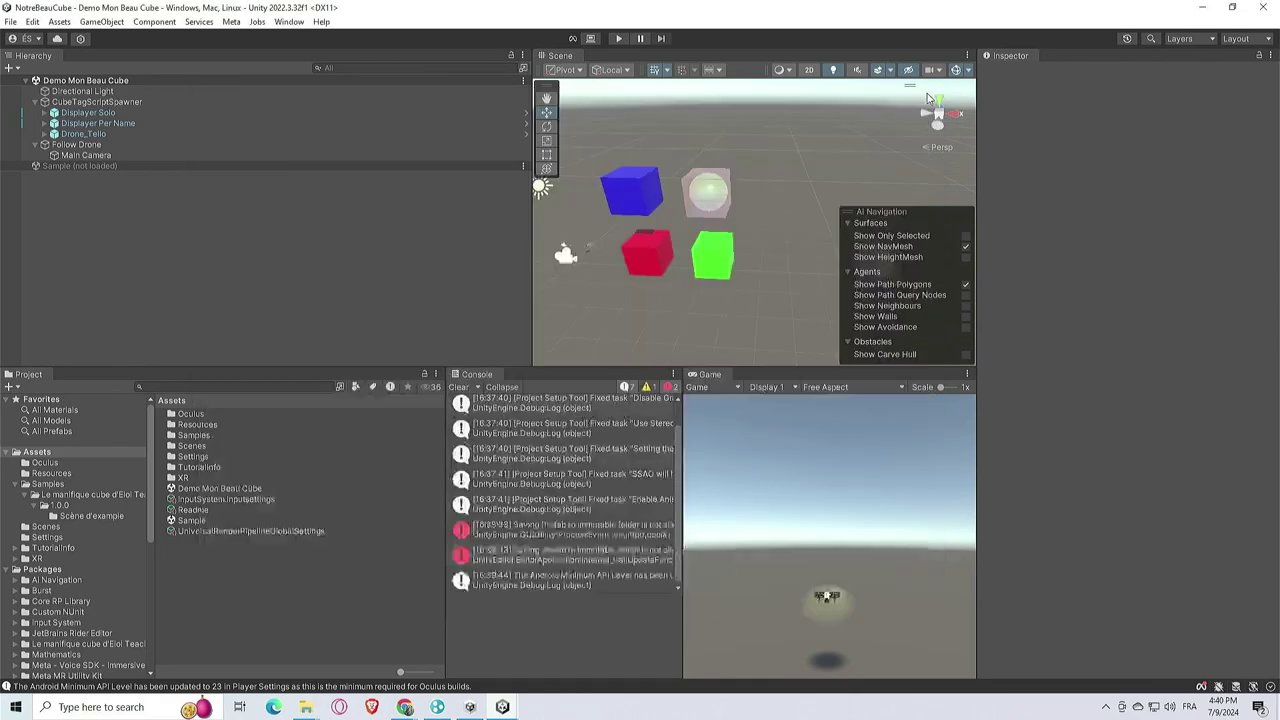
Clear the console and open the Android Player settings from Build Settings, checking the Color Space options without changing them
left_click(459, 387)
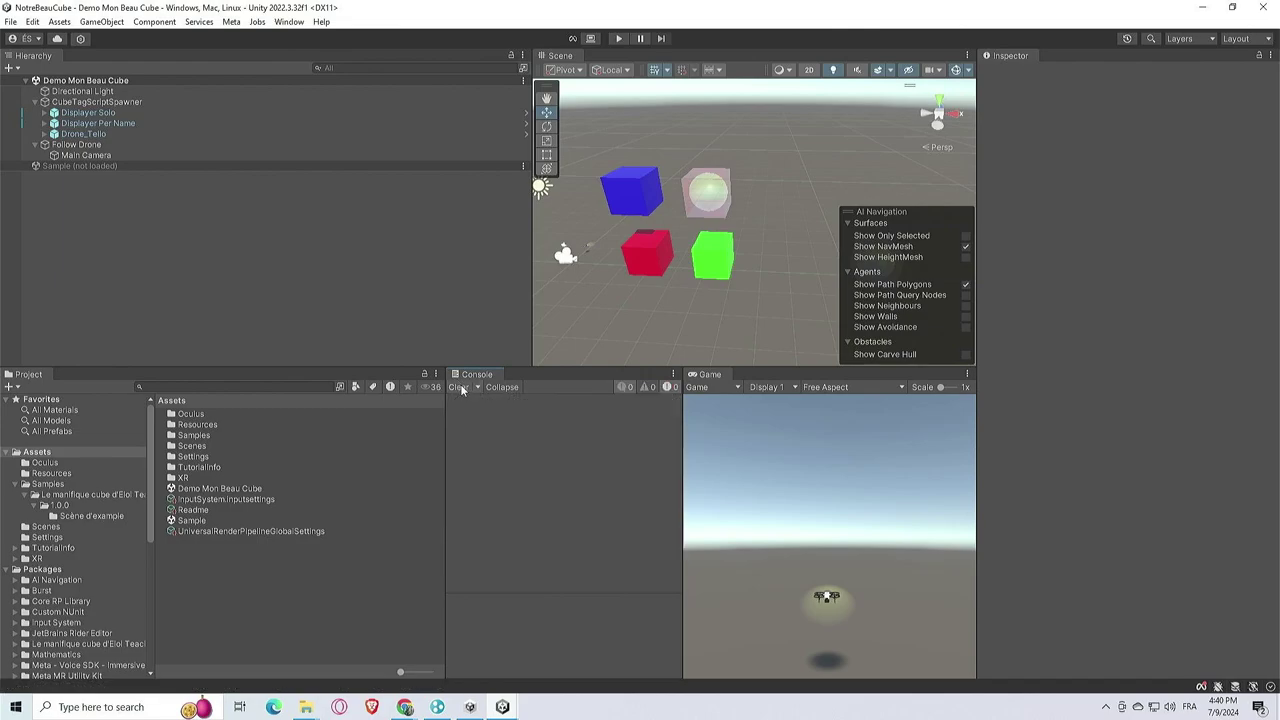
left_click(11, 22)
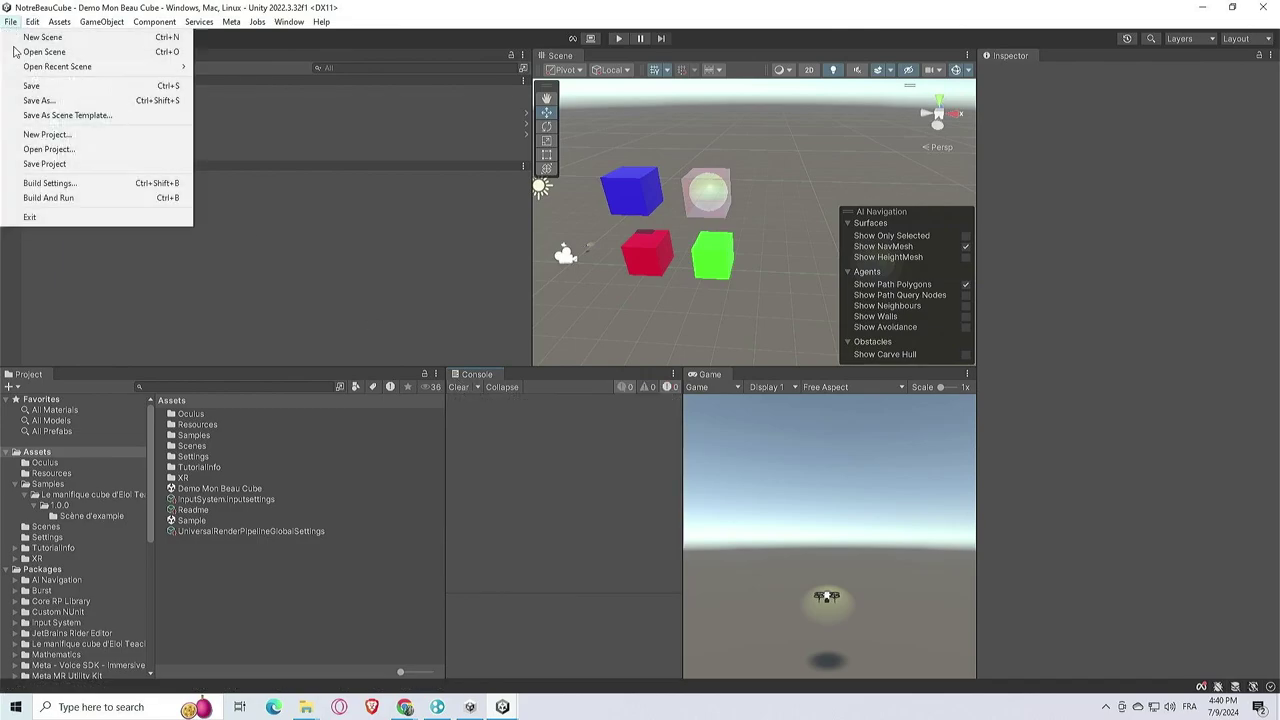
left_click(67, 184)
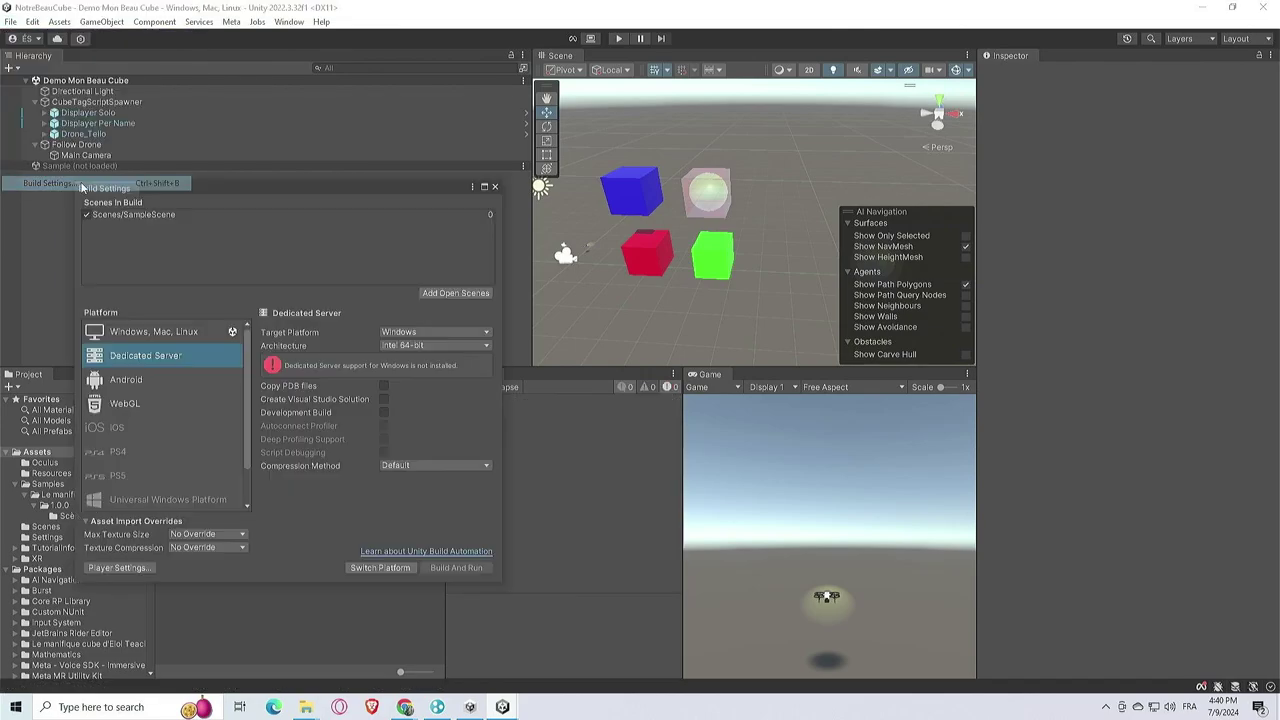
left_click(139, 574)
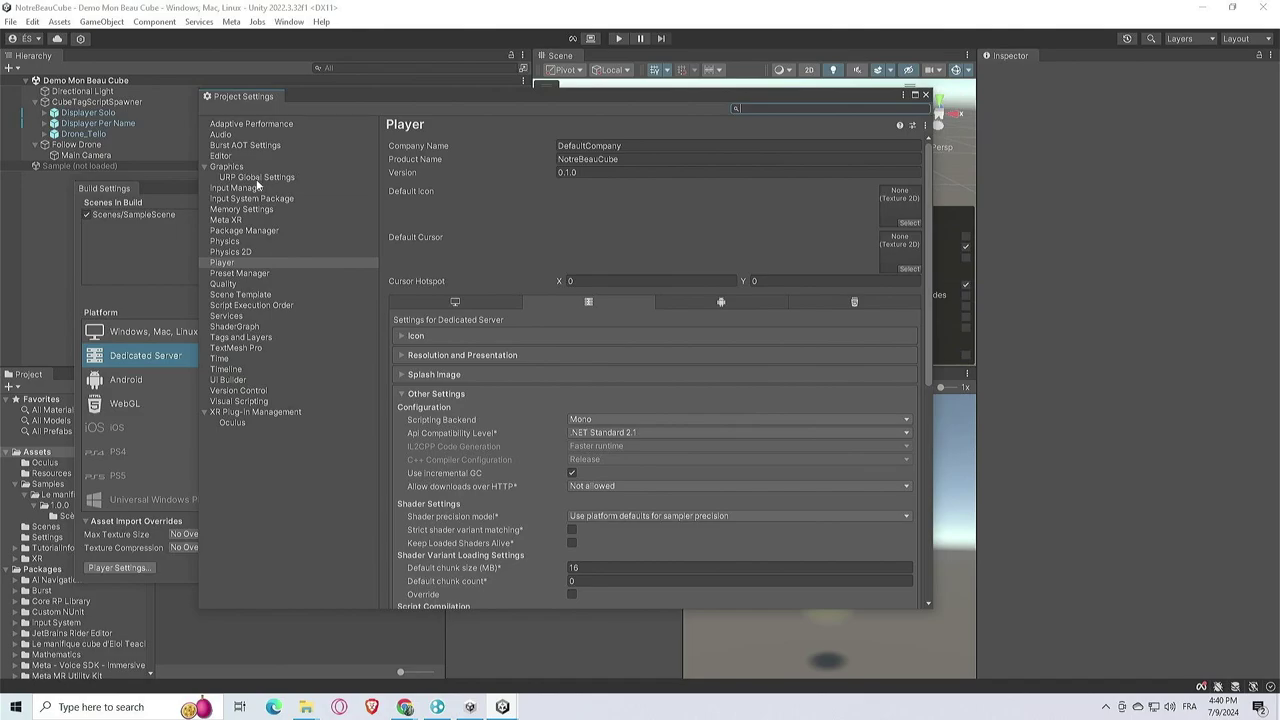
left_click(735, 301)
left_click(581, 420)
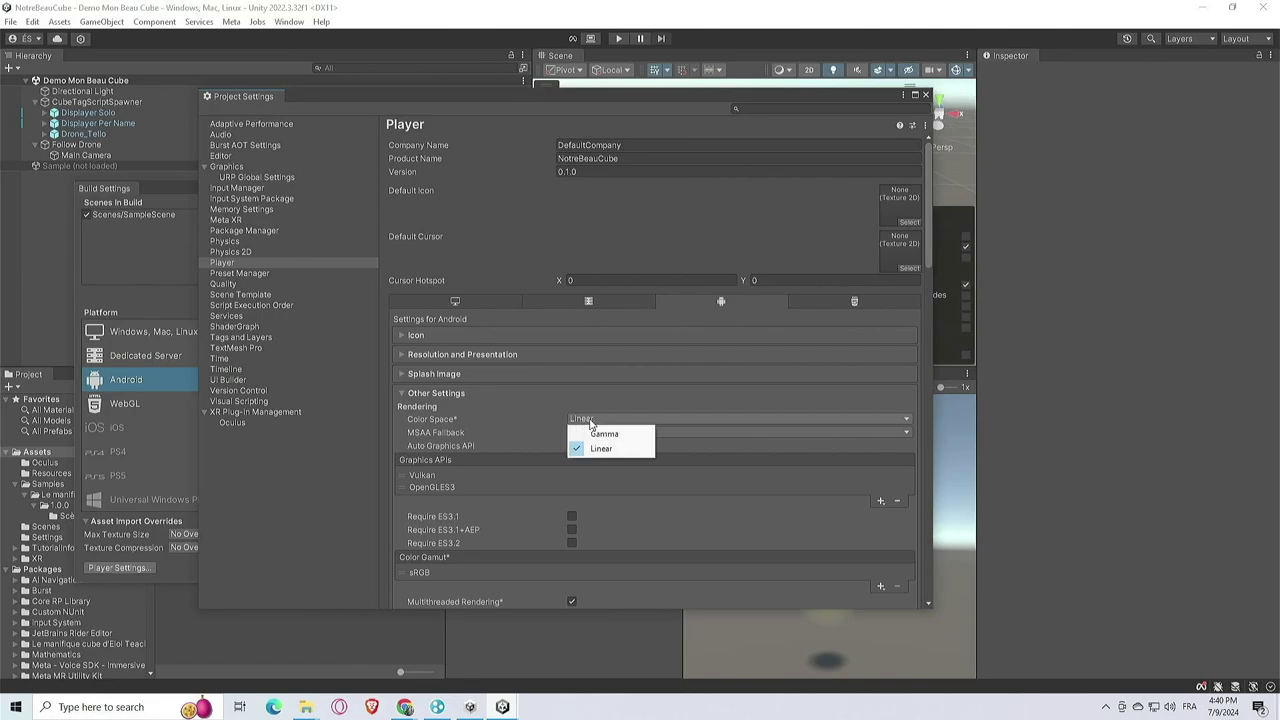
left_click(625, 392)
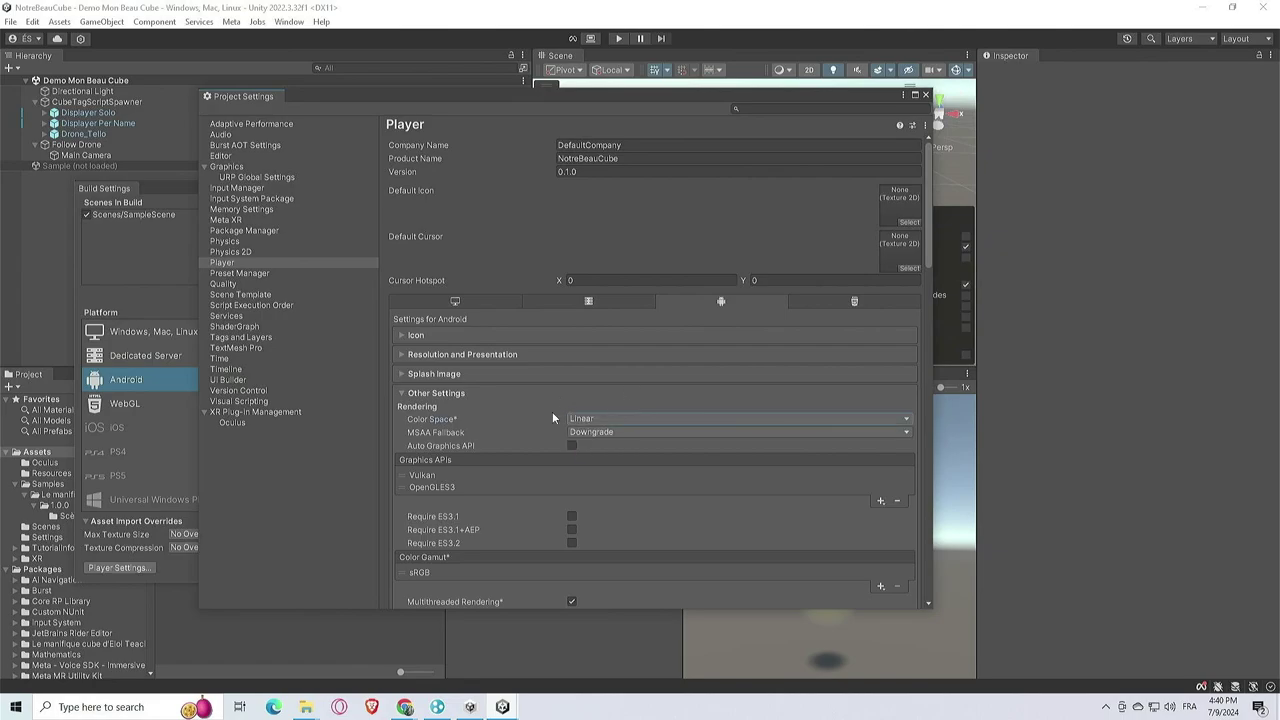
Set the Android package name to be.eloiteaching.metaxrnotrebeaucube in the Identification settings
scroll(541, 426, "down", 6)
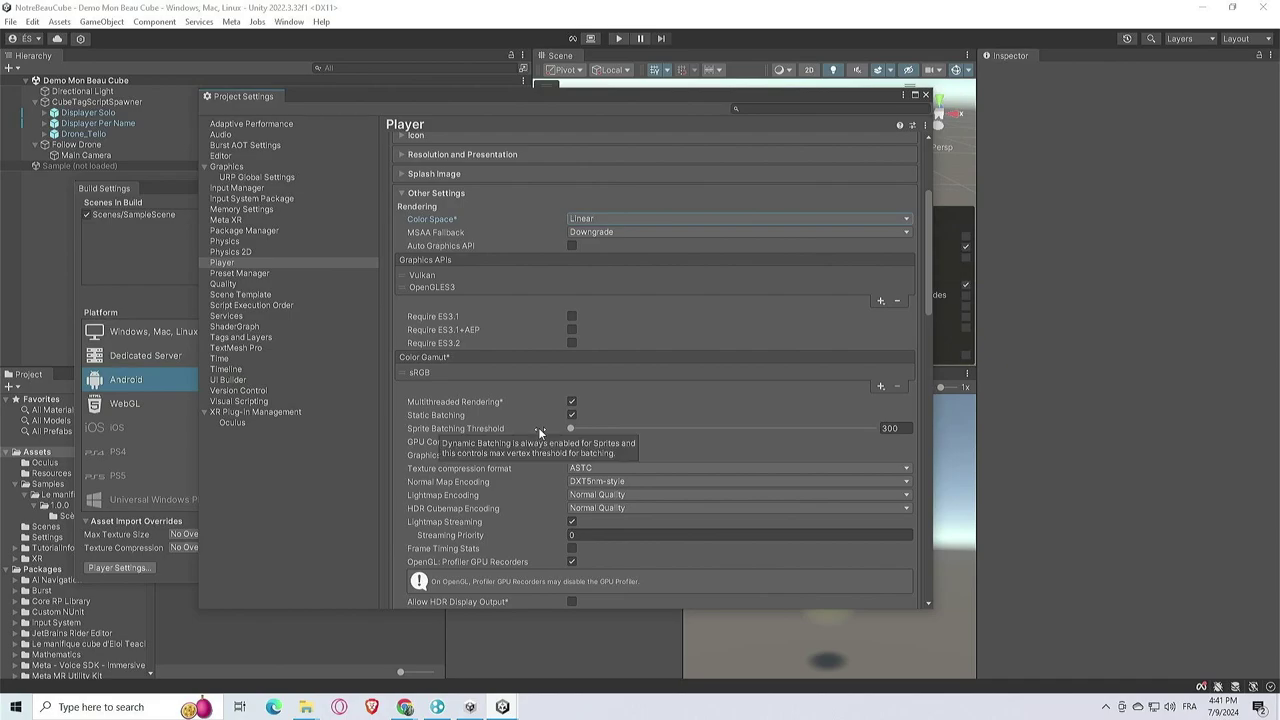
scroll(538, 427, "down", 5)
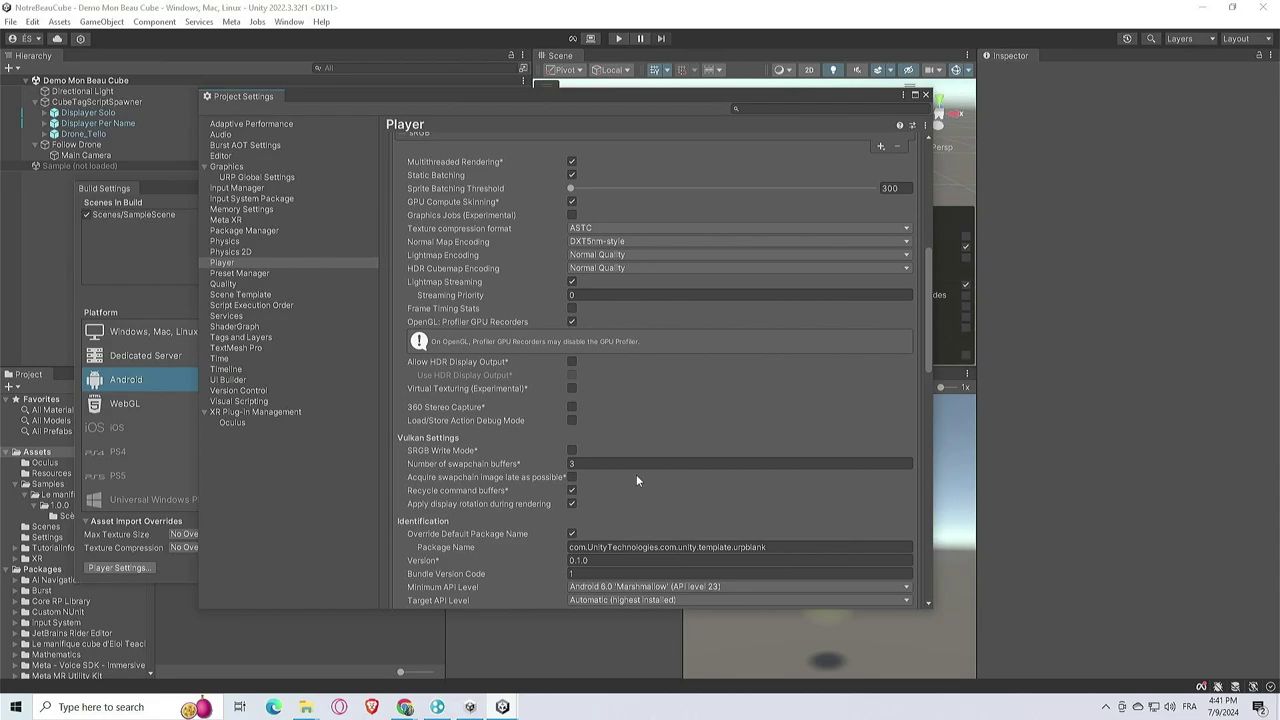
scroll(567, 405, "down", 5)
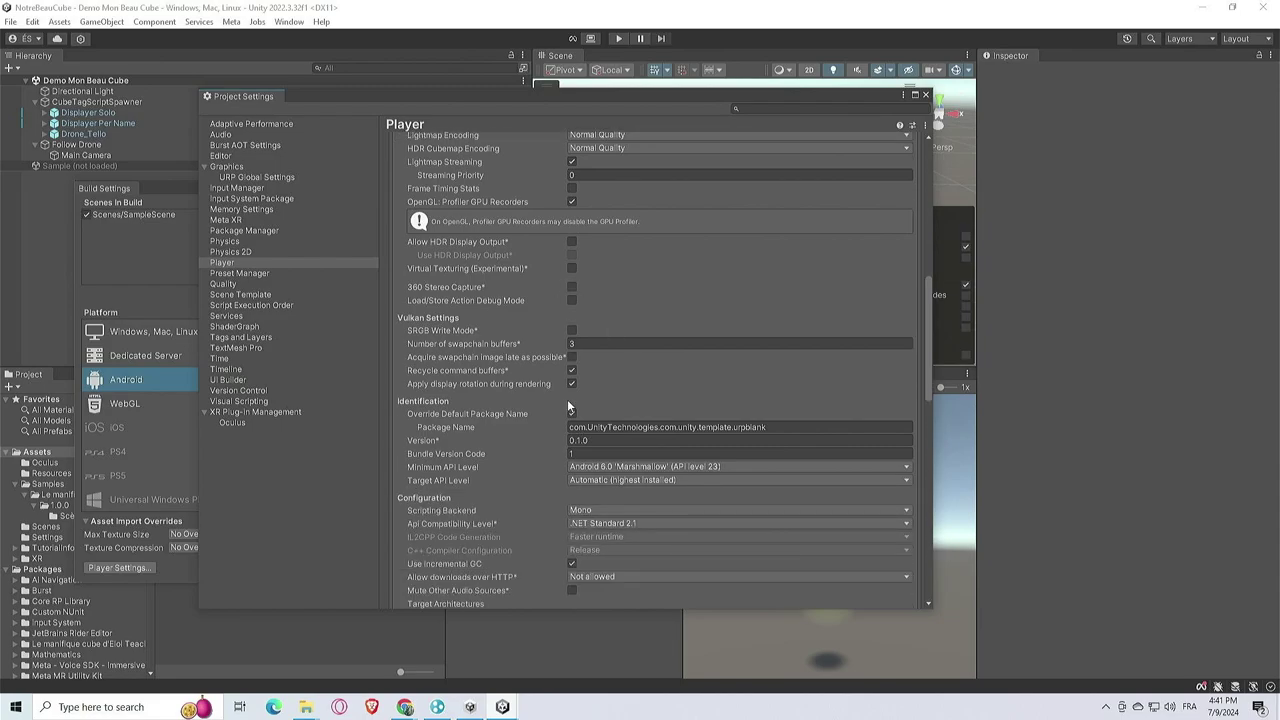
left_click(641, 348)
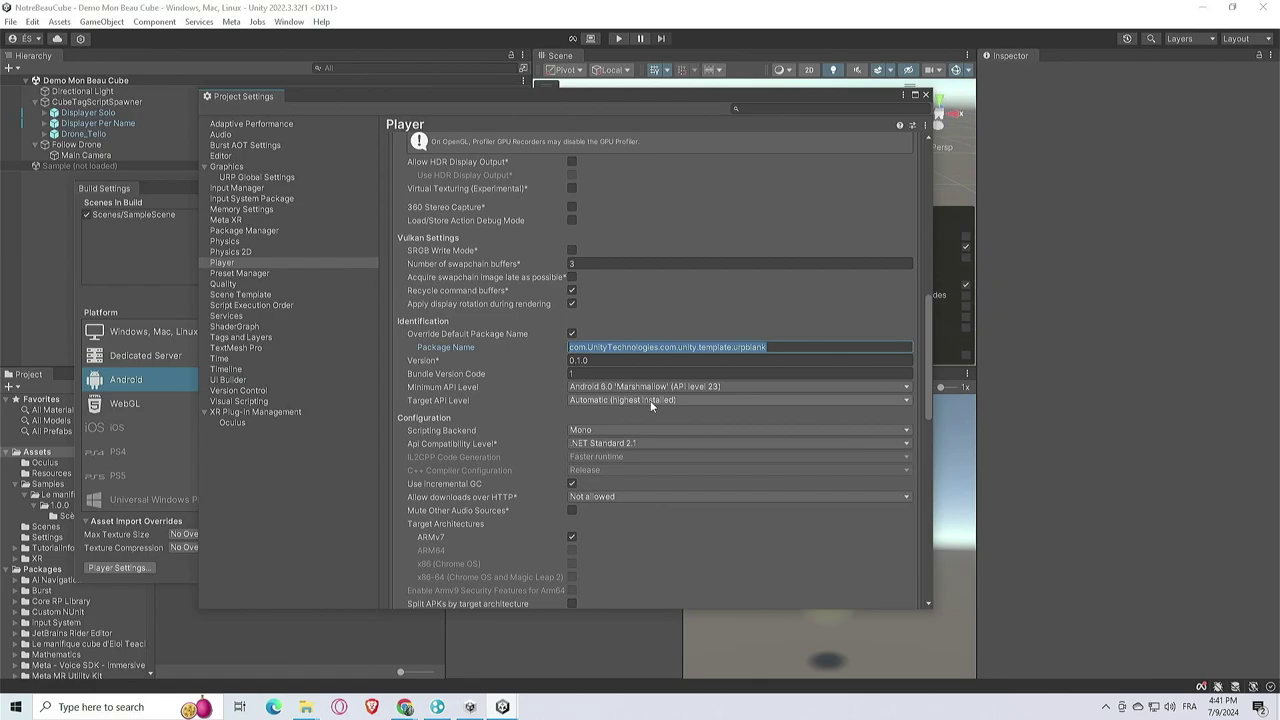
type("be")
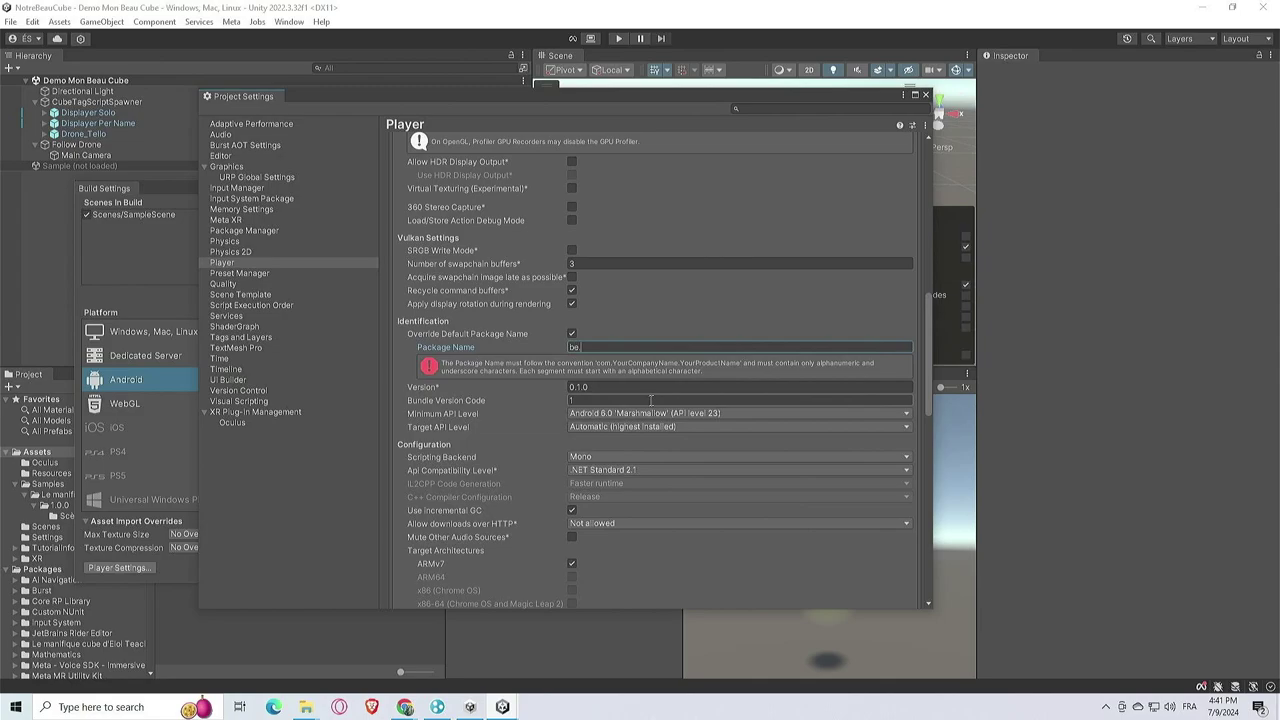
type(".eloiteach")
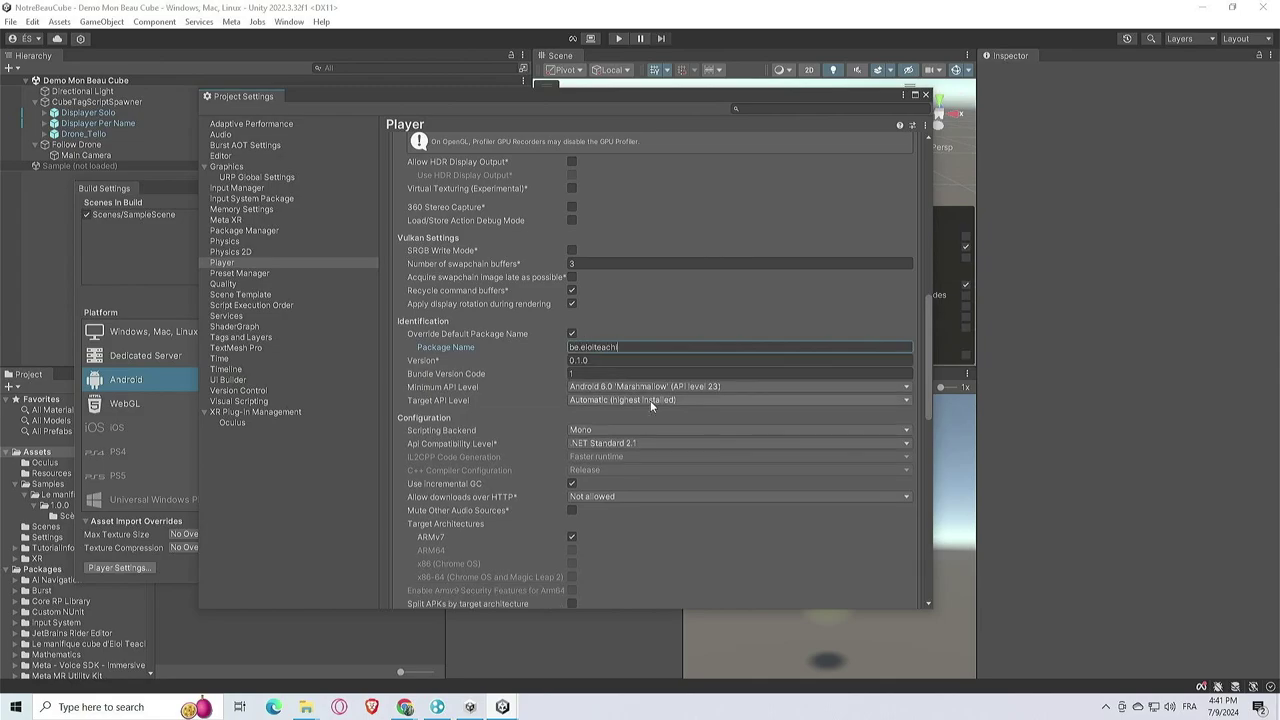
type("ing.")
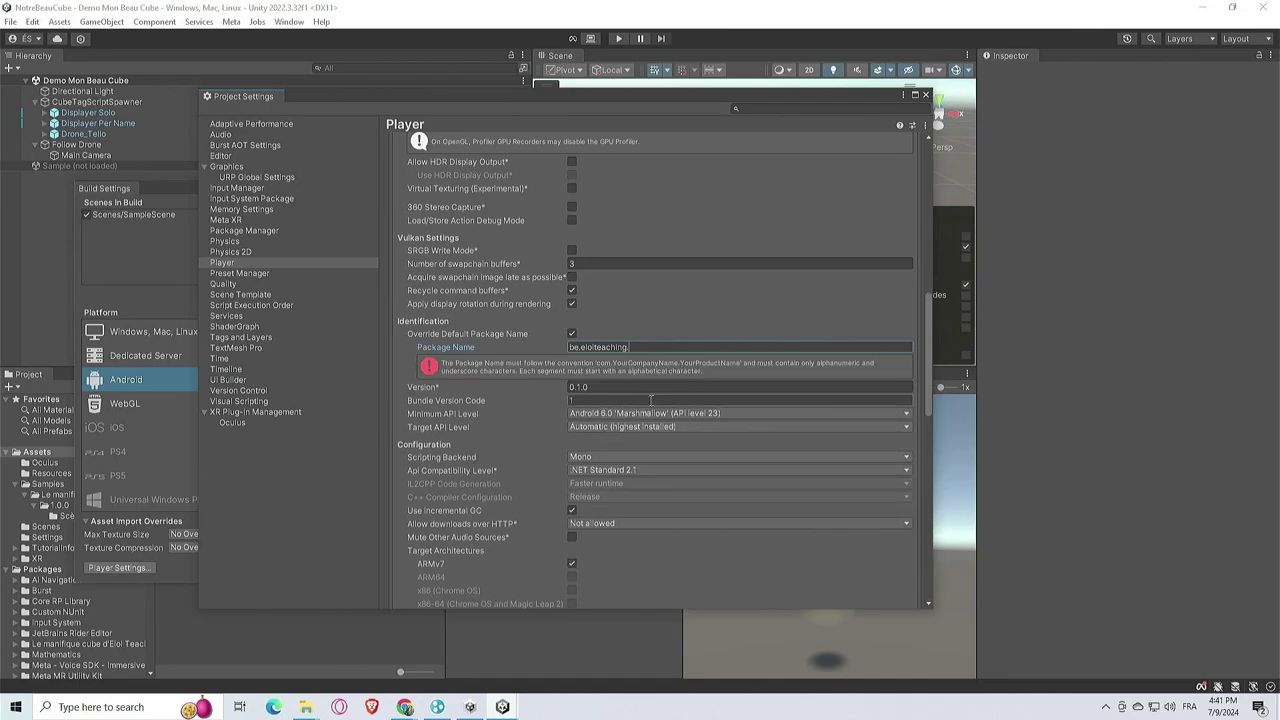
type("meta")
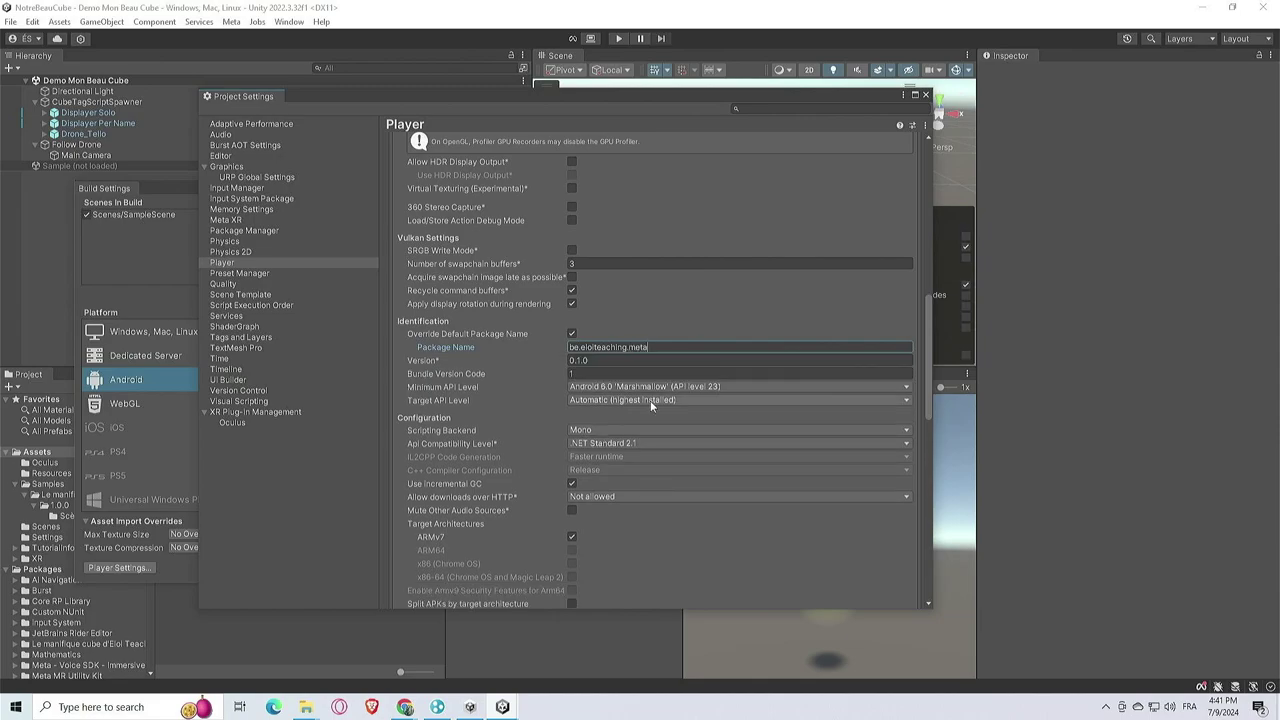
type("notrebeaucube")
left_click(648, 347)
type("xr")
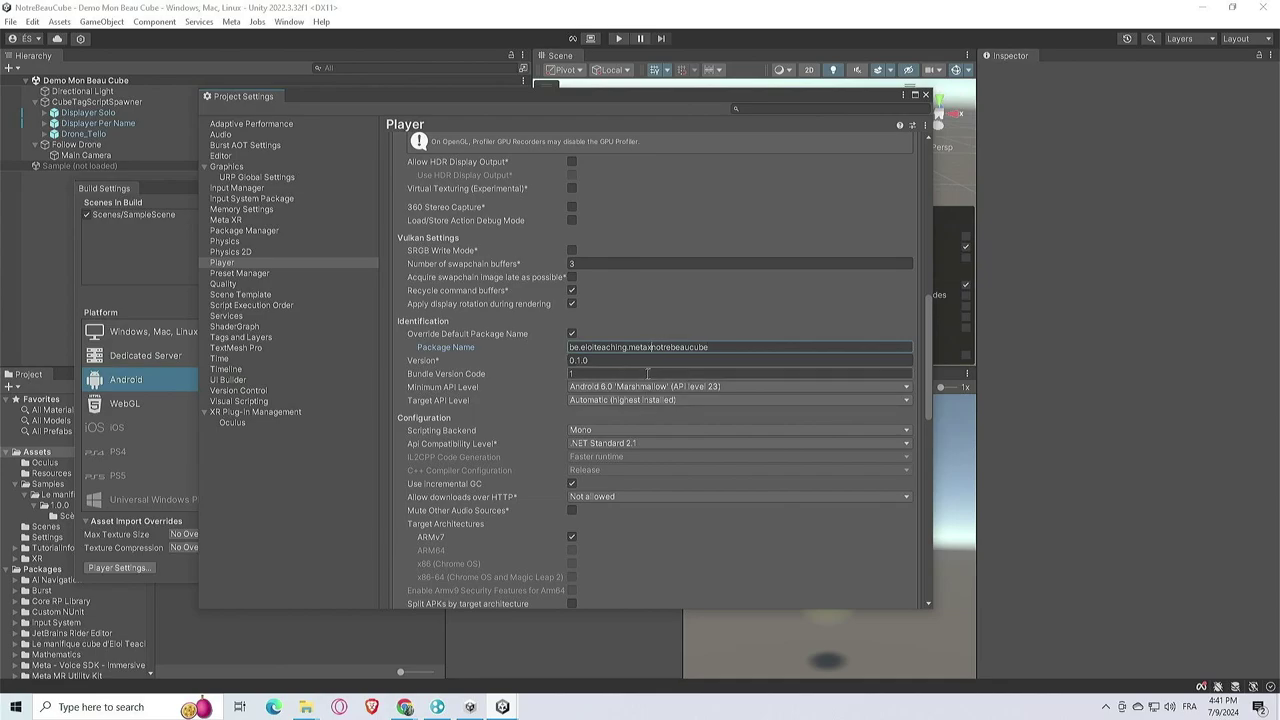
Set the Version in the Android Identification settings to 0.0.1 and select the value
left_click(704, 361)
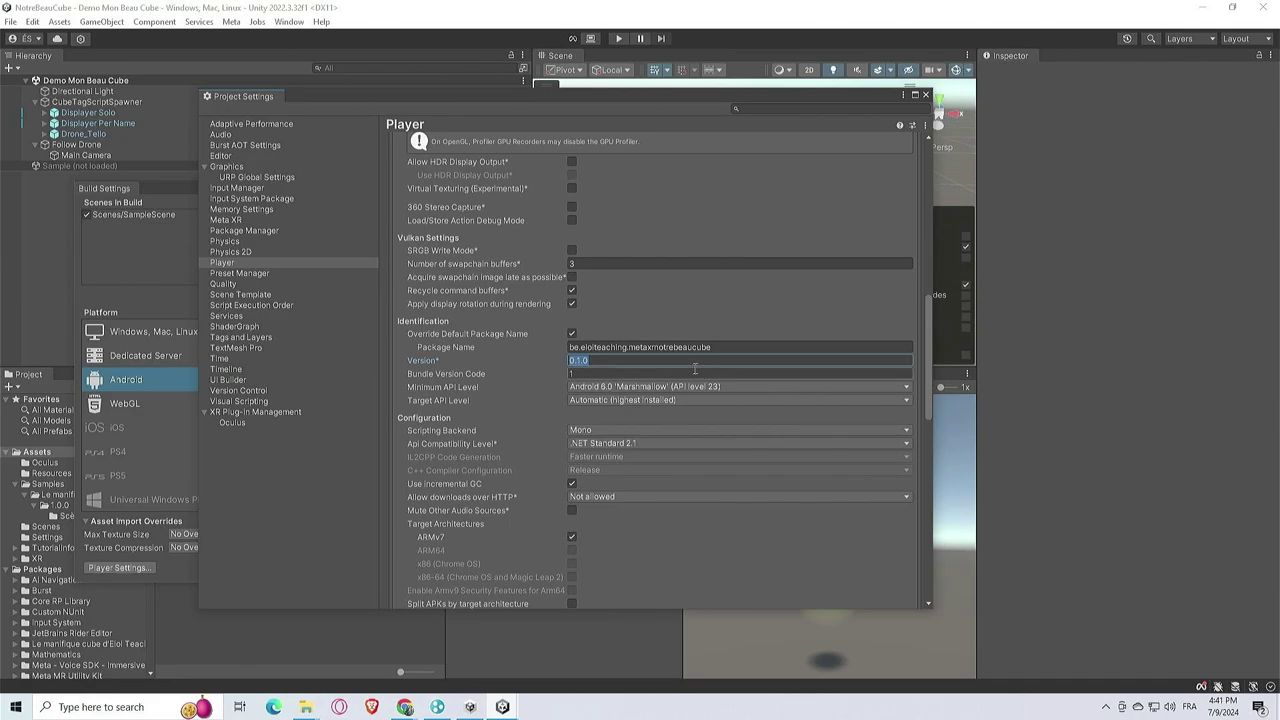
type("0.01")
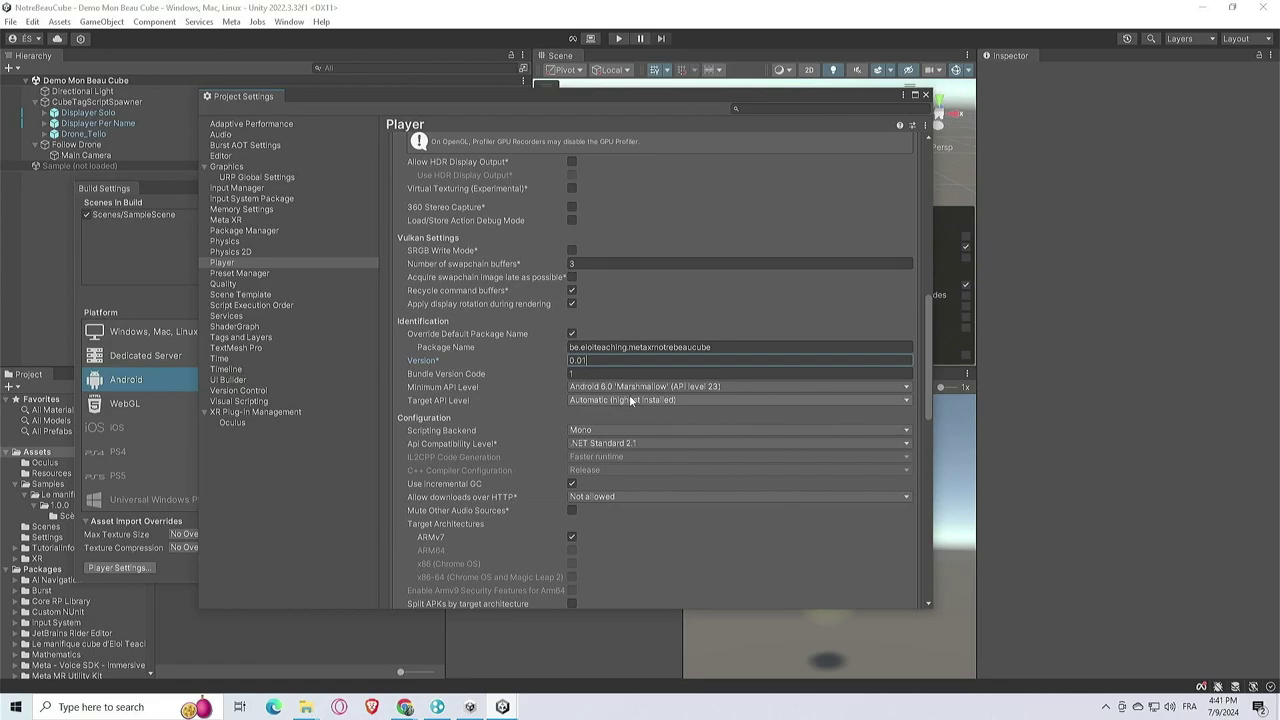
key("BackSpace")
type(".1")
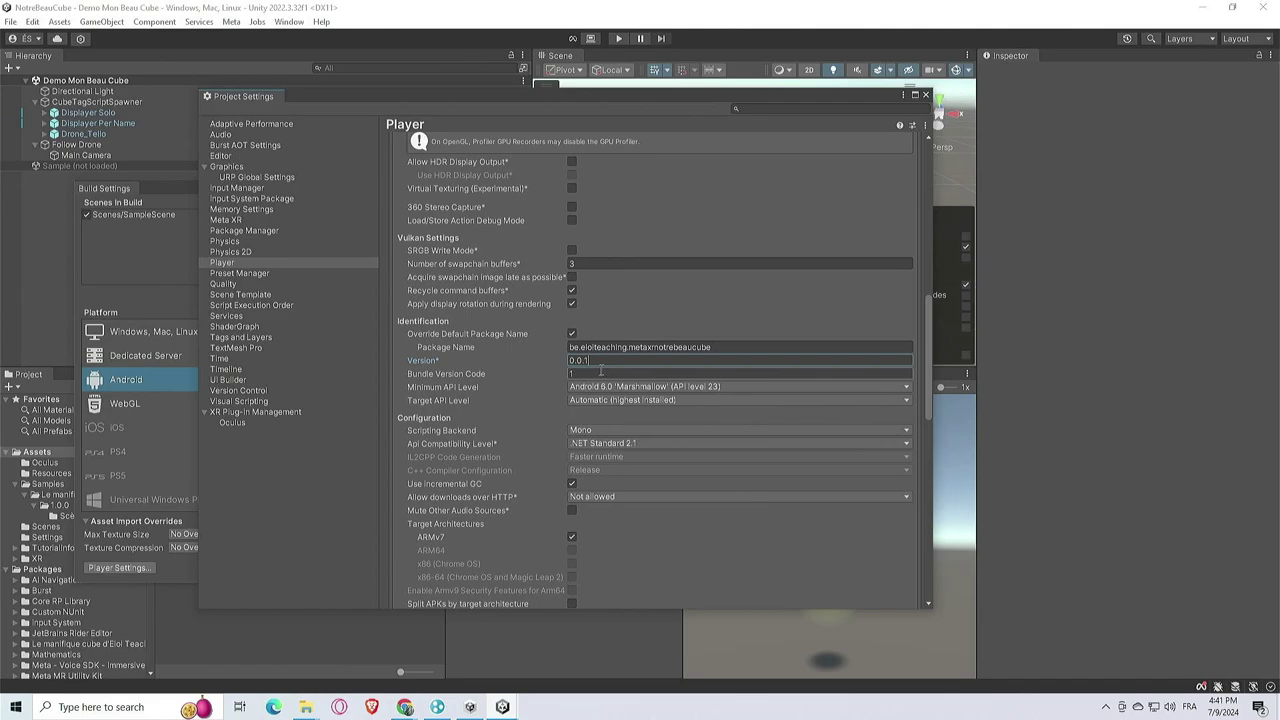
key("shift+Left")
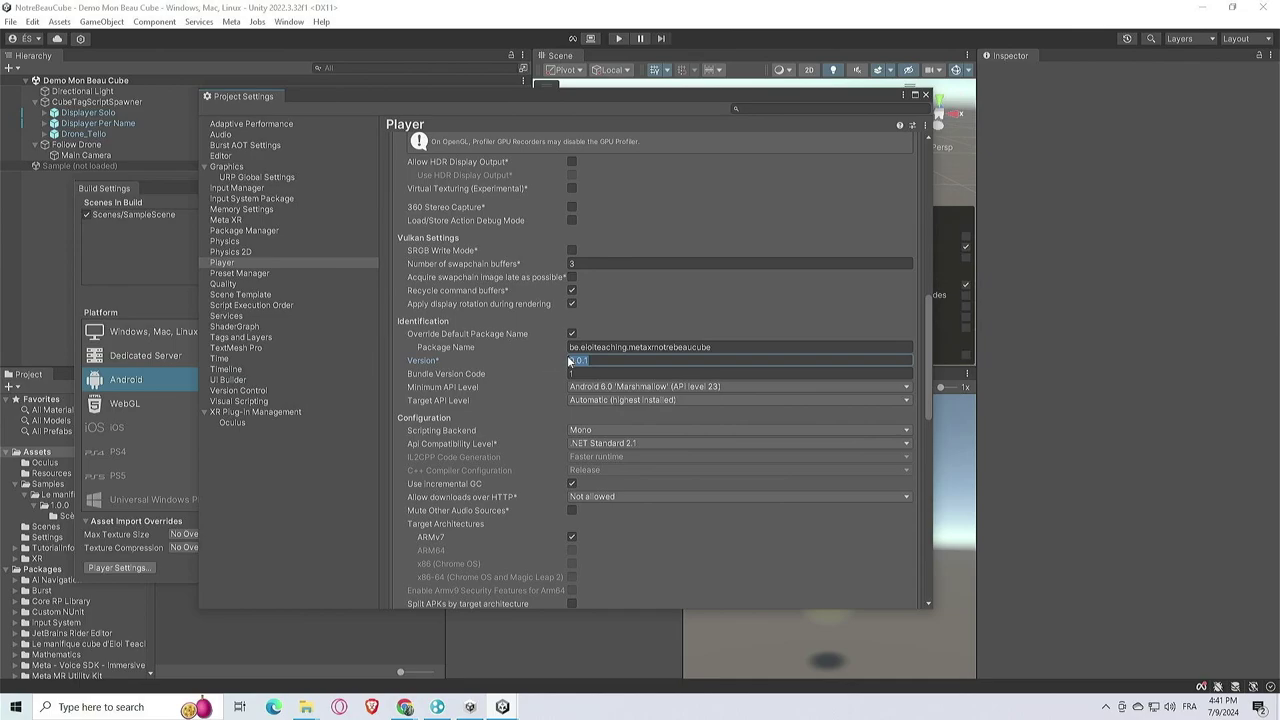
Review the available Minimum API Level and Target API Level options in the Android Identification settings
key("shift+Home")
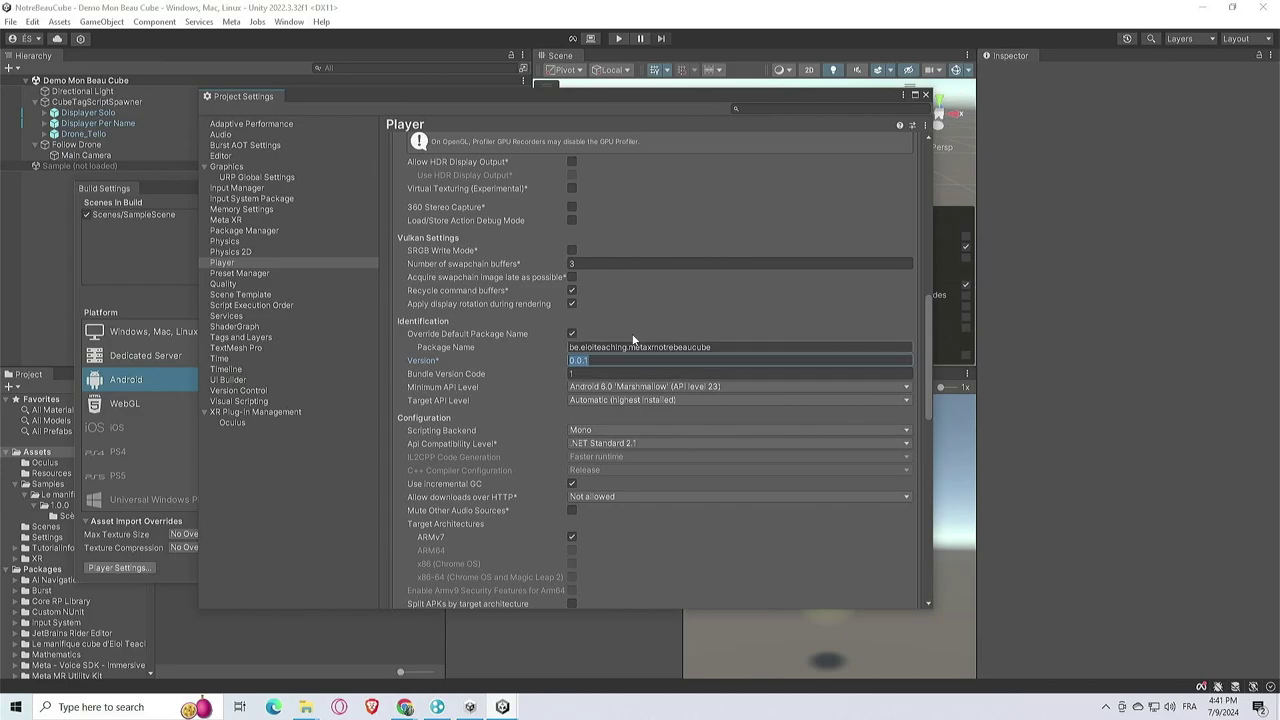
left_click(657, 387)
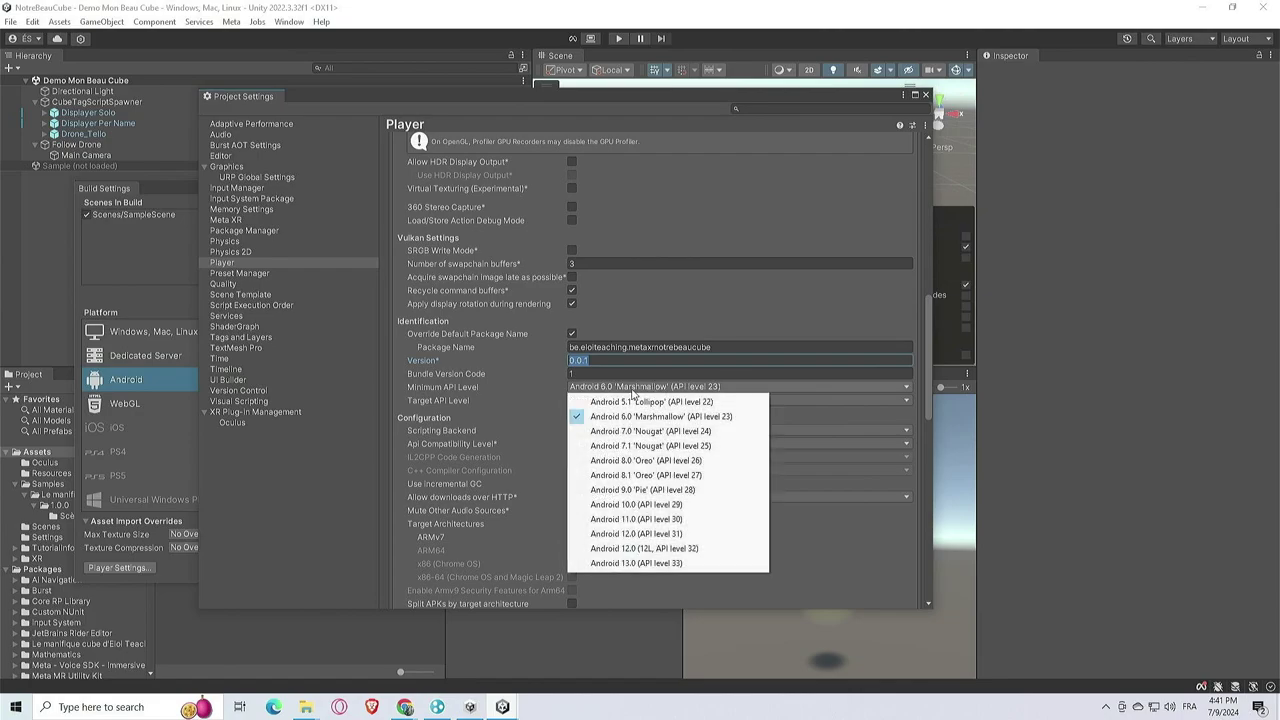
left_click(500, 410)
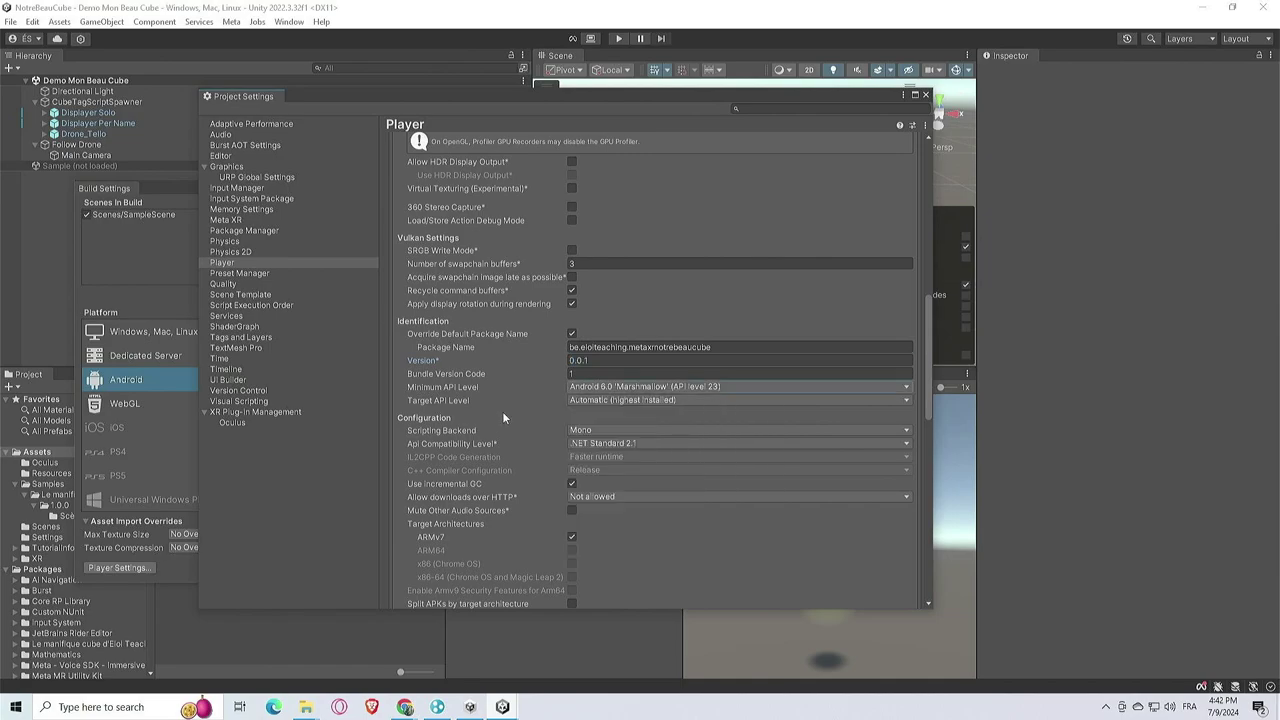
left_click(600, 401)
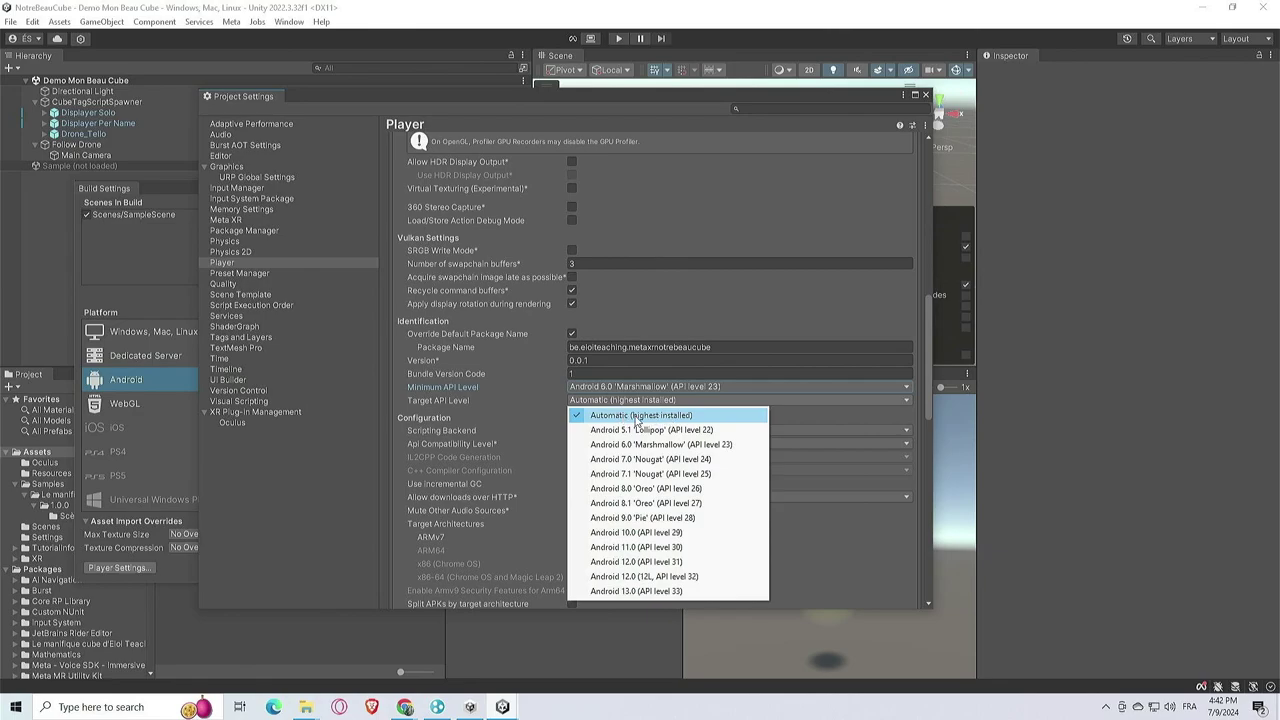
left_click(545, 410)
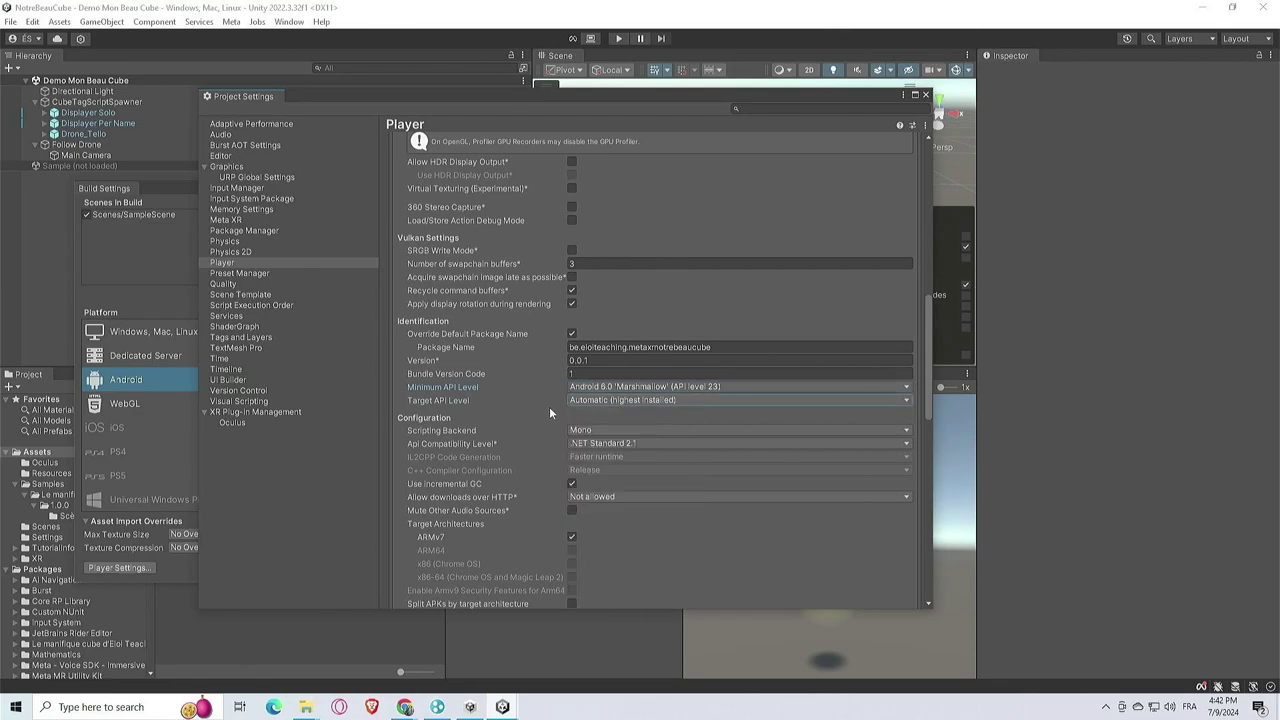
Set the Scripting Backend to IL2CPP and the Api Compatibility Level to .NET Framework, and check the IL2CPP Code Generation options
left_click(602, 430)
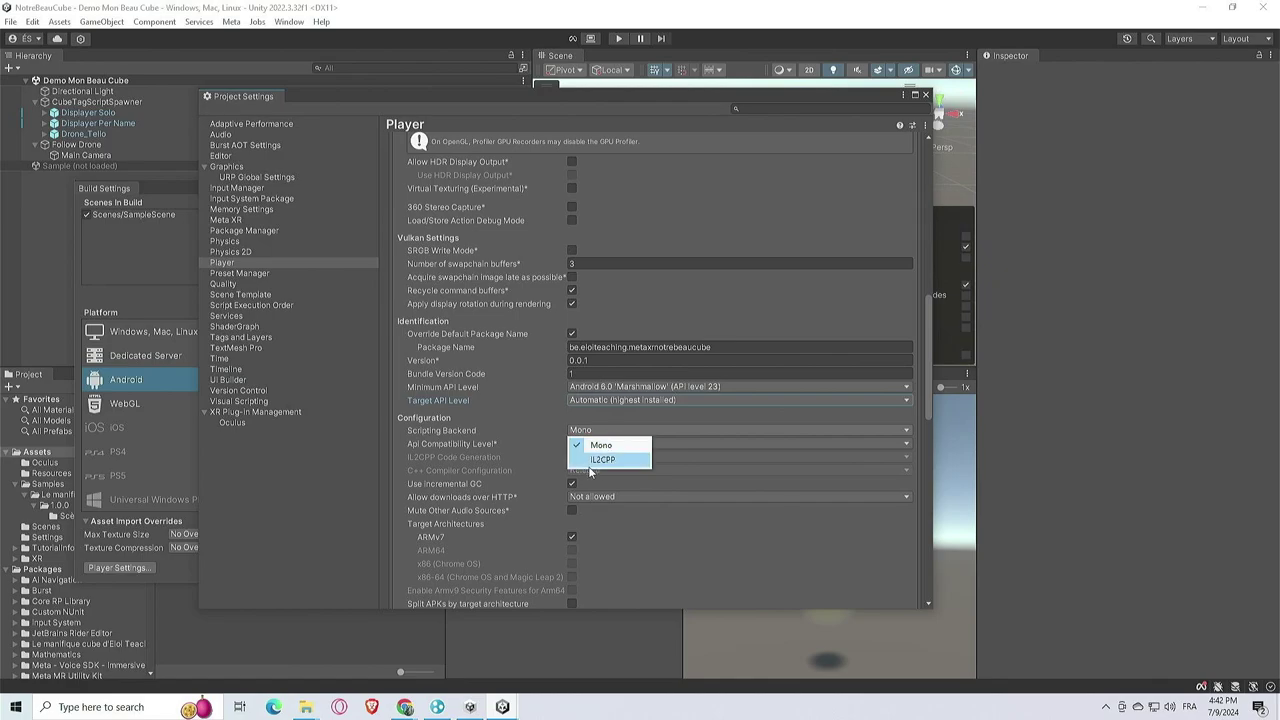
left_click(597, 465)
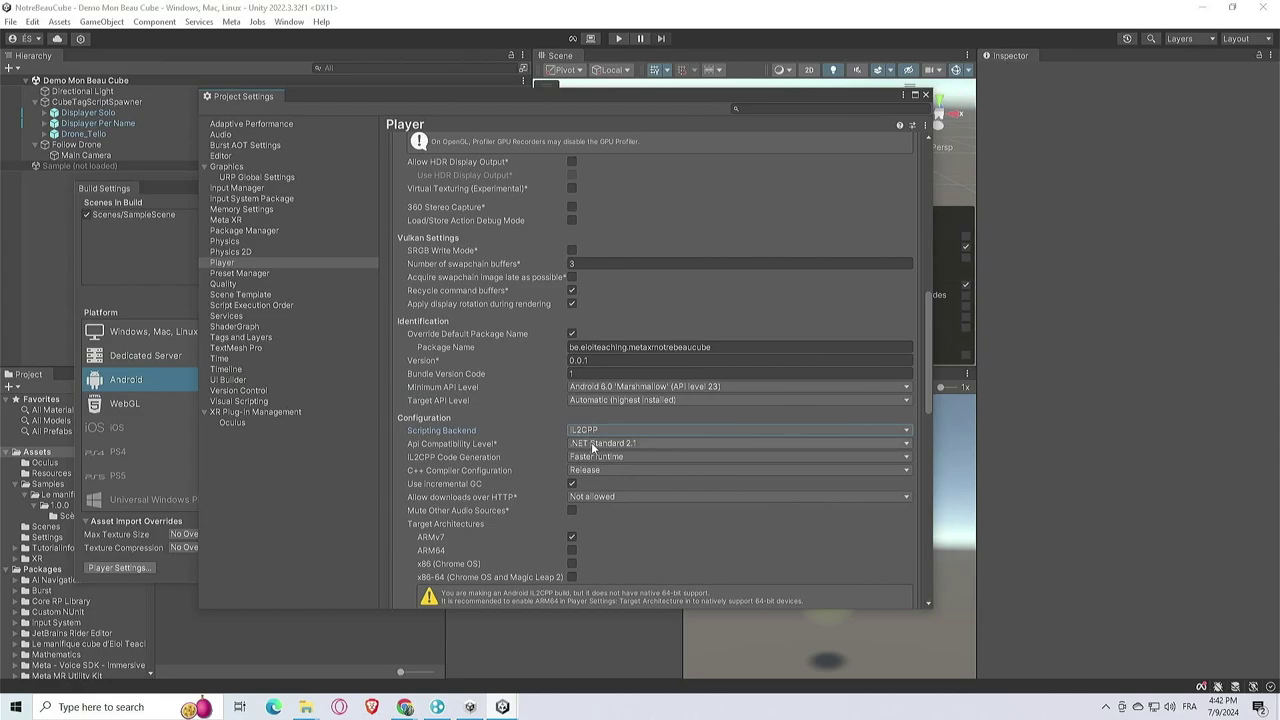
left_click(592, 446)
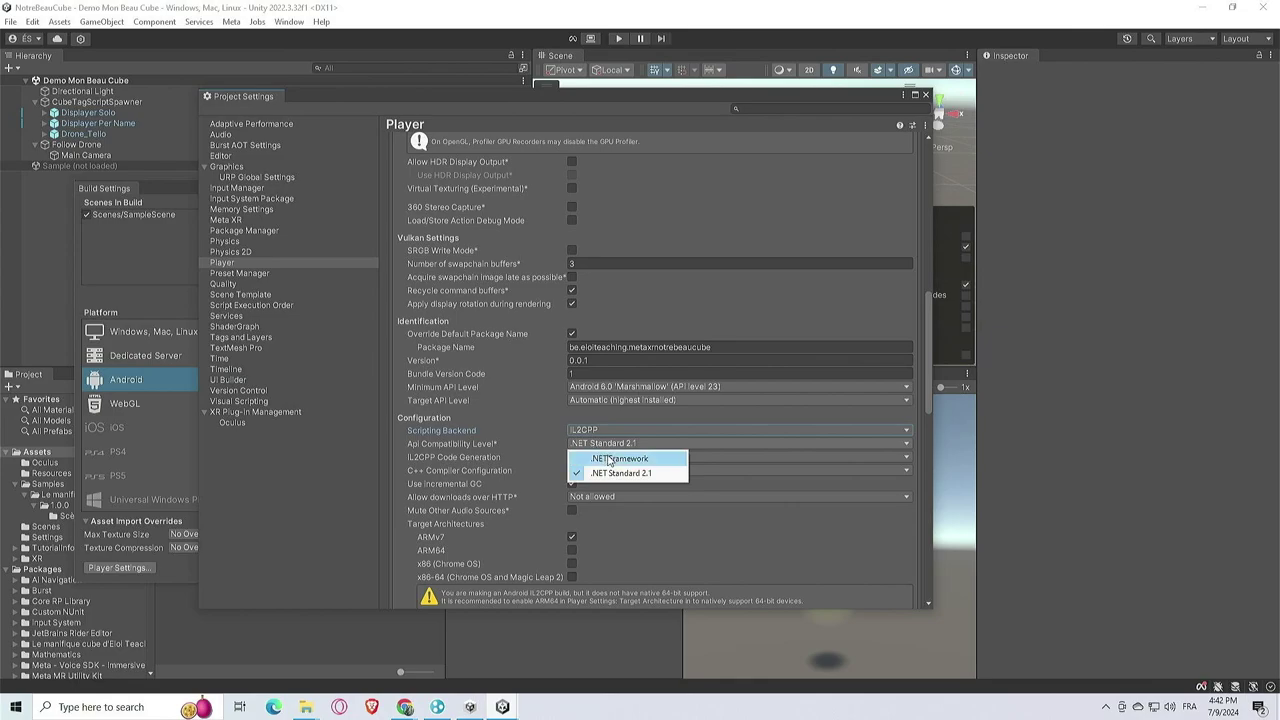
left_click(598, 455)
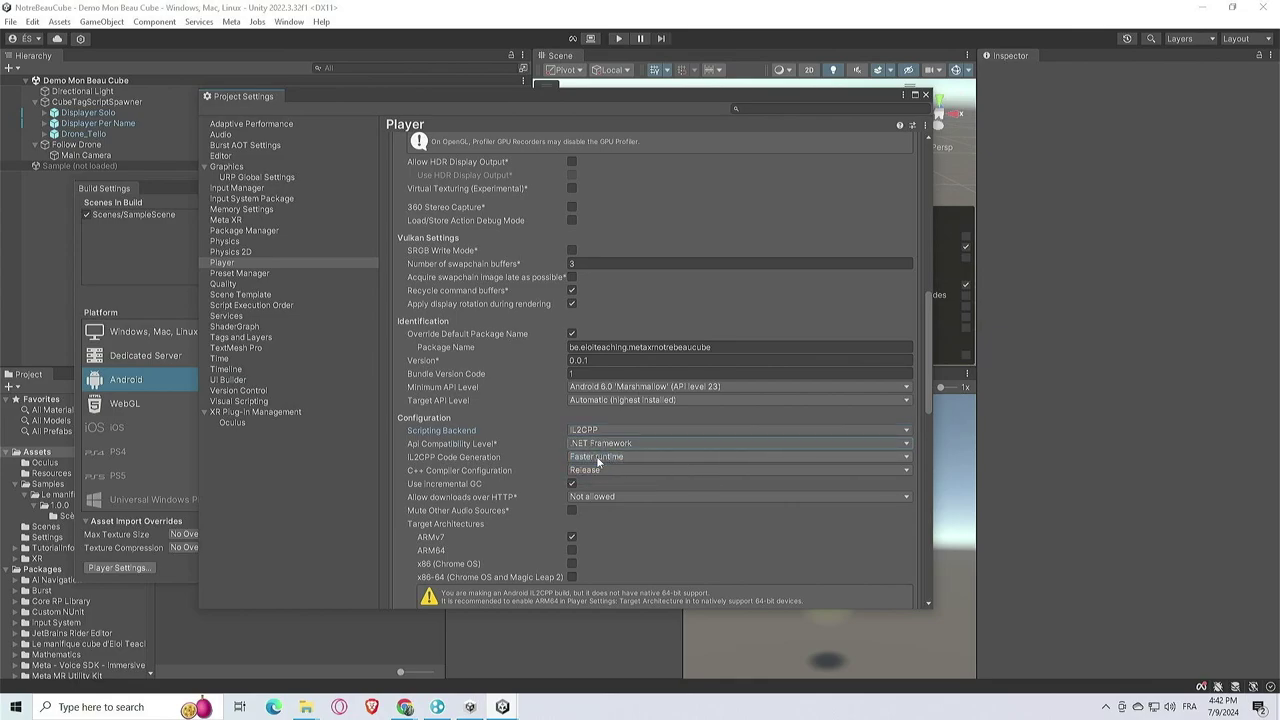
left_click(597, 456)
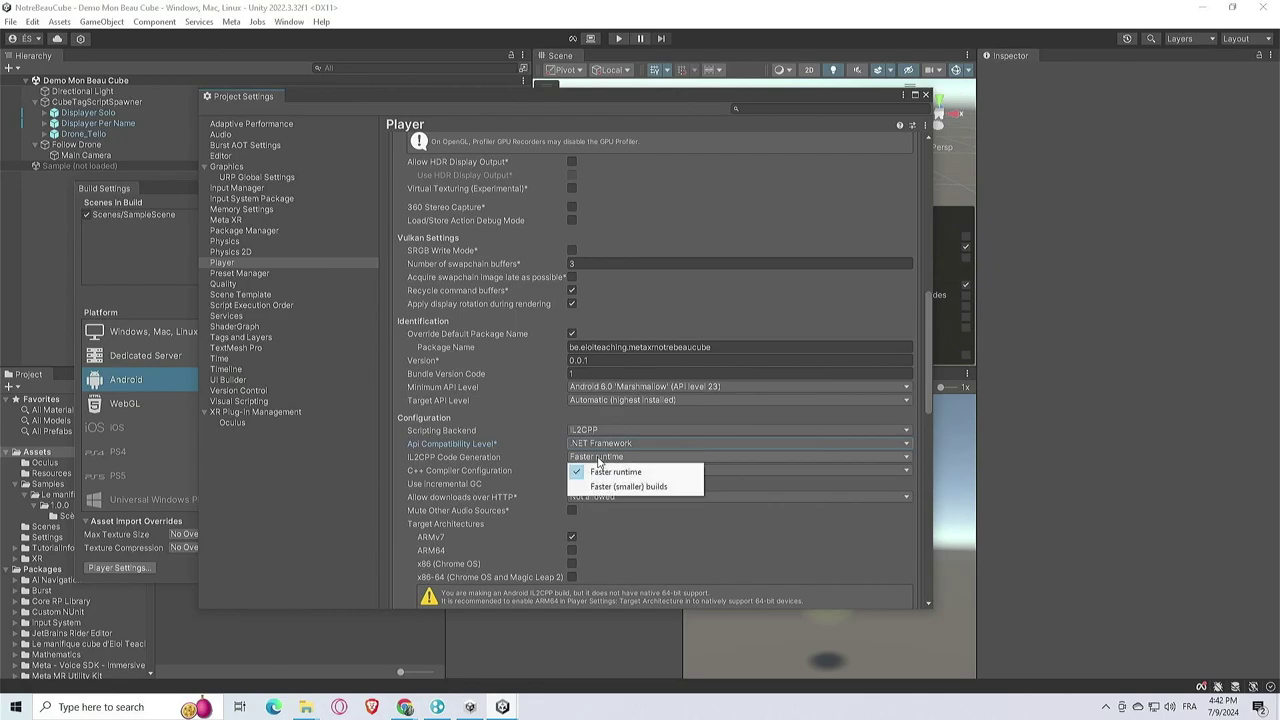
left_click(405, 499)
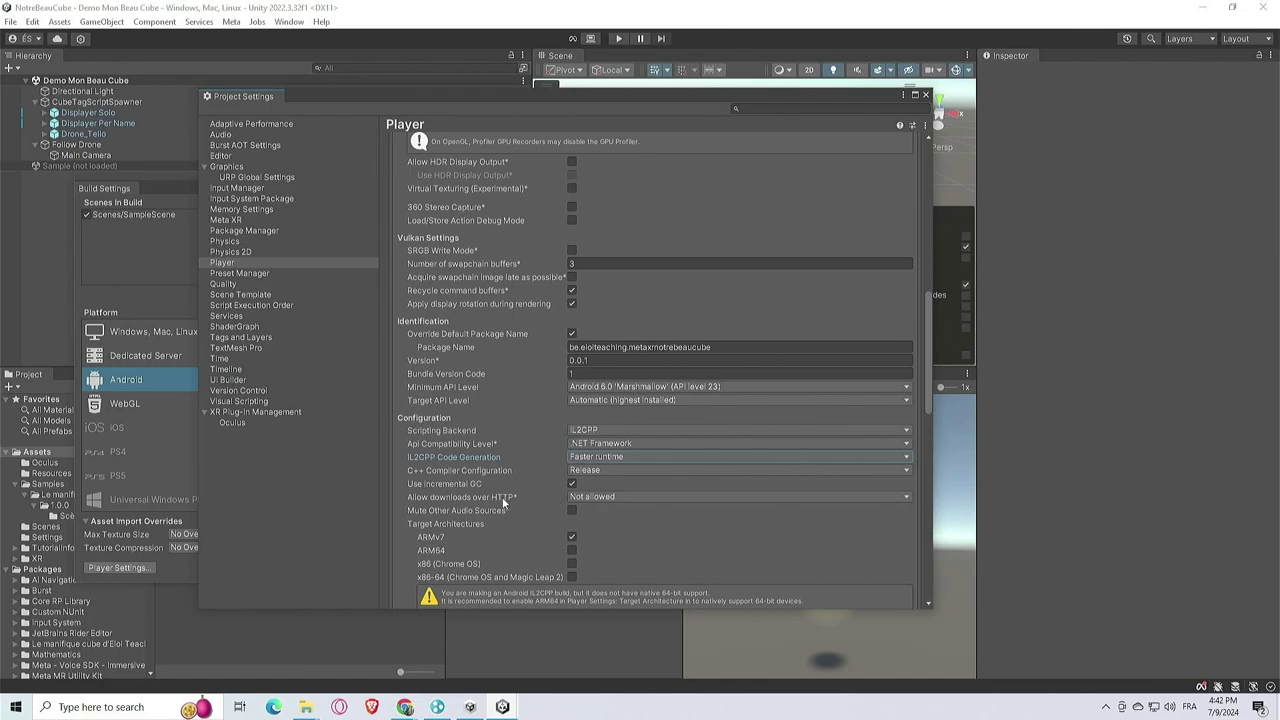
Set Allow downloads over HTTP to Always allowed and make ARM64 the only target architecture, with ARMv7 disabled
left_click(601, 498)
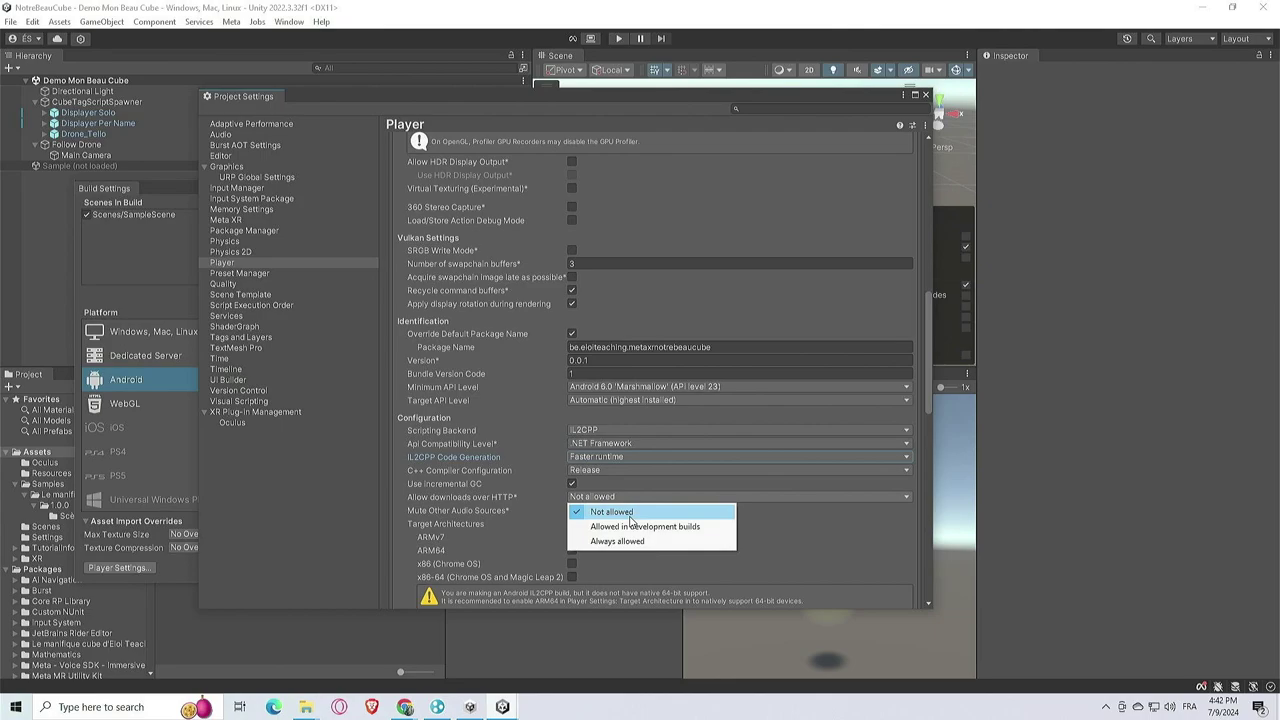
left_click(629, 540)
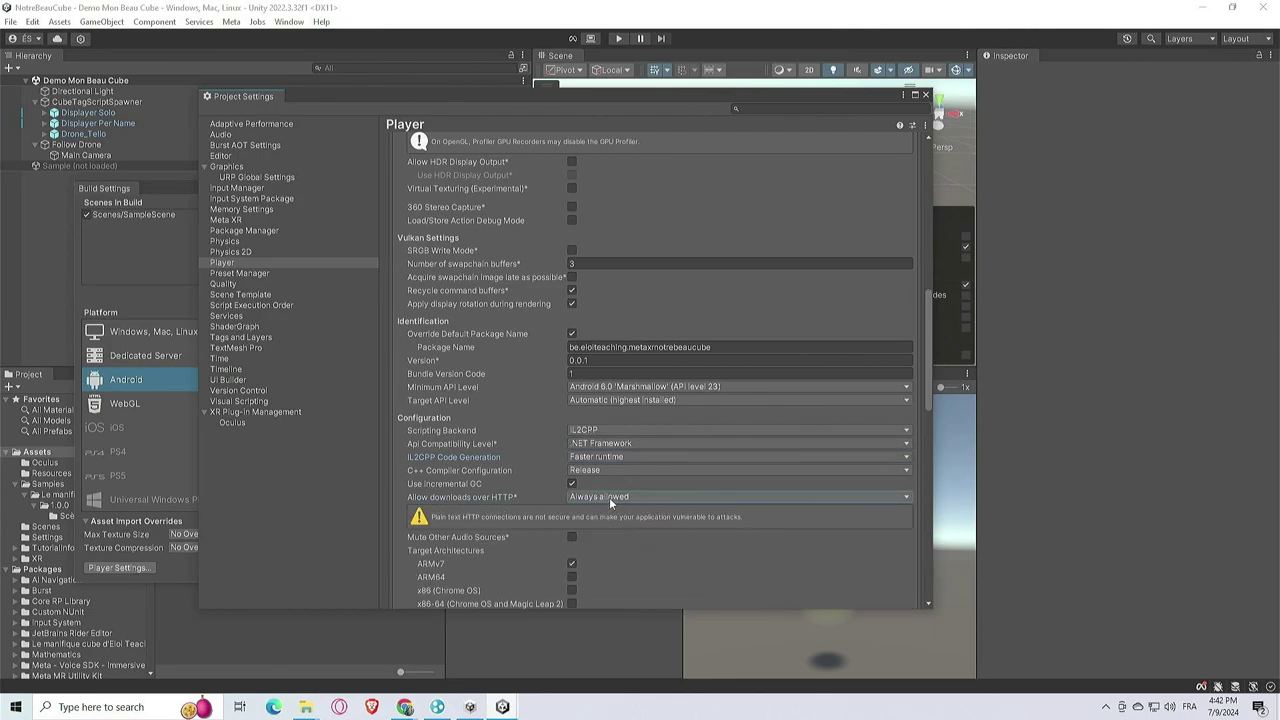
scroll(530, 497, "down", 2)
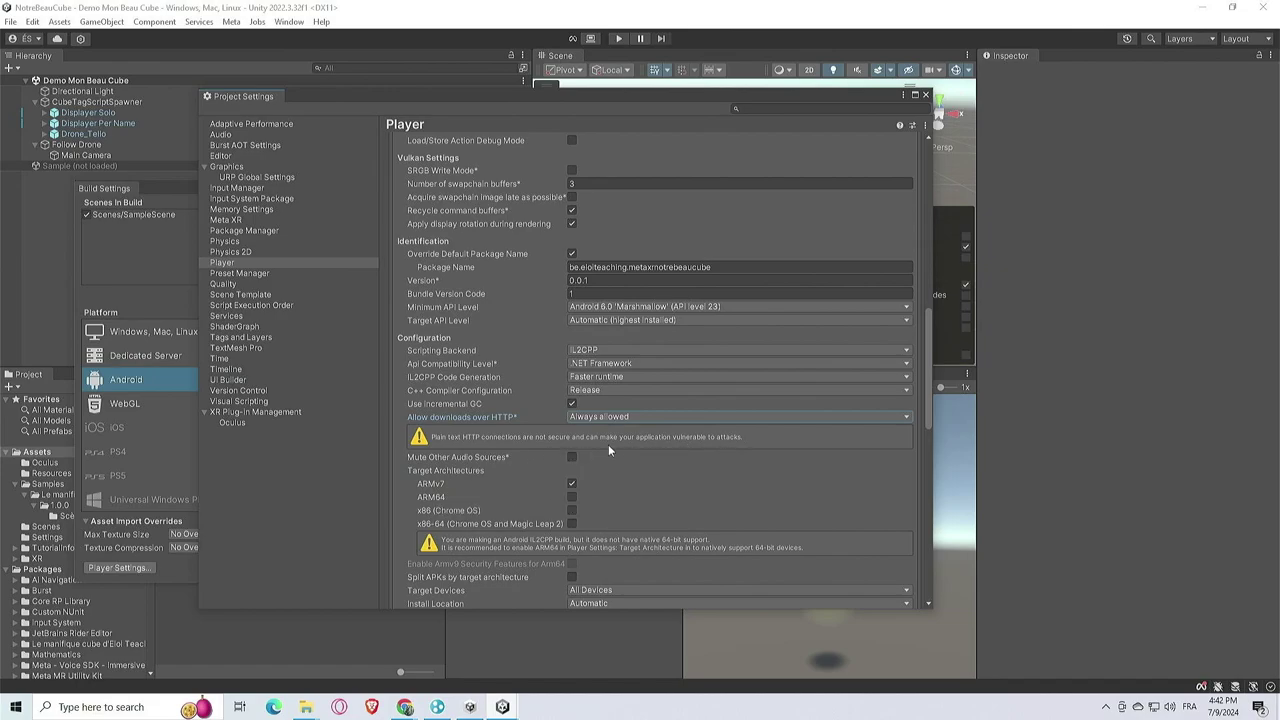
scroll(491, 460, "down", 1)
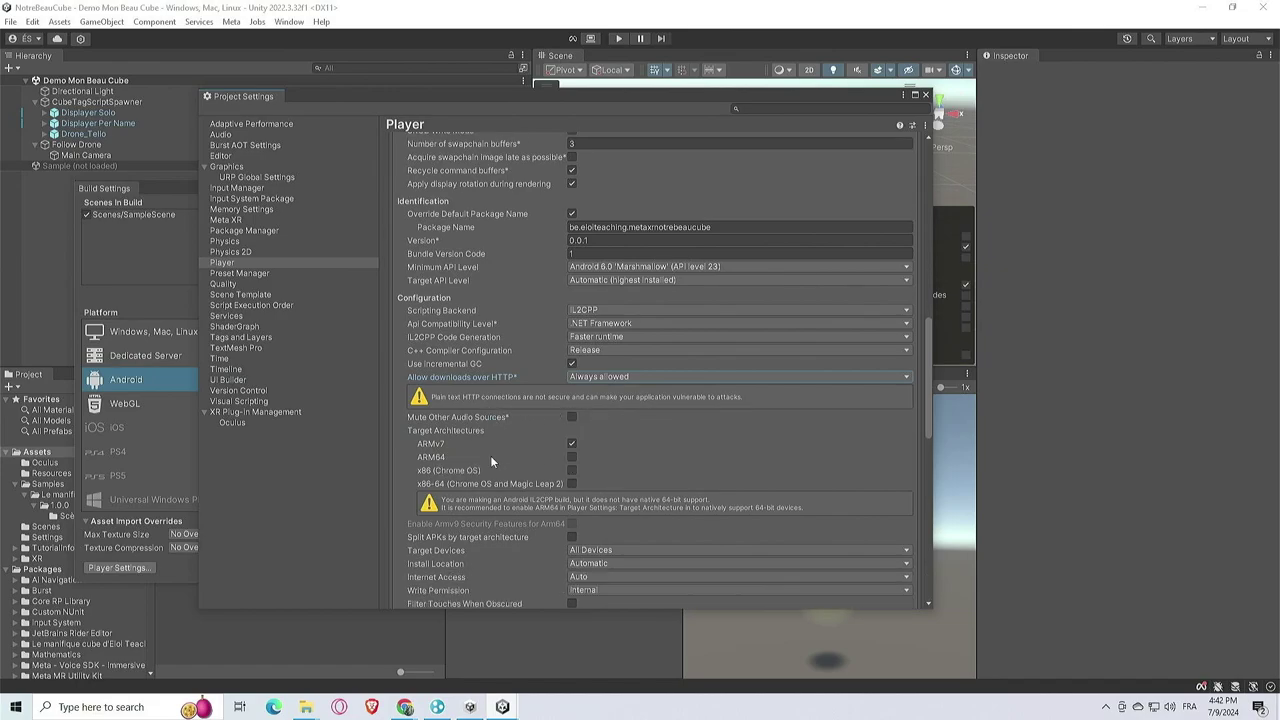
left_click(572, 457)
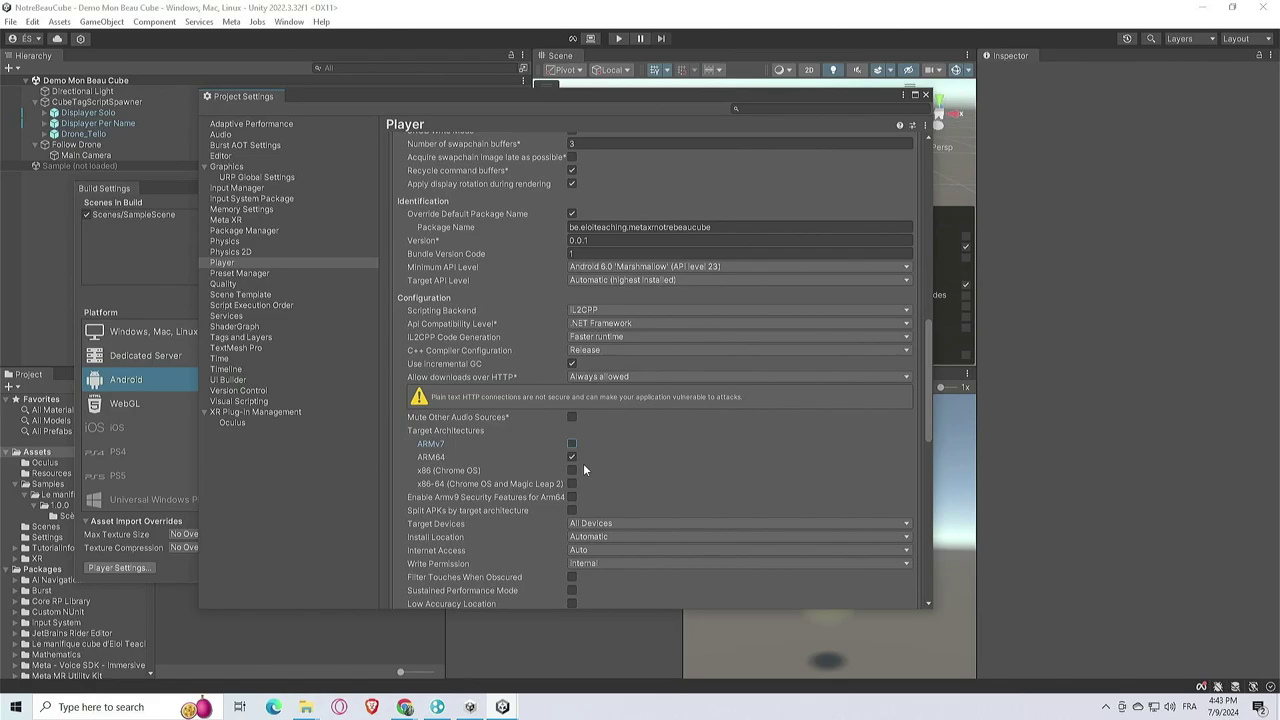
Review the Write Permission and Active Input Handling options, and expand the Android Publishing Settings
scroll(584, 470, "down", 3)
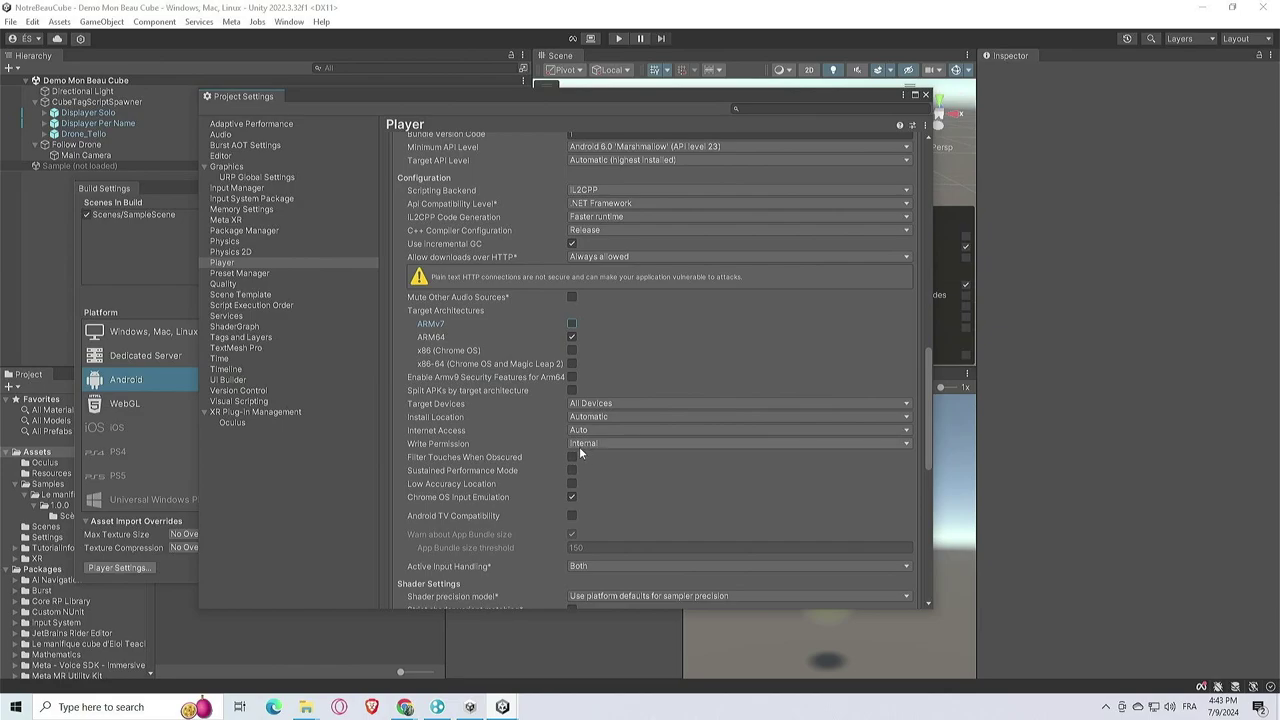
left_click(581, 446)
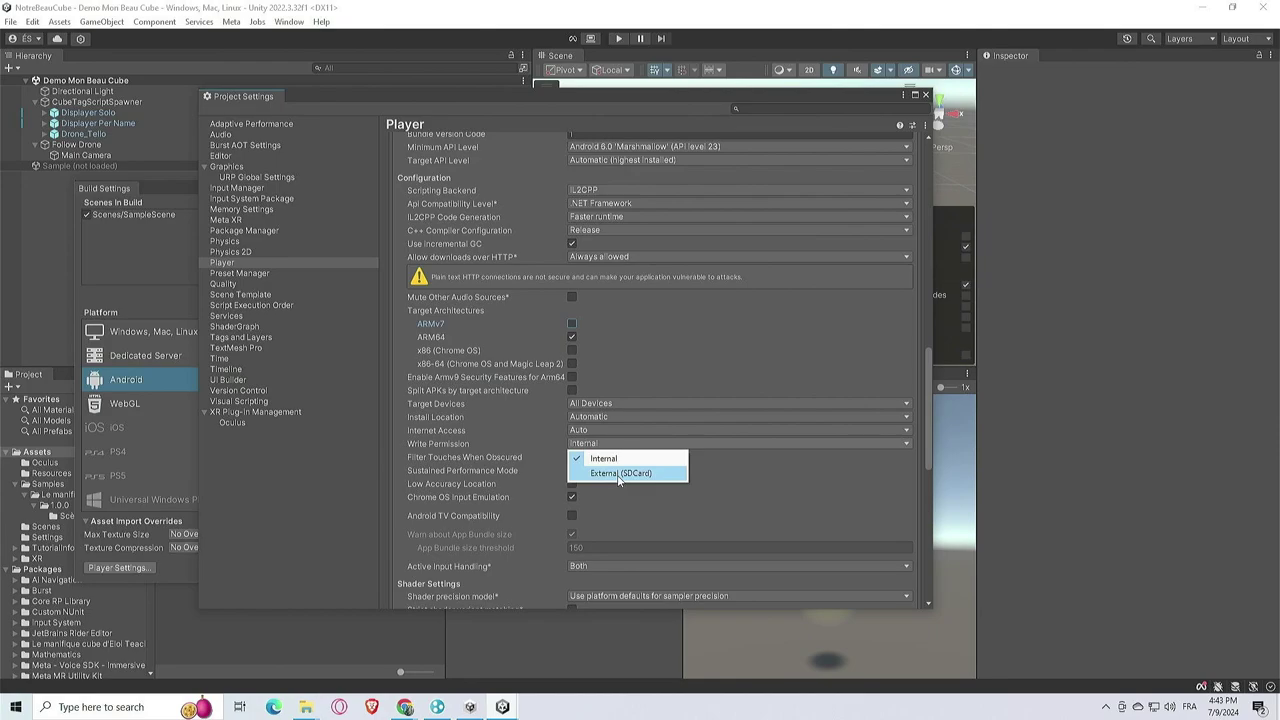
left_click(398, 457)
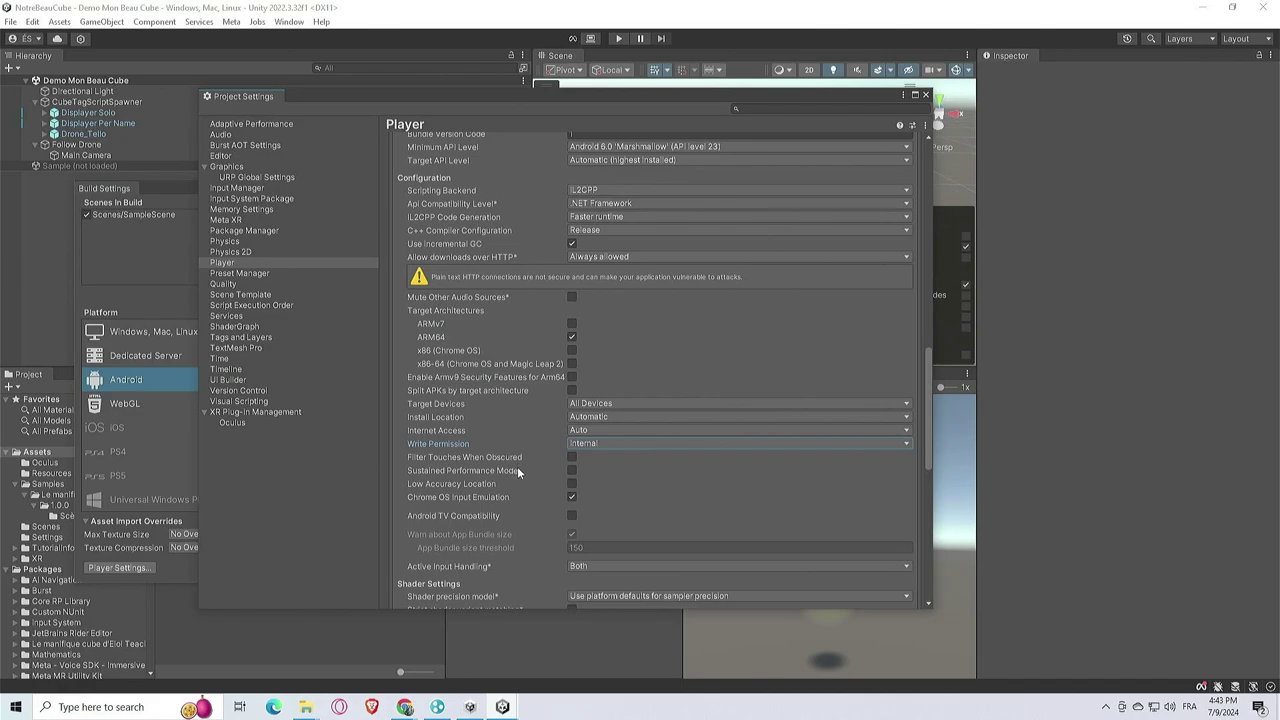
scroll(515, 469, "down", 3)
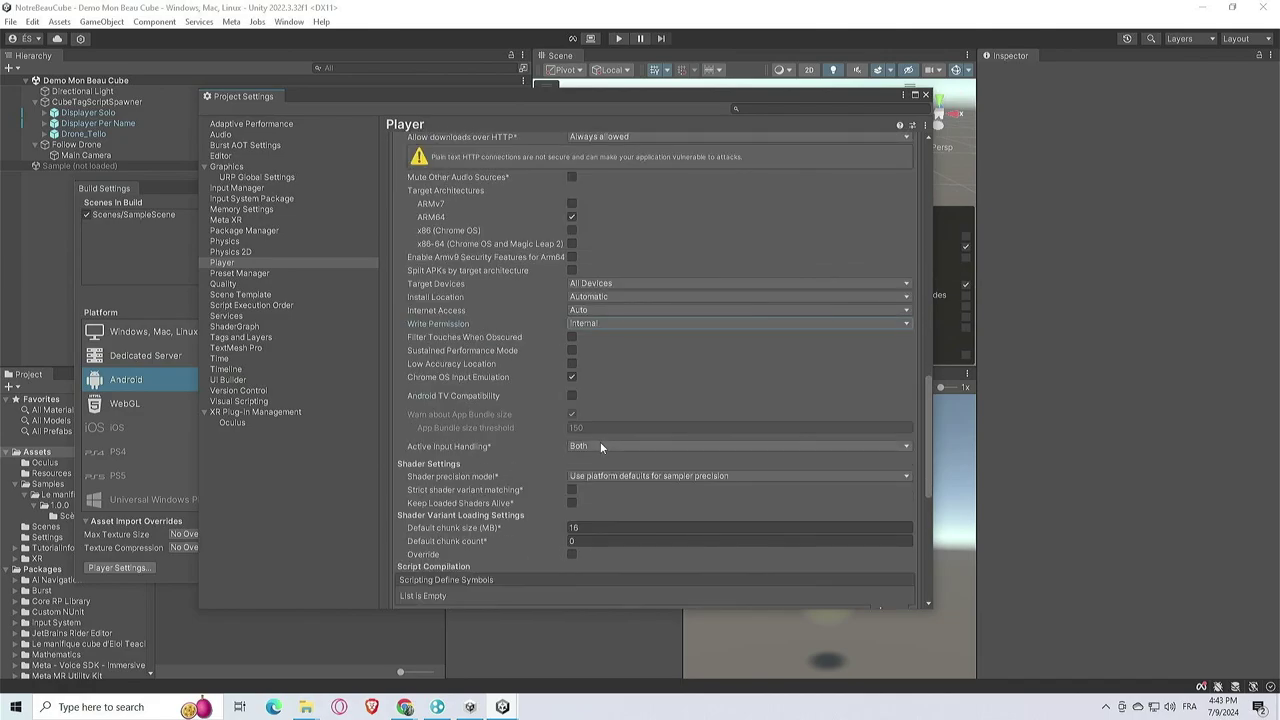
left_click(596, 446)
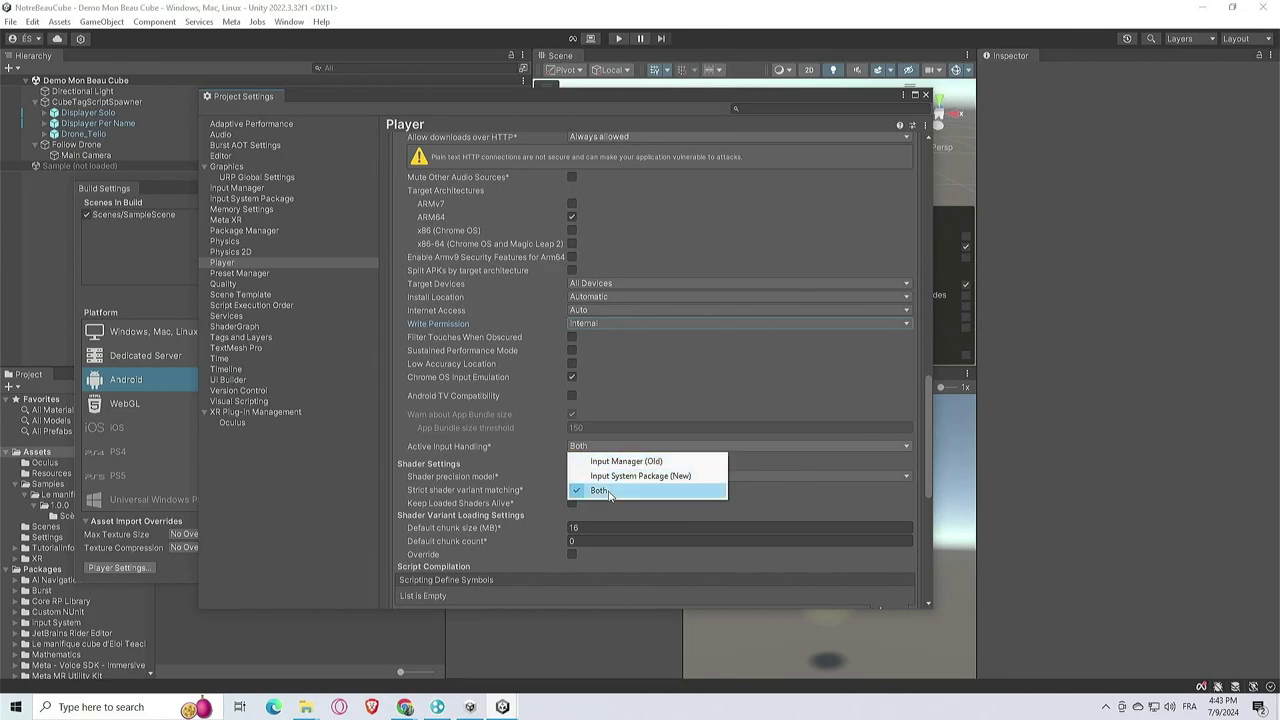
left_click(396, 435)
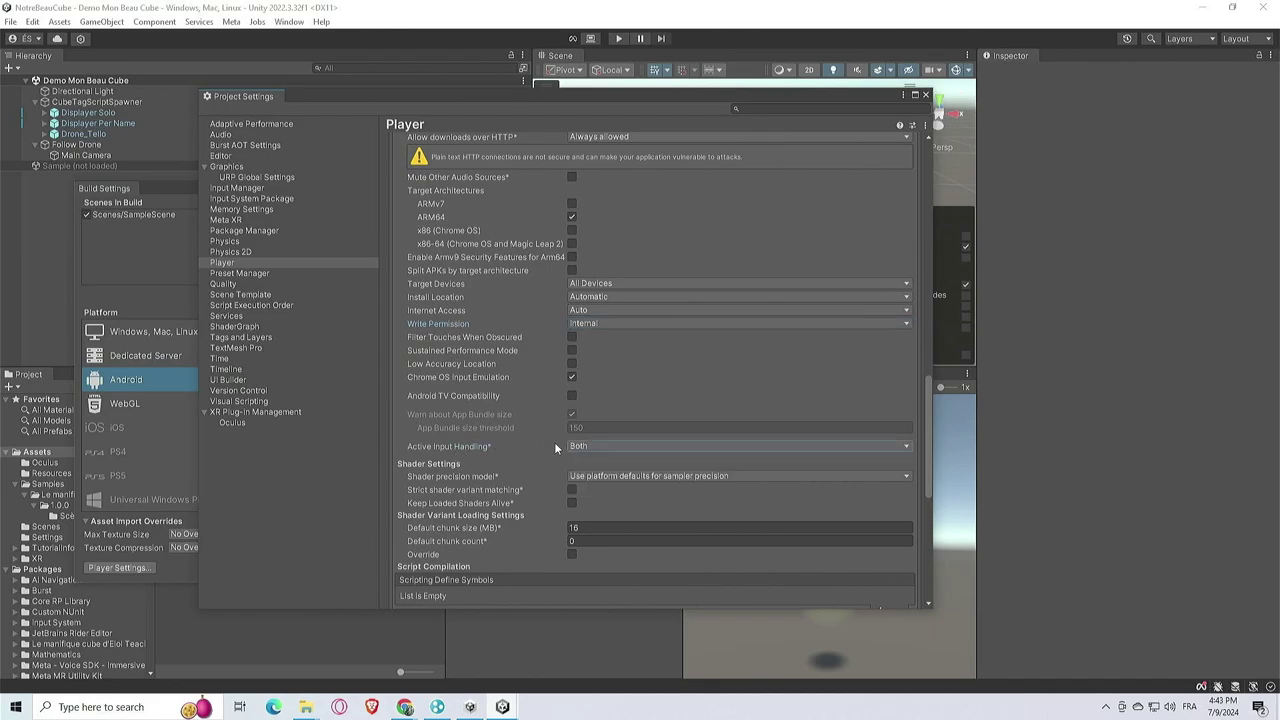
scroll(530, 447, "down", 10)
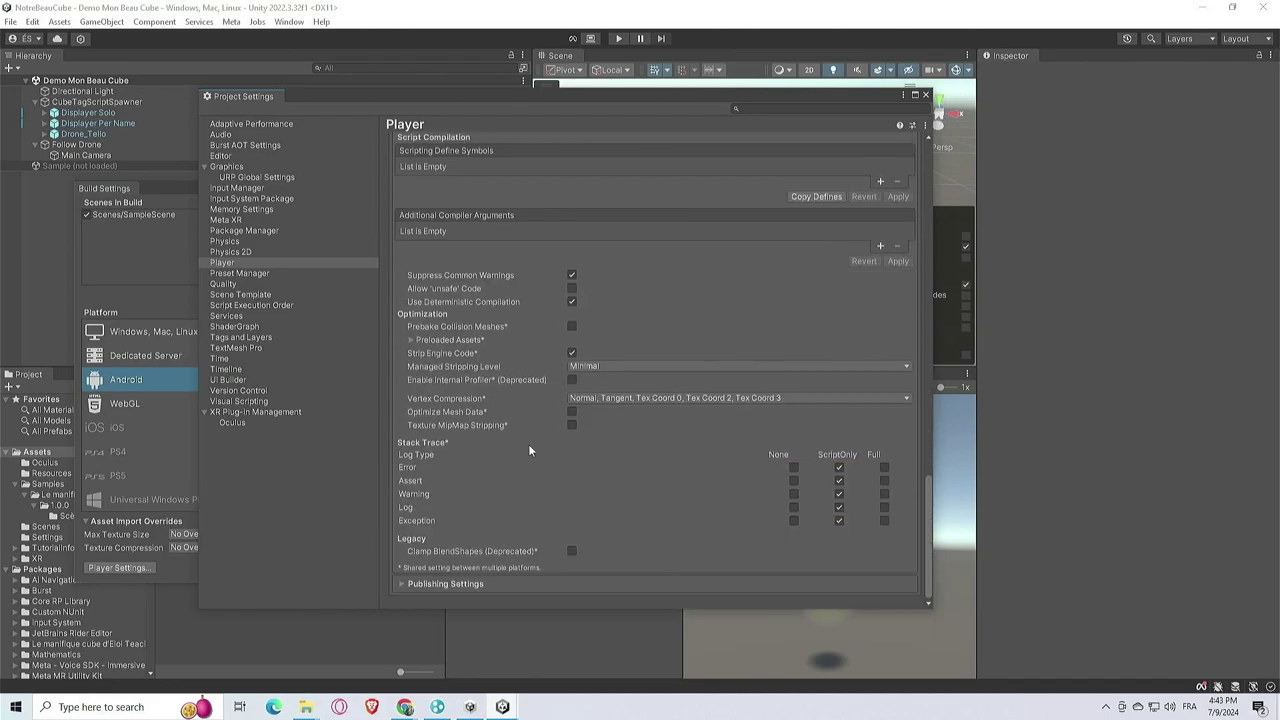
left_click(471, 584)
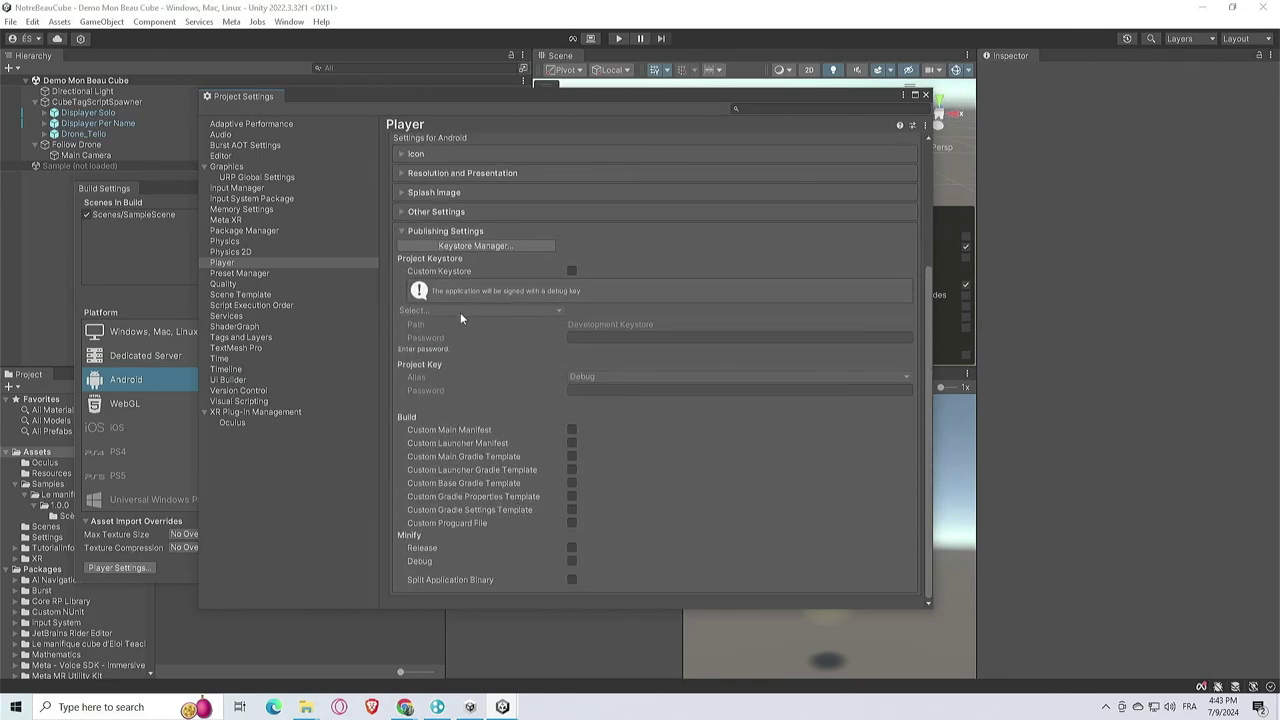
Check the Meta XR Android checklist and locate the render pipeline asset assigned in the Graphics settings
left_click(238, 218)
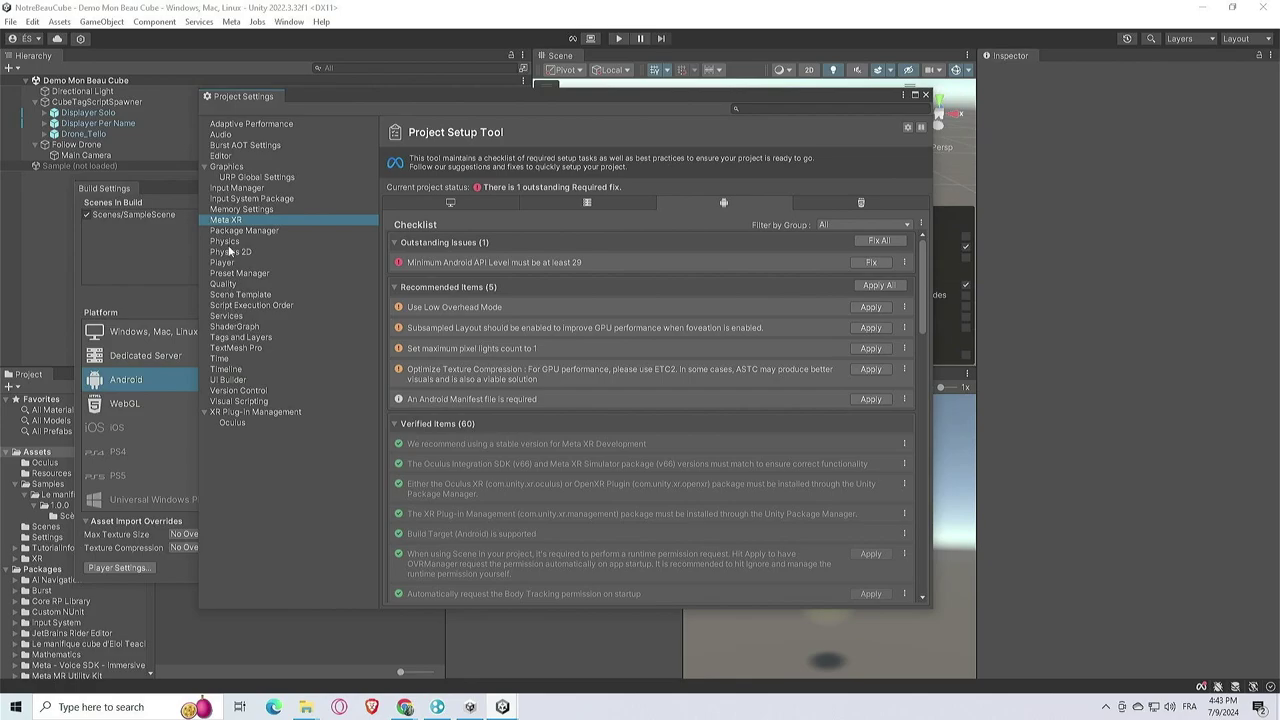
left_click(228, 166)
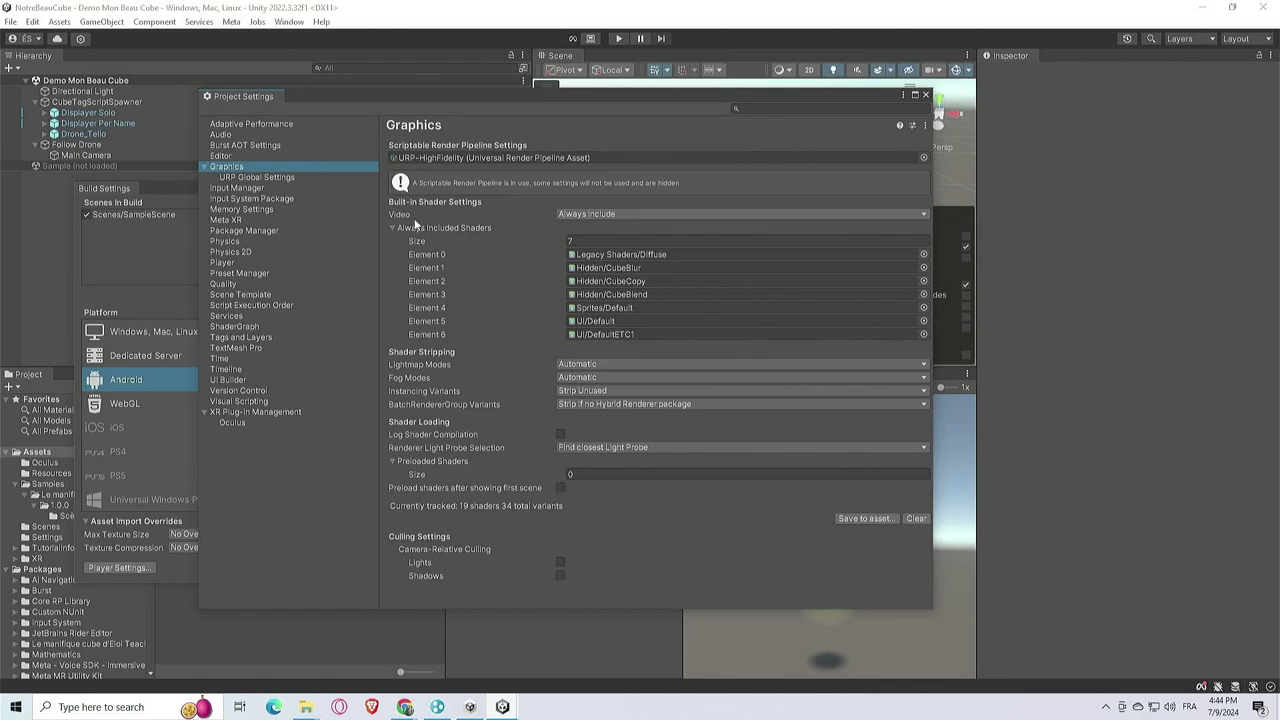
left_click(455, 158)
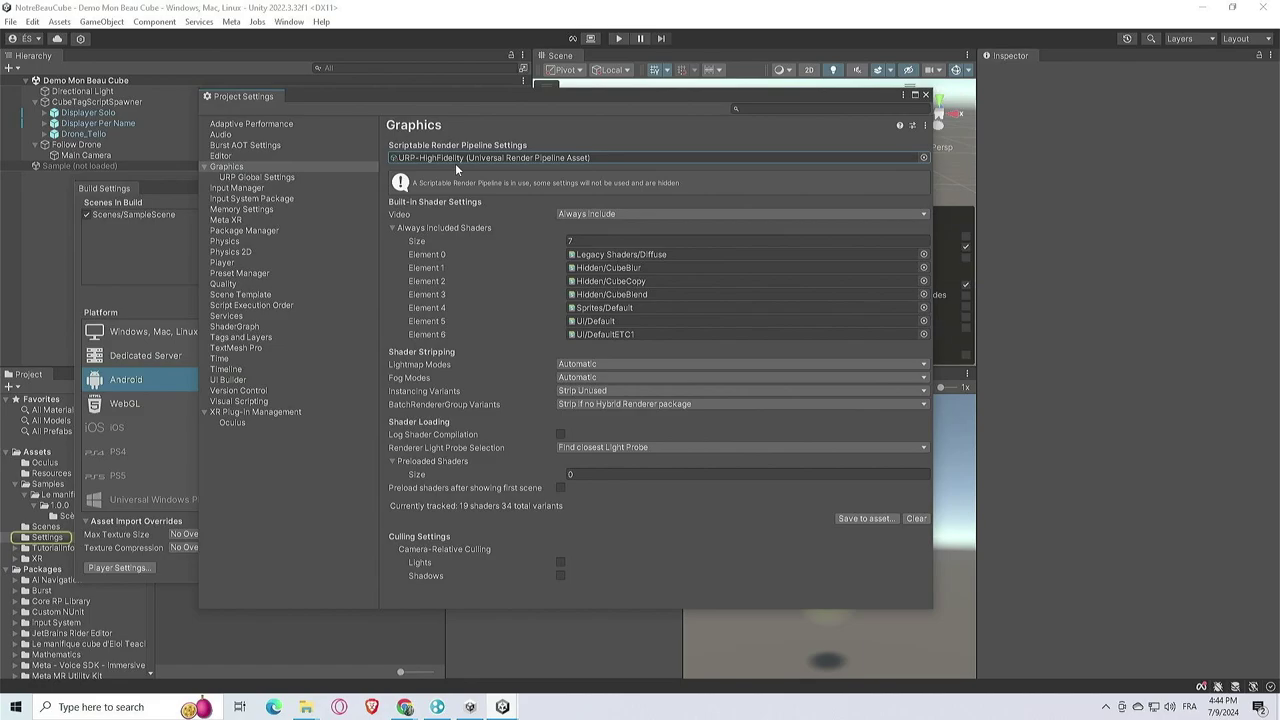
Delete the High Fidelity and Balanced levels in the Quality settings and look over the Performant level's settings
left_click(238, 295)
left_click(244, 285)
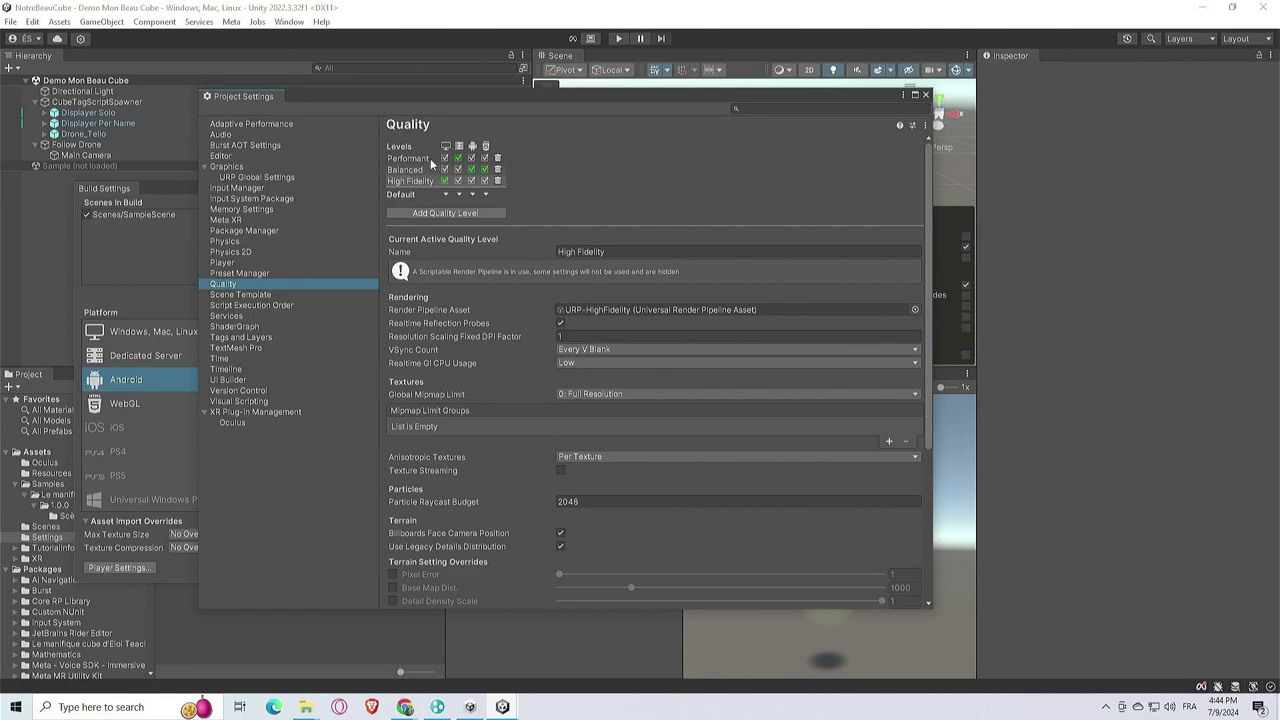
left_click(497, 181)
left_click(497, 170)
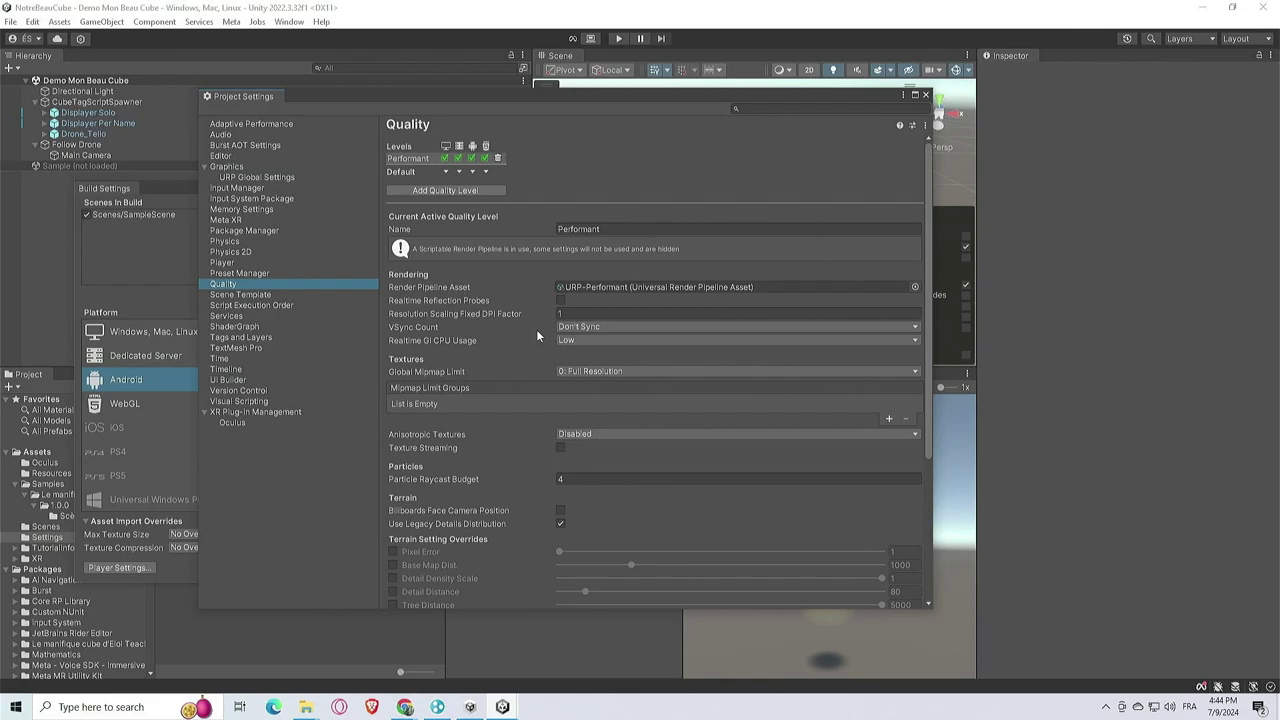
scroll(515, 357, "down", 2)
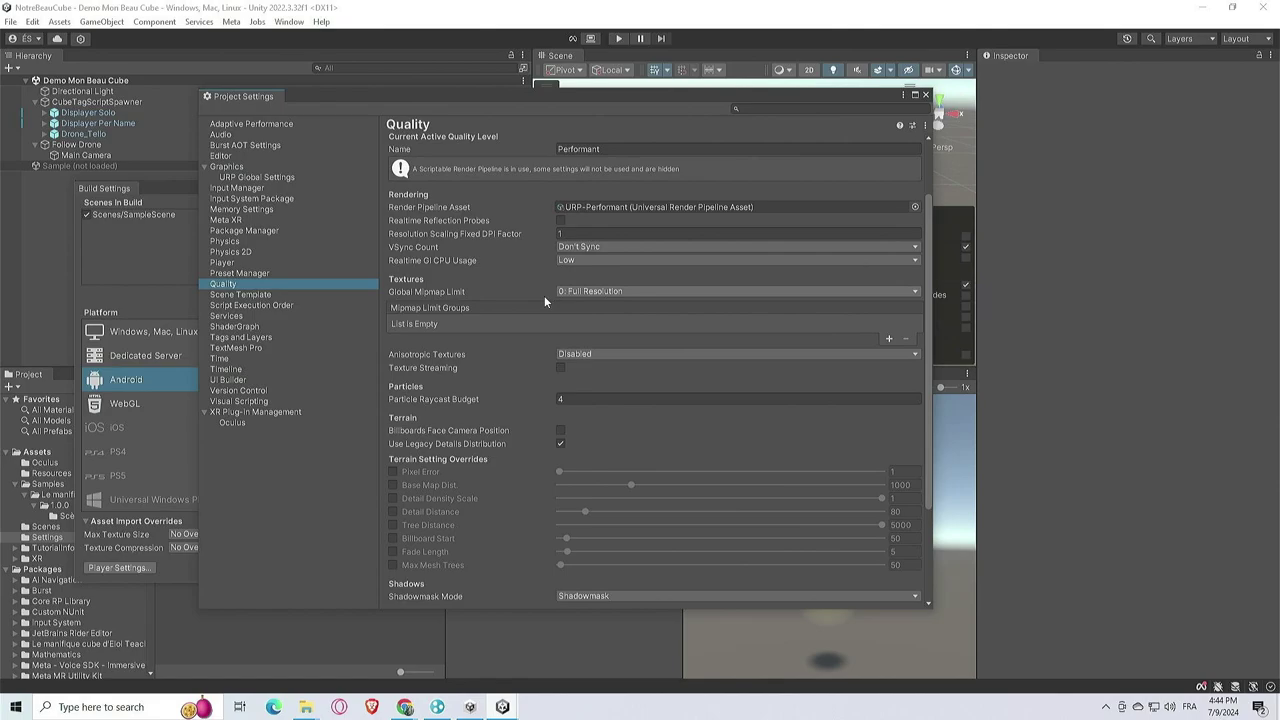
scroll(513, 280, "up", 2)
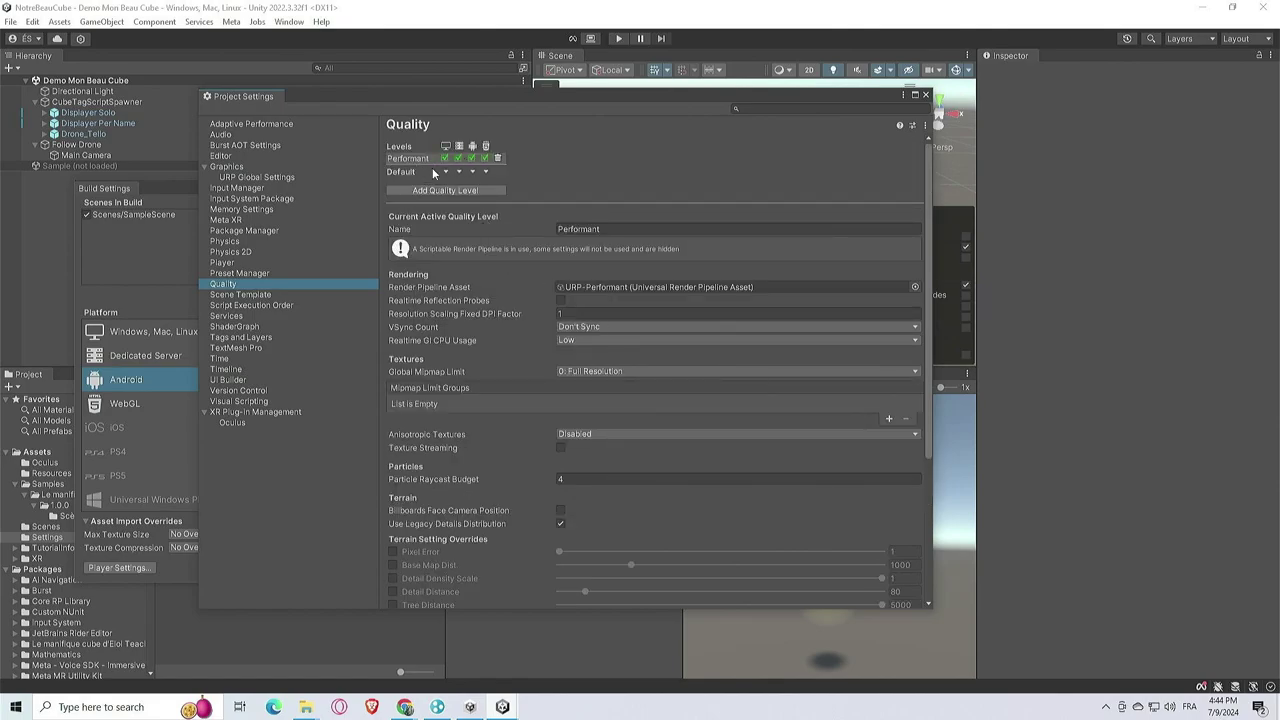
Apply all recommended Meta XR items for Android, including per-texture anisotropic filtering, and fix the minimum Android API level 29 issue
left_click(238, 217)
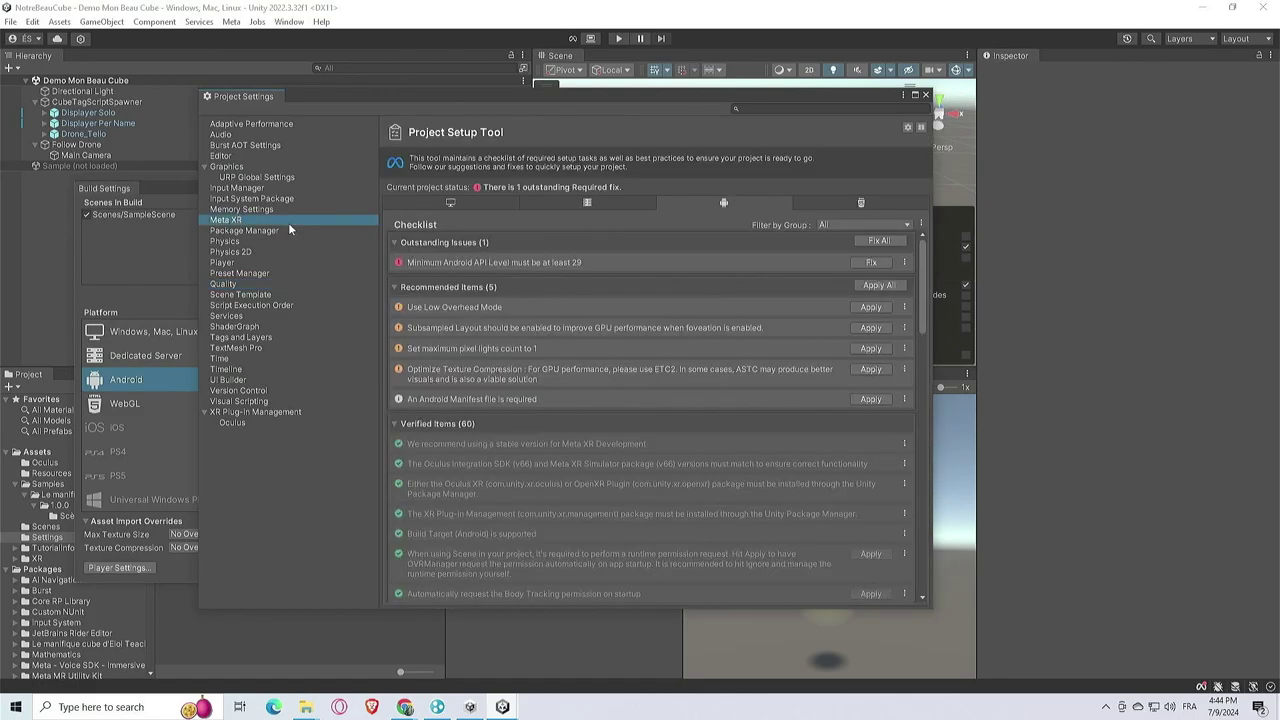
left_click(878, 285)
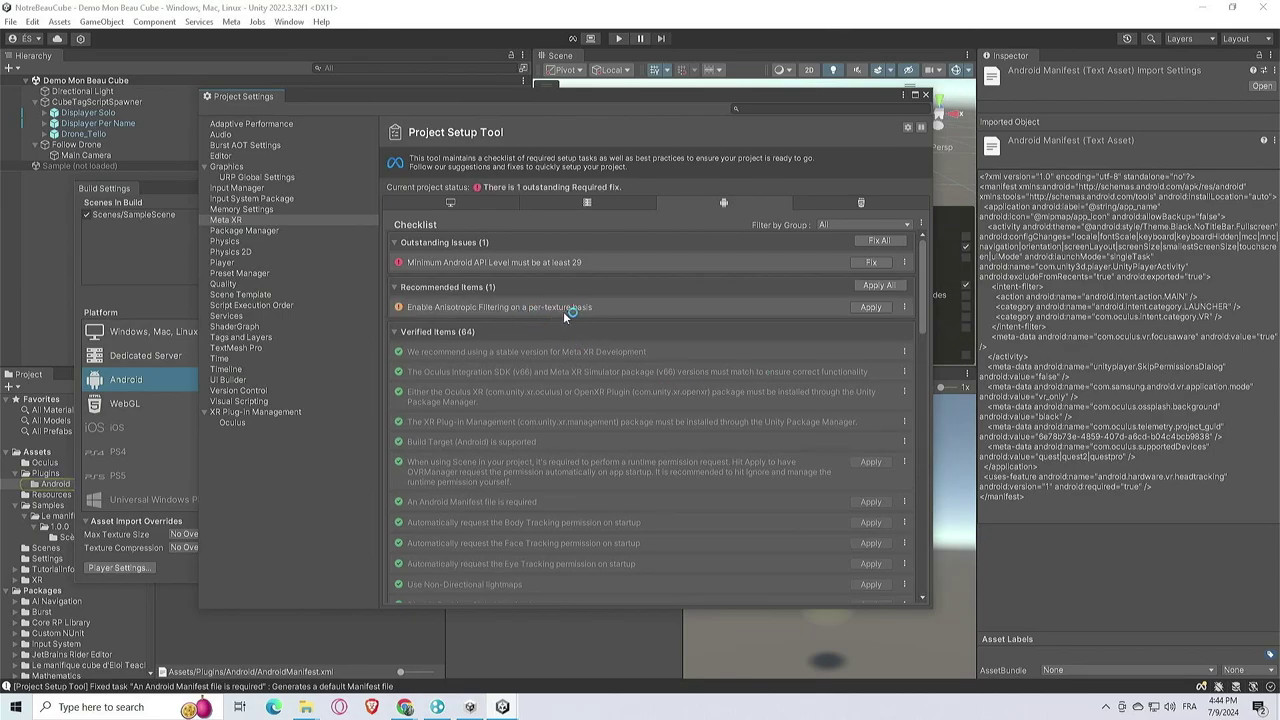
left_click(871, 307)
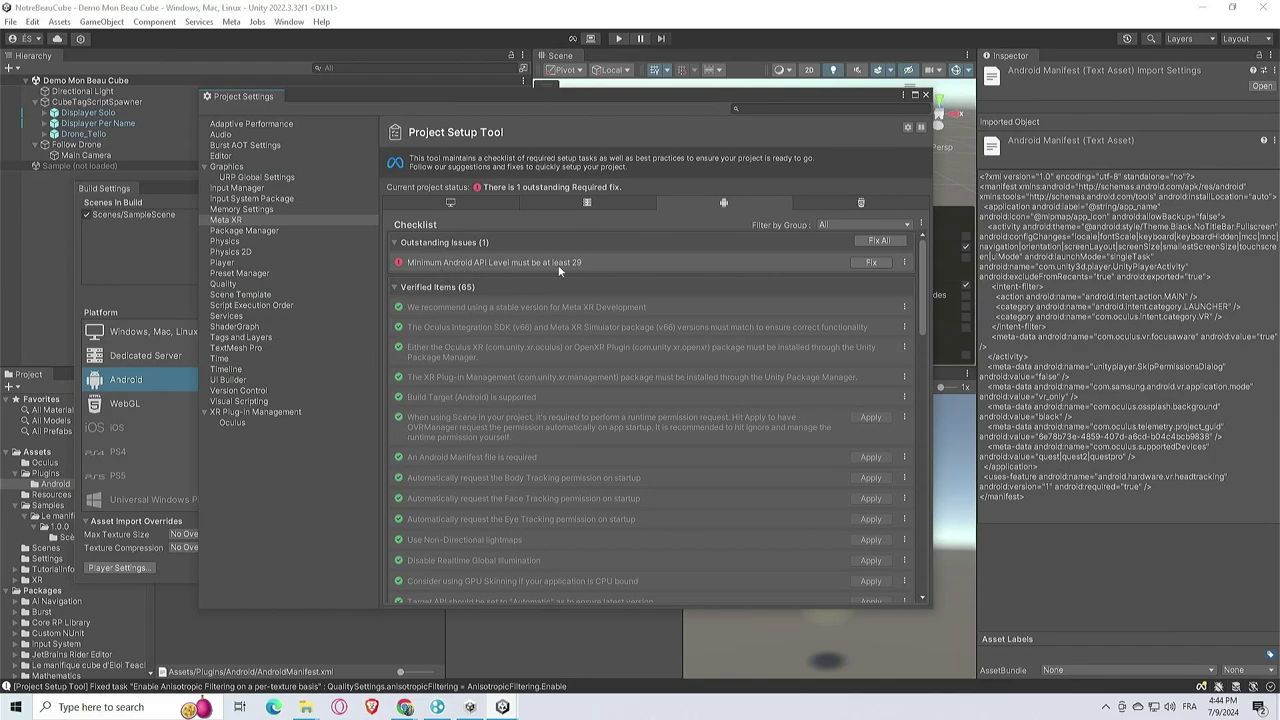
left_click(871, 263)
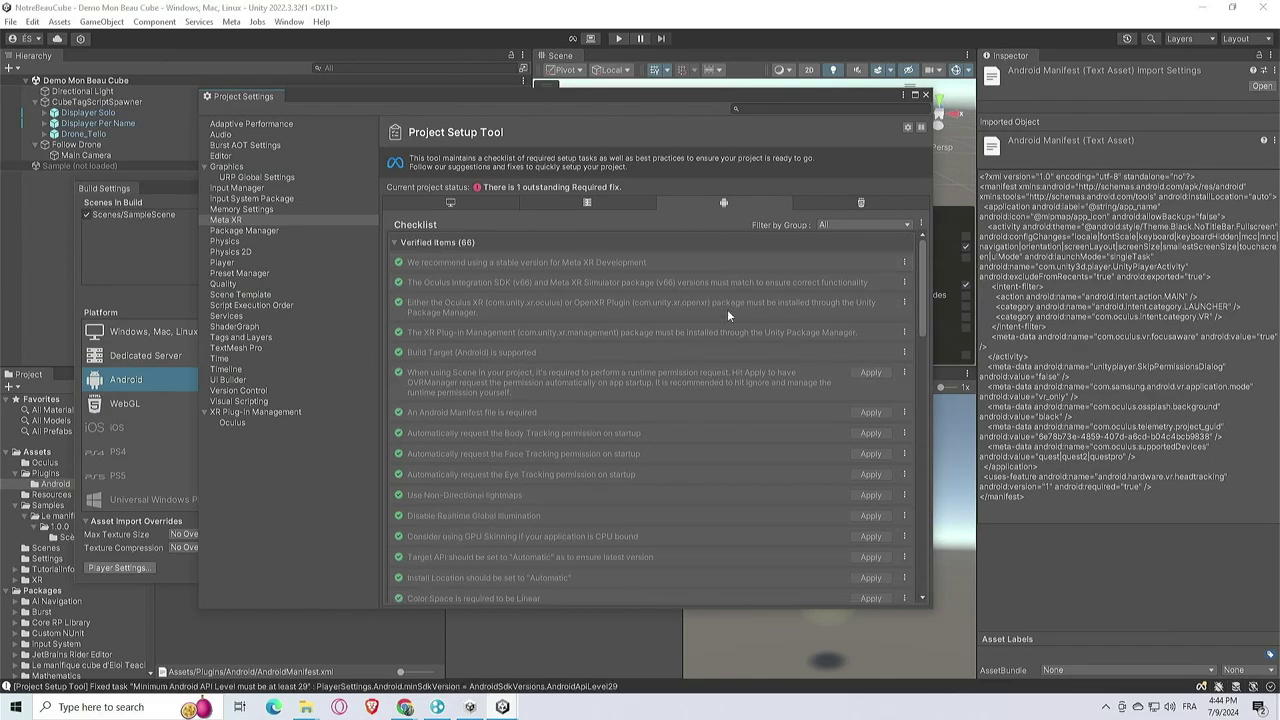
Compare the Meta XR Project Setup Tool checklists for the Windows, Dedicated Server and Android platforms
left_click(465, 202)
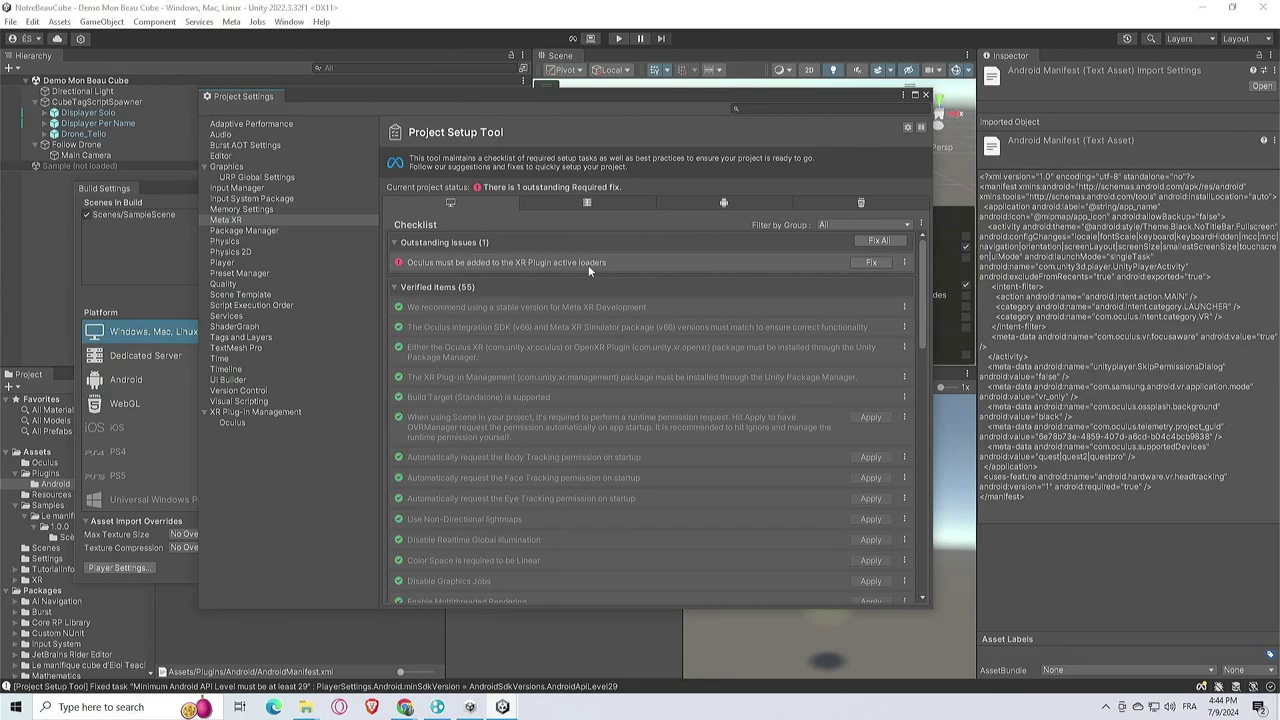
left_click(710, 207)
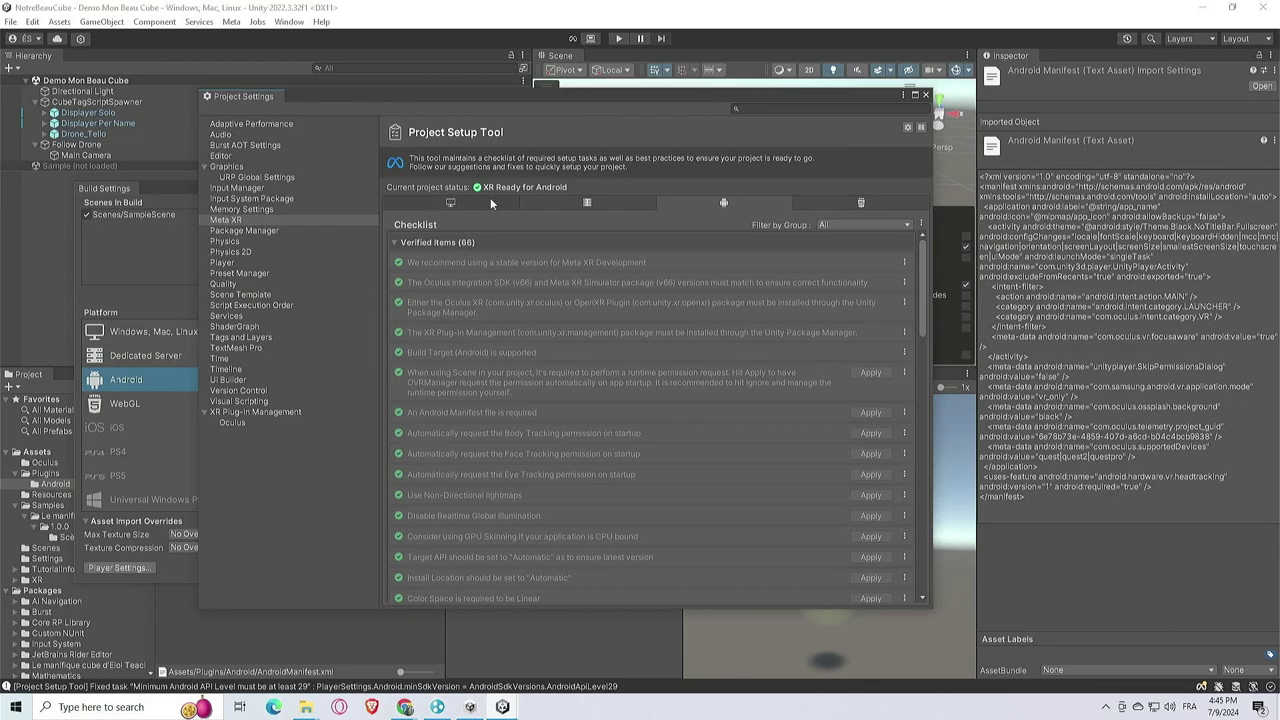
left_click(611, 205)
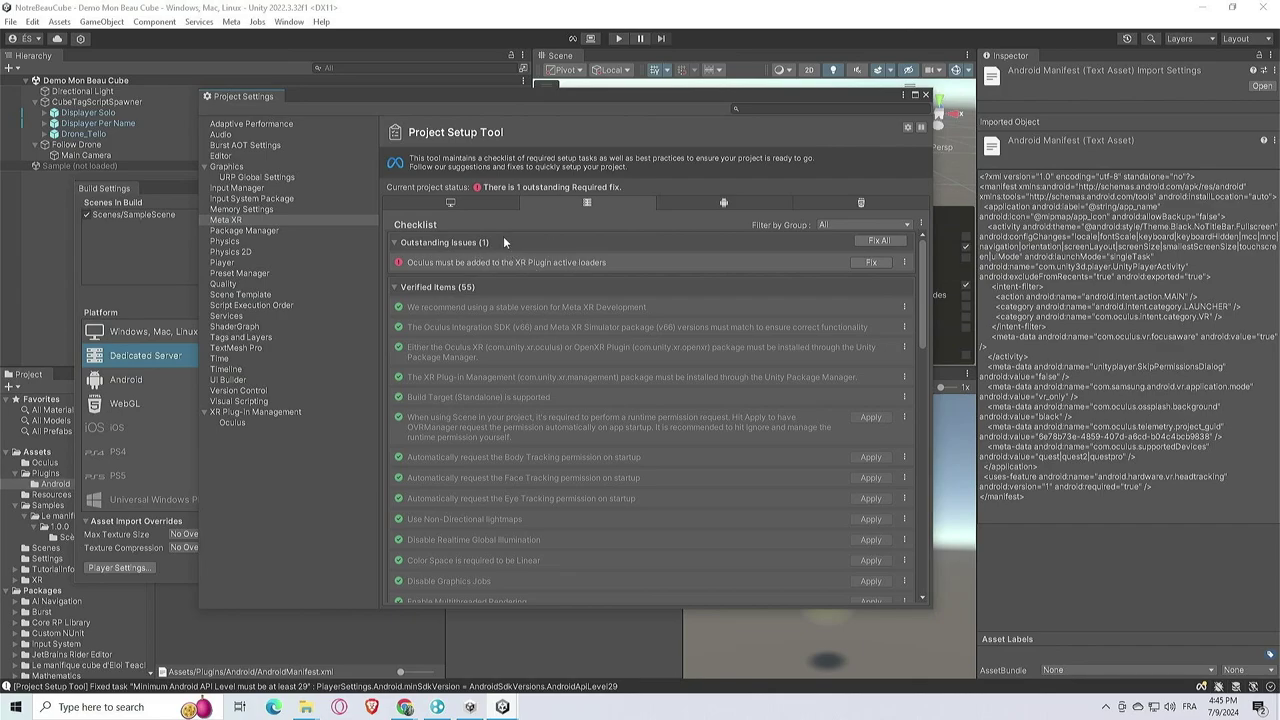
left_click(494, 202)
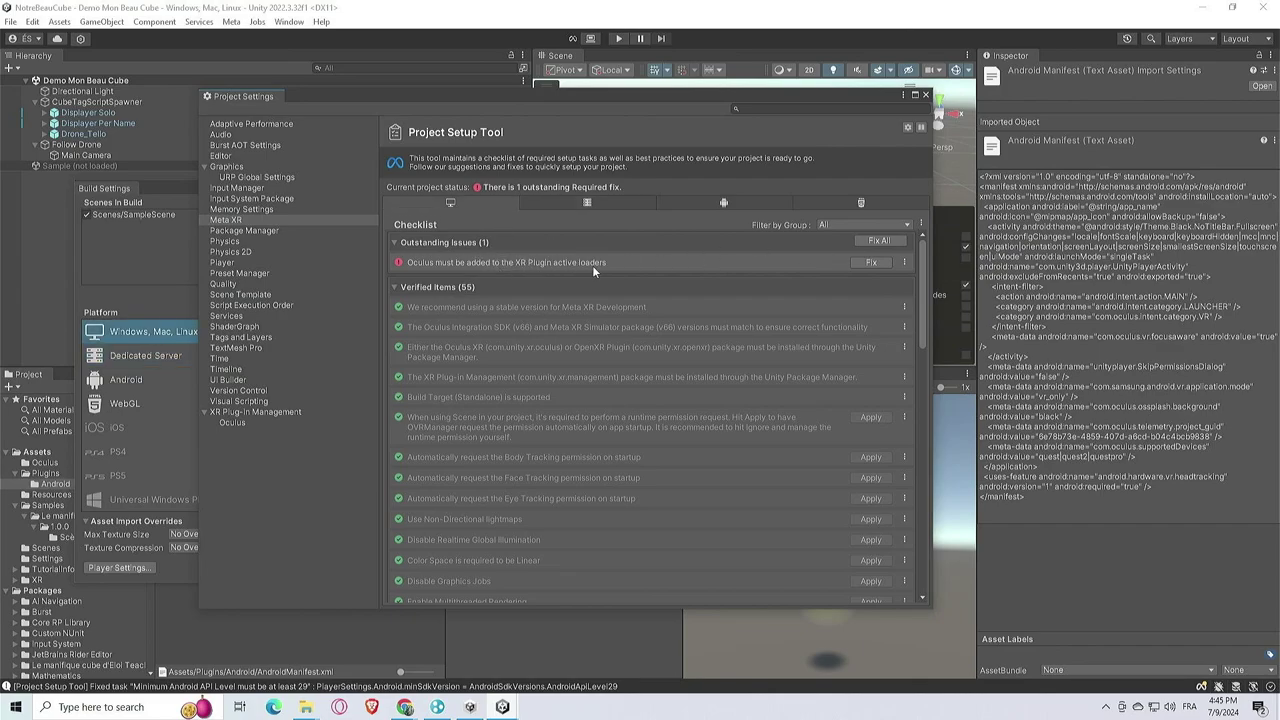
left_click(725, 204)
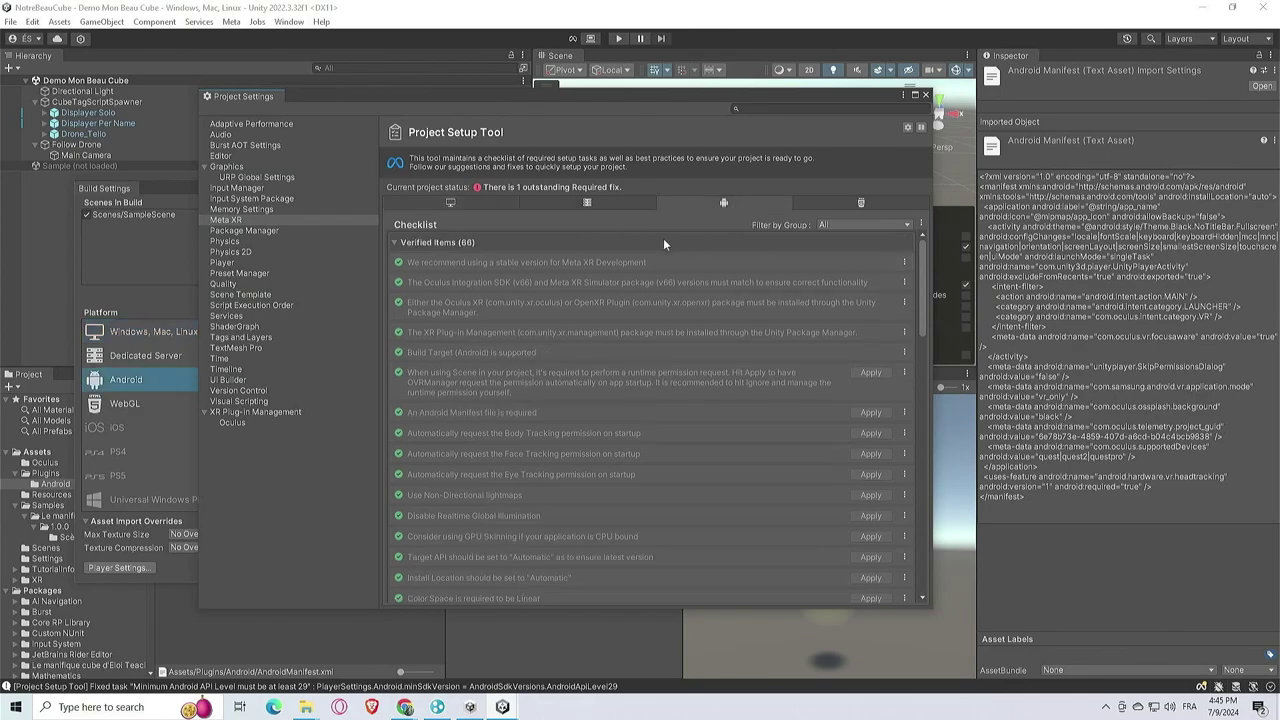
Close the Project Settings and Build Settings windows and clear the console messages
left_click(925, 96)
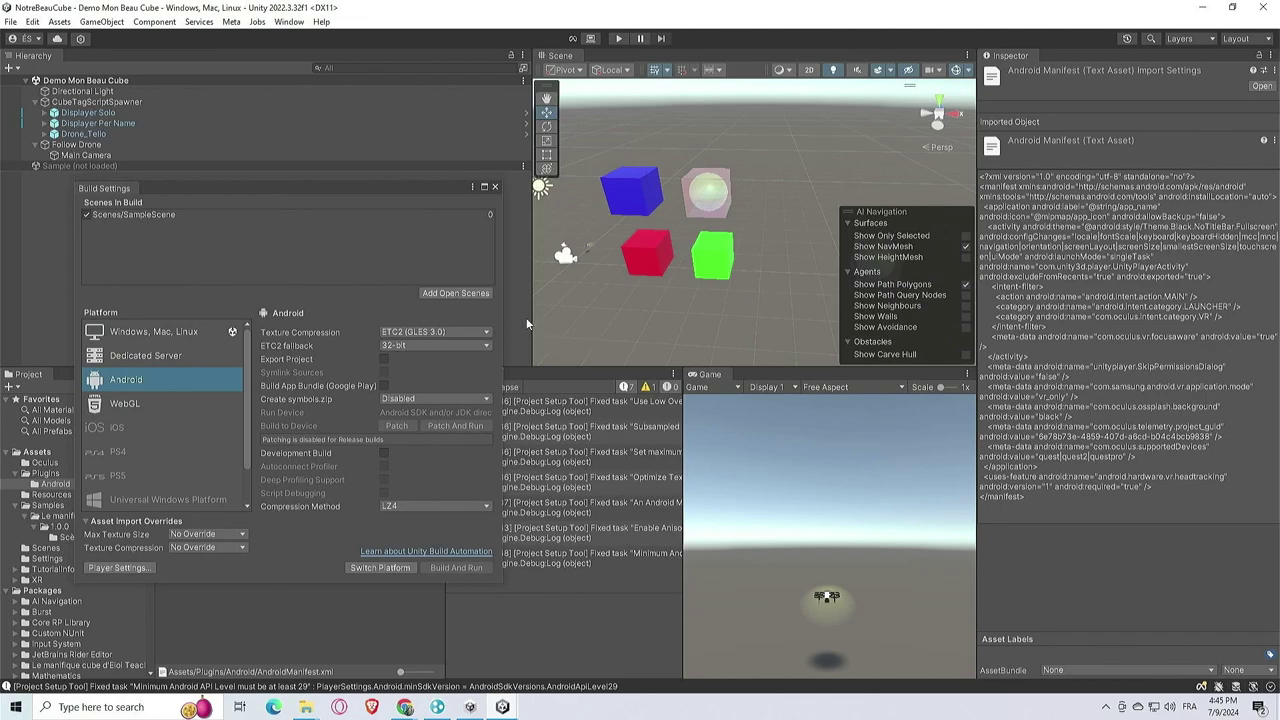
left_click(494, 187)
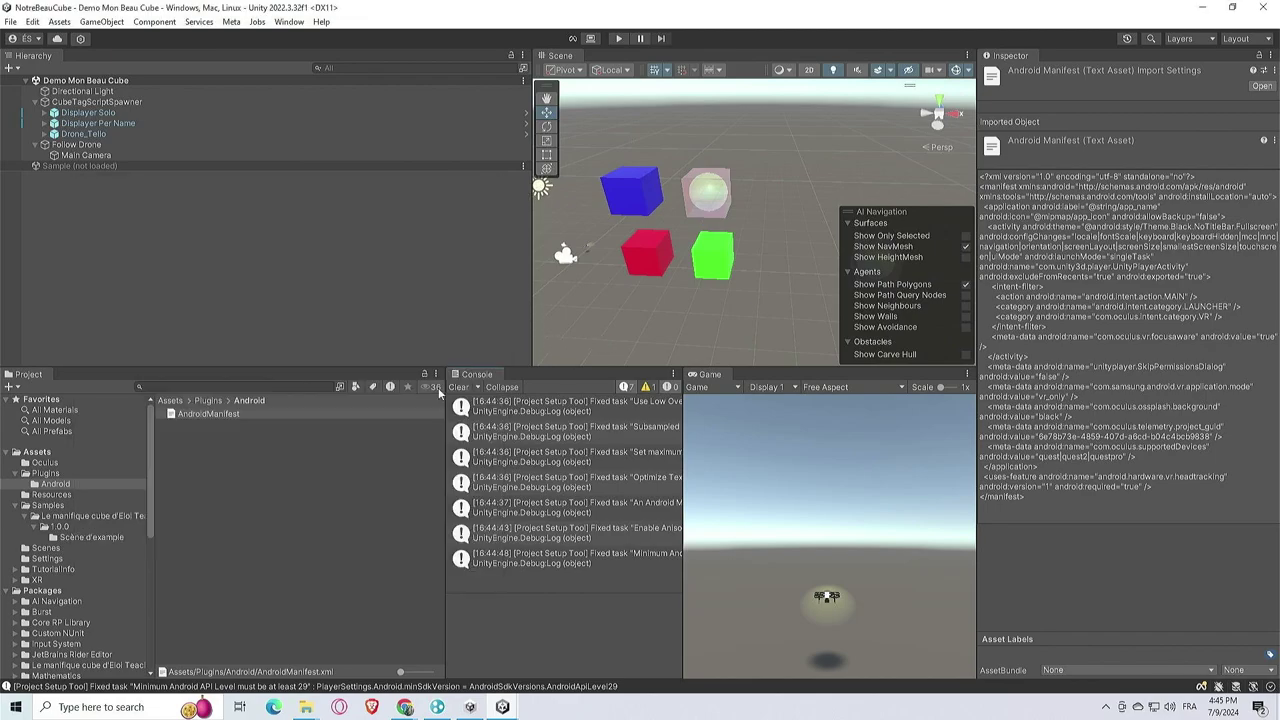
left_click(458, 387)
left_click(412, 317)
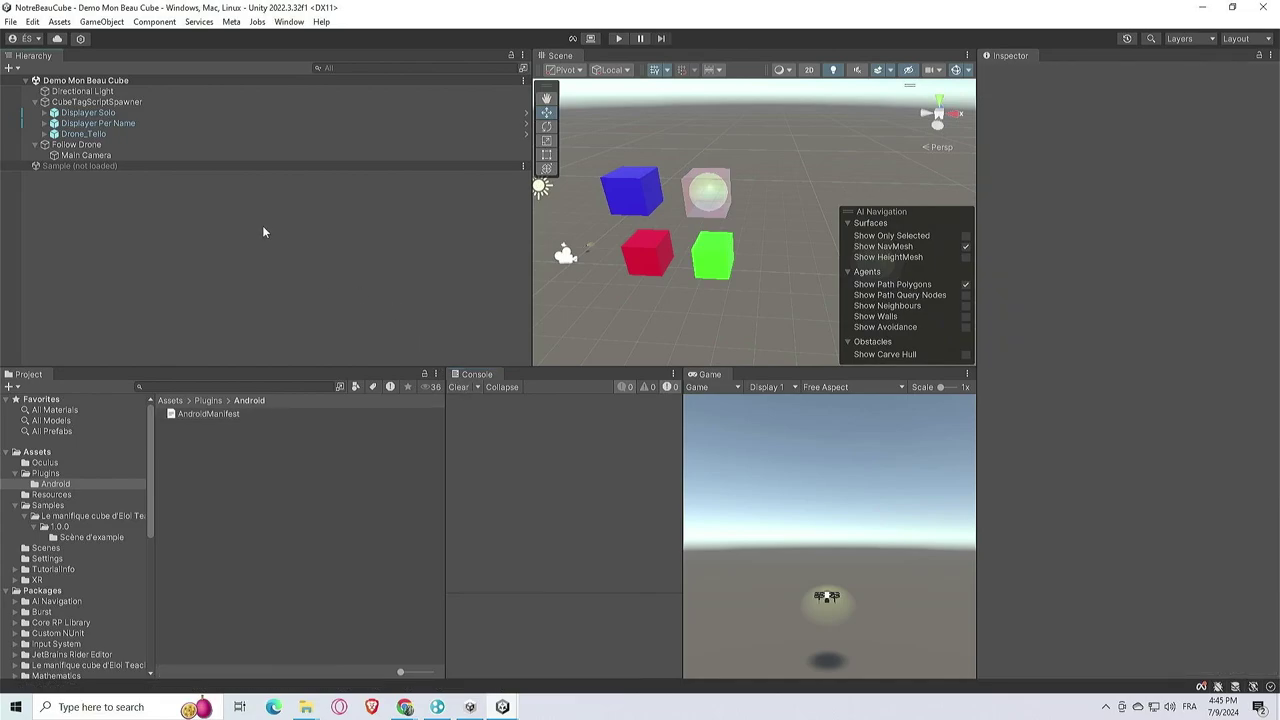
Deactivate the Follow Drone object that holds the Main Camera in the Demo Mon Beau Cube scene
left_click(133, 156)
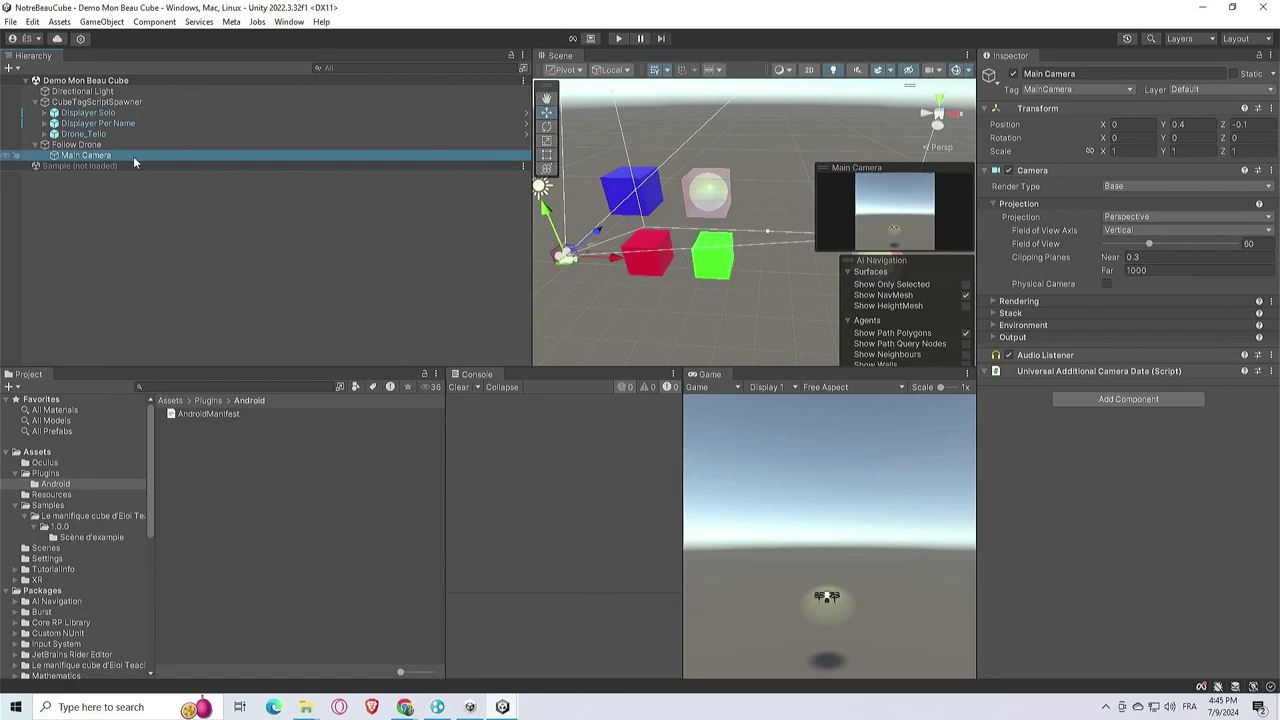
left_click(116, 192)
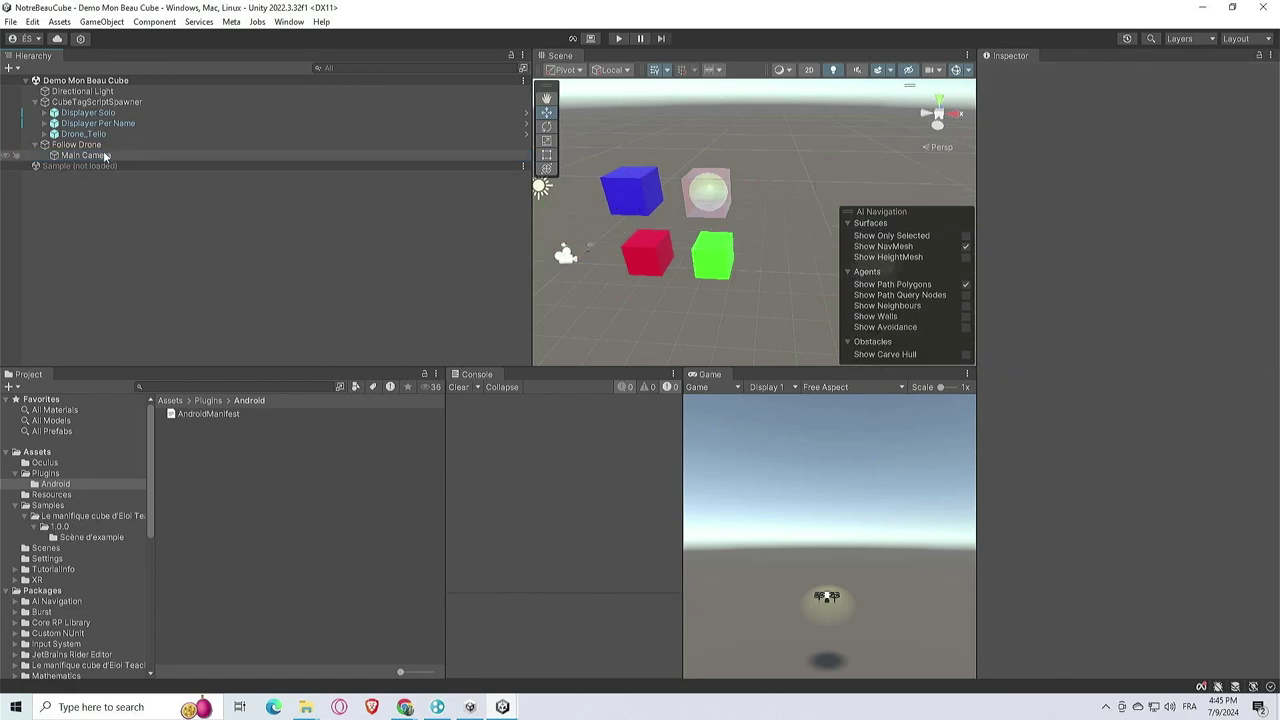
left_click(108, 146)
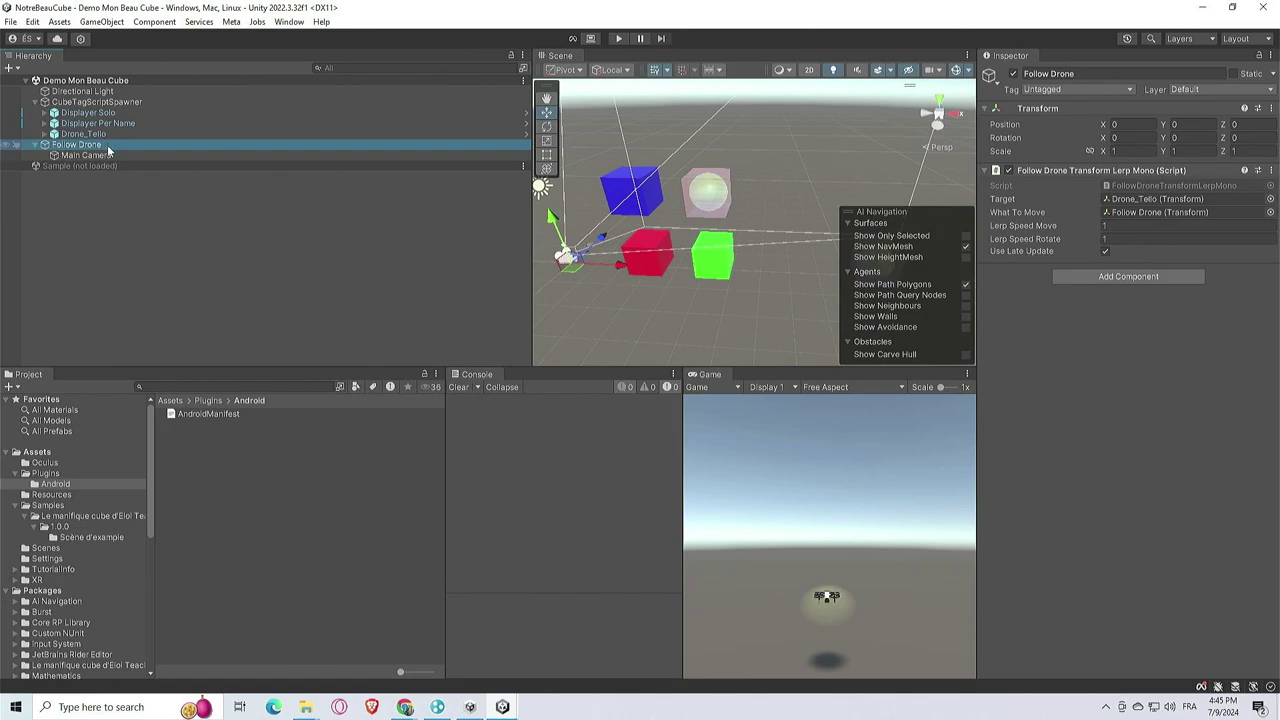
left_click(1014, 74)
left_click(113, 202)
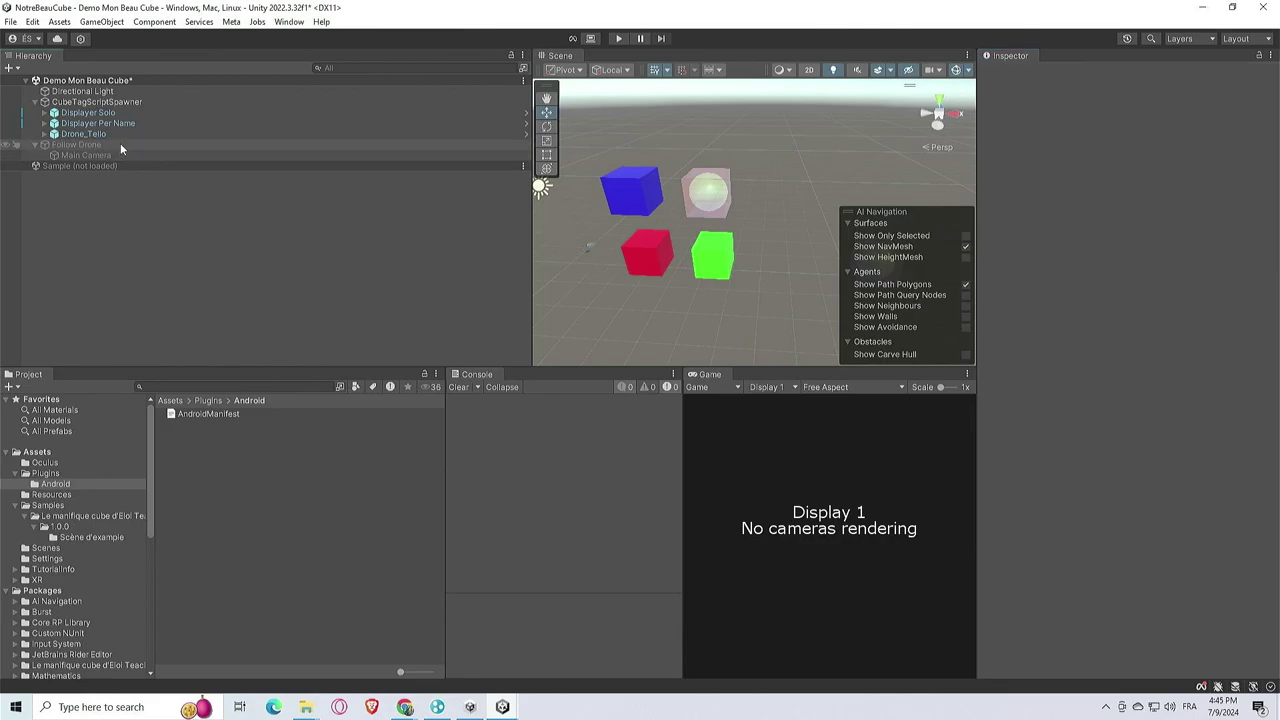
Add the Camera Rig block from Meta's Building Blocks to the scene and expand its TrackingSpace anchors
left_click(237, 23)
mouse_move(251, 51)
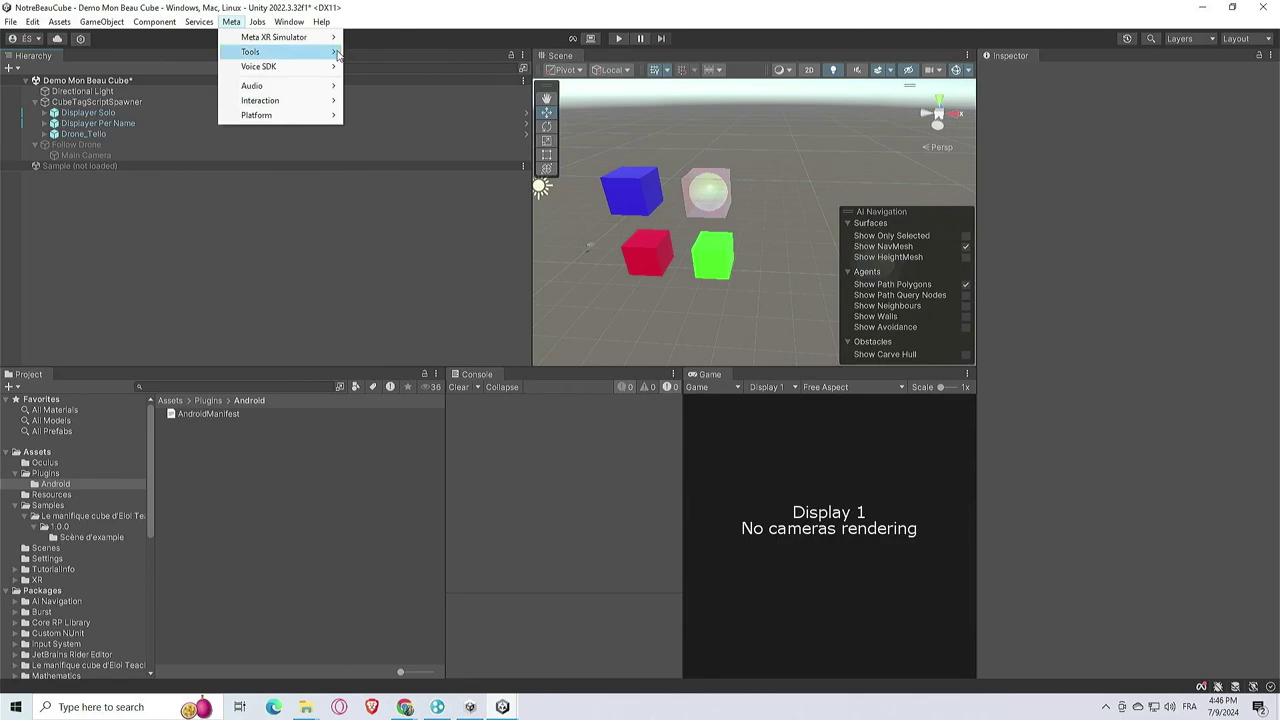
left_click(389, 66)
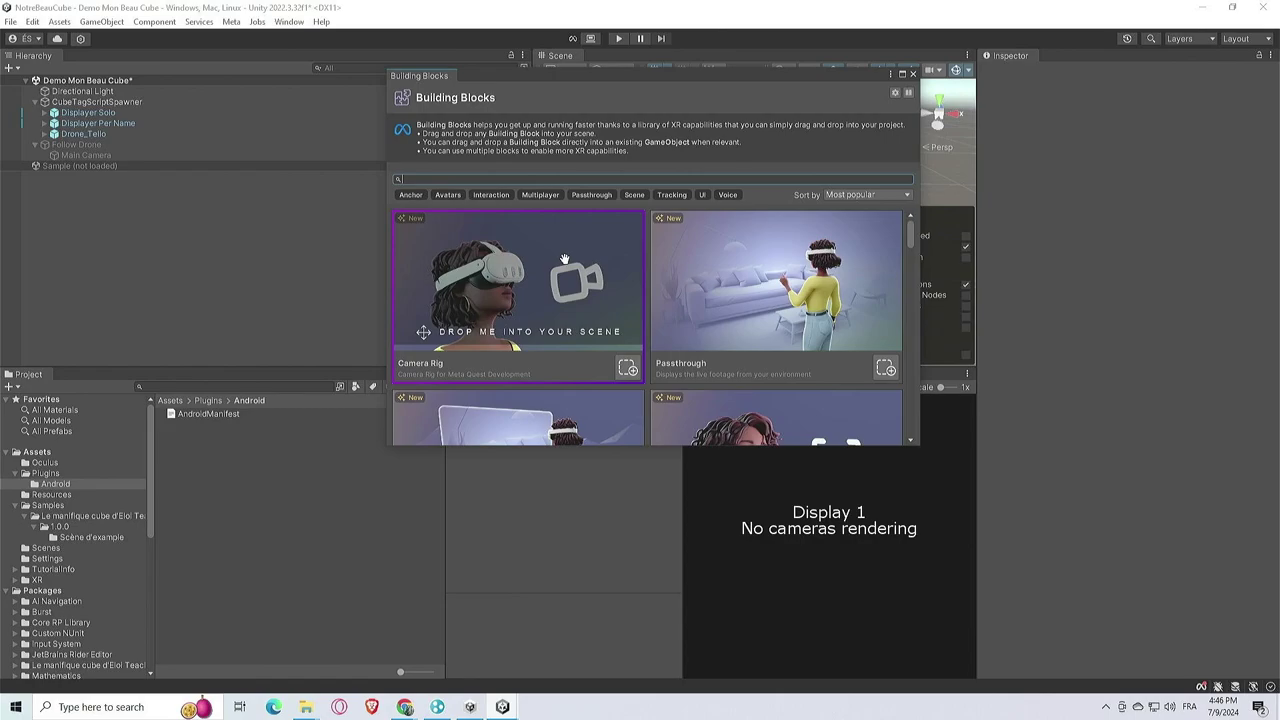
scroll(548, 264, "down", 1)
scroll(545, 263, "up", 1)
left_click_drag(545, 297, 186, 261)
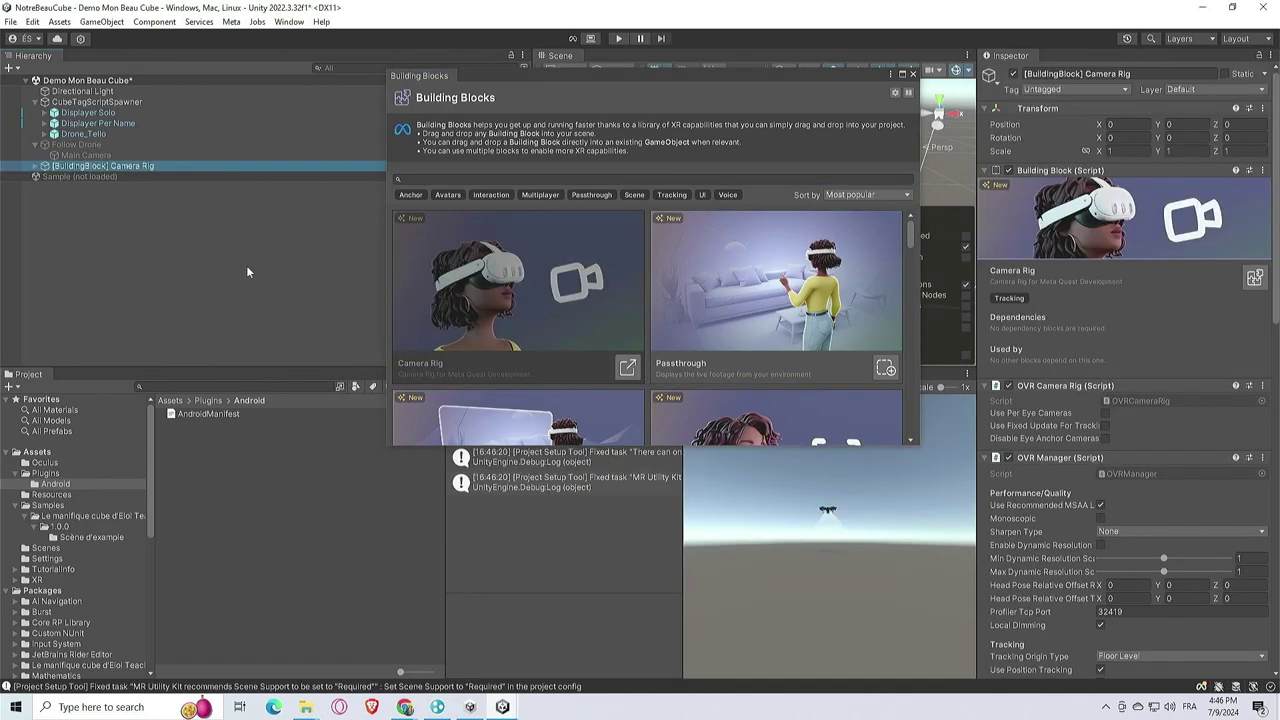
left_click(36, 166)
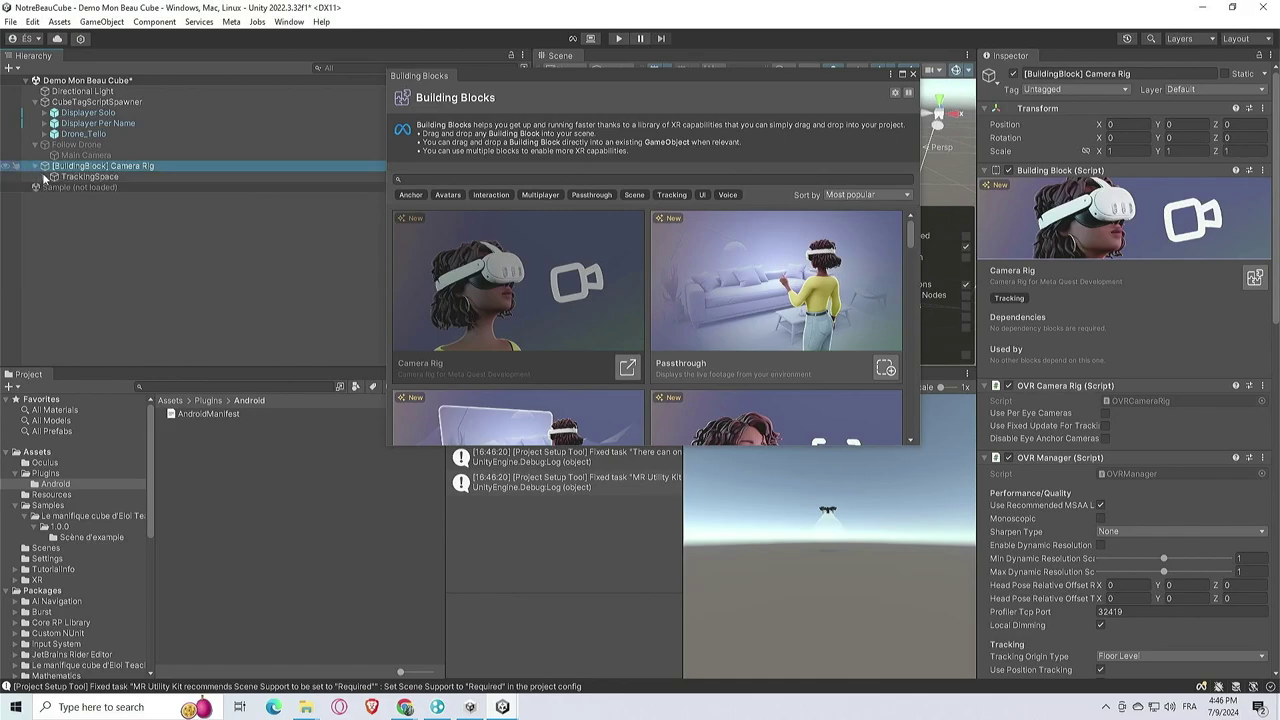
left_click(44, 177)
Enlarge the Building Blocks window and add the Controller Tracking and Hand Tracking blocks to the scene
scroll(684, 249, "down", 2)
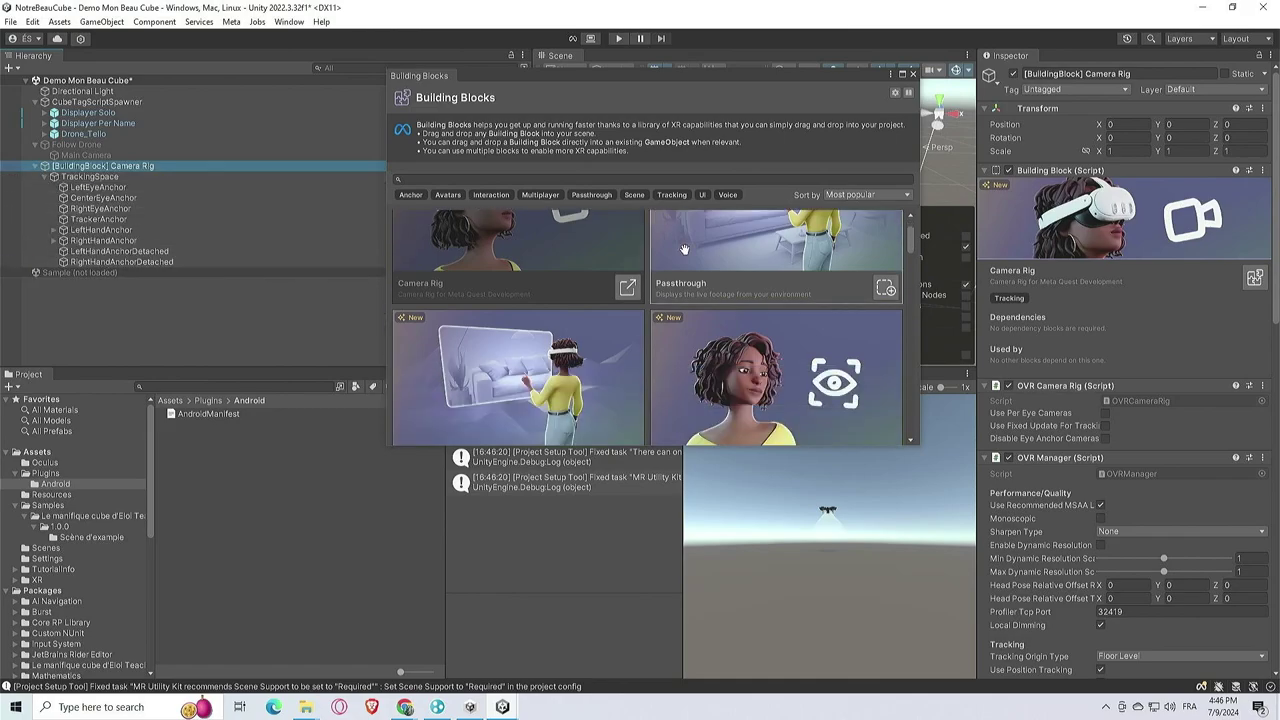
scroll(684, 249, "down", 2)
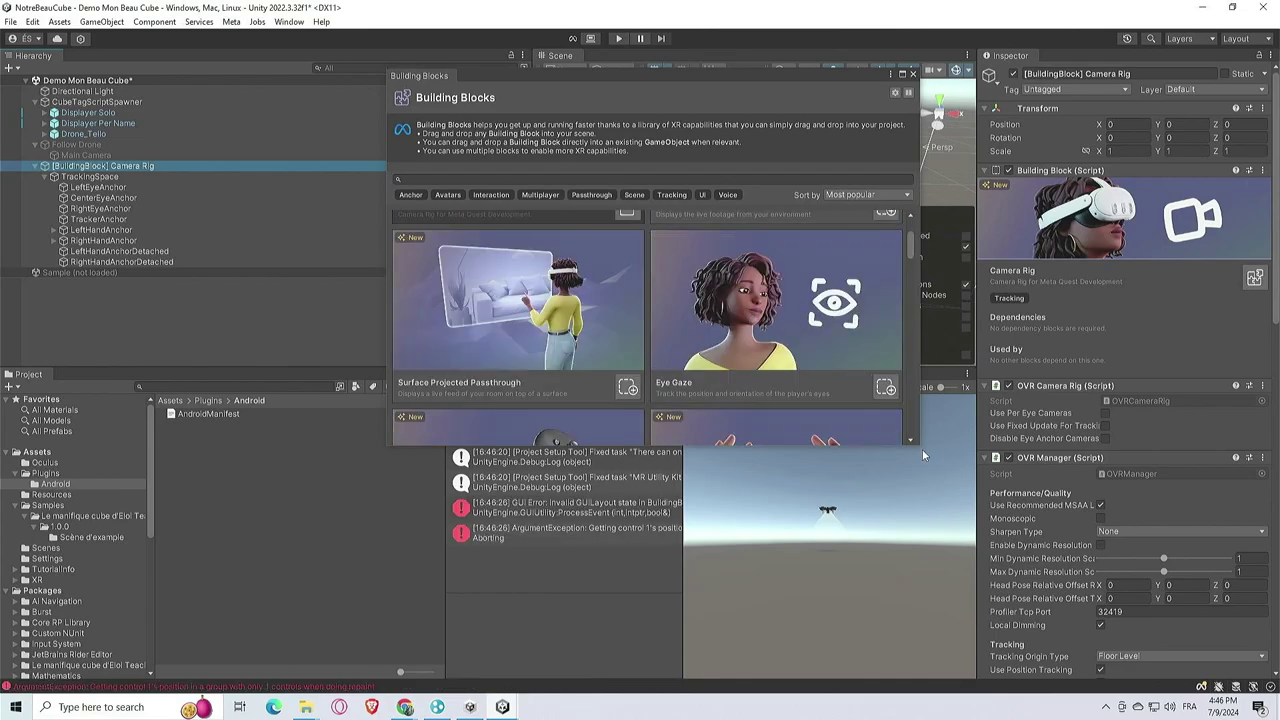
left_click_drag(922, 449, 1134, 599)
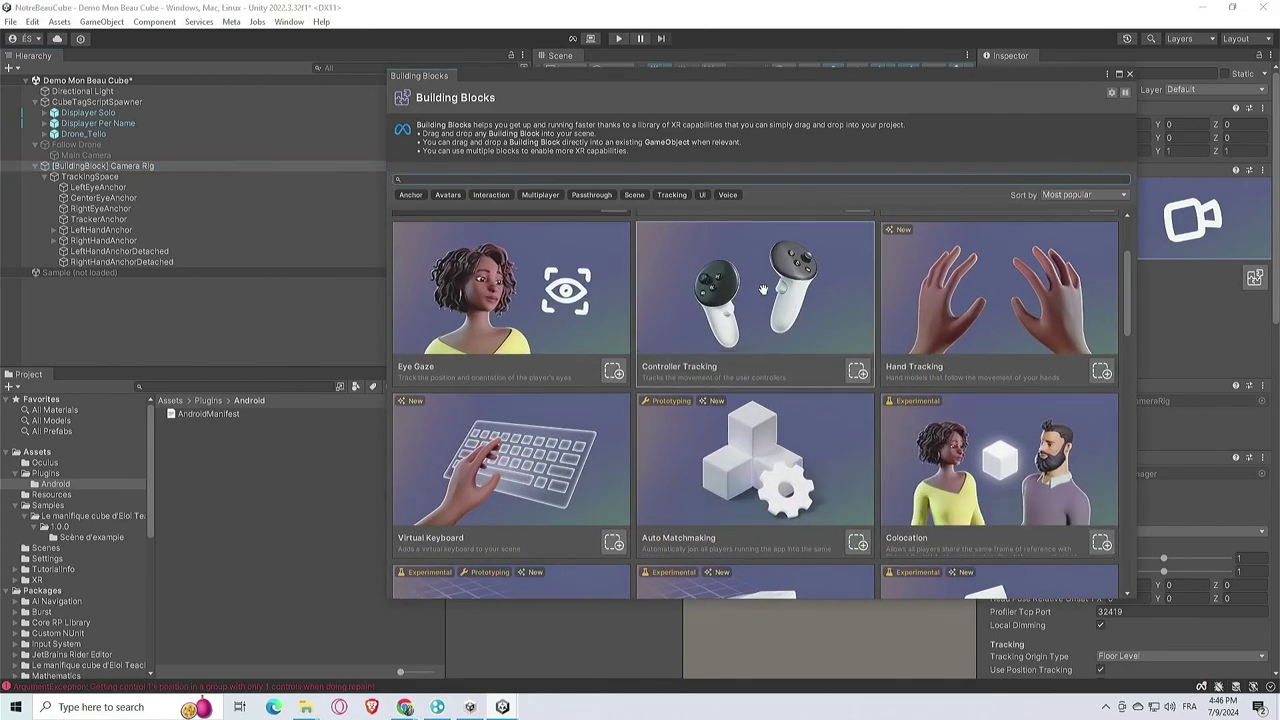
left_click_drag(763, 290, 170, 320)
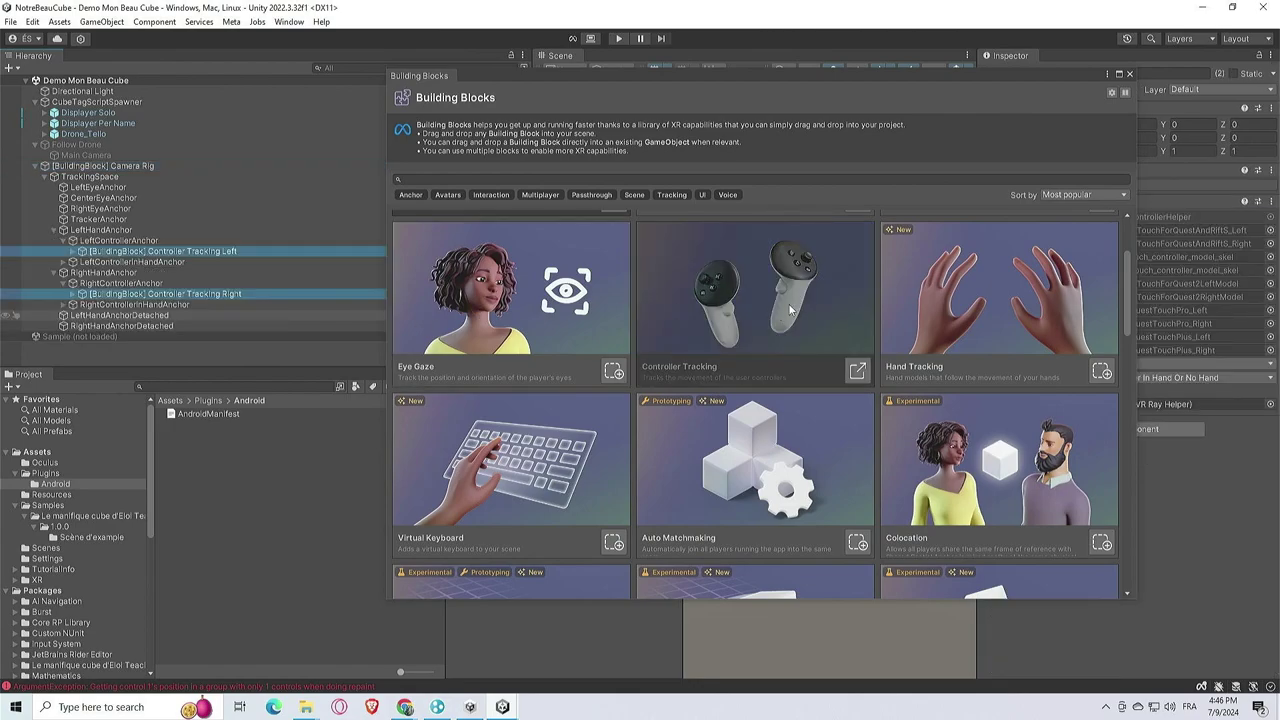
left_click_drag(938, 299, 137, 157)
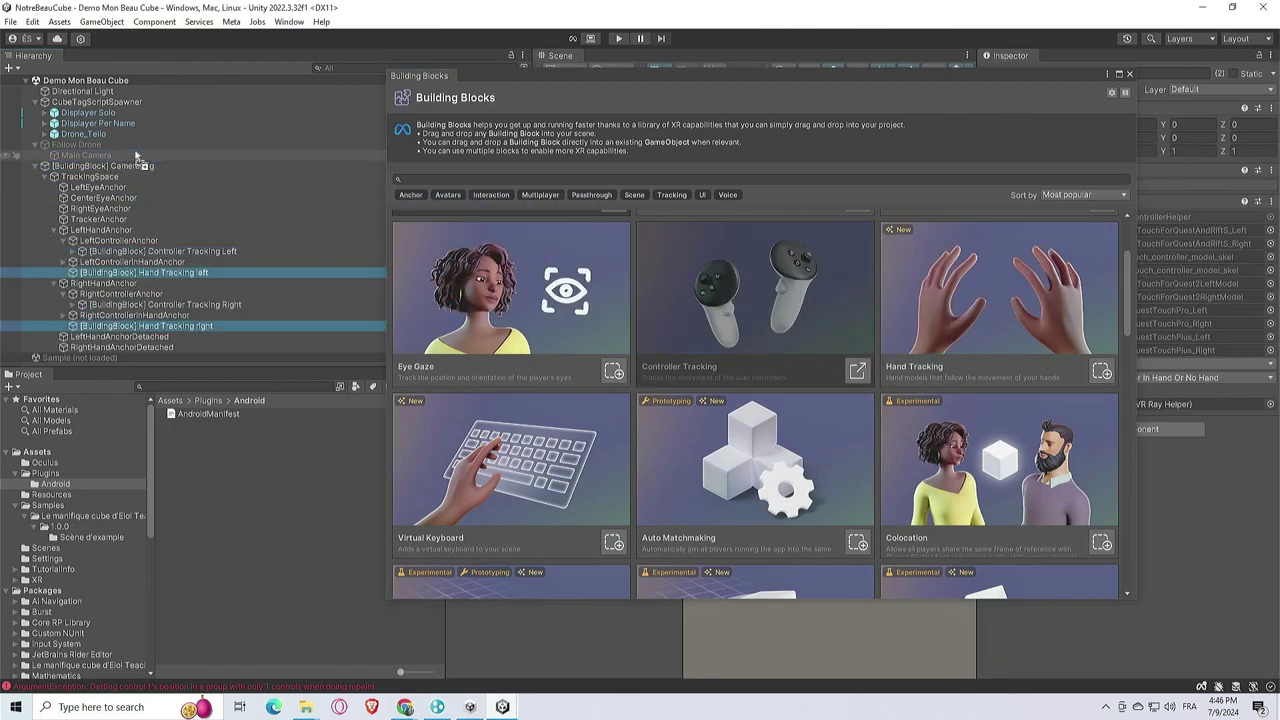
Look through the remaining Building Blocks, covering interaction, multiplayer, scene, spatial anchor and virtual hand blocks
scroll(825, 310, "down", 3)
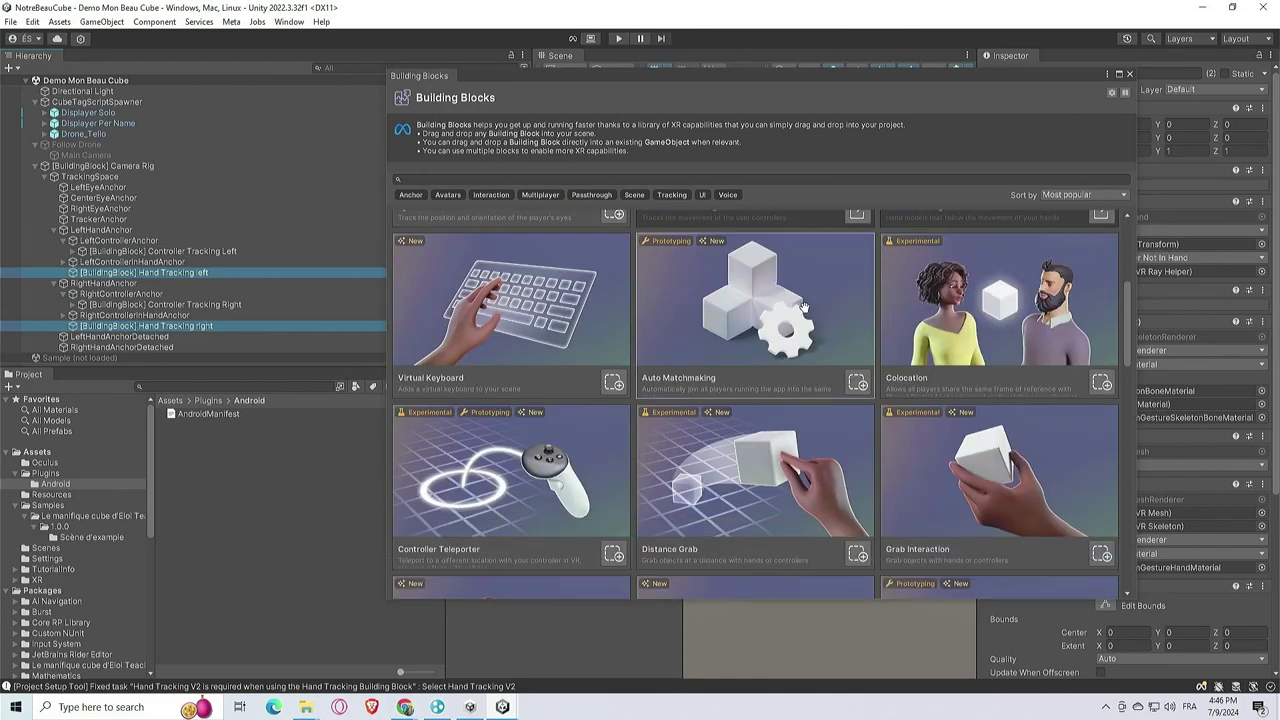
scroll(965, 318, "down", 4)
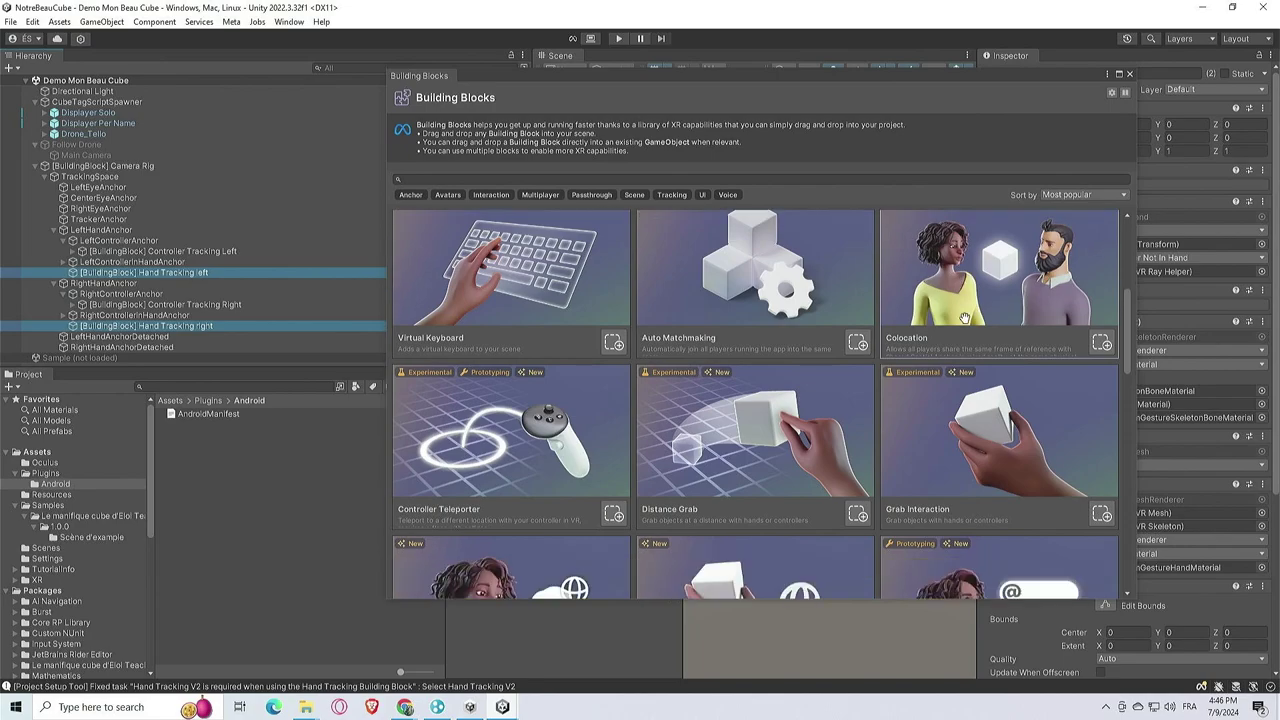
scroll(961, 318, "down", 4)
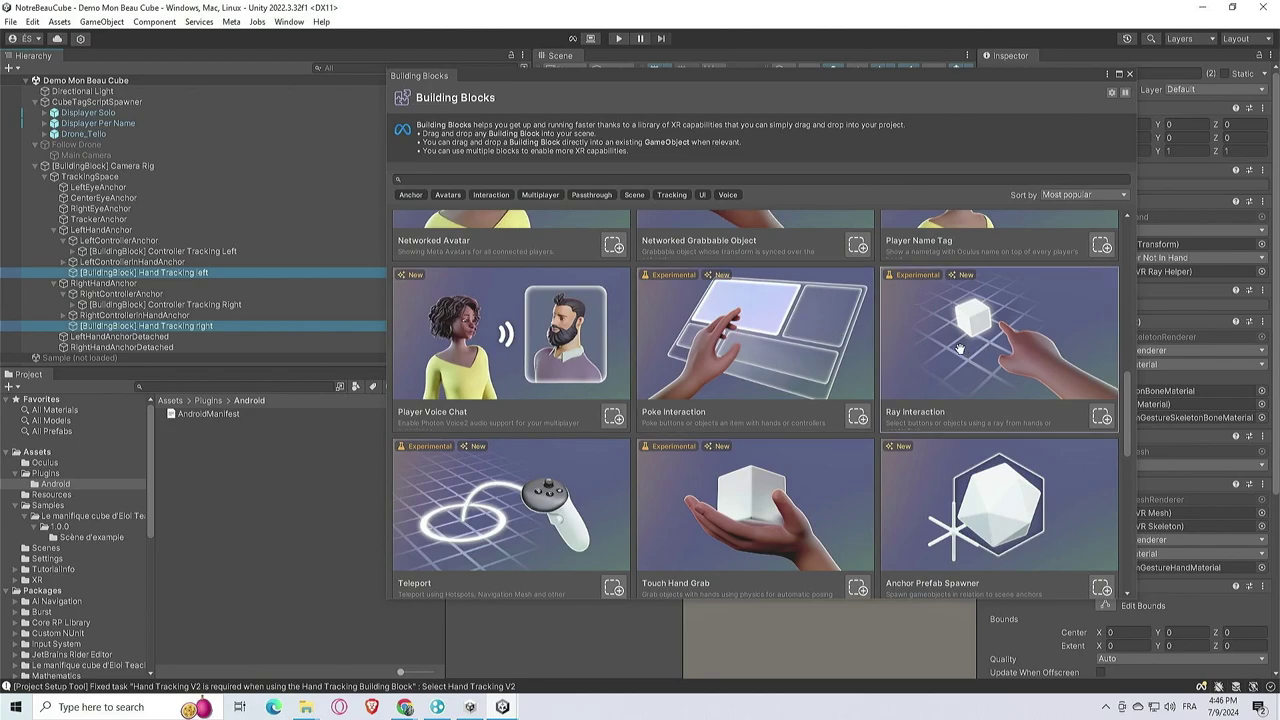
scroll(958, 346, "down", 3)
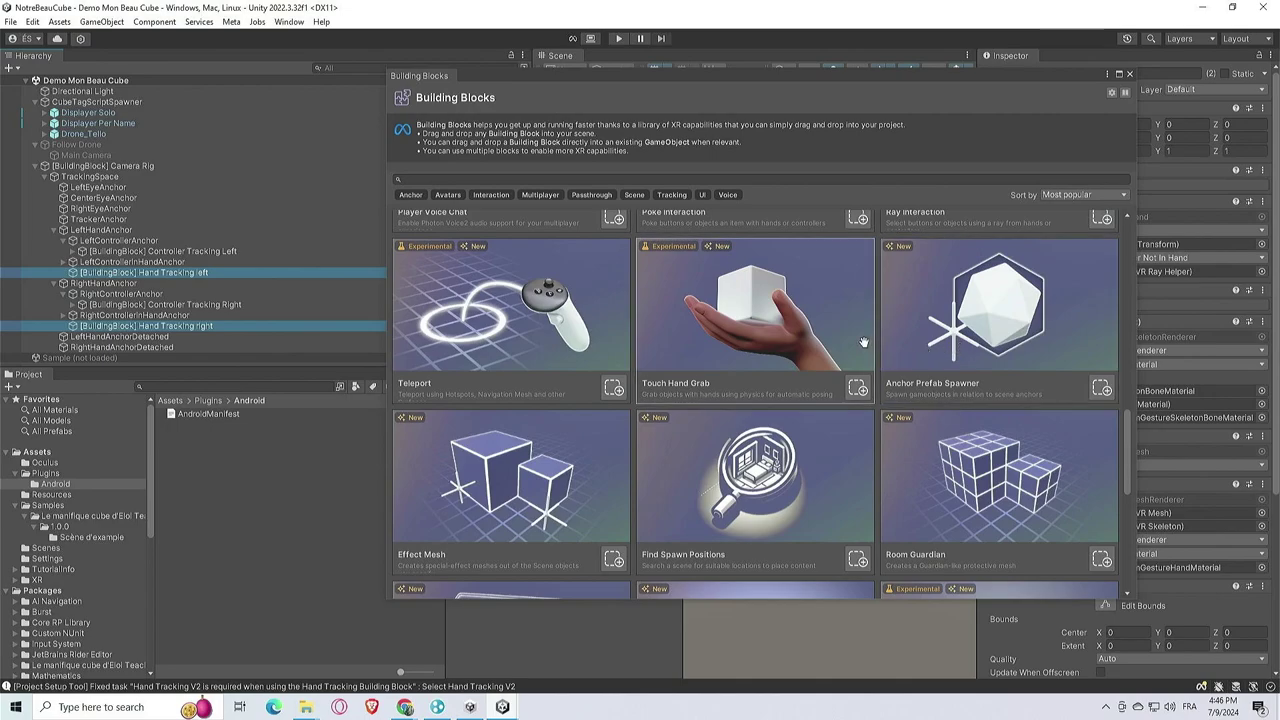
scroll(823, 353, "down", 1)
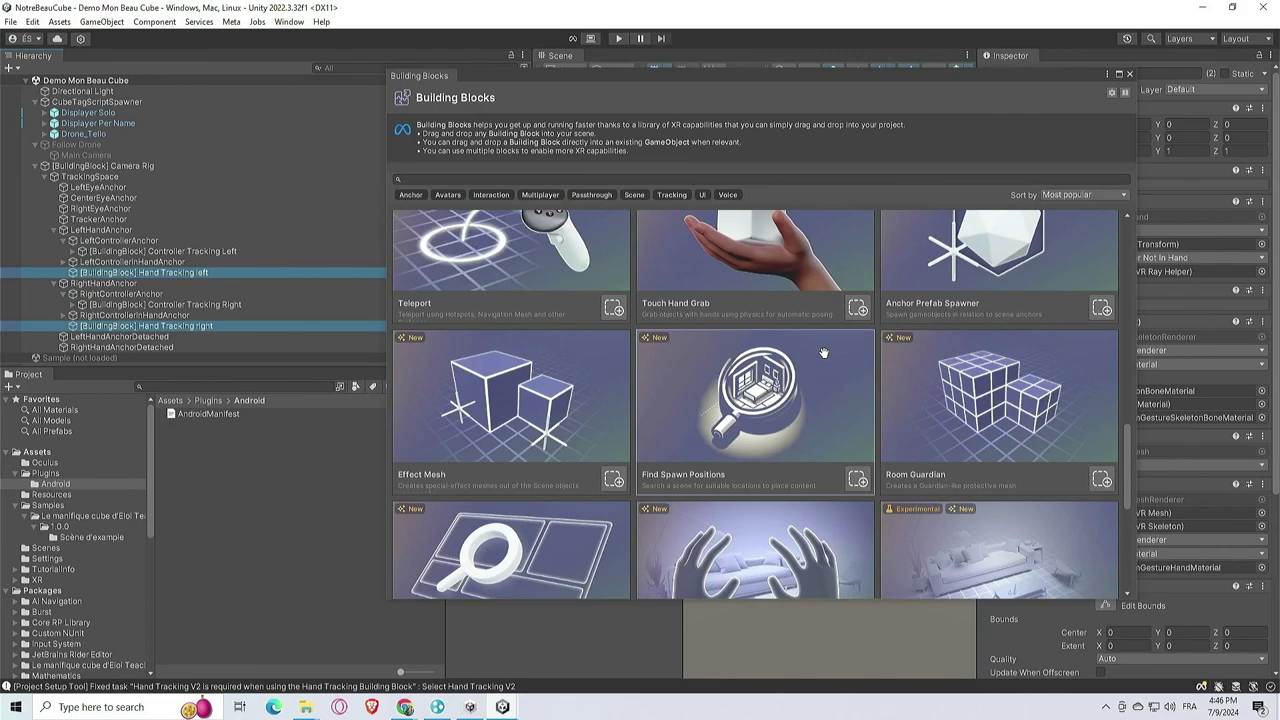
scroll(823, 353, "down", 1)
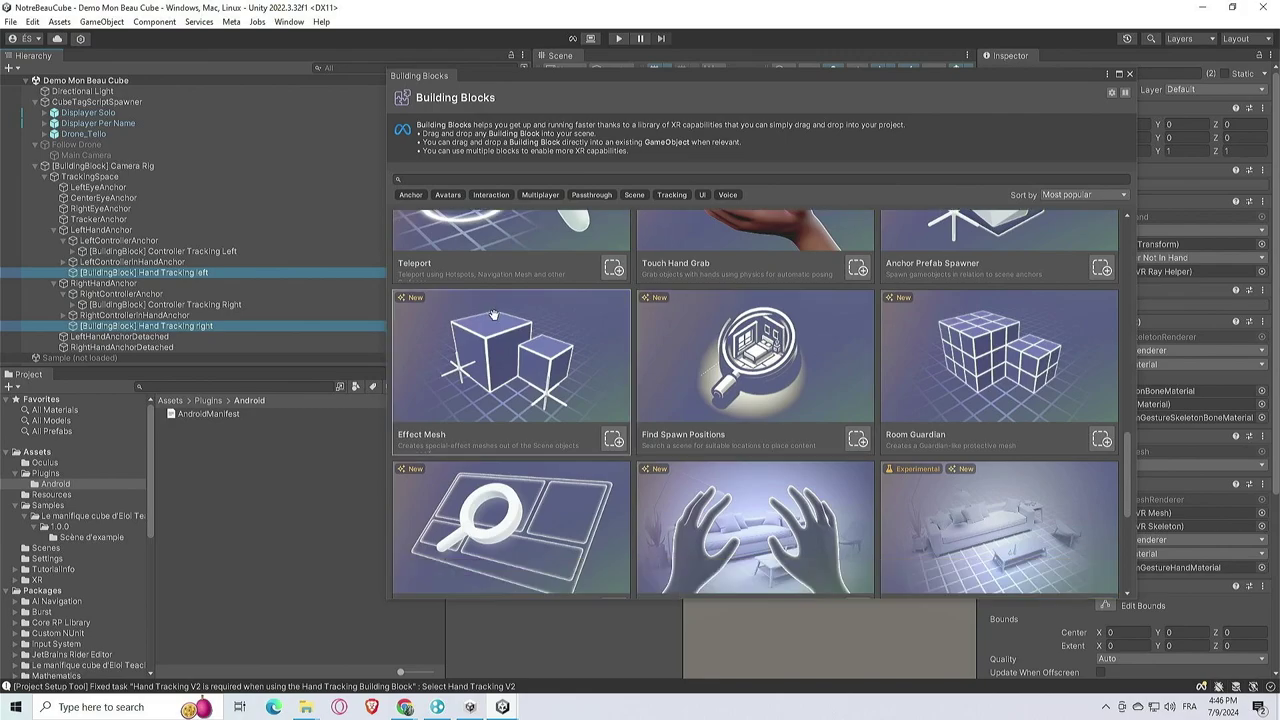
scroll(873, 357, "down", 1)
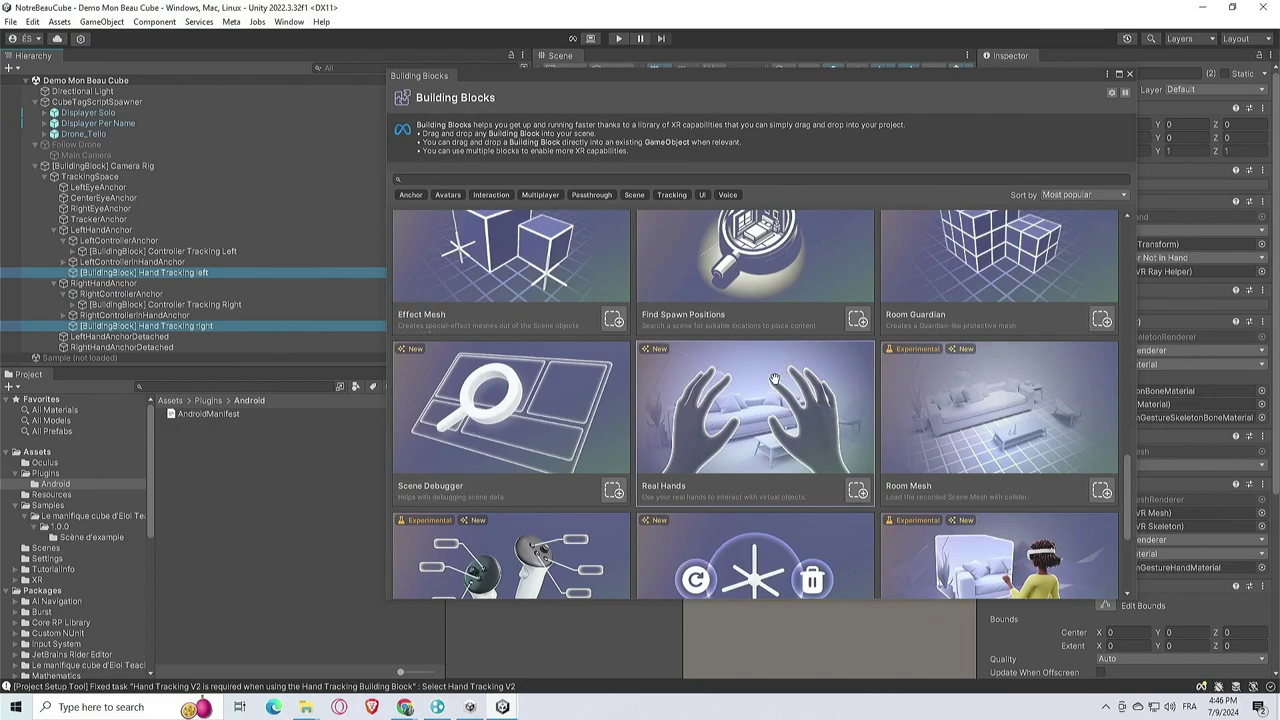
scroll(774, 379, "up", 1)
scroll(775, 384, "down", 1)
mouse_move(897, 498)
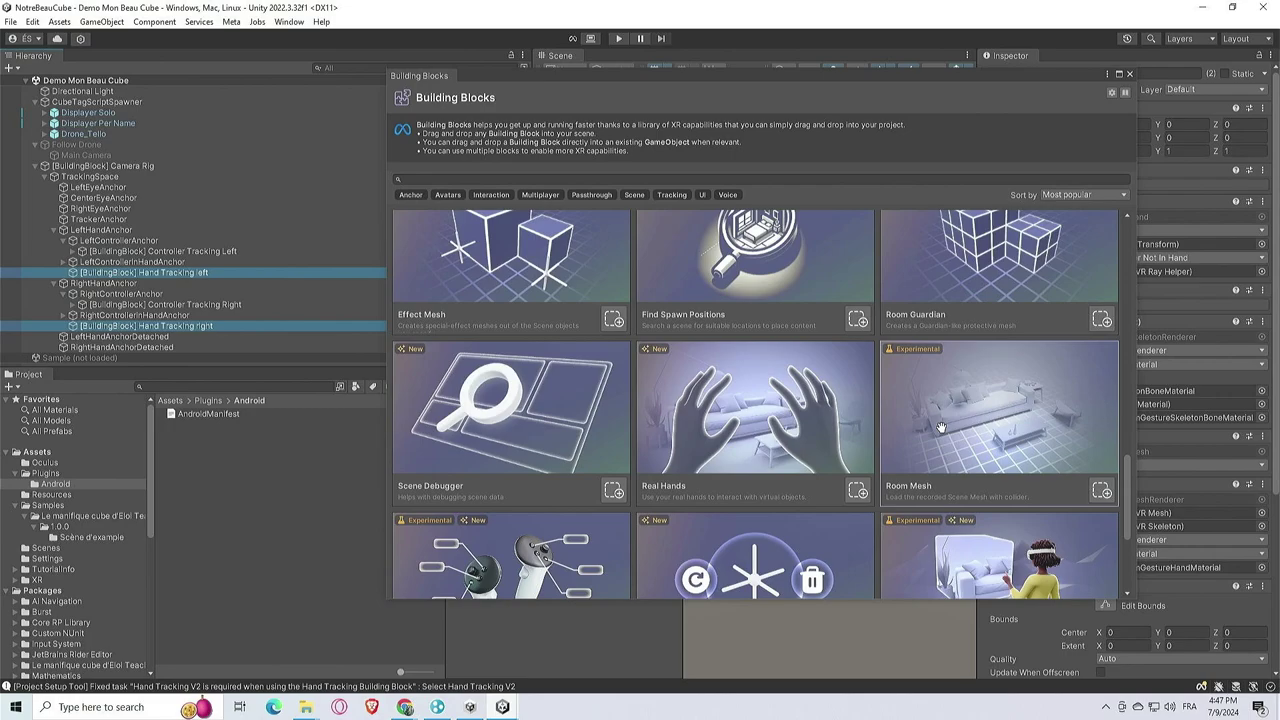
scroll(940, 427, "down", 3)
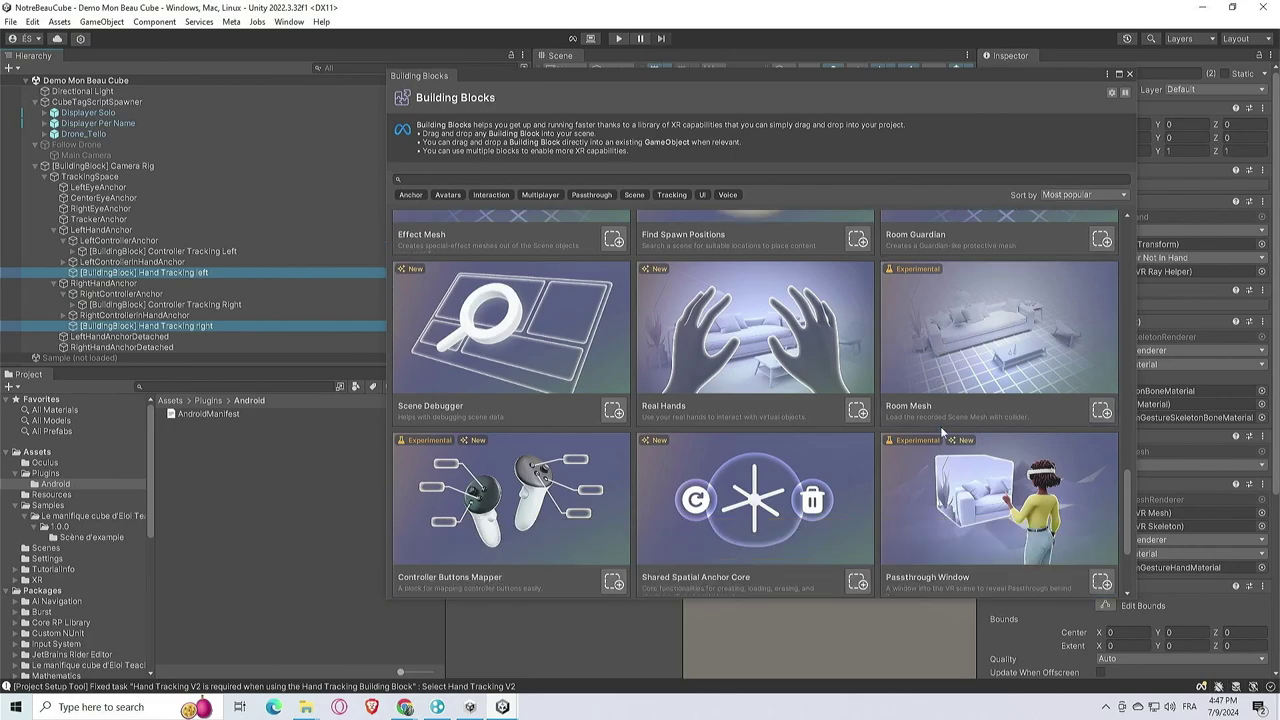
scroll(940, 427, "down", 3)
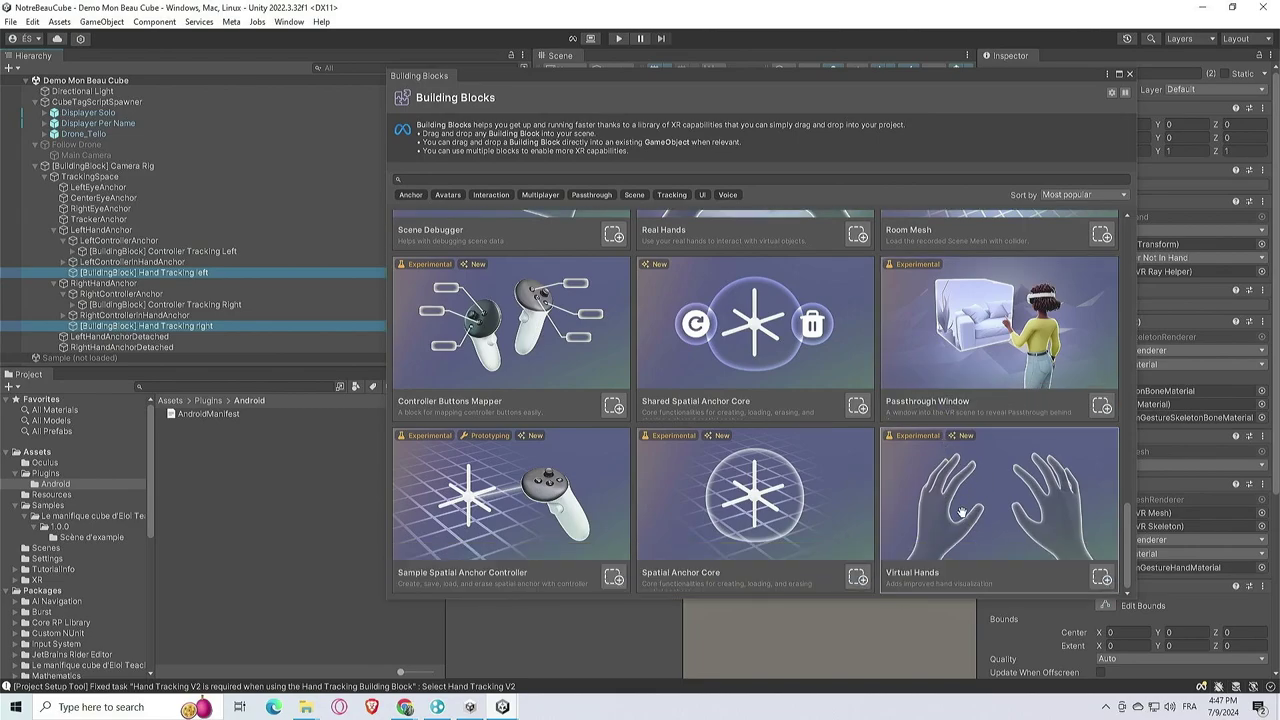
scroll(961, 512, "up", 3)
scroll(961, 512, "up", 3)
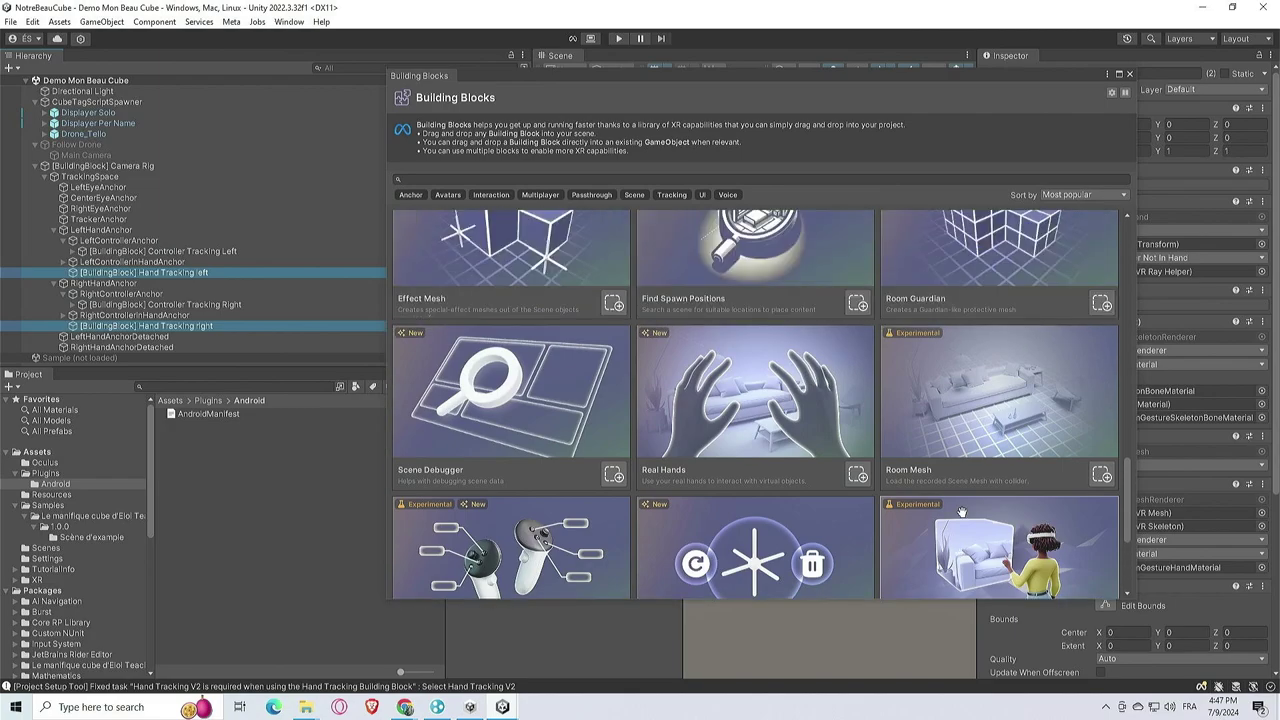
scroll(837, 438, "up", 3)
scroll(837, 438, "up", 8)
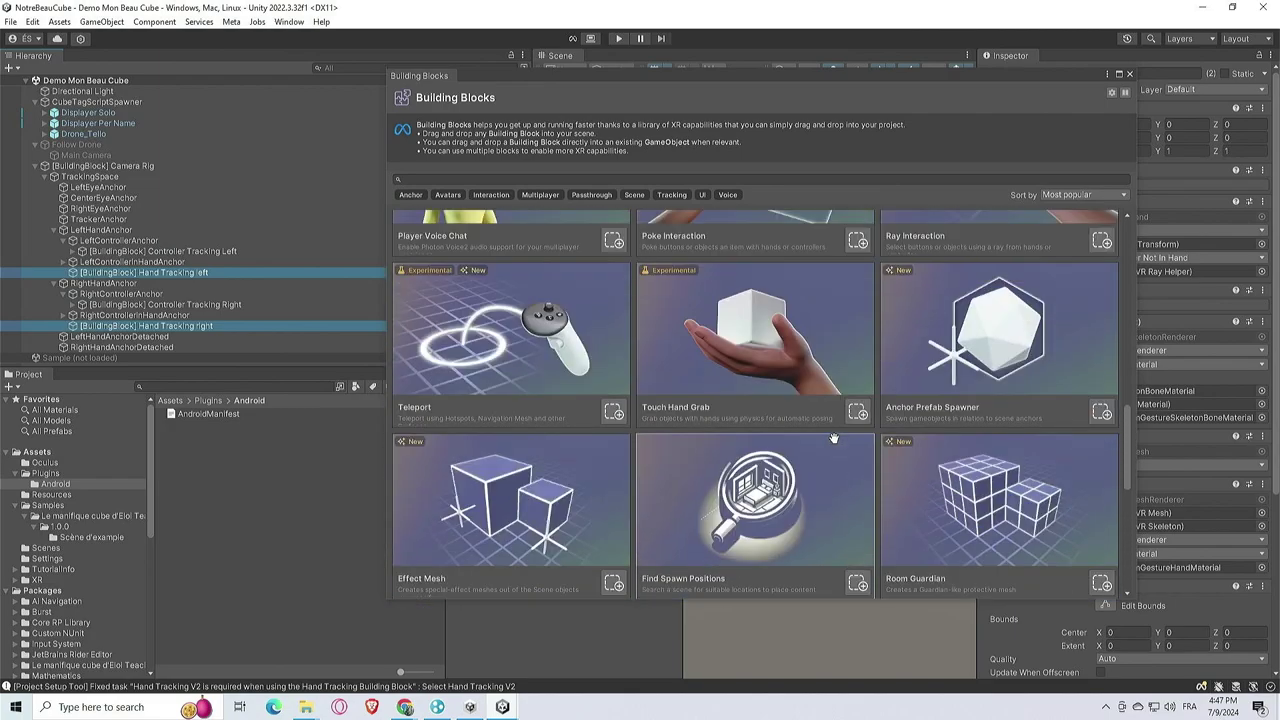
scroll(833, 438, "up", 5)
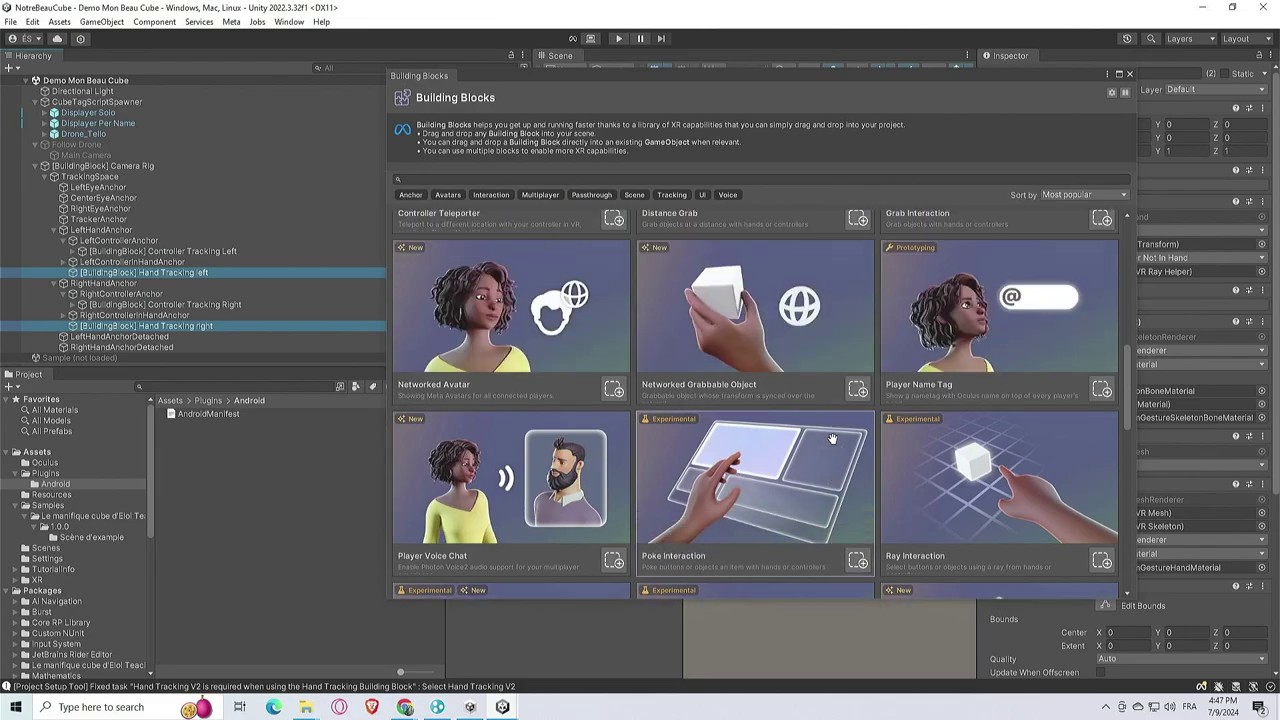
scroll(832, 438, "up", 4)
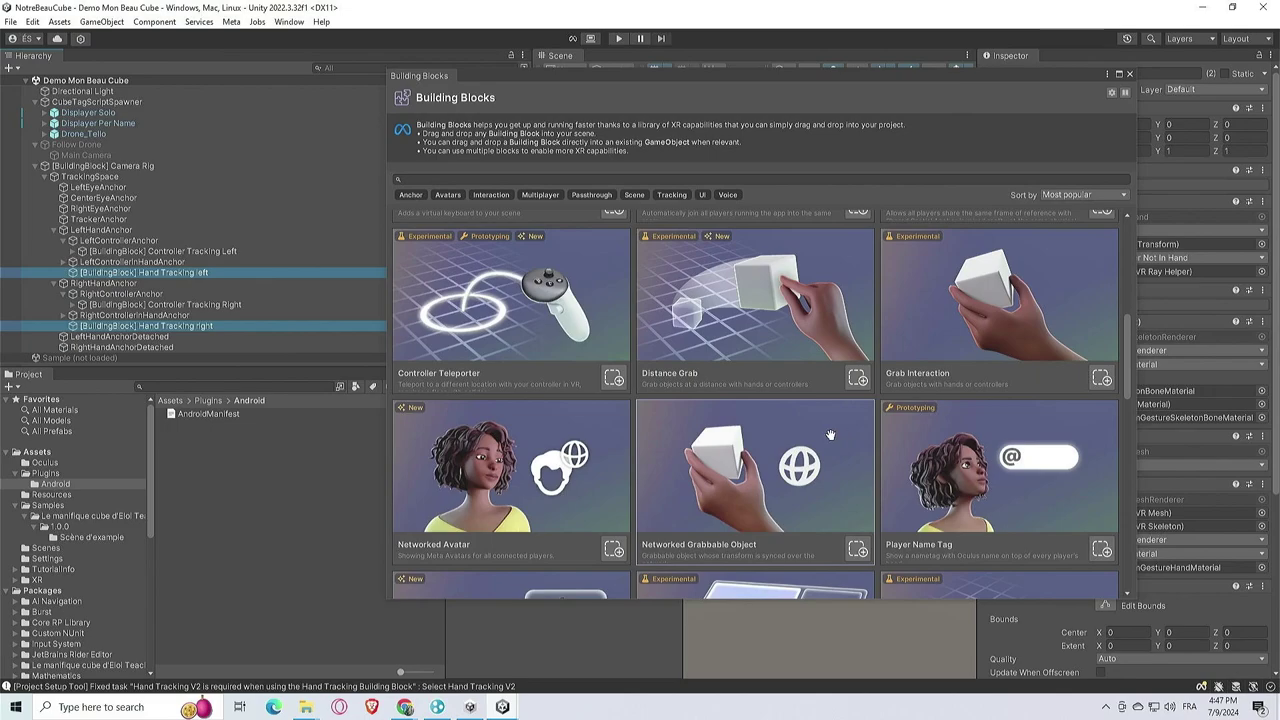
Add the Passthrough block from Meta's Building Blocks to the scene
scroll(830, 435, "up", 8)
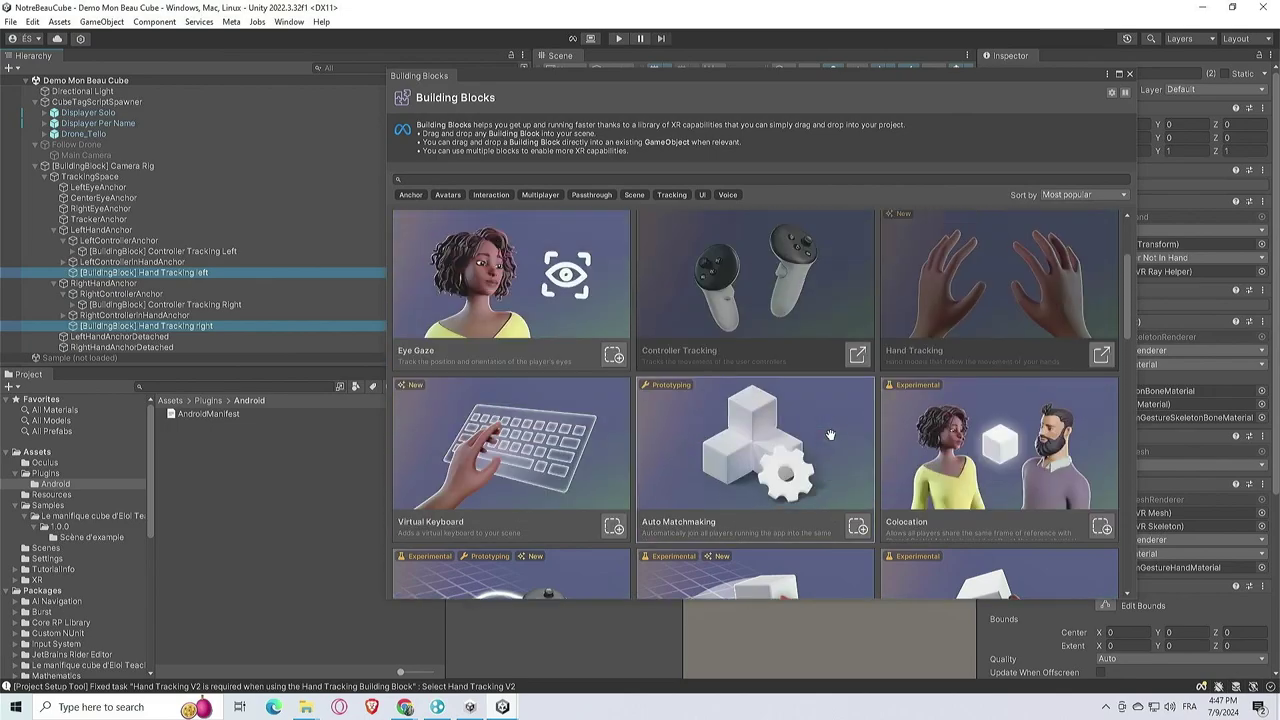
scroll(830, 434, "up", 2)
scroll(830, 434, "up", 3)
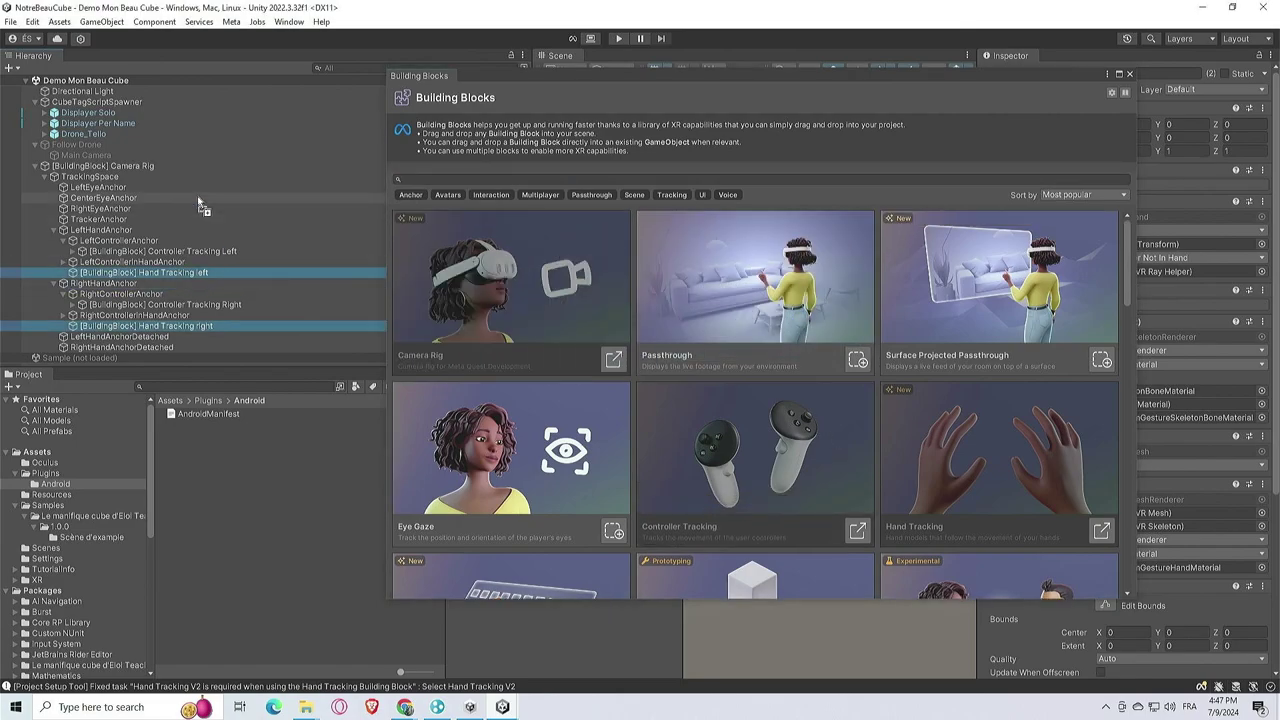
left_click_drag(198, 203, 165, 162)
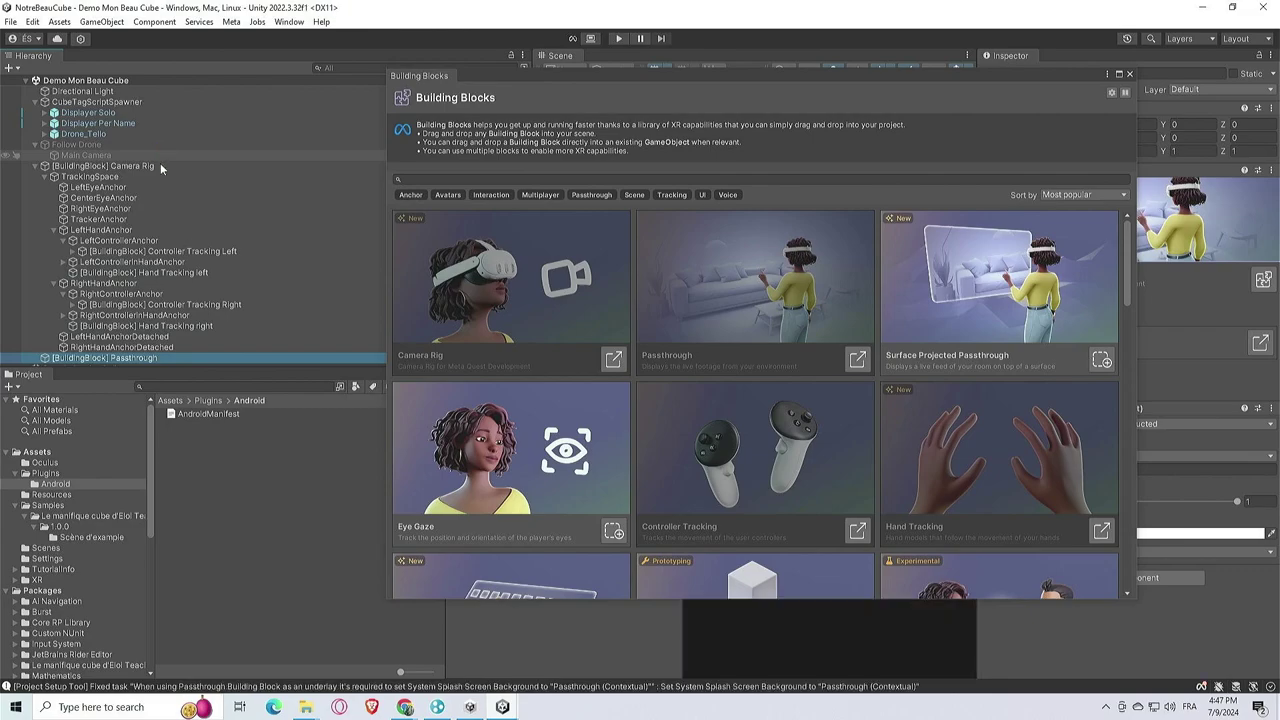
Close the Building Blocks window and clear the console messages
scroll(158, 284, "down", 1)
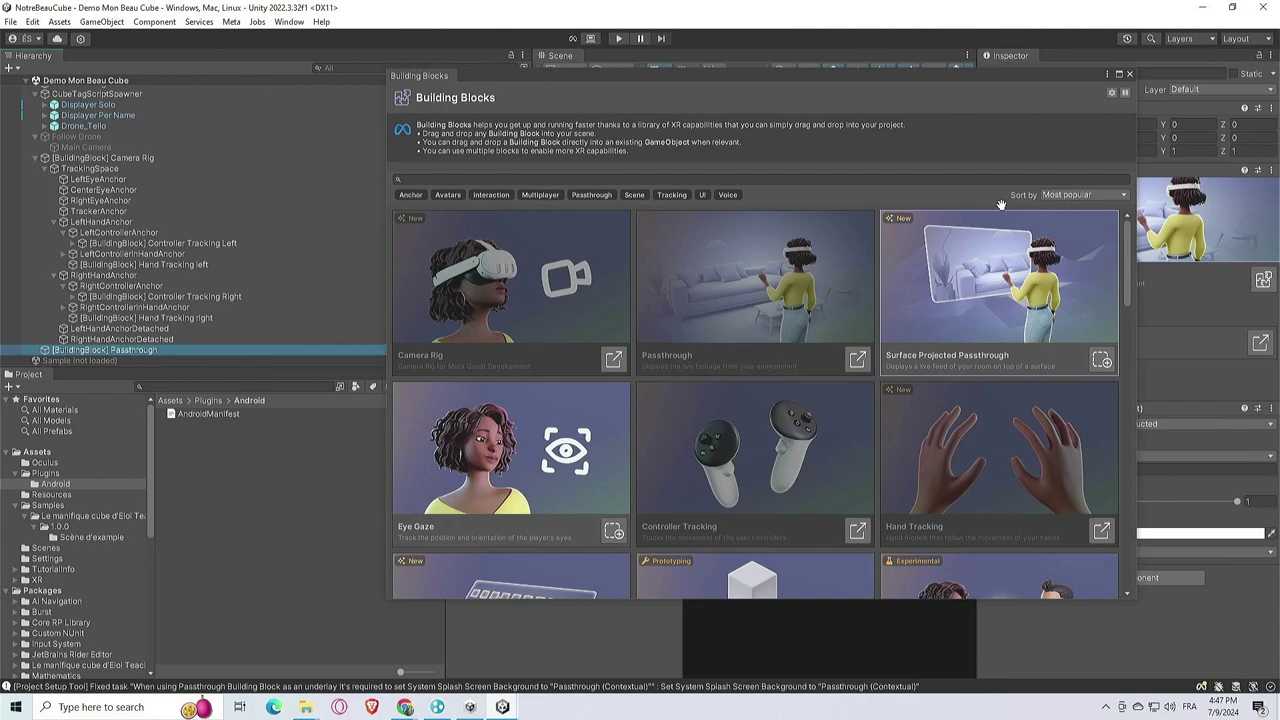
left_click(1130, 74)
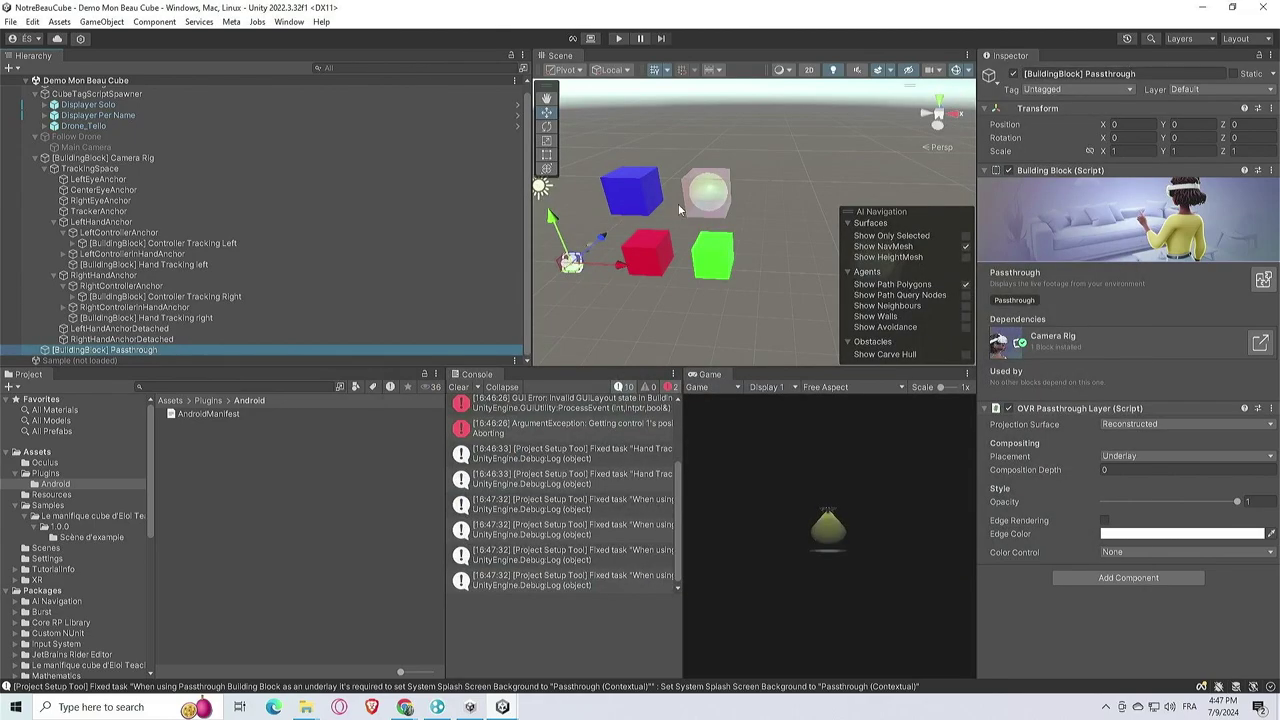
left_click(458, 387)
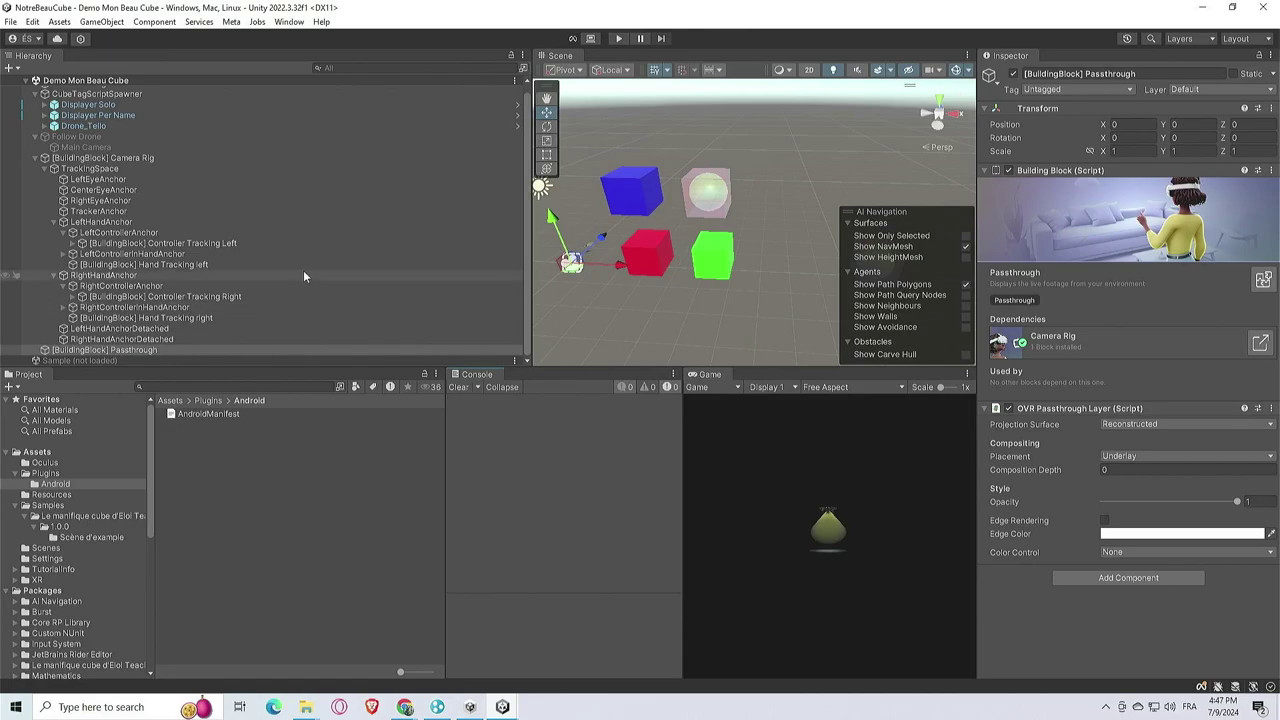
Set Hand Tracking Frequency to MAX in the Quest Features of the Camera Rig's OVR Manager
left_click(110, 158)
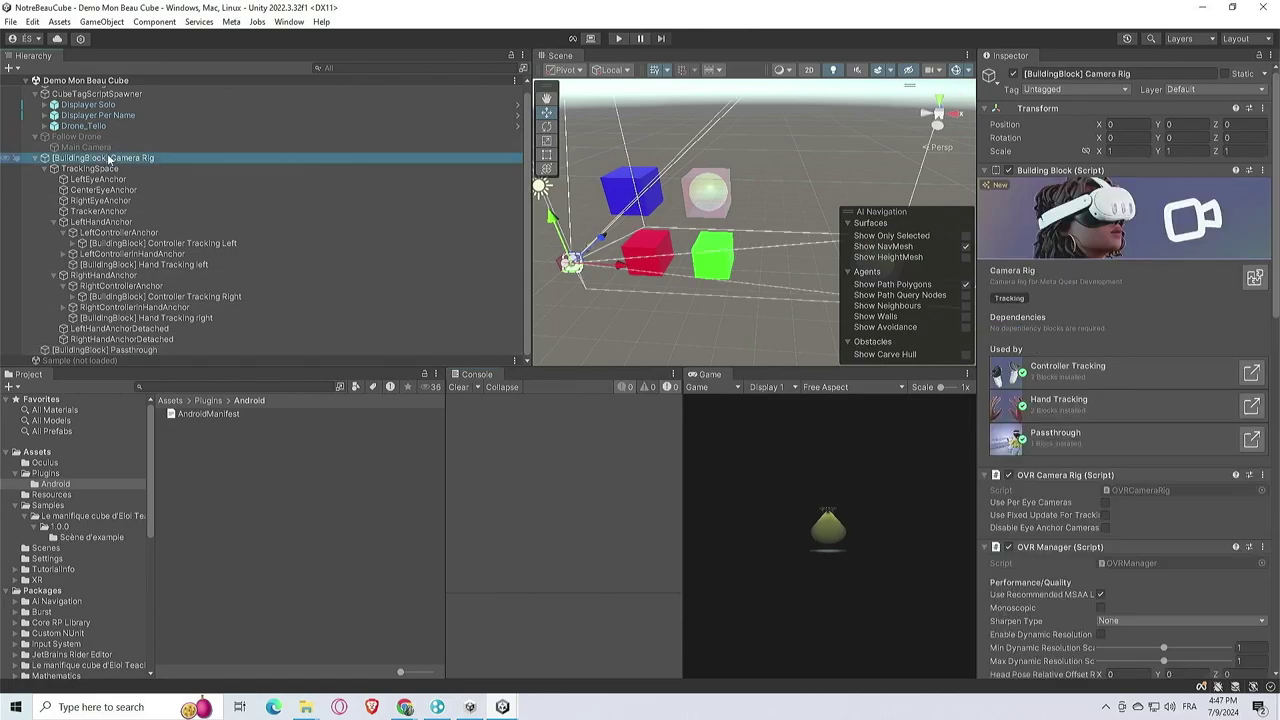
scroll(1113, 403, "down", 5)
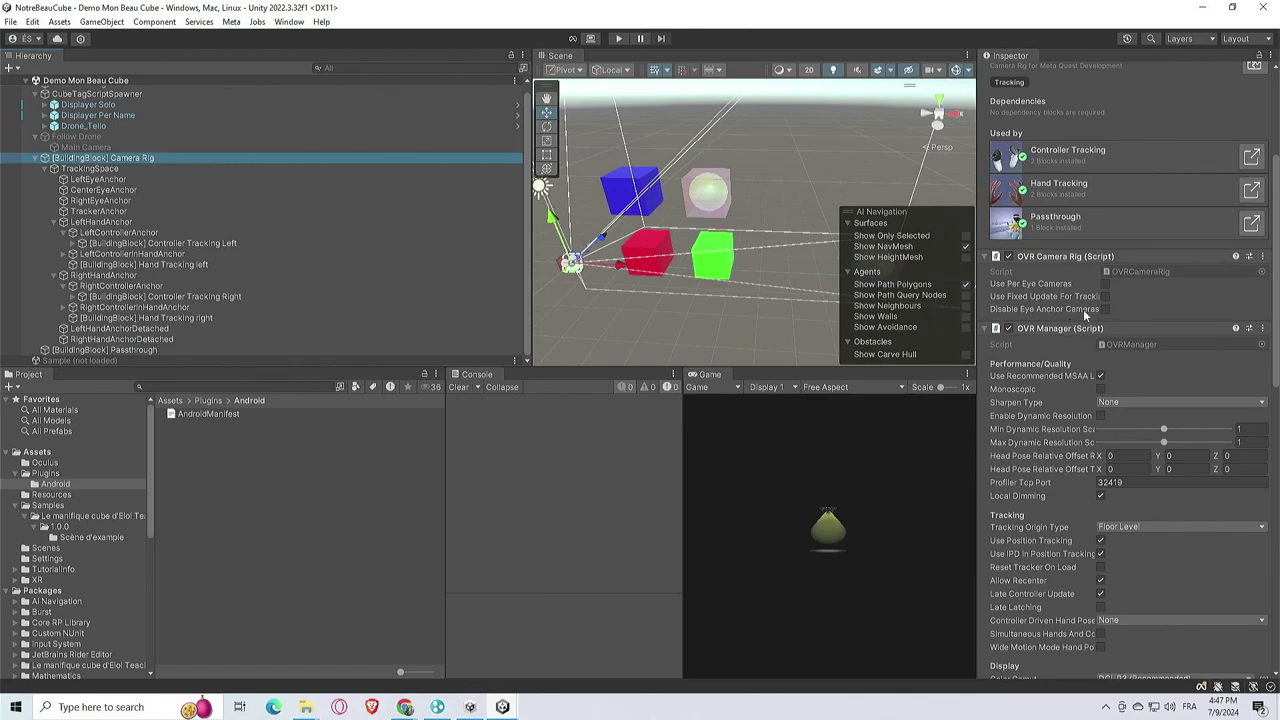
scroll(1099, 365, "down", 3)
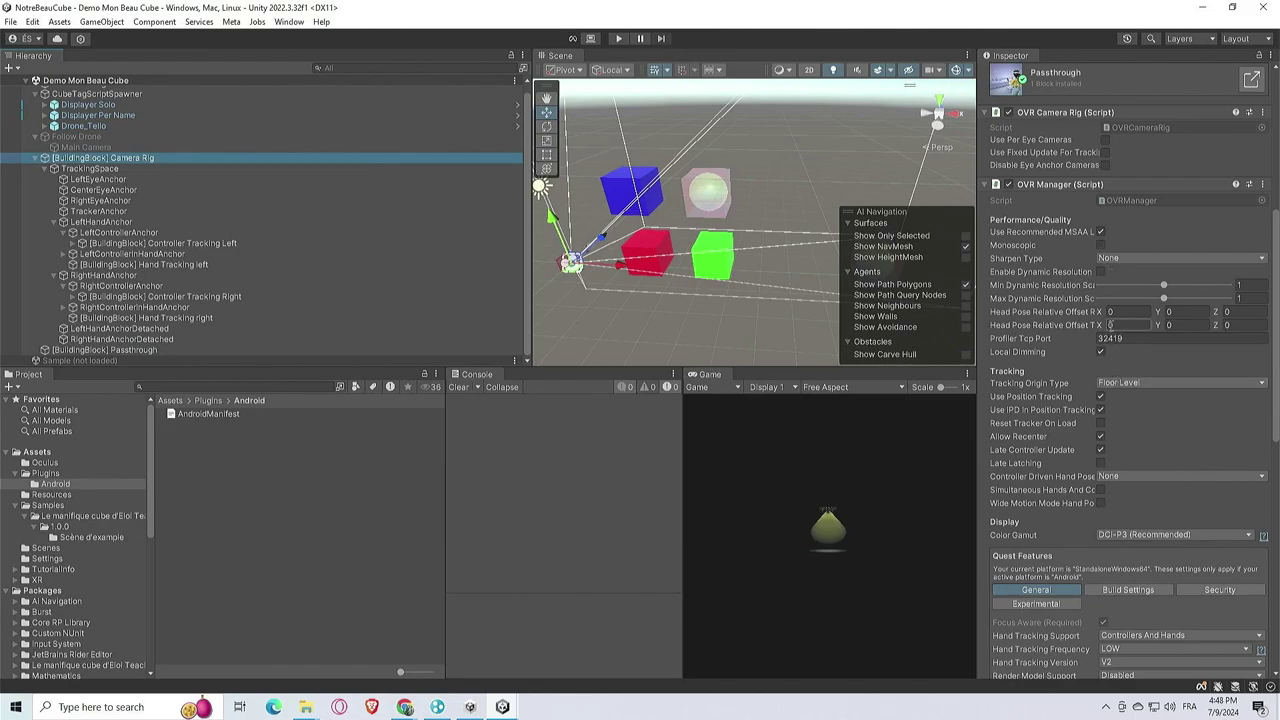
scroll(1110, 412, "down", 2)
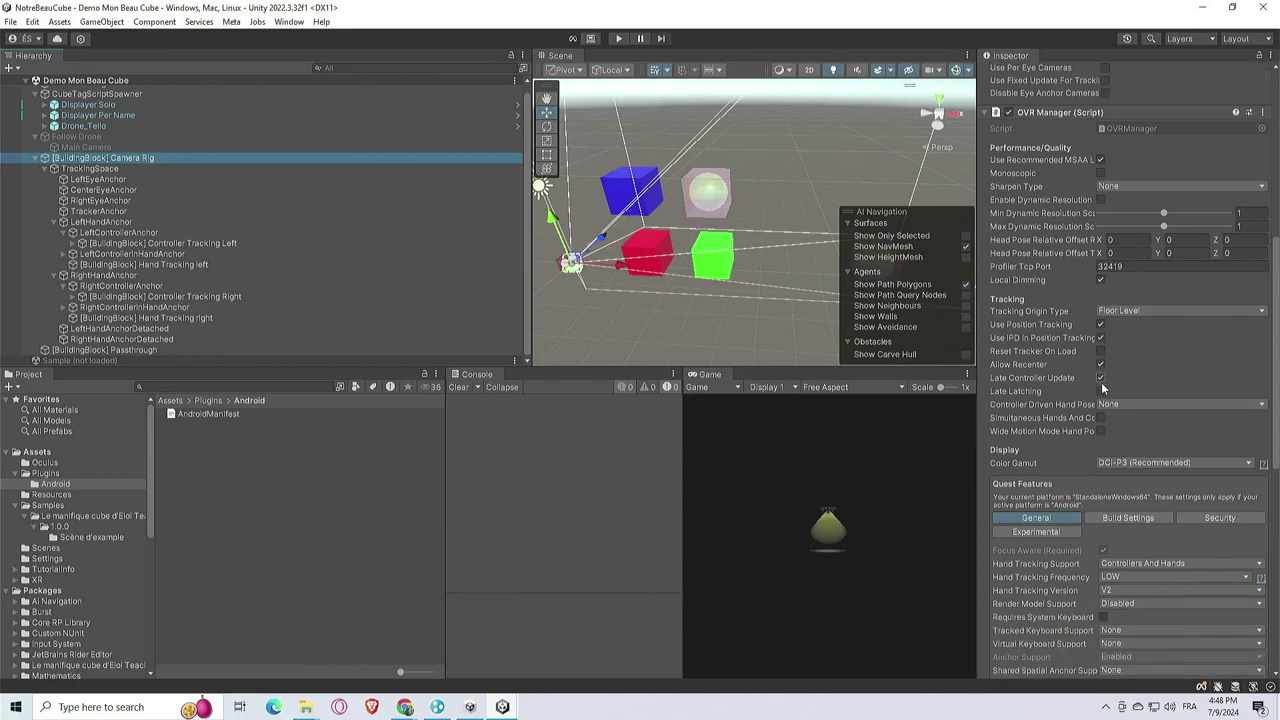
left_click(1100, 378)
scroll(1095, 444, "down", 5)
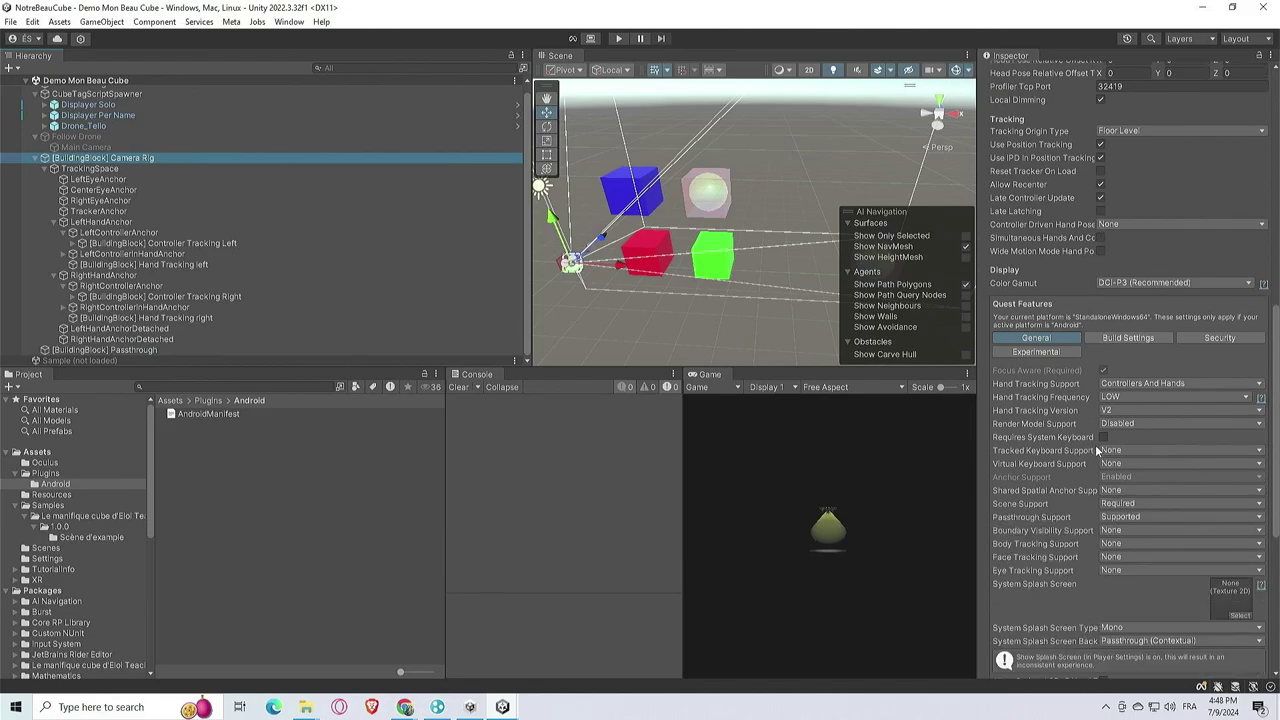
left_click(1117, 398)
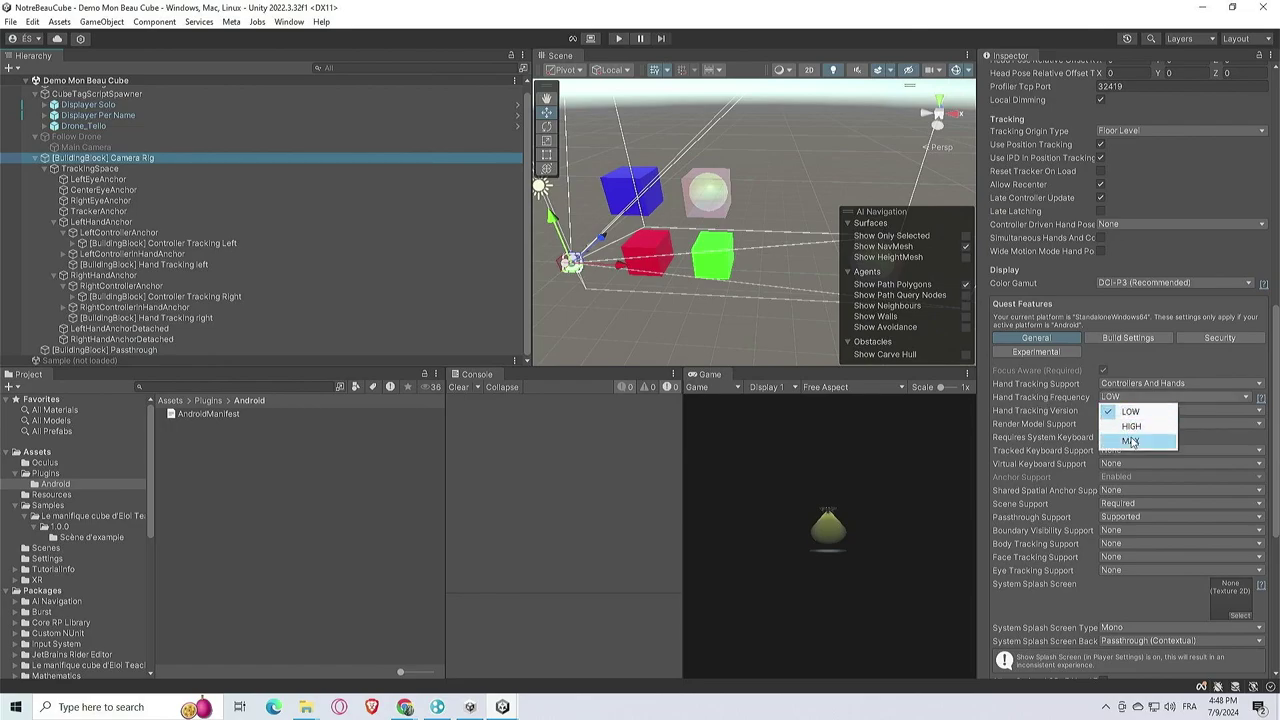
left_click(1117, 424)
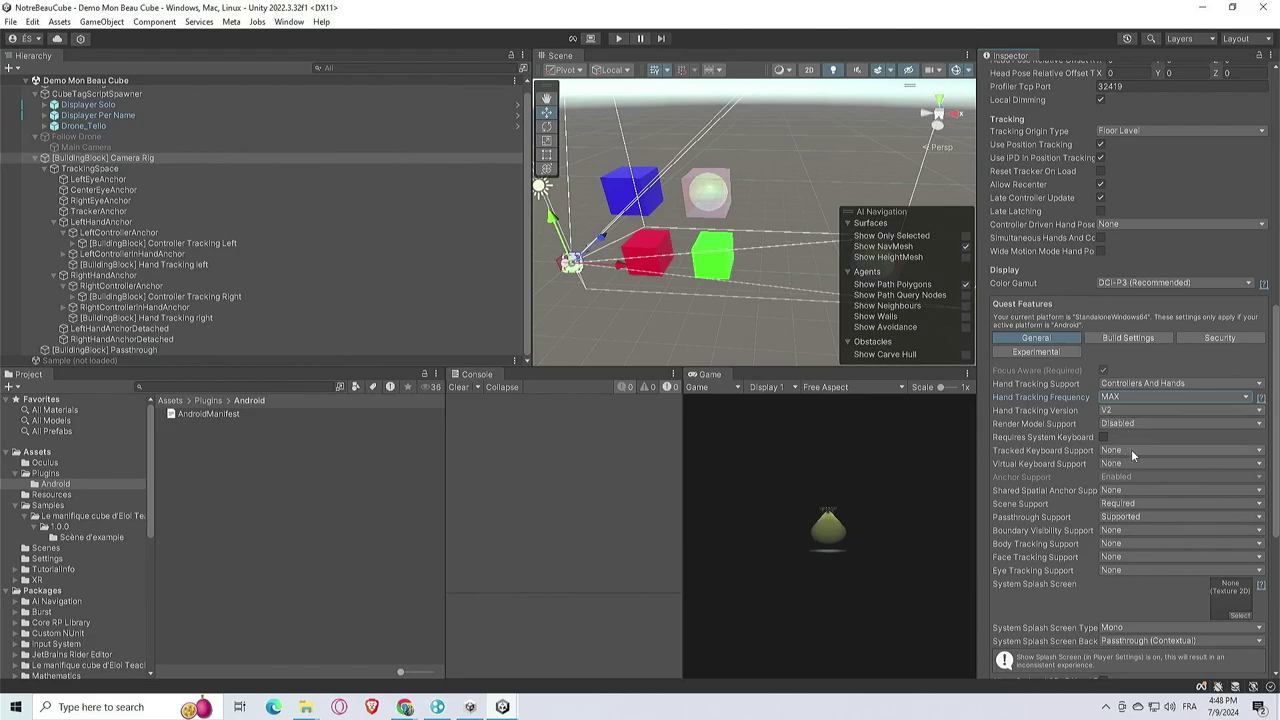
Set Passthrough Support to Required in the Camera Rig's Quest Features and check the remaining OVR Manager settings
scroll(1125, 490, "down", 3)
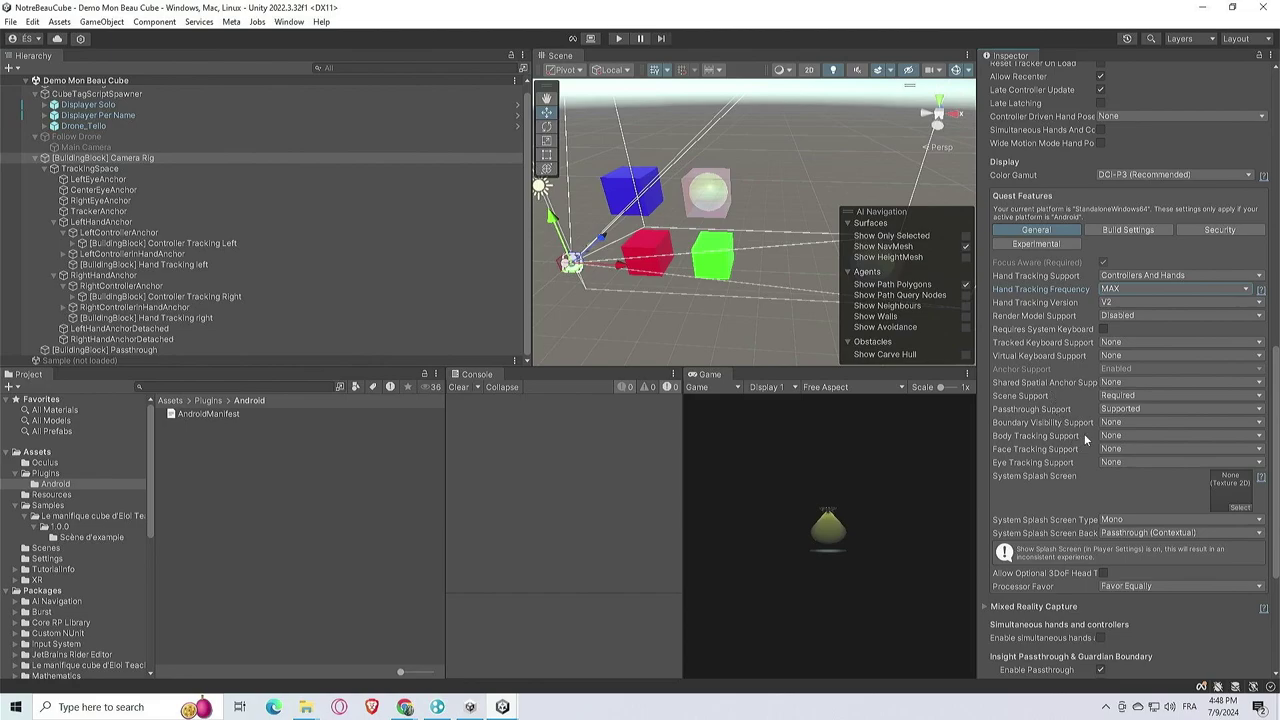
left_click(1115, 412)
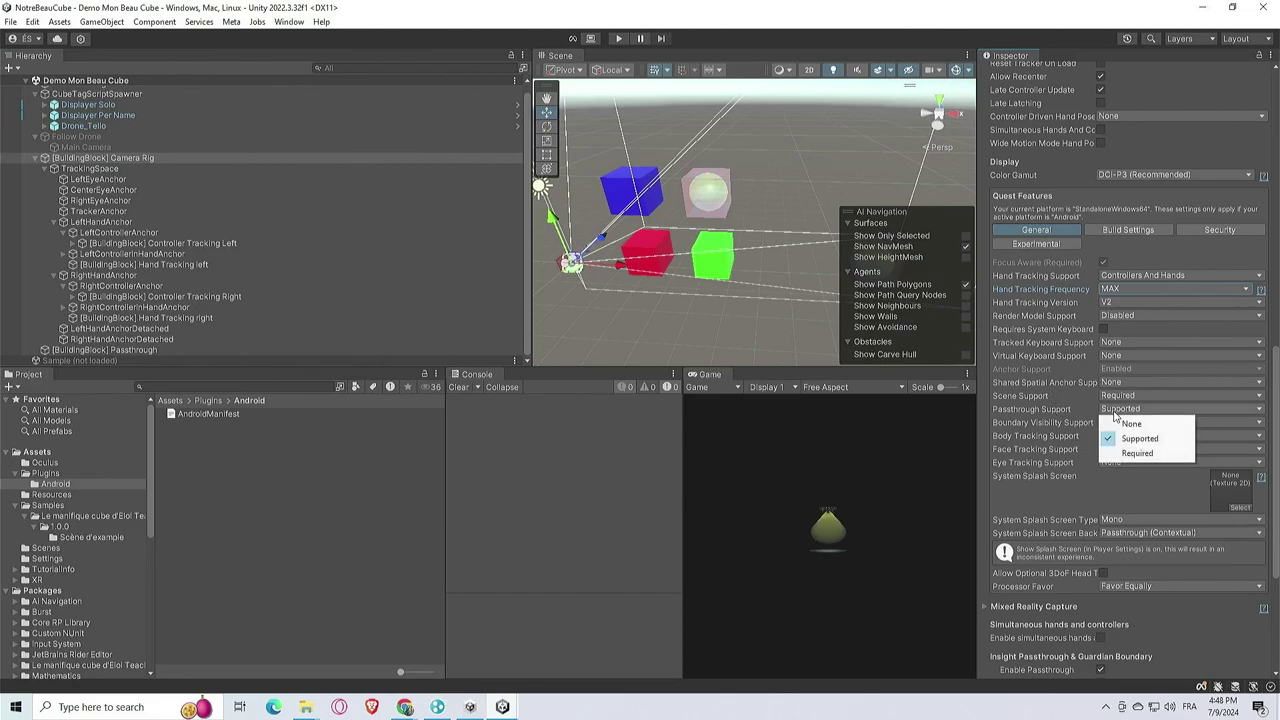
left_click(1137, 453)
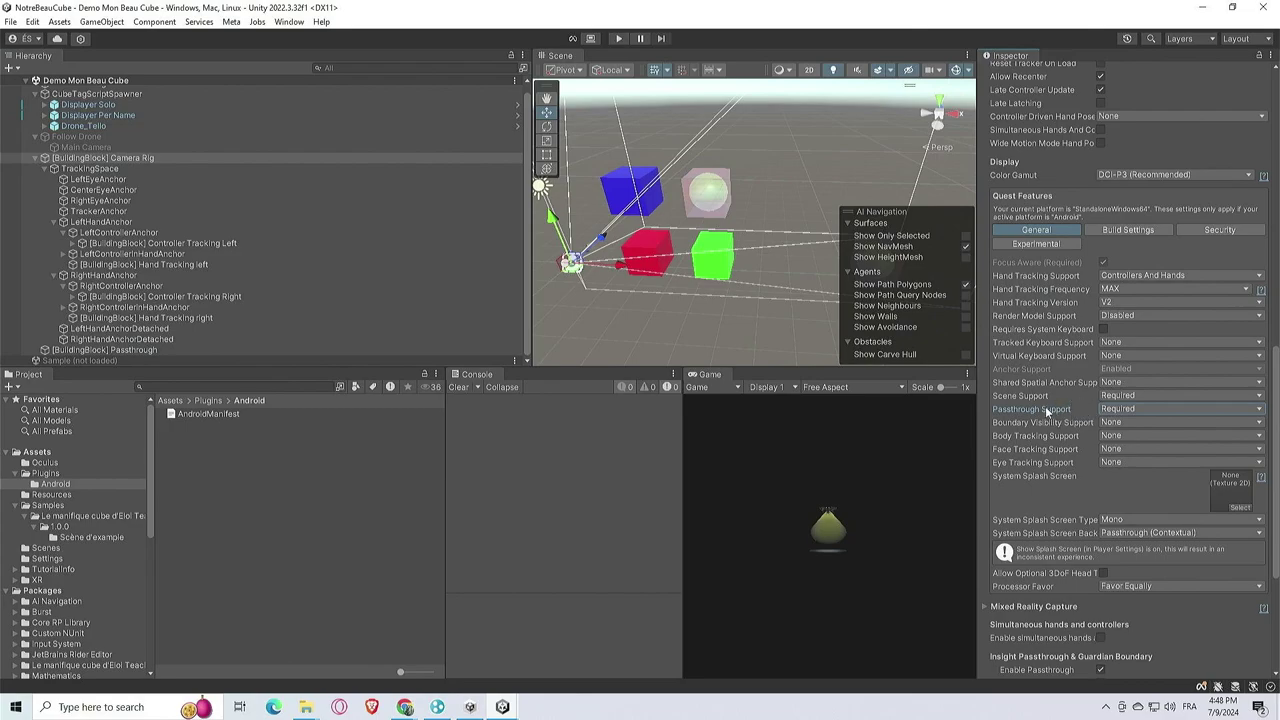
scroll(1045, 406, "down", 3)
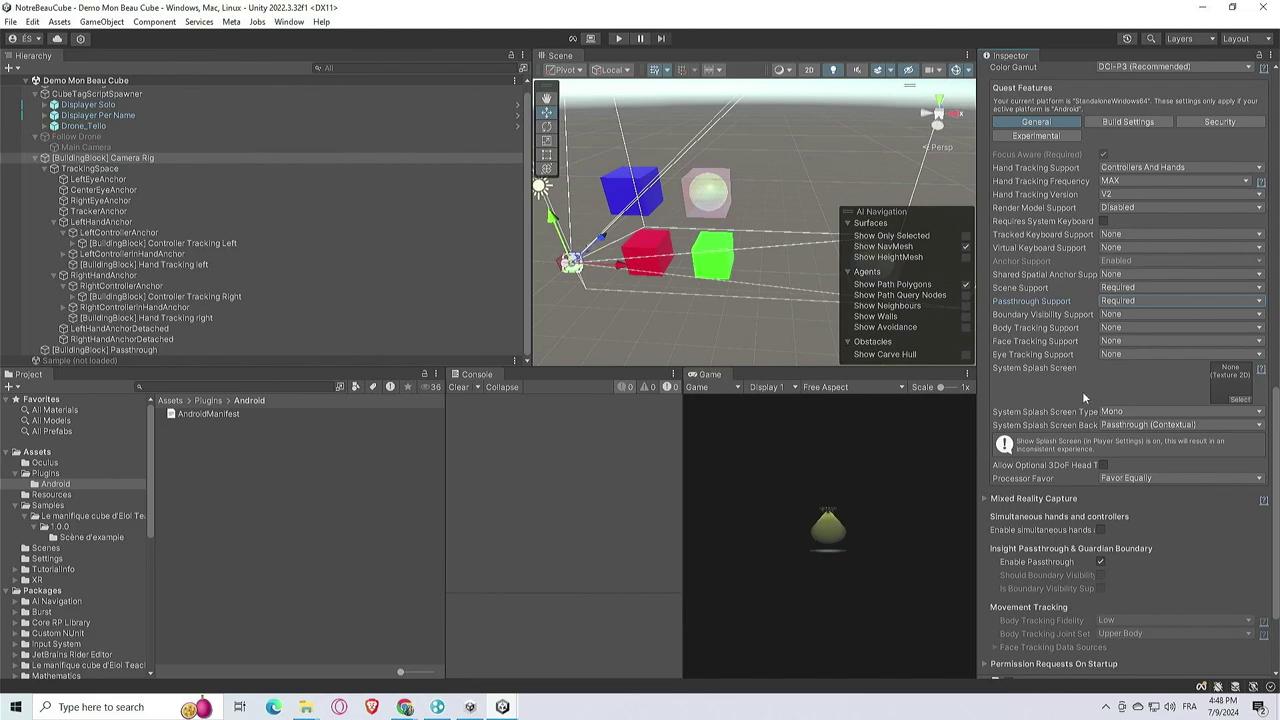
scroll(1084, 443, "down", 3)
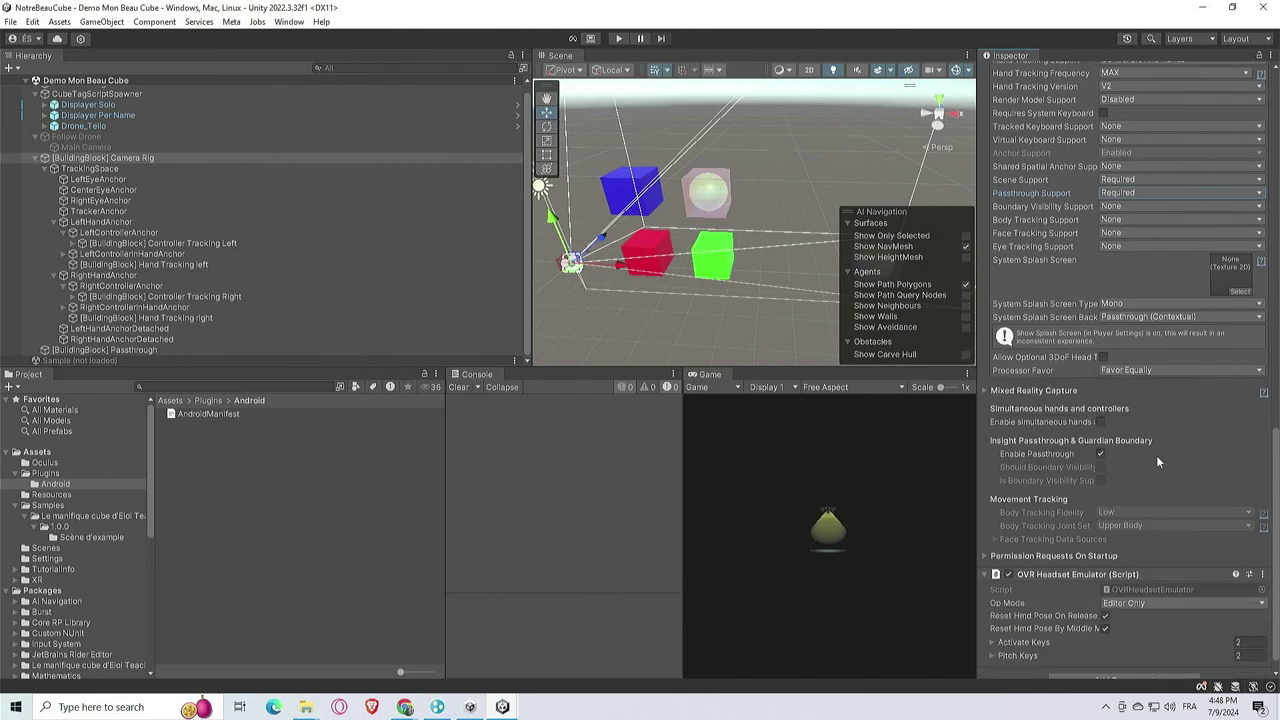
scroll(1156, 455, "down", 1)
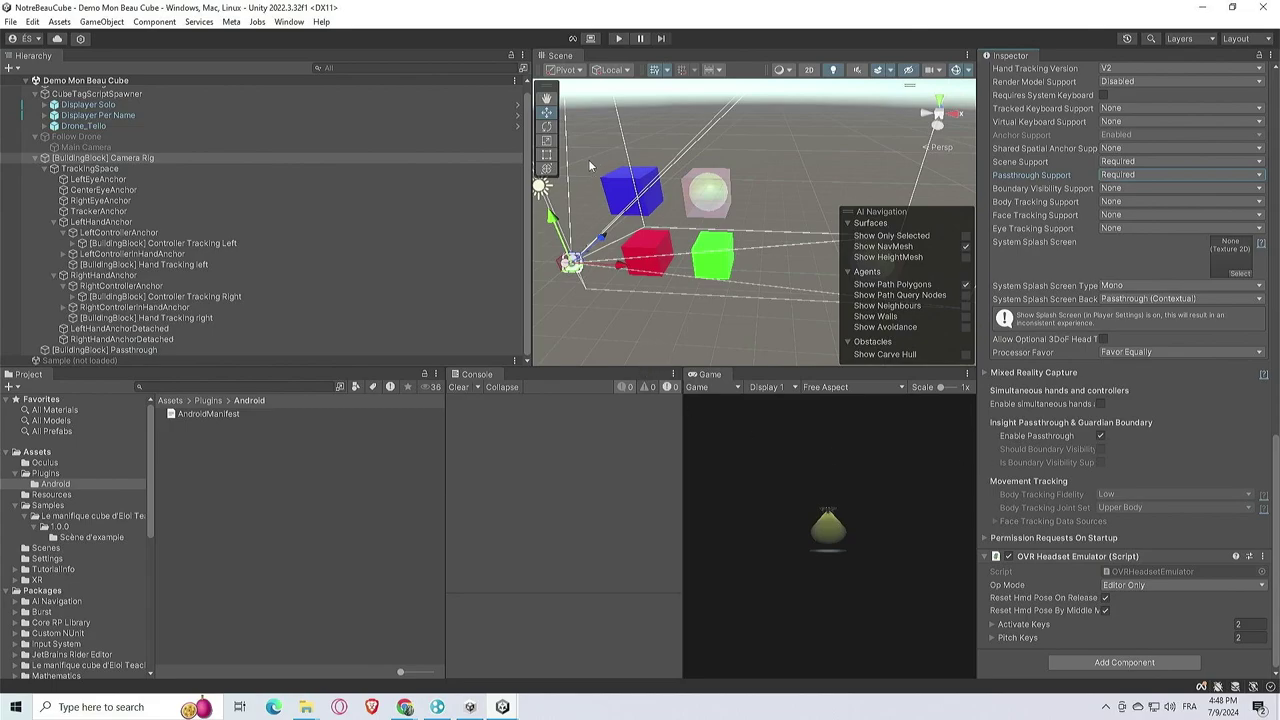
Test the scene in Play mode, clearing the console while it runs, and stop playback
left_click(618, 38)
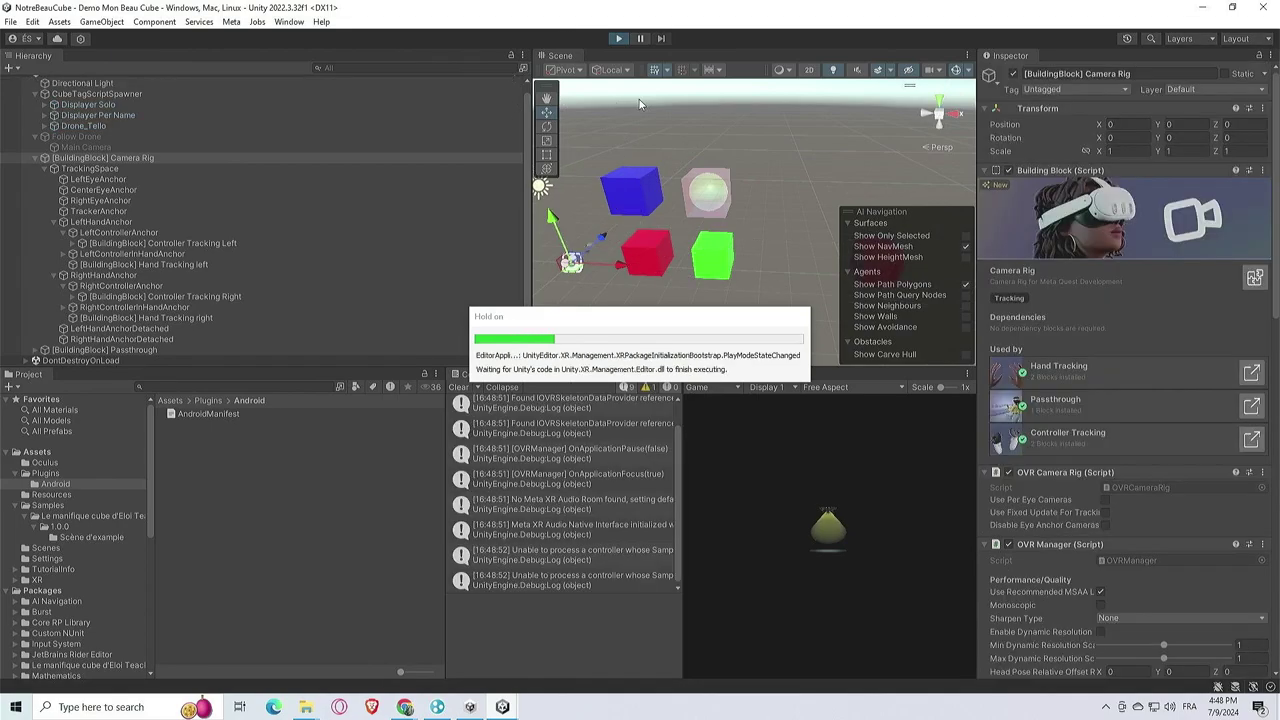
left_click(458, 387)
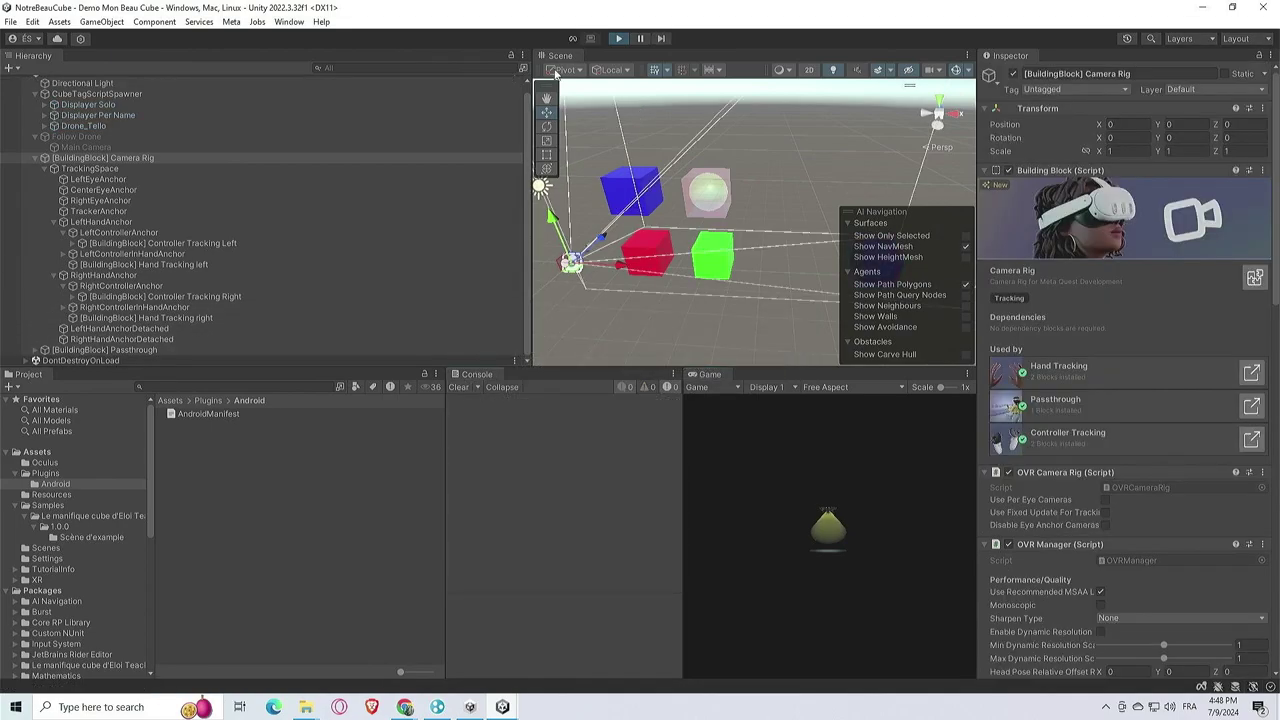
left_click(620, 39)
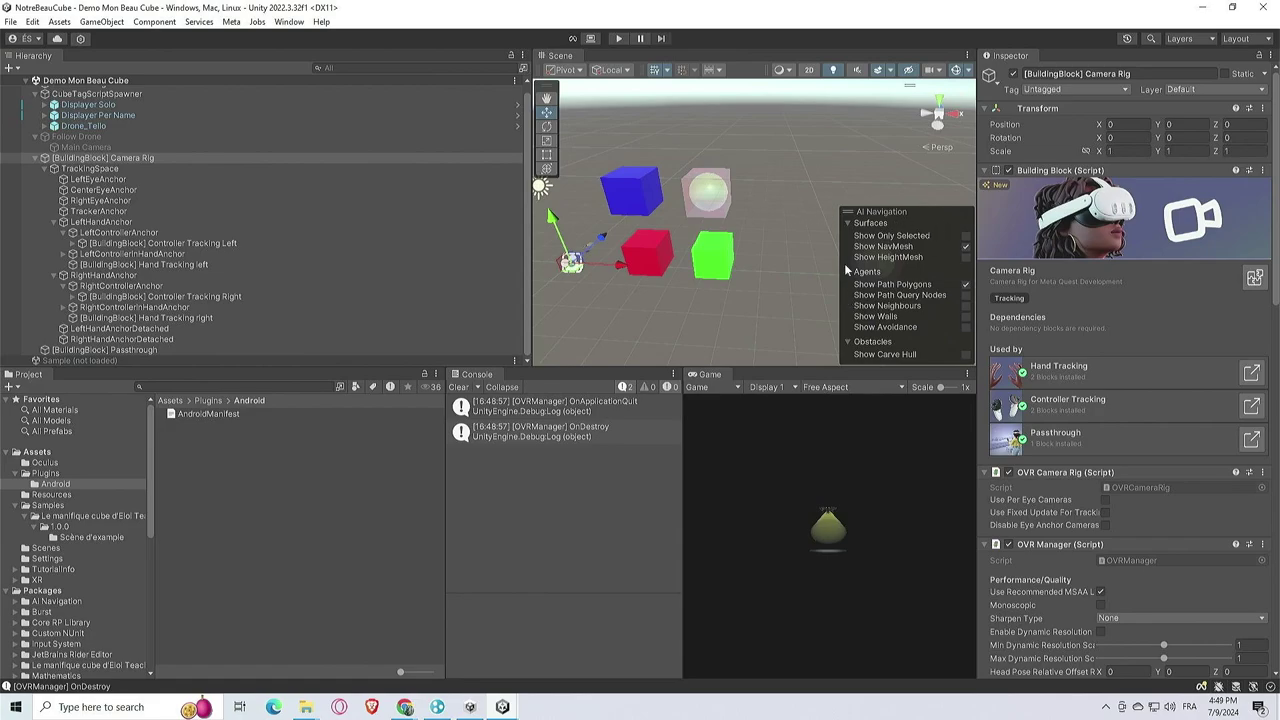
Collapse the Camera Rig hierarchy and display the contents of the project's root Assets folder
left_click(39, 158)
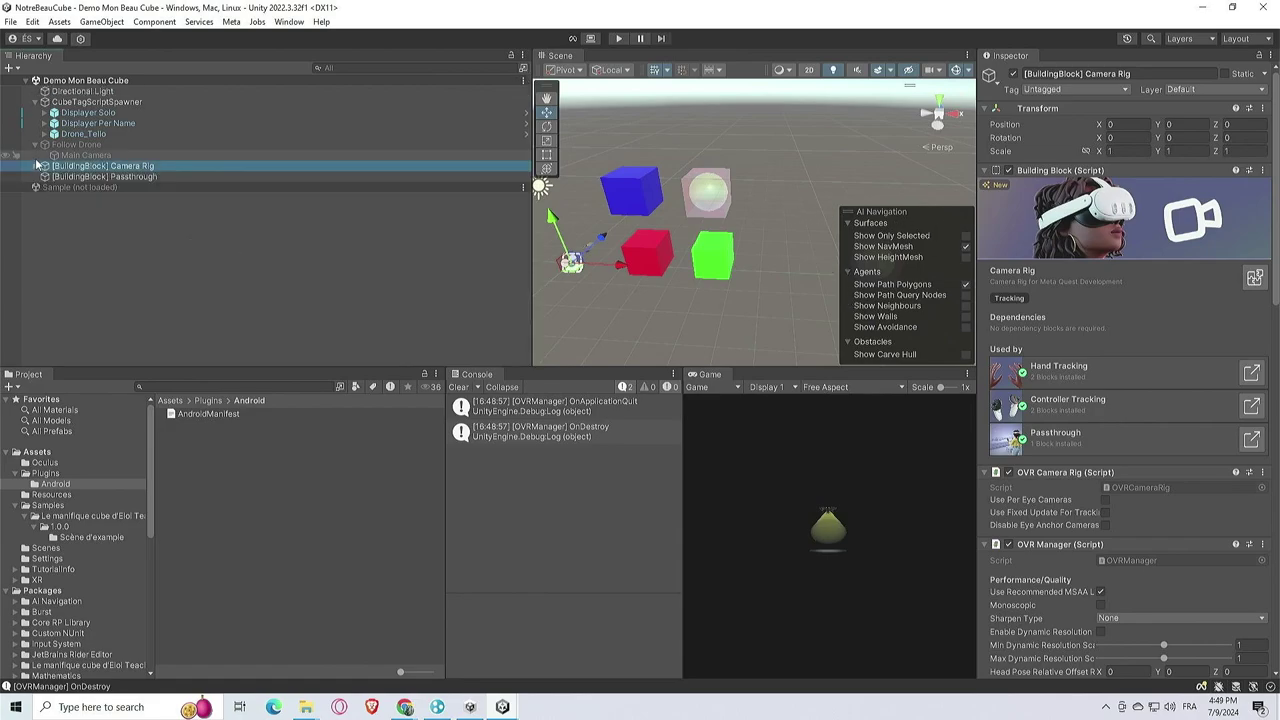
left_click(228, 269)
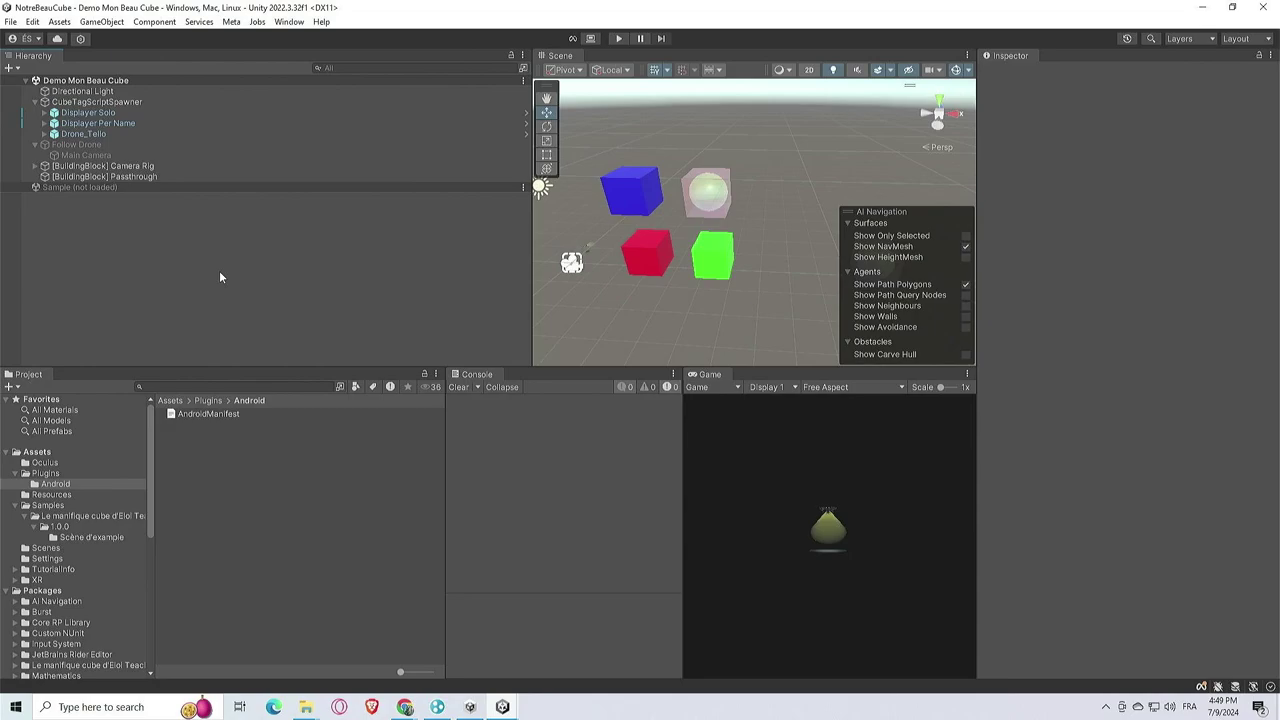
left_click(75, 452)
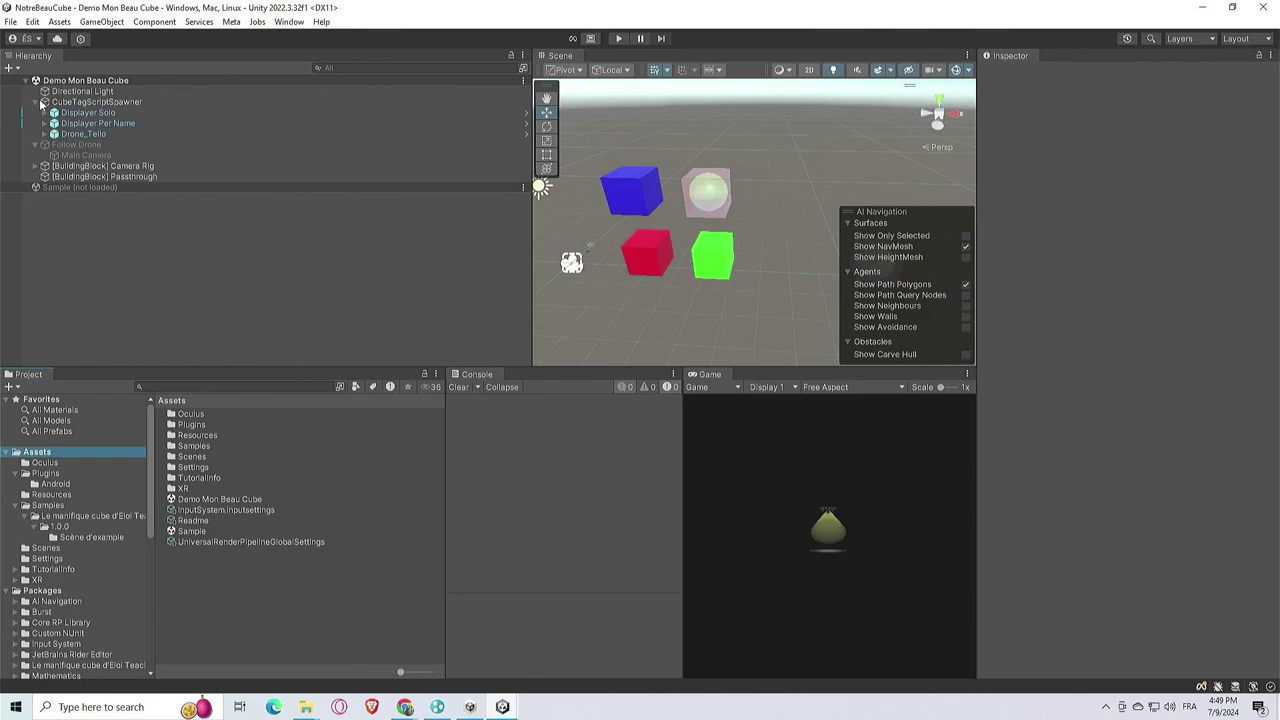
Create a new folder inside Assets through File Explorer, try naming it Resources, and decline merging it with the existing folder
left_click(10, 21)
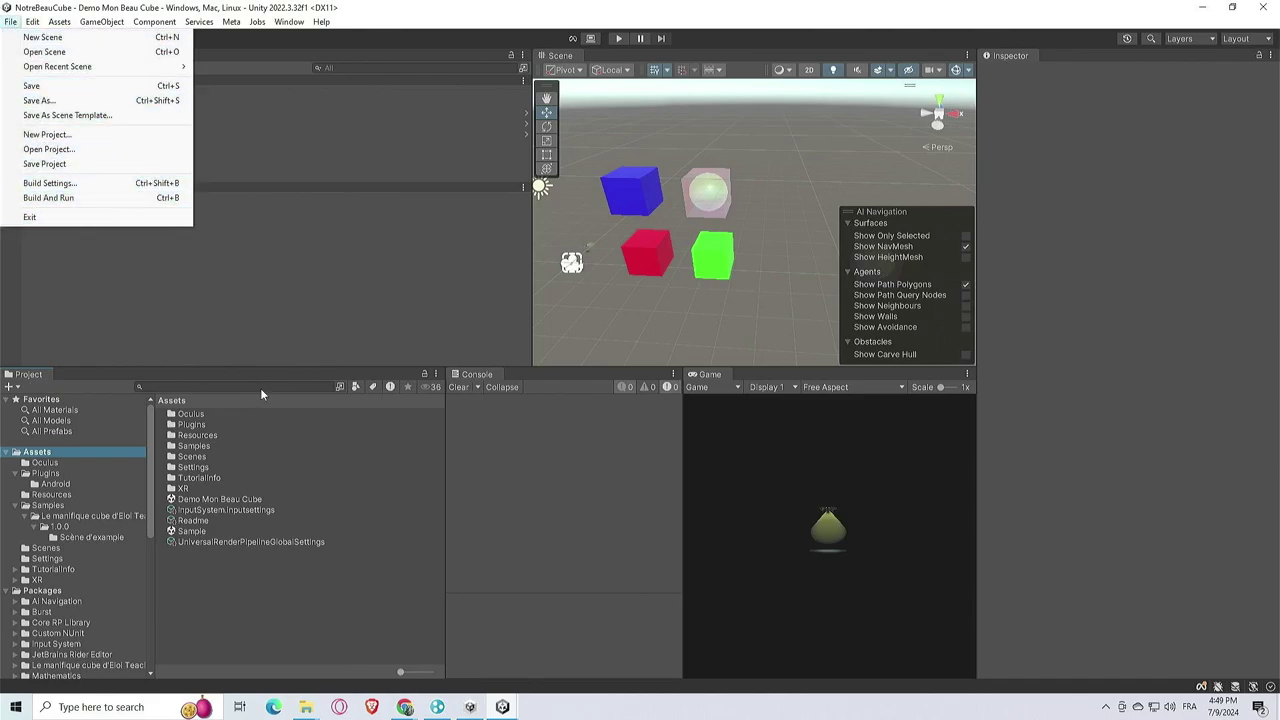
left_click(103, 450)
right_click(102, 448)
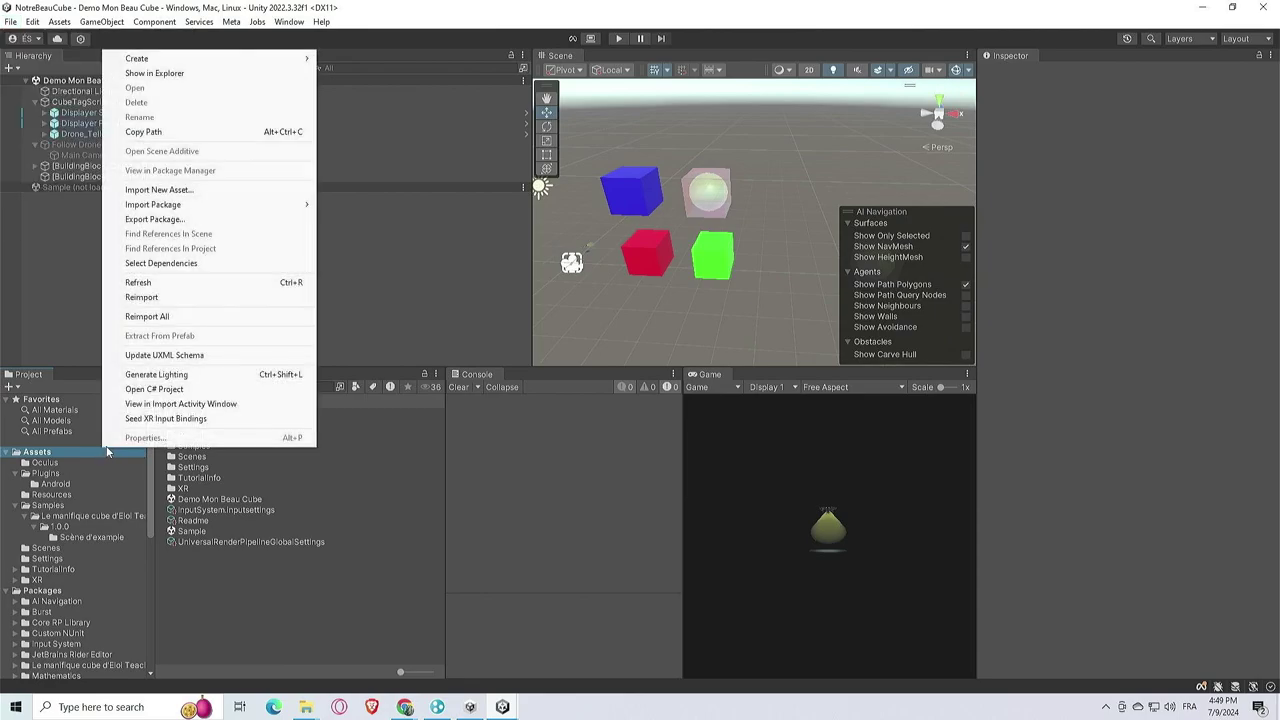
left_click(185, 74)
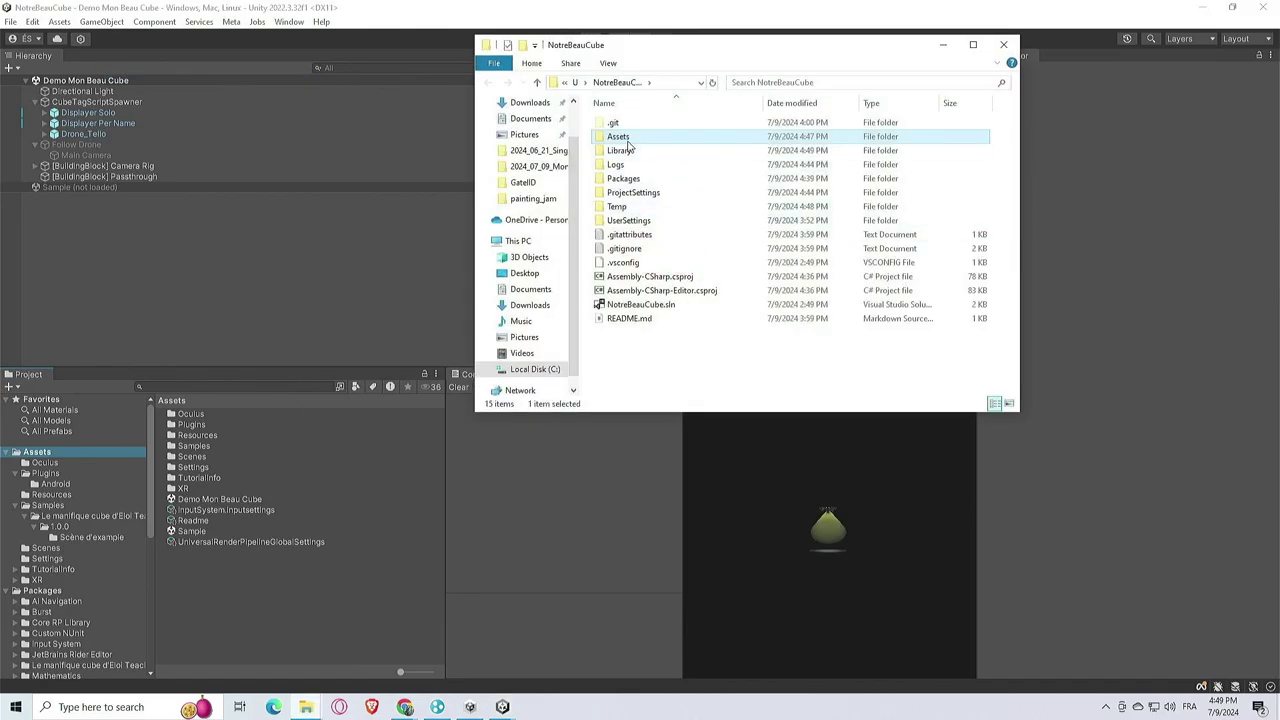
double_click(624, 138)
key("ctrl+shift+n")
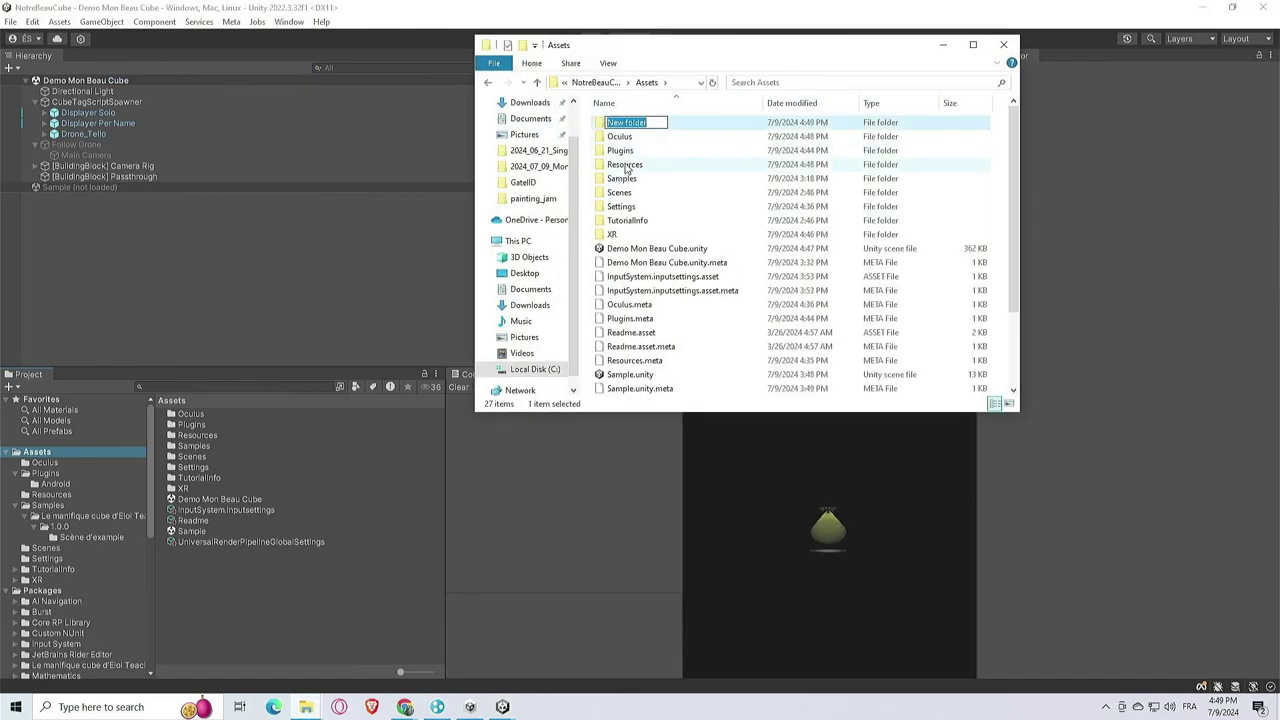
type("Resources")
key("Return")
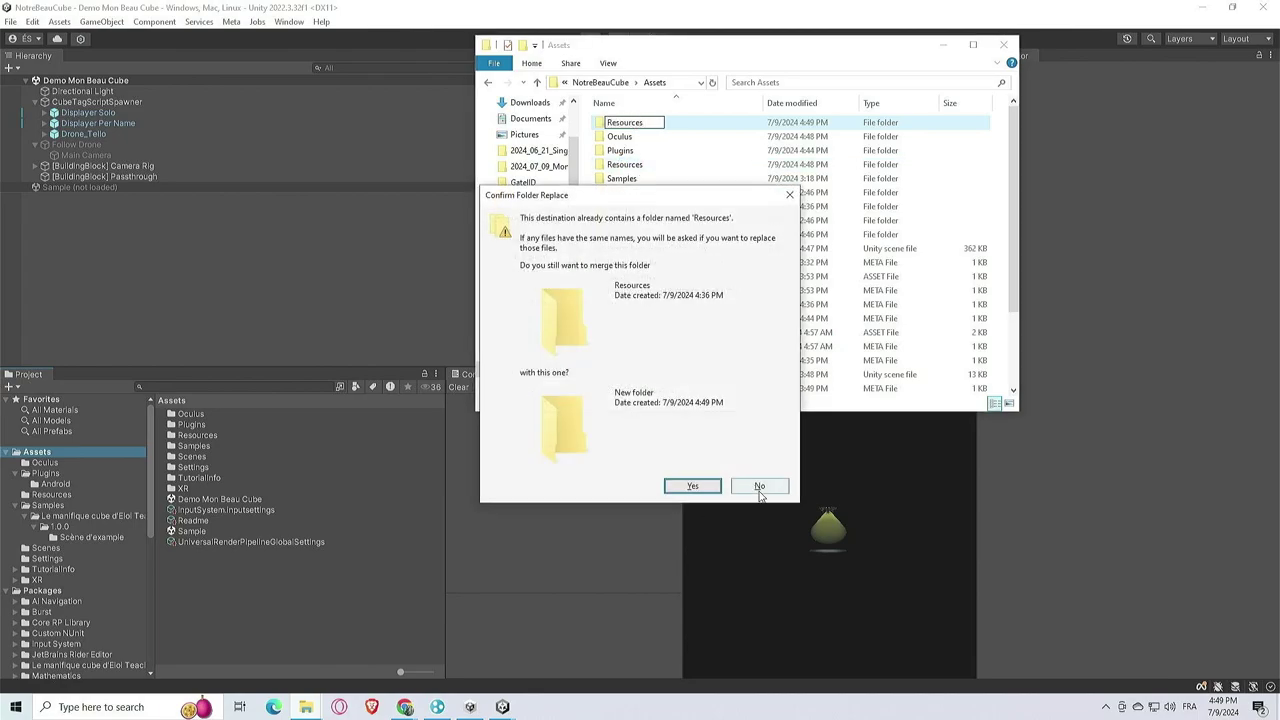
left_click(758, 485)
left_click(103, 451)
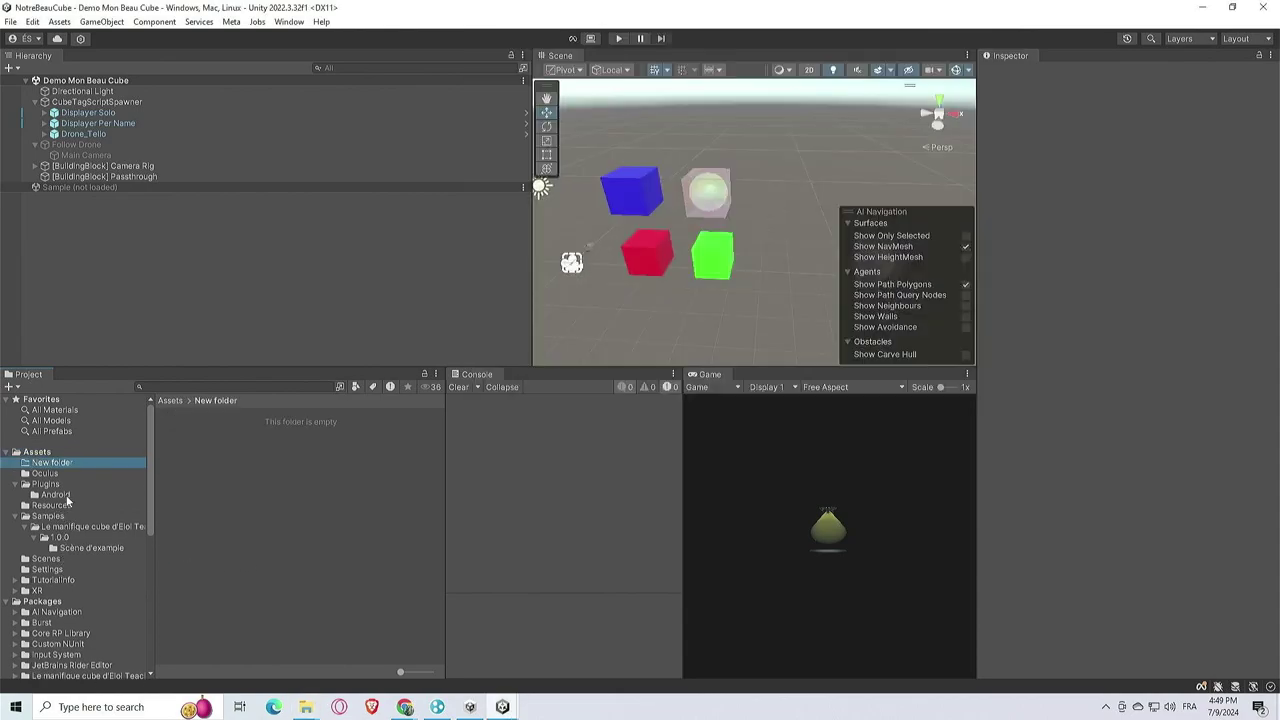
Open the existing Resources folder under Assets in the project
left_click(69, 508)
right_click(185, 522)
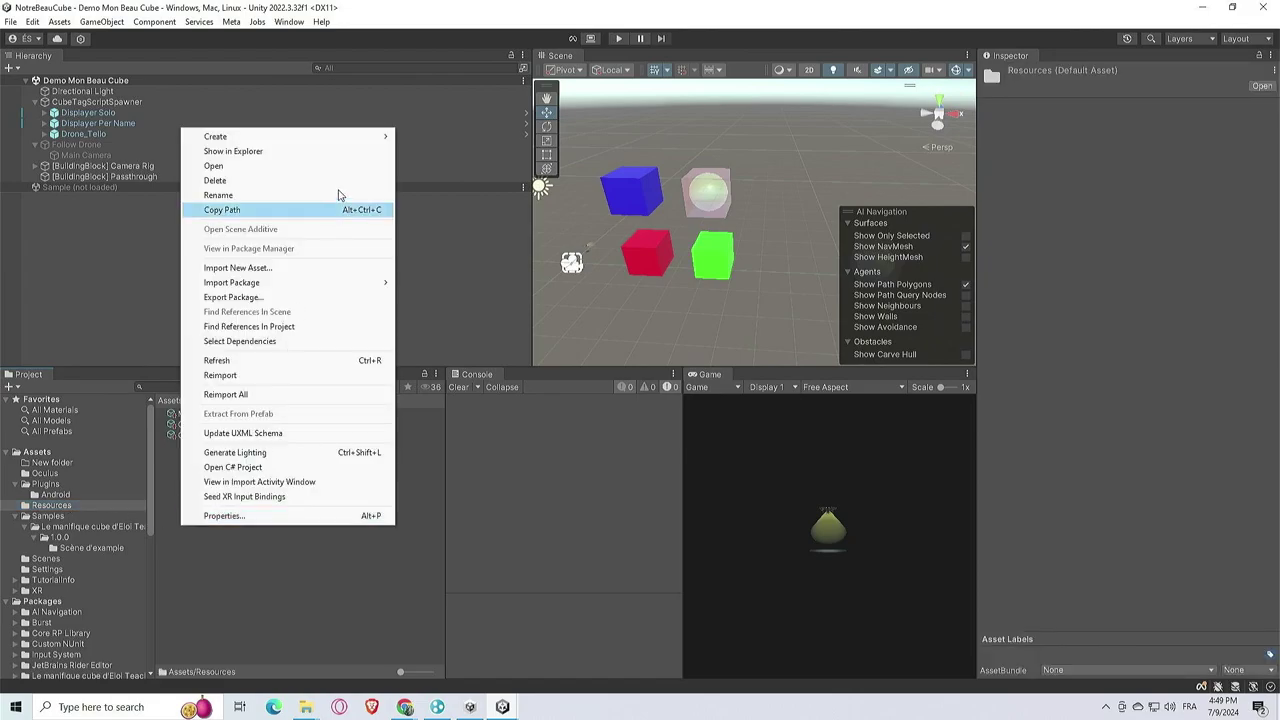
mouse_move(355, 136)
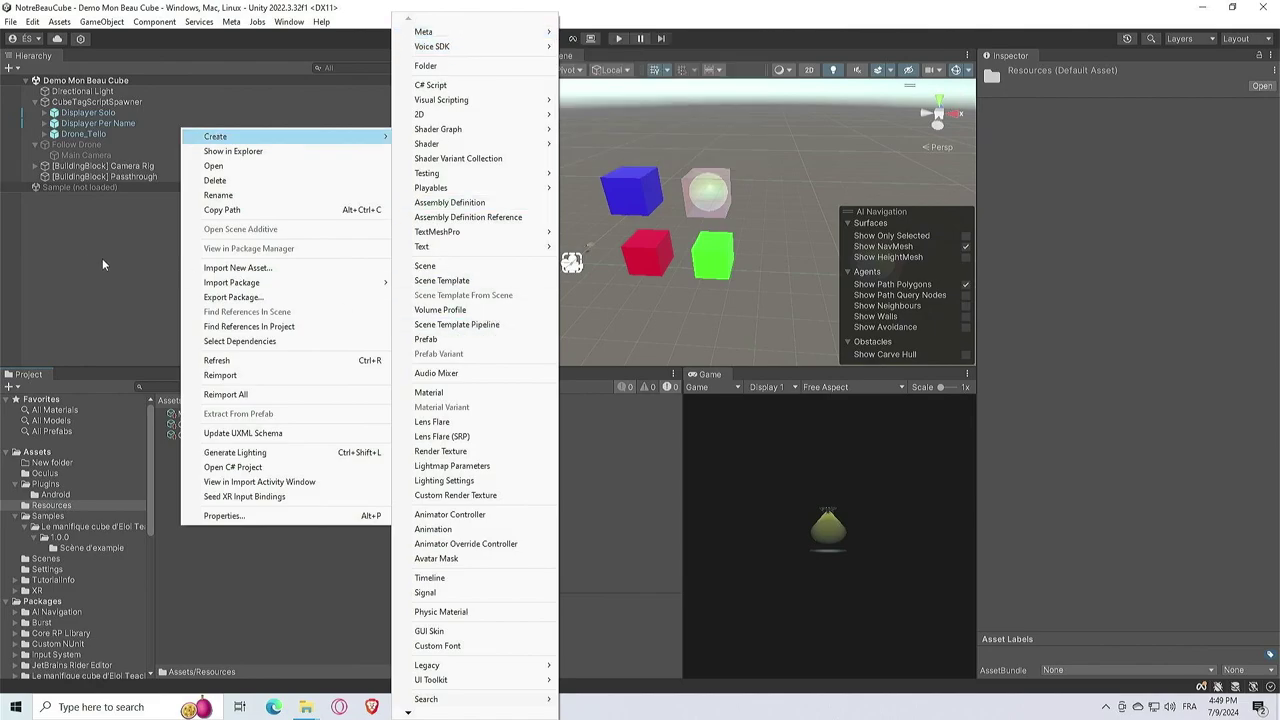
left_click(55, 253)
Create an empty scene object named IsXR and save it as a prefab in the Resources folder
right_click(55, 253)
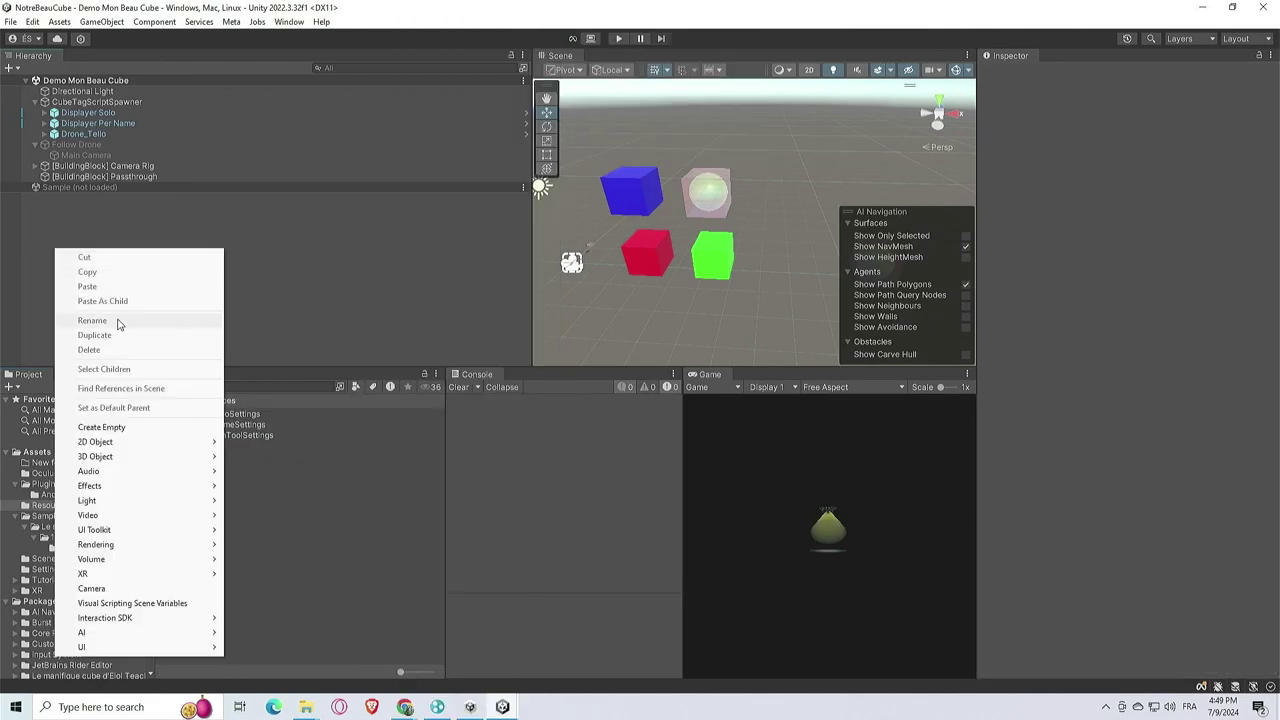
left_click(134, 428)
type("isXR")
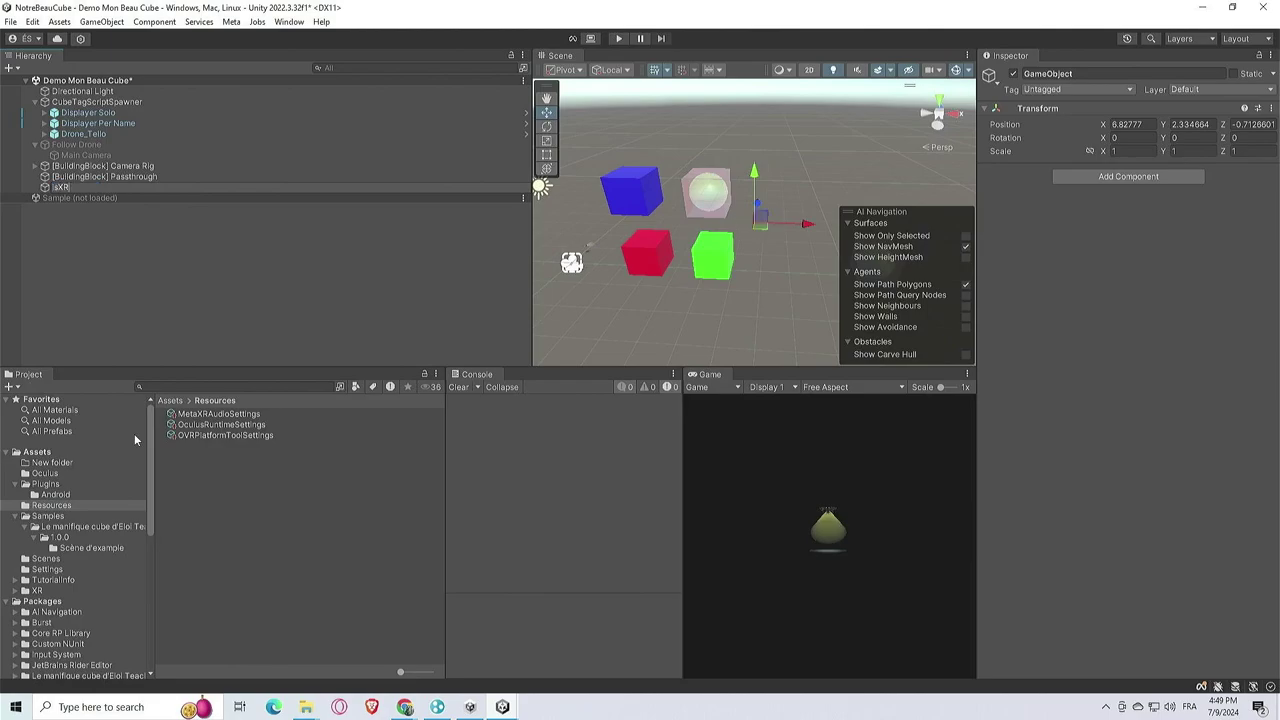
key("Return")
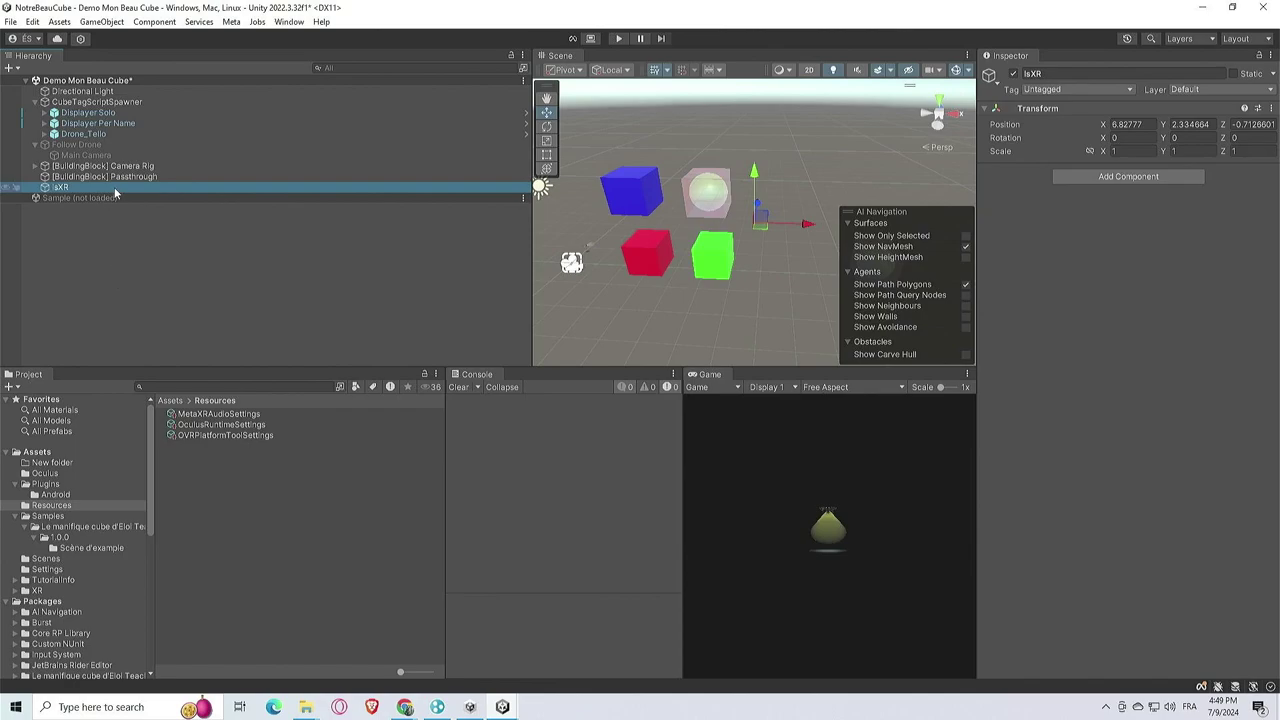
left_click_drag(114, 187, 228, 568)
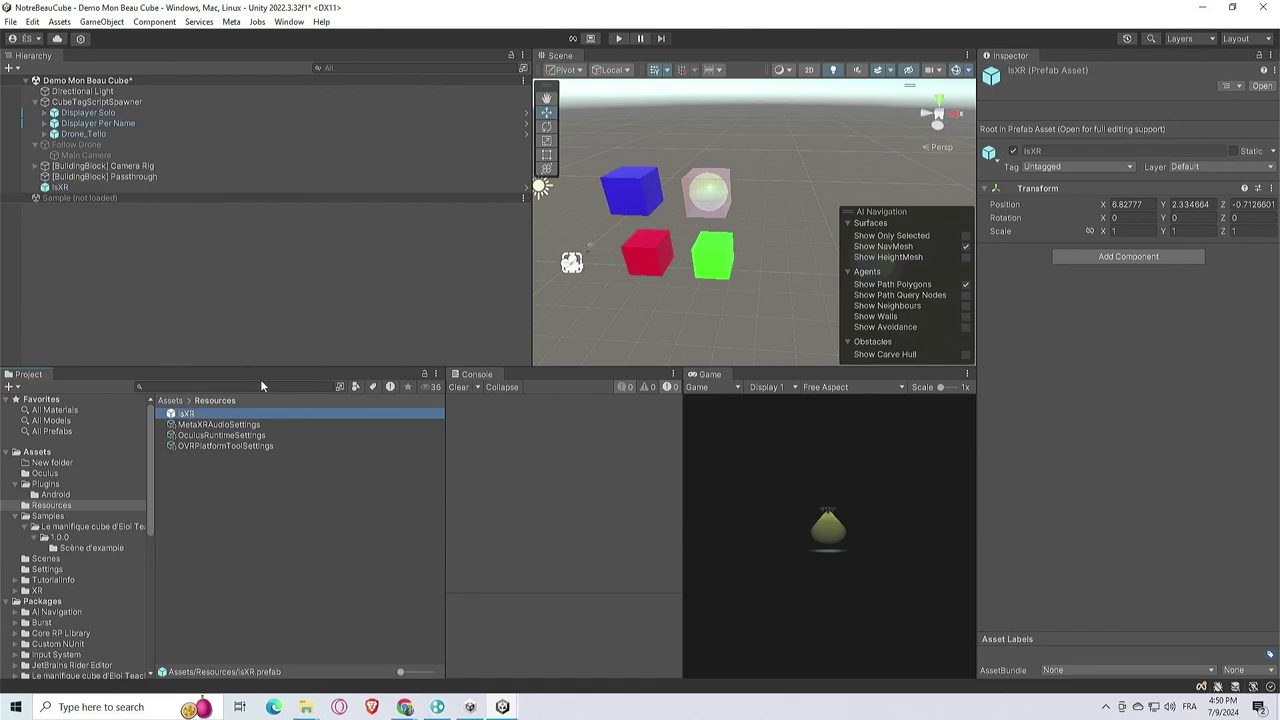
Add a new script component named IsXrMono to the IsXR object in the scene
left_click(117, 187)
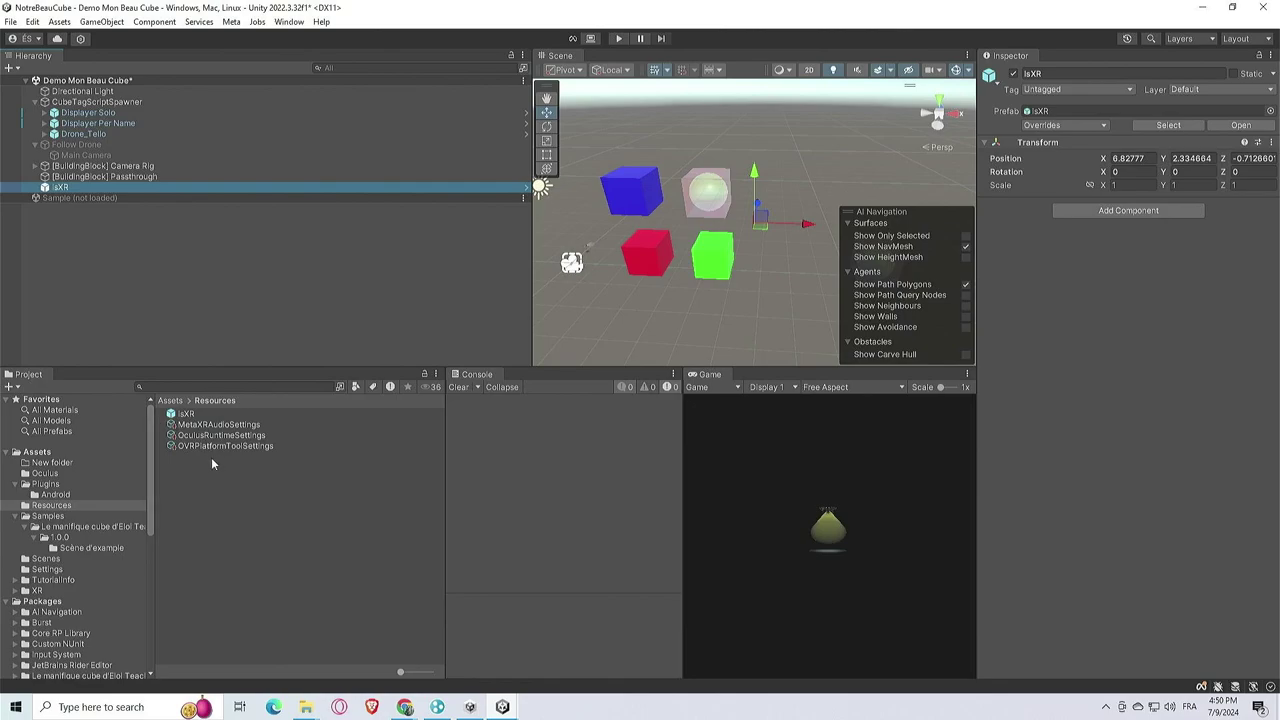
left_click(1074, 209)
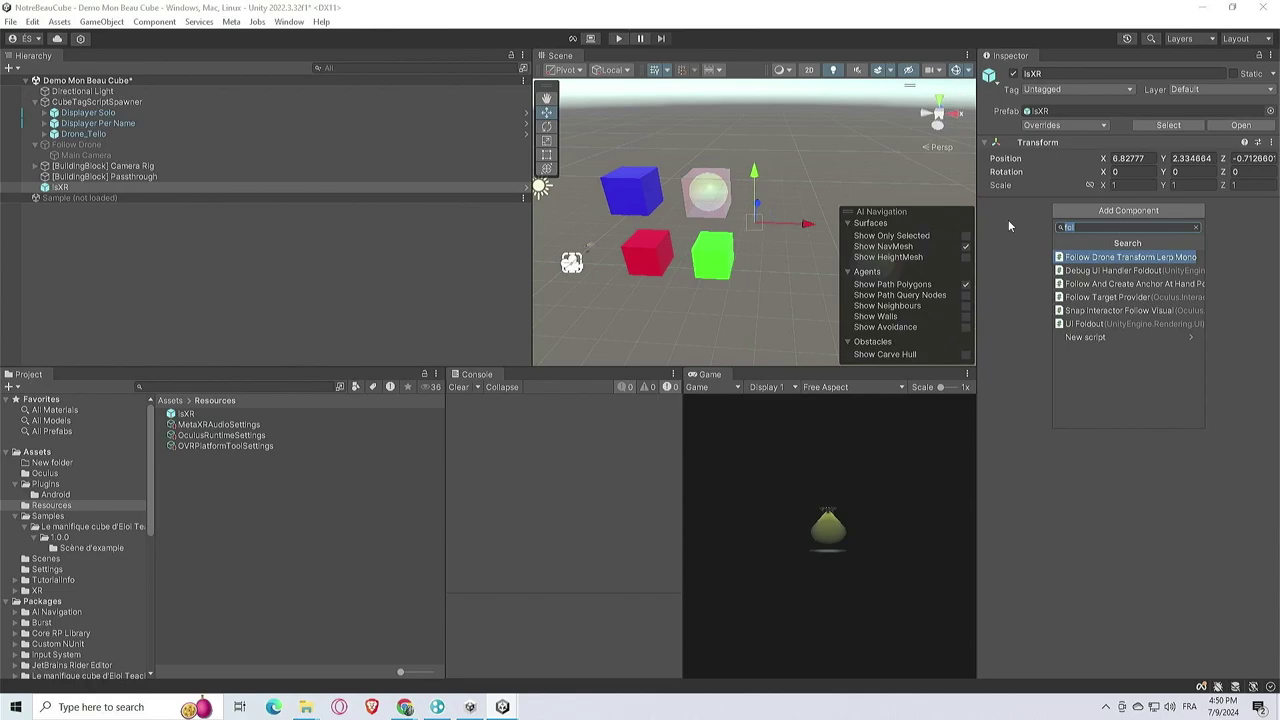
type("Is")
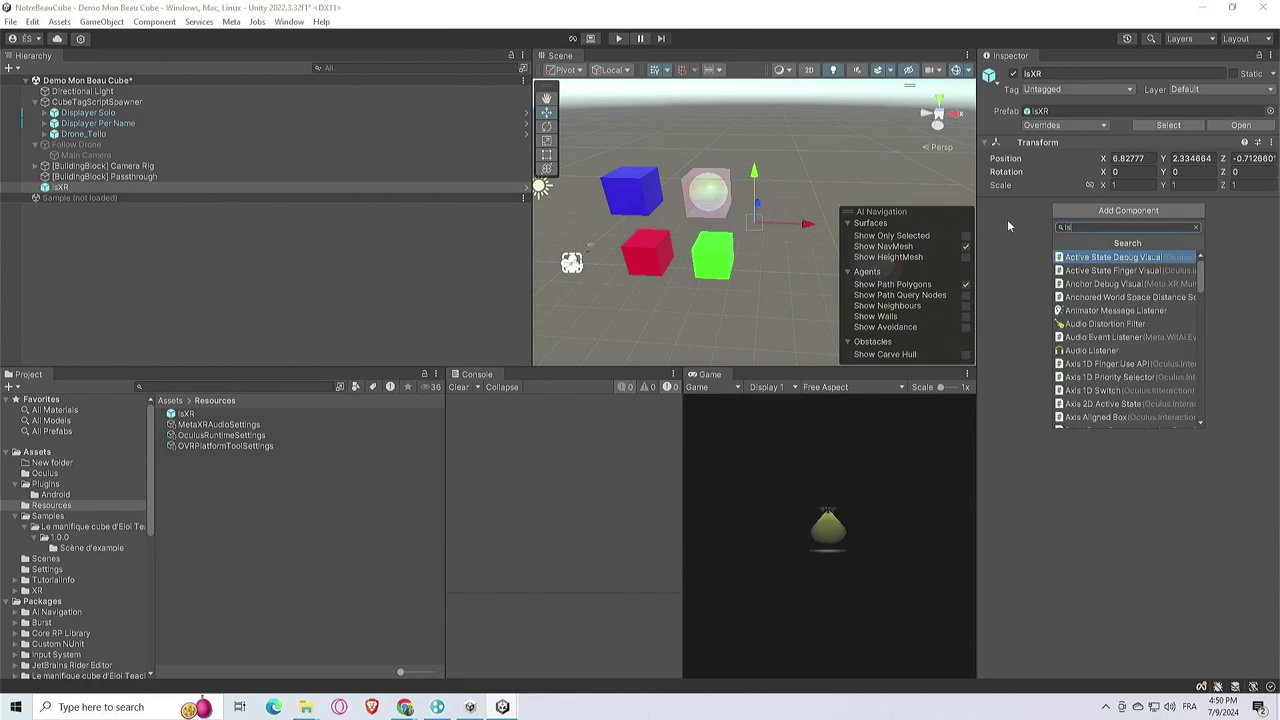
type("XR")
key("BackSpace")
key("BackSpace")
key("BackSpace")
key("BackSpace")
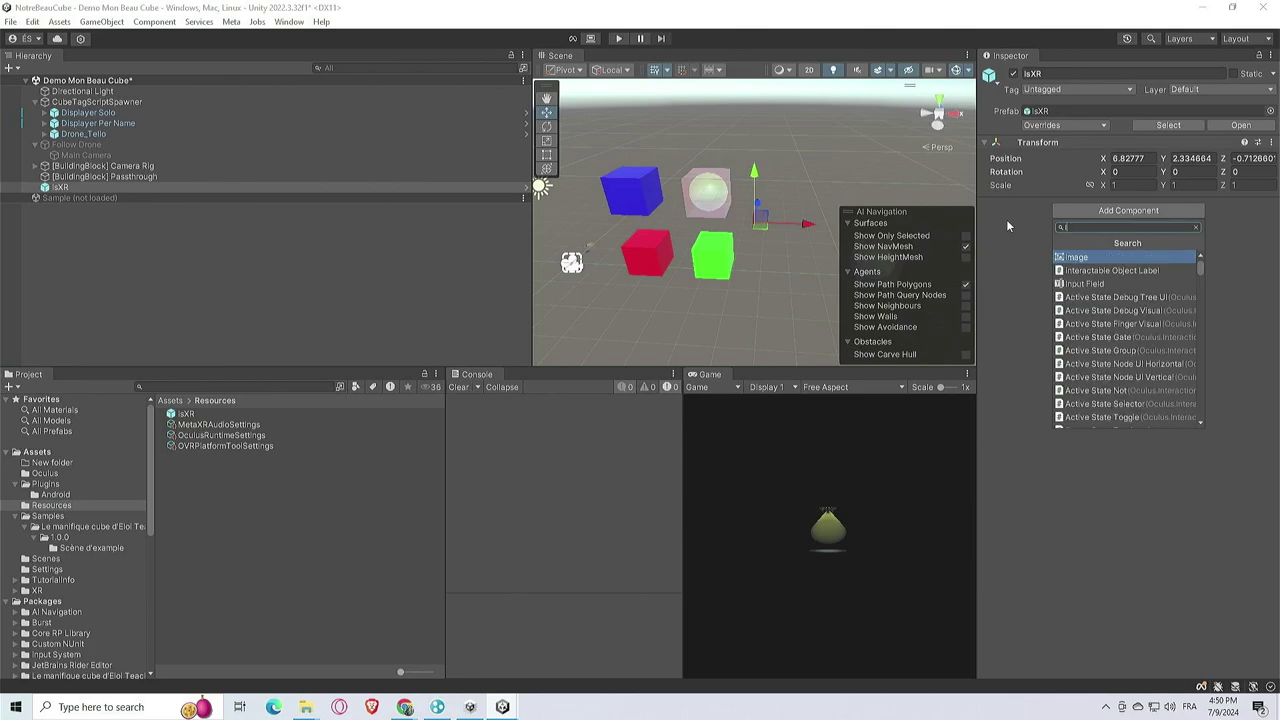
type("is")
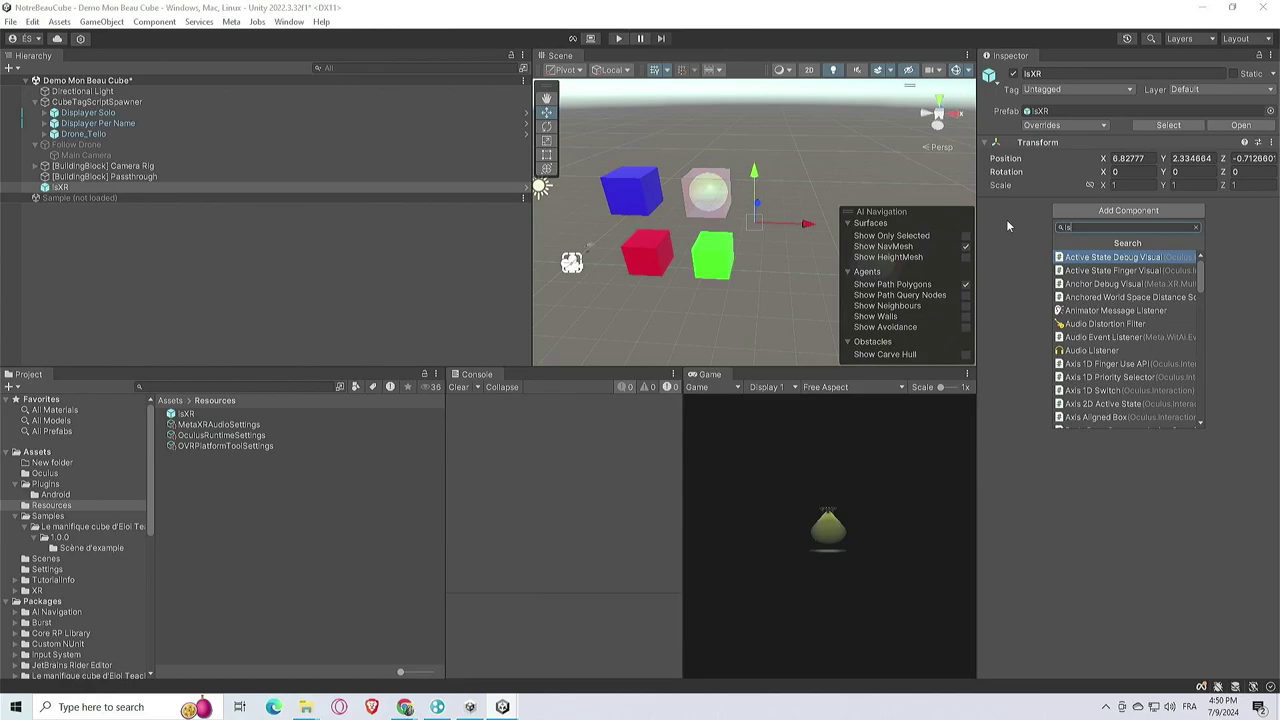
type("XRMo")
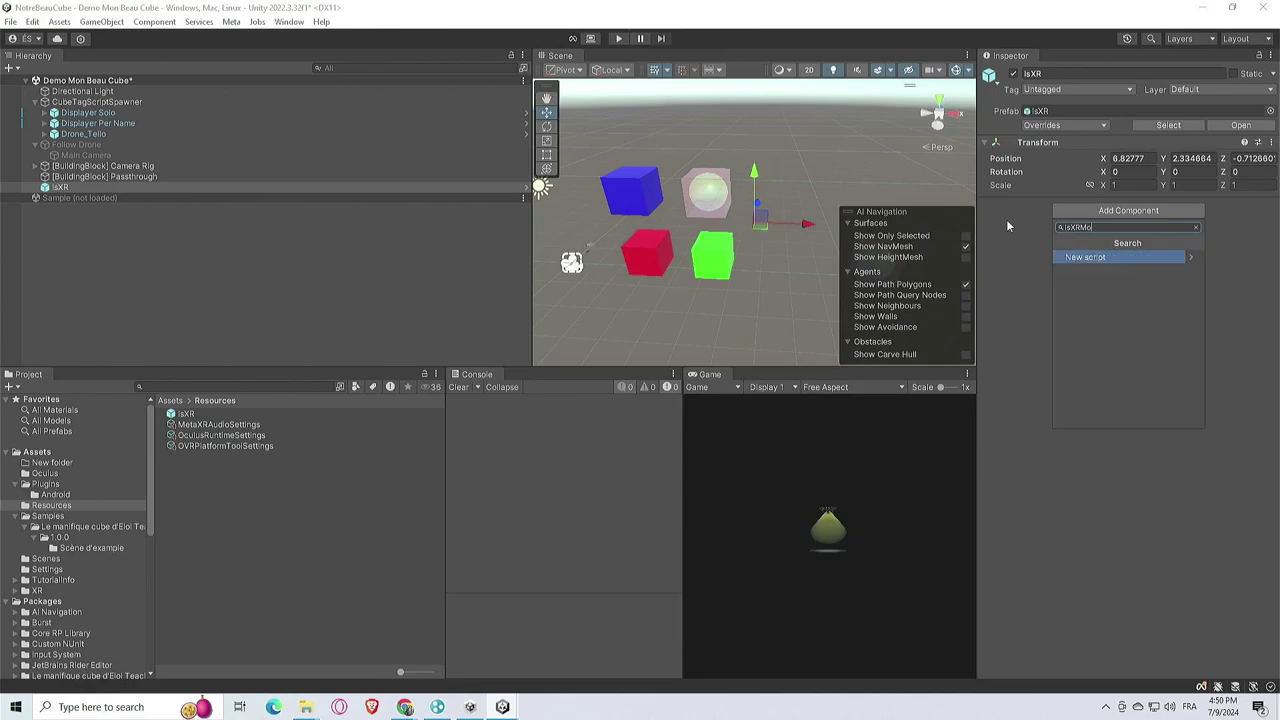
type("no")
key("Return")
key("Return")
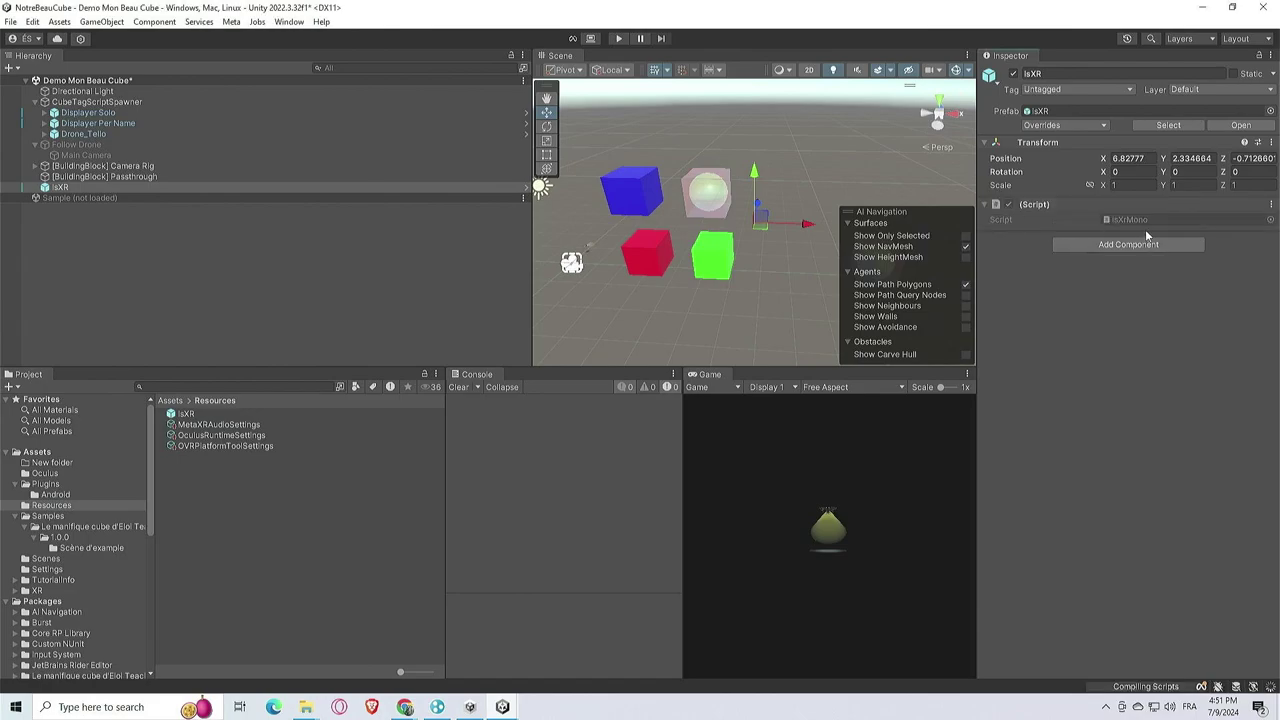
Open the IsXrMono script in Visual Studio and insert two blank lines at the start of the class body
double_click(1120, 219)
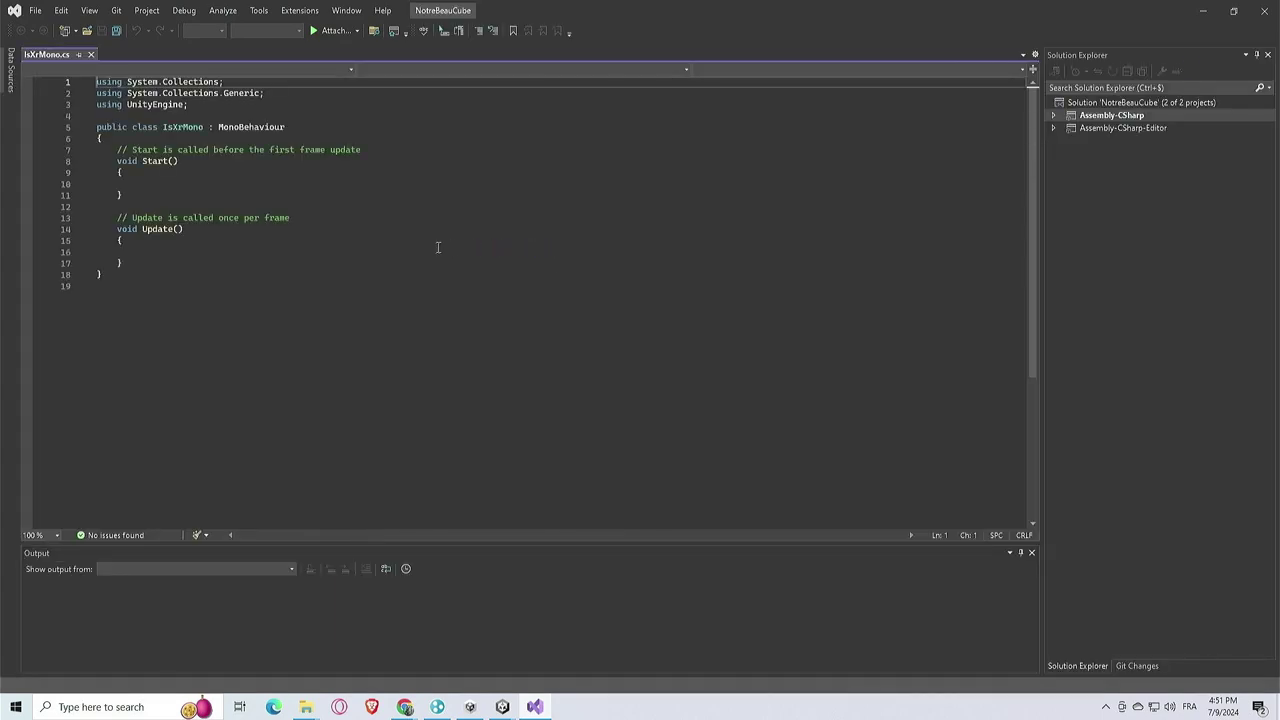
left_click_drag(214, 127, 320, 297)
left_click(221, 143)
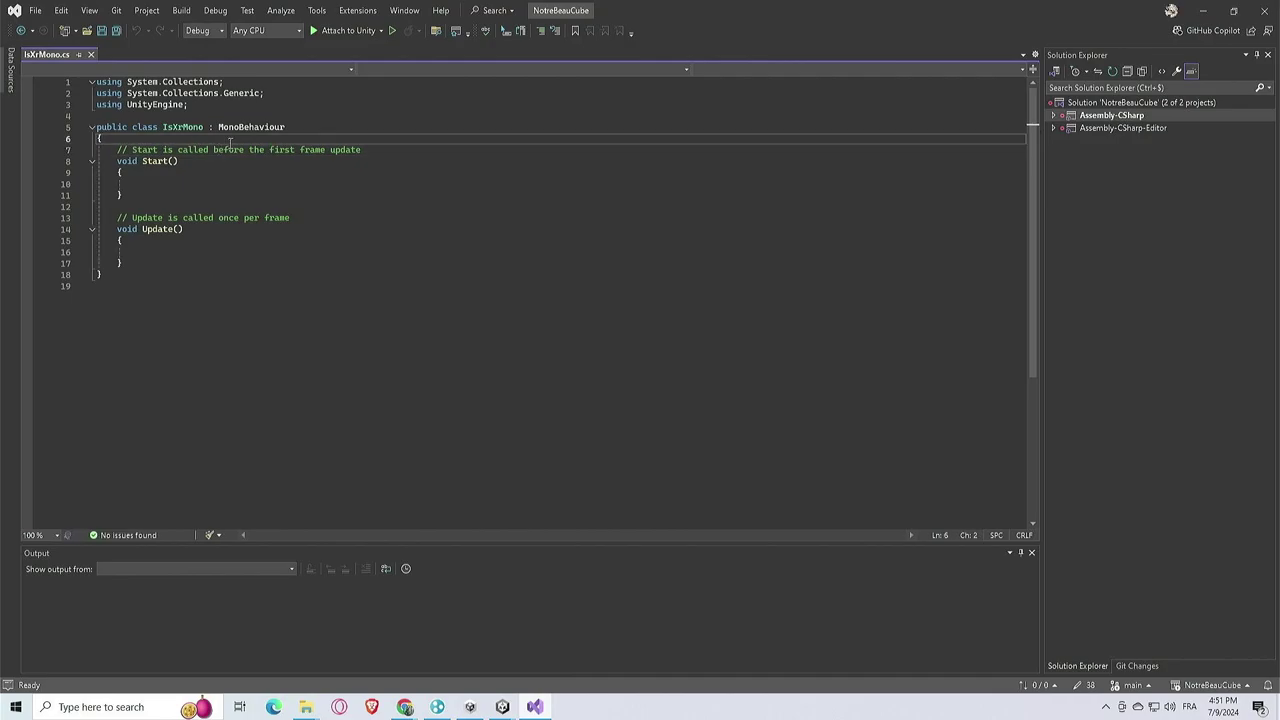
key("Return")
key("Return")
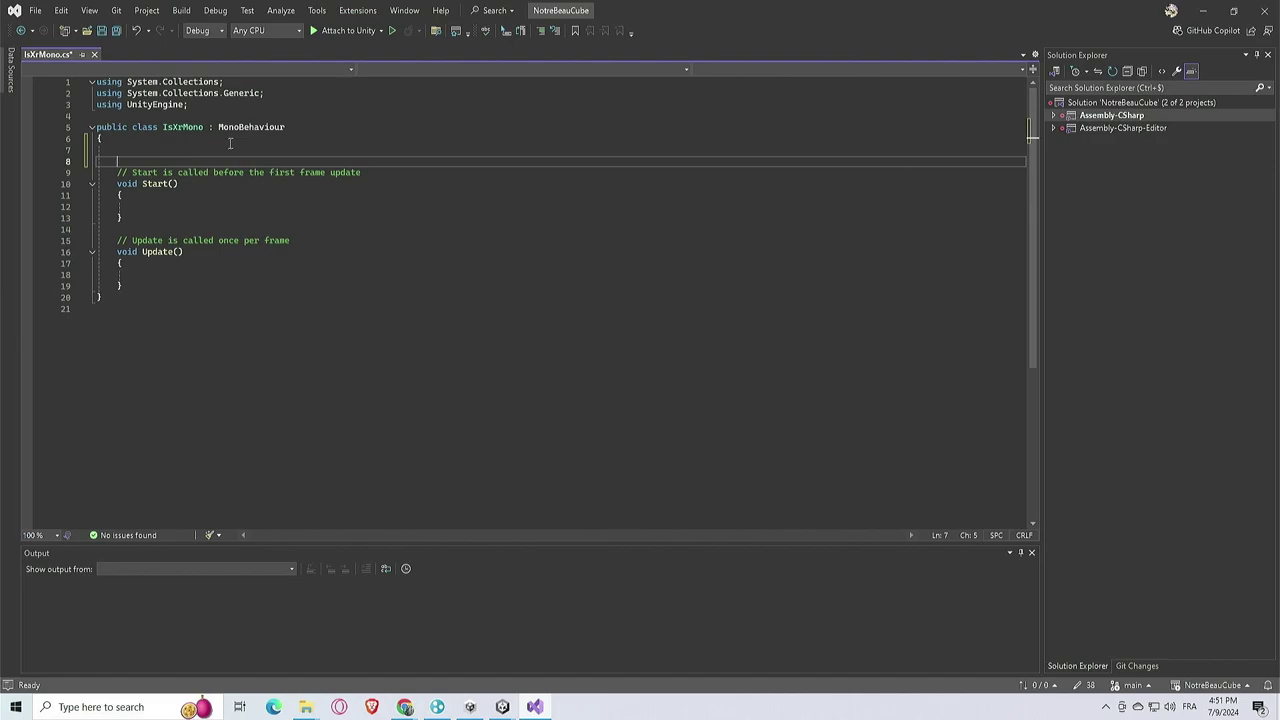
In Start(), store the result of Resources.Load("IsXR") in an Object variable named o
left_click(191, 206)
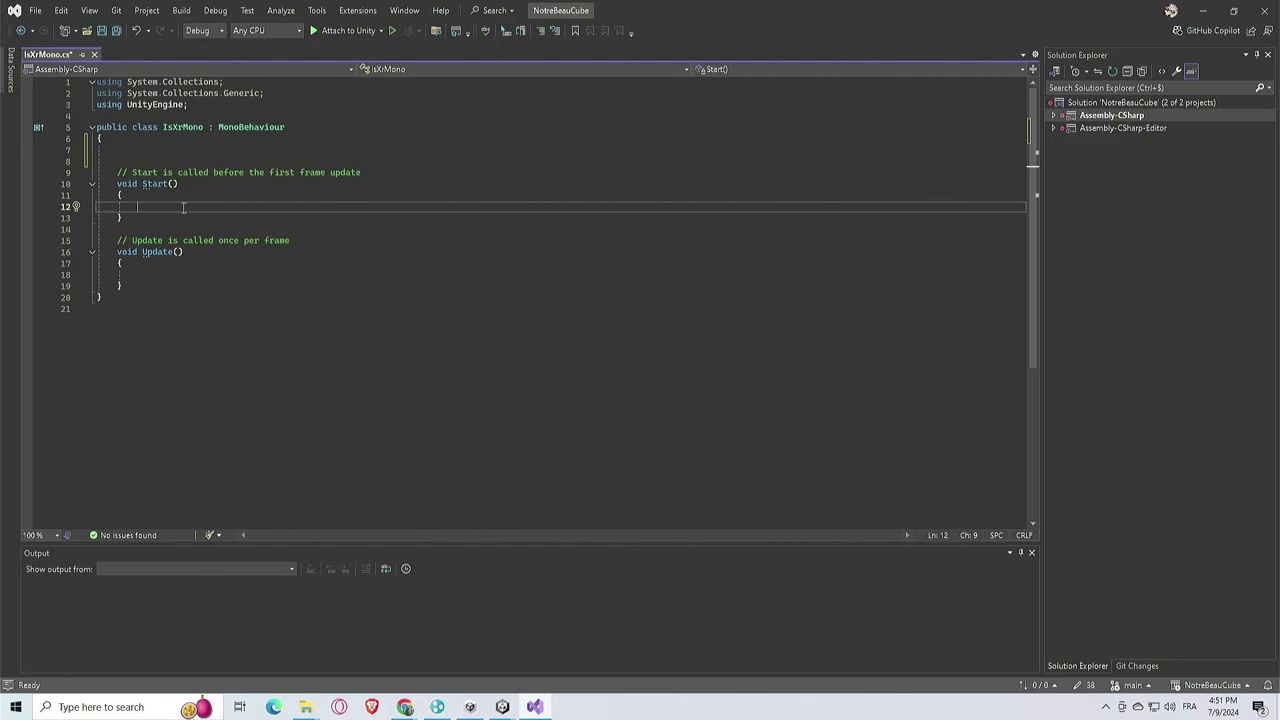
type("Resources")
key("Tab")
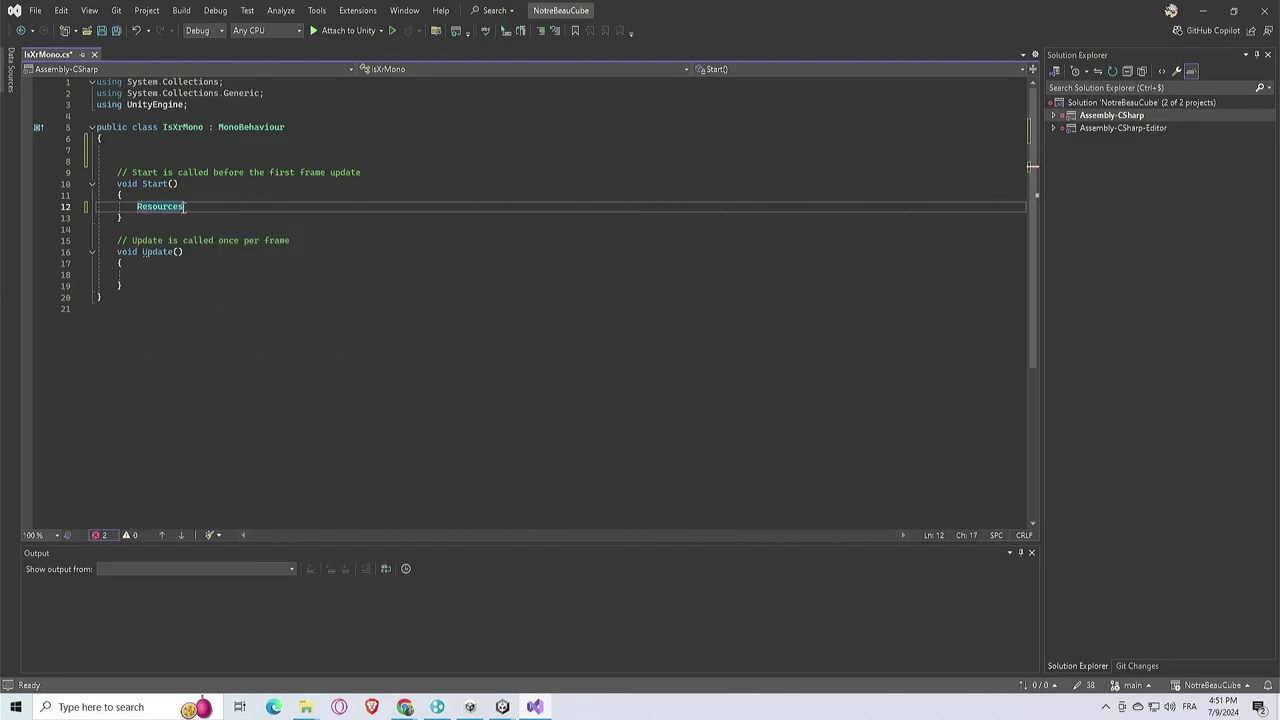
type(".Load(")
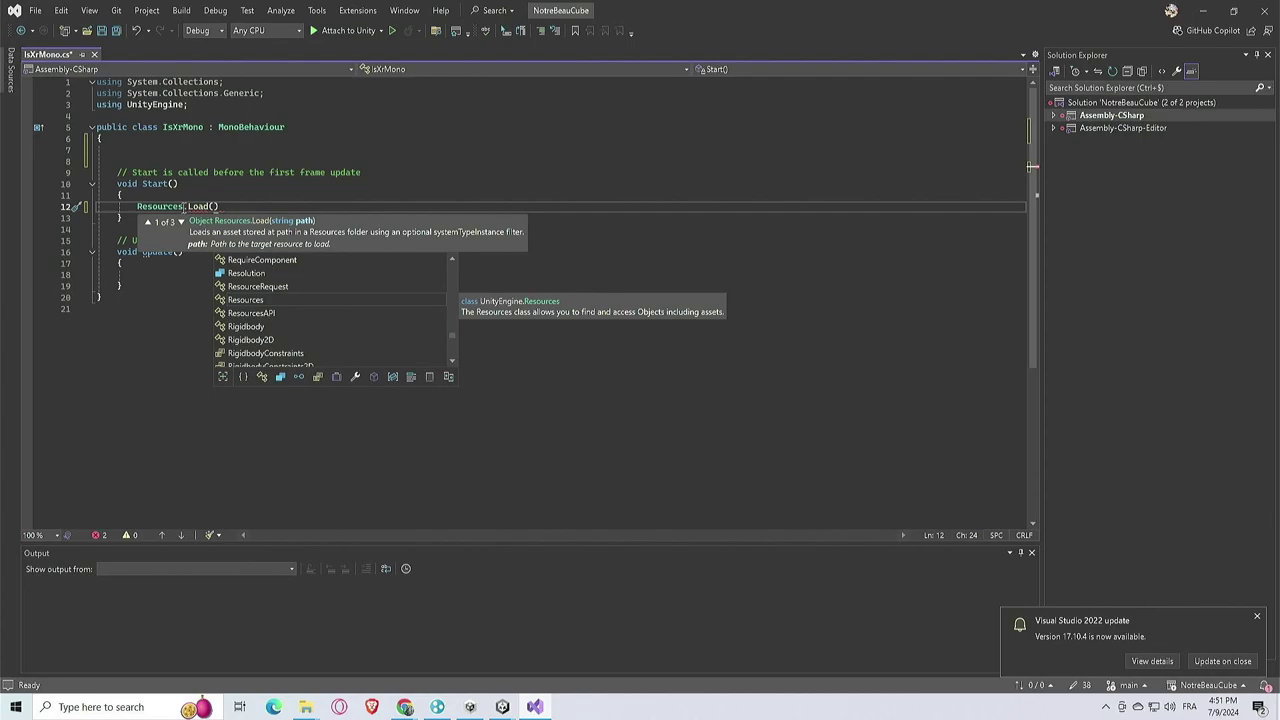
type("\"")
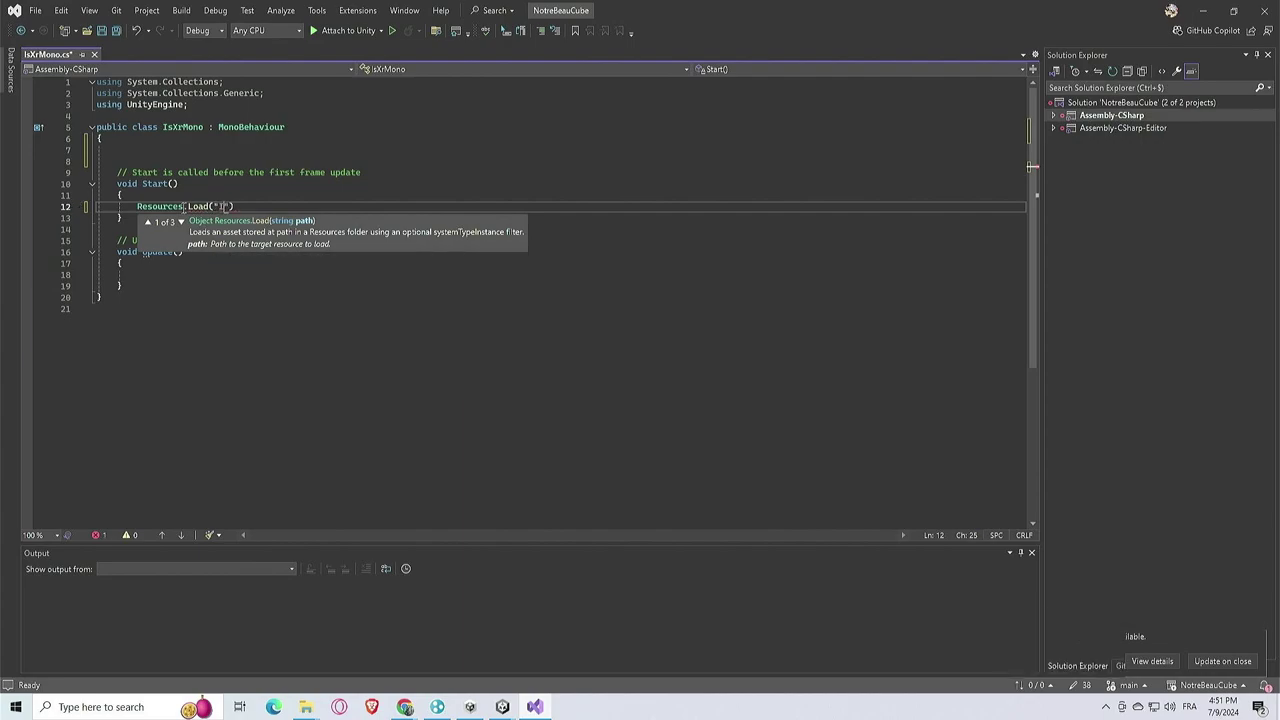
type("IsXR\")")
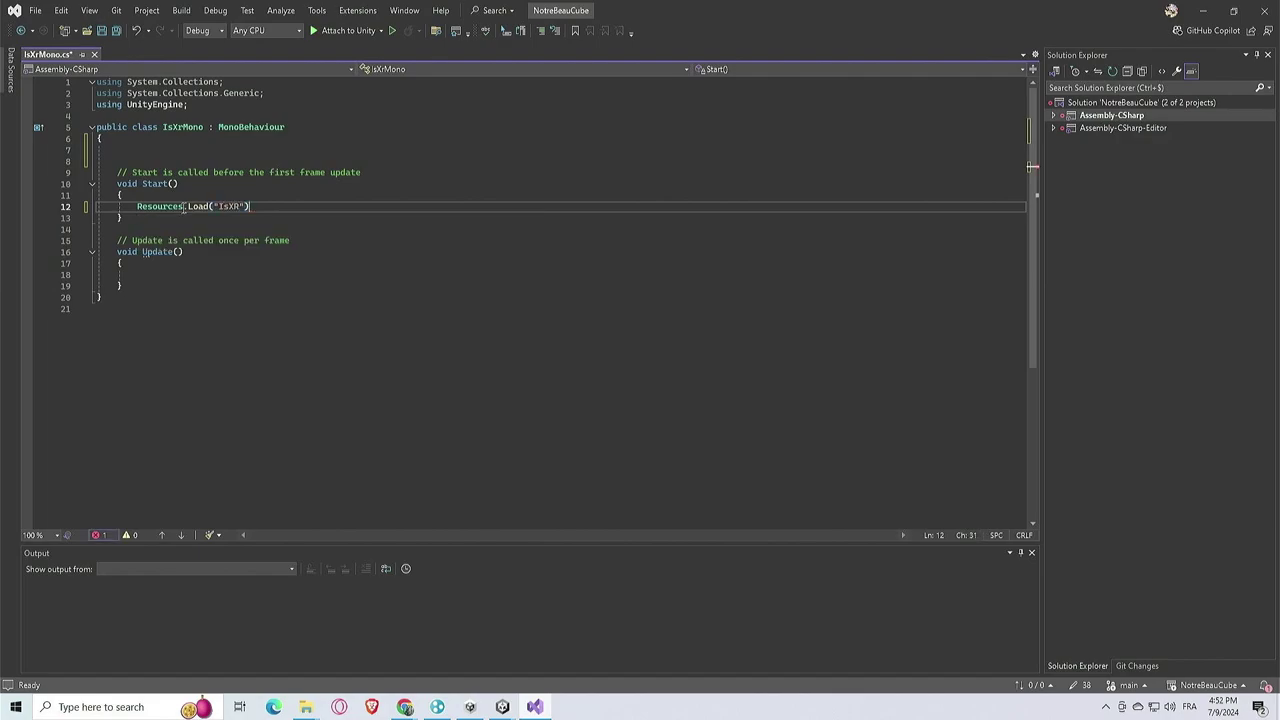
type(";")
key("Home")
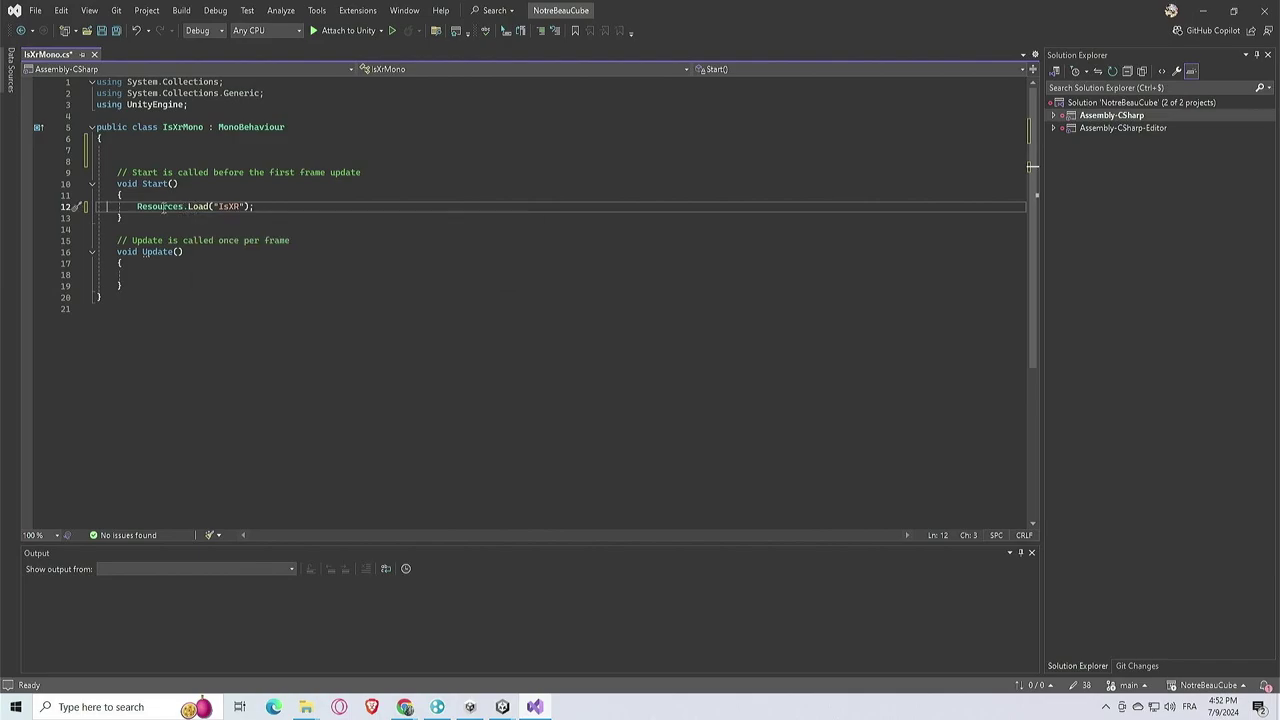
type("Object ")
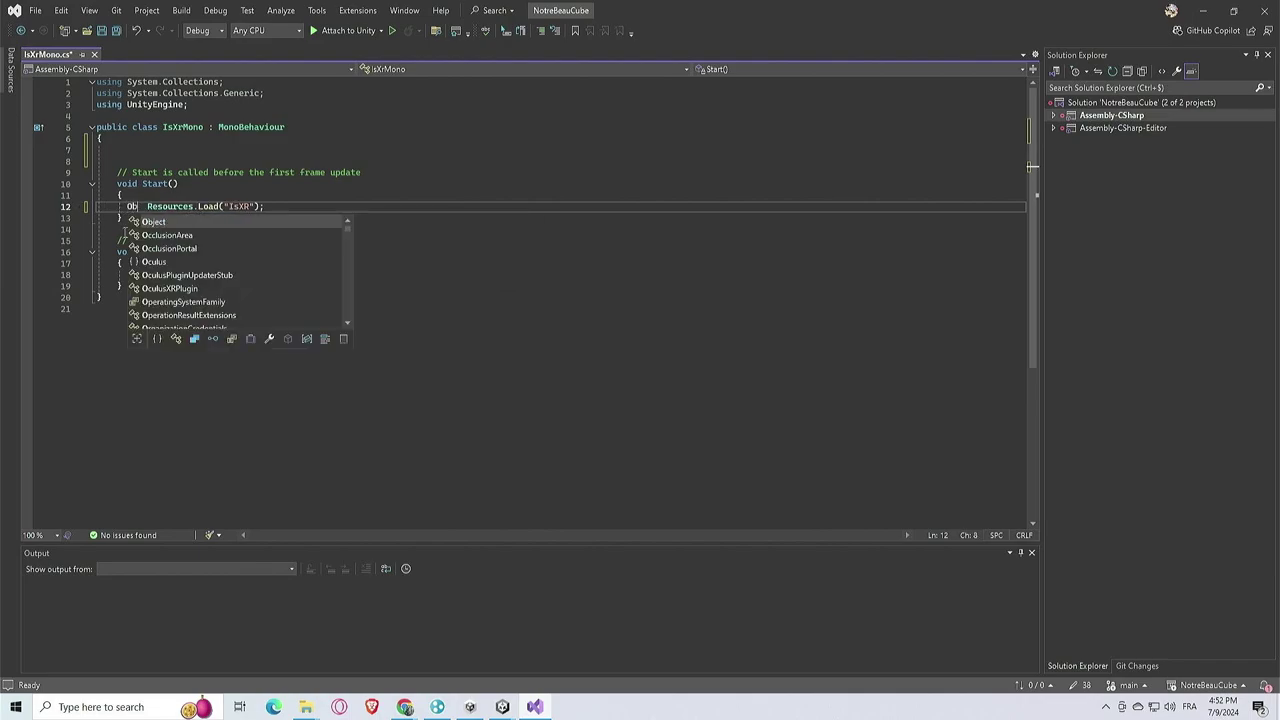
type("o =")
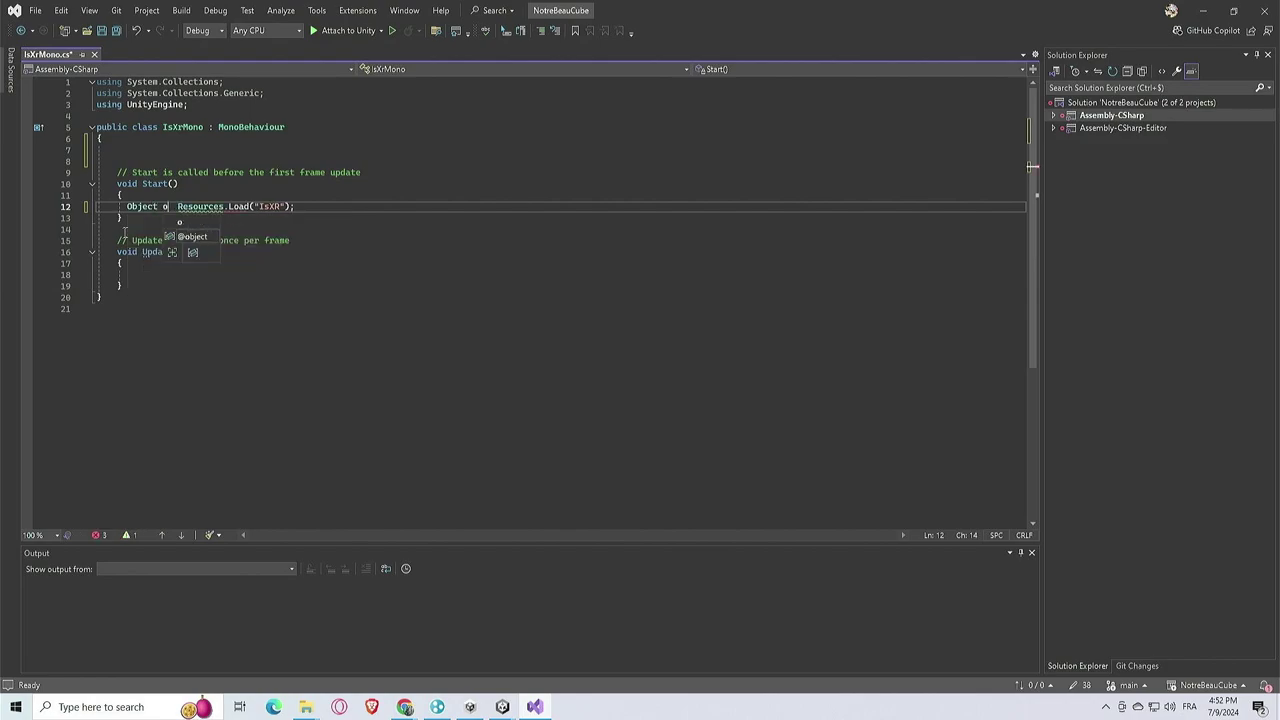
key("Up")
key("Down")
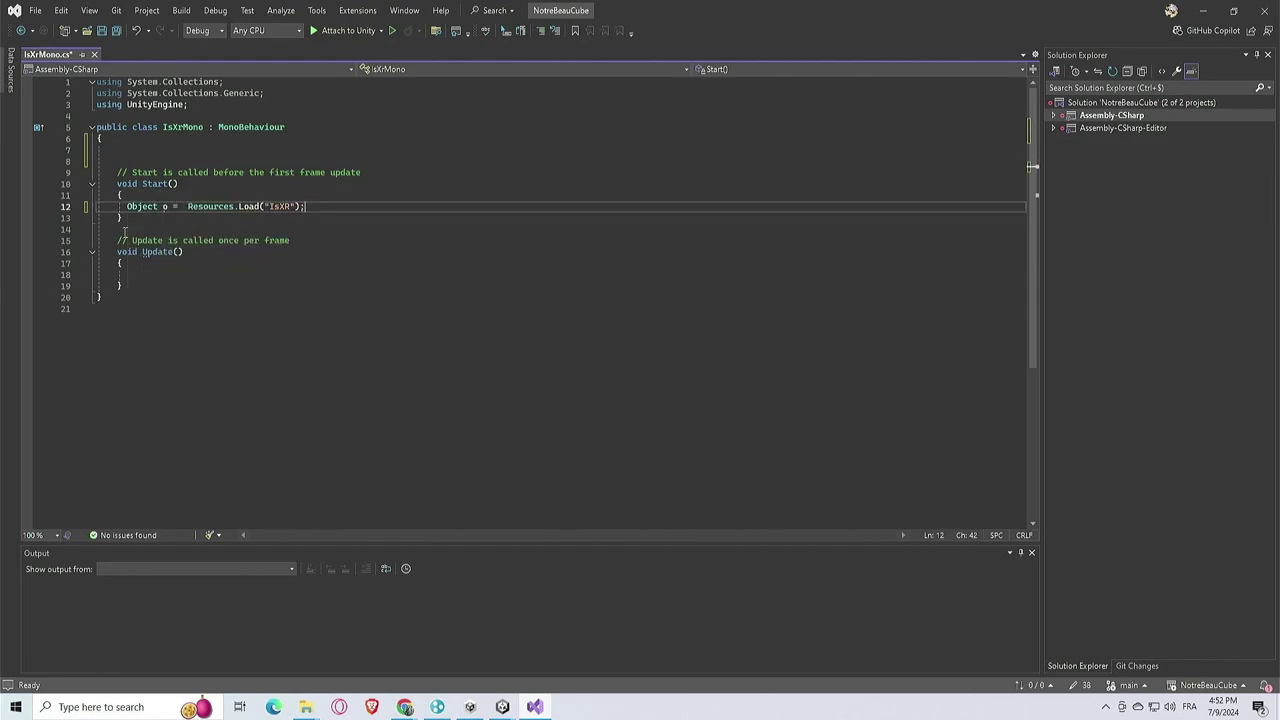
Below the load line, add an empty multi-line if block that checks o != null
key("End")
key("Return")
type("if(o")
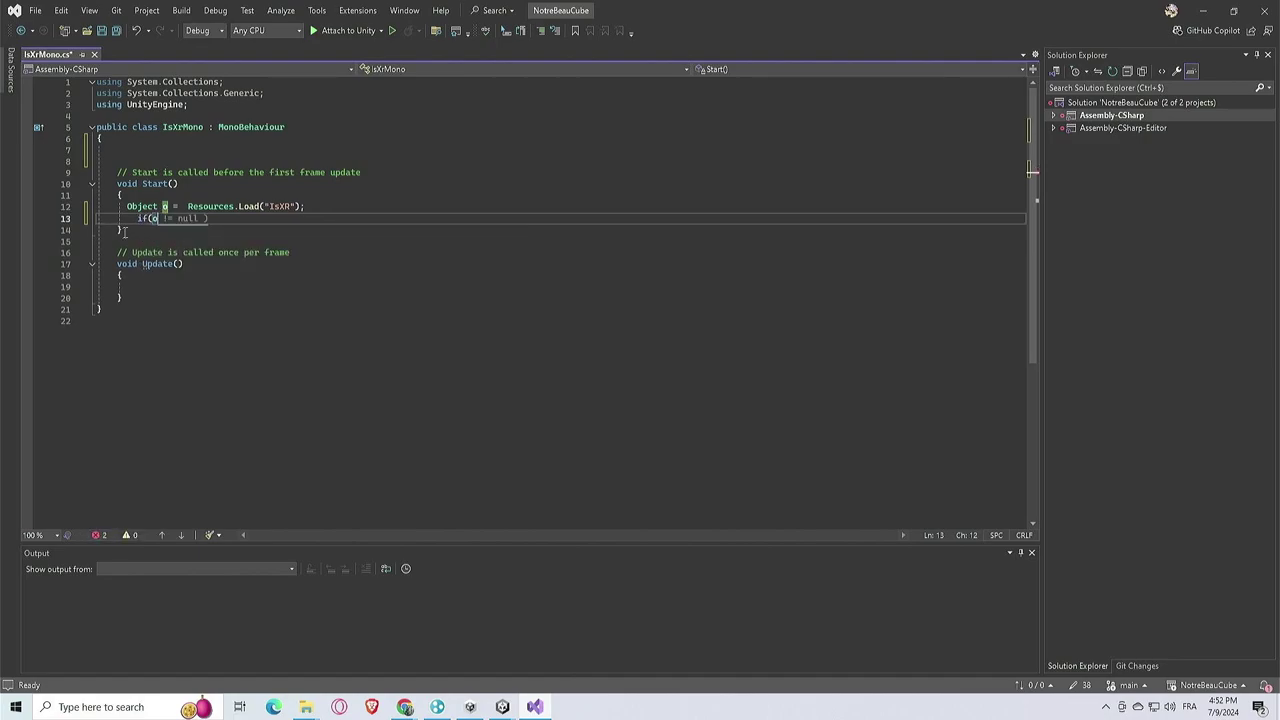
key("Tab")
type(") {")
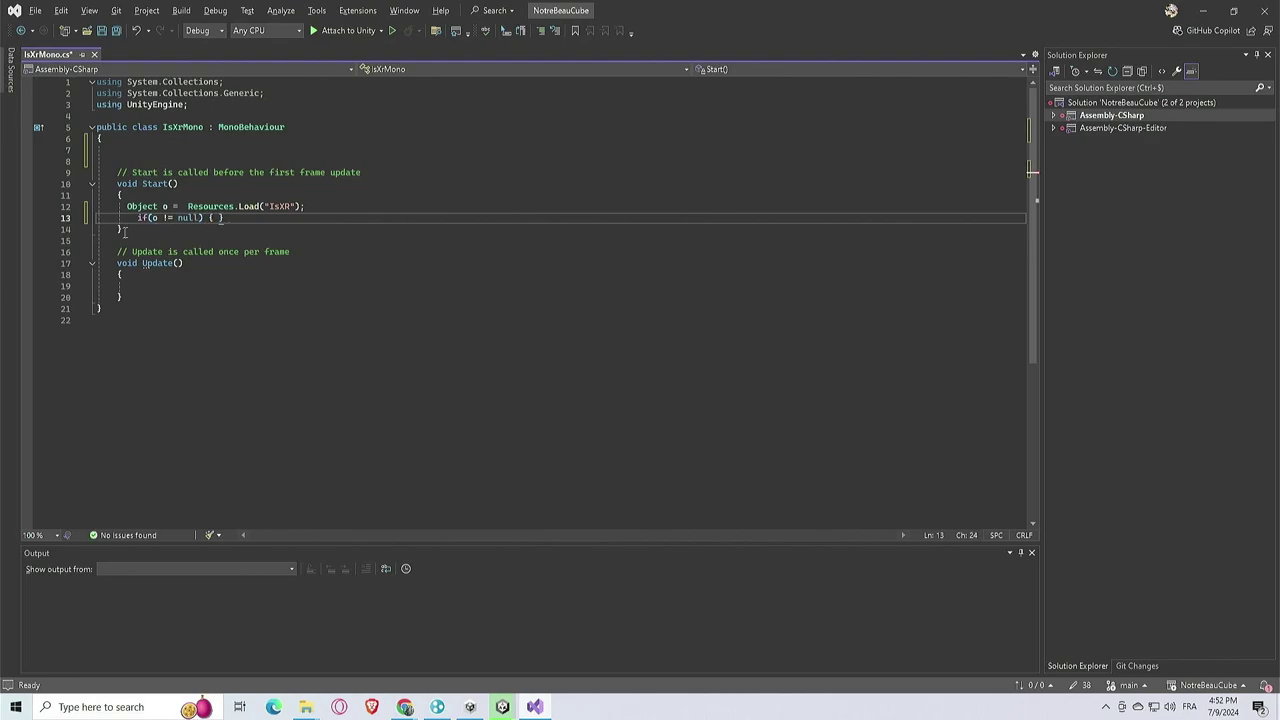
key("Return")
key("Return")
key("Up")
key("Up")
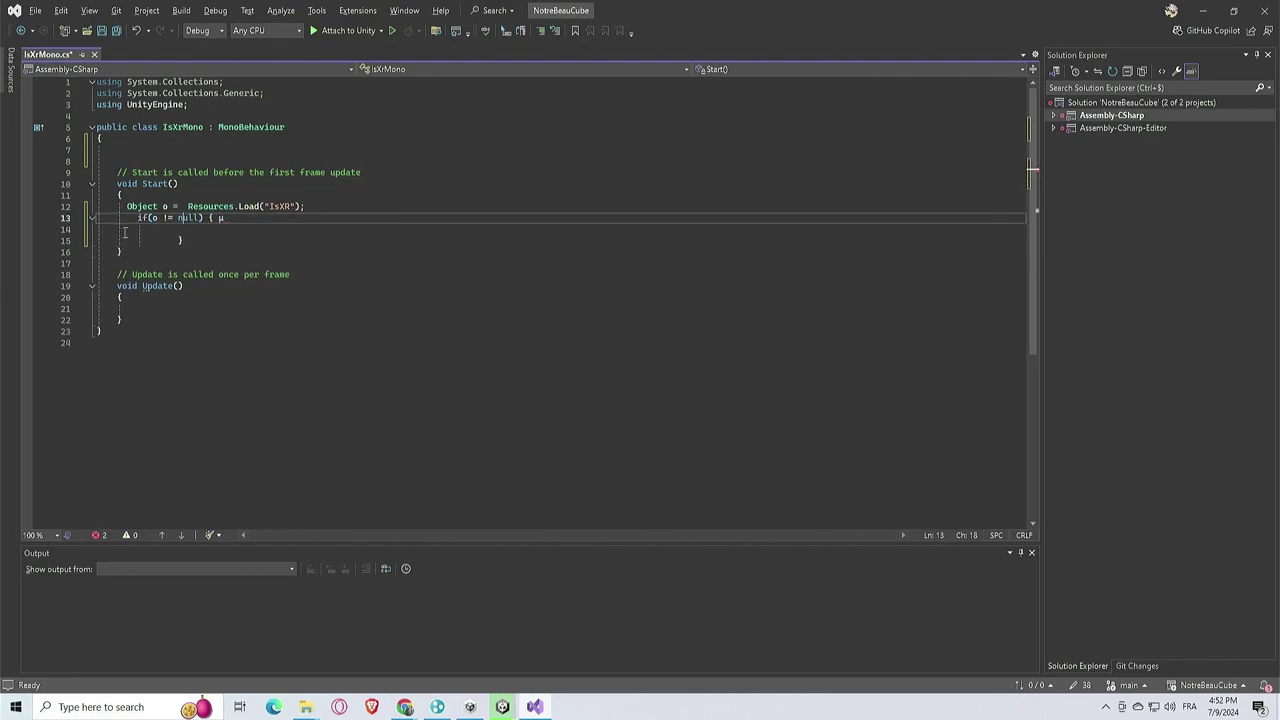
key("BackSpace")
key("Down")
key("Down")
Add an else block with blank lines inside after the null check and save the script
key("Return")
type("else")
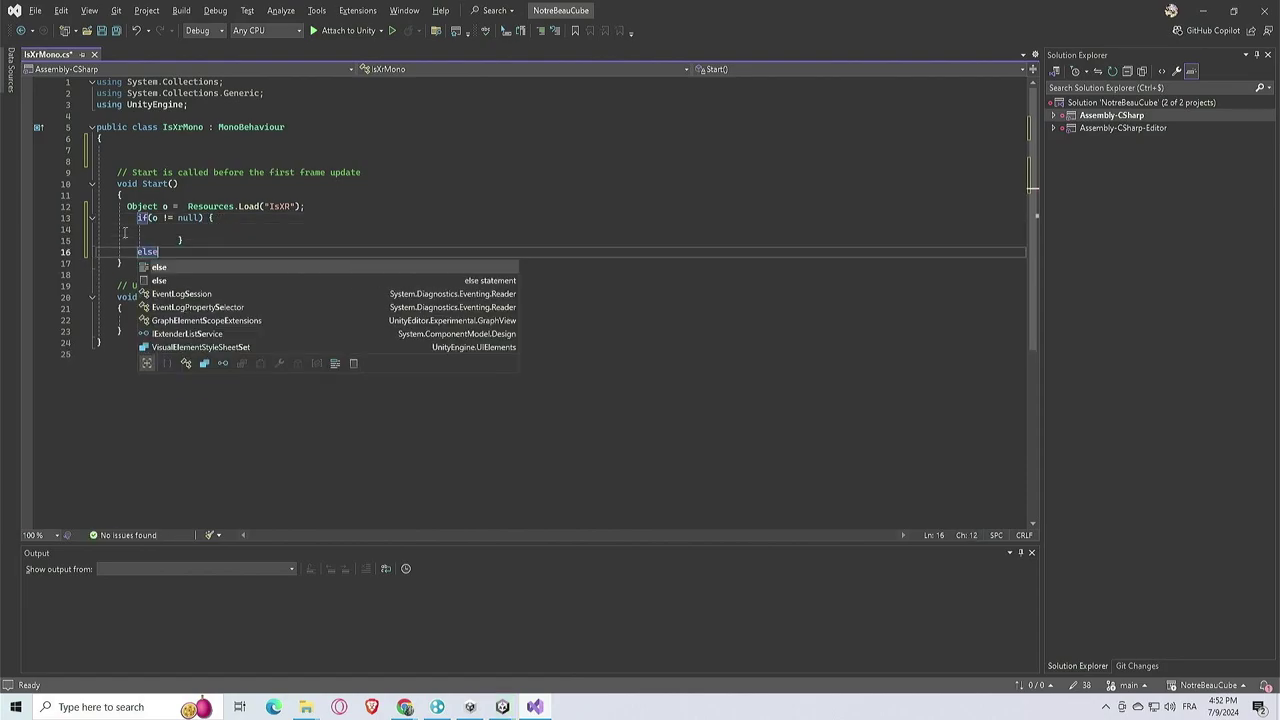
type(" {}")
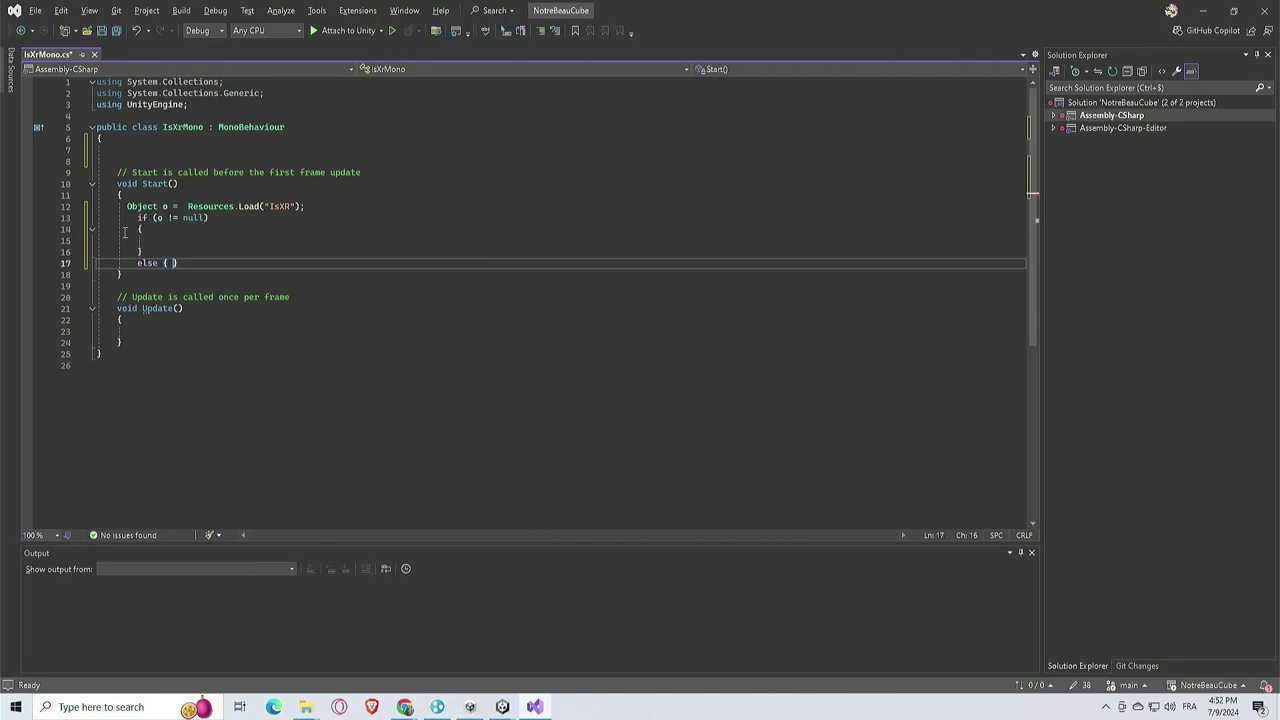
key("Return")
key("ctrl+s")
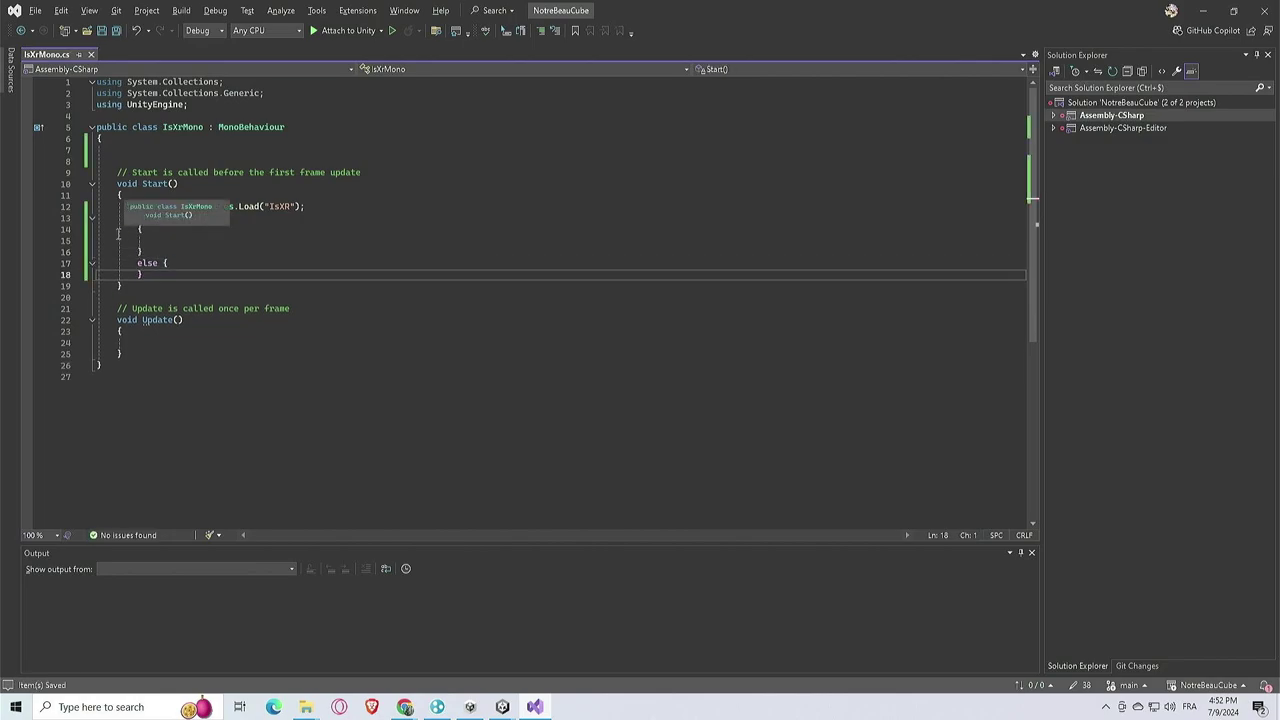
key("Return")
key("Return")
left_click(211, 240)
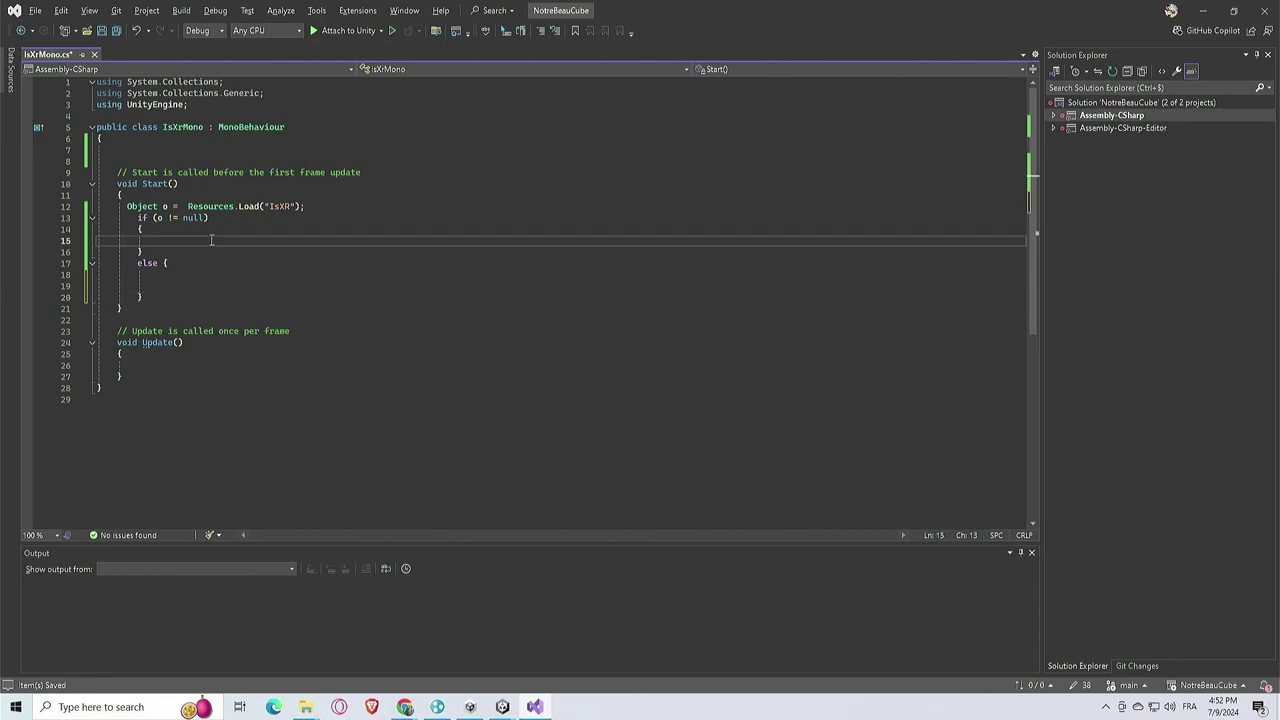
key("ctrl+s")
Above Start(), declare a public UnityEvent field named m_isXR and import the UnityEngine.Events namespace
left_click(189, 161)
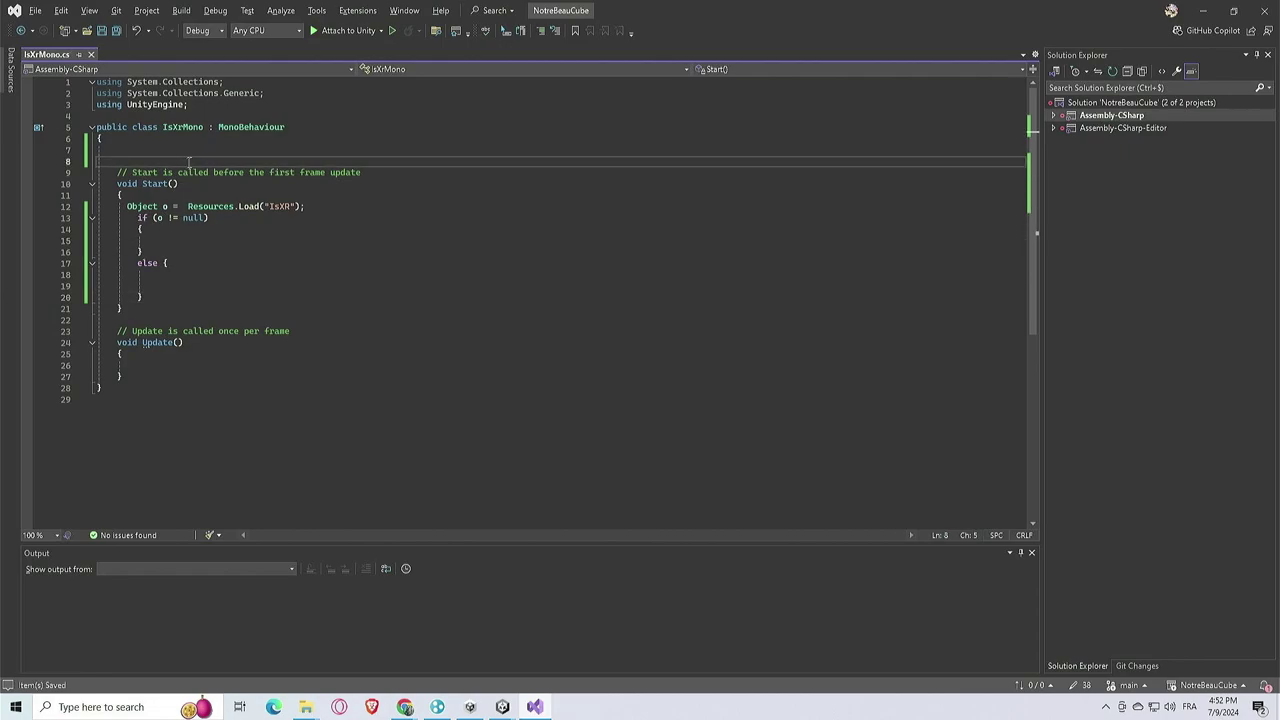
key("ctrl+Return")
type("m")
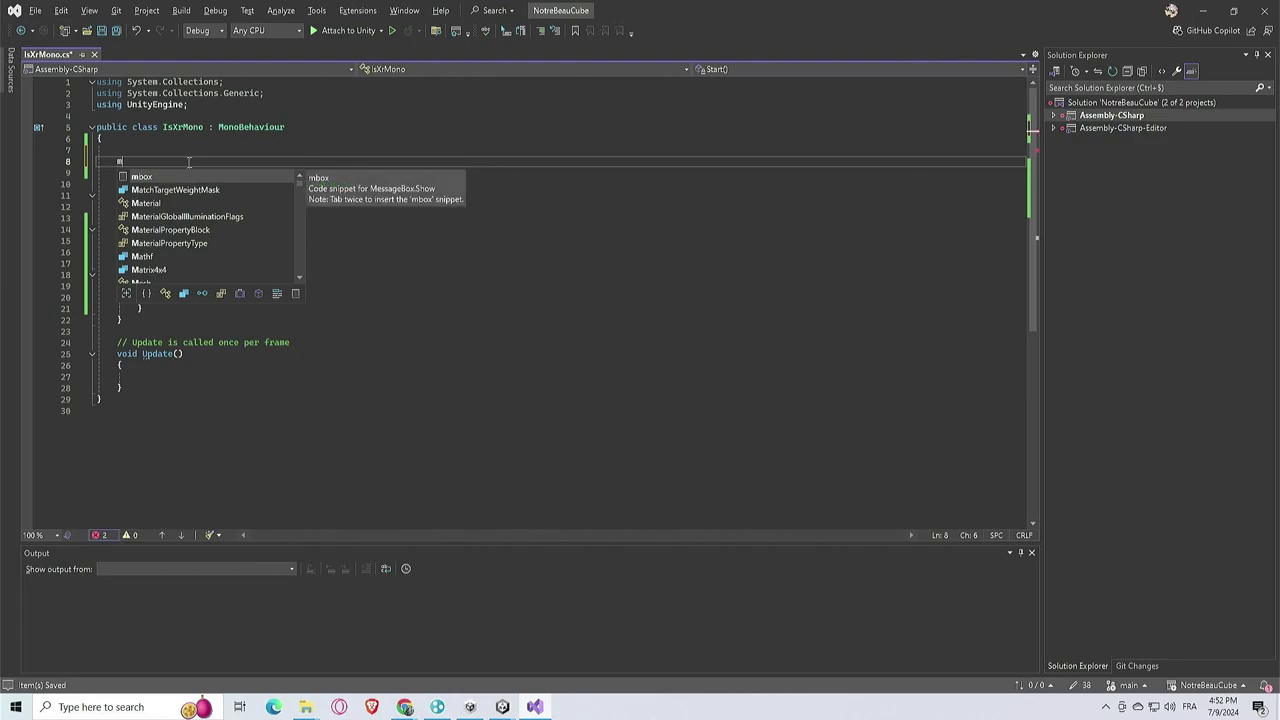
key("BackSpace")
type("public ")
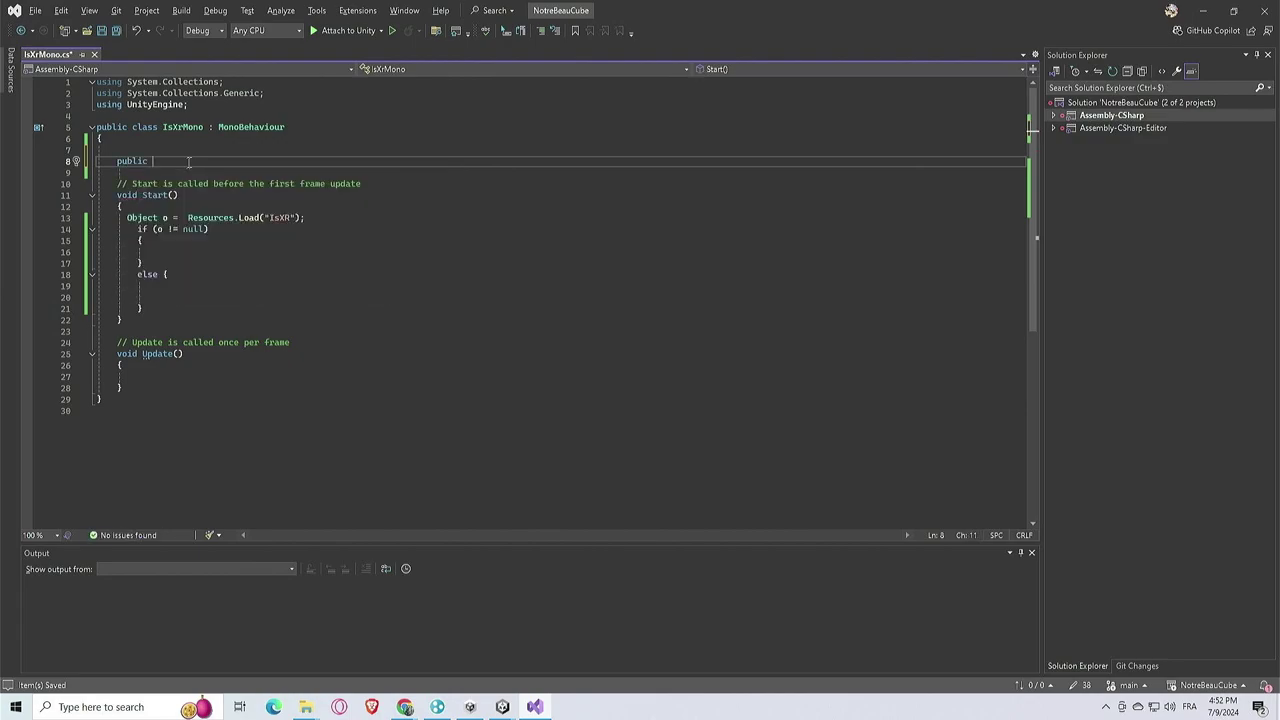
type("Unity")
key("Escape")
type("Event")
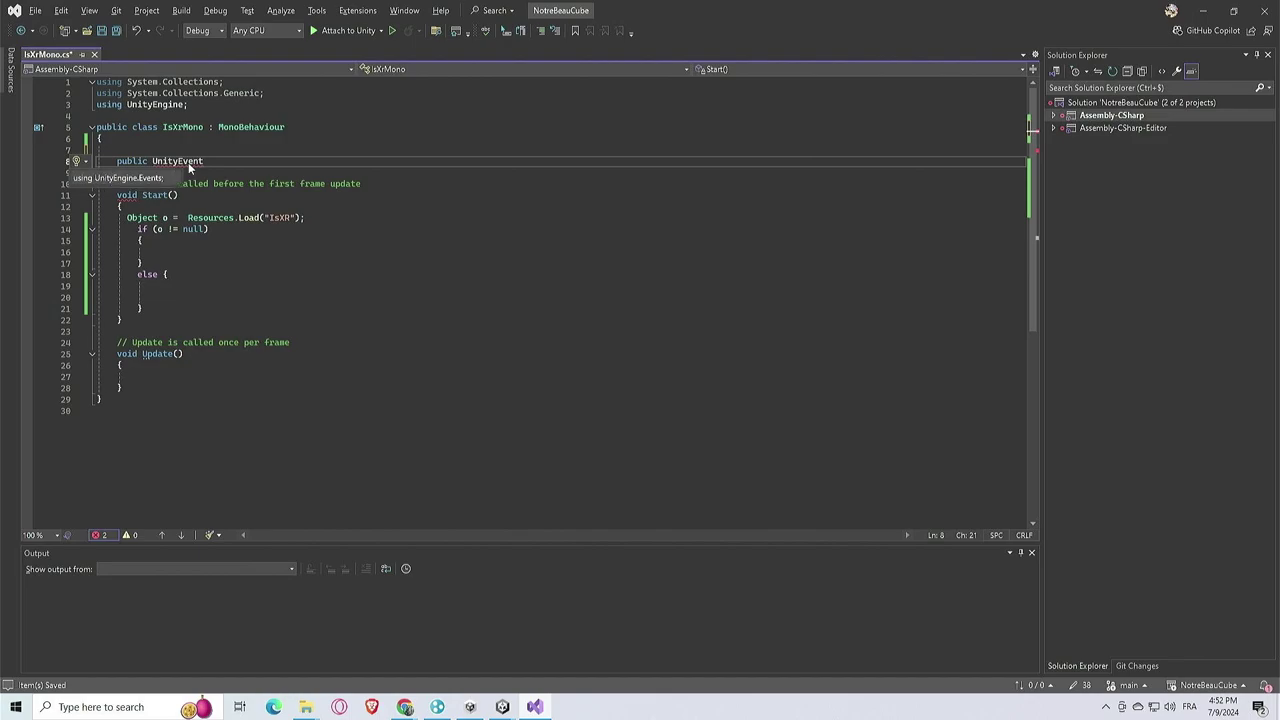
key("ctrl+period")
key("Return")
type("m_")
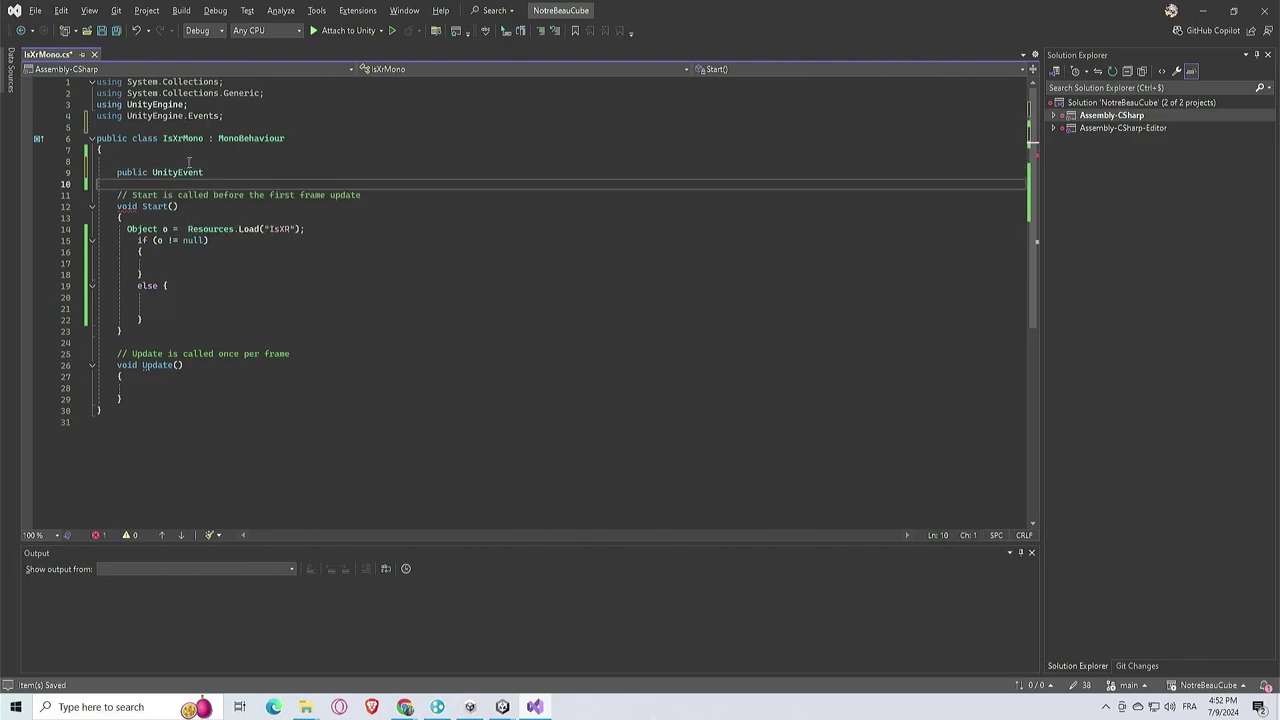
type("is")
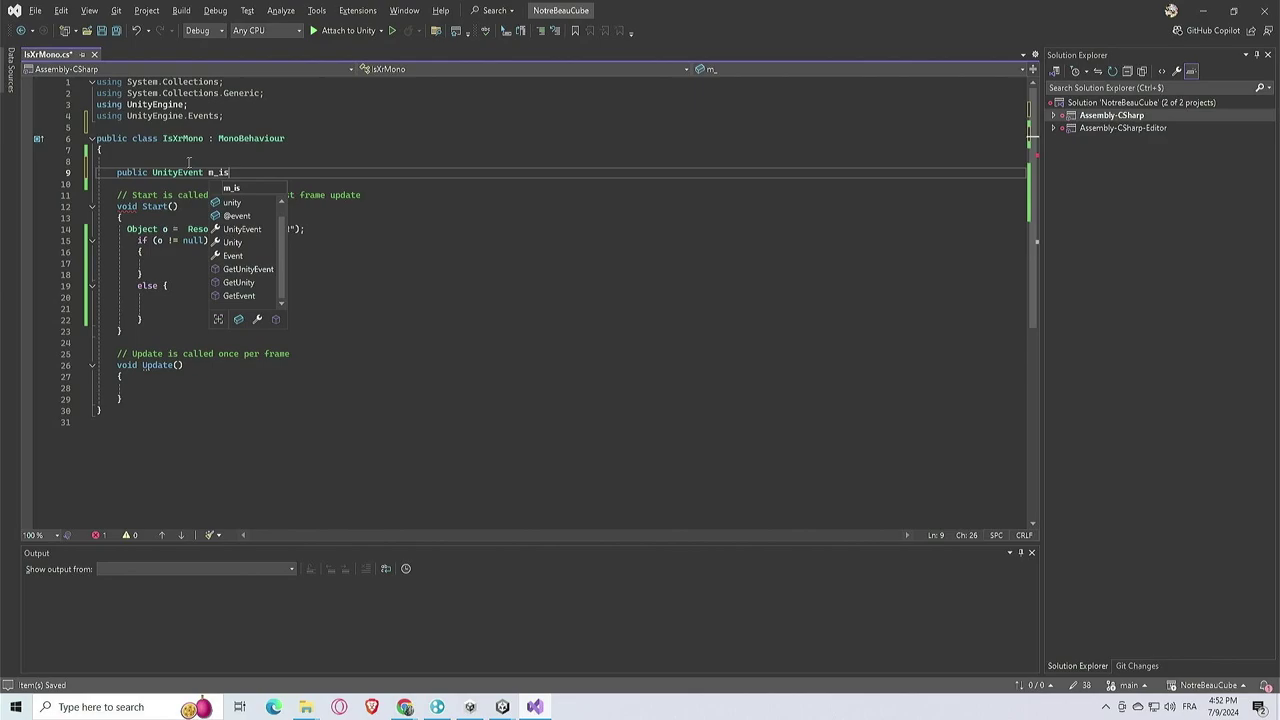
type("XR;")
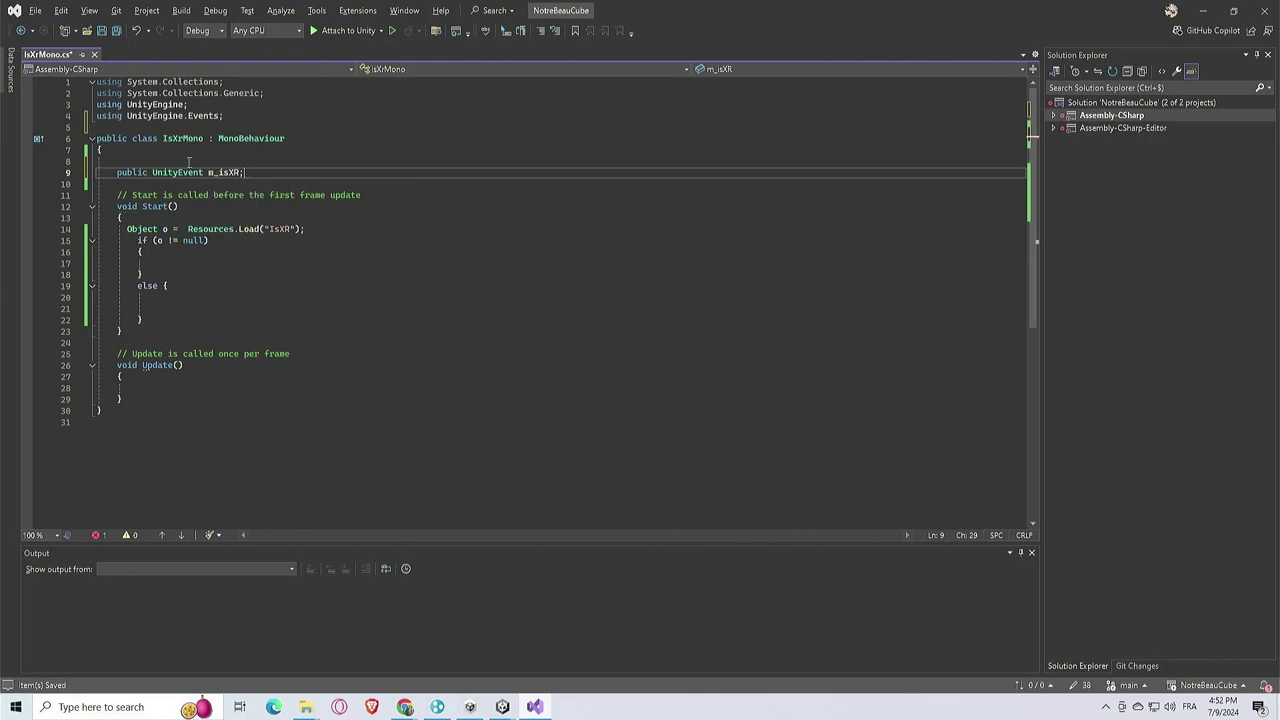
Declare a second public UnityEvent field named m_isNotXR below m_isXR and save the script
key("Return")
type("public U")
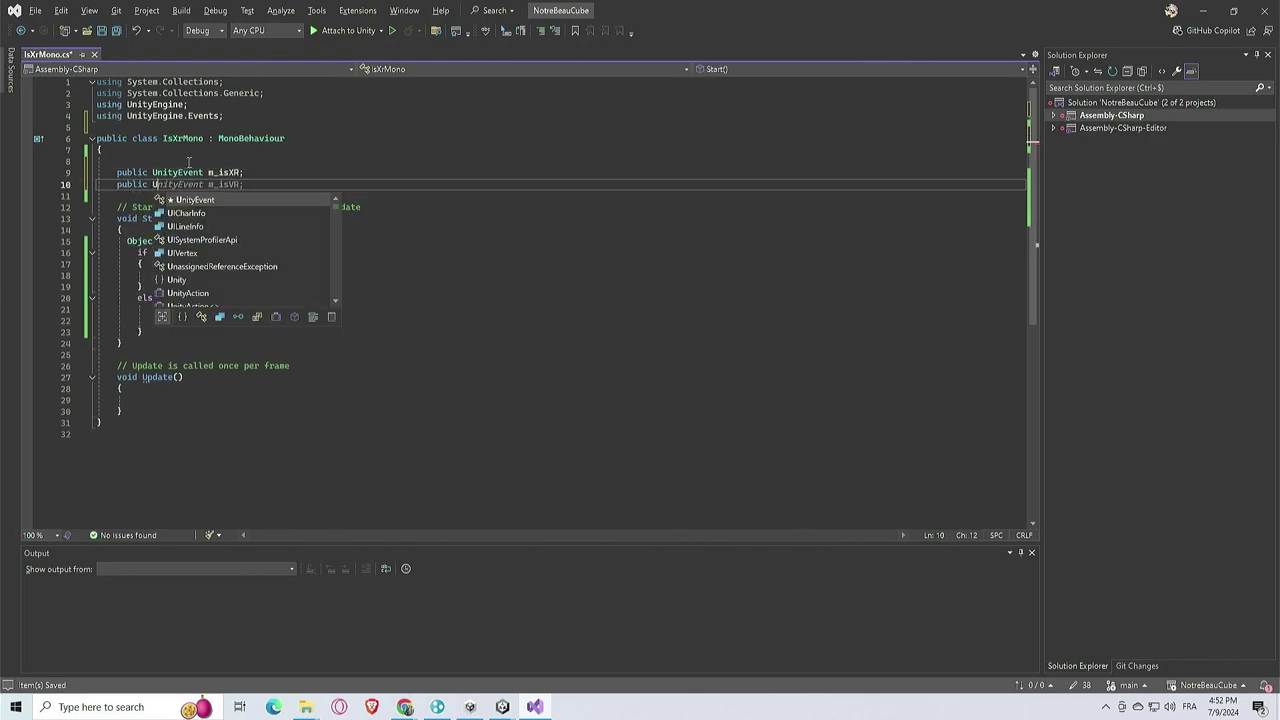
type("nityEvent")
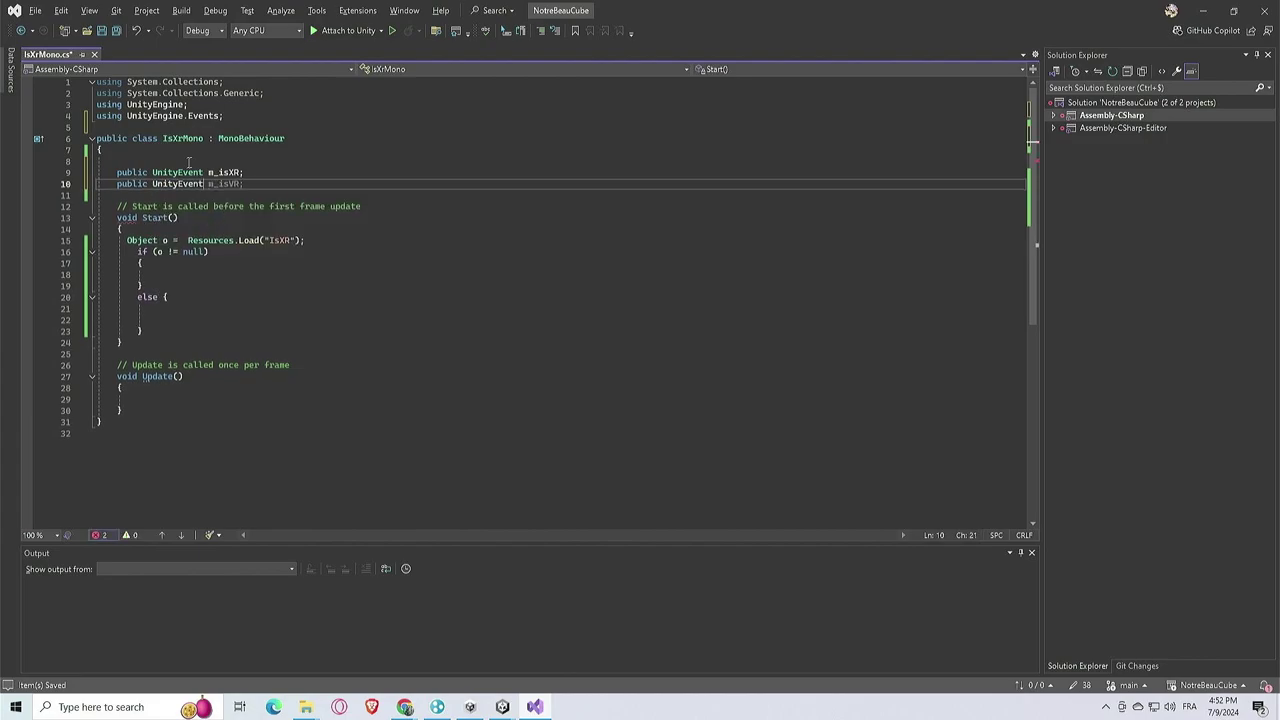
key("Tab")
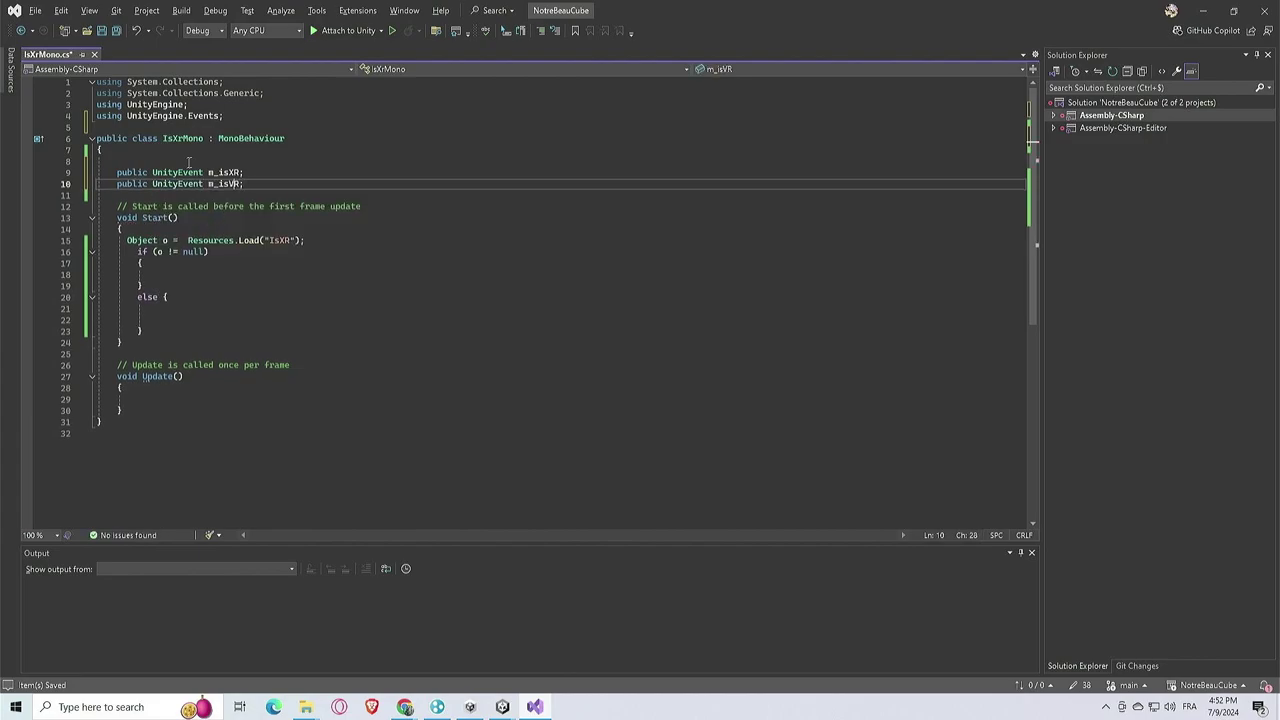
key("Left")
key("Left")
key("Left")
type("Not")
key("BackSpace")
type("t")
key("Up")
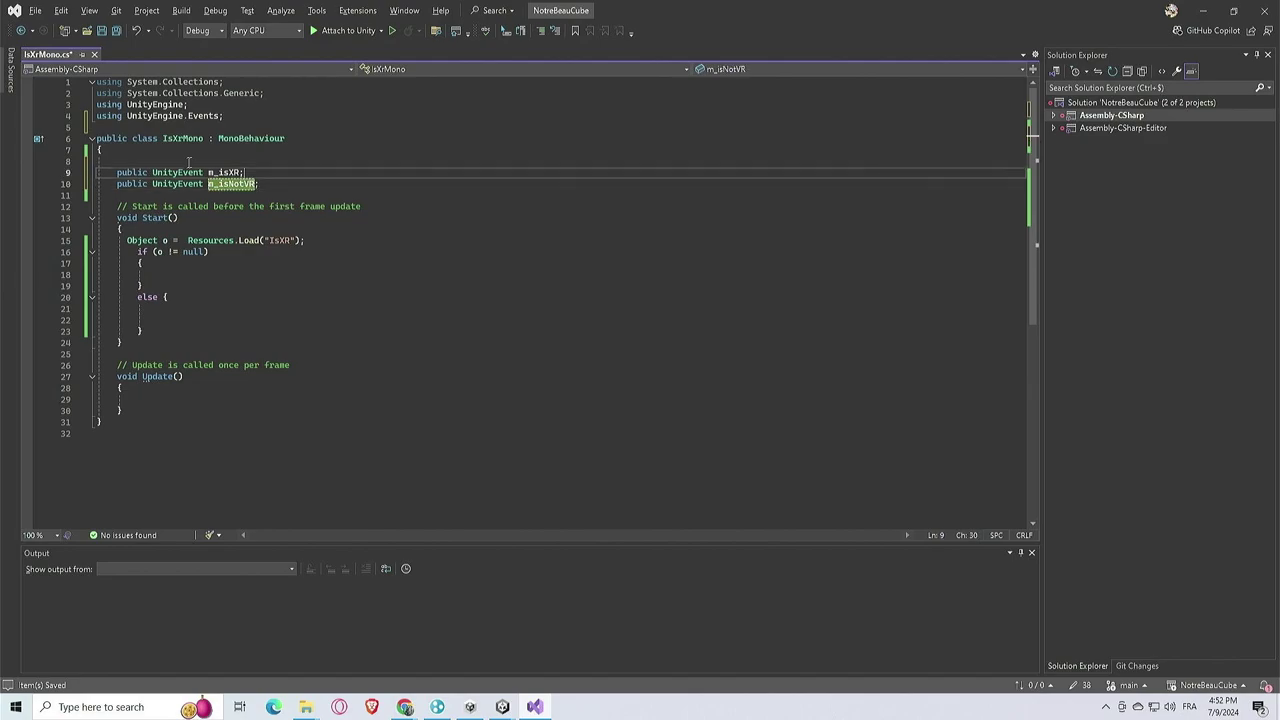
key("Down")
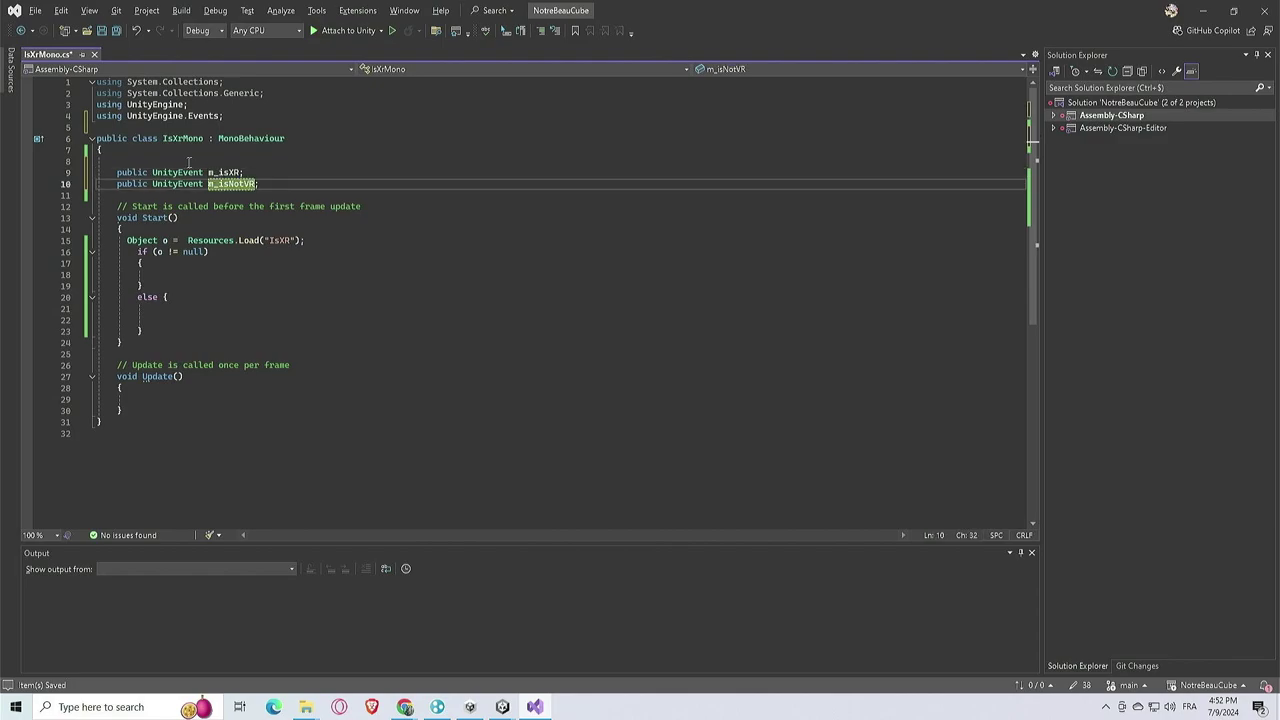
key("BackSpace")
type("X")
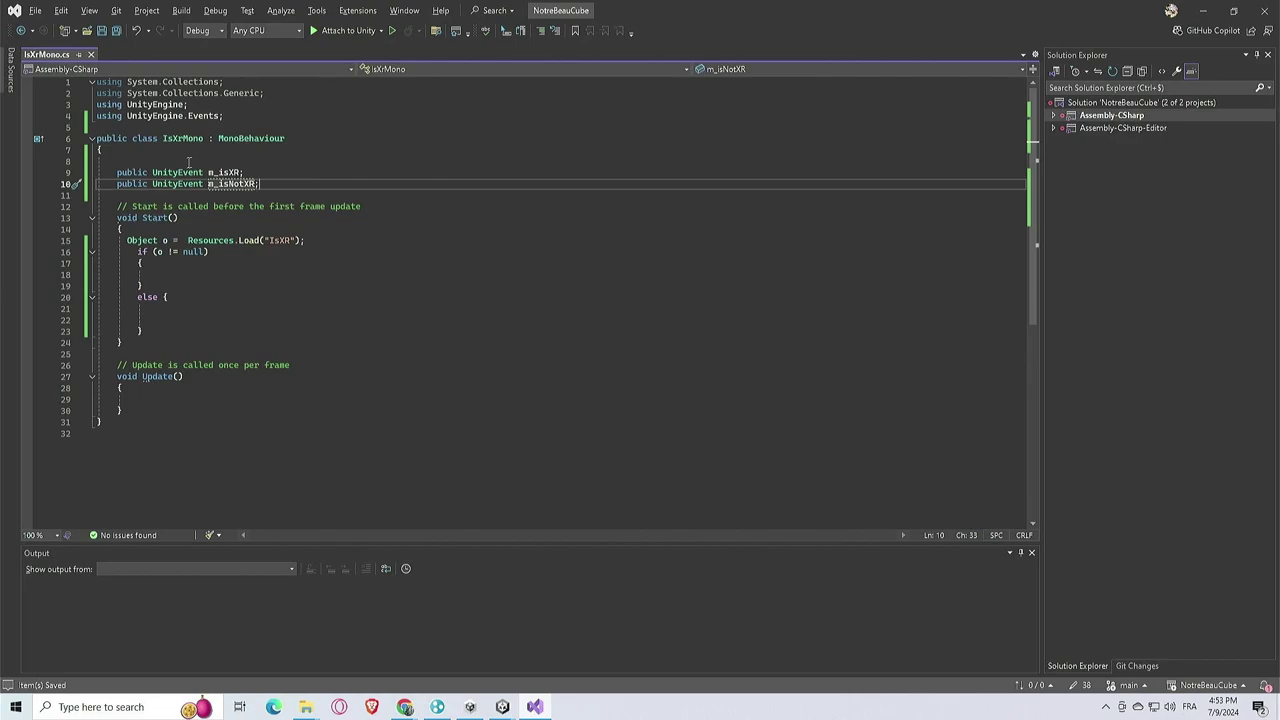
Below m_isNotXR, add a public UnityEvent<bool> field named m_isXr
key("Return")
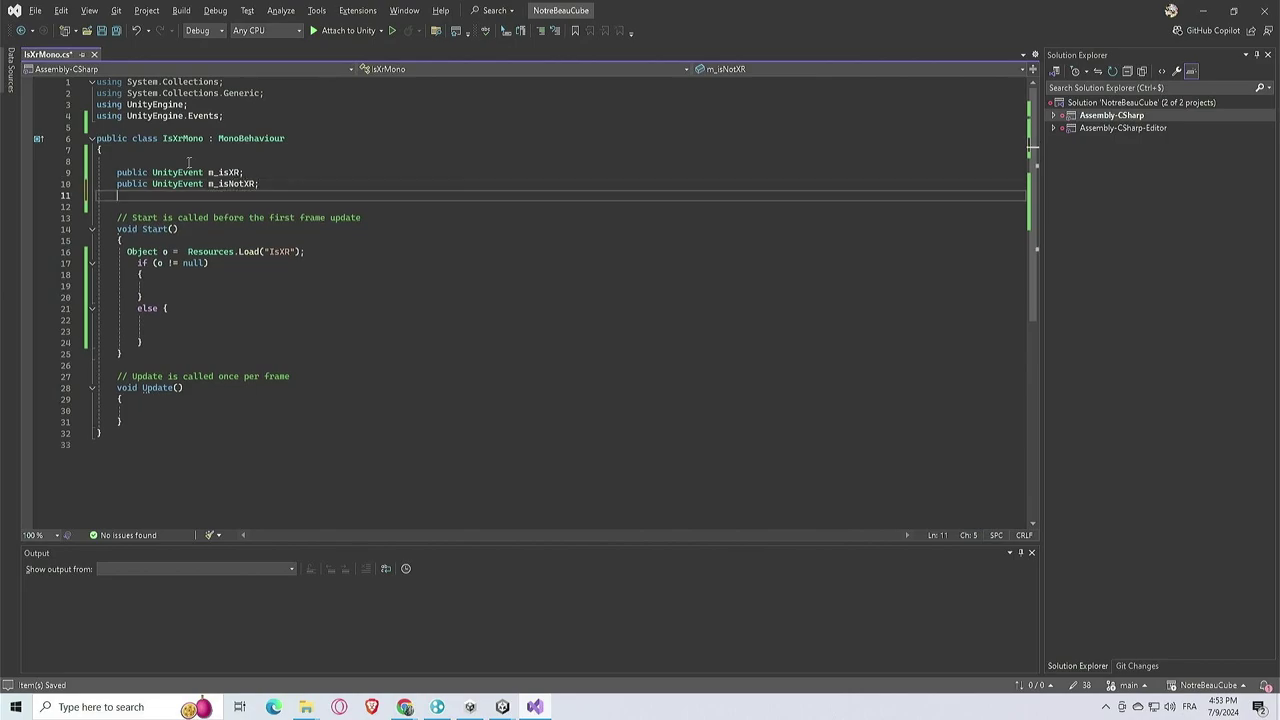
type("p")
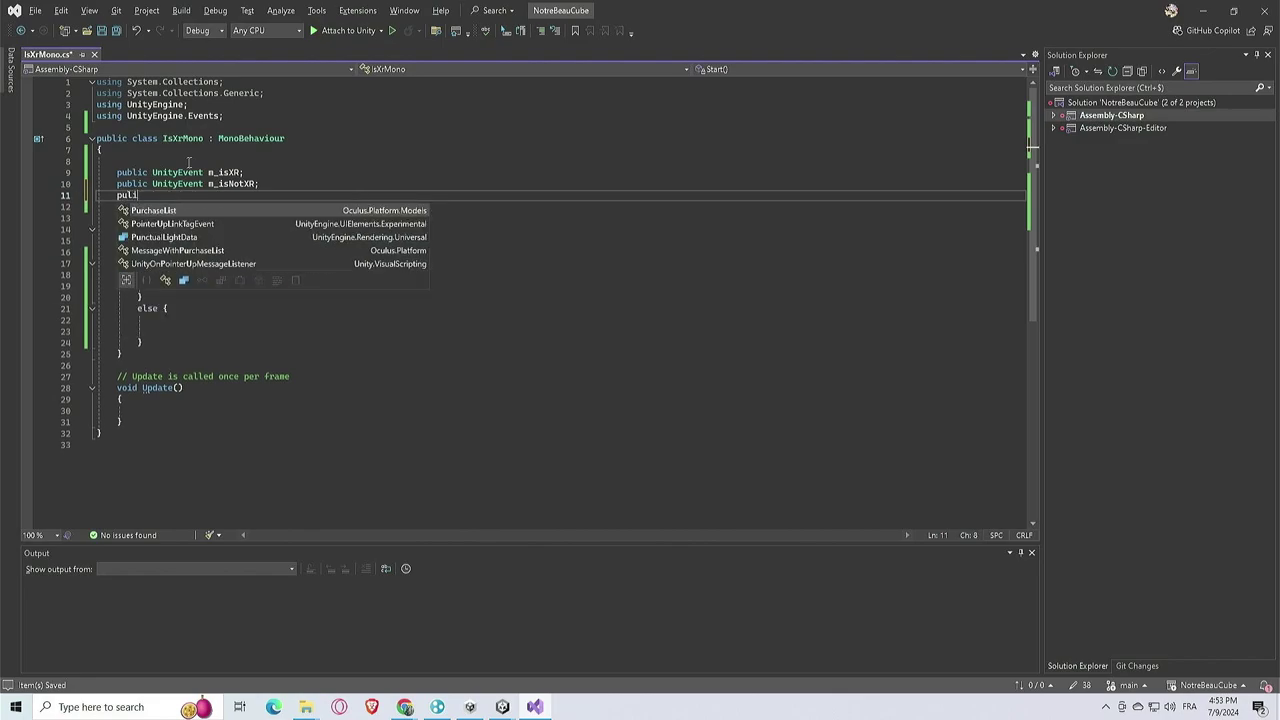
type("ublic")
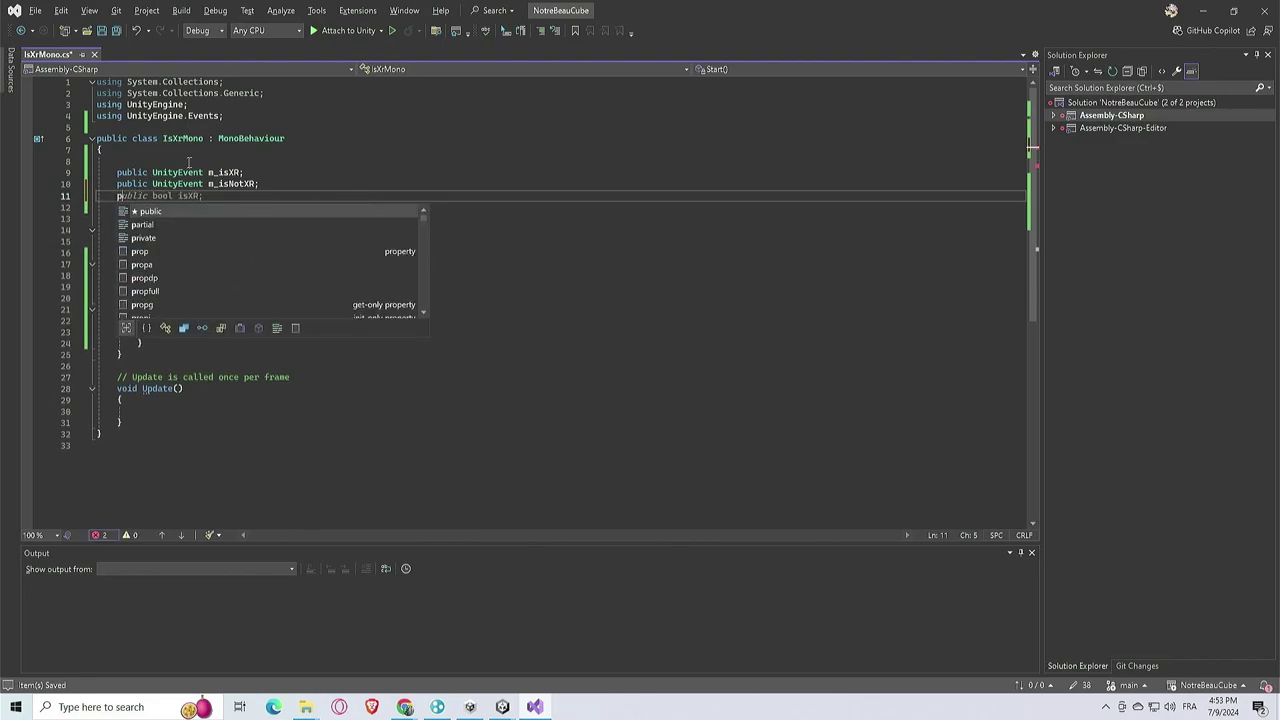
key("Escape")
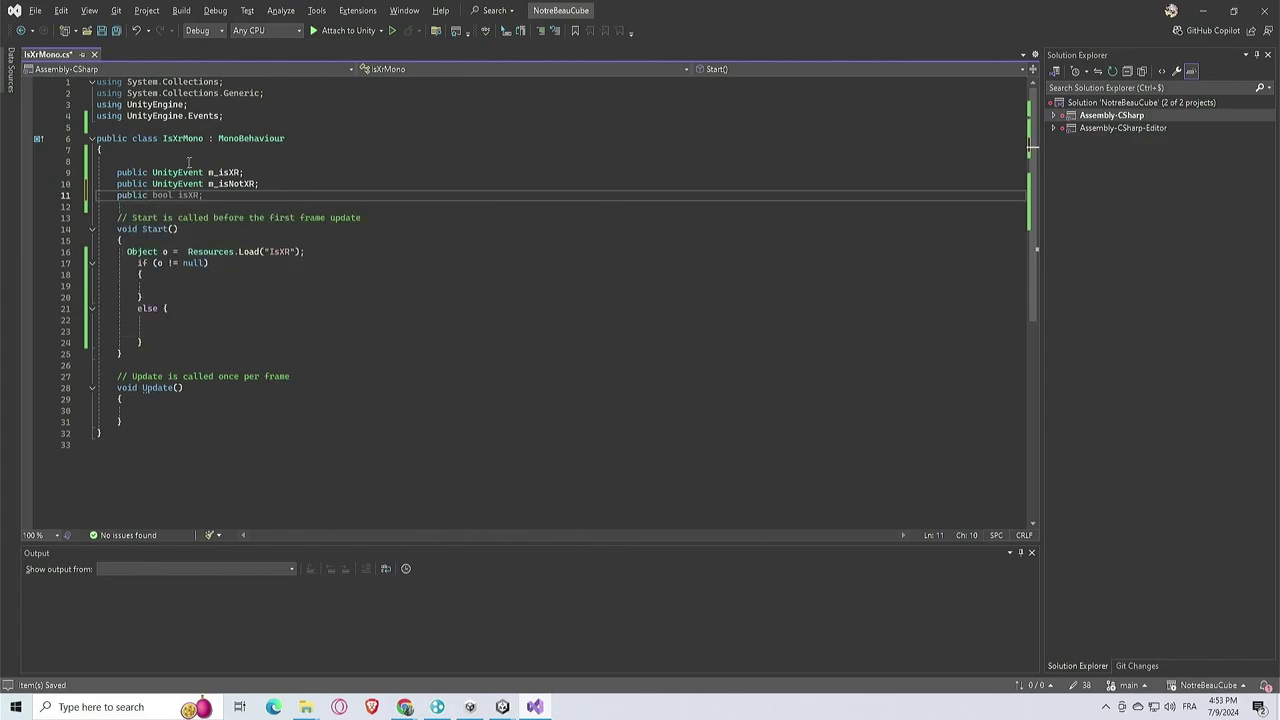
type("UnityEve")
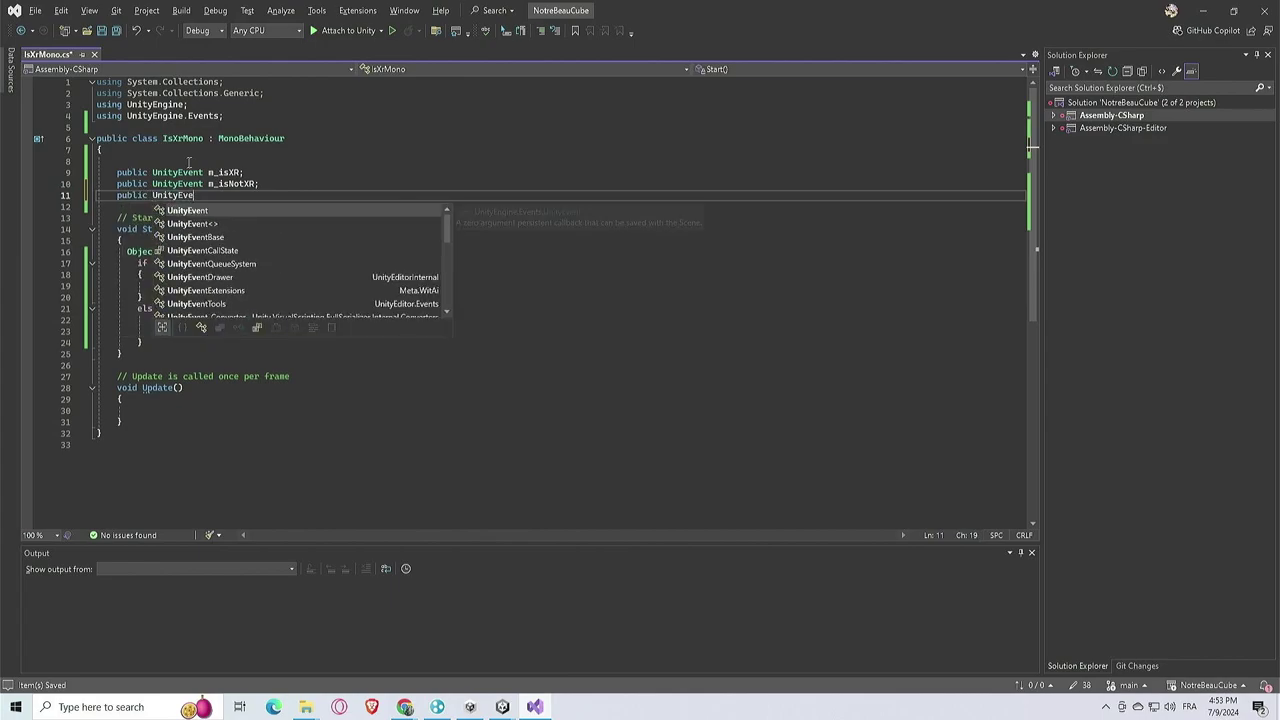
key("Tab")
type("<bool>")
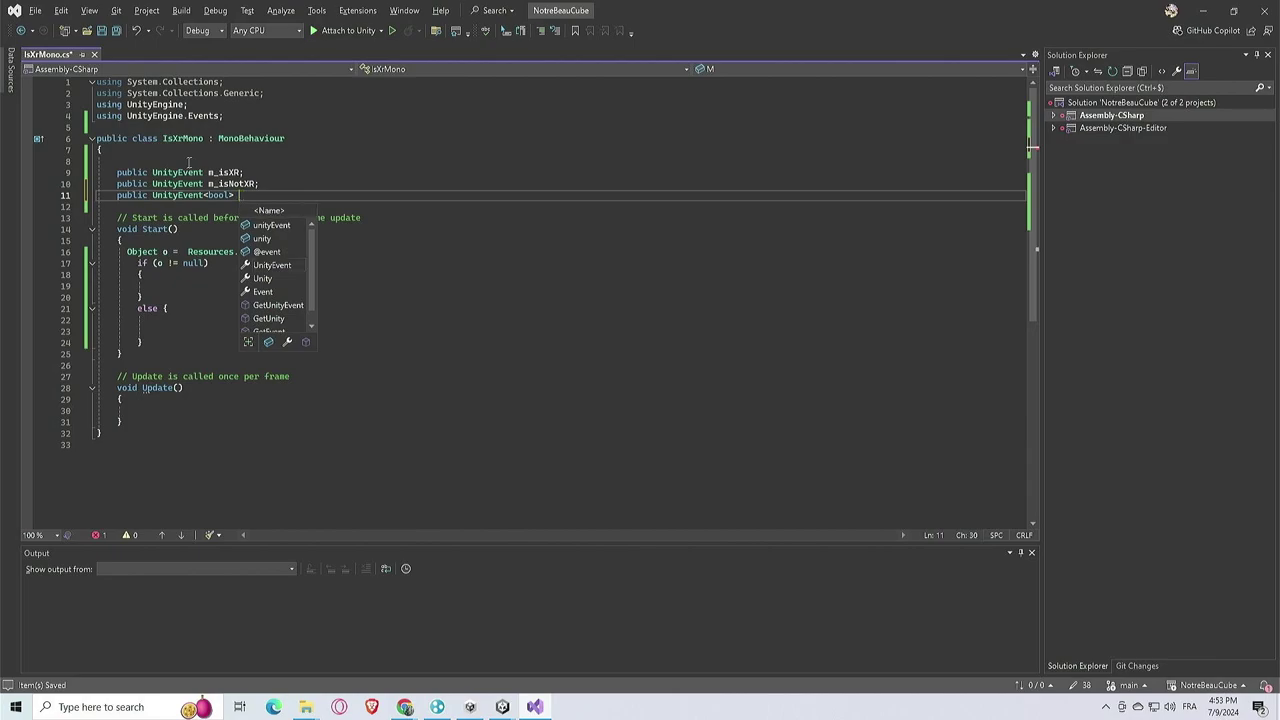
type(" m_isXr;")
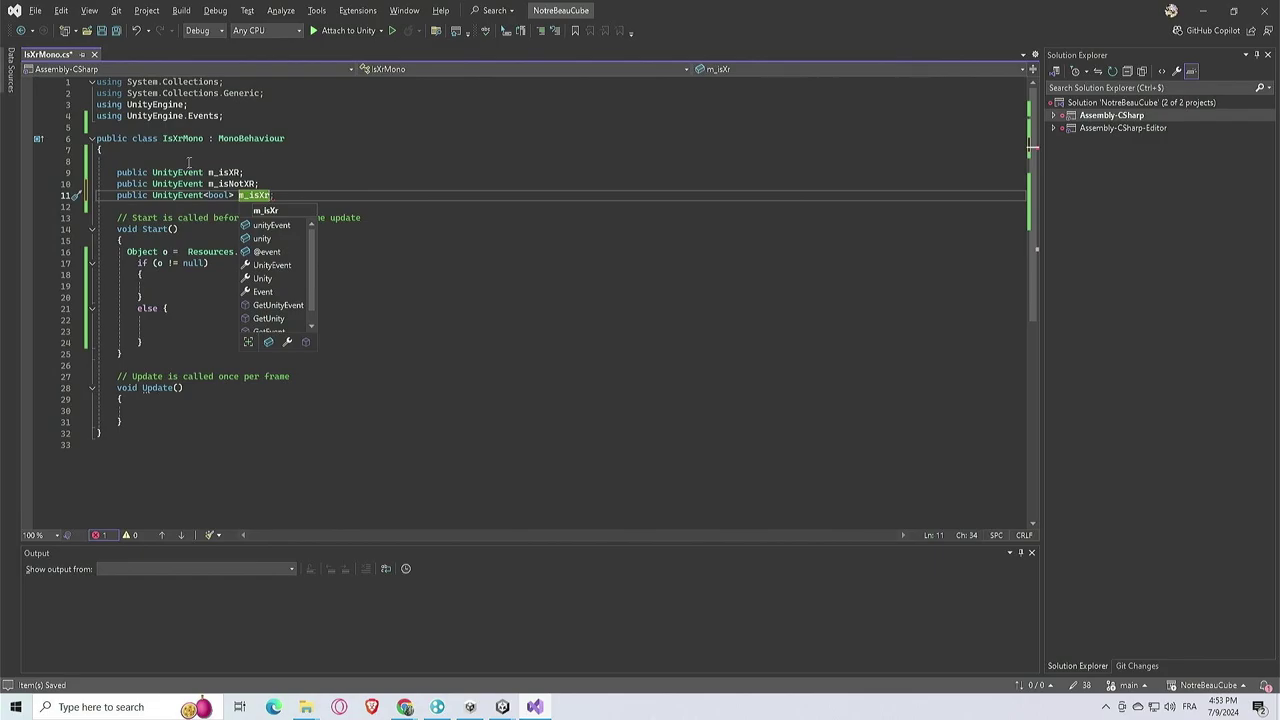
Rename the UnityEvent<bool> field to m_onIsXrBool
key("BackSpace")
type("Bool")
key("Delete")
type("onI")
key("Left")
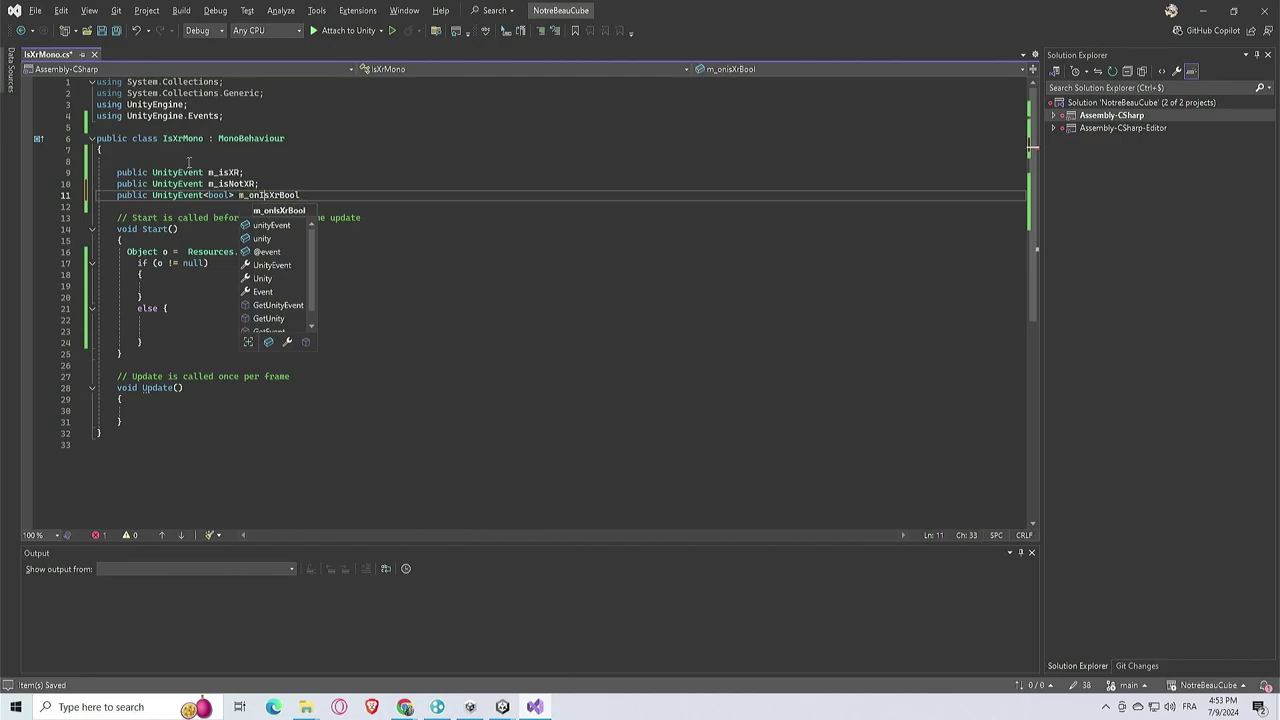
key("Left")
key("Left")
key("Escape")
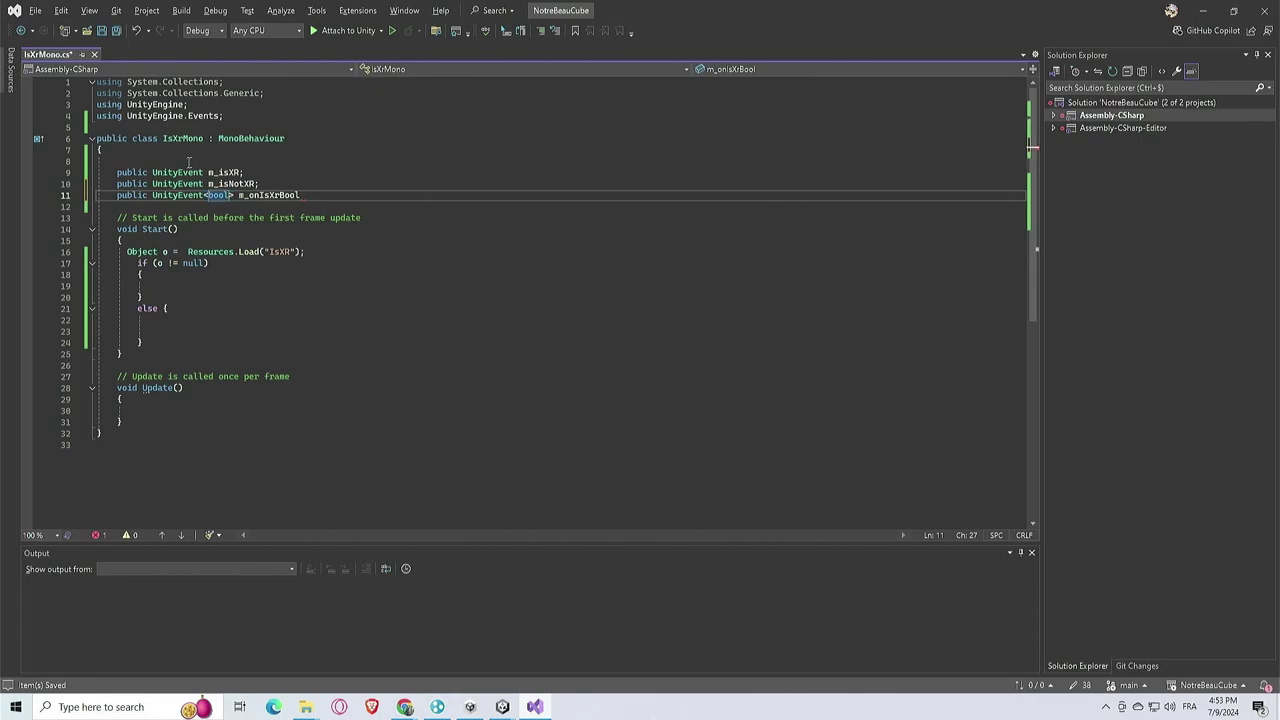
Rename the two plain UnityEvent fields to m_onIsNotXR and m_onIsXR
key("Up")
key("Delete")
type("onI")
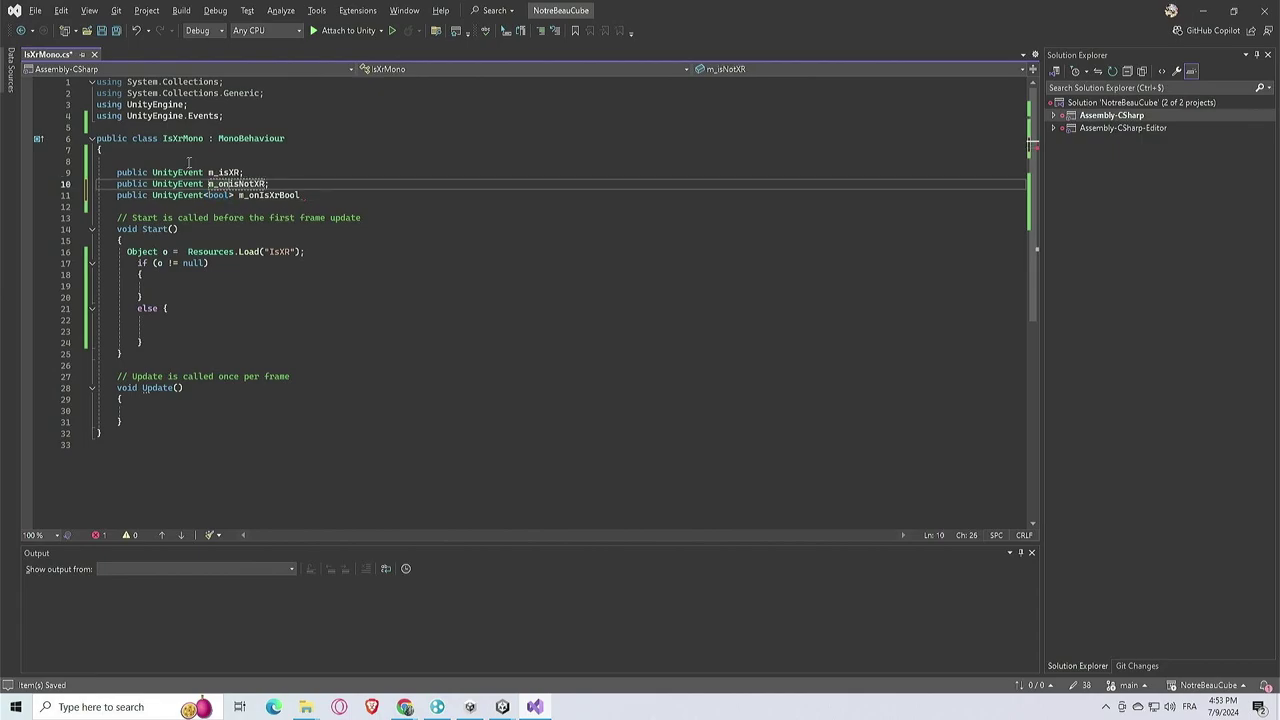
key("Left")
key("Up")
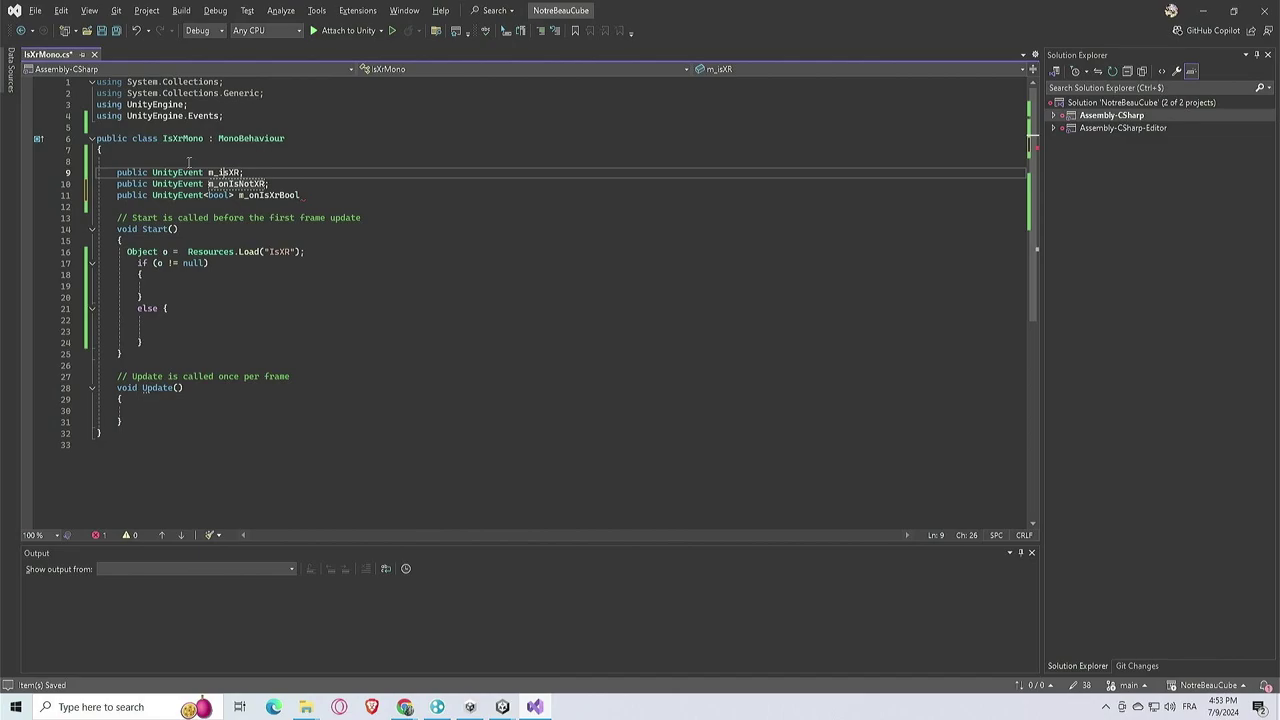
key("Left")
key("Left")
key("Delete")
type("onI")
key("Left")
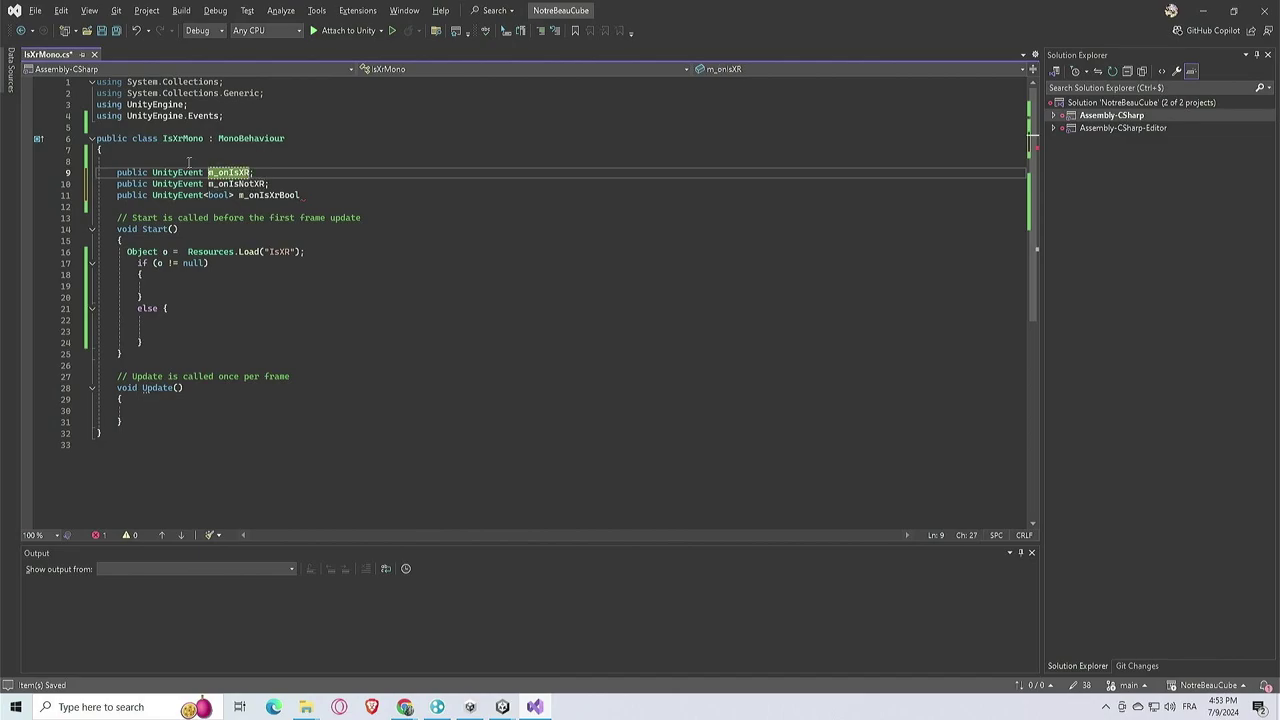
End the m_onIsXrBool declaration with a semicolon and save the script
key("Down")
key("Down")
key("End")
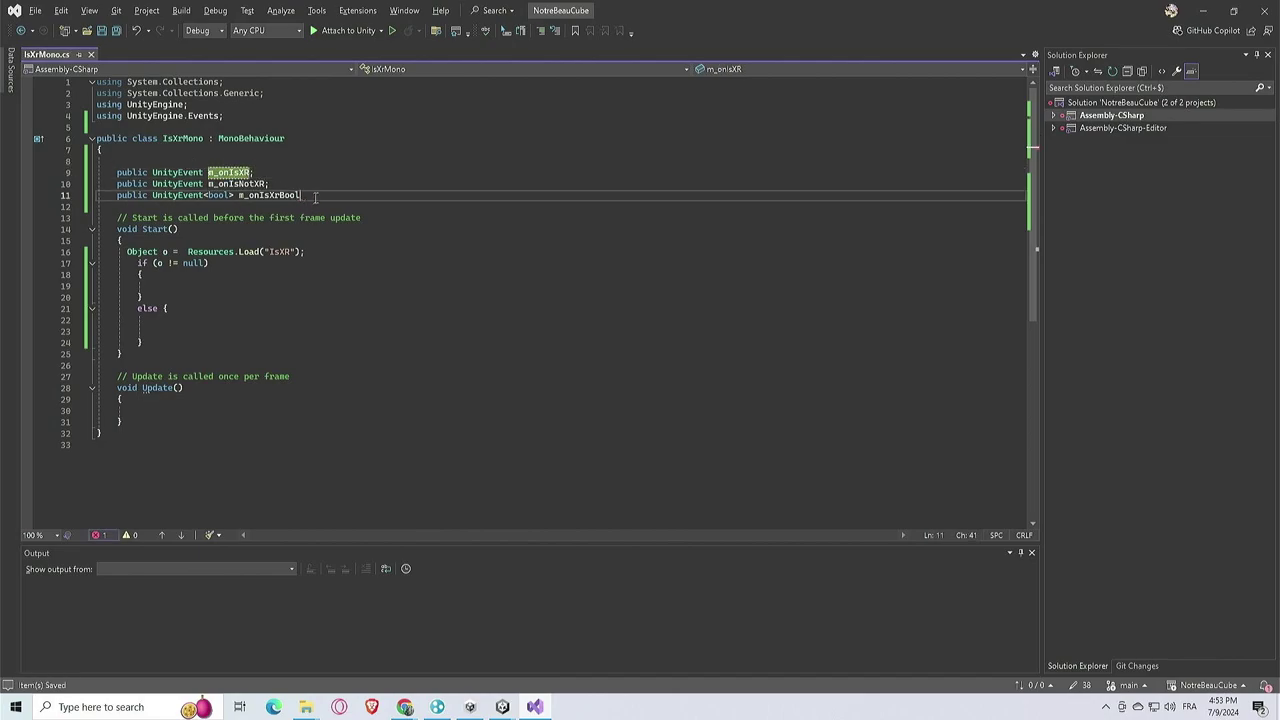
type(";")
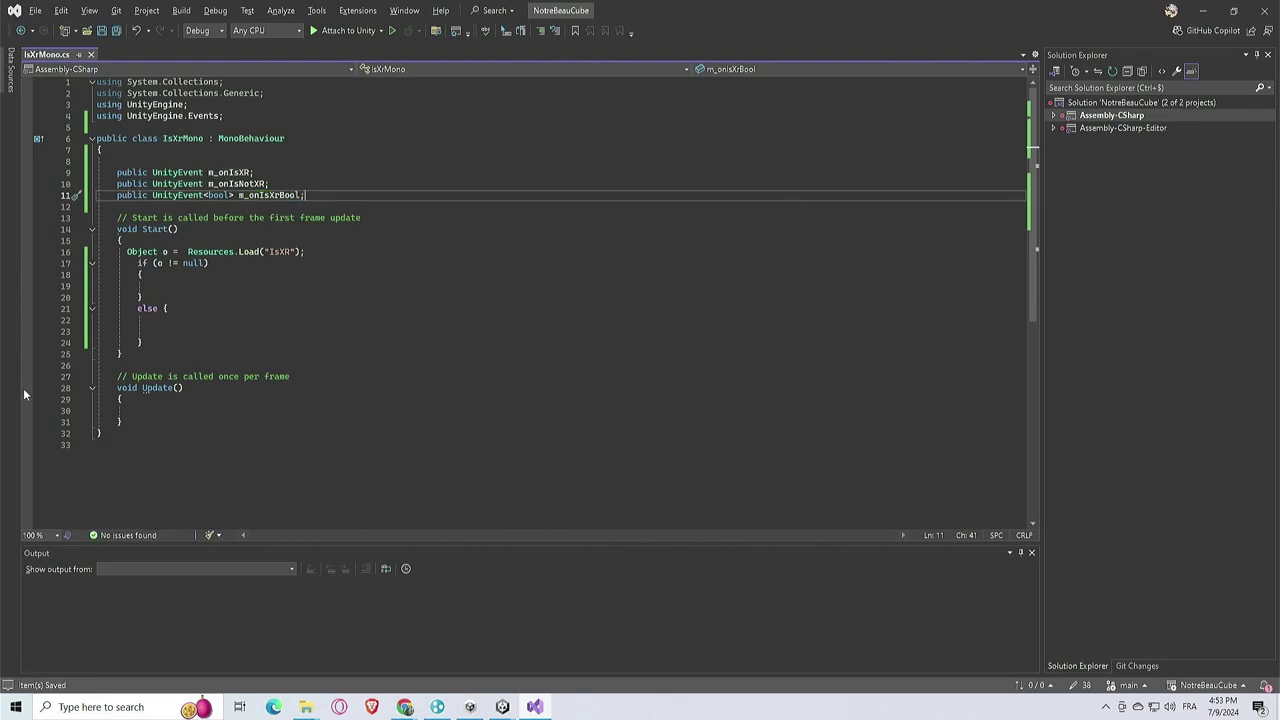
Delete the Update() method together with its comment and save the script
left_click_drag(140, 414, 96, 374)
key("Delete")
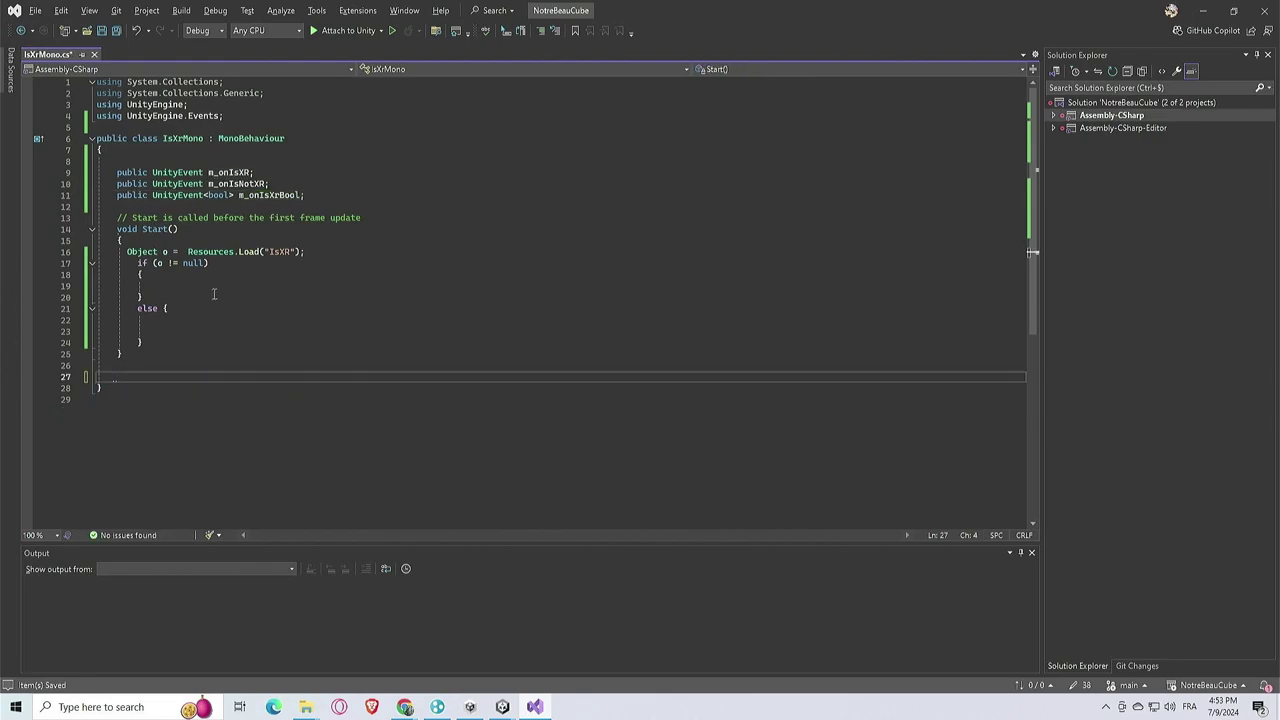
left_click(211, 298)
key("ctrl+s")
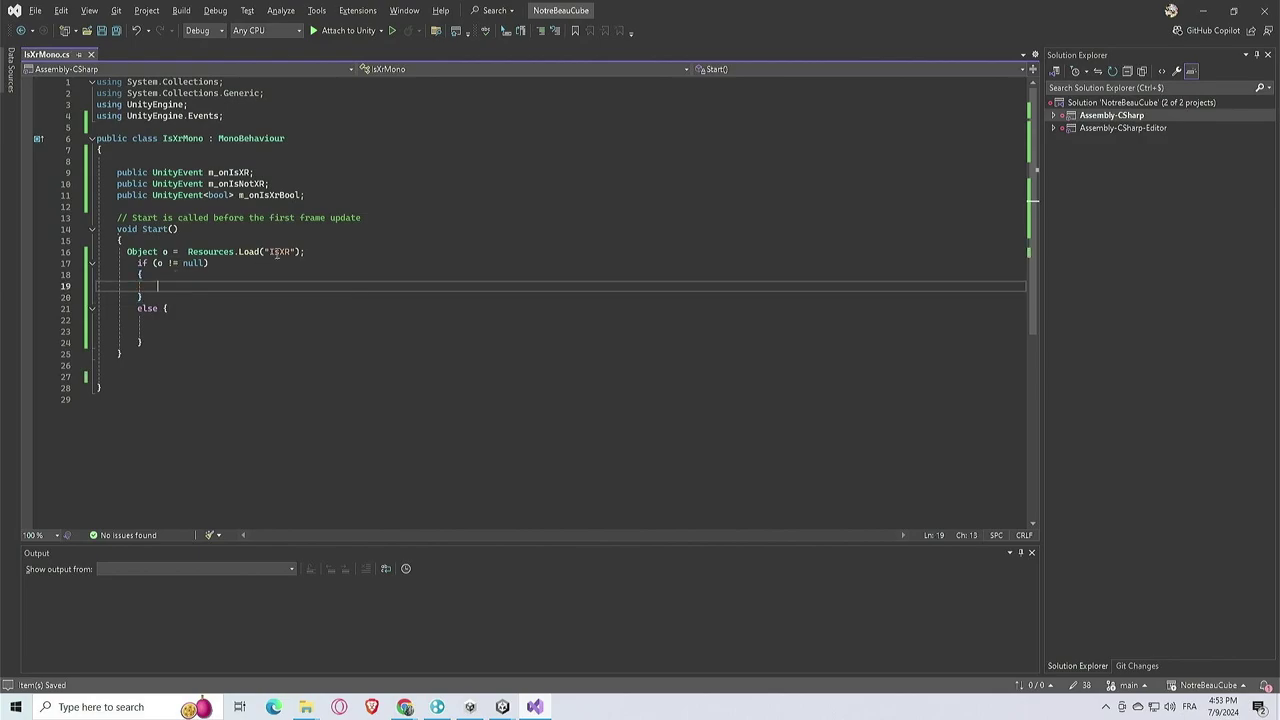
Inside the if (o != null) block, call m_onIsXR.Invoke();, save the script and add a blank line below the call
left_click(277, 251)
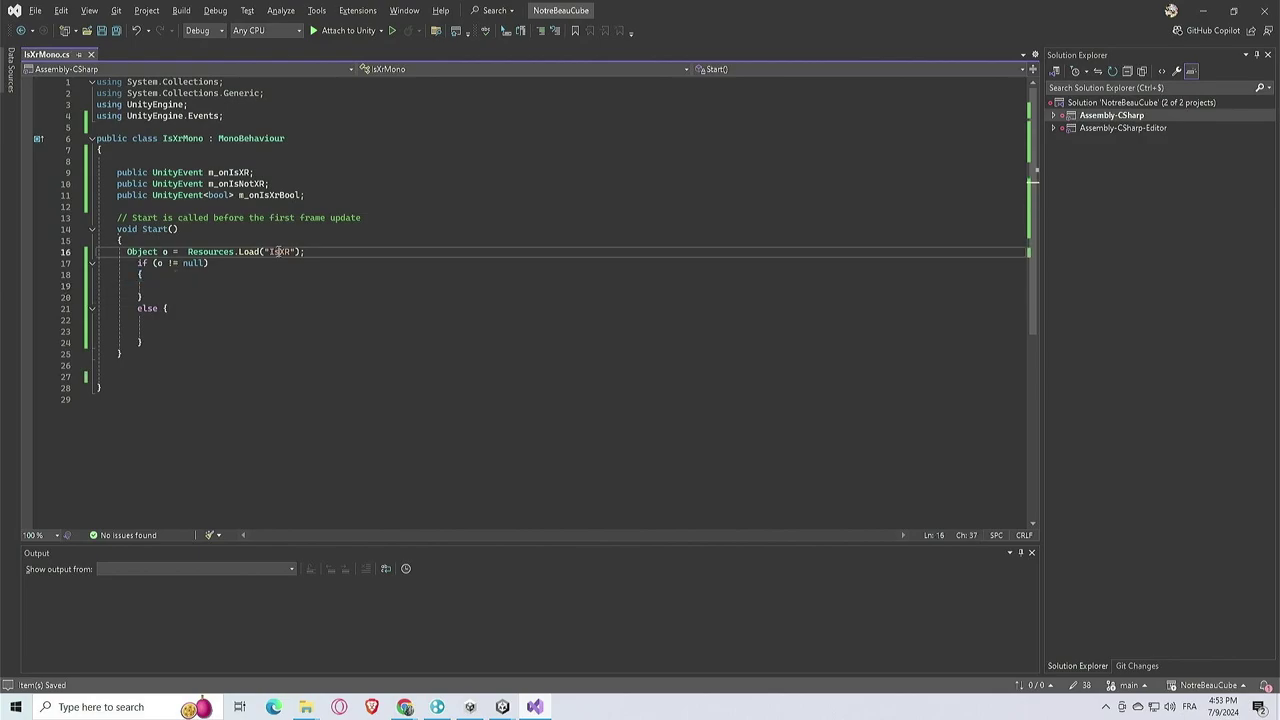
left_click(150, 286)
key("Tab")
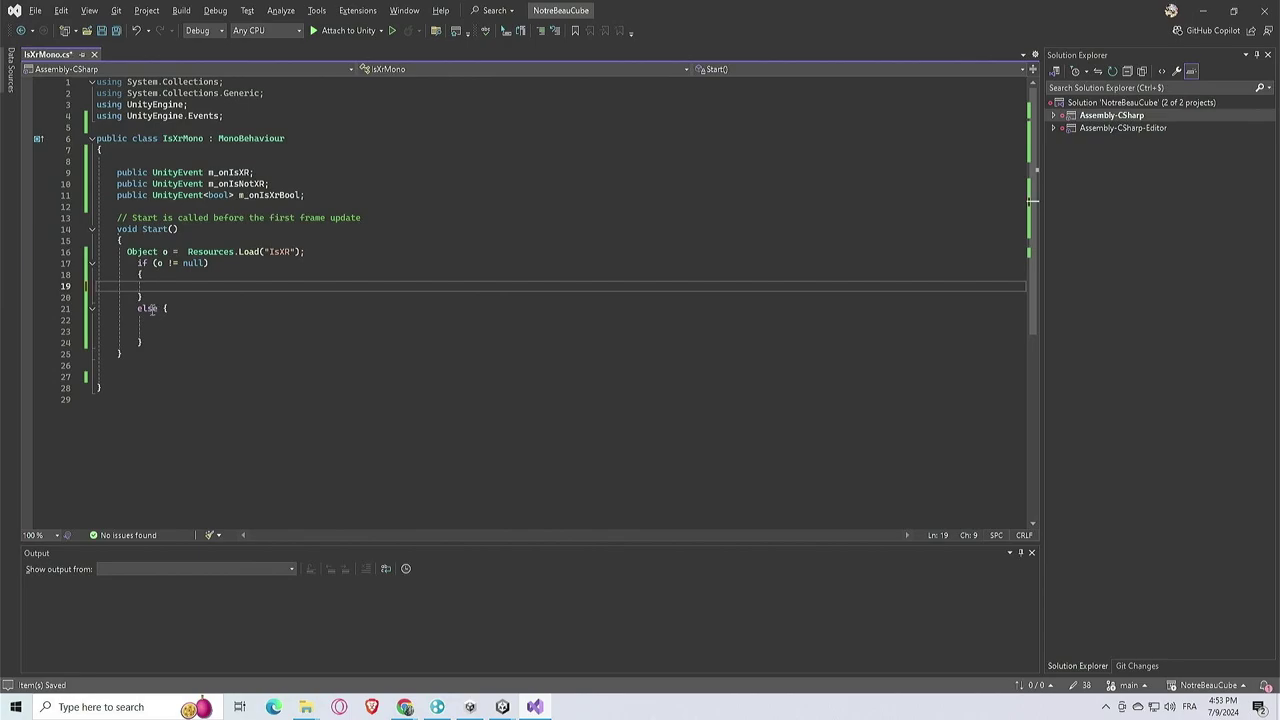
type("onis")
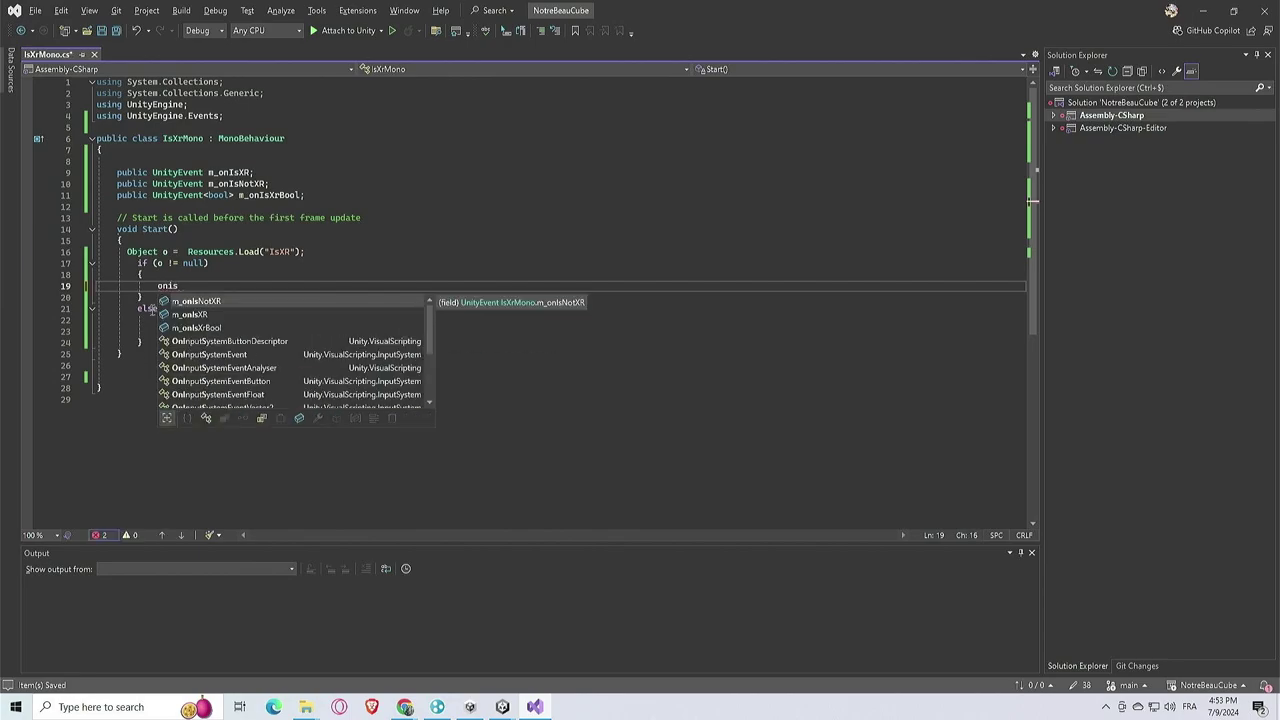
key("Down")
key("Tab")
type(".Invoke()")
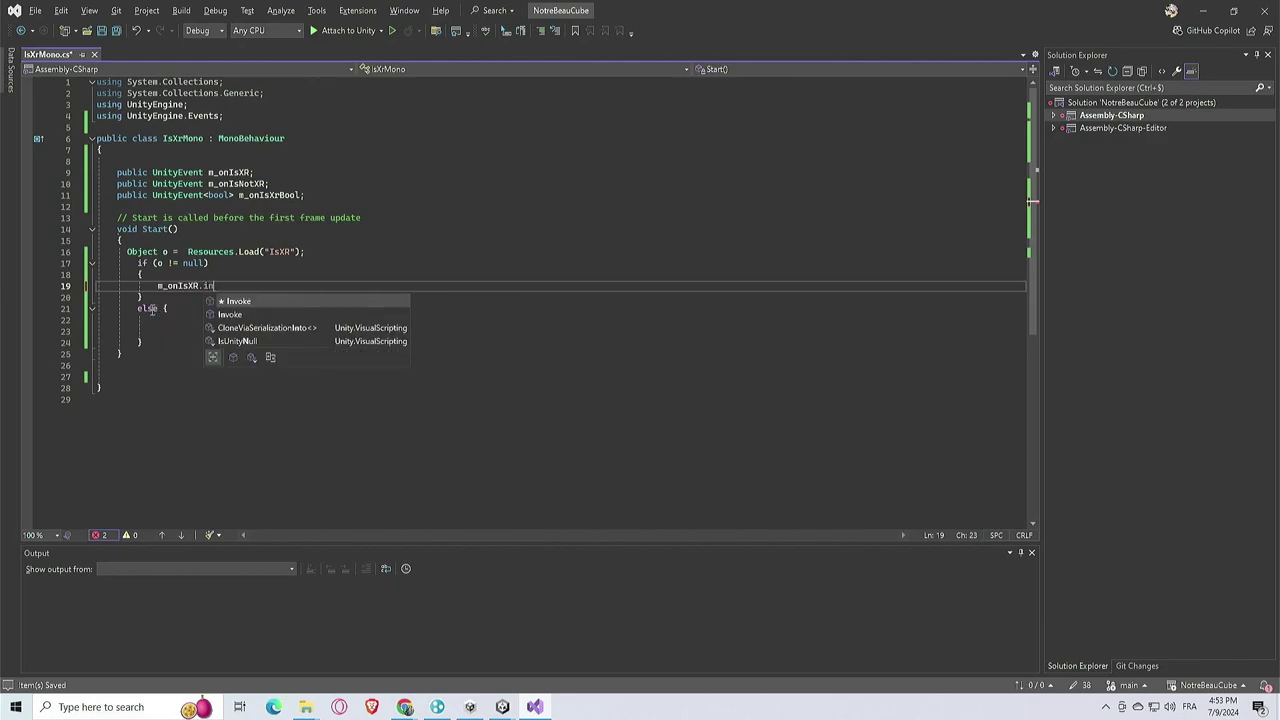
type(";")
key("ctrl+s")
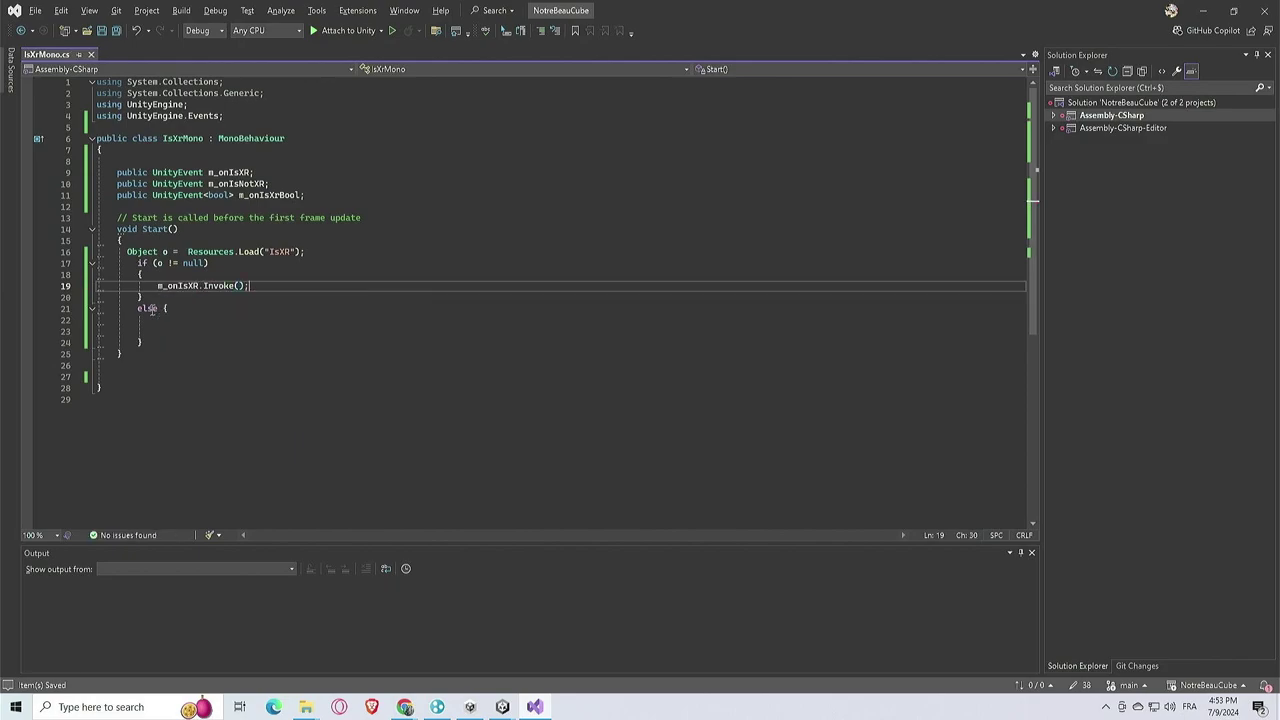
key("Return")
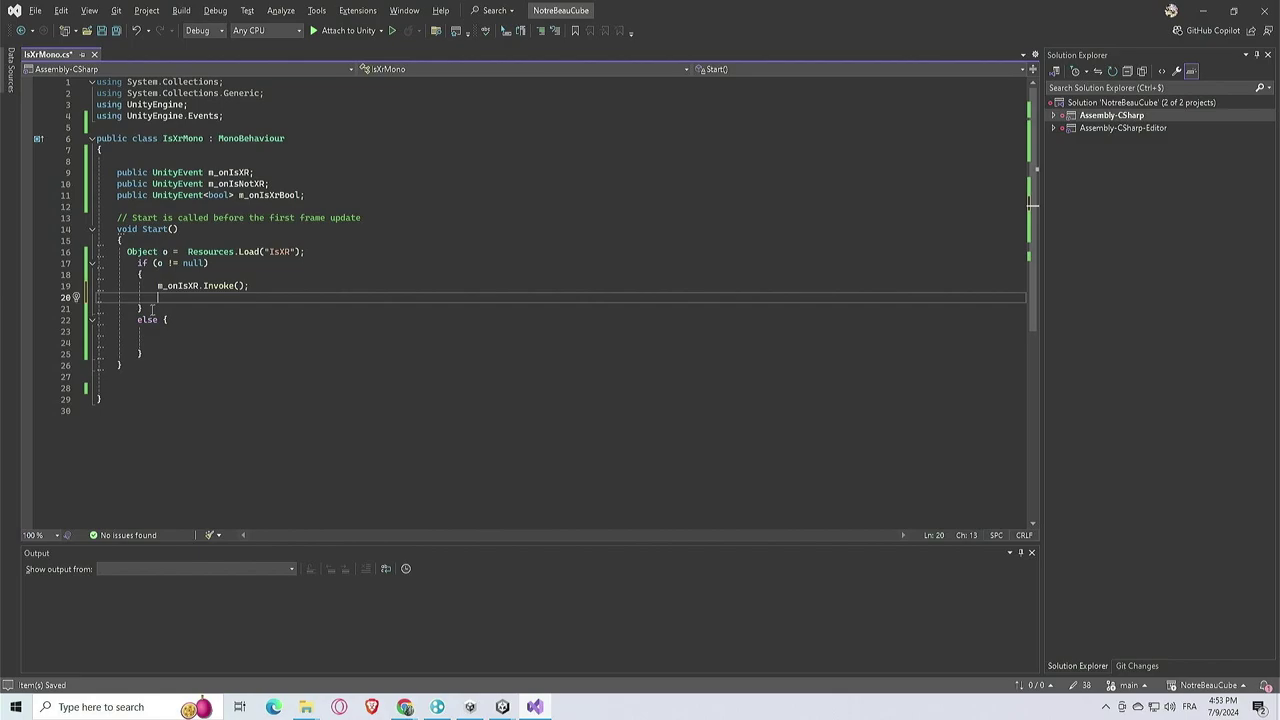
Write m_onIsNotXR.Invoke(); below the m_onIsXR call and move that line into the else block
type("m_onIsNo")
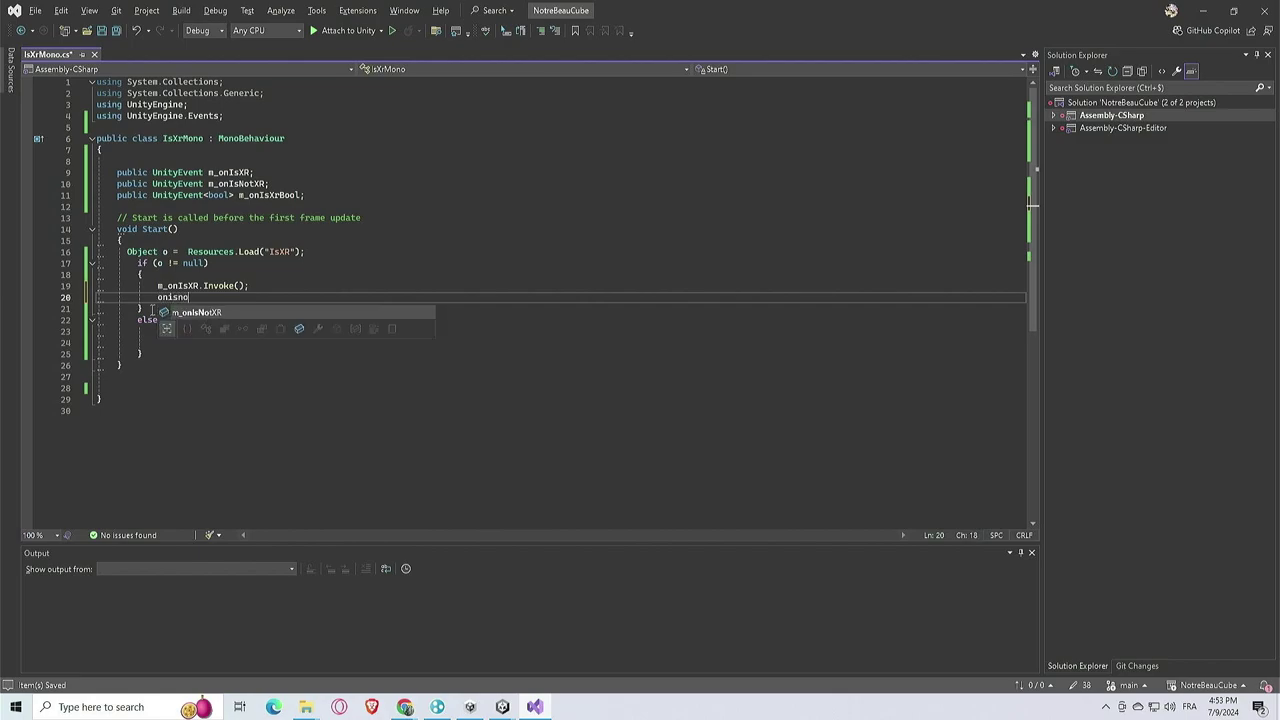
key("Tab")
key("Tab")
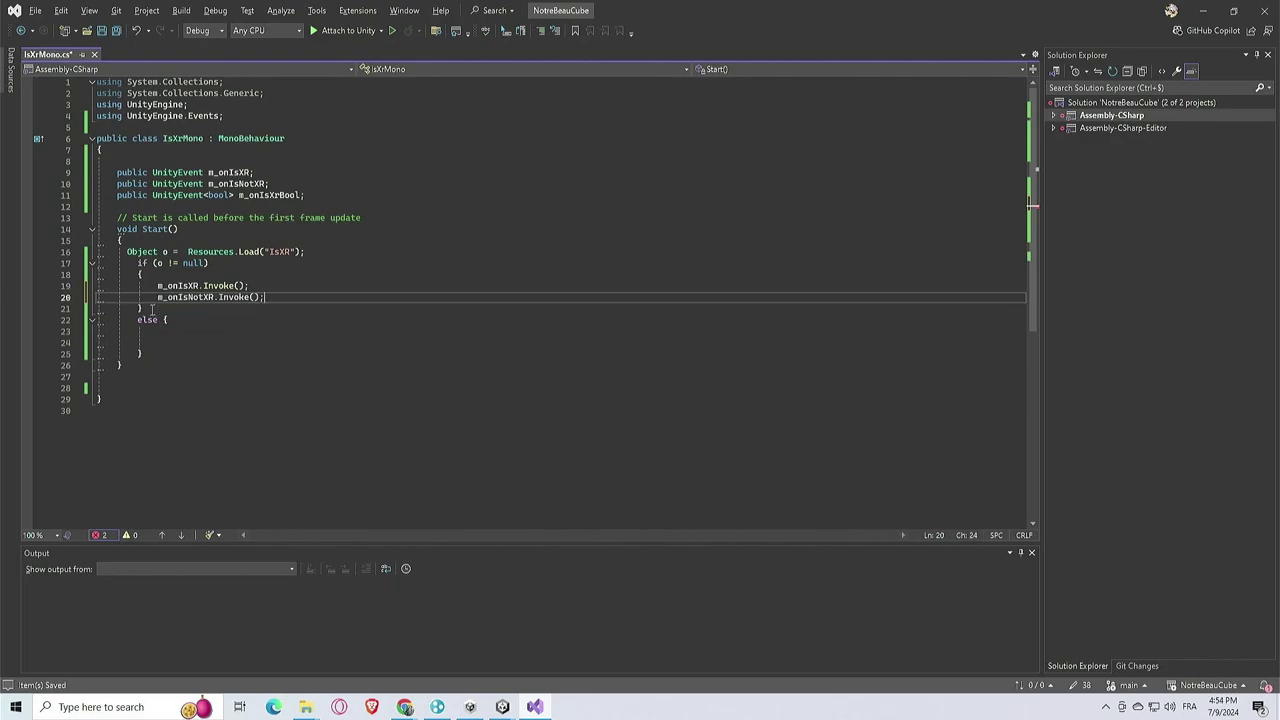
key("alt+Down")
key("alt+Down")
key("alt+Down")
Call m_onIsXrBool.Invoke(true); below m_onIsXR.Invoke(); inside the if block
key("Up")
key("Up")
key("Up")
key("Up")
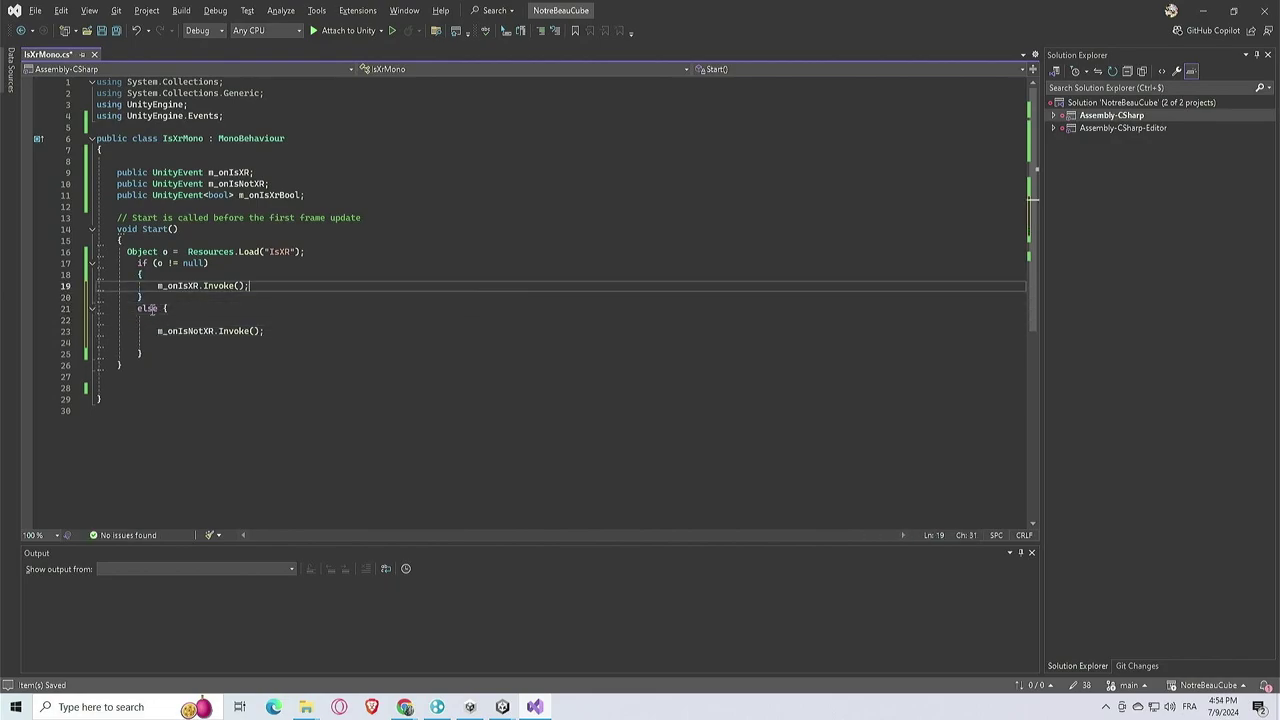
key("Return")
type("o")
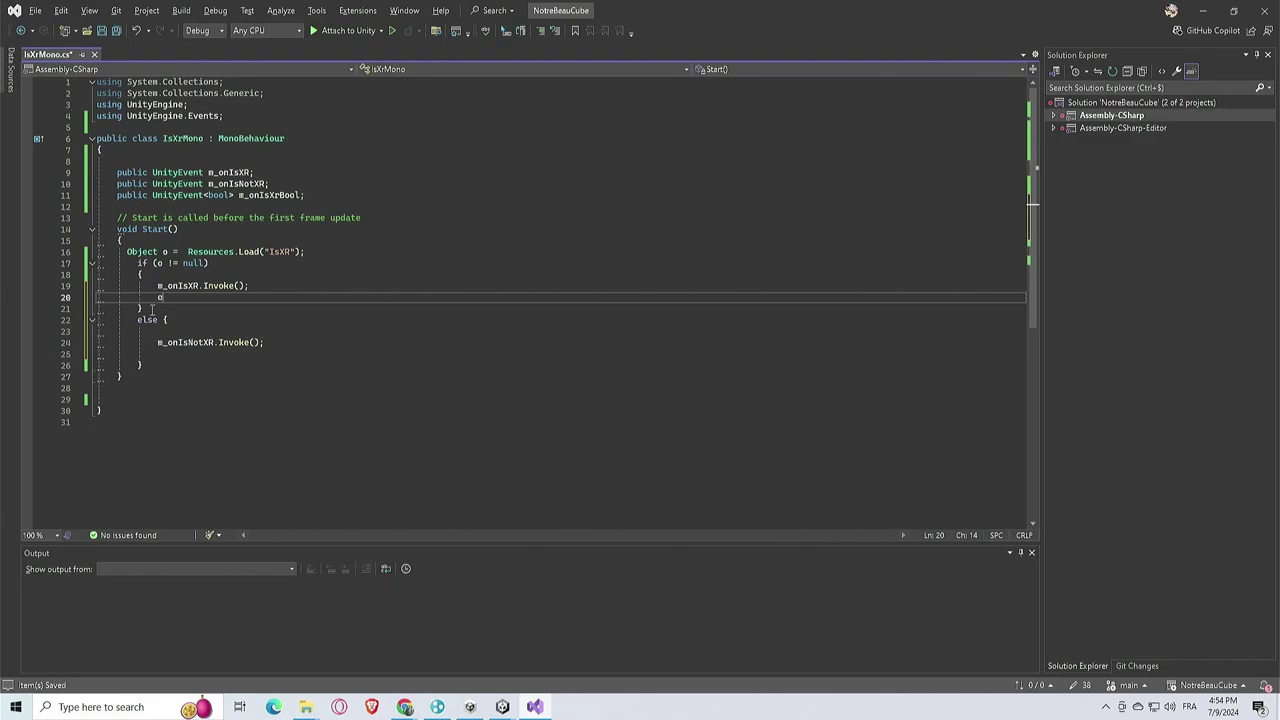
type("nisxb")
key("Tab")
type(".in(true")
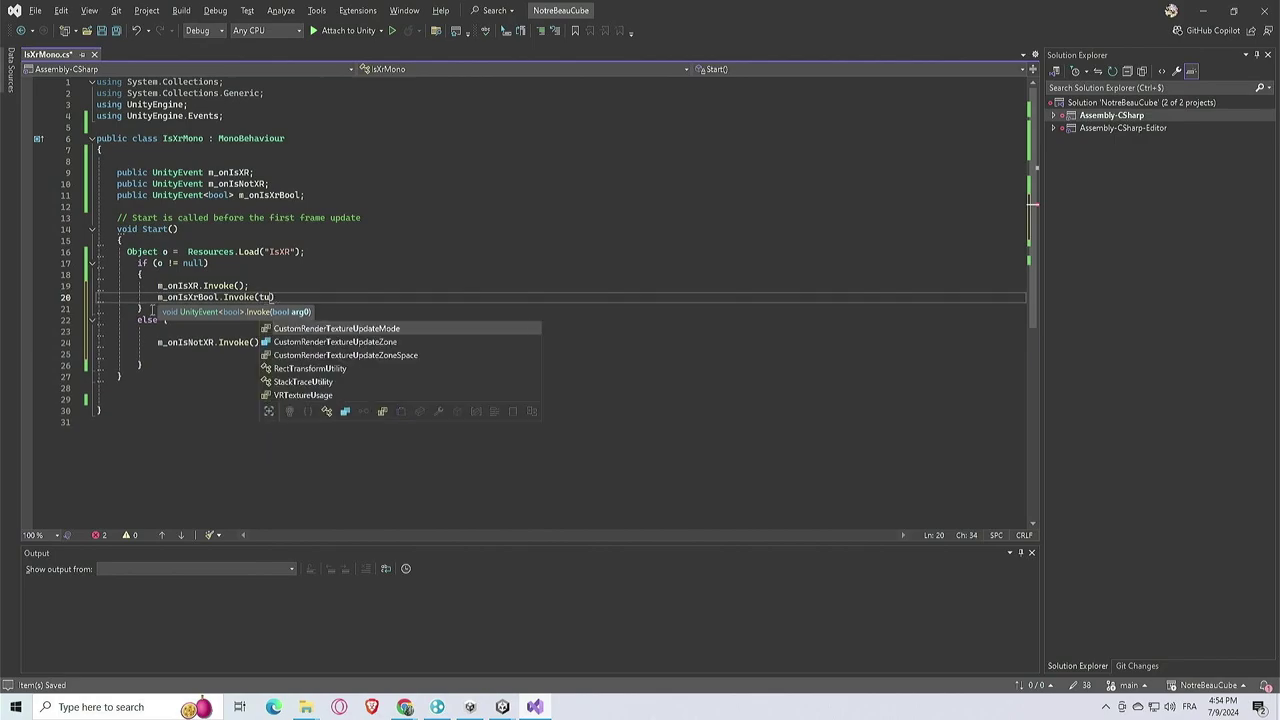
type(";")
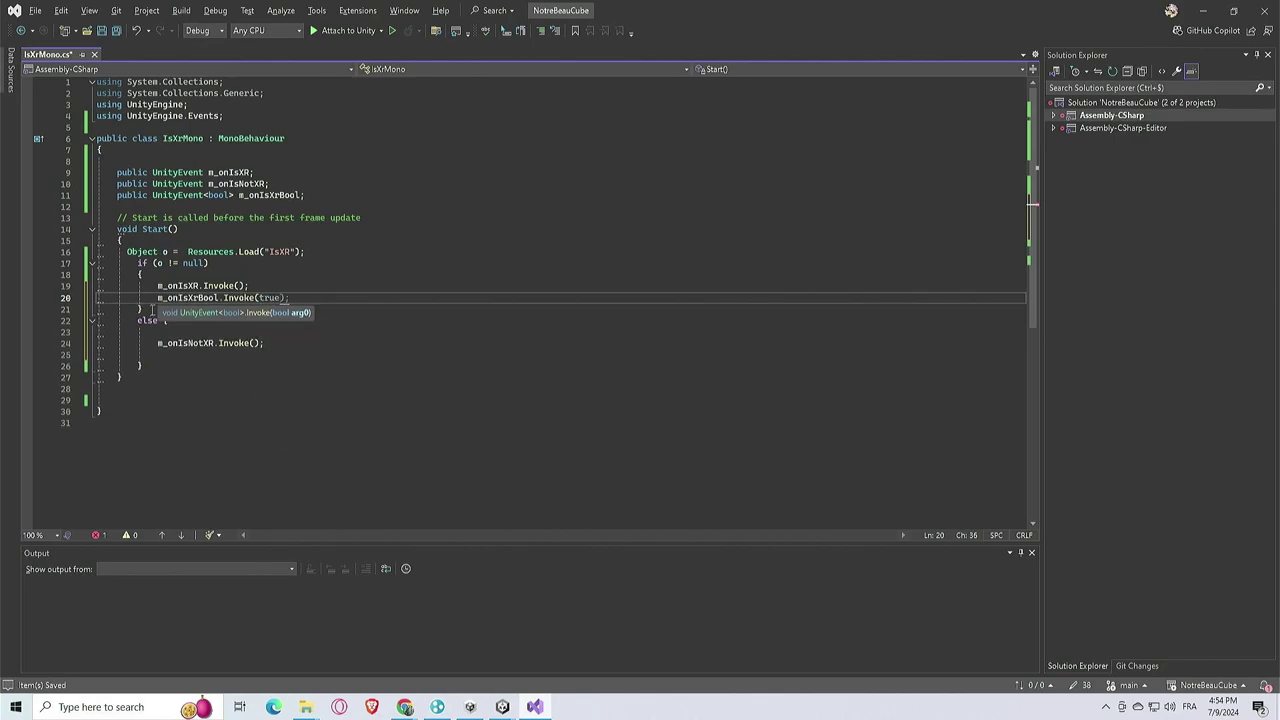
type(" ;")
Remove the extra space and semicolon after the m_onIsXrBool.Invoke(true); call
left_click(151, 309)
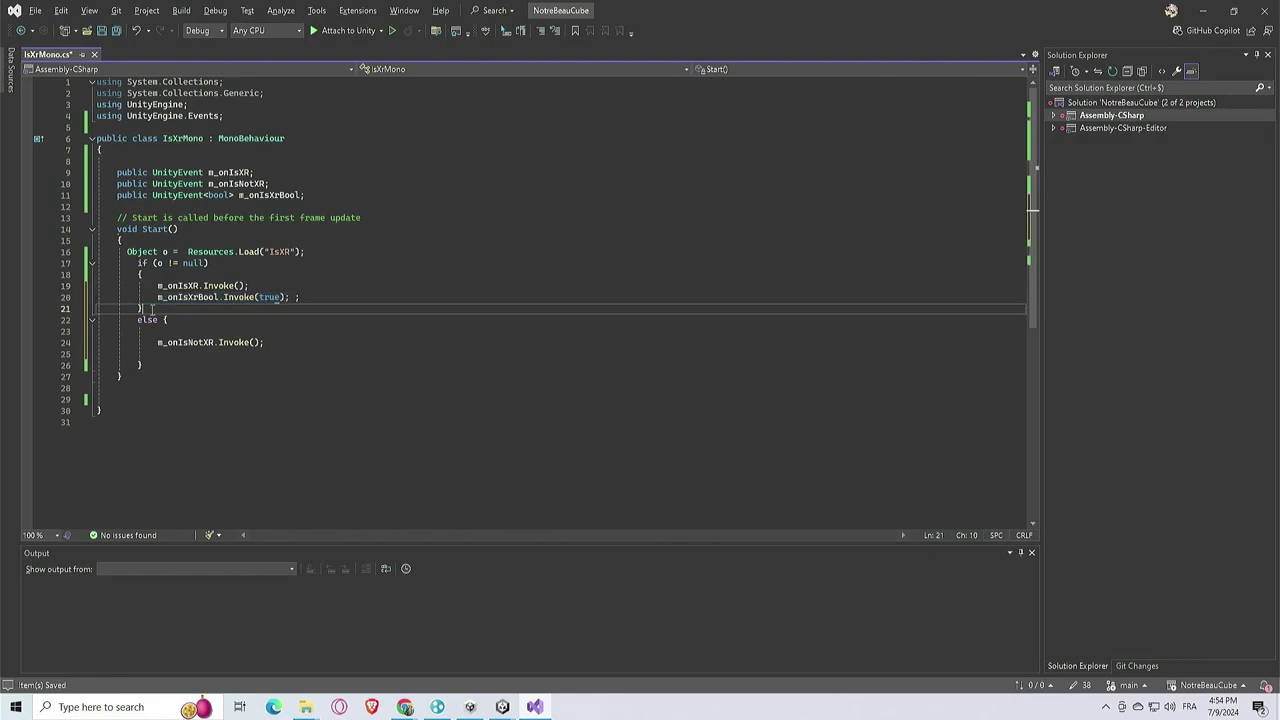
key("Left")
key("Left")
key("Left")
key("Up")
key("End")
key("BackSpace")
key("BackSpace")
Add m_onIsXrBool.Invoke(false); below m_onIsNotXR.Invoke(); in the else block and save the script
key("Down")
key("Down")
key("End")
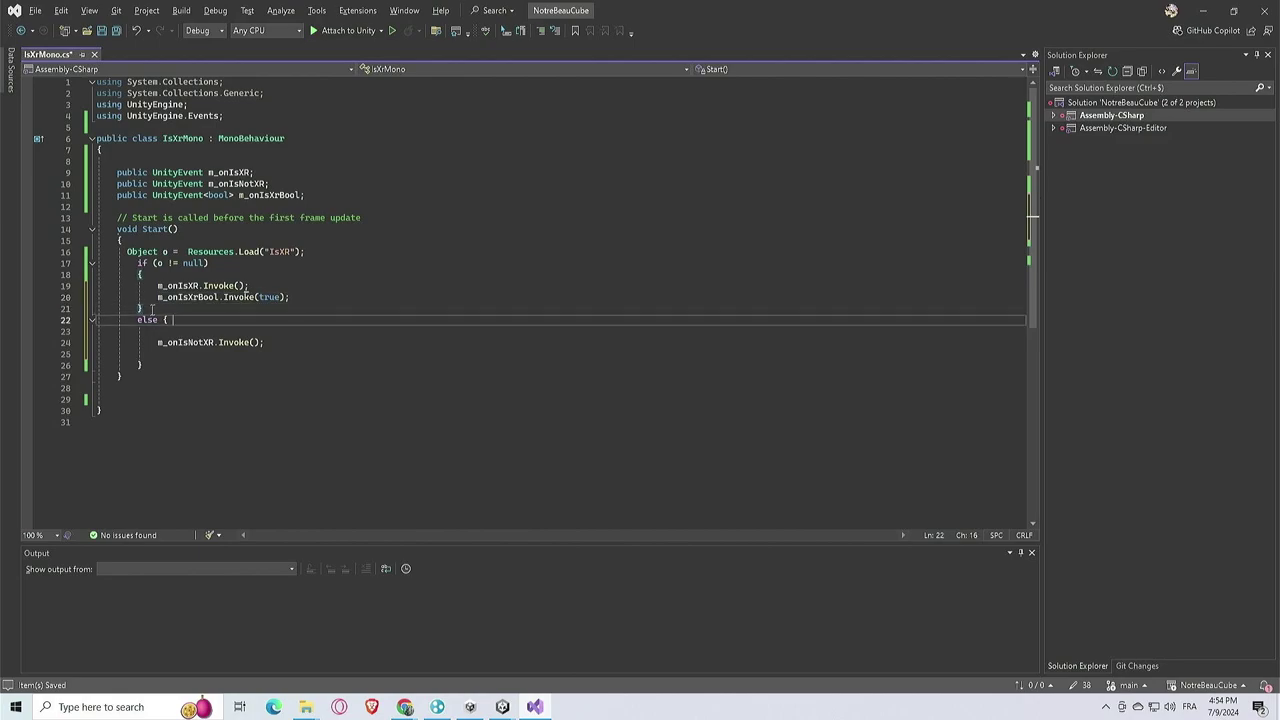
key("Down")
key("Down")
key("End")
key("Return")
key("Tab")
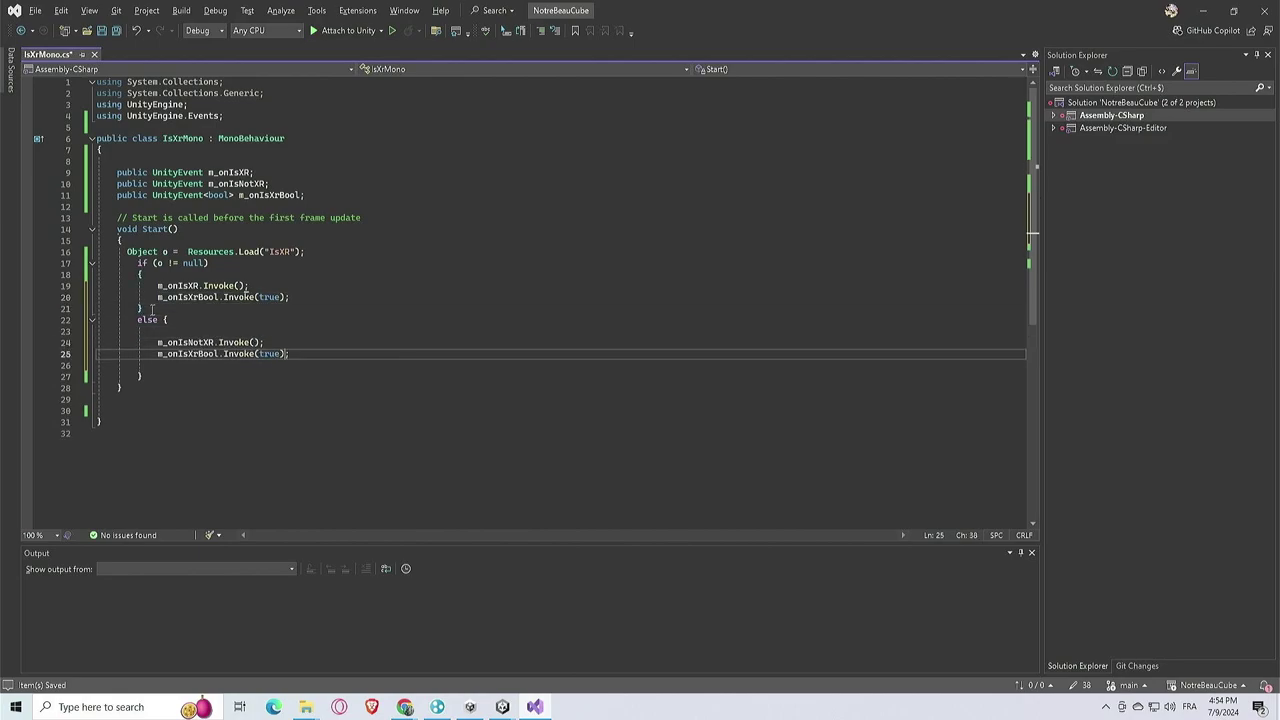
key("BackSpace")
key("BackSpace")
key("BackSpace")
key("BackSpace")
type("false")
Delete the comment line above the Start() method
key("Up")
key("Up")
key("Up")
key("Up")
key("Up")
key("Up")
key("Up")
key("Up")
key("Up")
key("Up")
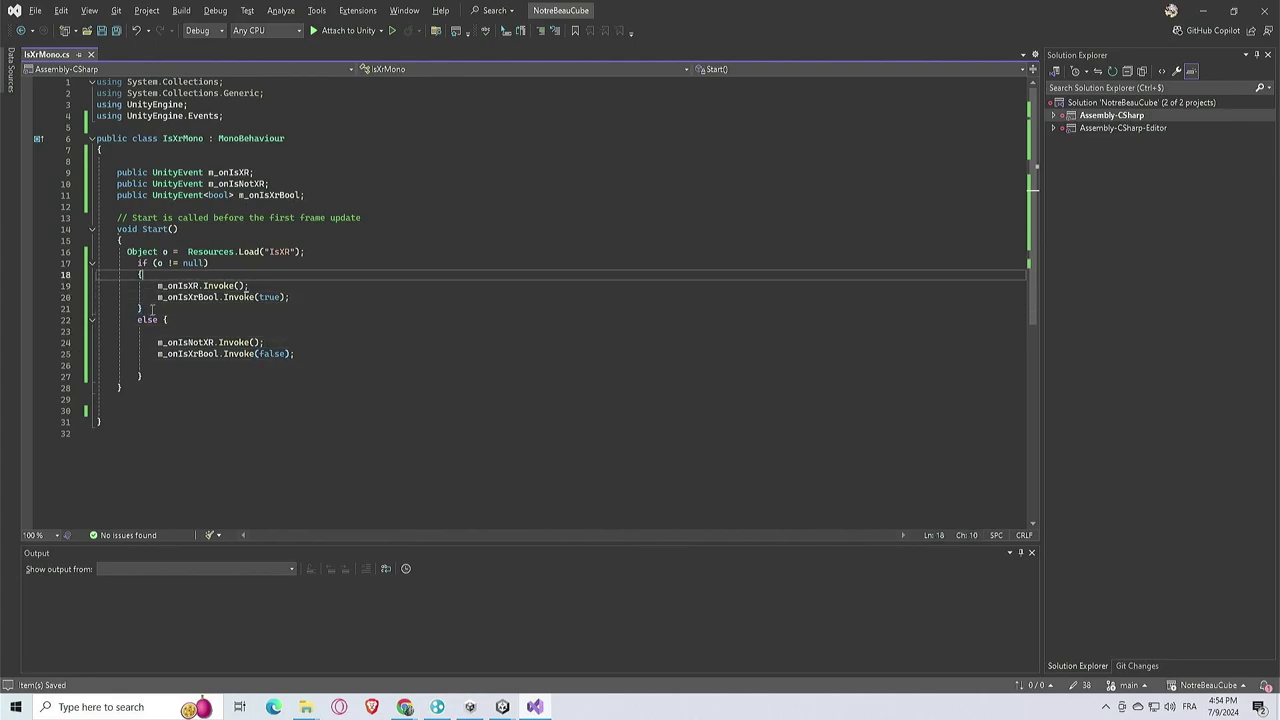
key("Up")
key("Up")
key("ctrl+x")
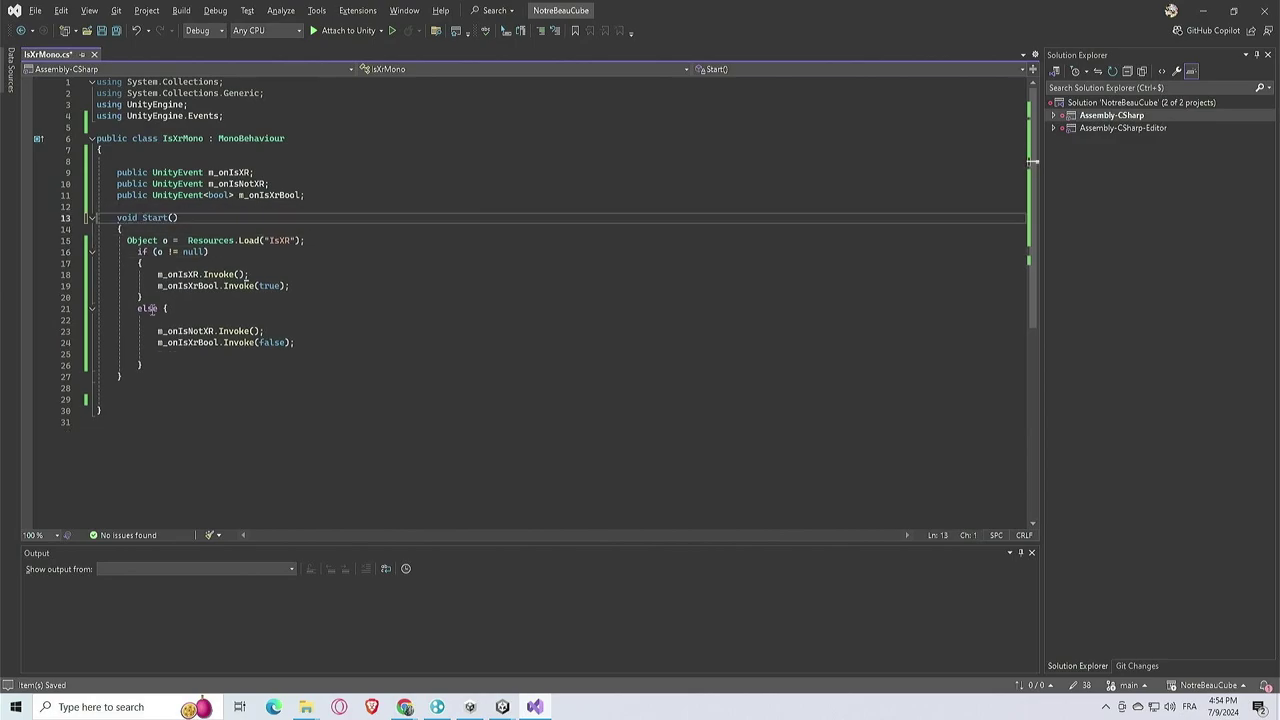
Declare a public bool field named m_isXR directly above Start() and save the script
key("ctrl+Return")
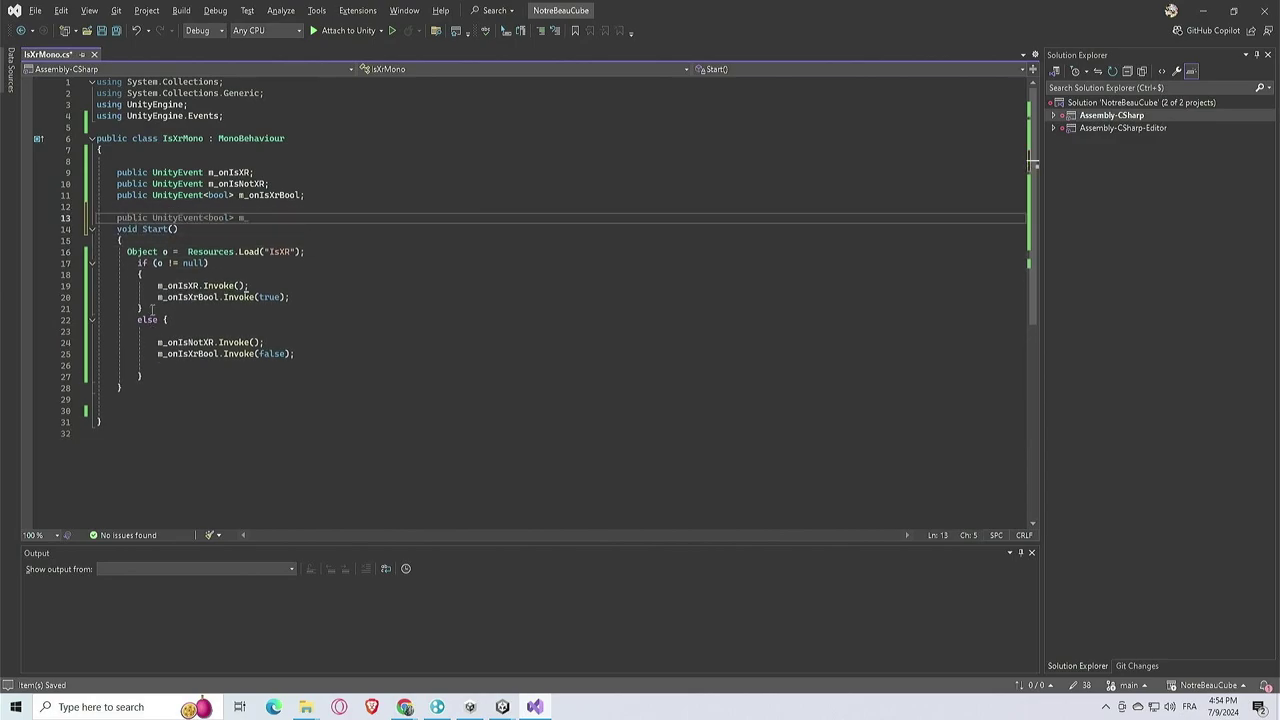
type("publi")
key("BackSpace")
key("BackSpace")
key("BackSpace")
key("BackSpace")
key("BackSpace")
type("public bool")
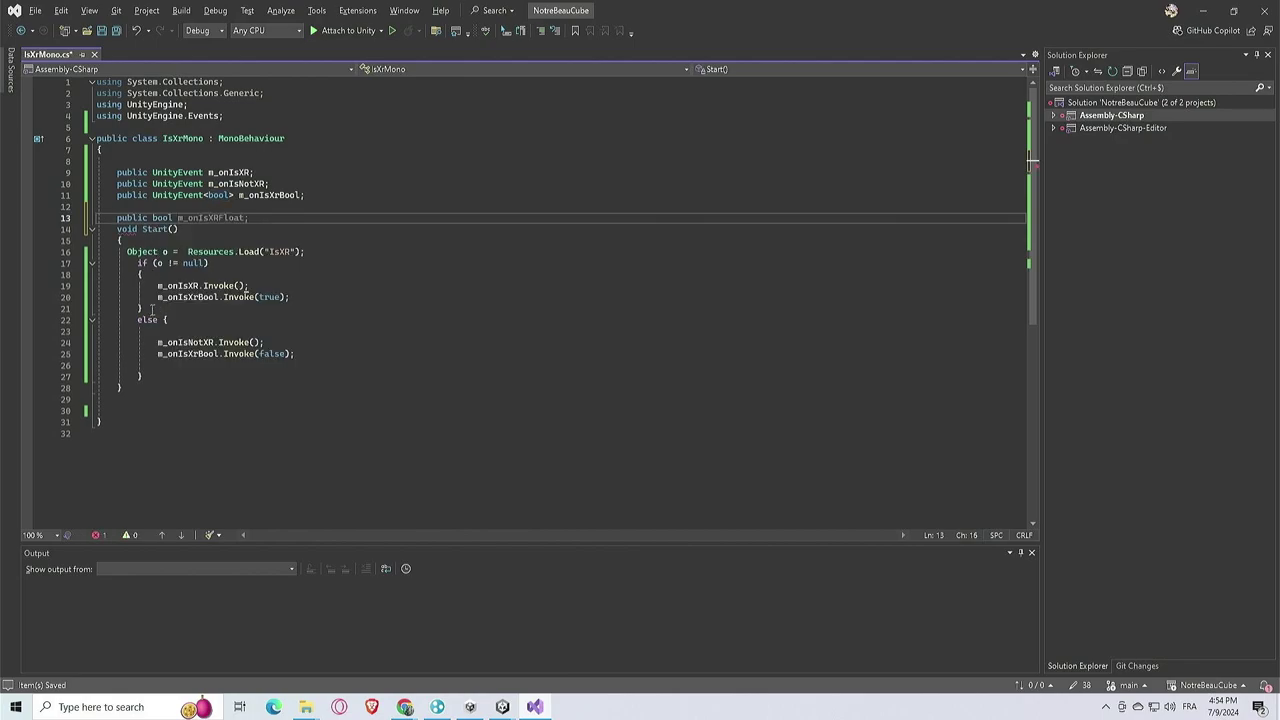
key("Tab")
key("Left")
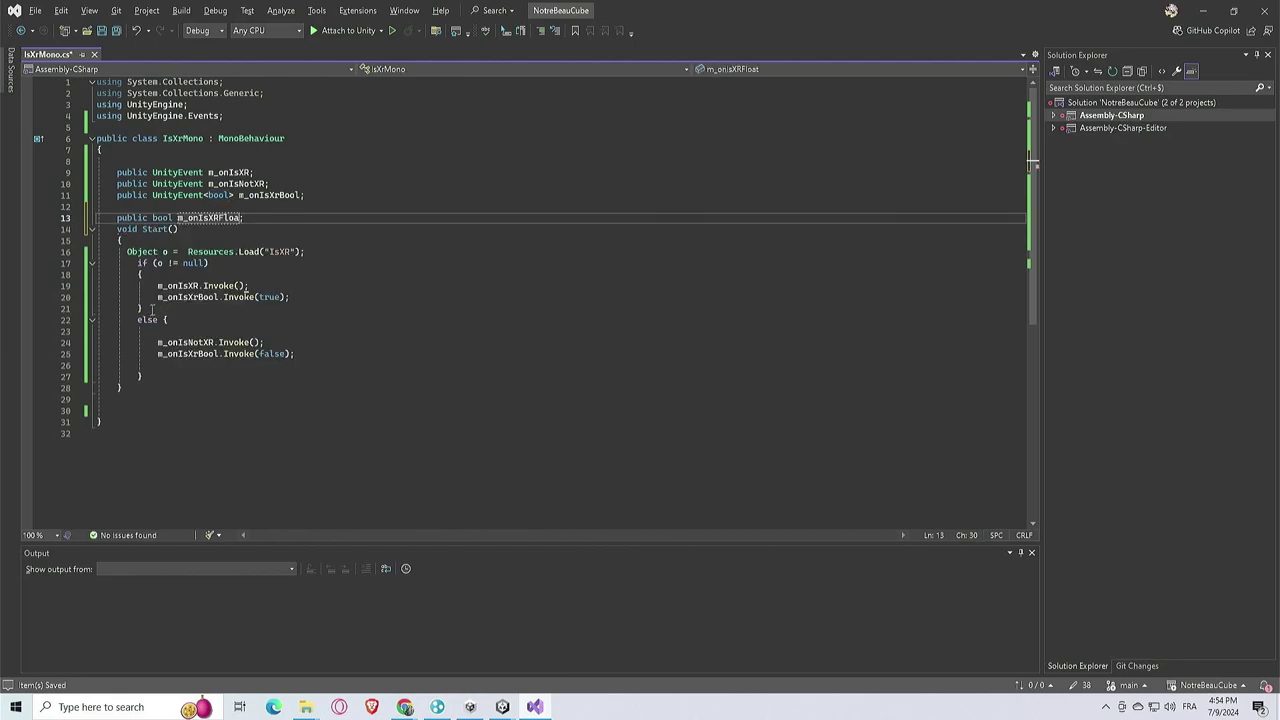
key("BackSpace")
key("BackSpace")
key("BackSpace")
key("BackSpace")
key("BackSpace")
key("BackSpace")
key("BackSpace")
key("BackSpace")
key("BackSpace")
key("BackSpace")
Below the Resources.Load line in Start(), add the assignment m_isXR = o != null;
key("Down")
key("Down")
key("Down")
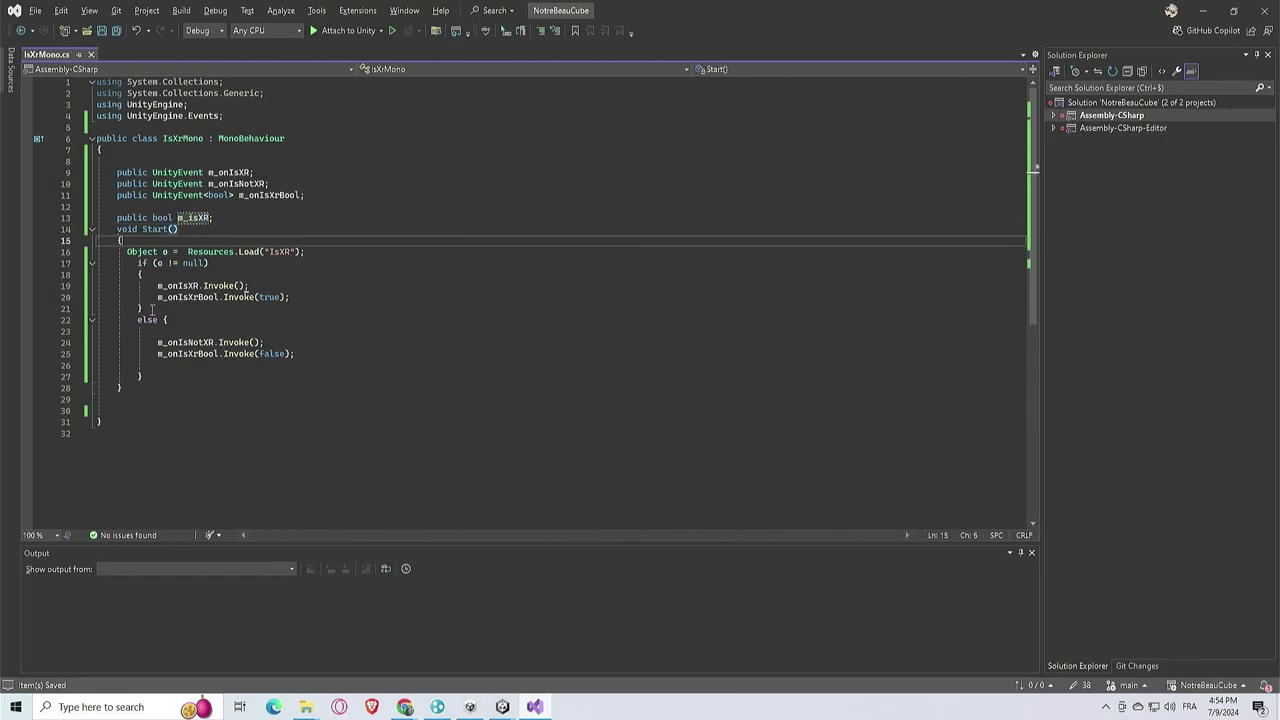
key("End")
key("Return")
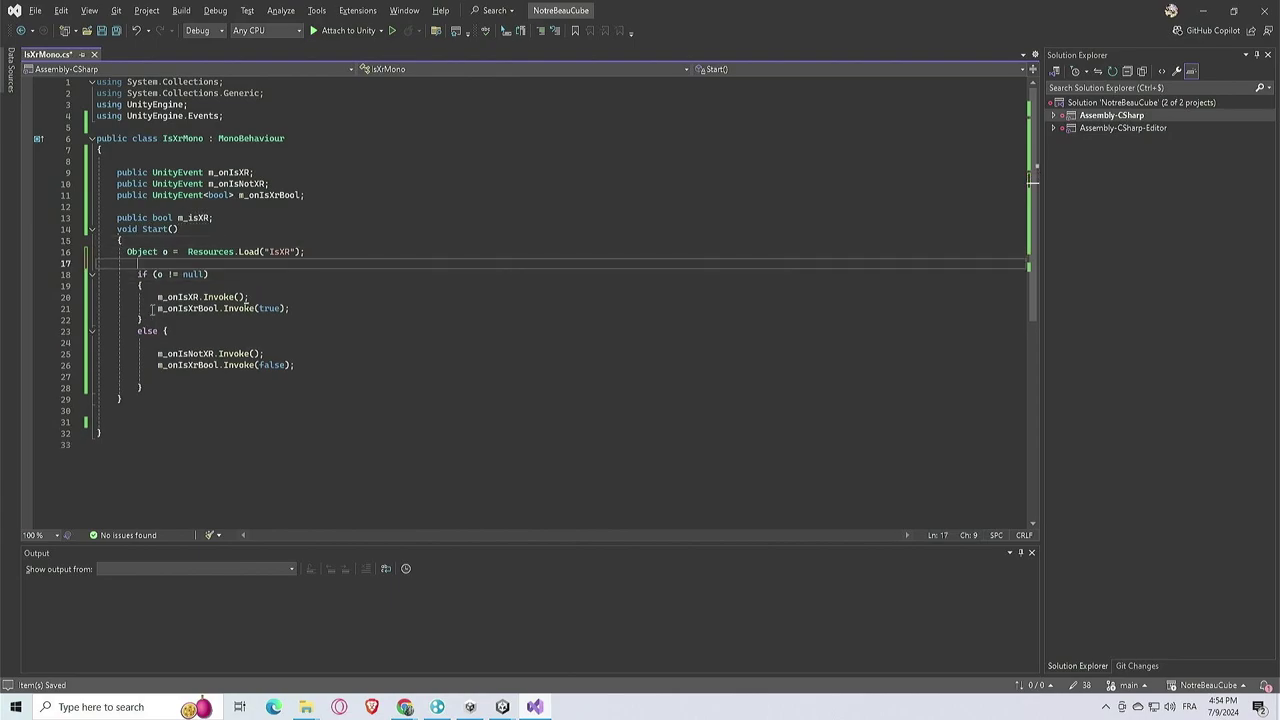
type("isx")
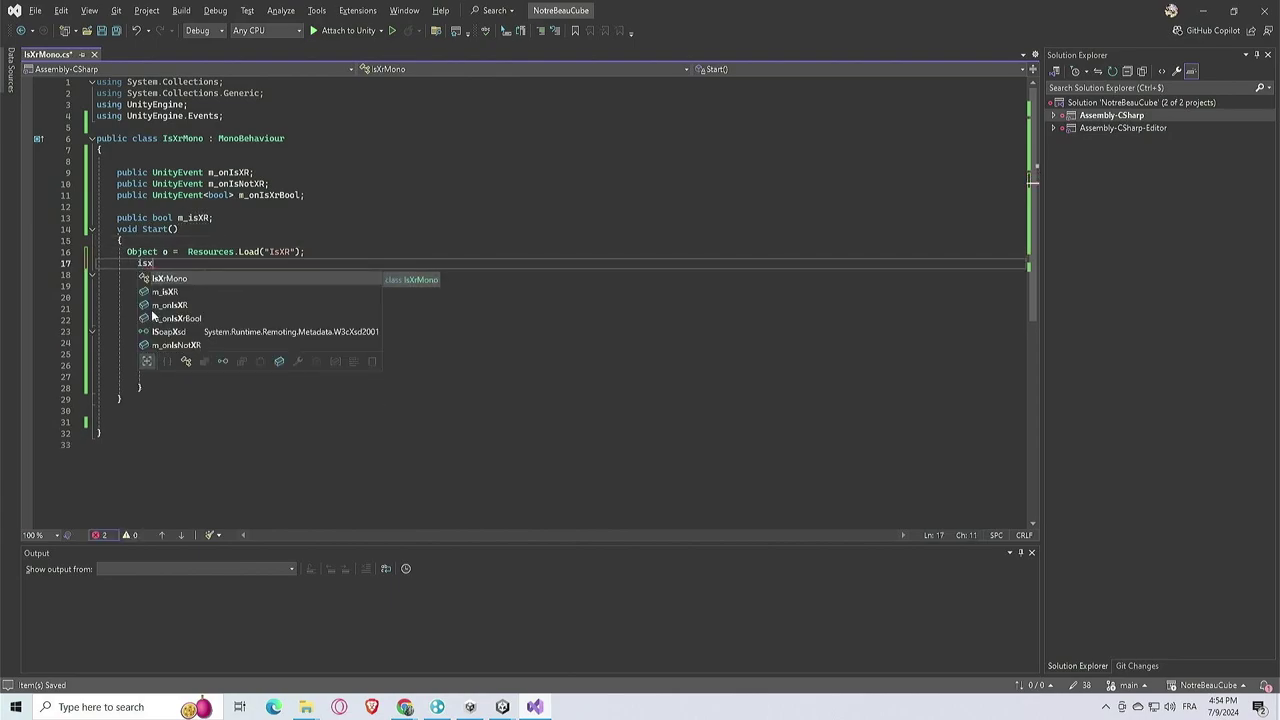
key("Down")
key("Tab")
key("Tab")
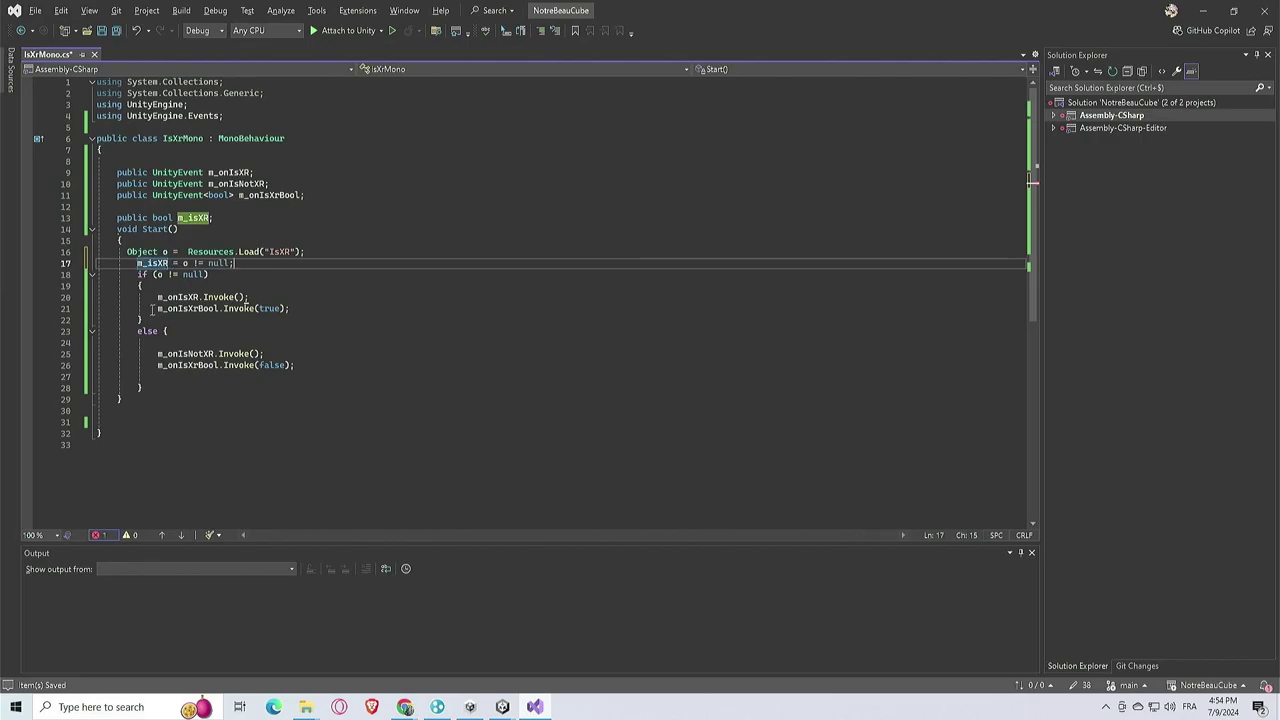
Replace the if condition o != null with m_isXR and save the script
key("Down")
key("Left")
key("BackSpace")
key("BackSpace")
key("BackSpace")
key("BackSpace")
key("BackSpace")
key("BackSpace")
key("BackSpace")
key("BackSpace")
key("BackSpace")
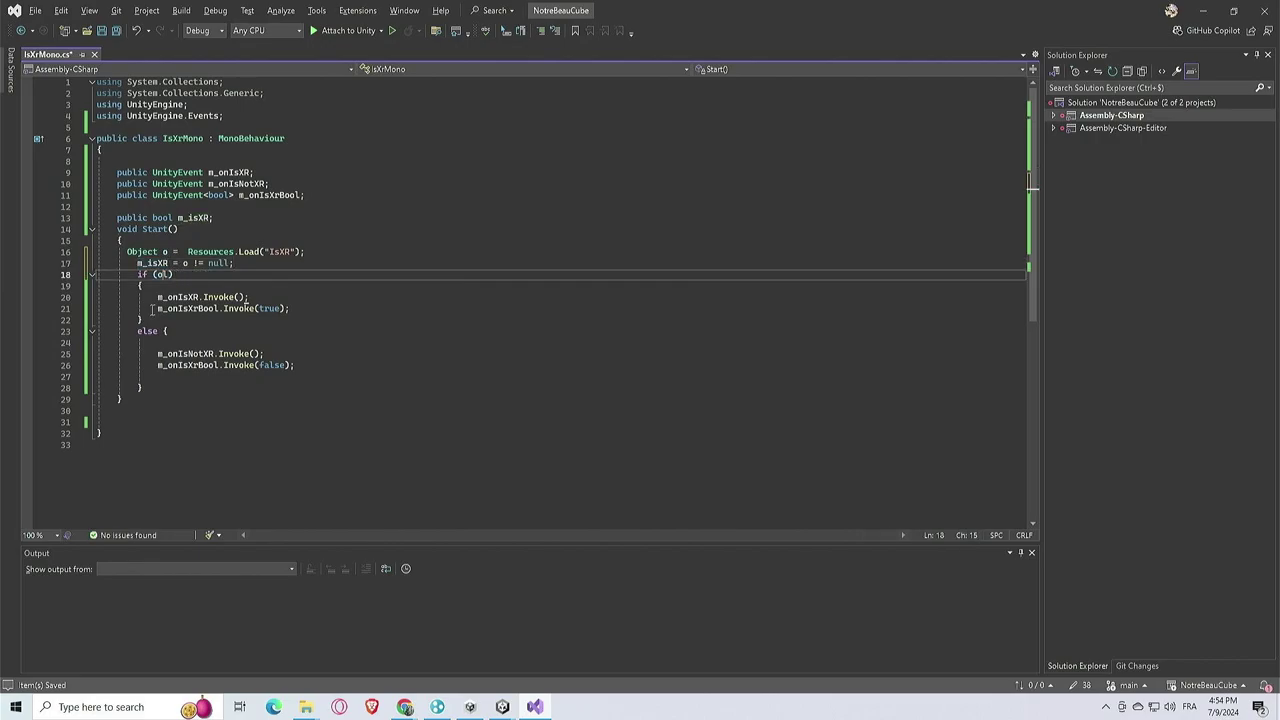
type("isx")
key("BackSpace")
key("BackSpace")
key("BackSpace")
type("isxr")
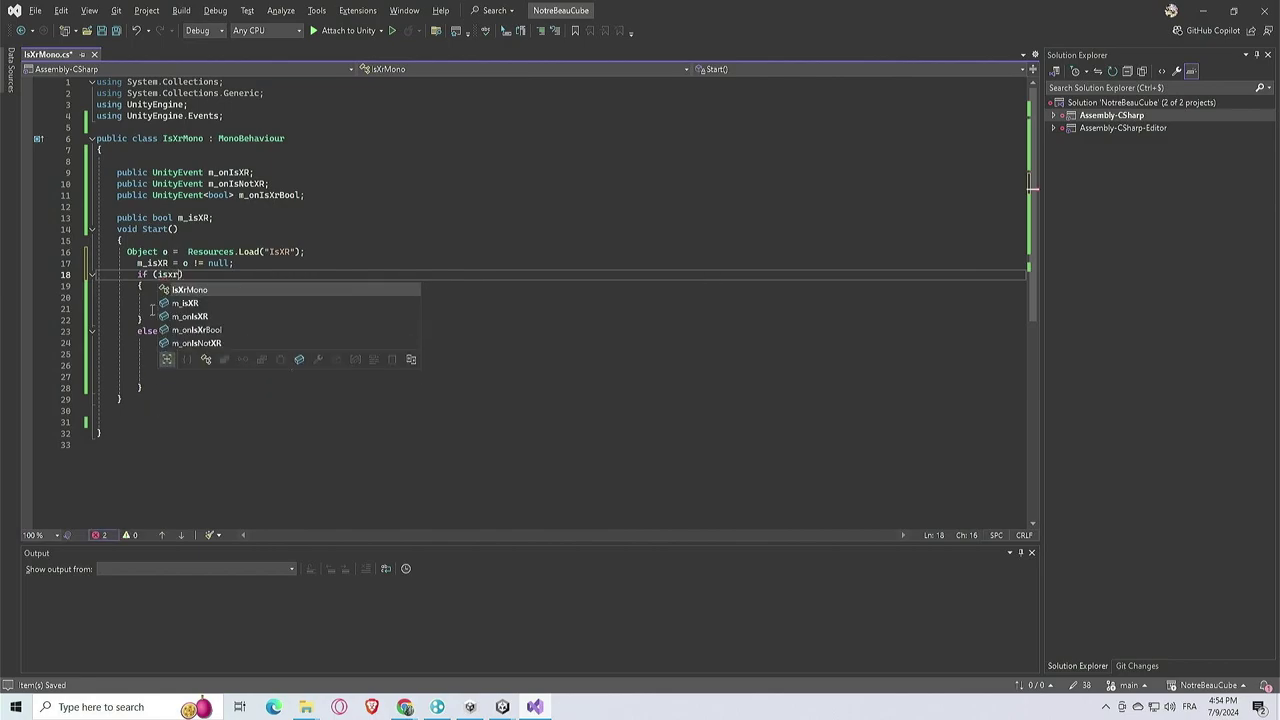
key("Down")
key("Tab")
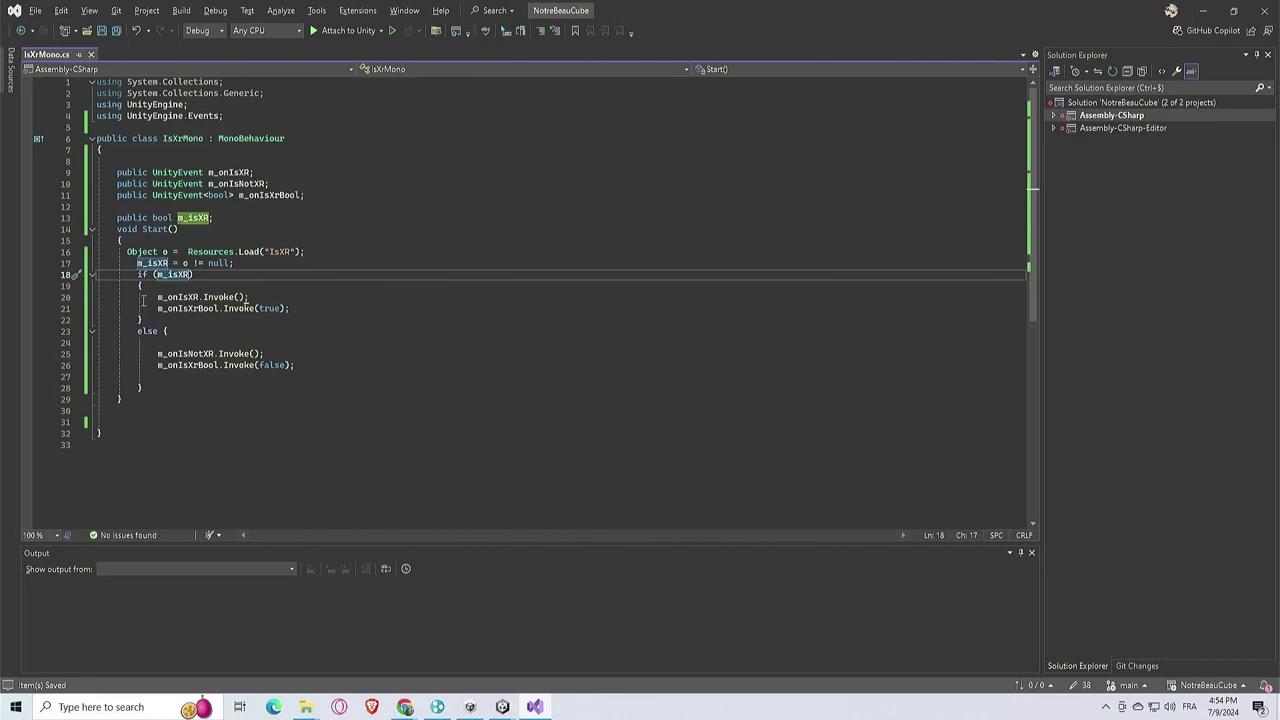
left_click(305, 346)
left_click(342, 320)
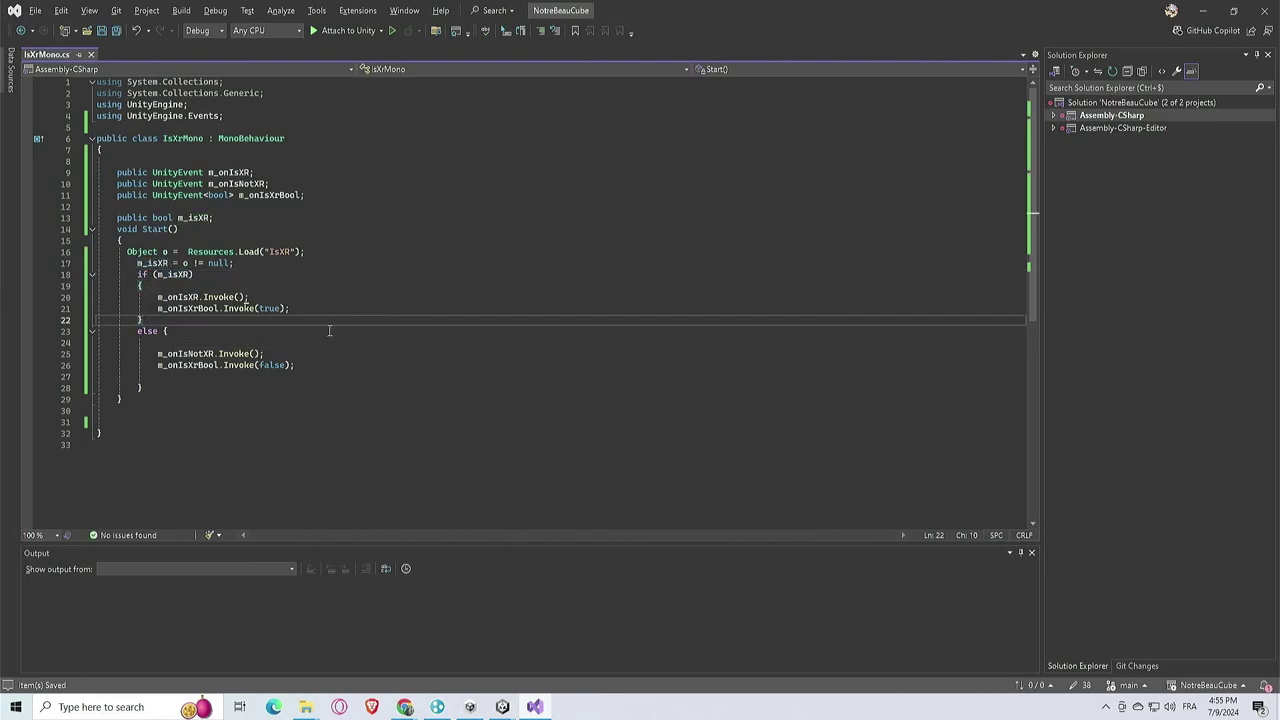
left_click(329, 331)
left_click(347, 292)
Switch to Unity and inspect the IsXR prefab in the Assets Resources folder
key("alt+Tab")
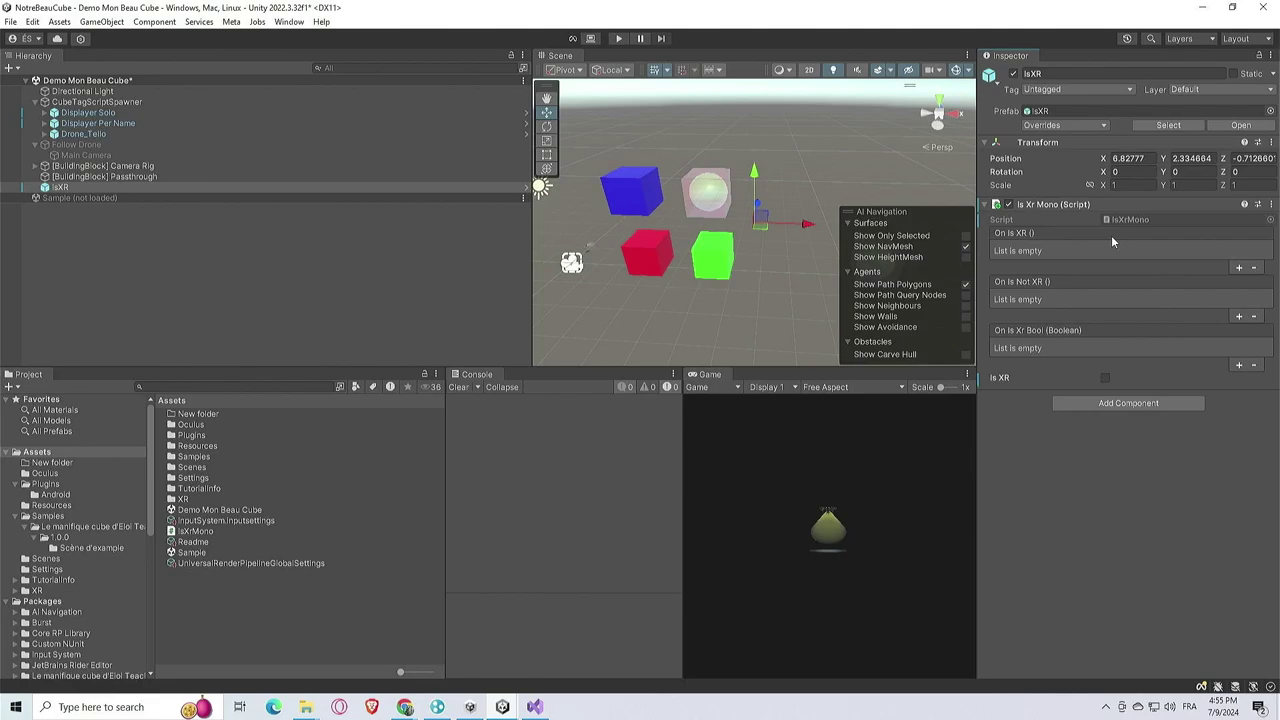
left_click(60, 505)
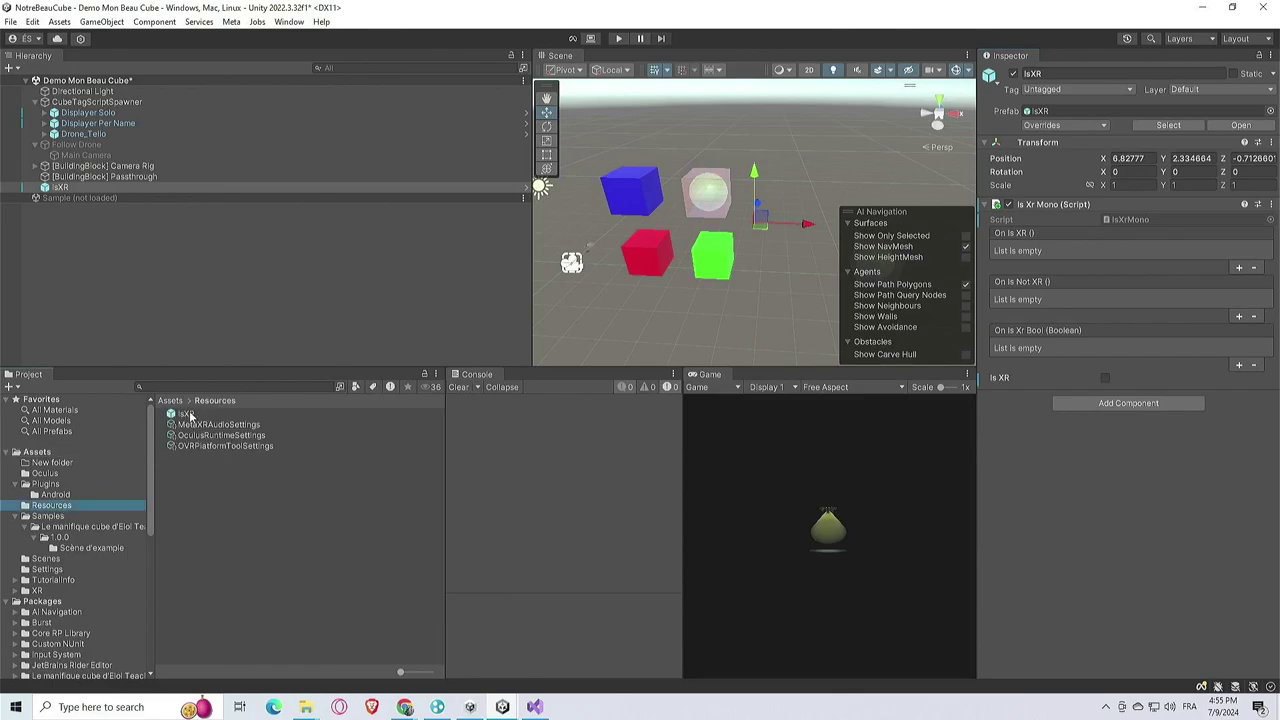
left_click(190, 414)
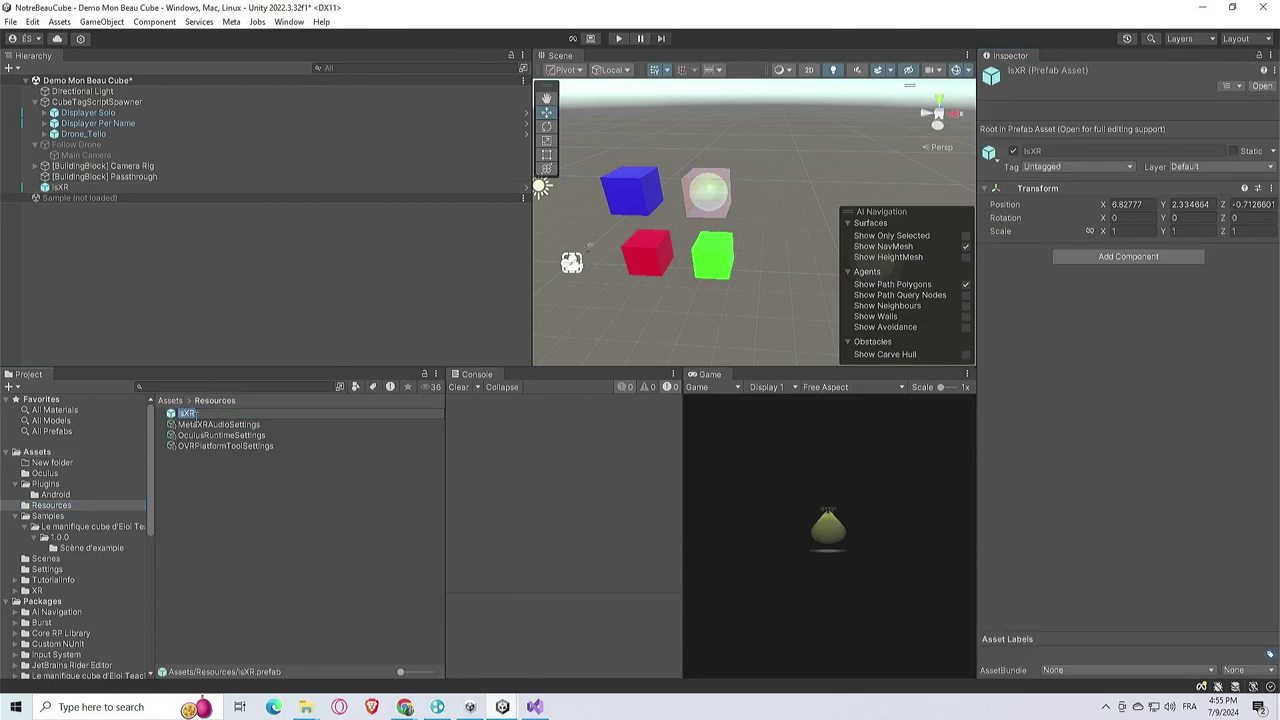
Return to Visual Studio, declare public string m_nameOfResourceToLookAround= "IsXR"; above the UnityEvent fields, and save the script
key("alt+Tab")
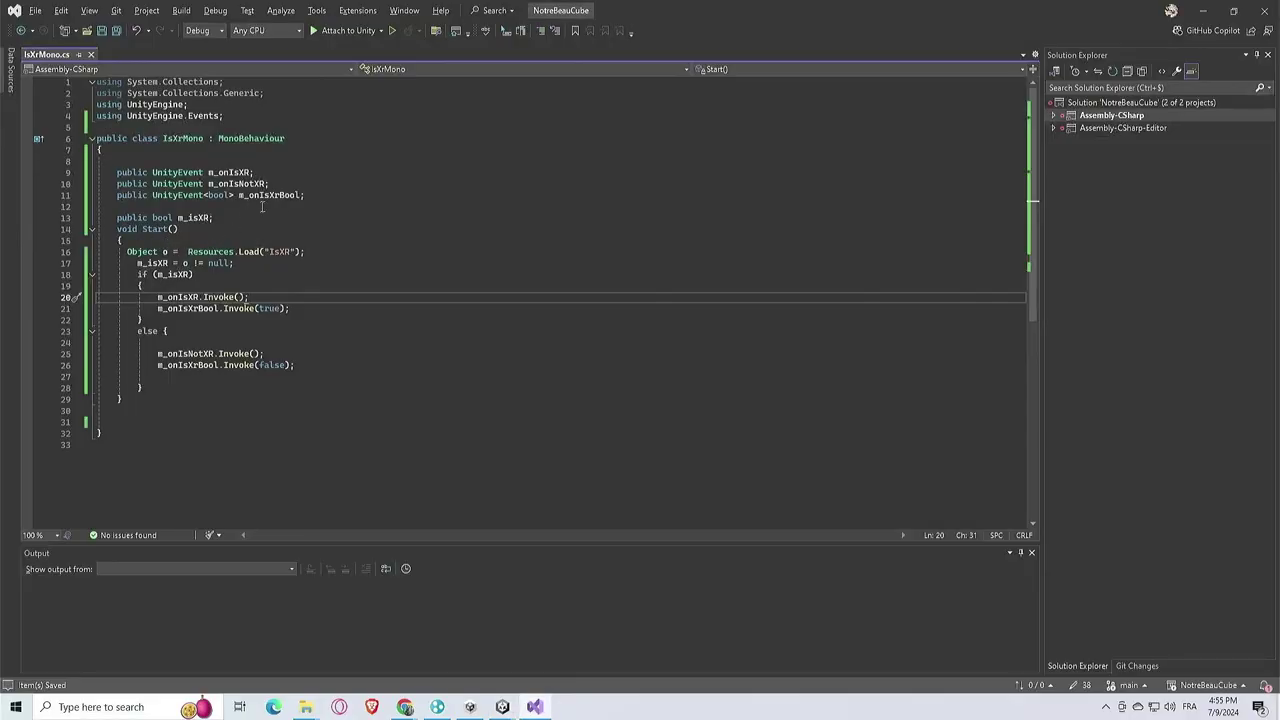
left_click(295, 212)
left_click(298, 163)
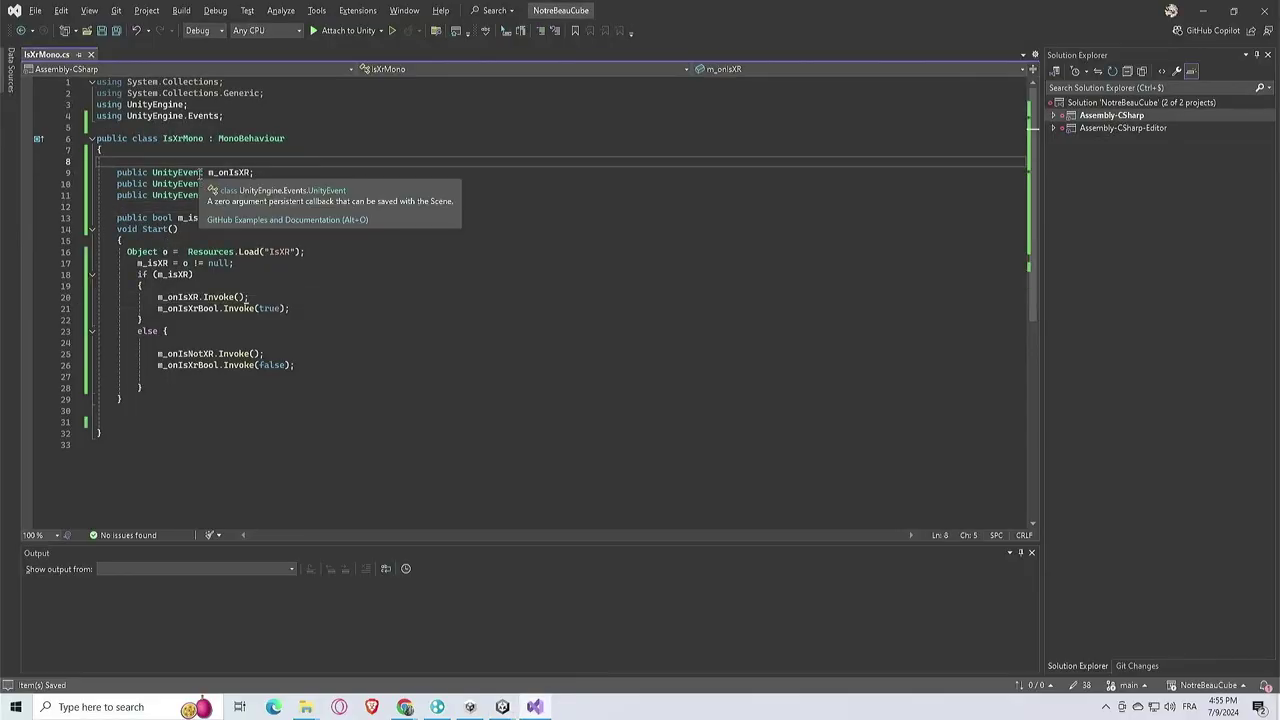
key("Return")
type("public s")
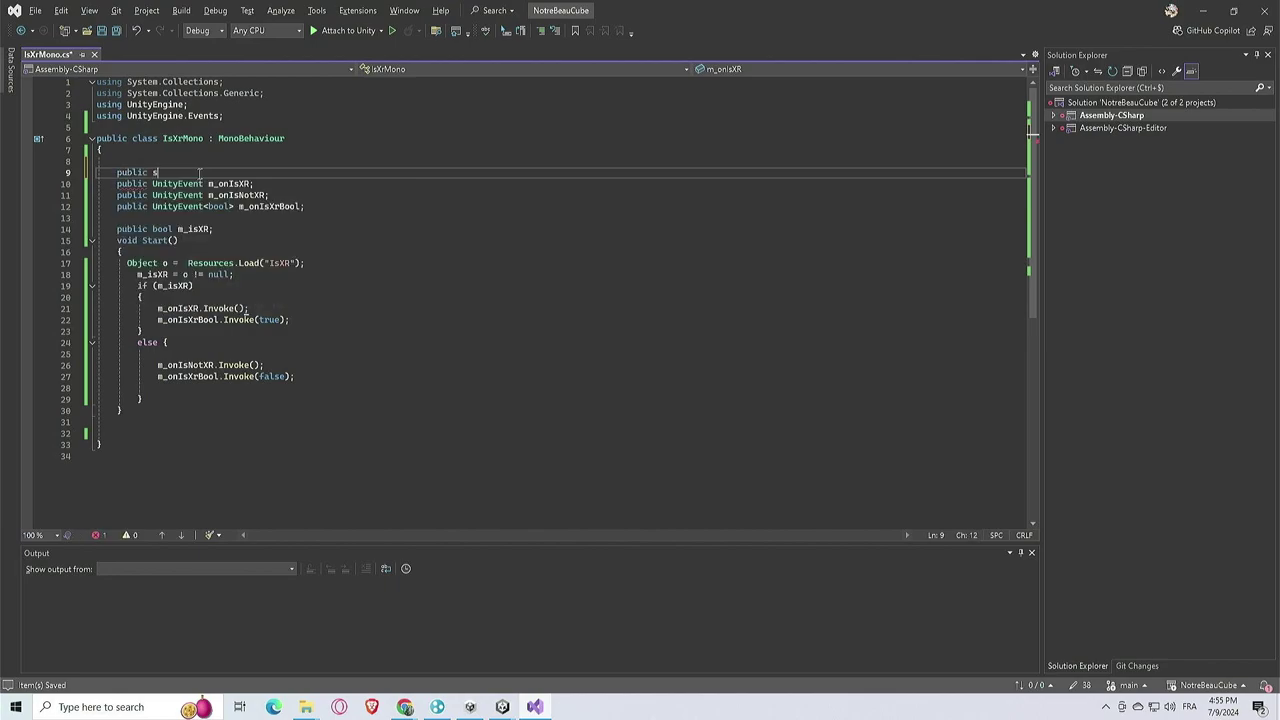
type("tring m_")
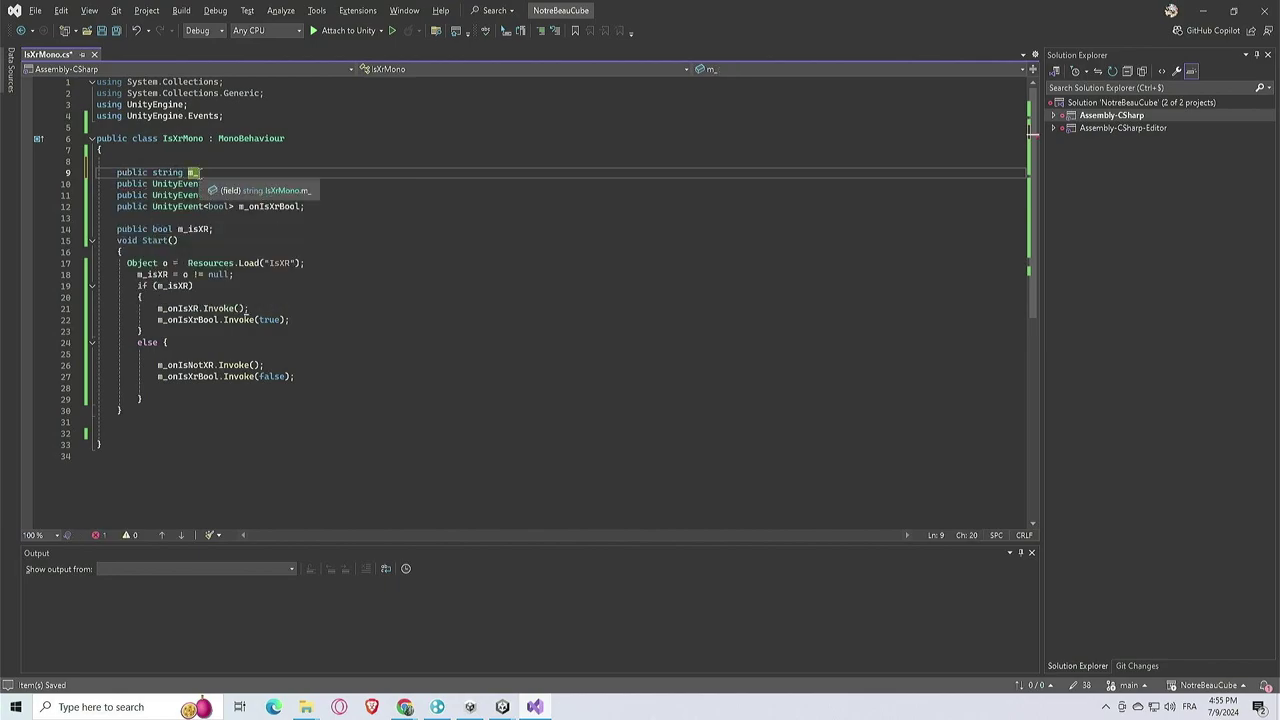
type("nameOfRse")
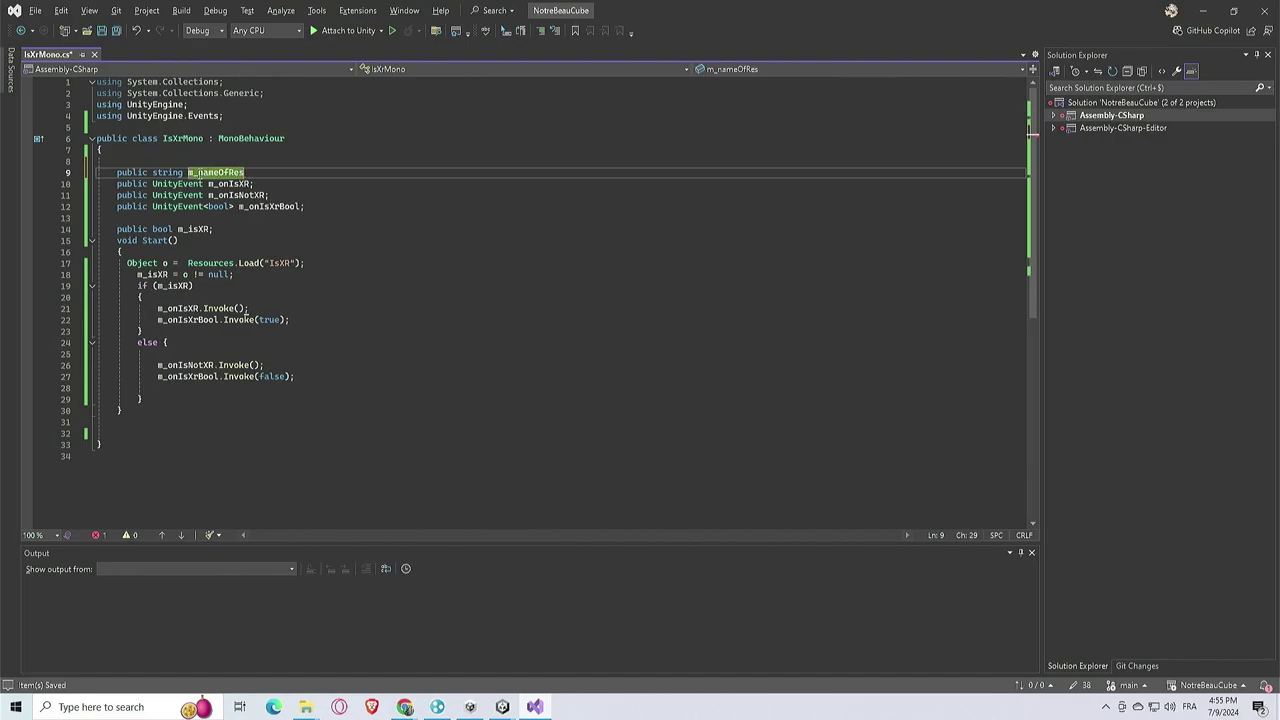
type("ource")
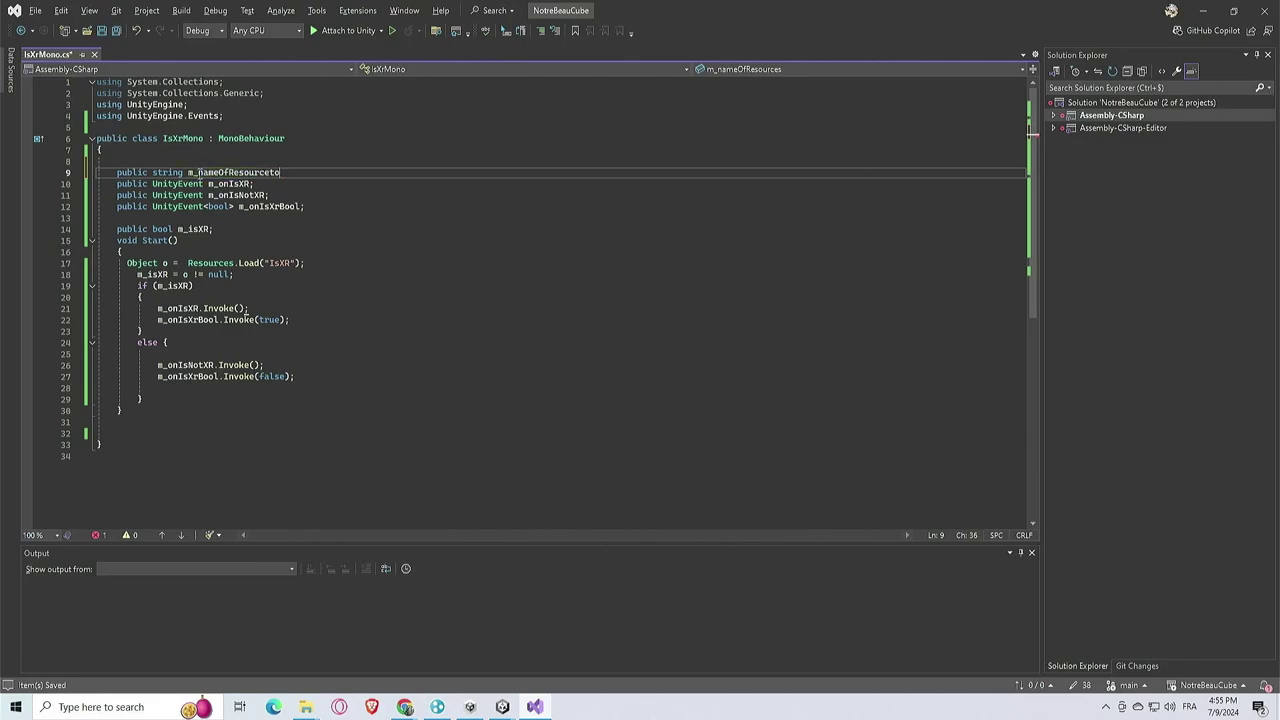
type("ToLookAround;")
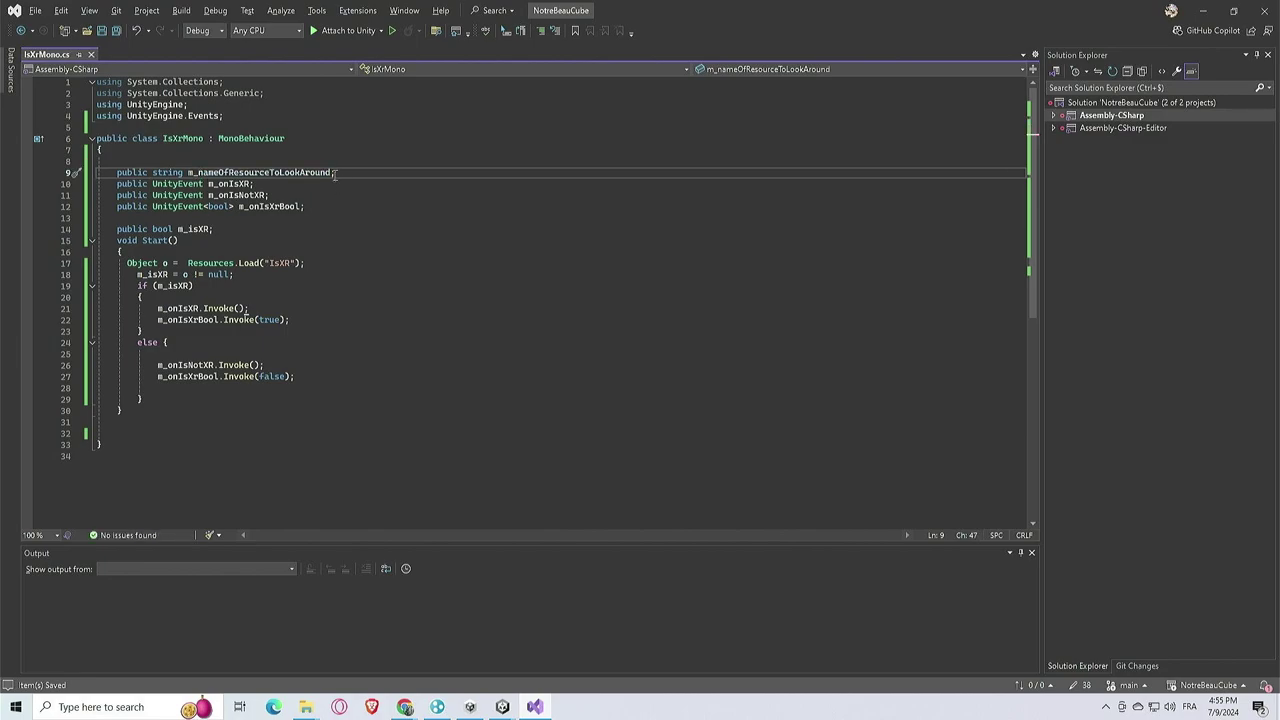
type("= \"IsXR\"")
Replace the "IsXR" literal in the Resources.Load call of Start() with the m_nameOfResourceToLookAround variable
left_click(312, 208)
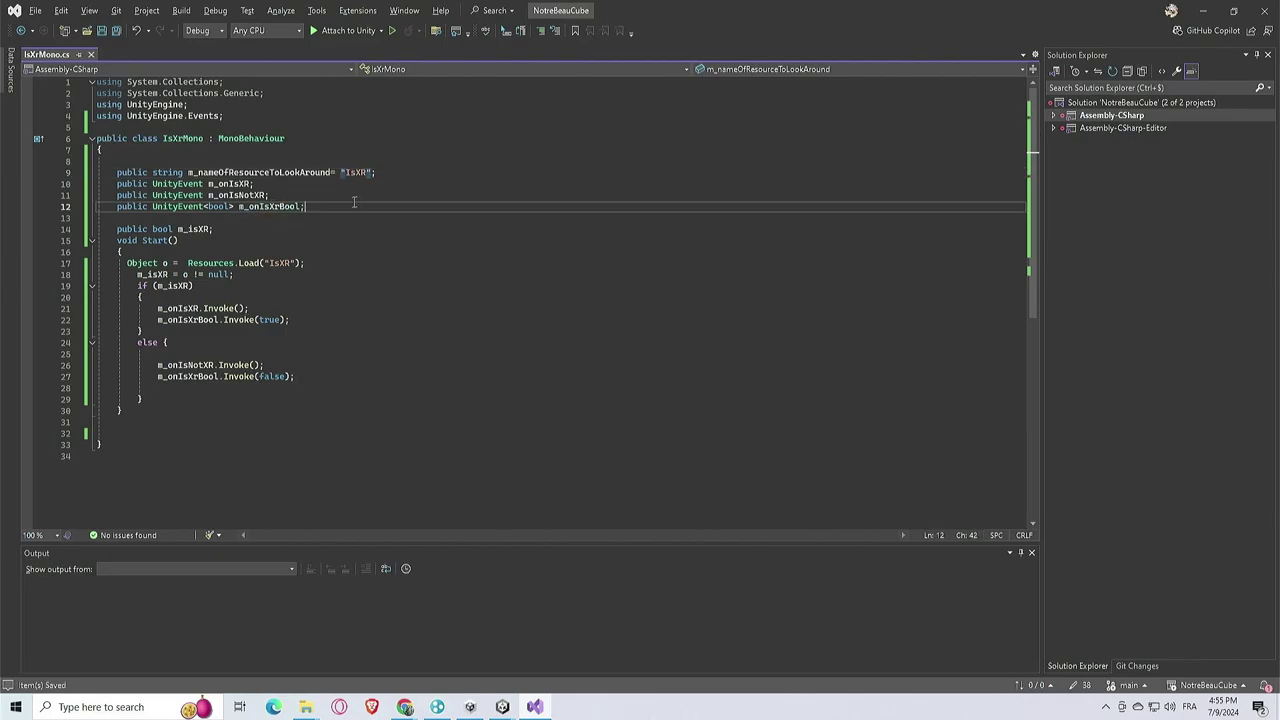
left_click(352, 228)
left_click(288, 161)
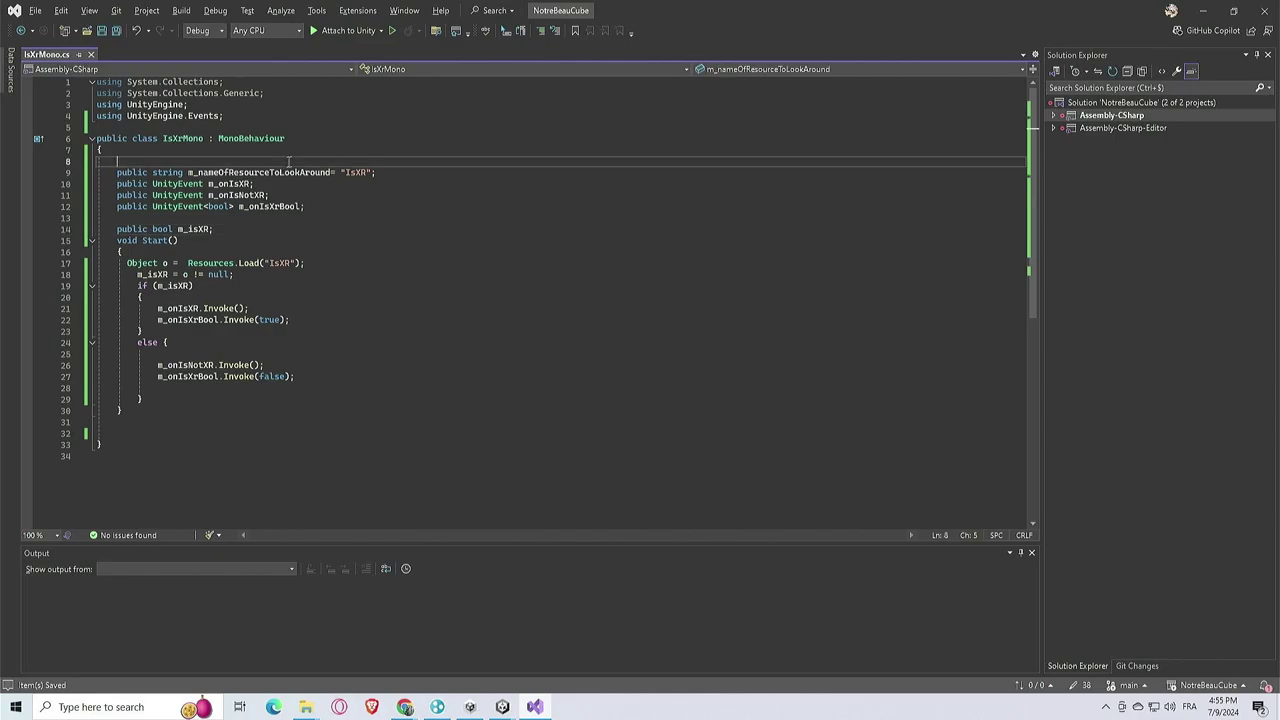
double_click(260, 172)
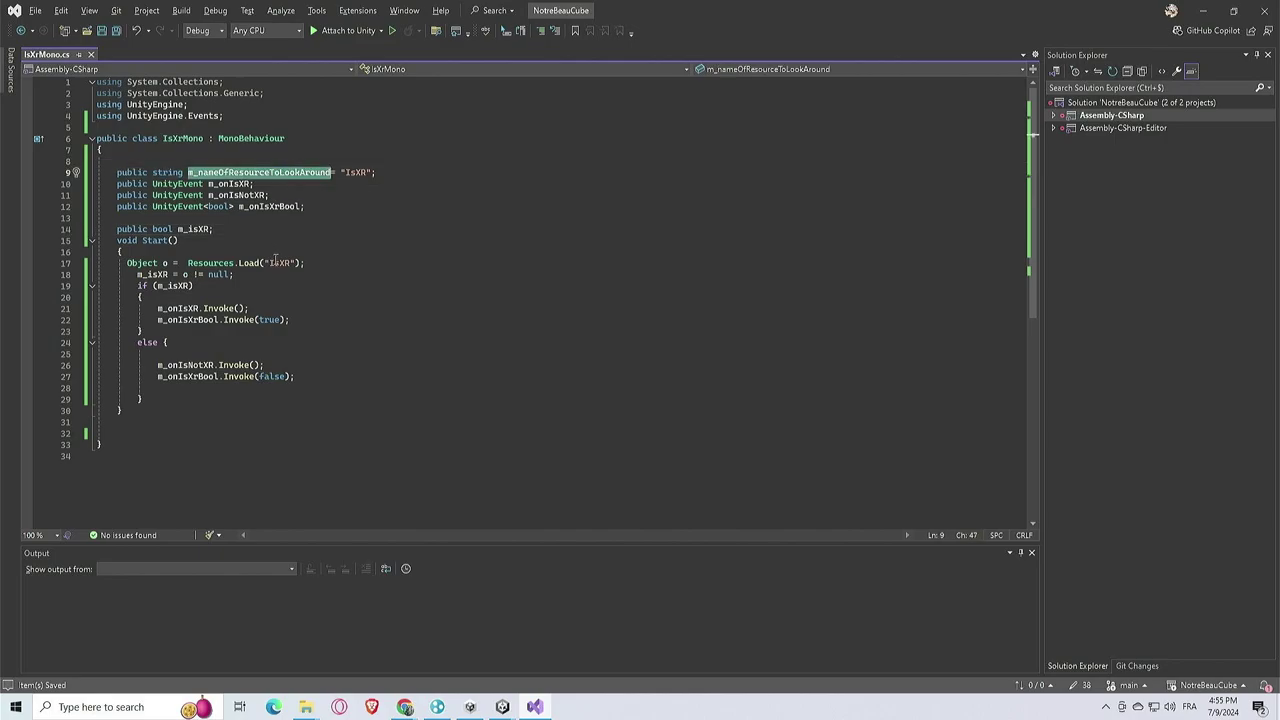
double_click(279, 263)
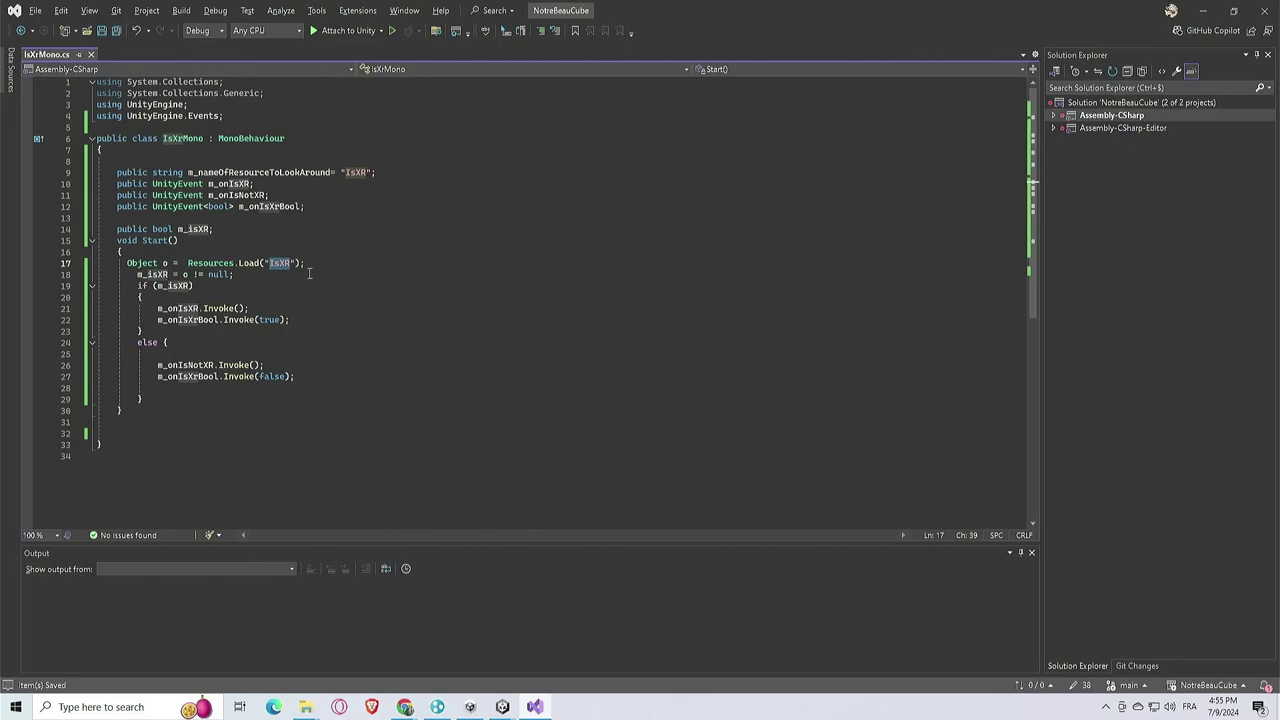
type("m_nameOfResourceToLookAround")
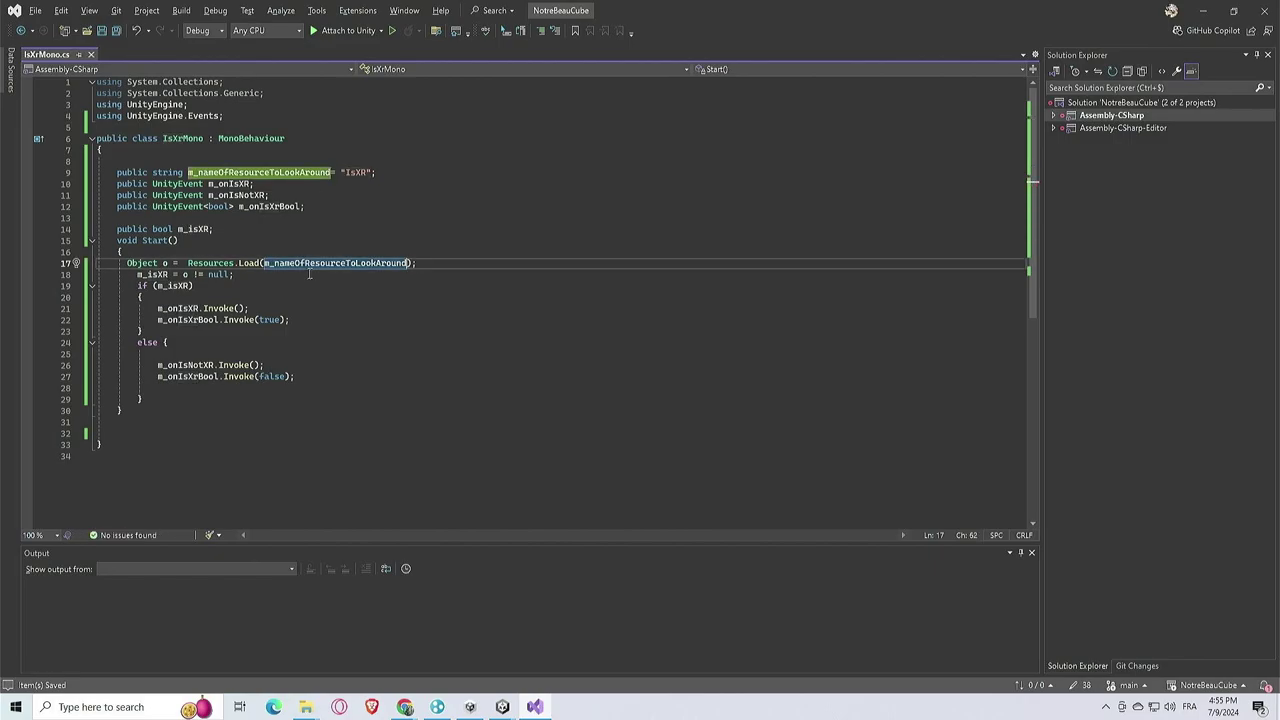
left_click(356, 240)
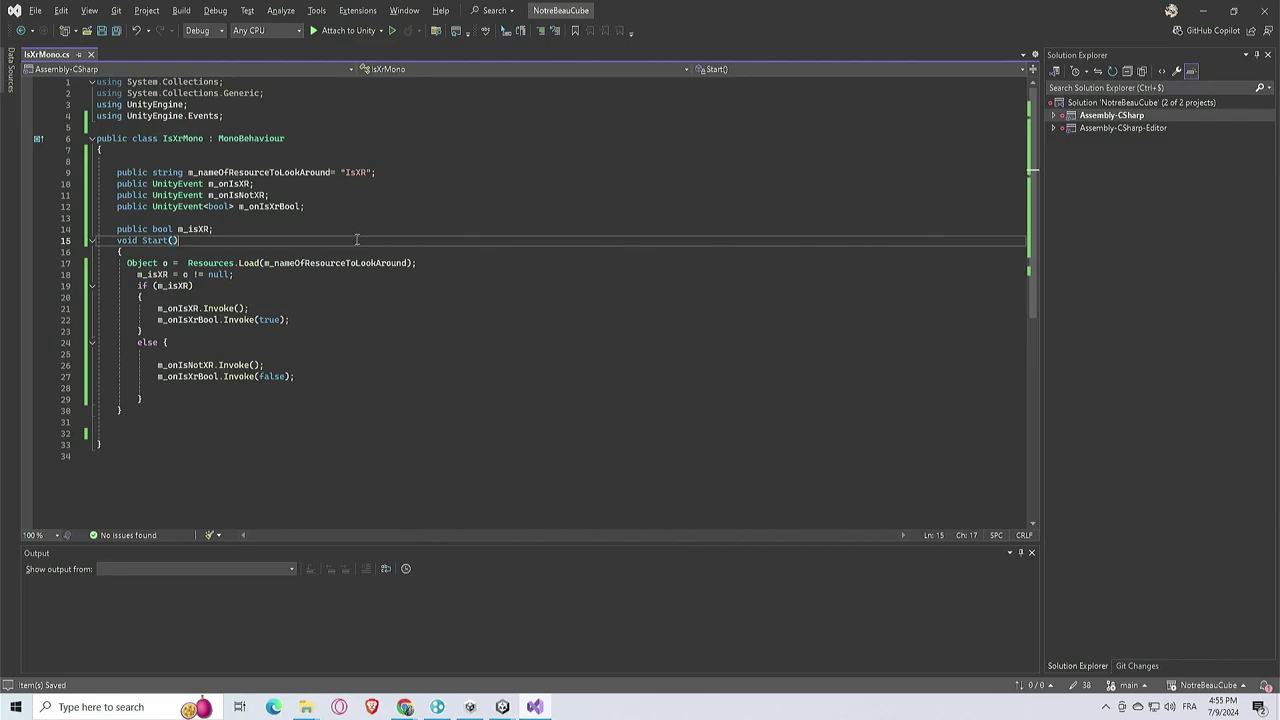
Switch to Unity, play-test the scene with the IsXR object selected to check its Is XR flag, and stop playback
key("alt+Tab")
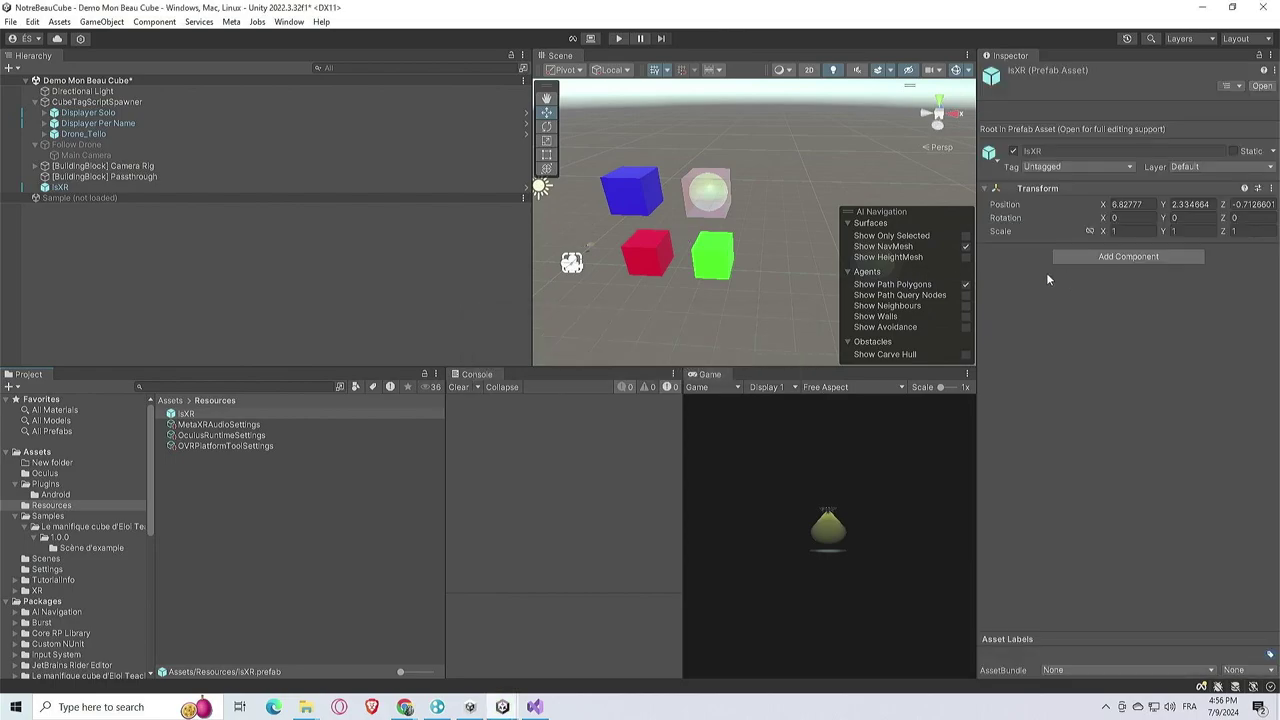
left_click(178, 189)
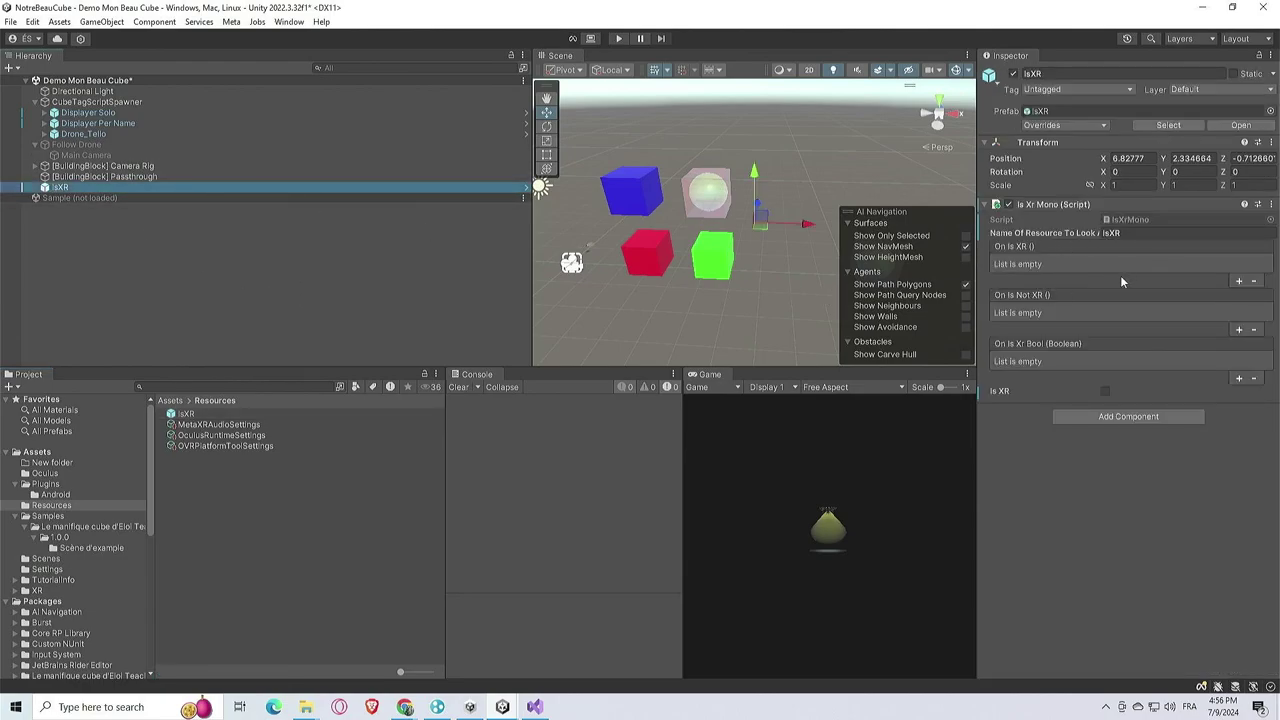
left_click(618, 38)
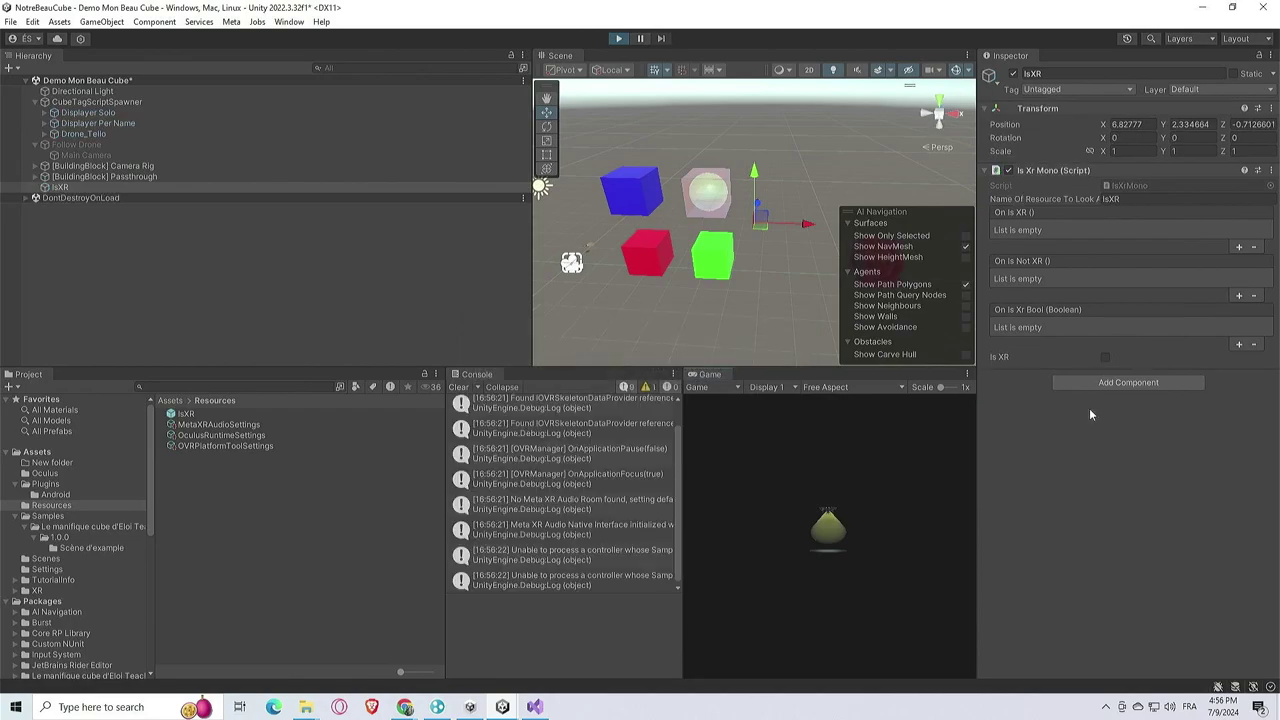
left_click(1099, 356)
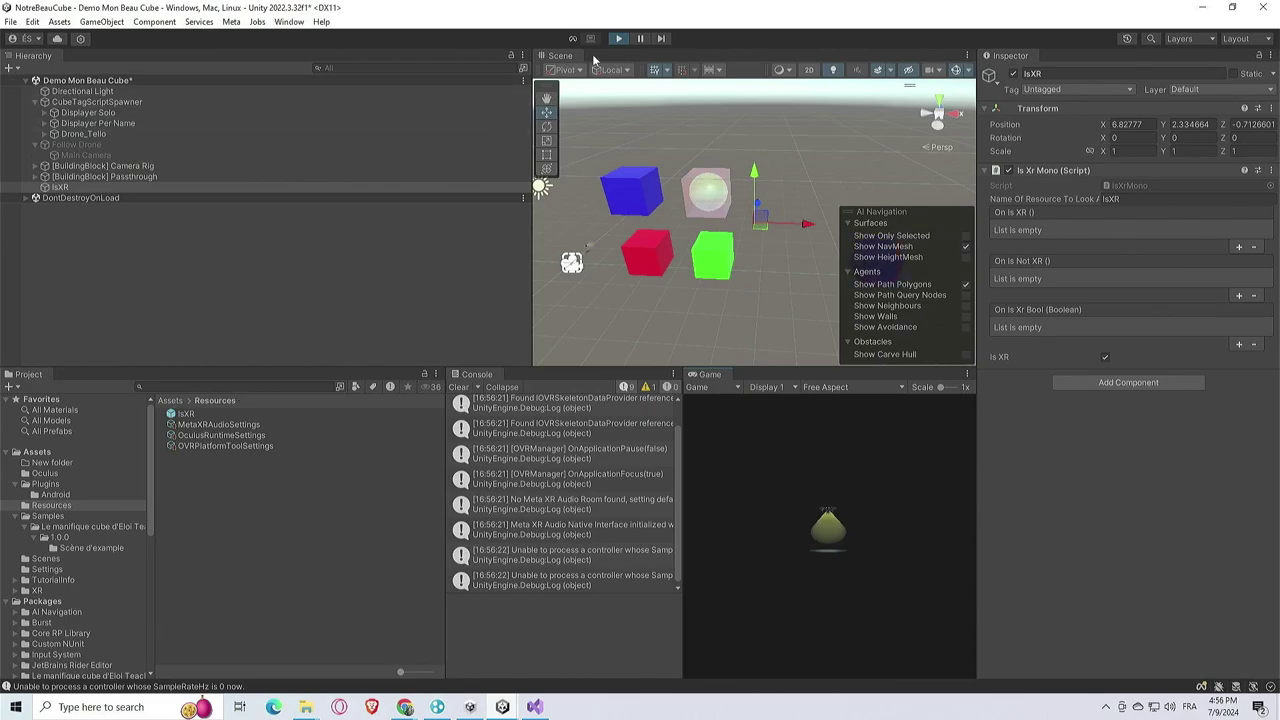
left_click(618, 39)
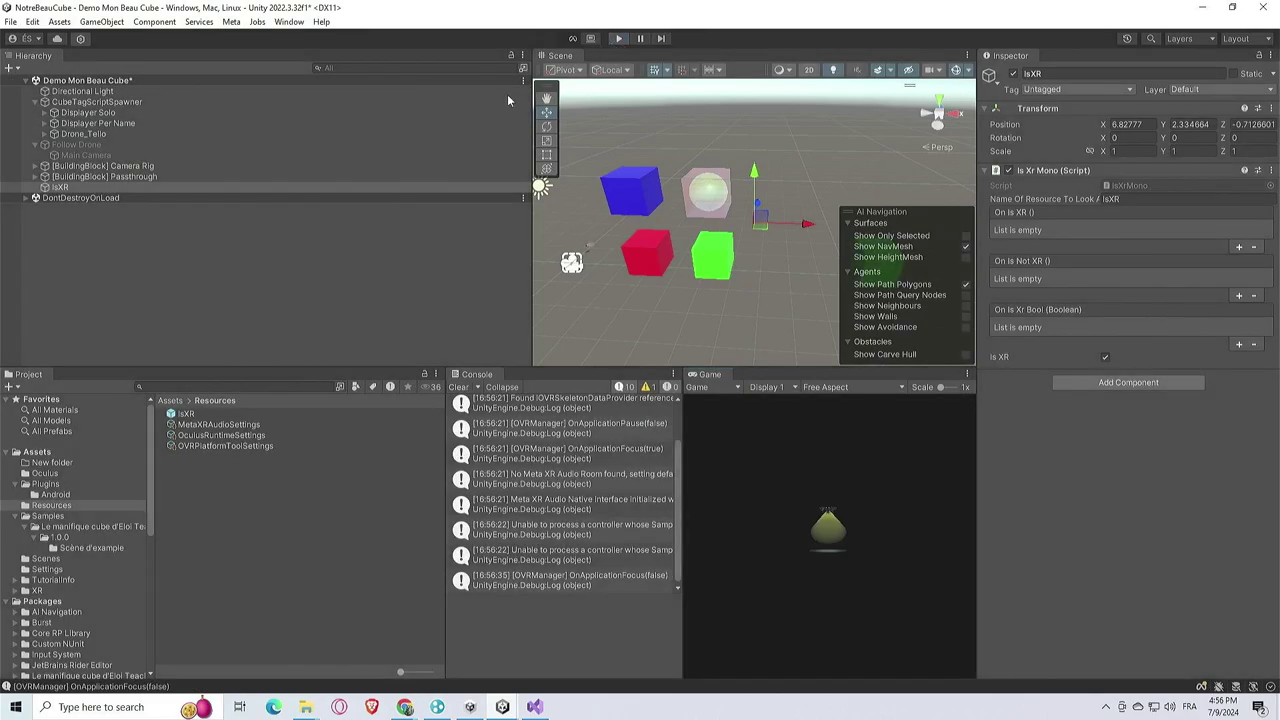
Rename the IsXR prefab in the Resources folder to IsNotXR and save the scene
left_click(205, 414)
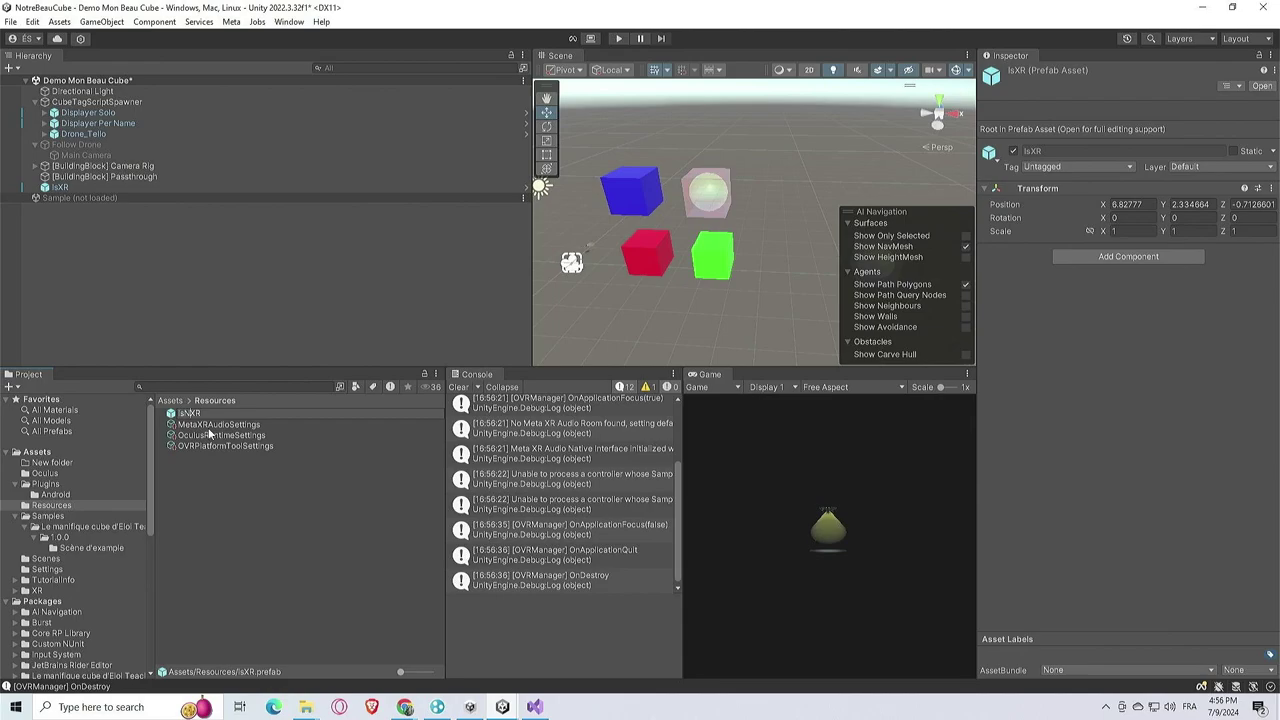
key("Return")
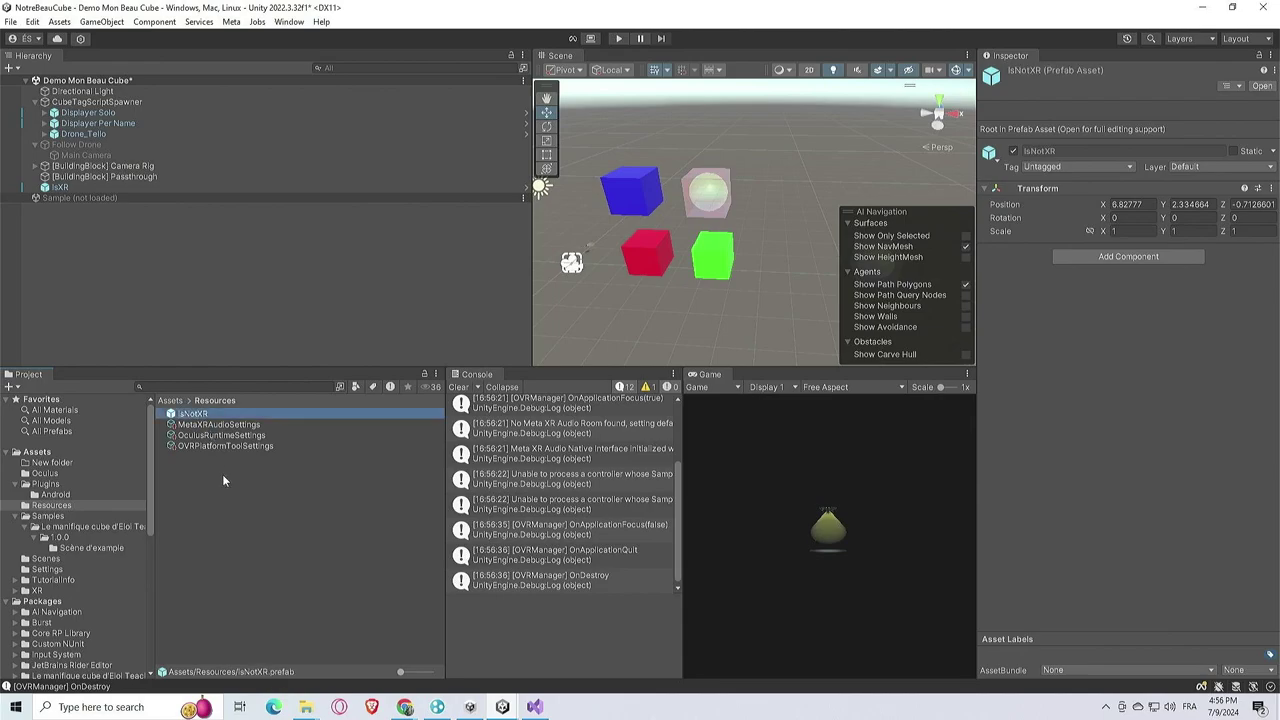
key("ctrl+s")
Create an empty child object named XR under the IsXR object in the scene
left_click(136, 187)
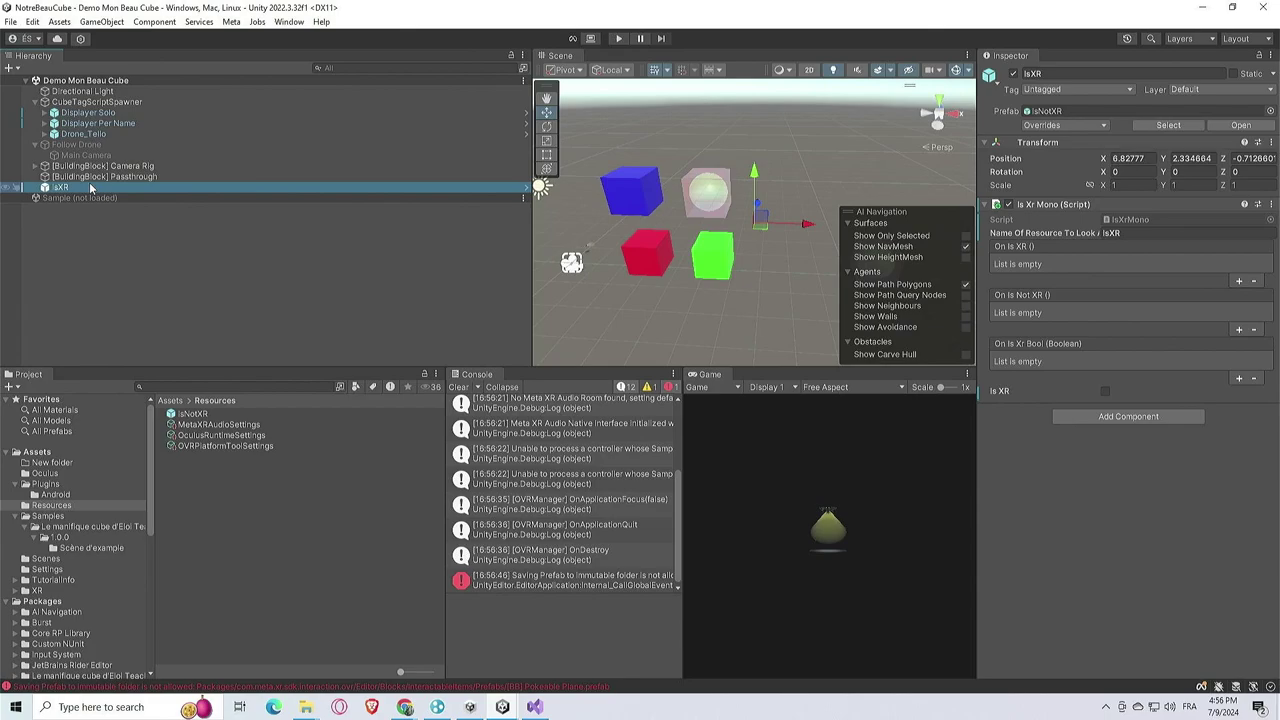
right_click(90, 187)
left_click(136, 356)
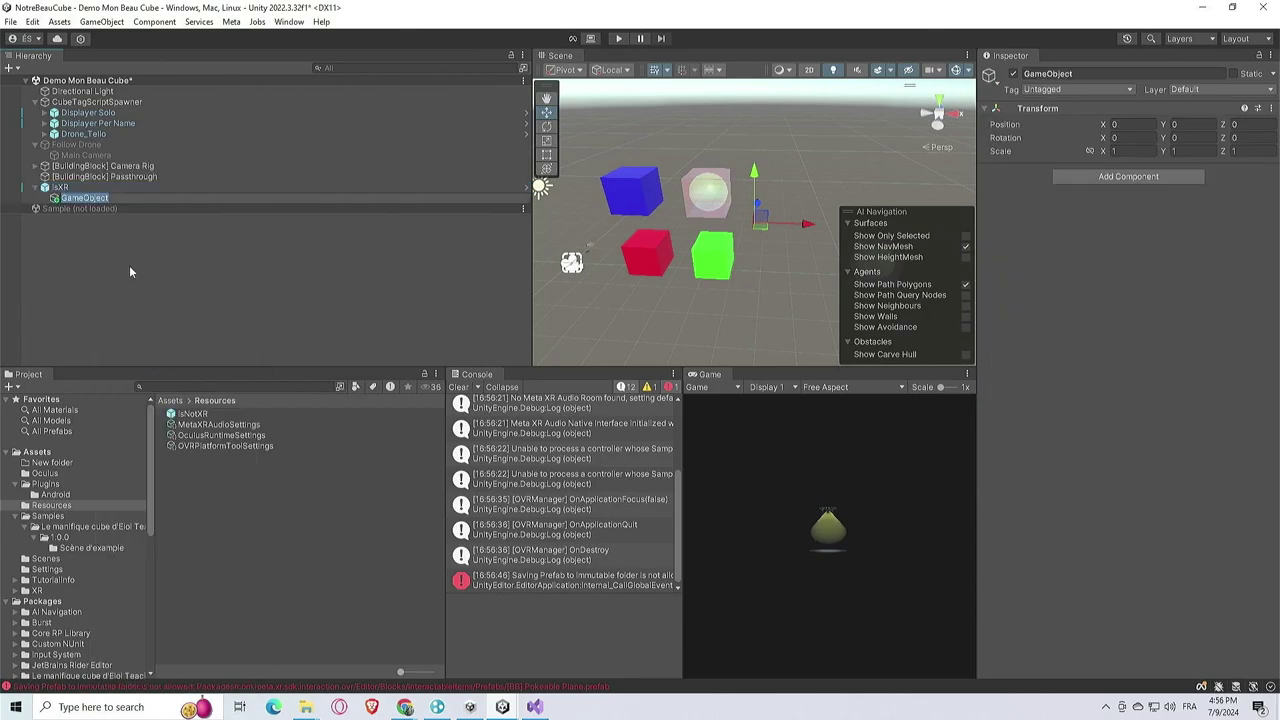
type("XR")
left_click(111, 248)
Create an empty object named NotXR and place it directly under IsXR, above XR
right_click(82, 200)
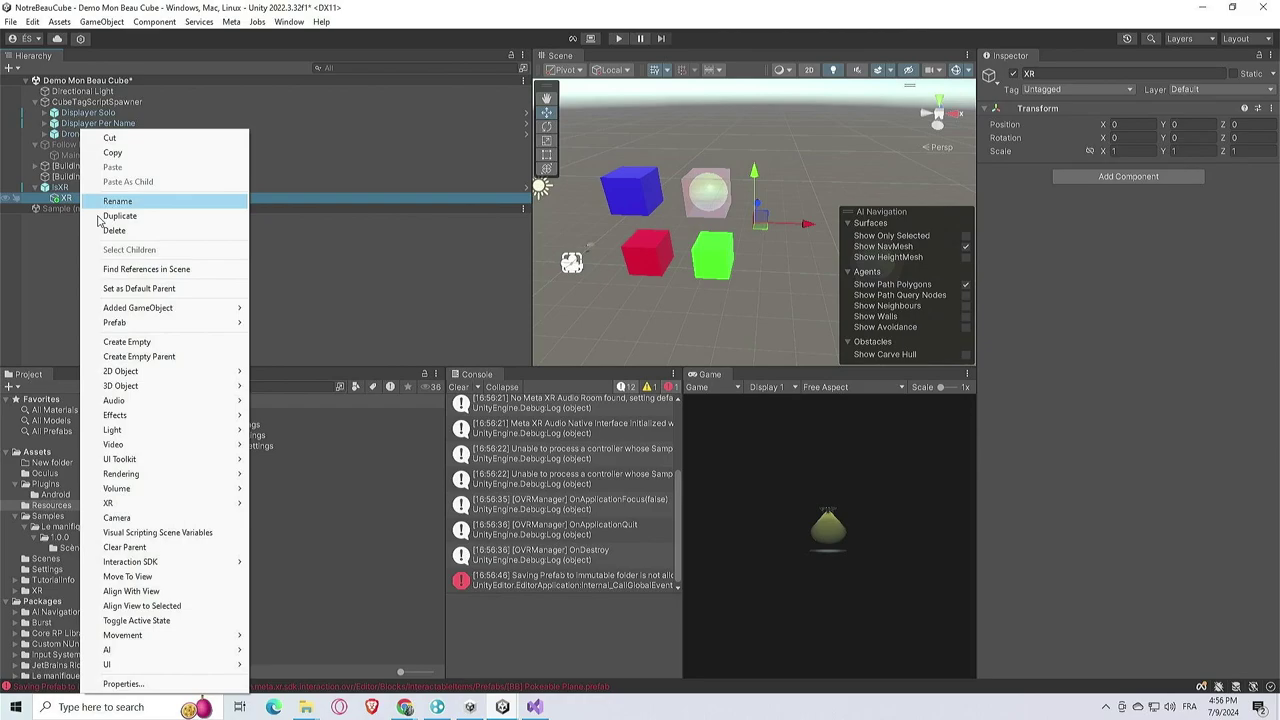
left_click(149, 343)
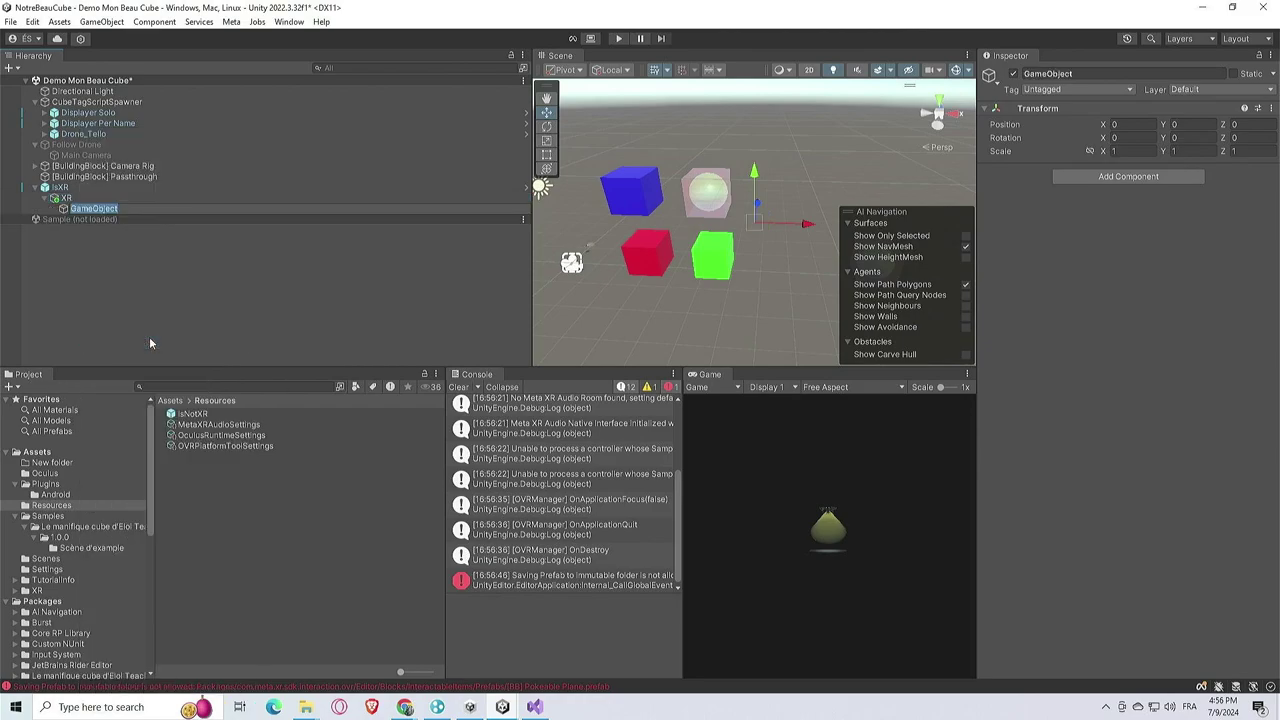
type("NotXR")
key("Return")
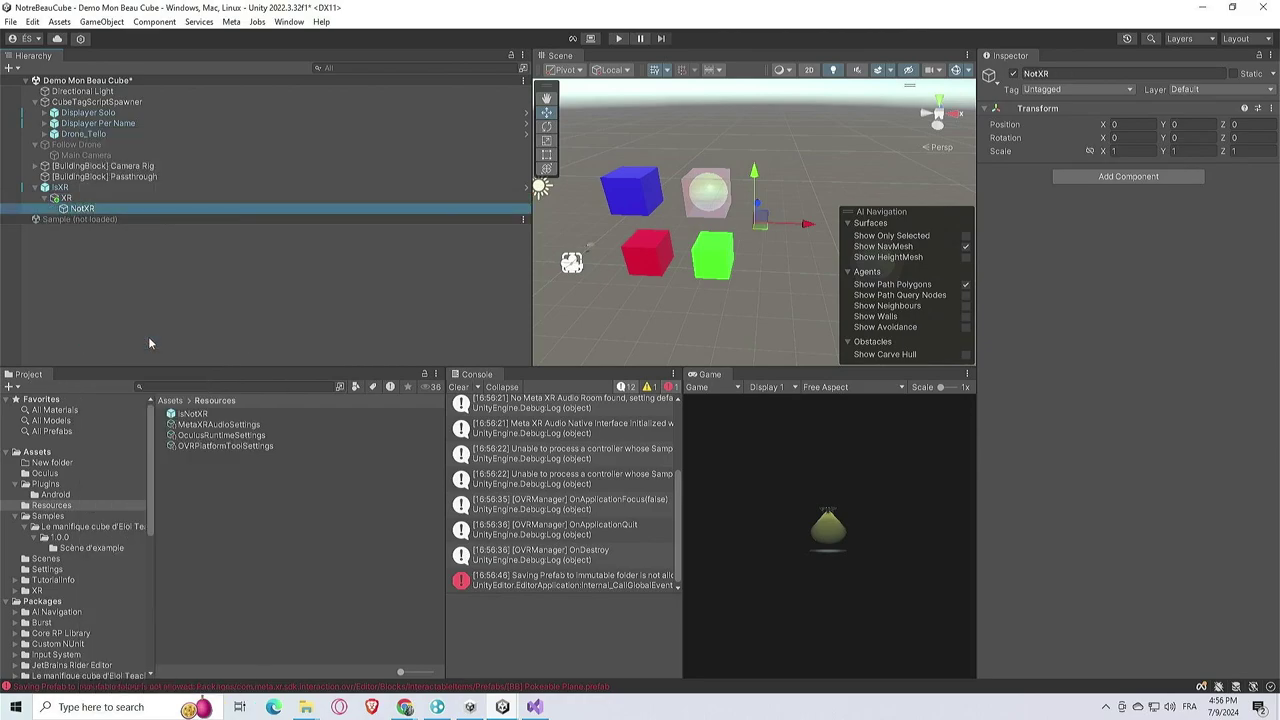
left_click_drag(90, 209, 76, 194)
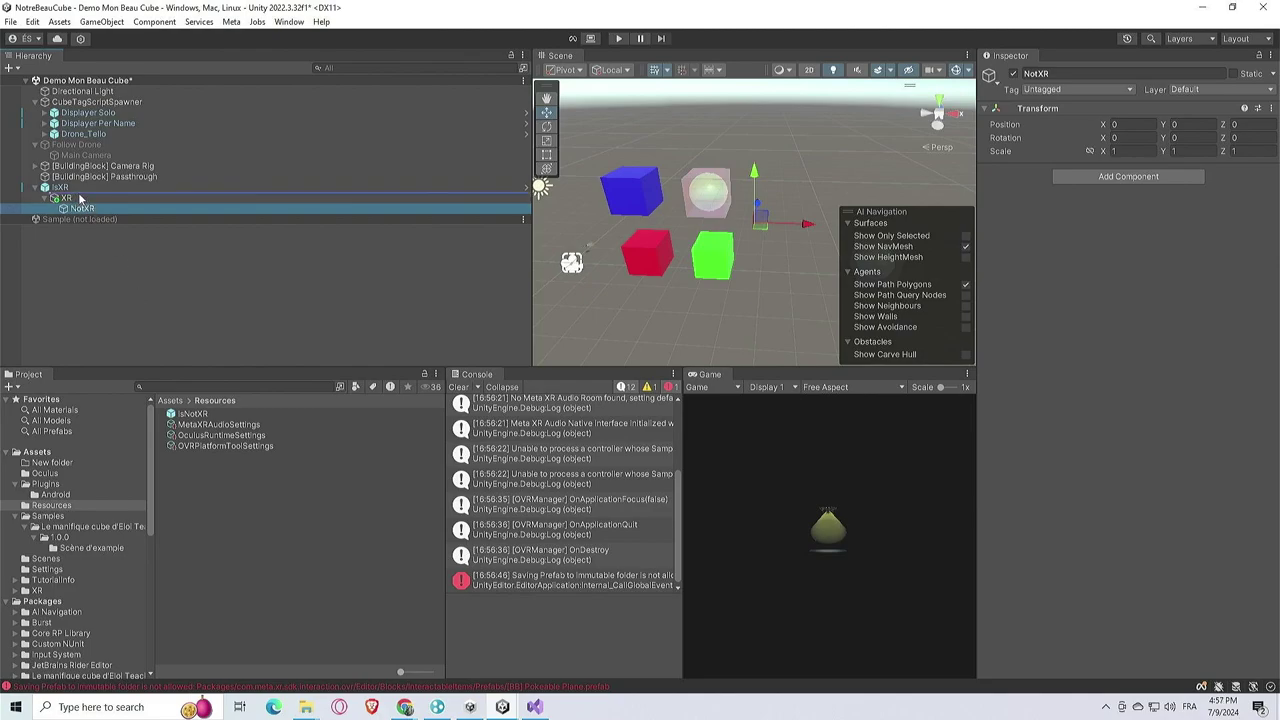
Set the position of IsXR, NotXR and XR together to X 0, Y 0, Z 0
left_click(70, 188)
left_click(70, 207, "shift")
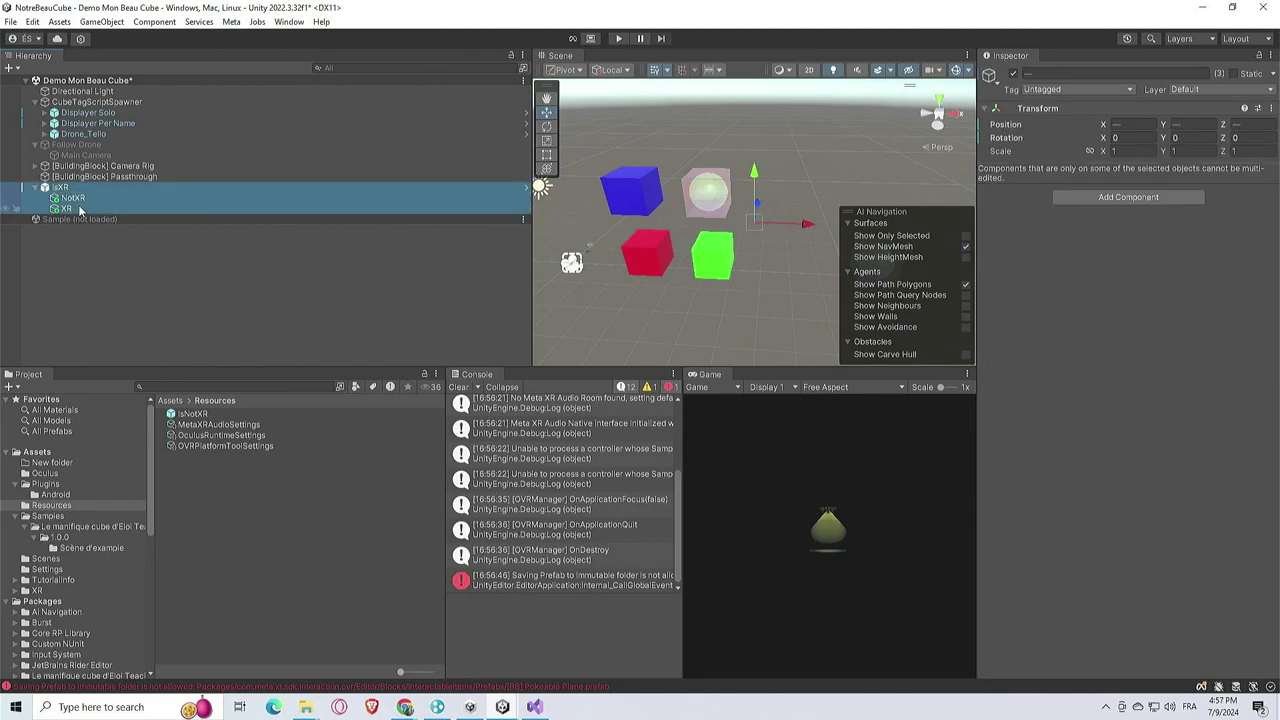
left_click(1127, 123)
type("0")
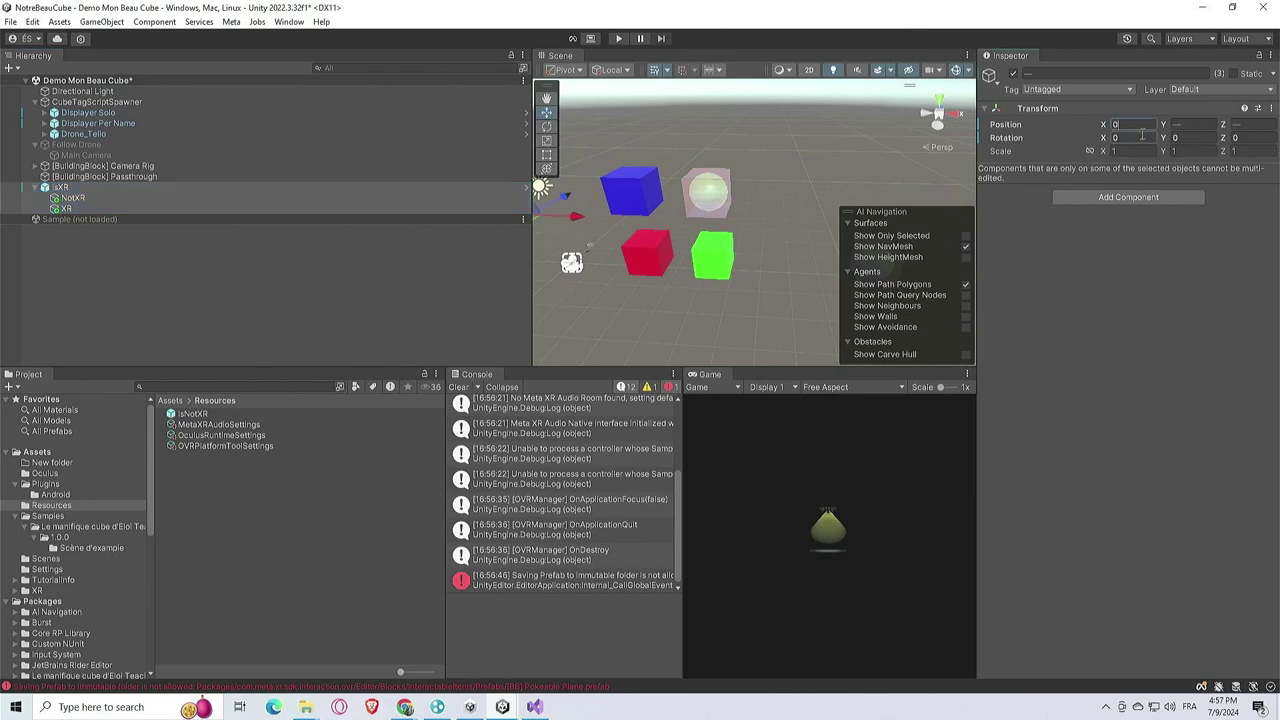
left_click(1190, 124)
type("0")
left_click(1244, 124)
type("0")
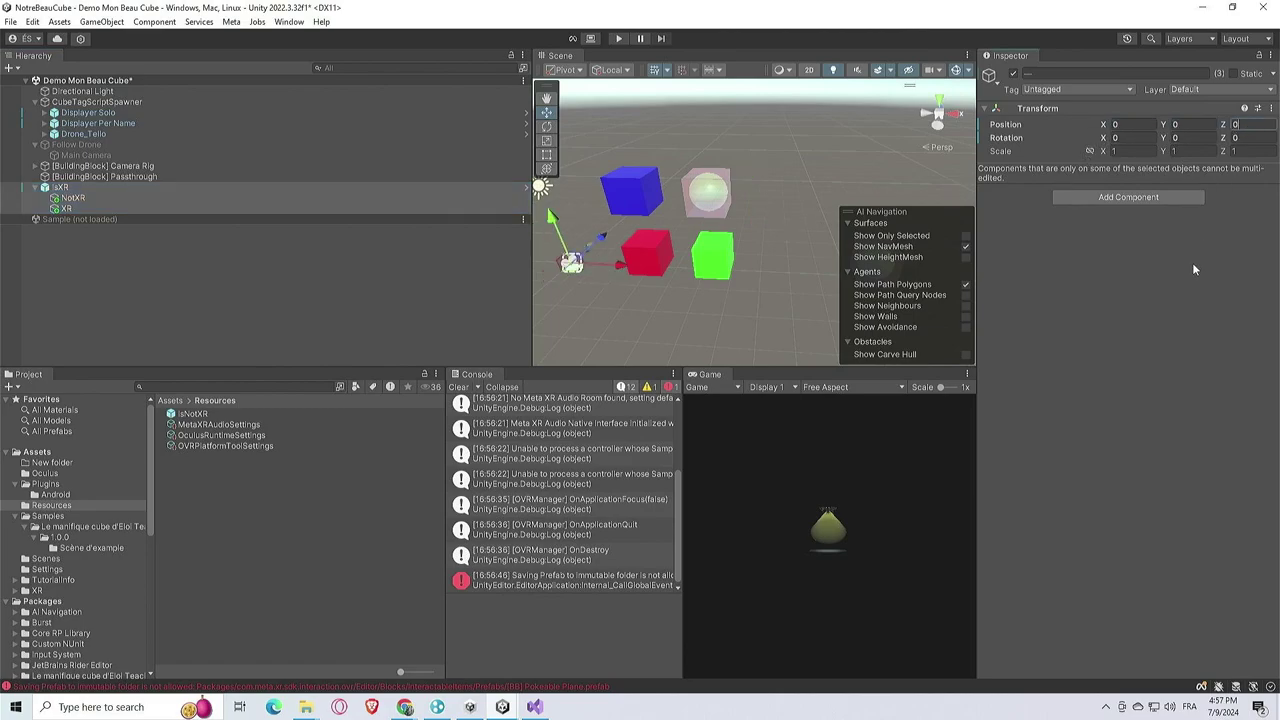
key("Return")
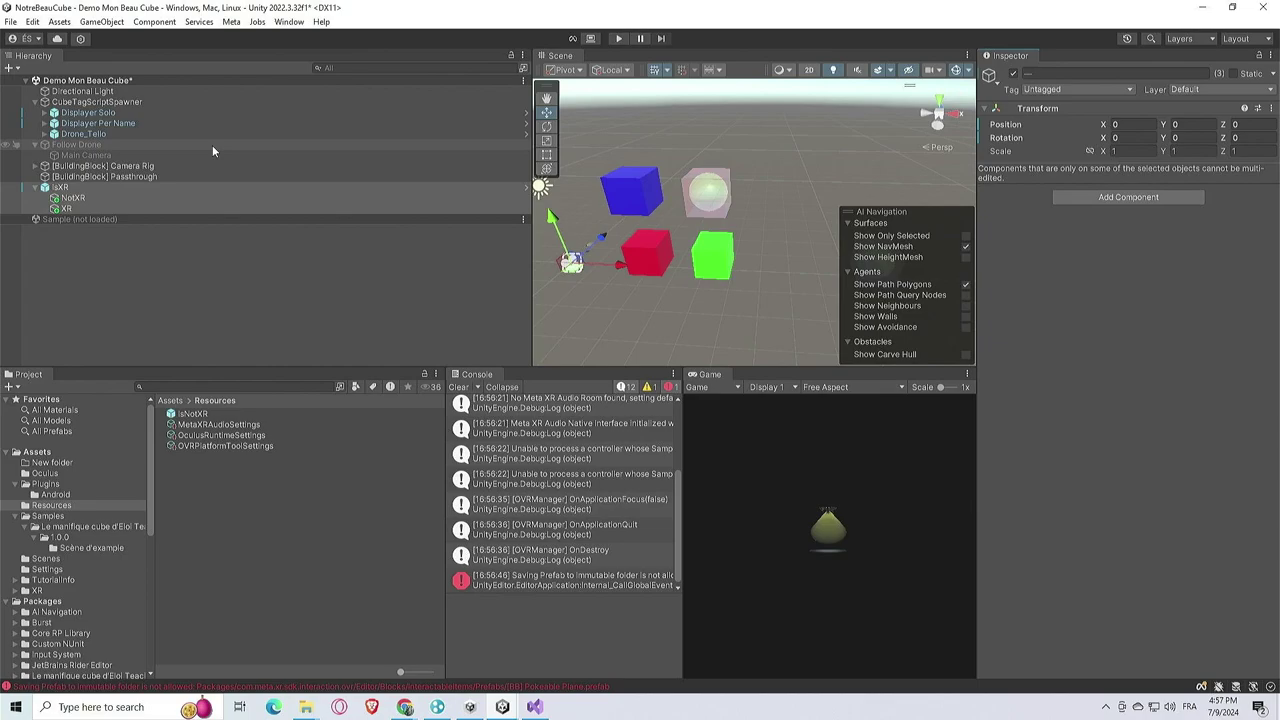
Parent the Camera Rig and Passthrough building blocks under XR, and Follow Drone under NotXR
left_click(150, 176)
left_click(88, 167, "shift")
left_click_drag(86, 173, 90, 208)
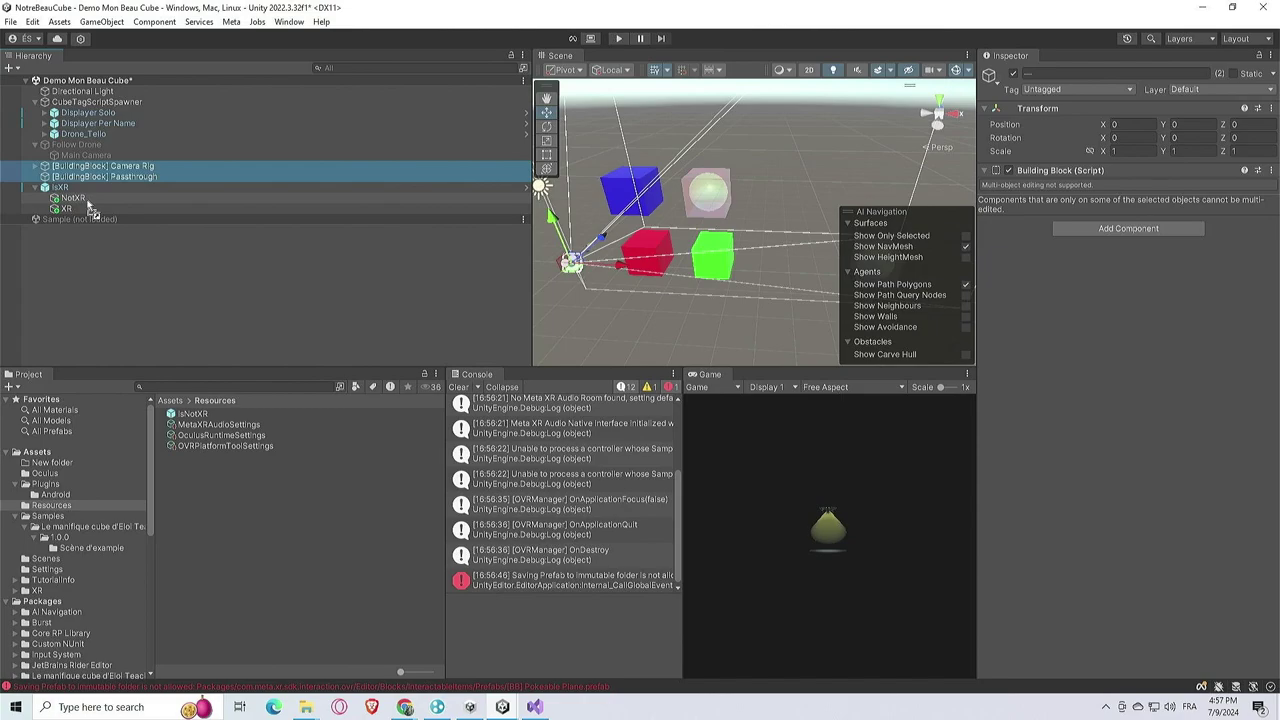
left_click_drag(90, 208, 92, 210)
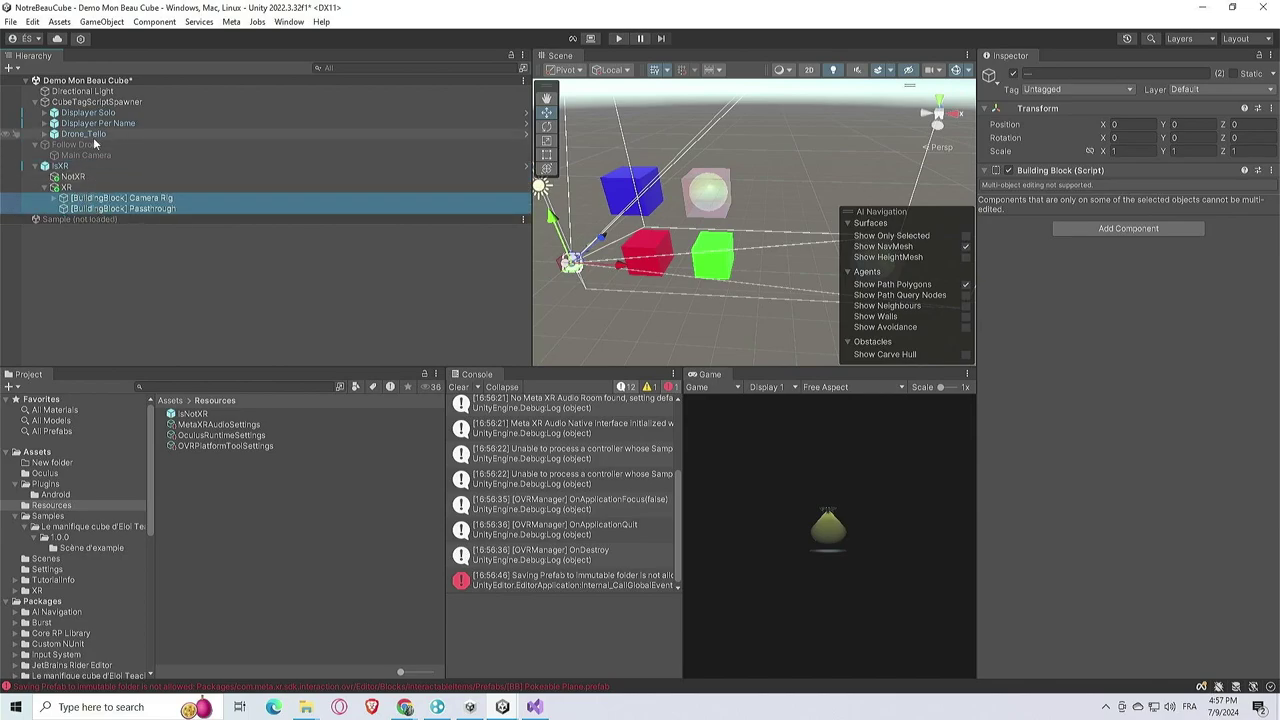
left_click_drag(81, 144, 94, 176)
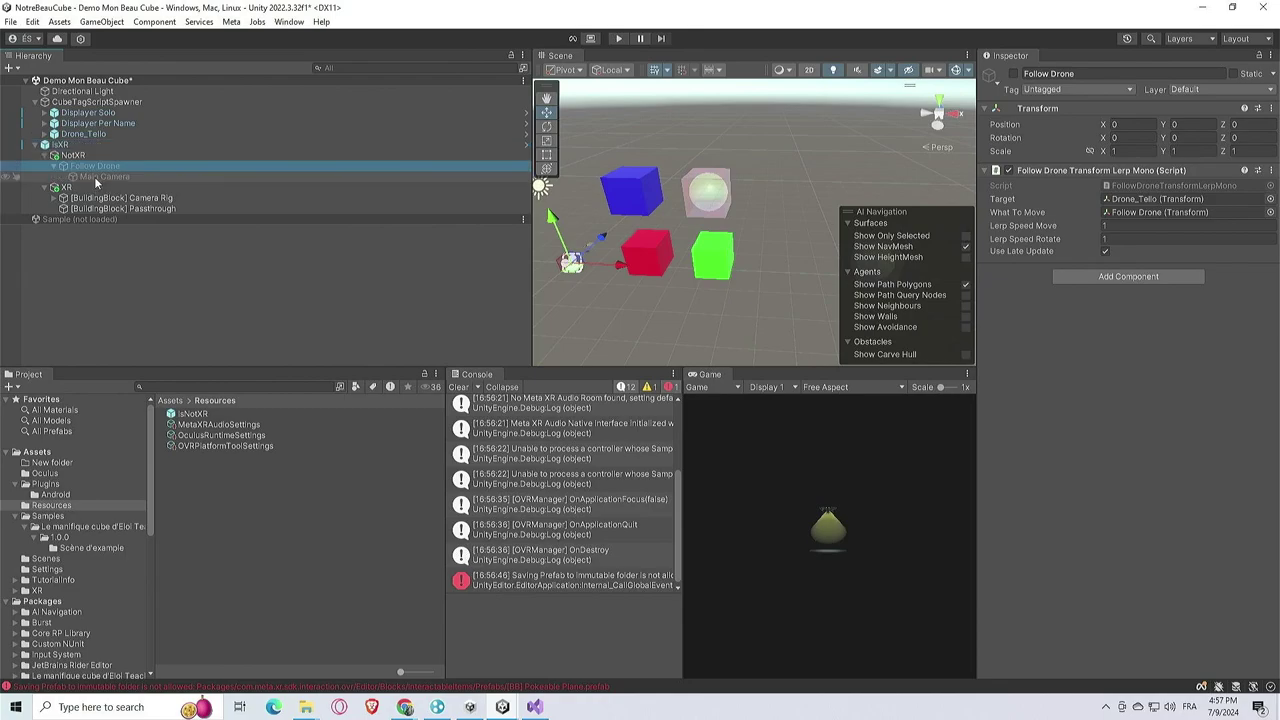
left_click(94, 184)
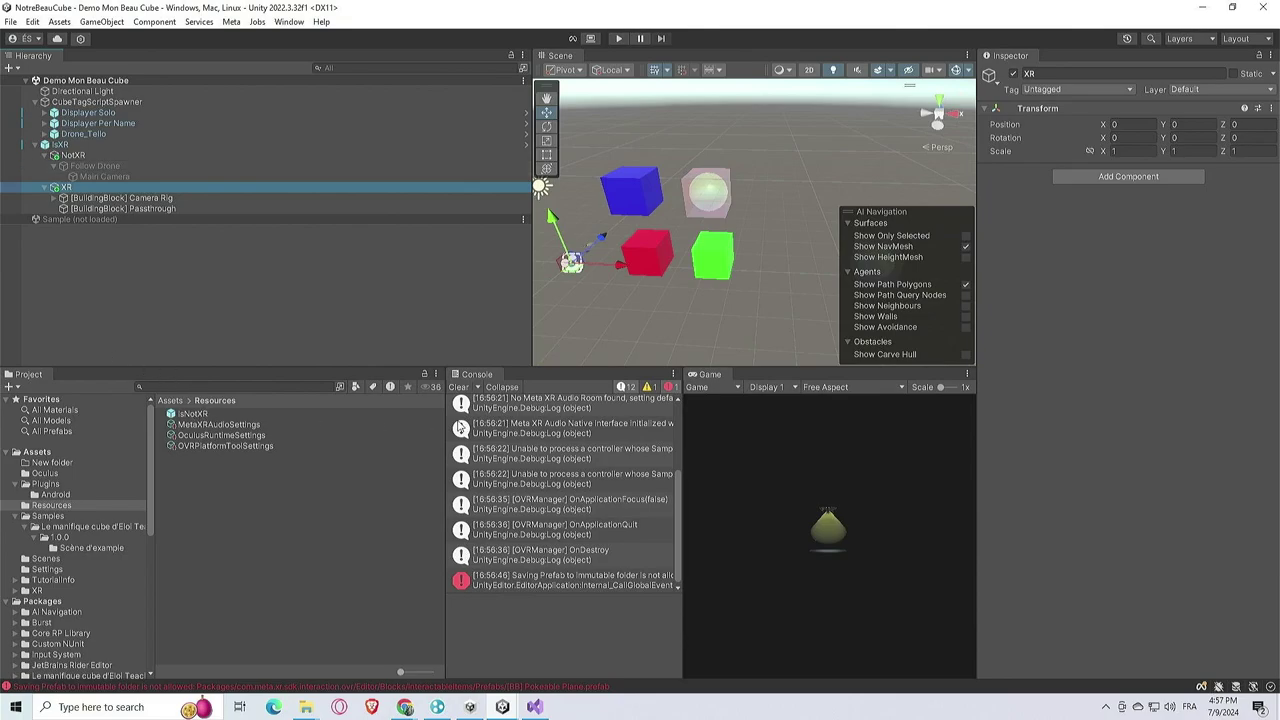
Clear the console, play-test the scene again to check the Is XR flag on the IsXR object, and stop playback
left_click(459, 387)
left_click(428, 308)
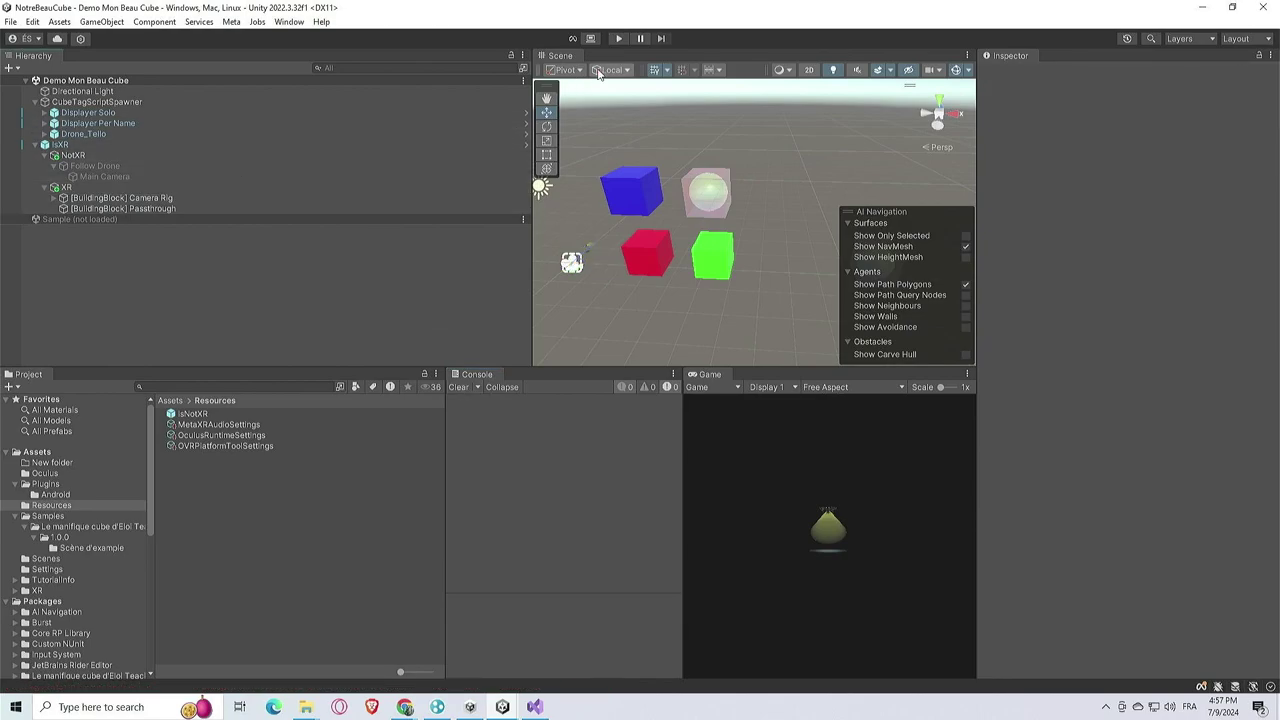
left_click(618, 38)
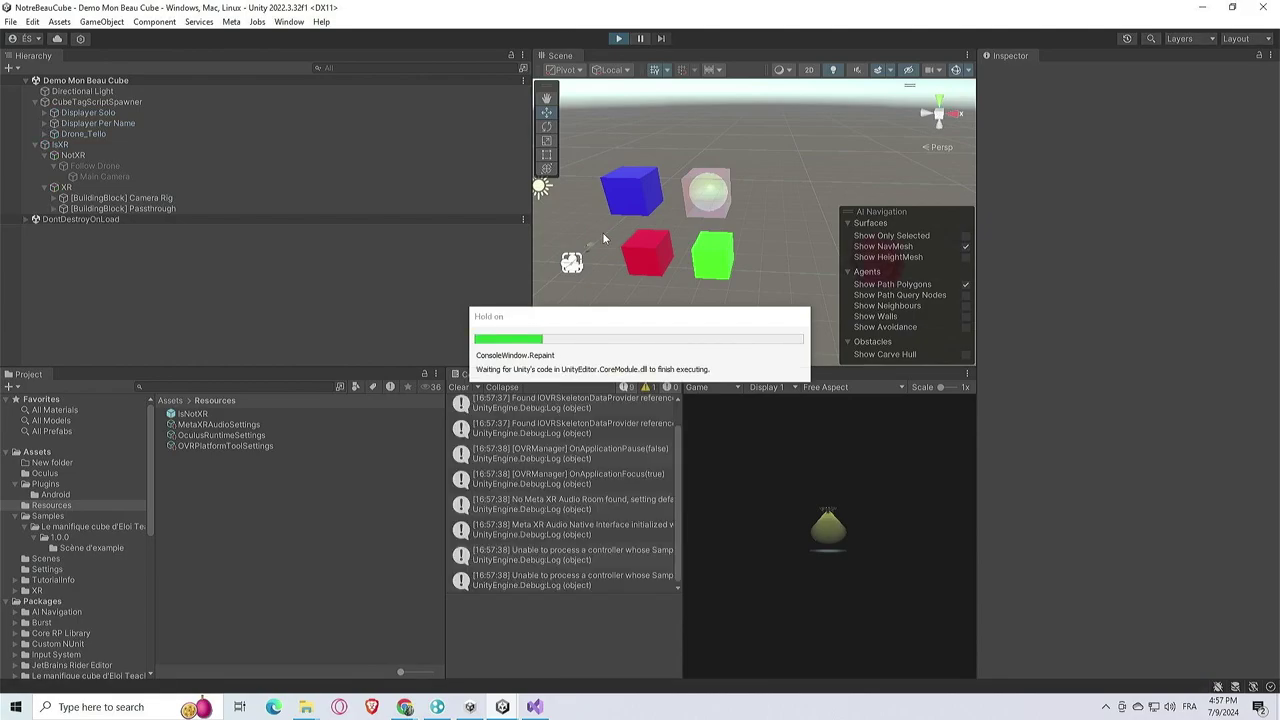
left_click(458, 387)
left_click(75, 155)
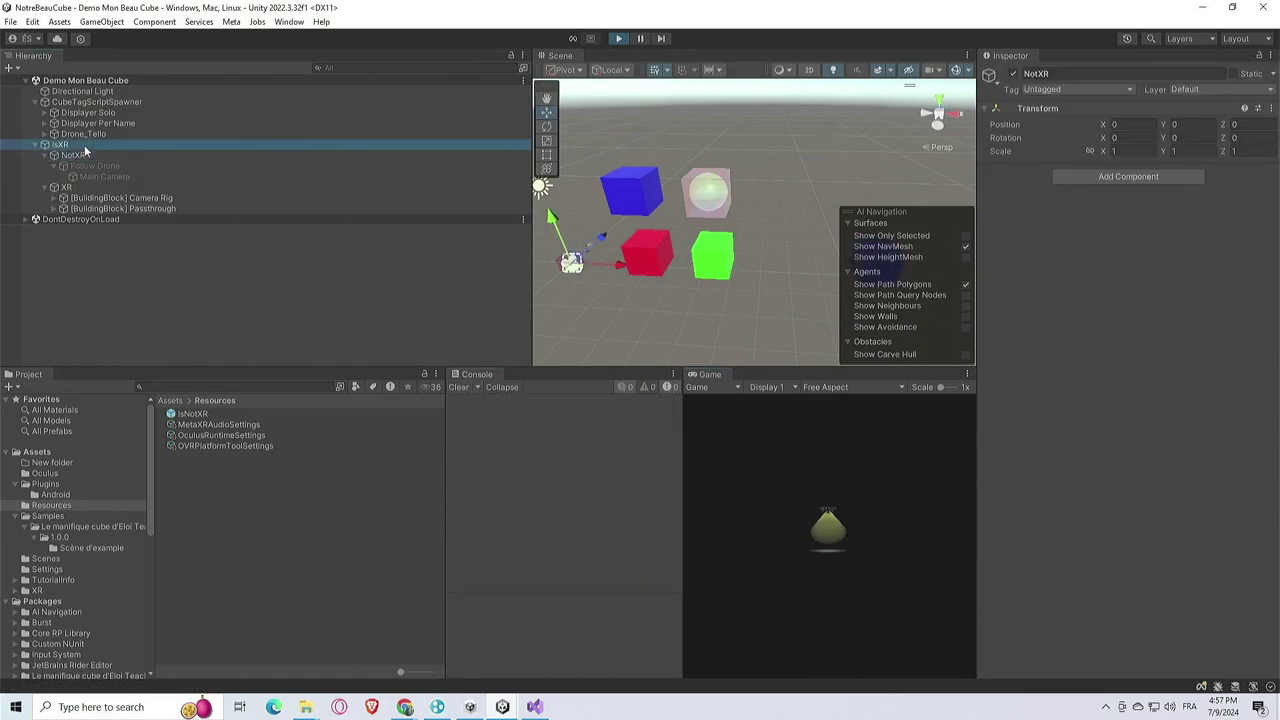
left_click(621, 38)
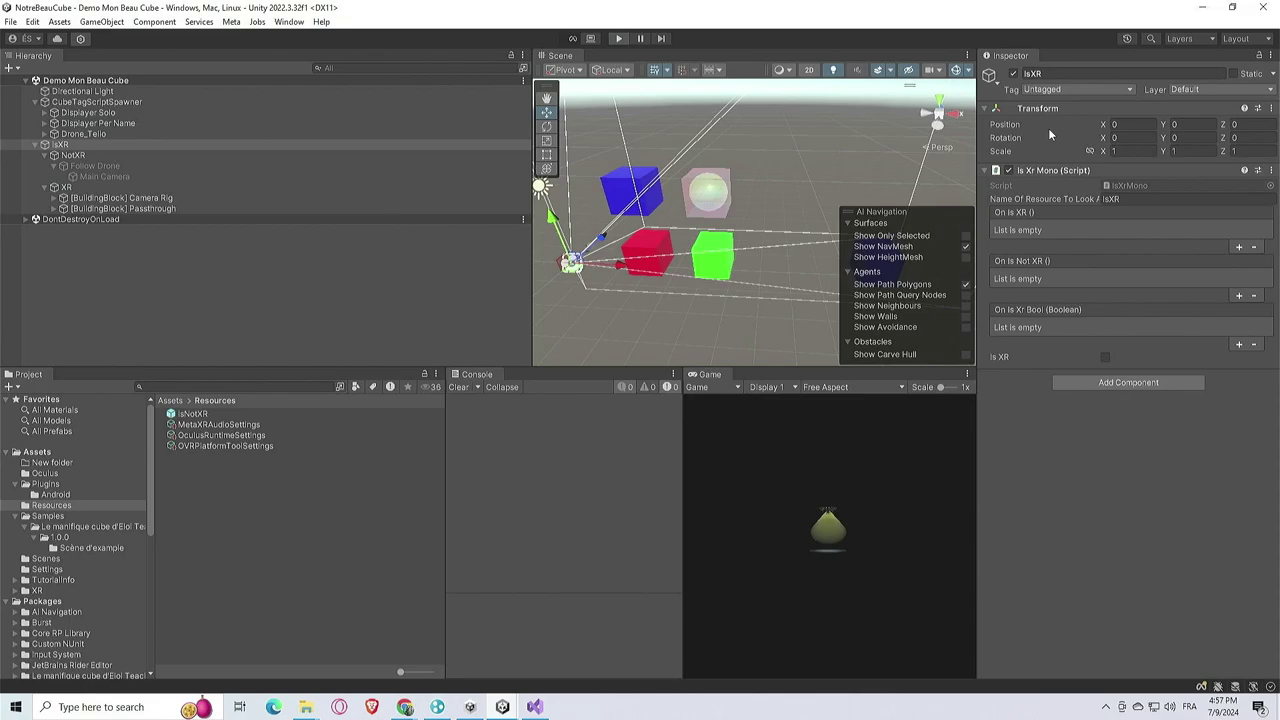
Add an empty listener entry to both the On Is XR and On Is Not XR events of the Is Xr Mono component
left_click(1238, 282)
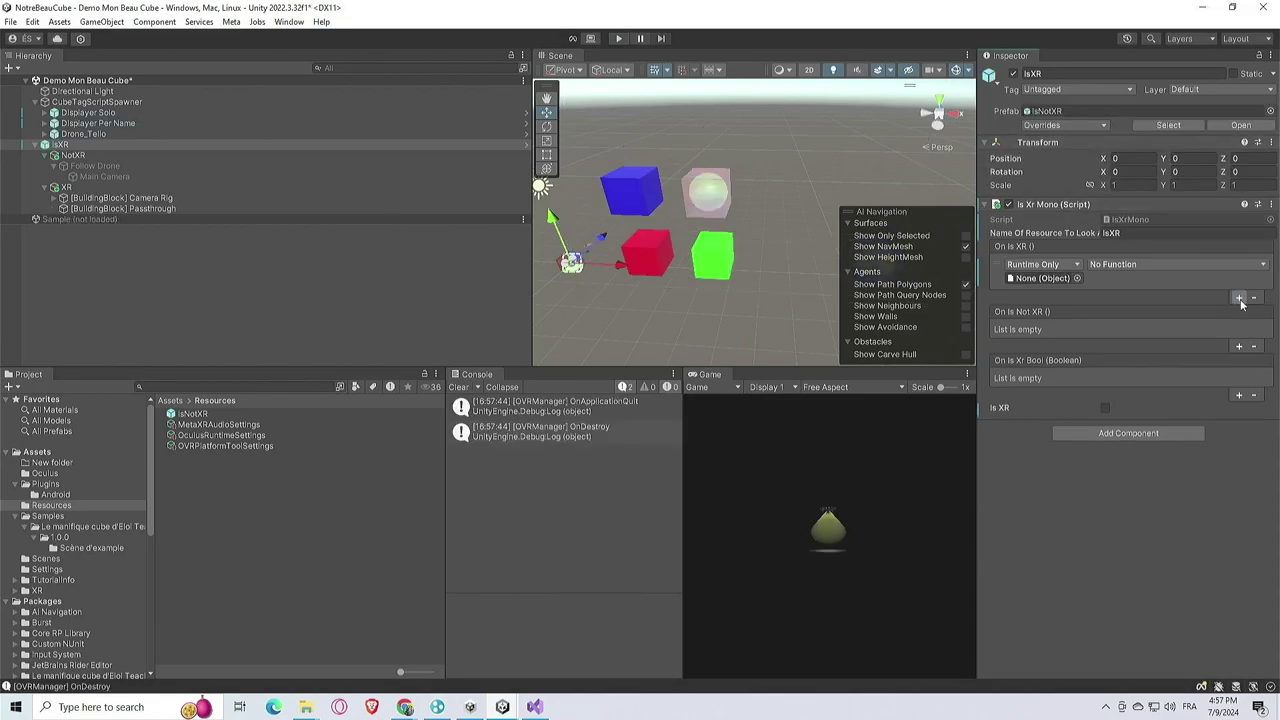
left_click(1240, 345)
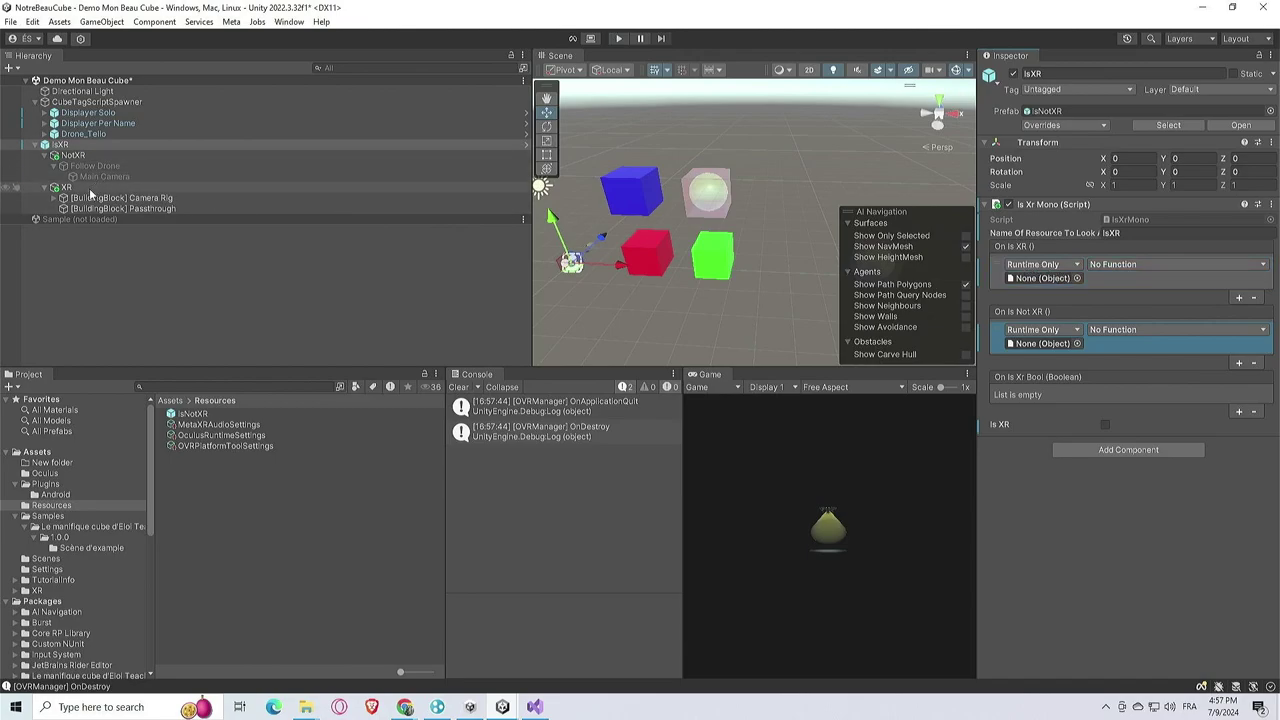
Make the IsXR object's On Is XR event activate the XR object through GameObject.SetActive with its value enabled
left_click_drag(89, 188, 1045, 278)
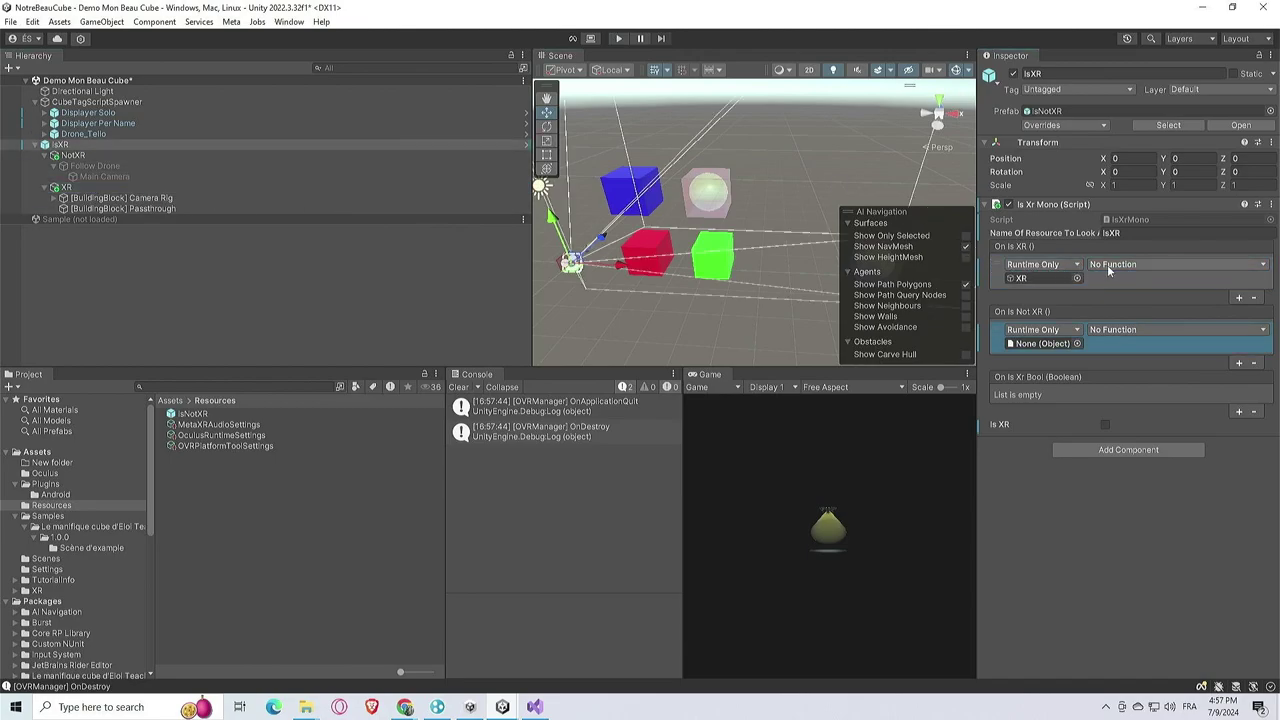
left_click(1108, 265)
mouse_move(1130, 303)
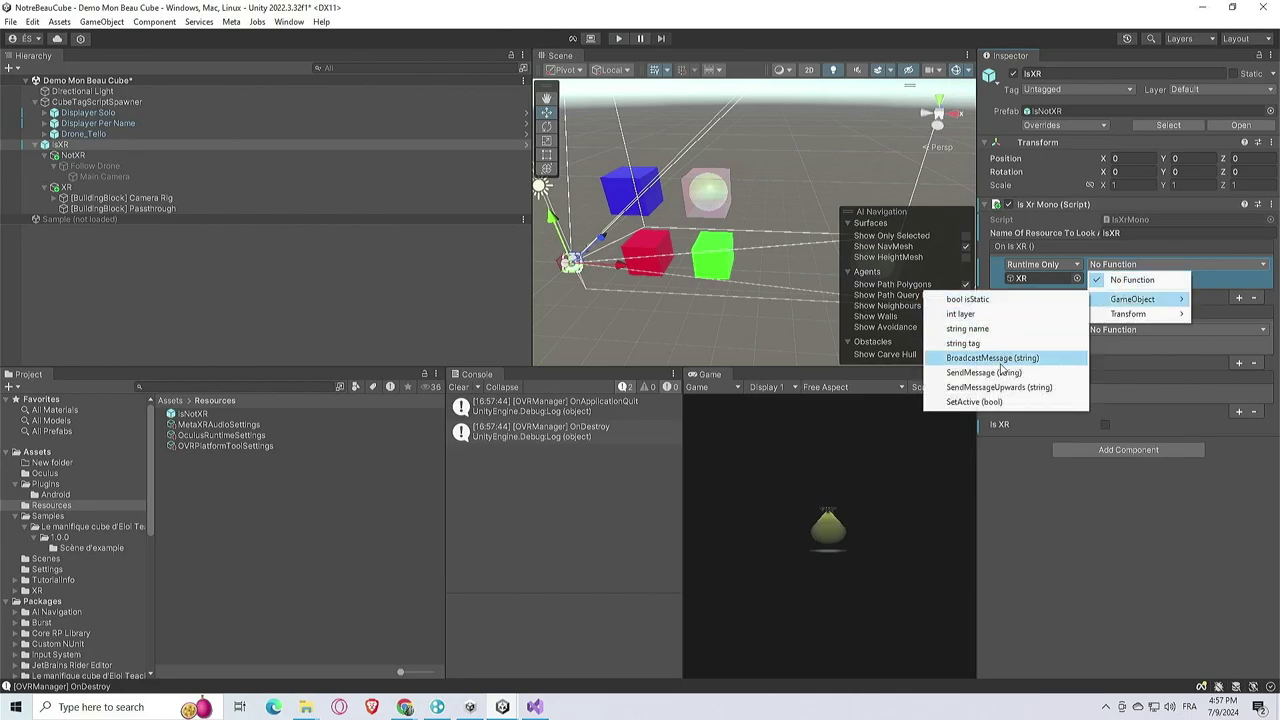
left_click(1005, 402)
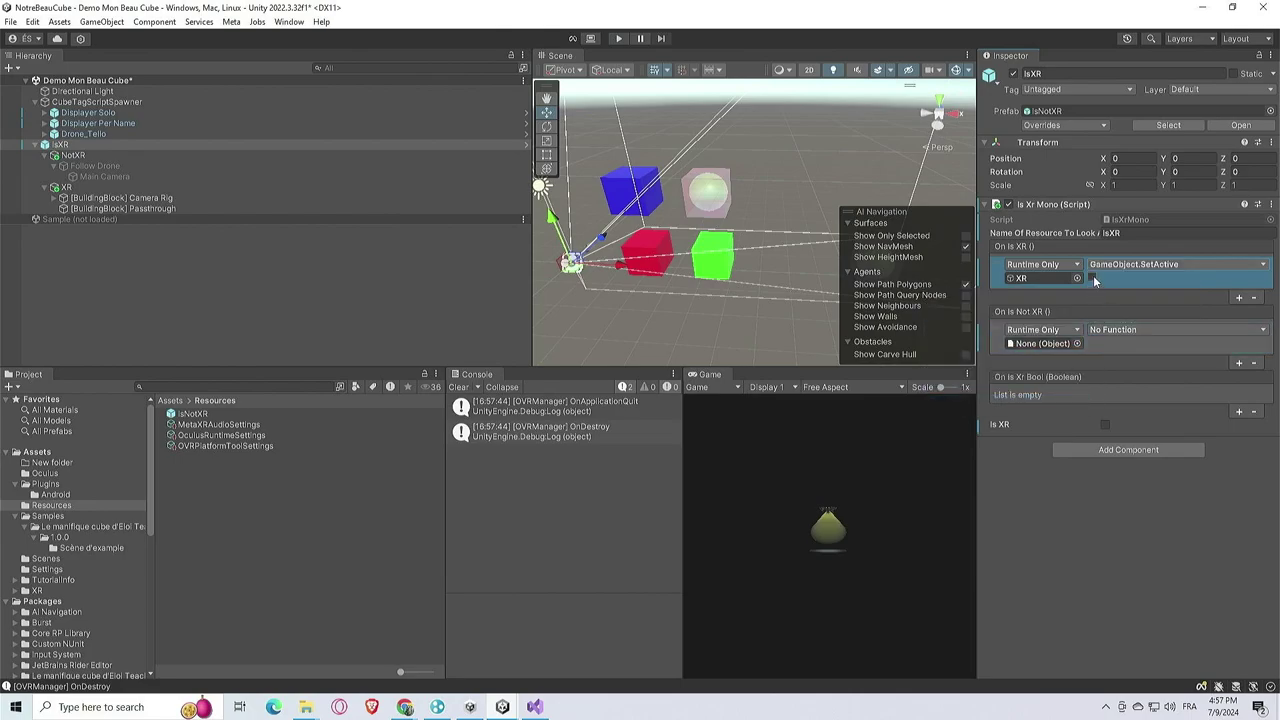
left_click(1092, 277)
Make the On Is Not XR event activate the NotXR object through GameObject.SetActive with its value enabled
left_click_drag(181, 160, 1042, 344)
left_click(1140, 330)
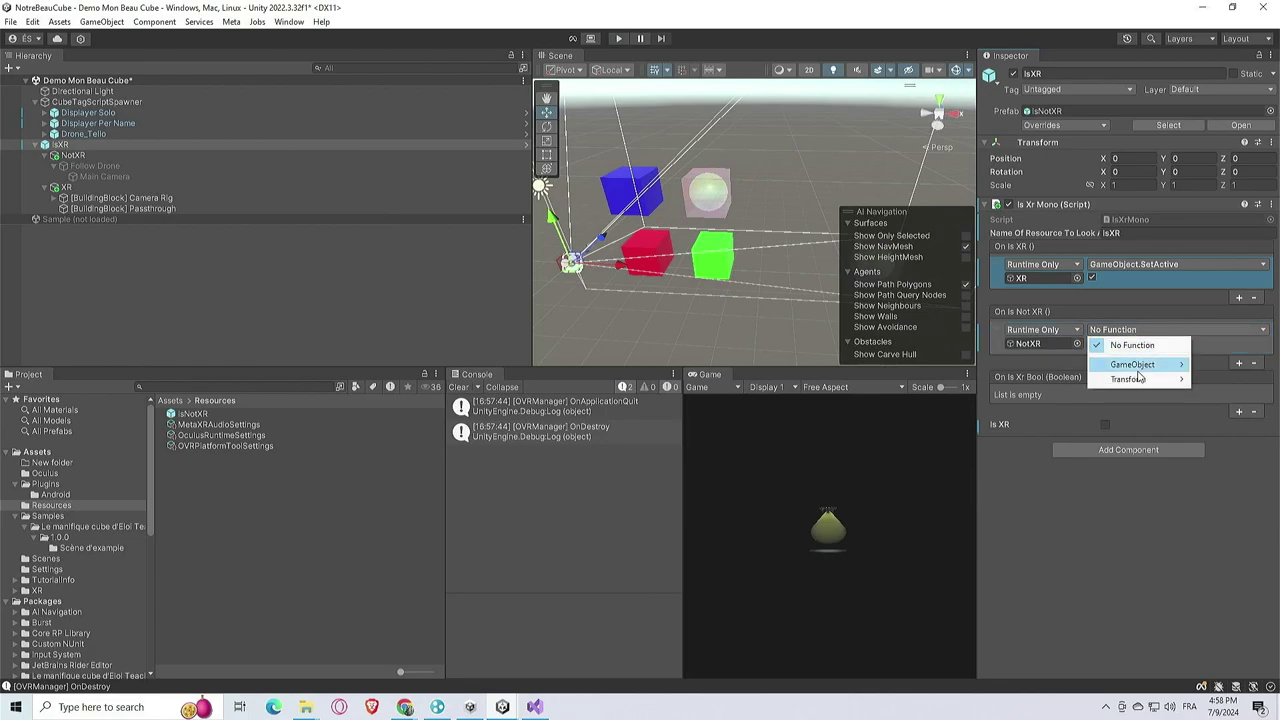
mouse_move(1135, 364)
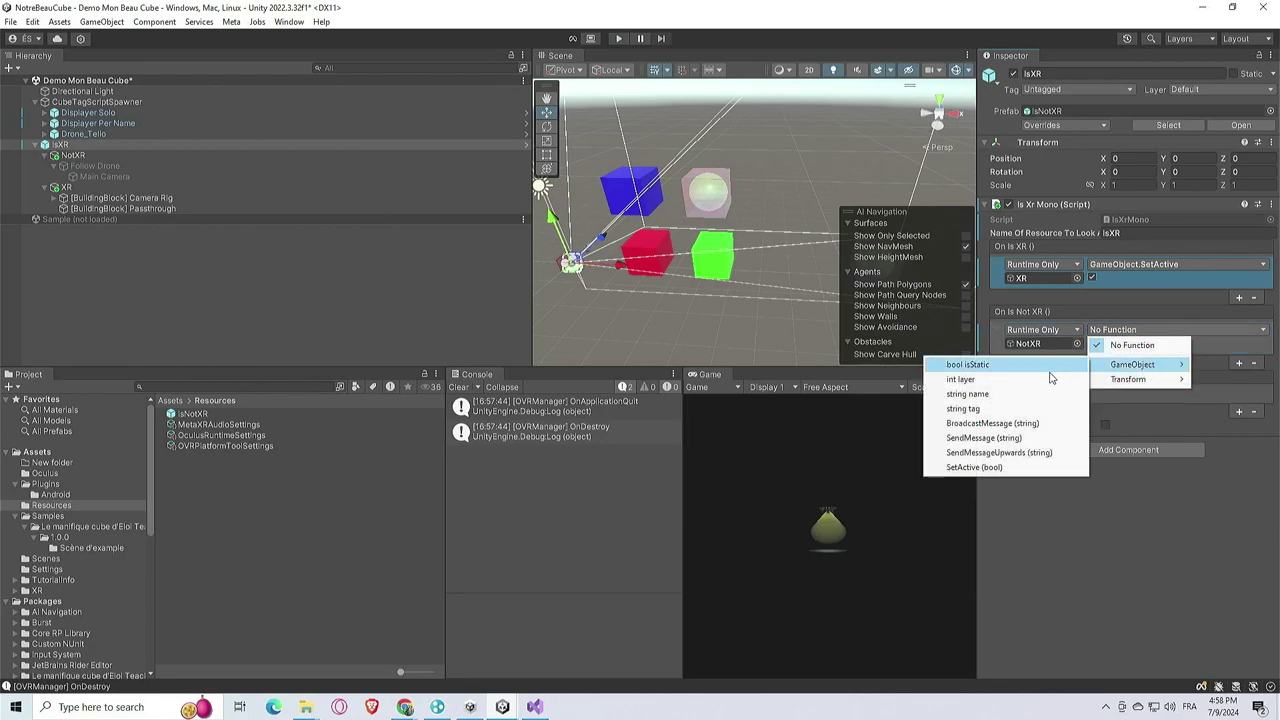
left_click(1000, 467)
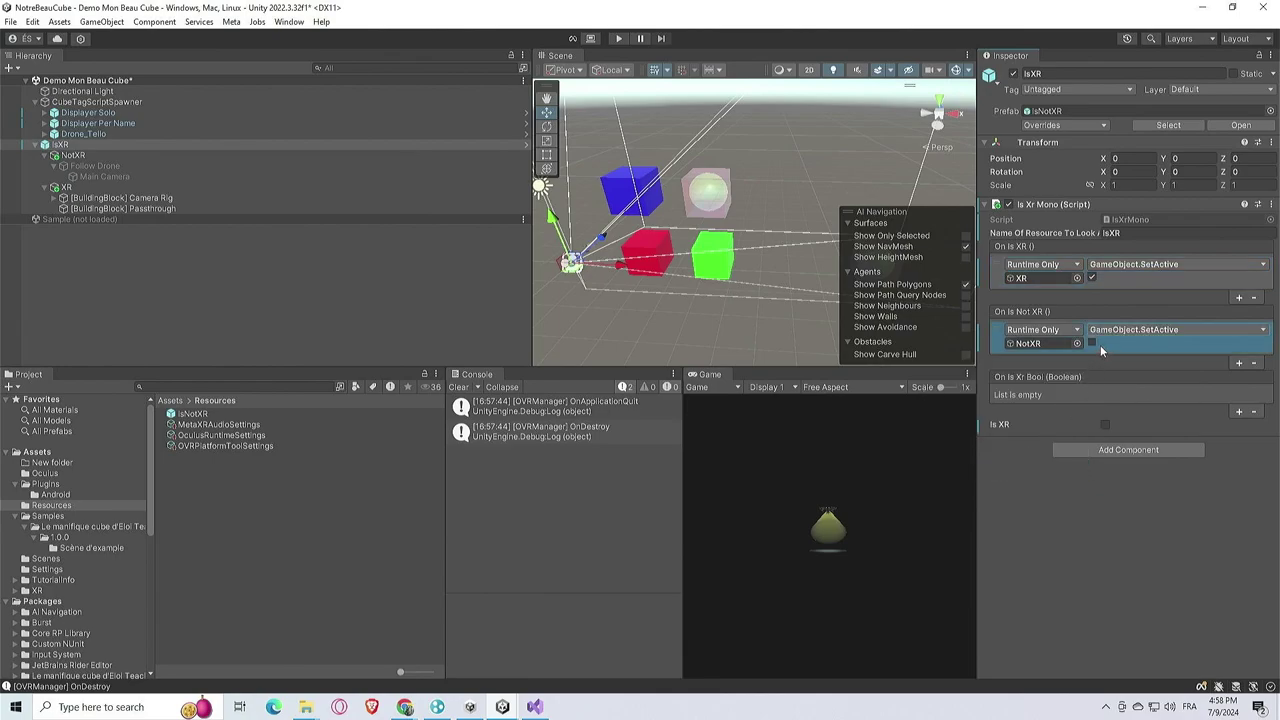
left_click(1092, 343)
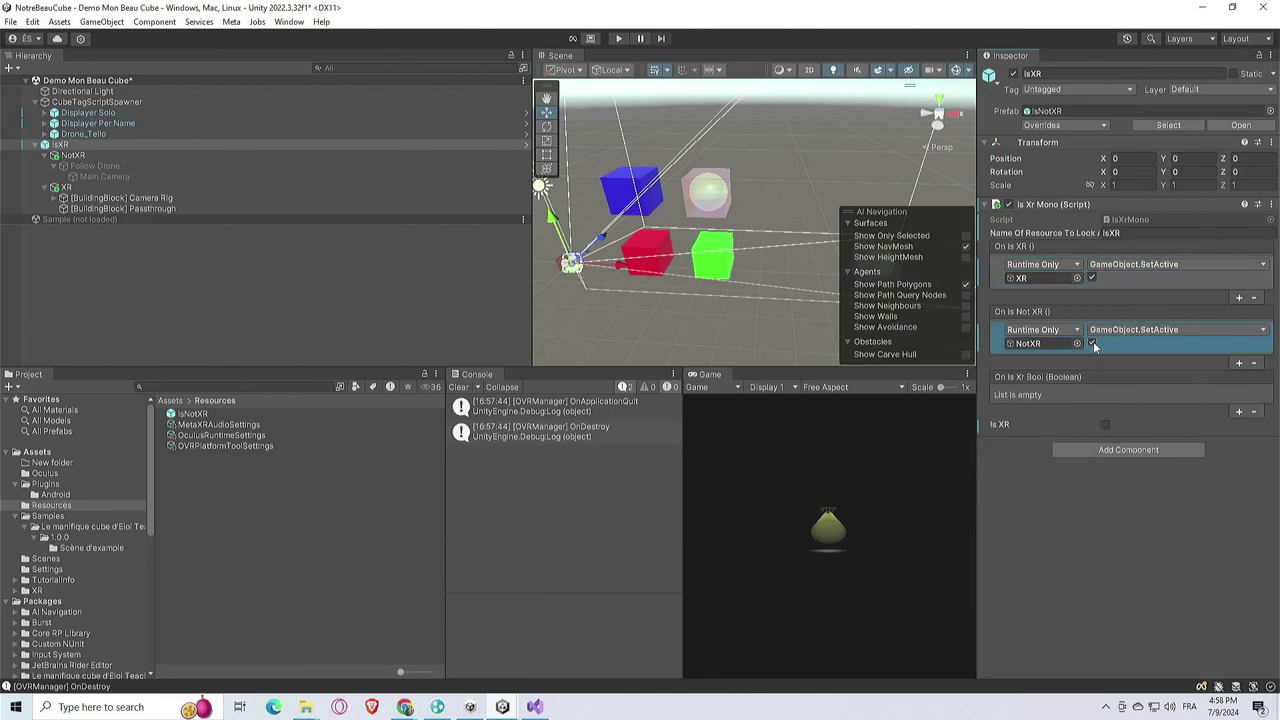
Activate the Follow Drone object under NotXR
left_click(94, 155)
left_click(88, 187, "shift")
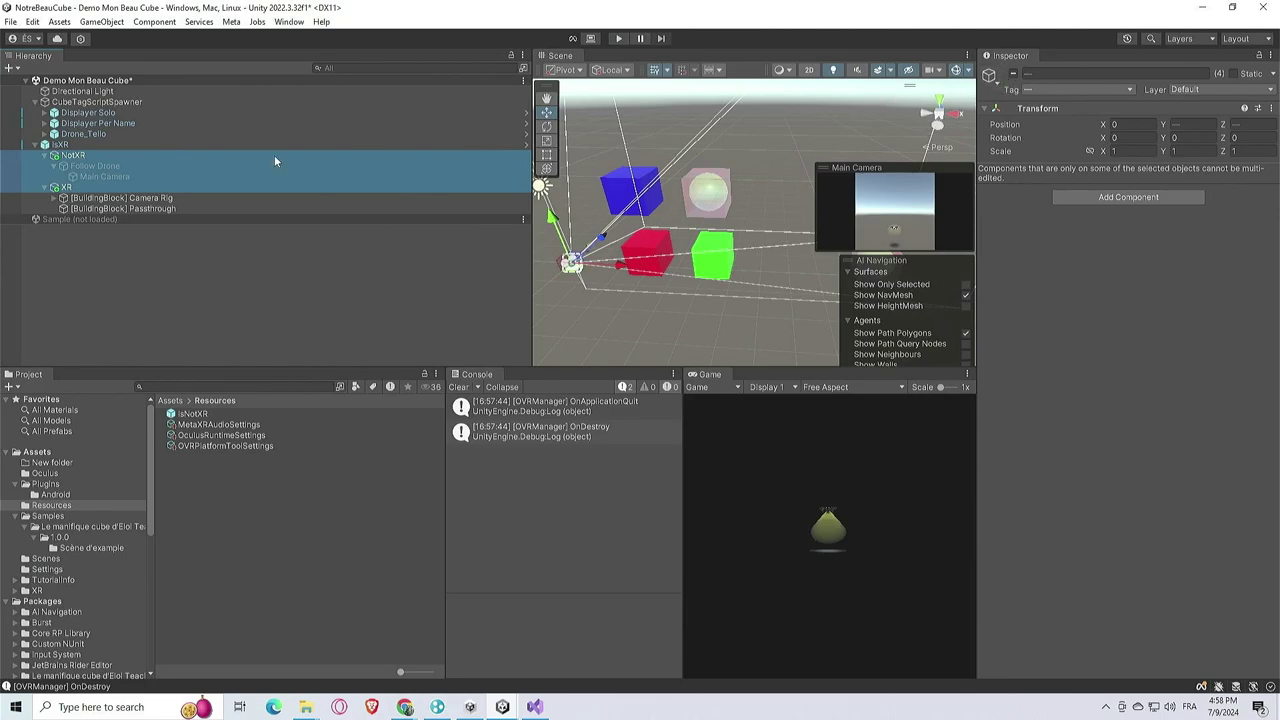
left_click(100, 165)
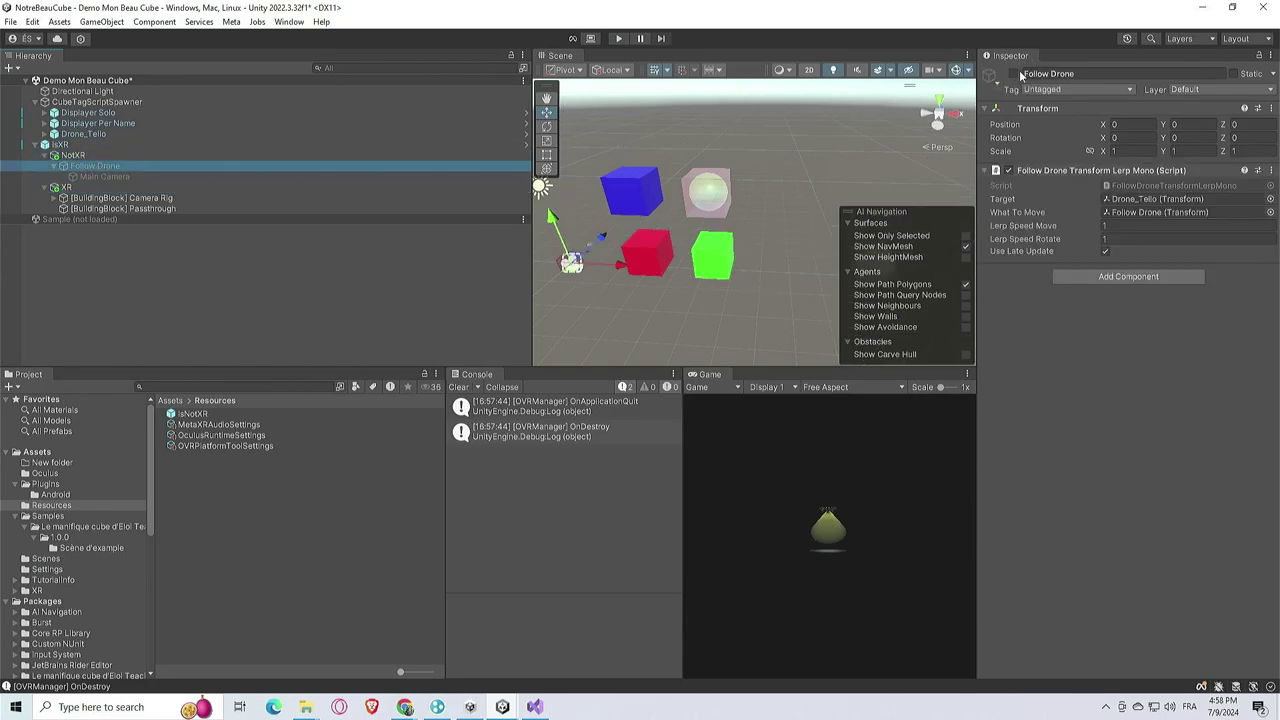
left_click(1014, 74)
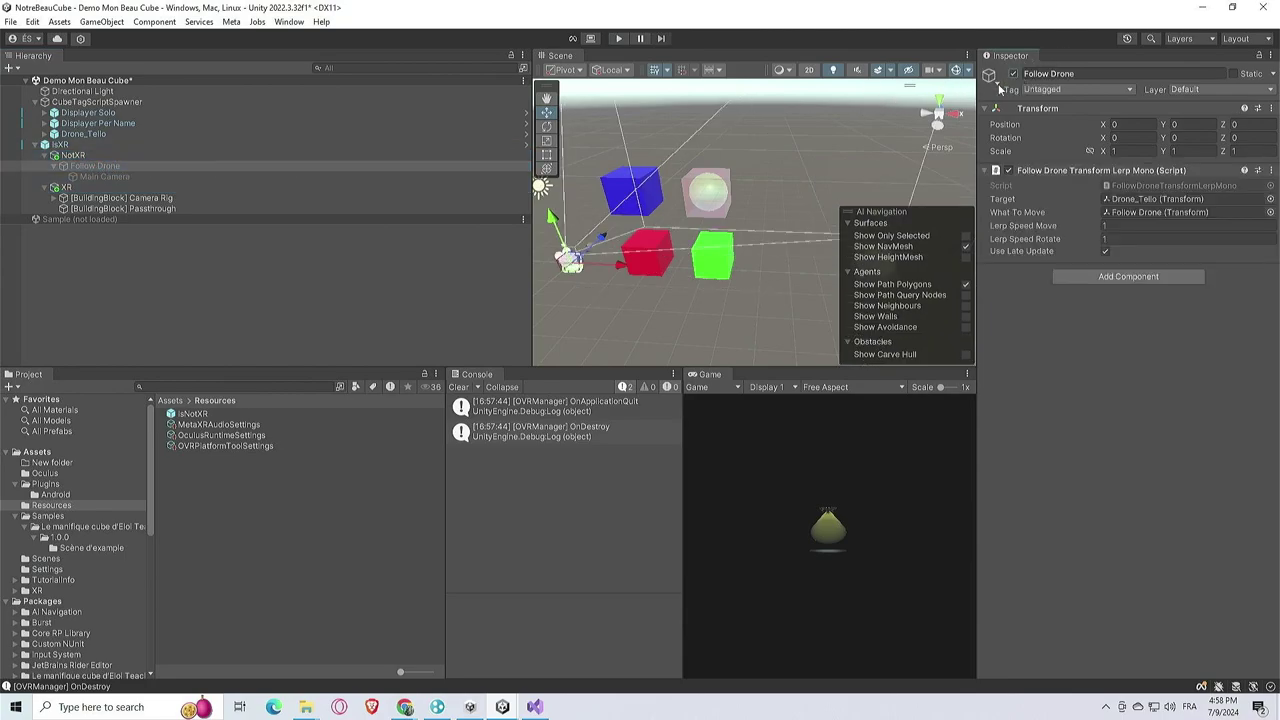
Deactivate the NotXR and XR parent objects together and save the scene
left_click(73, 155)
left_click(77, 187, "ctrl")
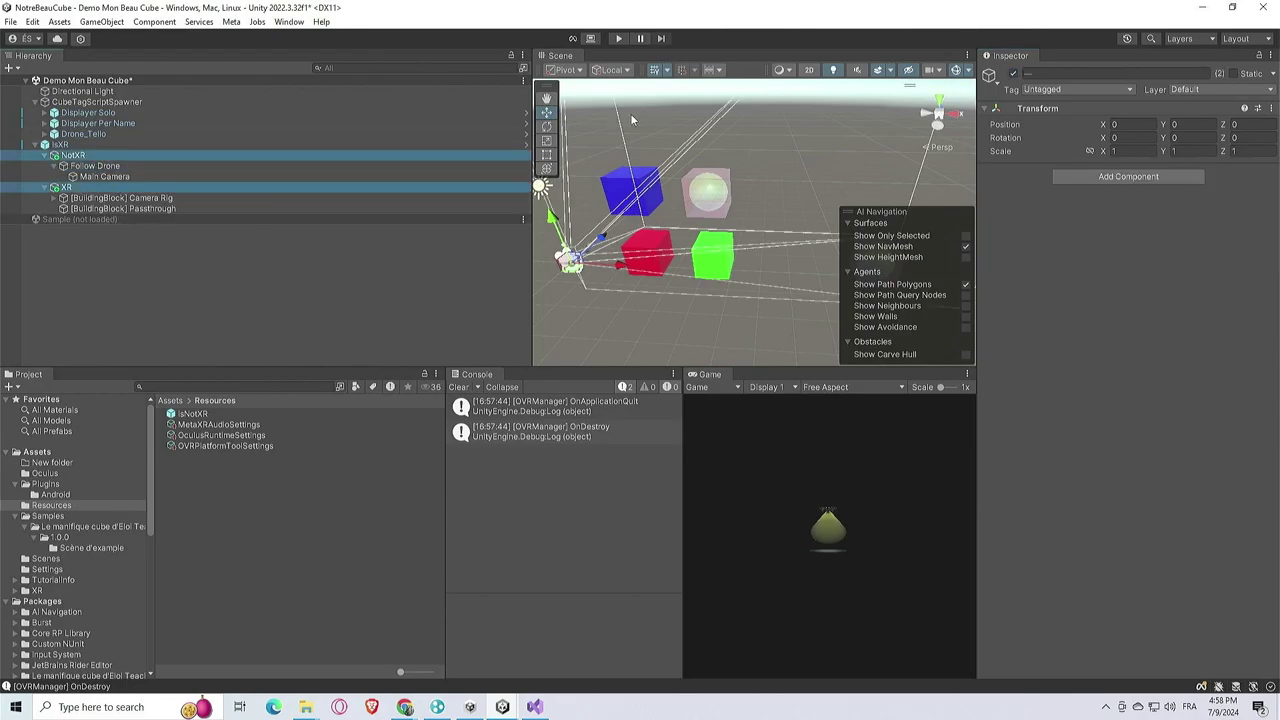
left_click(1014, 74)
key("ctrl+s")
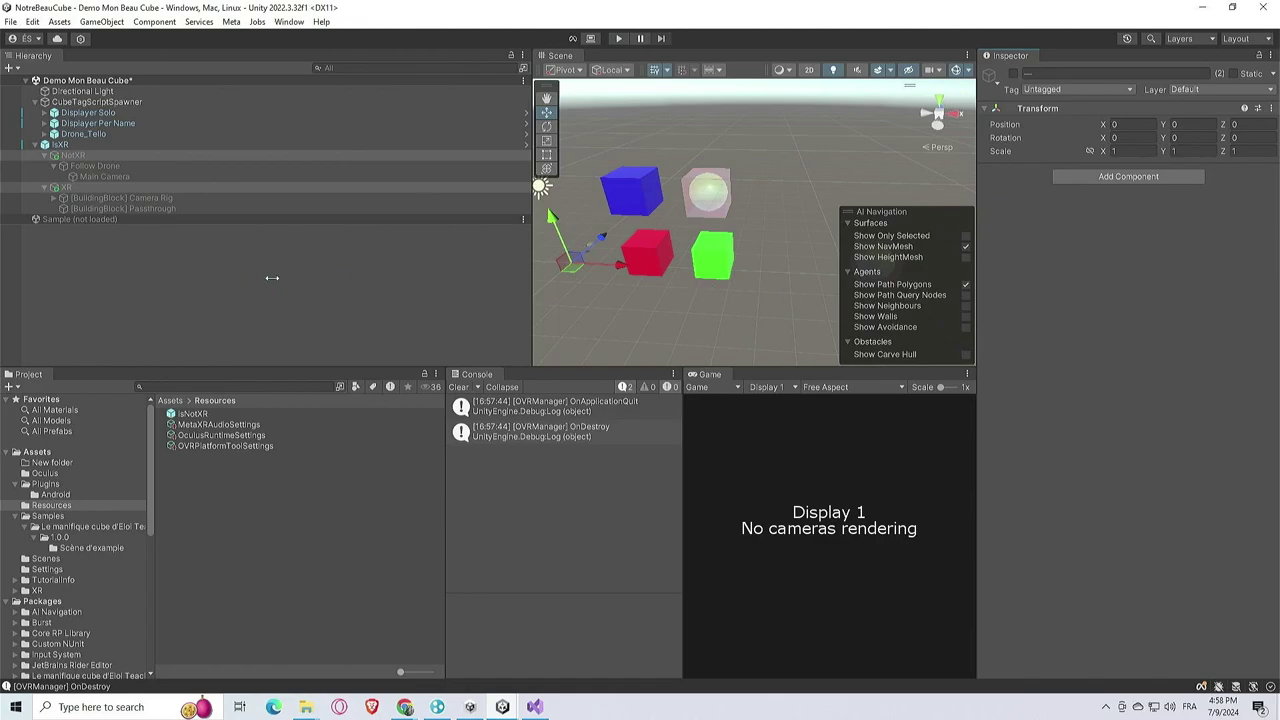
left_click(271, 277)
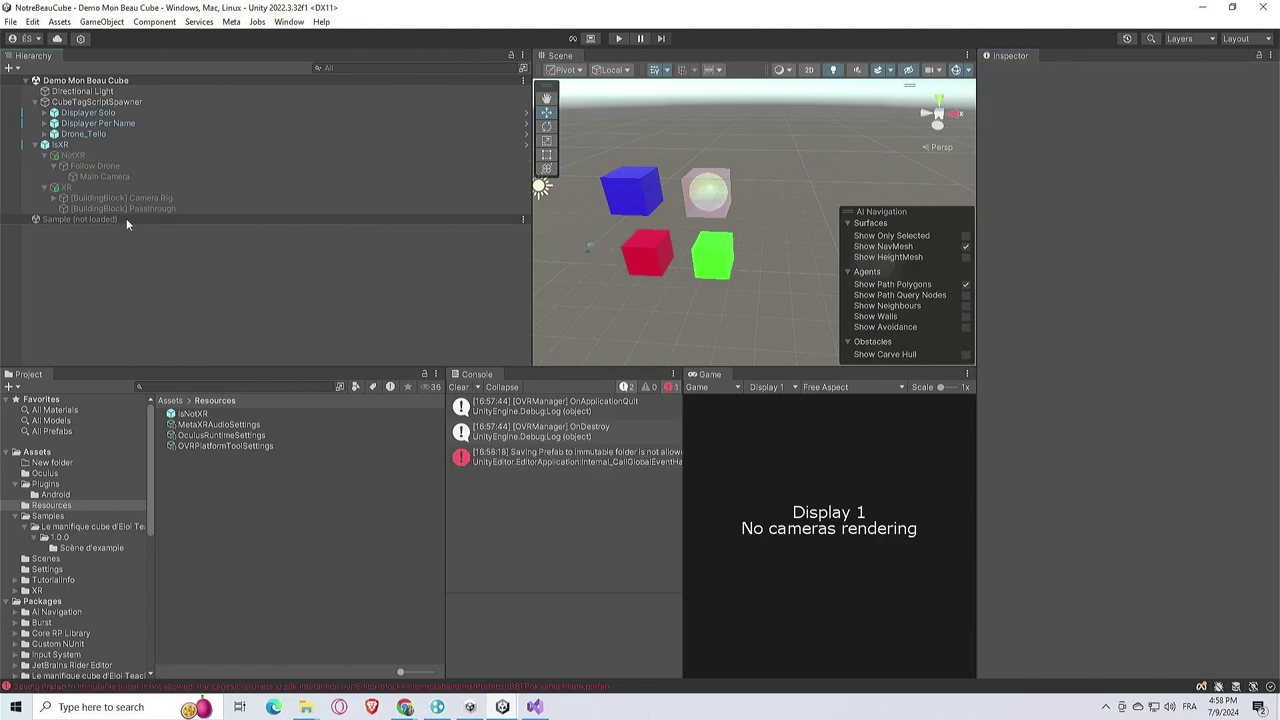
Clear the console and run the scene briefly with IsXR selected to check which child object gets activated
left_click(459, 389)
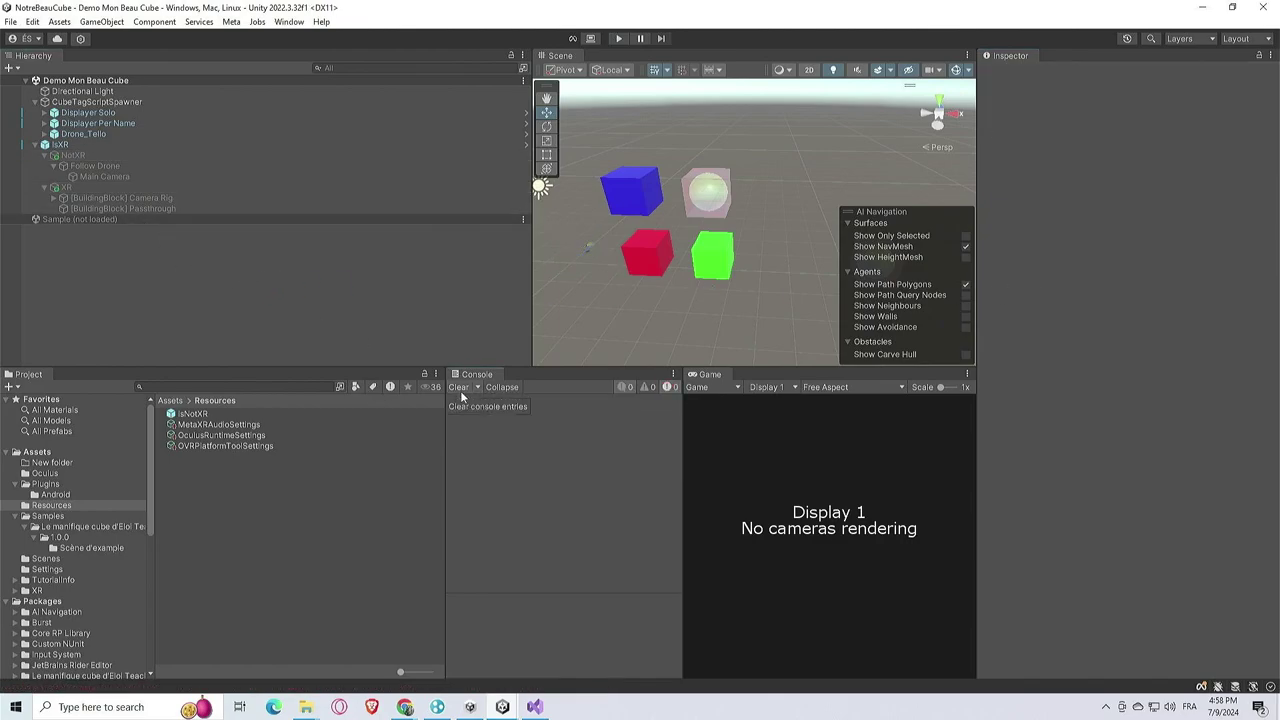
left_click(117, 146)
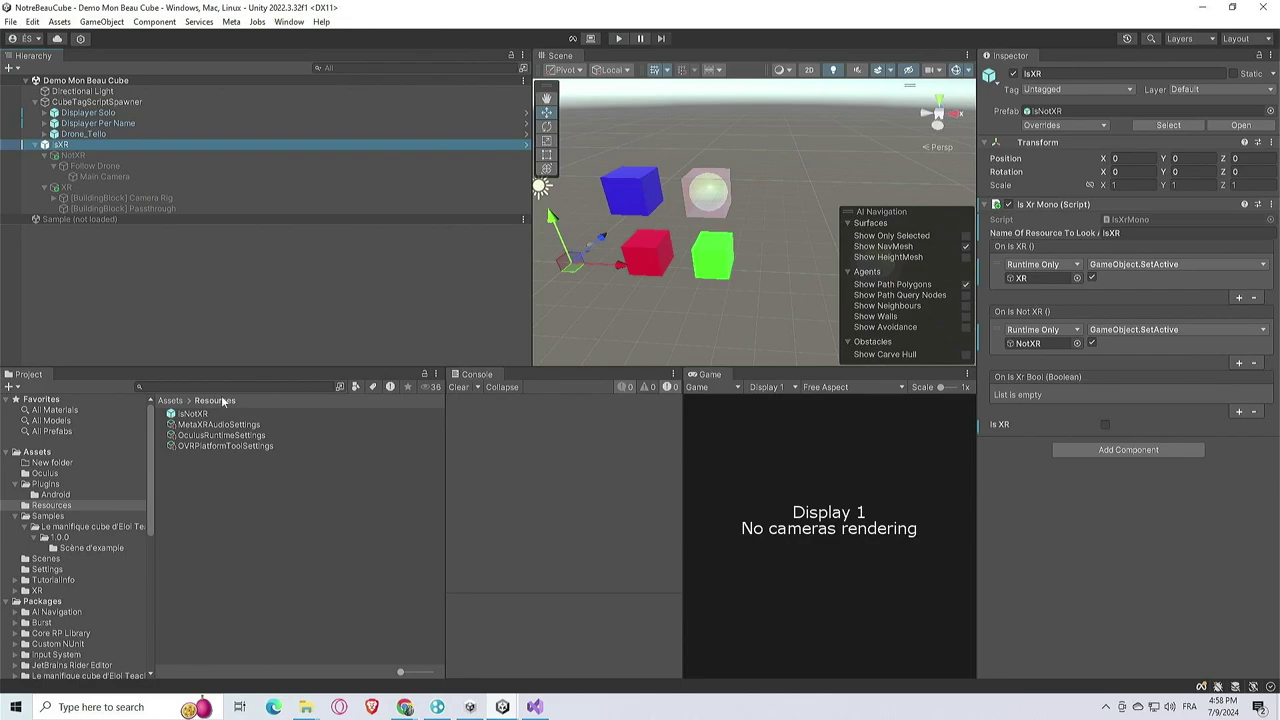
left_click(618, 38)
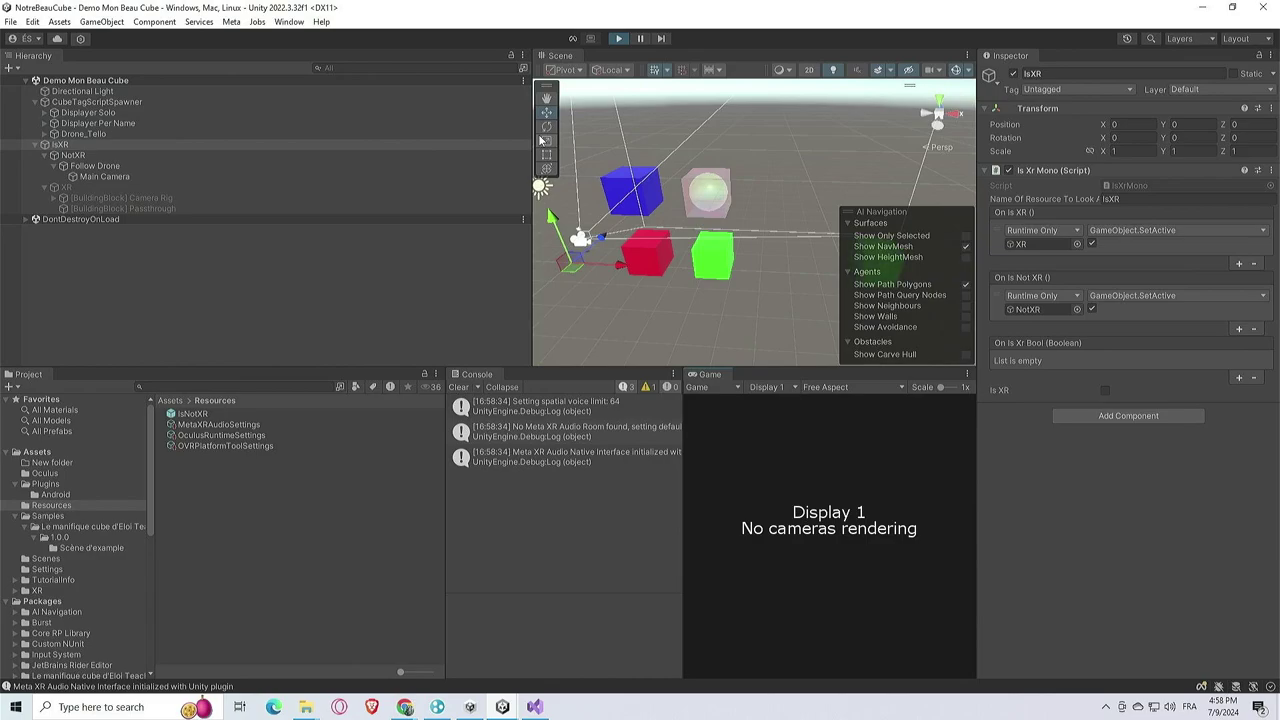
left_click(460, 388)
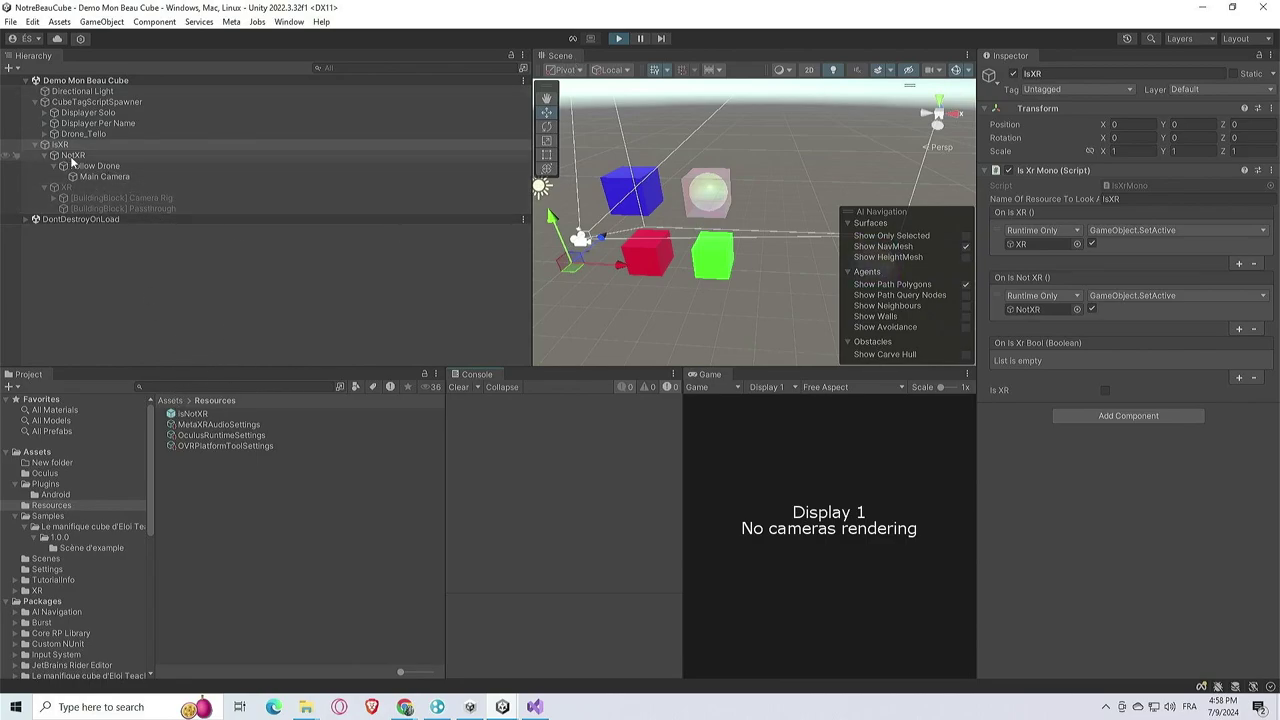
left_click(618, 38)
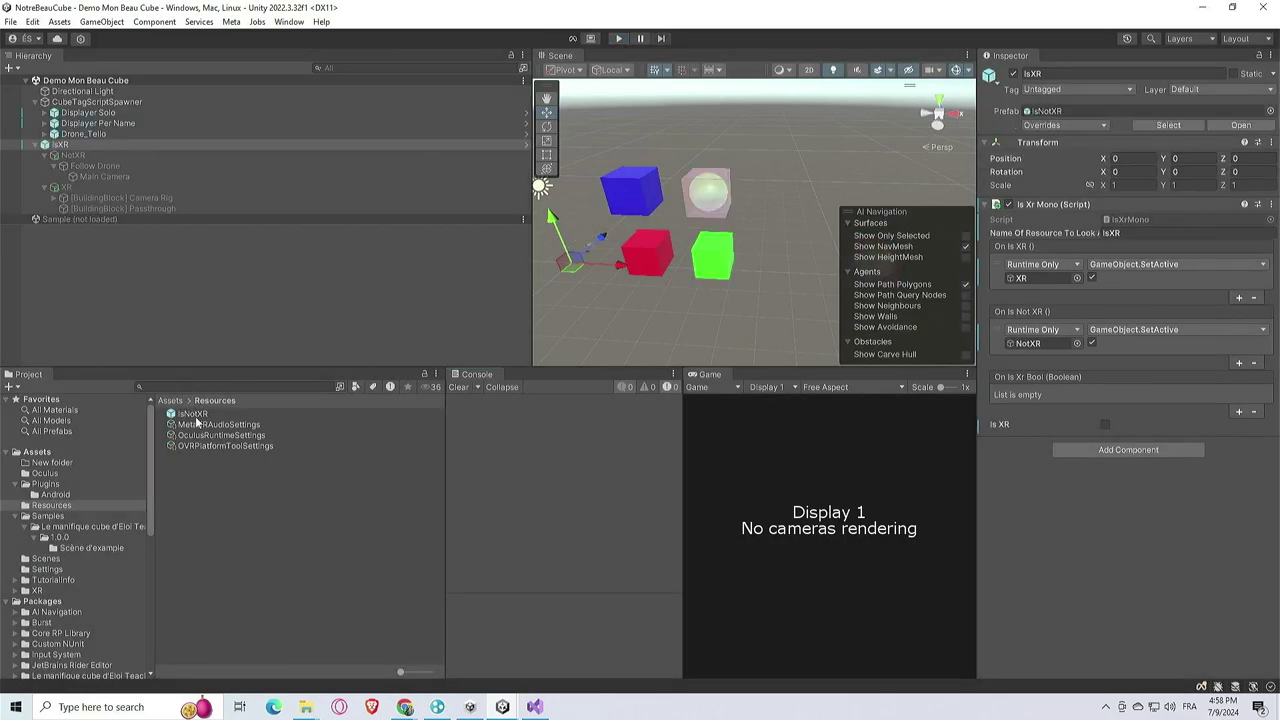
Rename the IsNotXR prefab in the Resources folder to IsXR
left_click(197, 416)
left_click(197, 415)
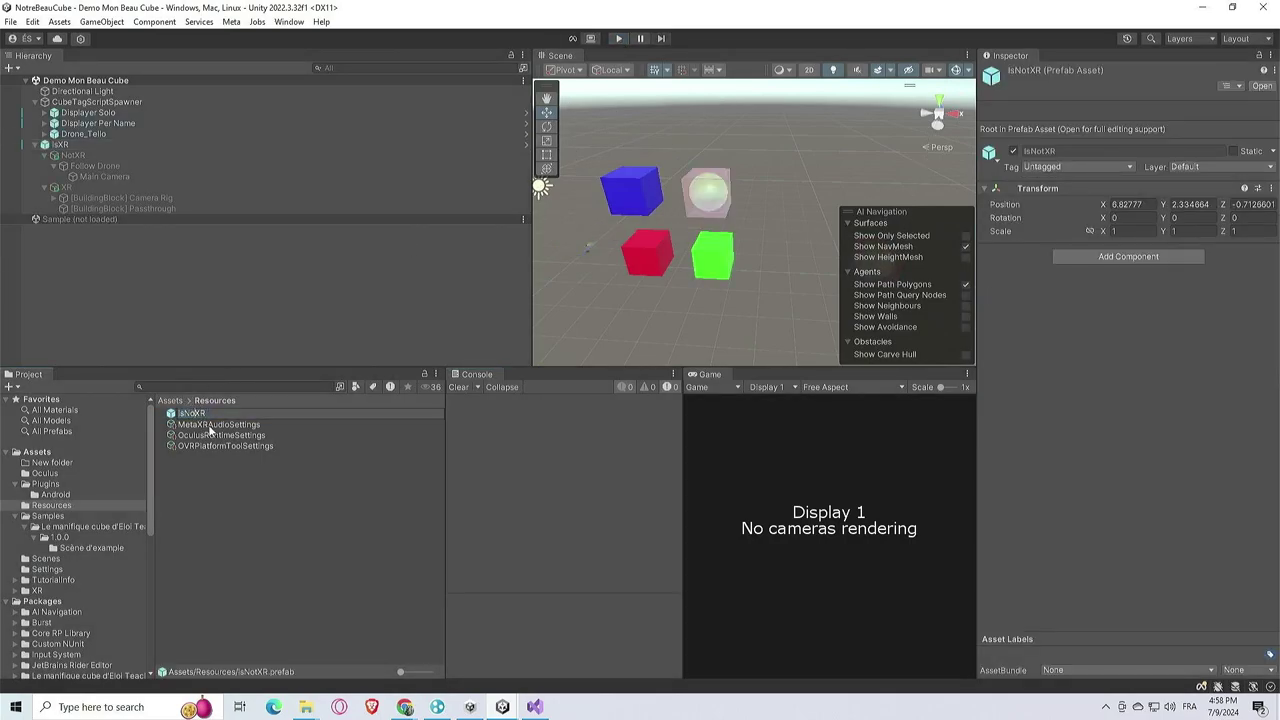
type("IsXR")
key("Return")
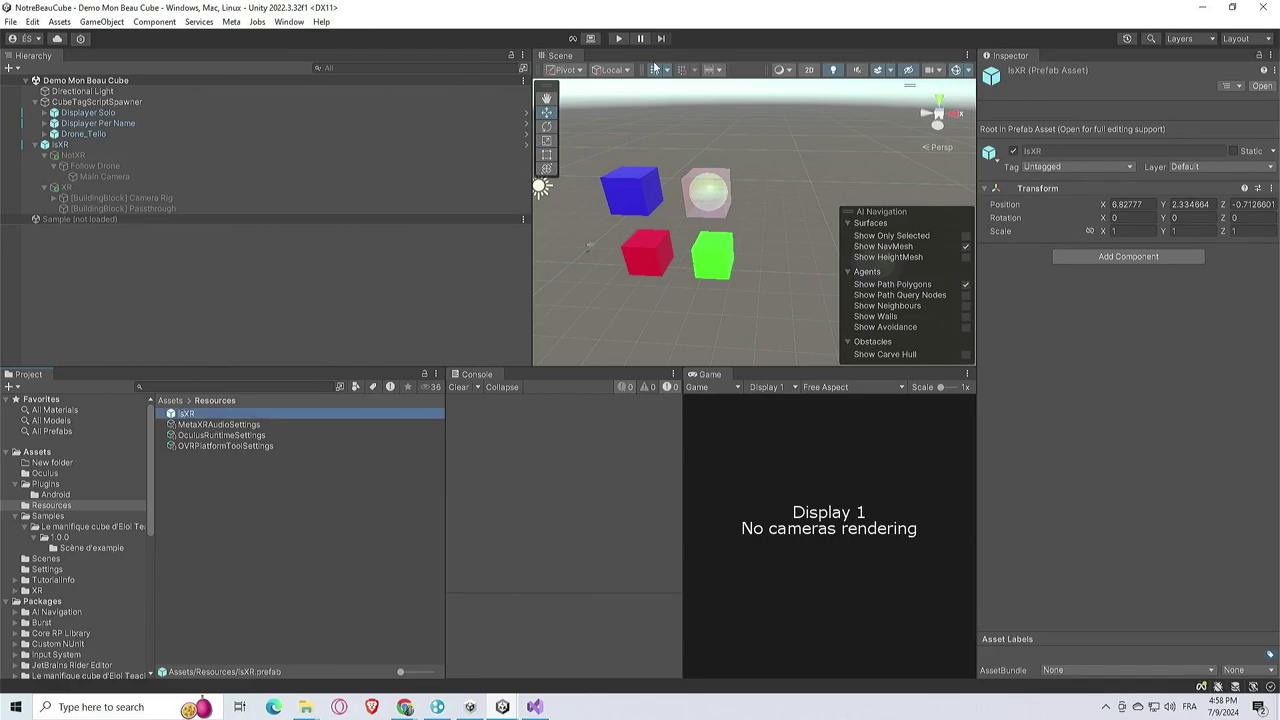
Run the scene again with a cleared console and examine the Camera Rig under XR in the scene view
left_click(618, 38)
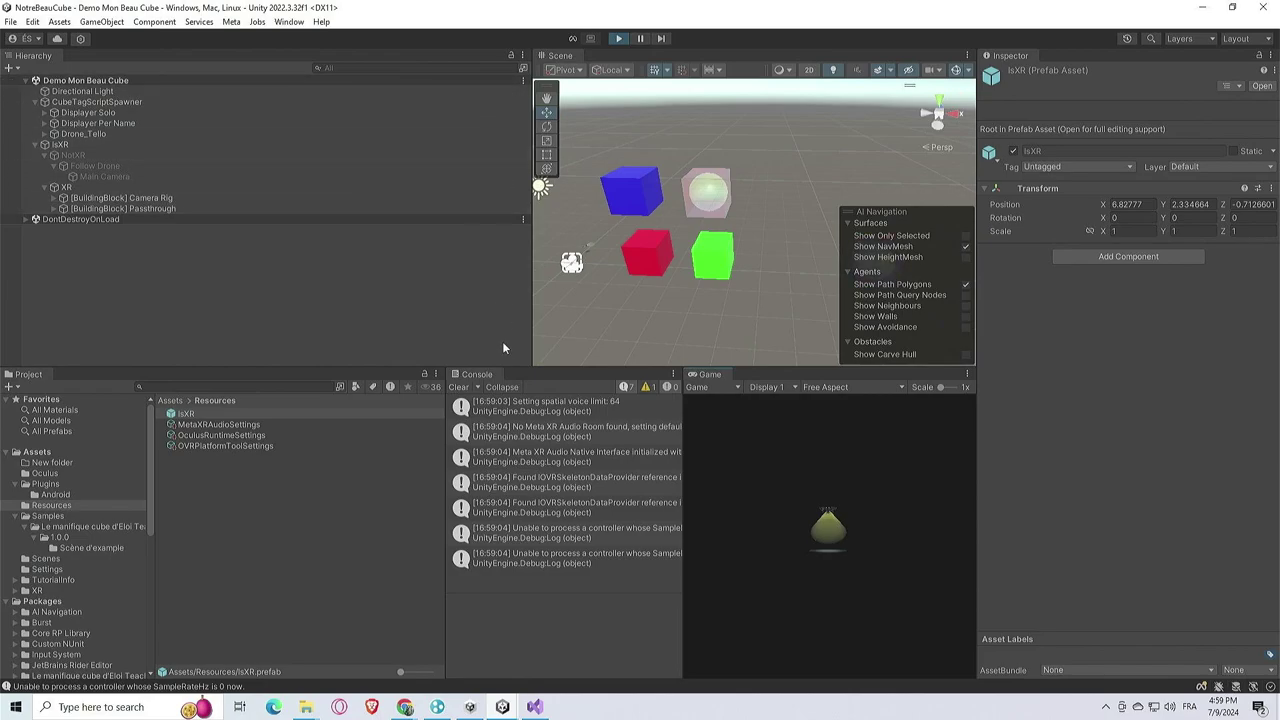
left_click(458, 387)
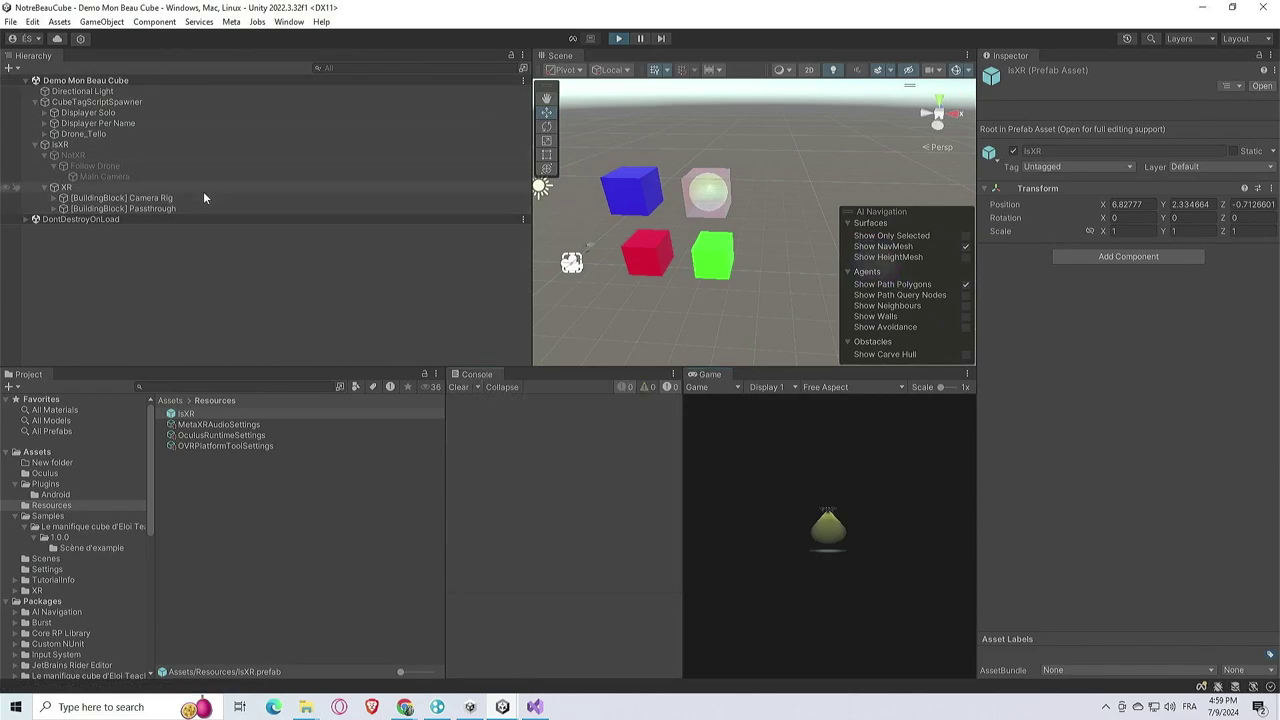
left_click(150, 197)
key("f")
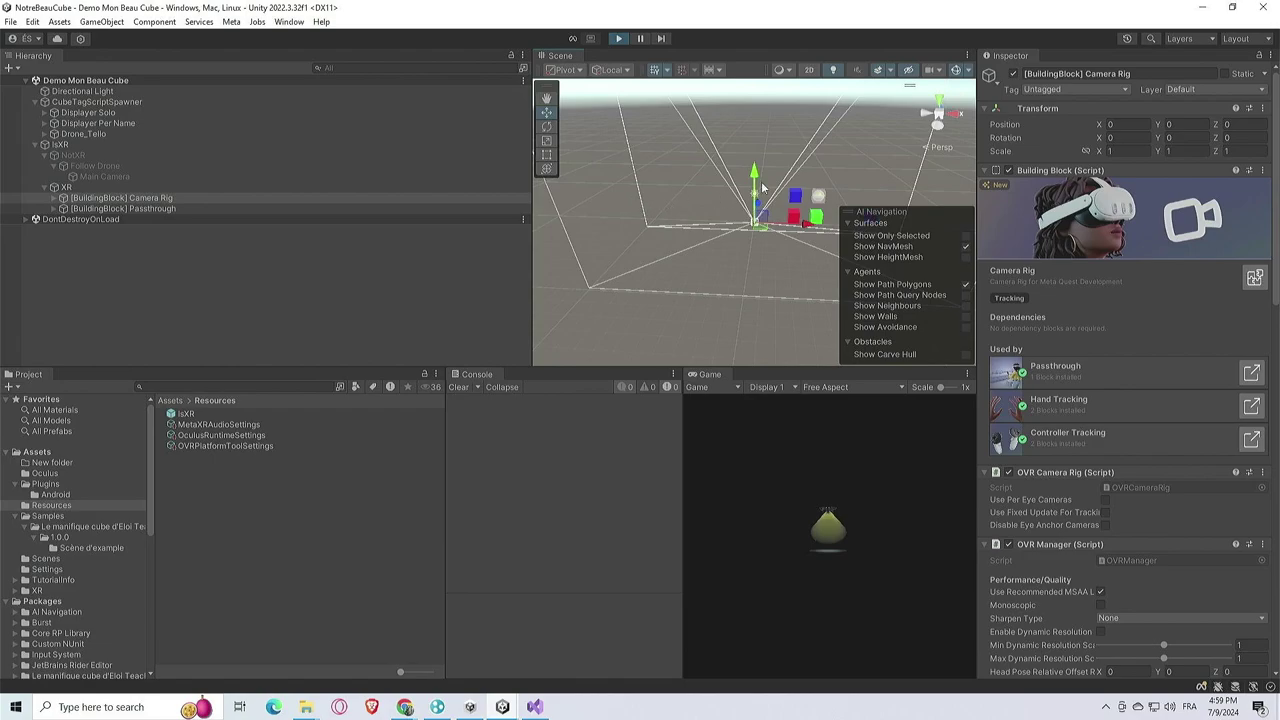
left_click_drag(762, 187, 558, 255, "alt")
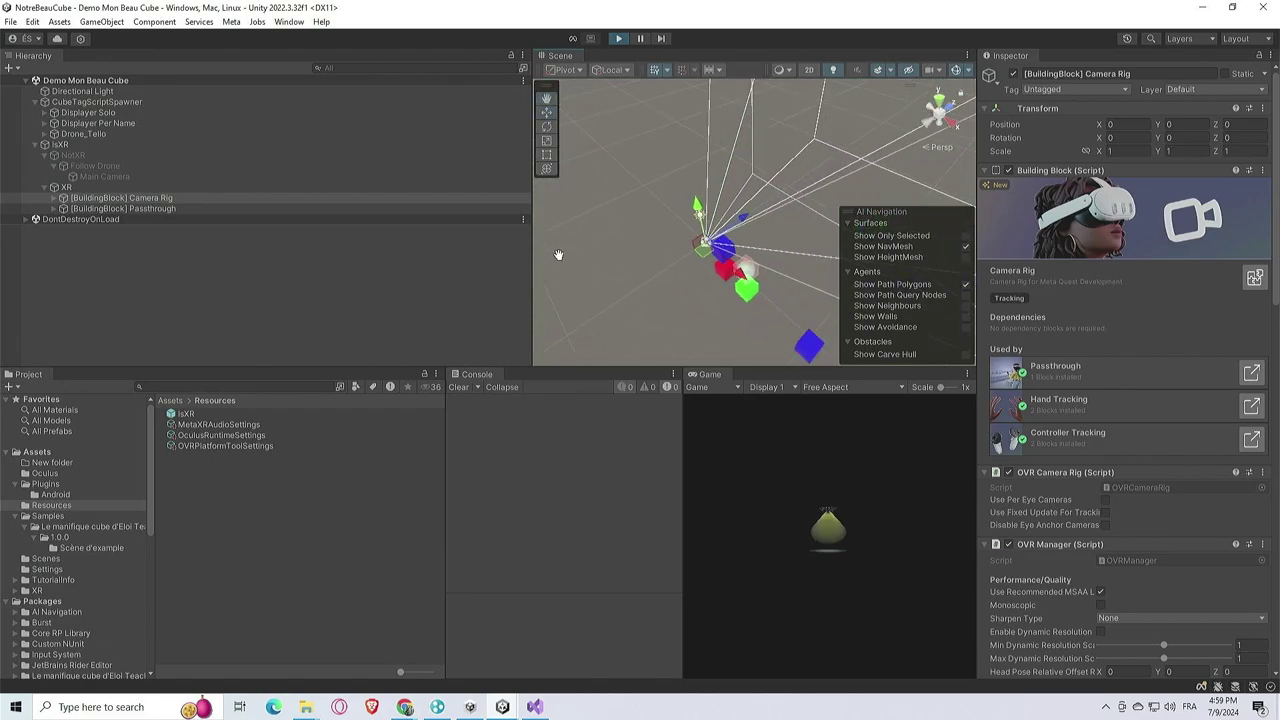
Expand the full Camera Rig and Passthrough hierarchies and inspect the OVRPassthroughLayer auxiliary object
left_click(59, 208)
left_click(55, 199, "alt")
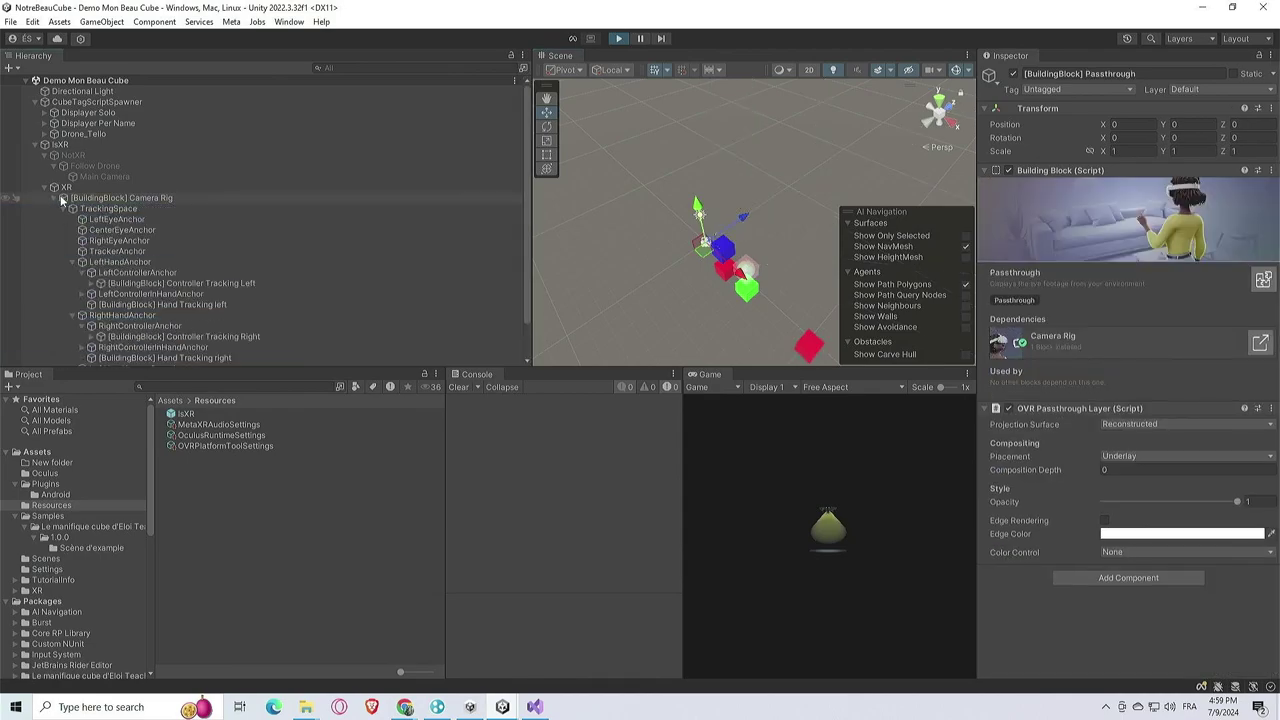
scroll(65, 210, "down", 2)
left_click(63, 340)
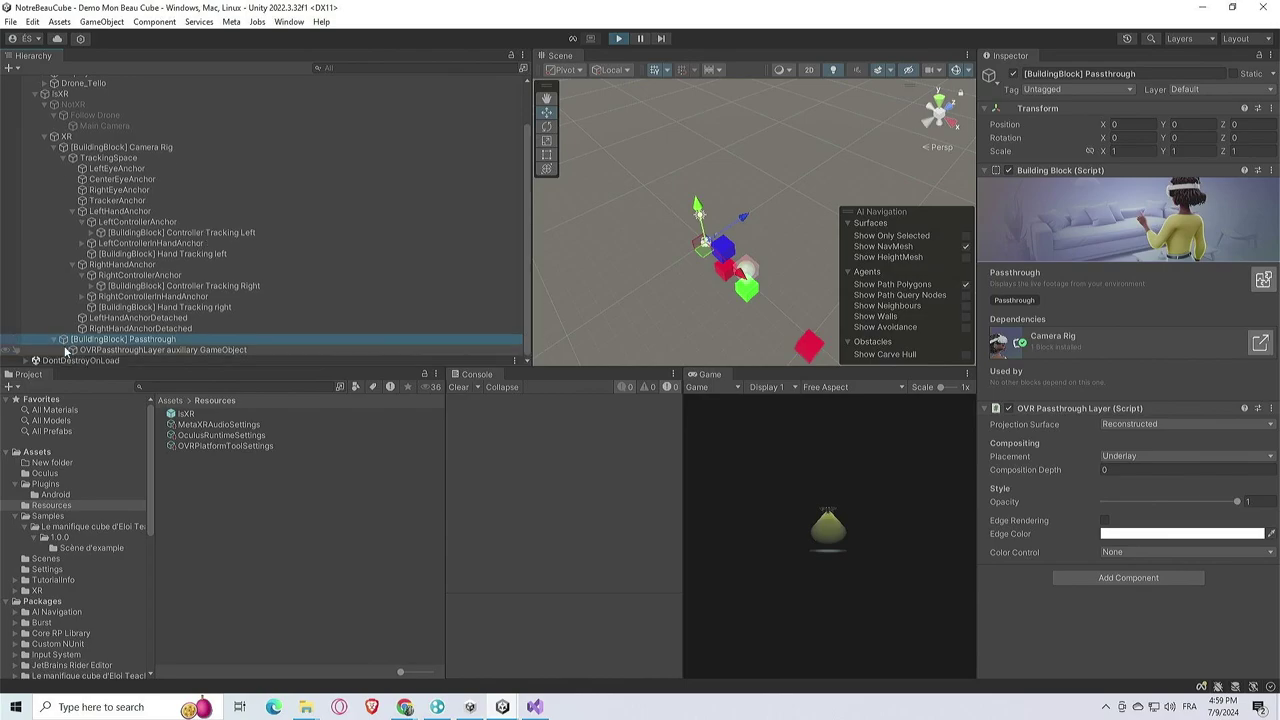
left_click(107, 351)
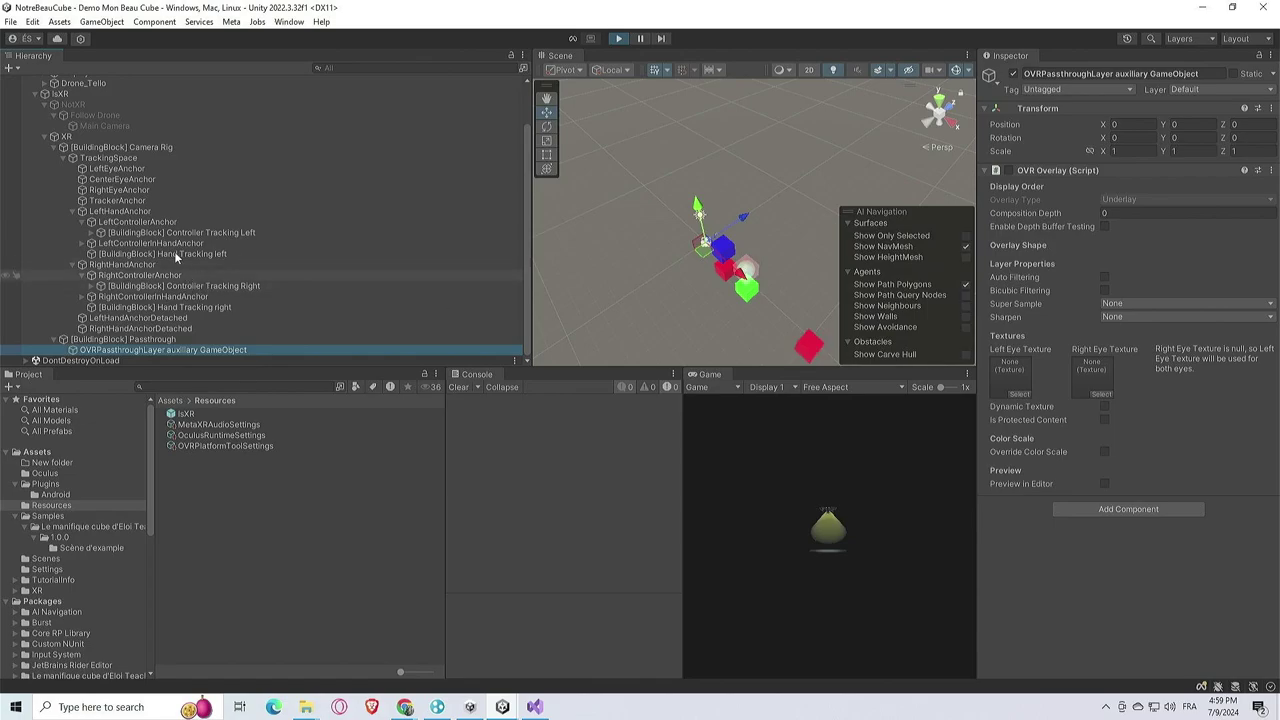
Inspect the Camera Rig, its TrackingSpace and the left, center and right eye anchors
left_click(160, 147)
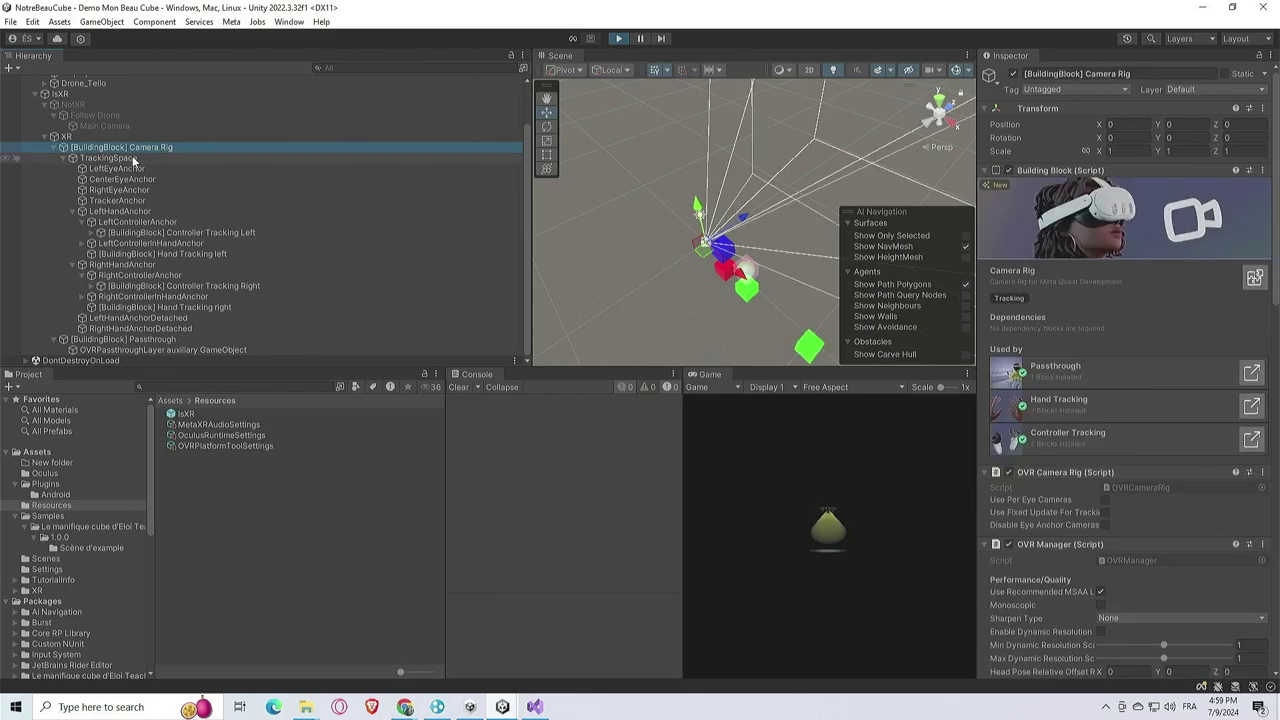
left_click(108, 158)
left_click(149, 169)
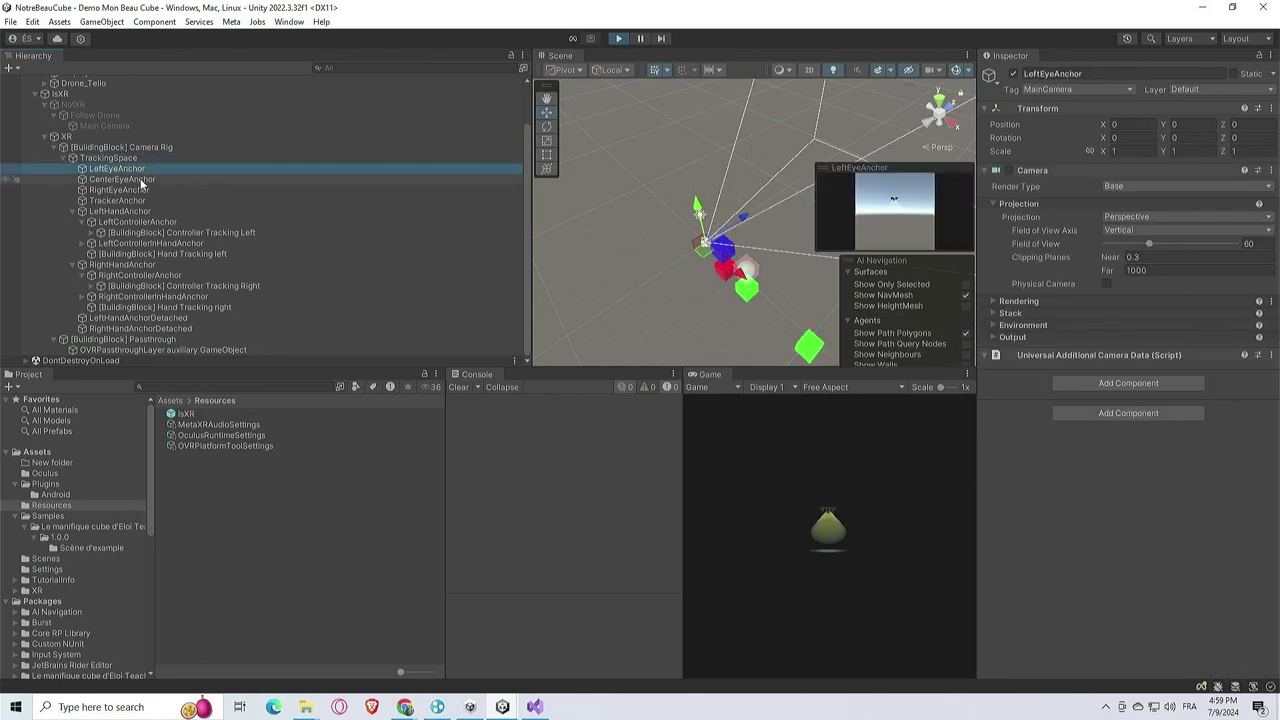
left_click(144, 180)
left_click(141, 191)
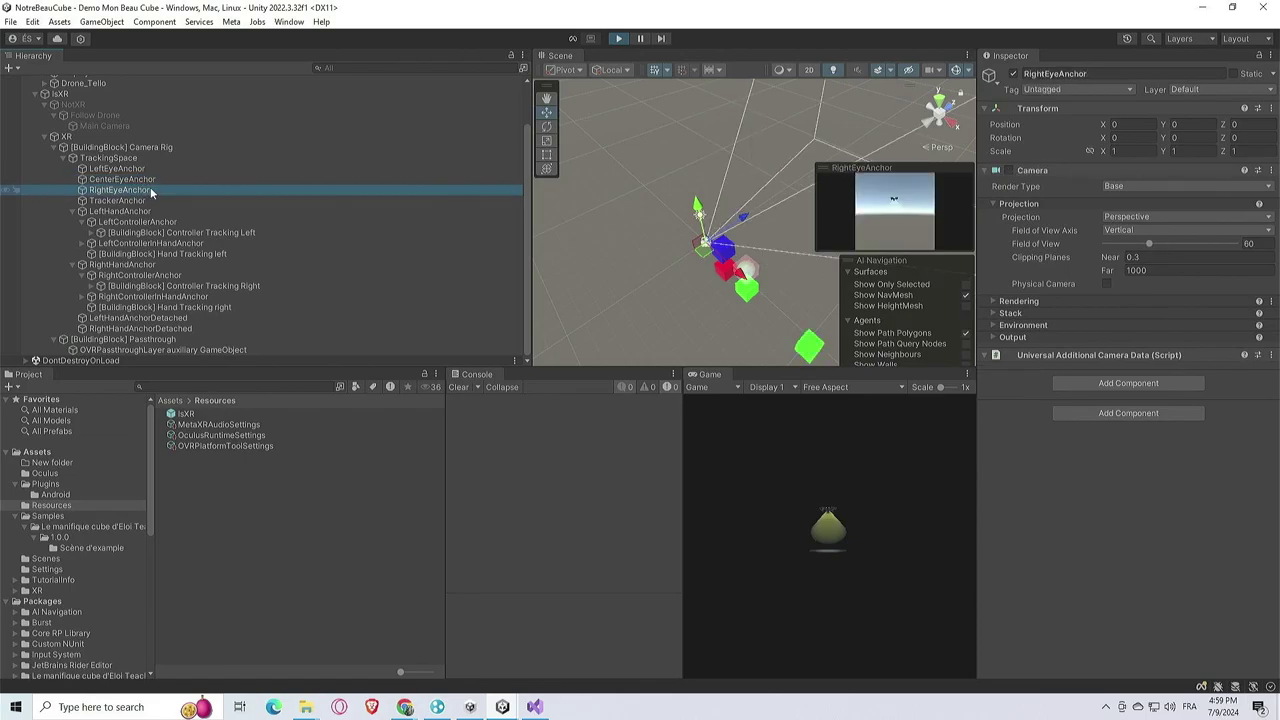
Examine the left and right hand anchors and their controller anchors, framing LeftHandOnControllerAnchor in the scene view
left_click(146, 211)
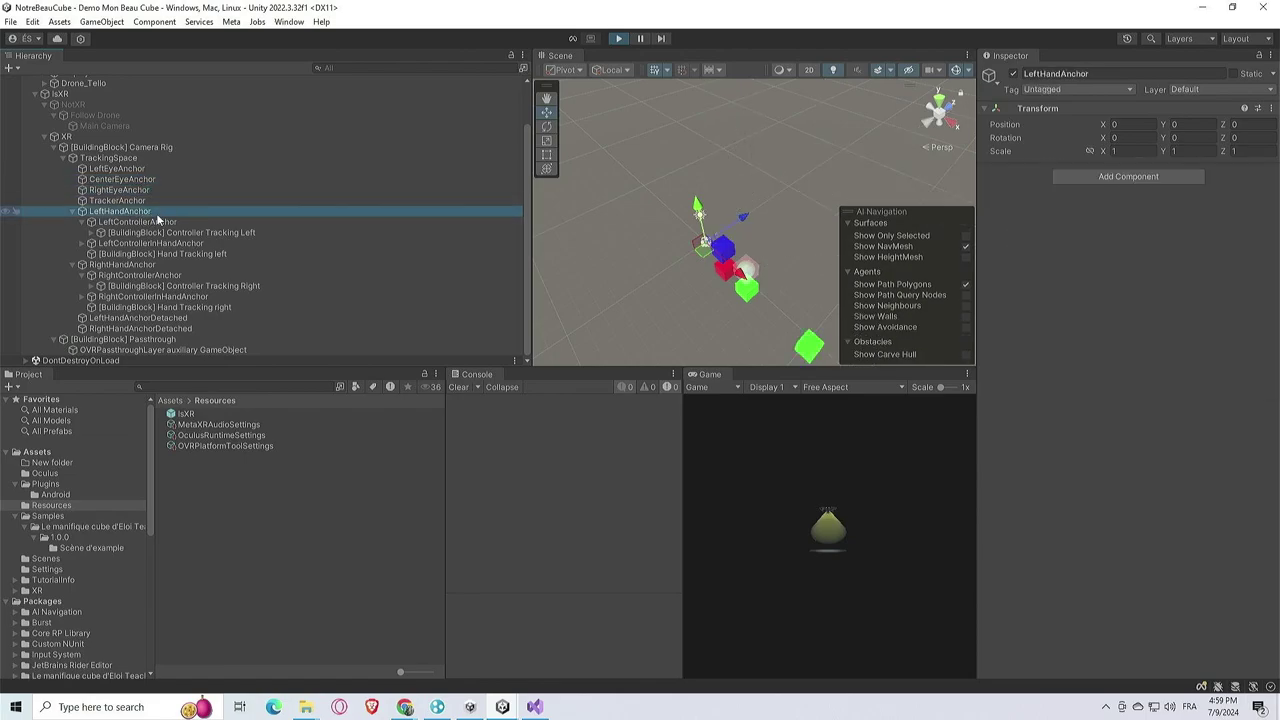
left_click(146, 265)
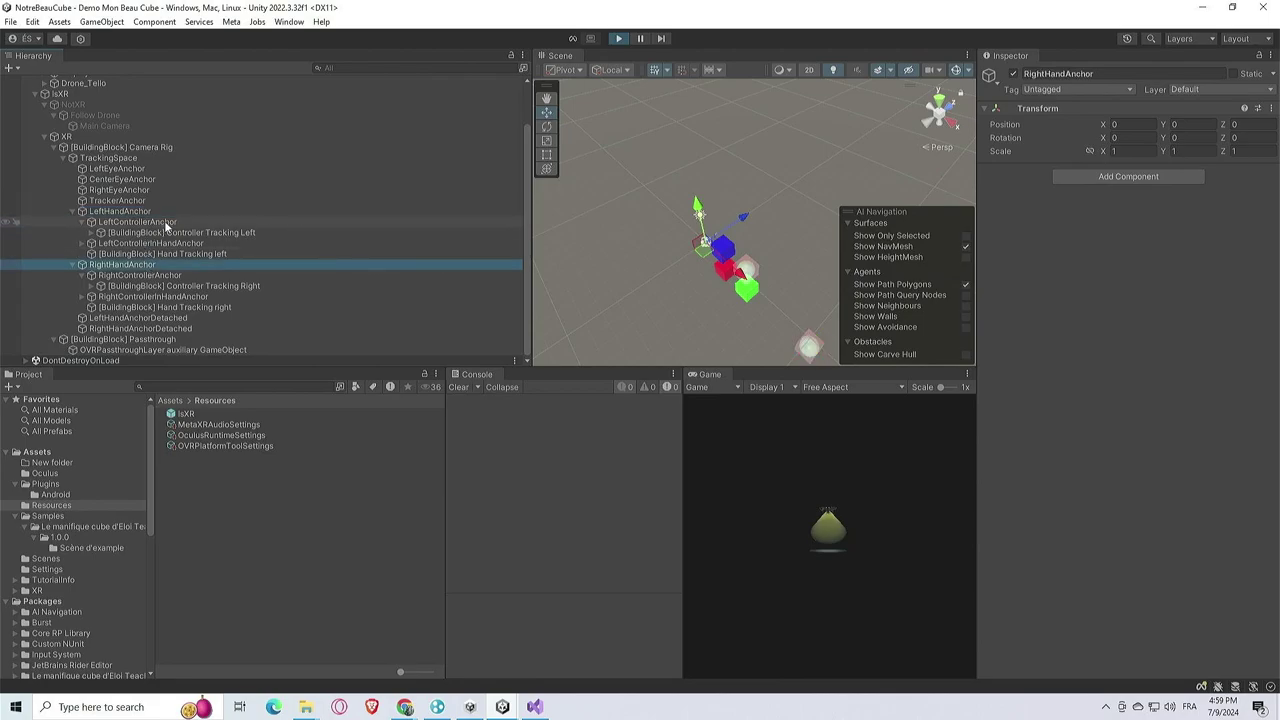
left_click(162, 224)
left_click(152, 244)
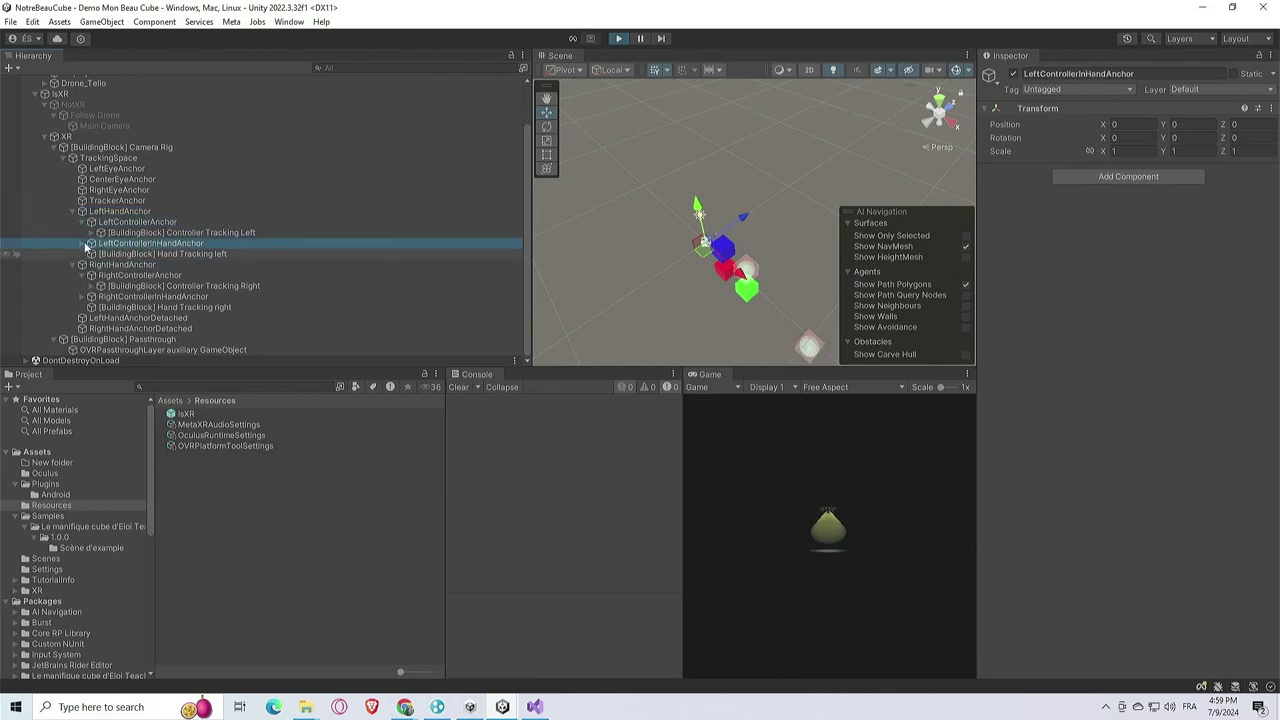
left_click(84, 233)
left_click(82, 244)
left_click(122, 254)
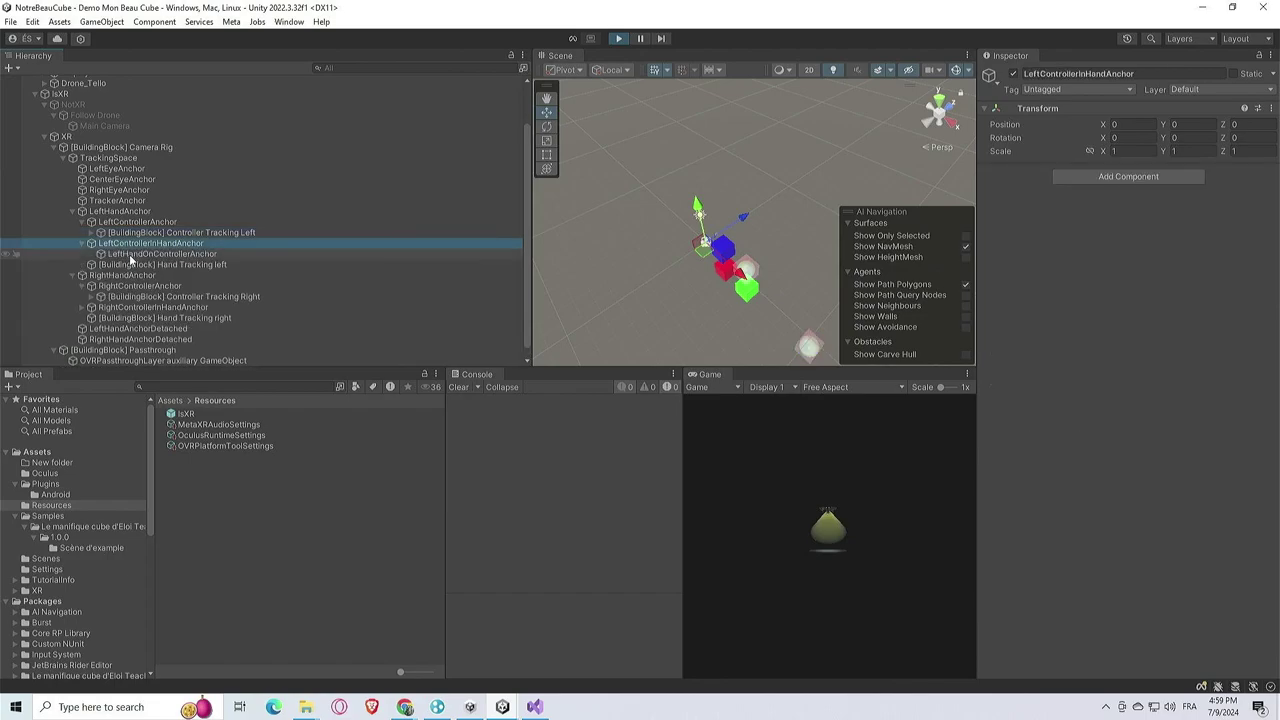
key("f")
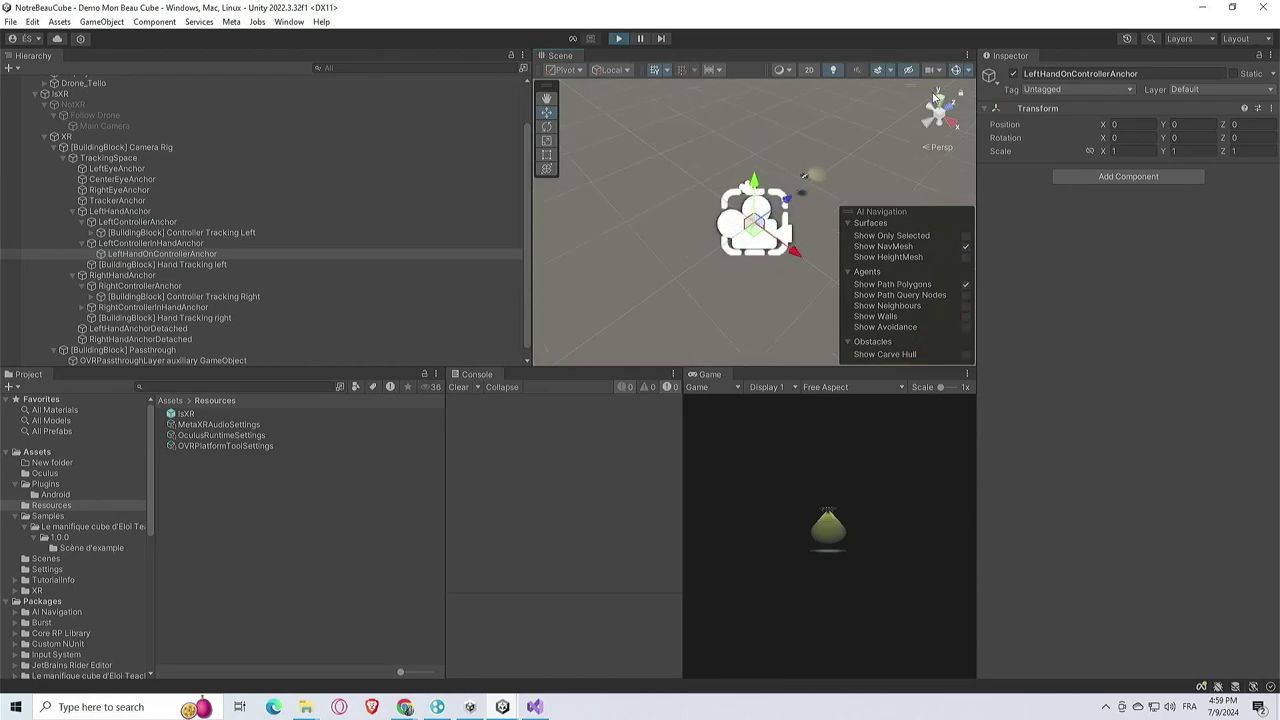
Hide the scene gizmos, view the left controller model up close in the scene view, and exit play mode
left_click(955, 70)
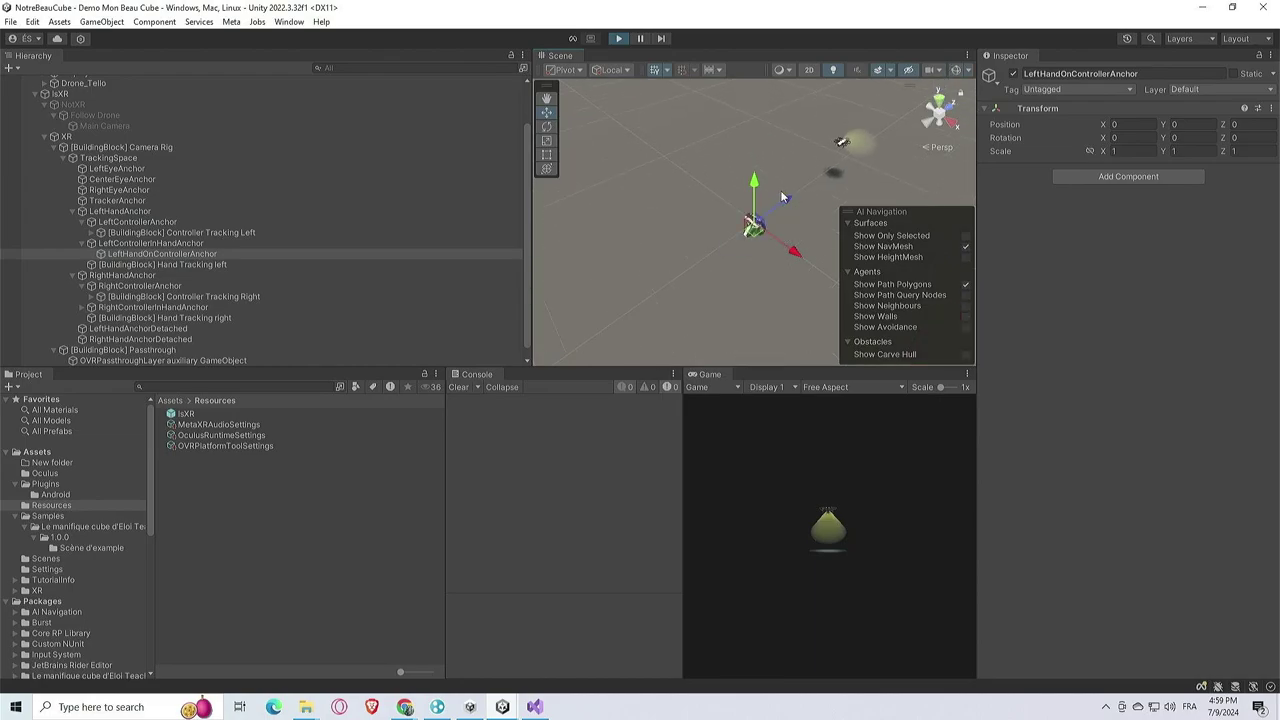
scroll(769, 193, "up", 5)
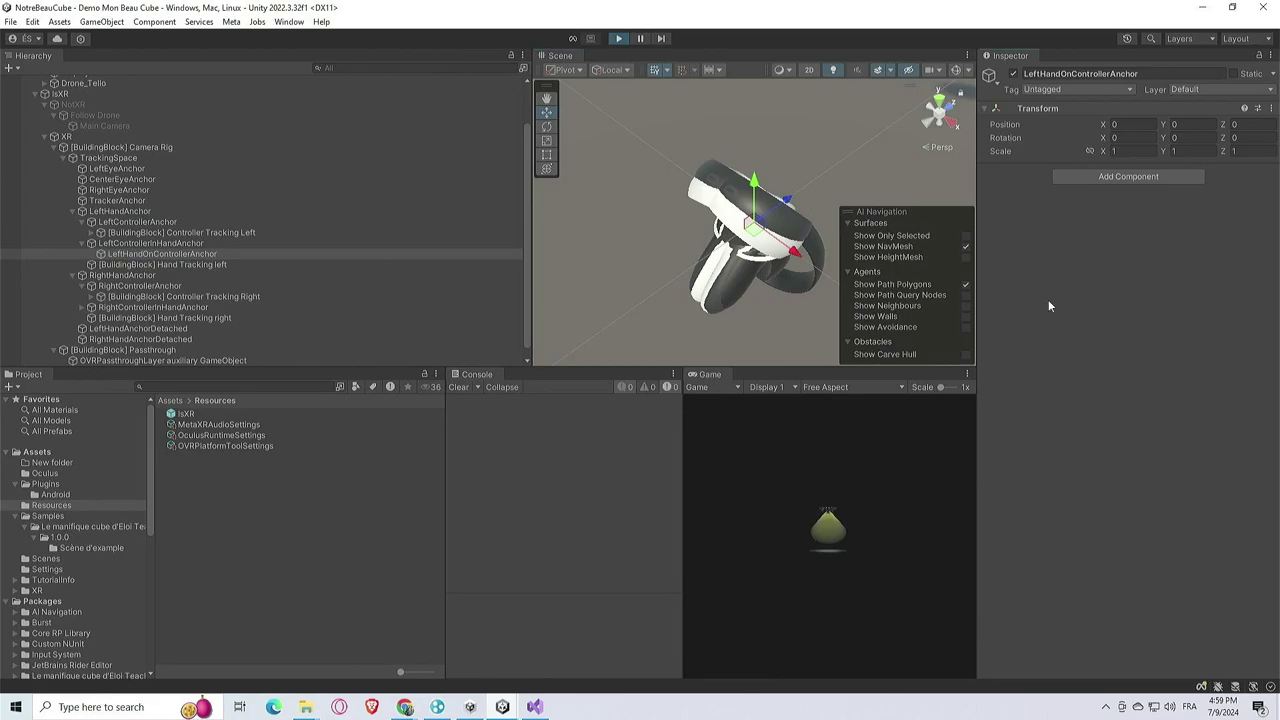
key("ctrl+s")
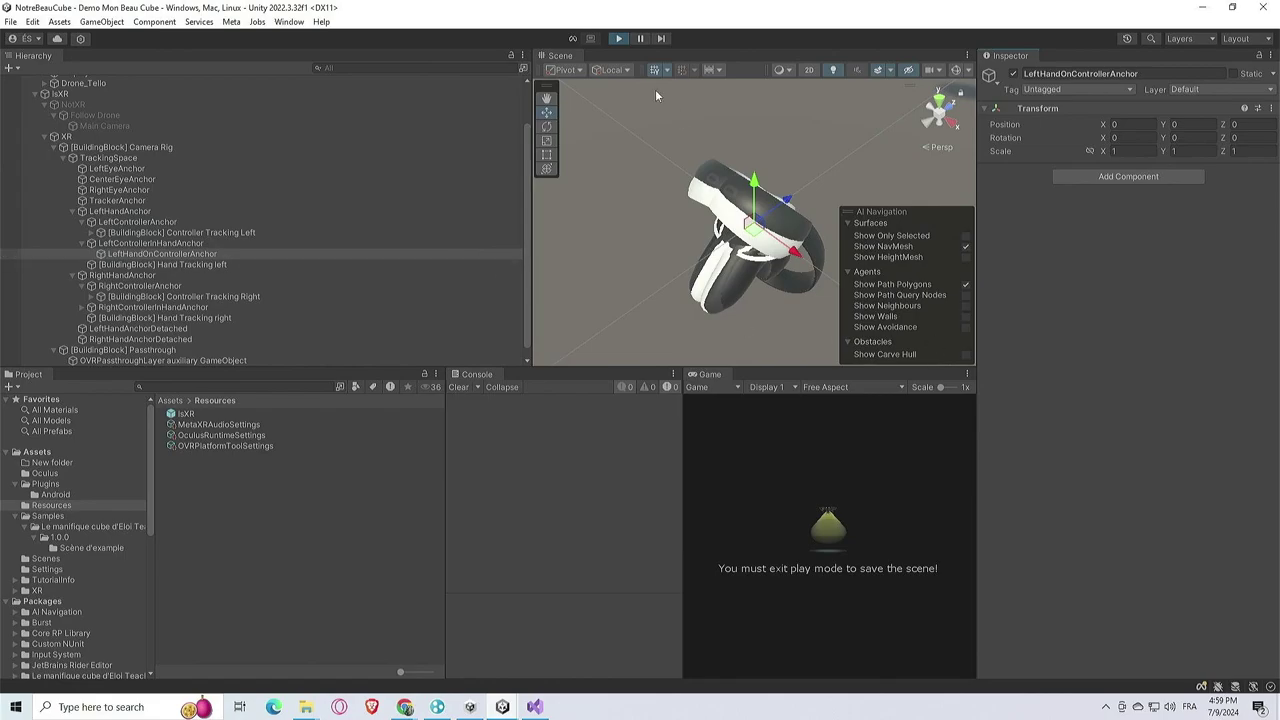
left_click(612, 44)
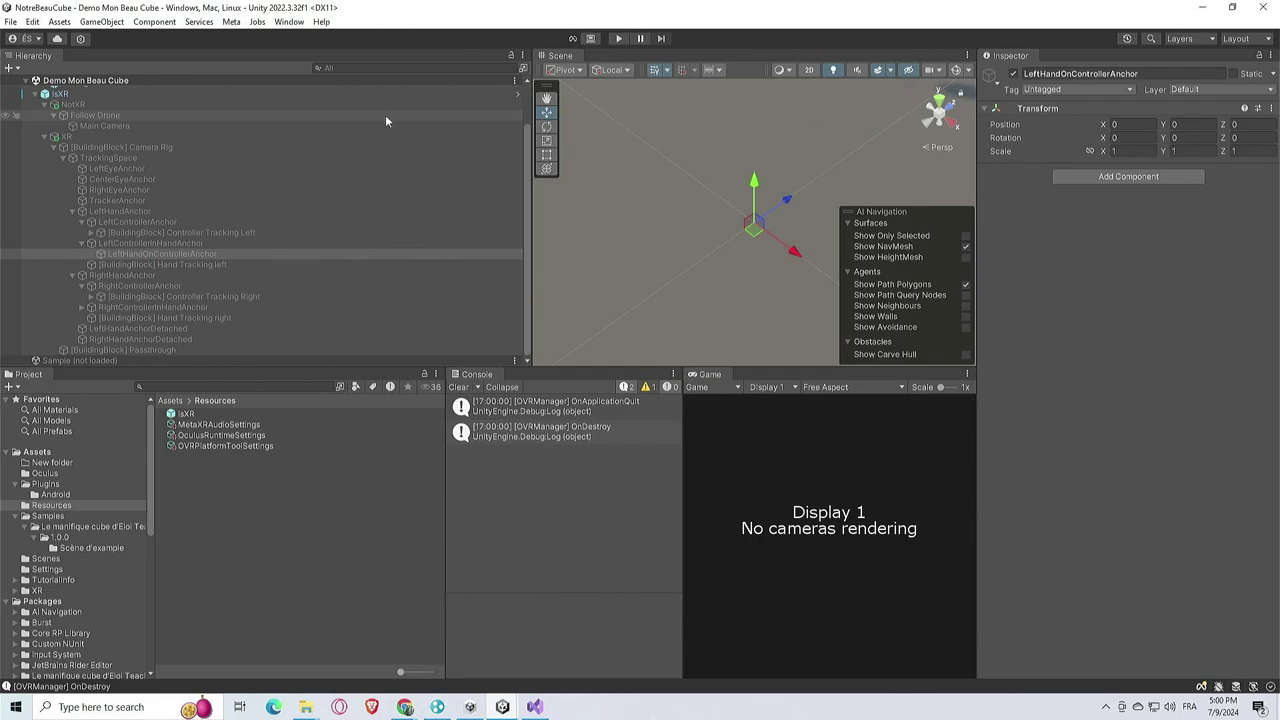
left_click(288, 22)
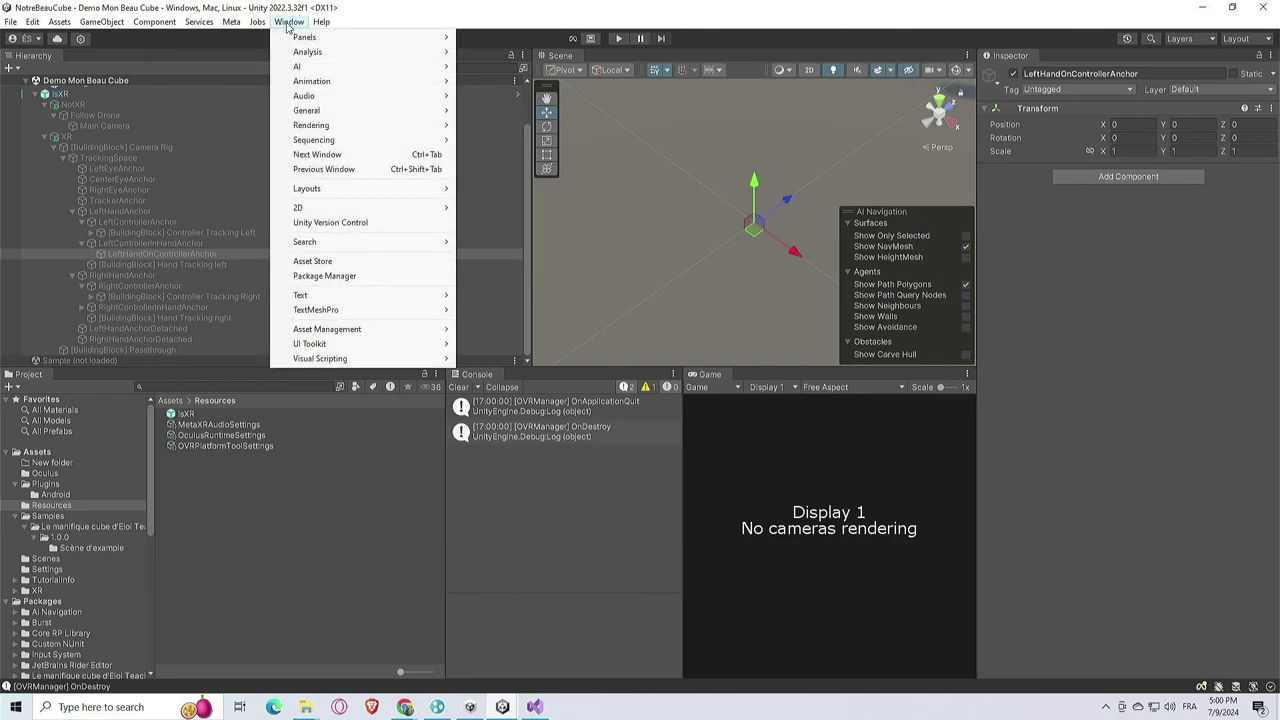
mouse_move(229, 24)
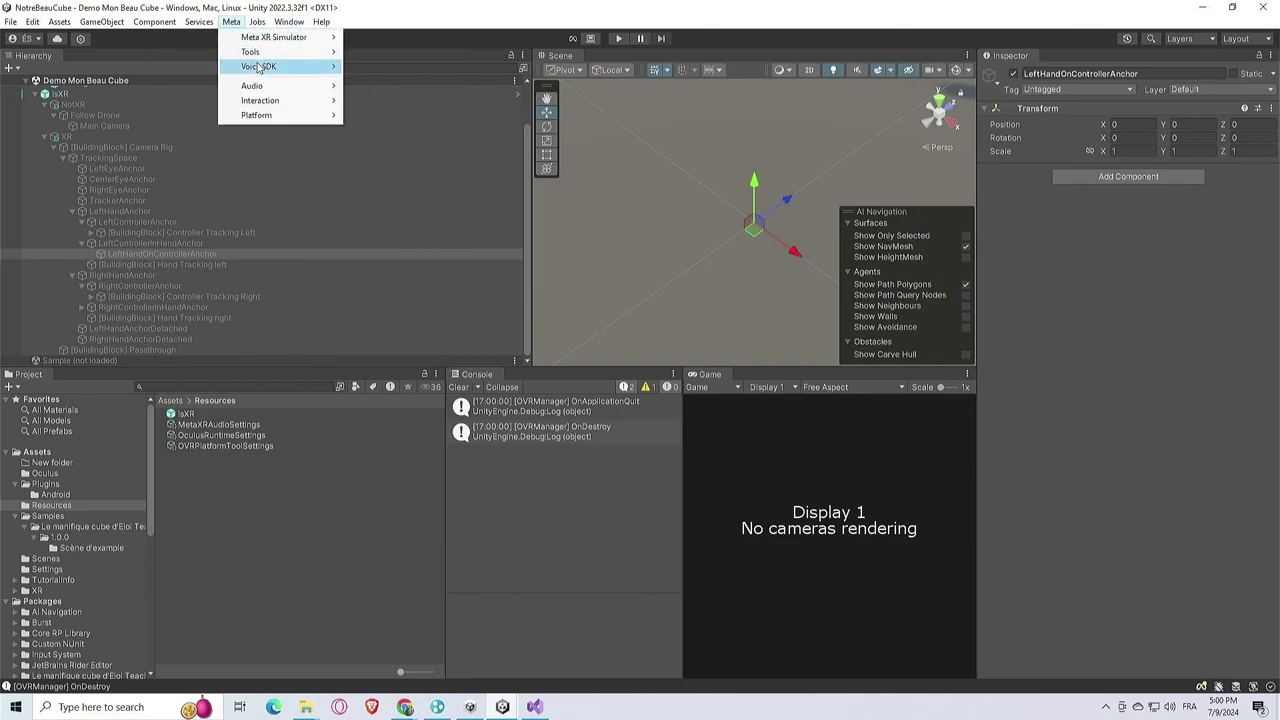
mouse_move(257, 57)
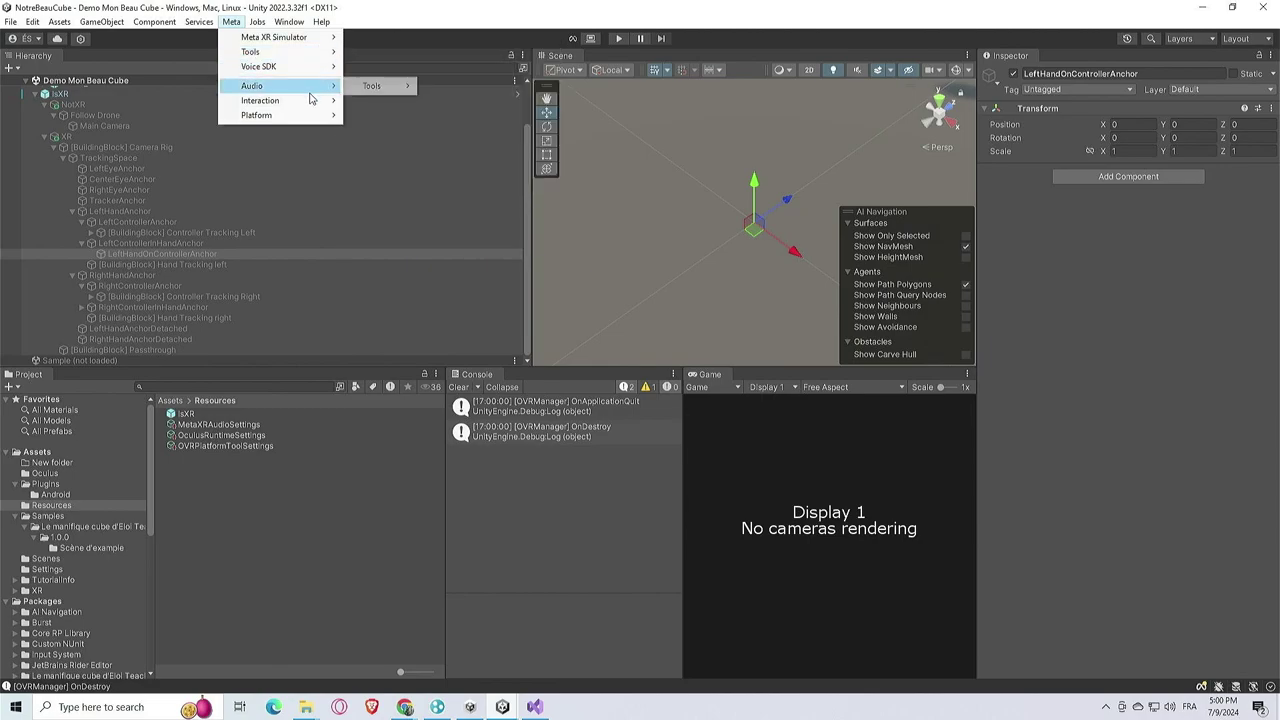
mouse_move(306, 116)
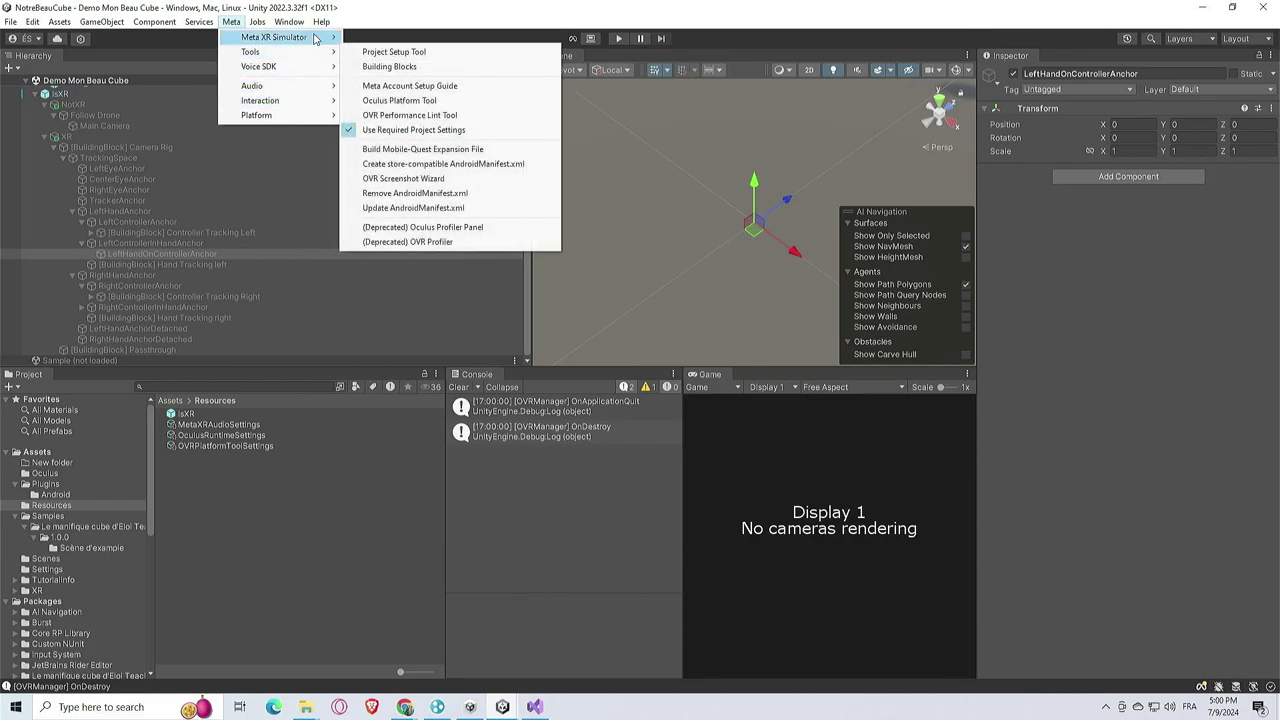
mouse_move(314, 38)
key("Escape")
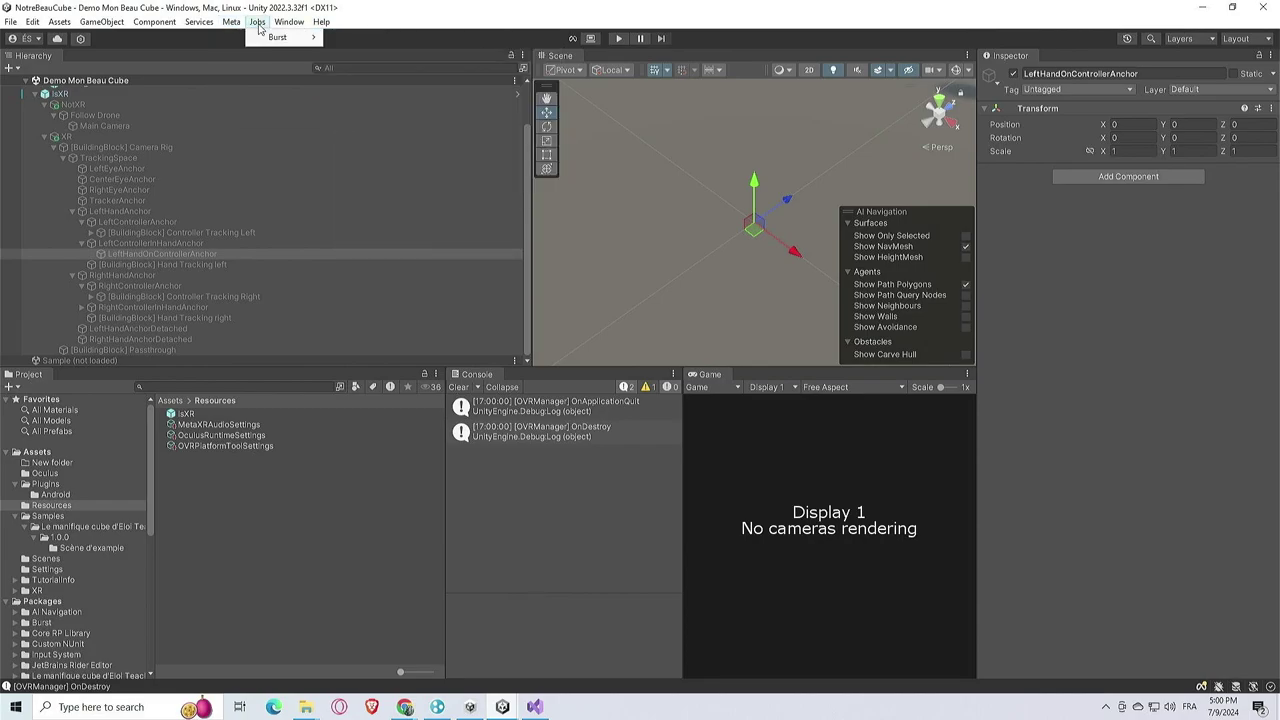
left_click(10, 21)
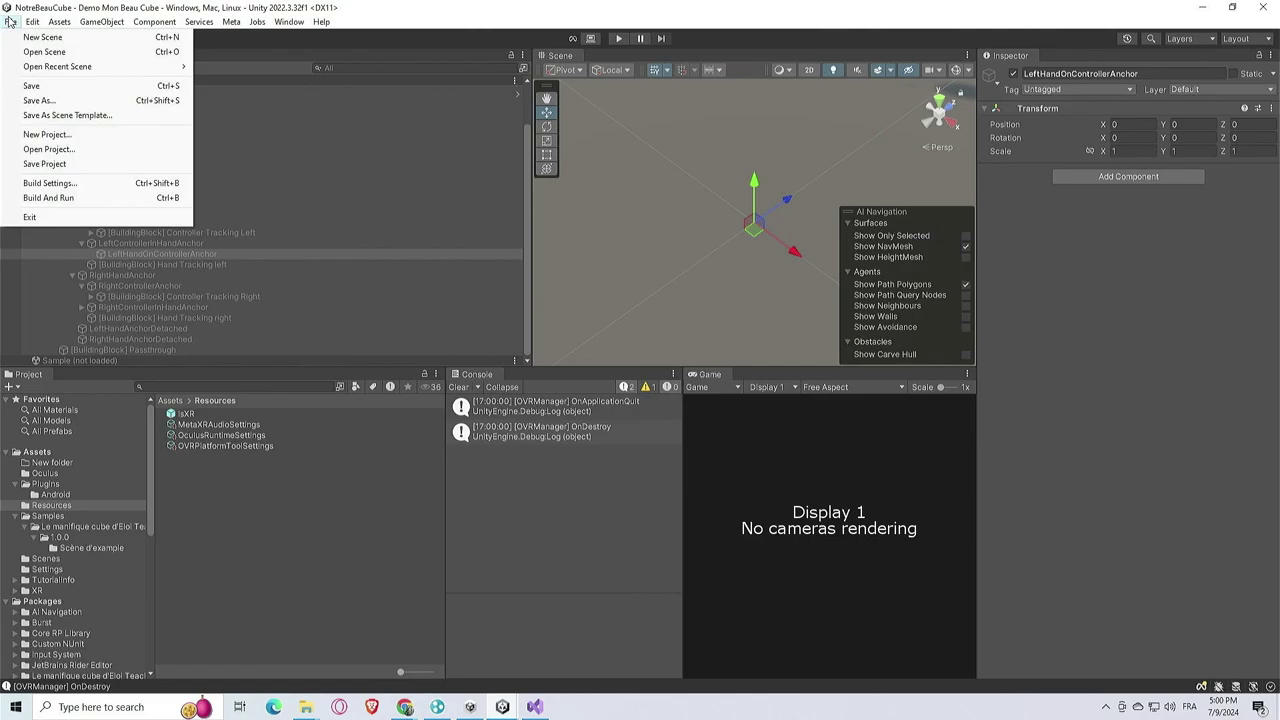
left_click(70, 184)
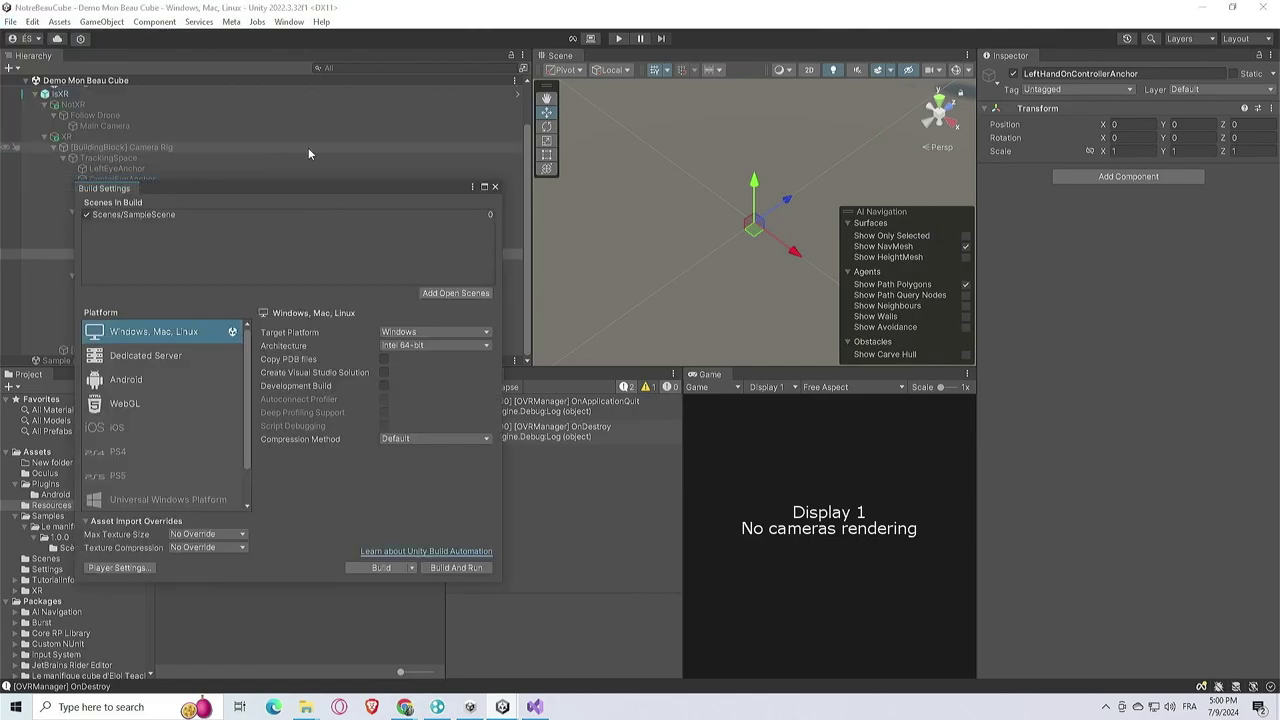
left_click(494, 186)
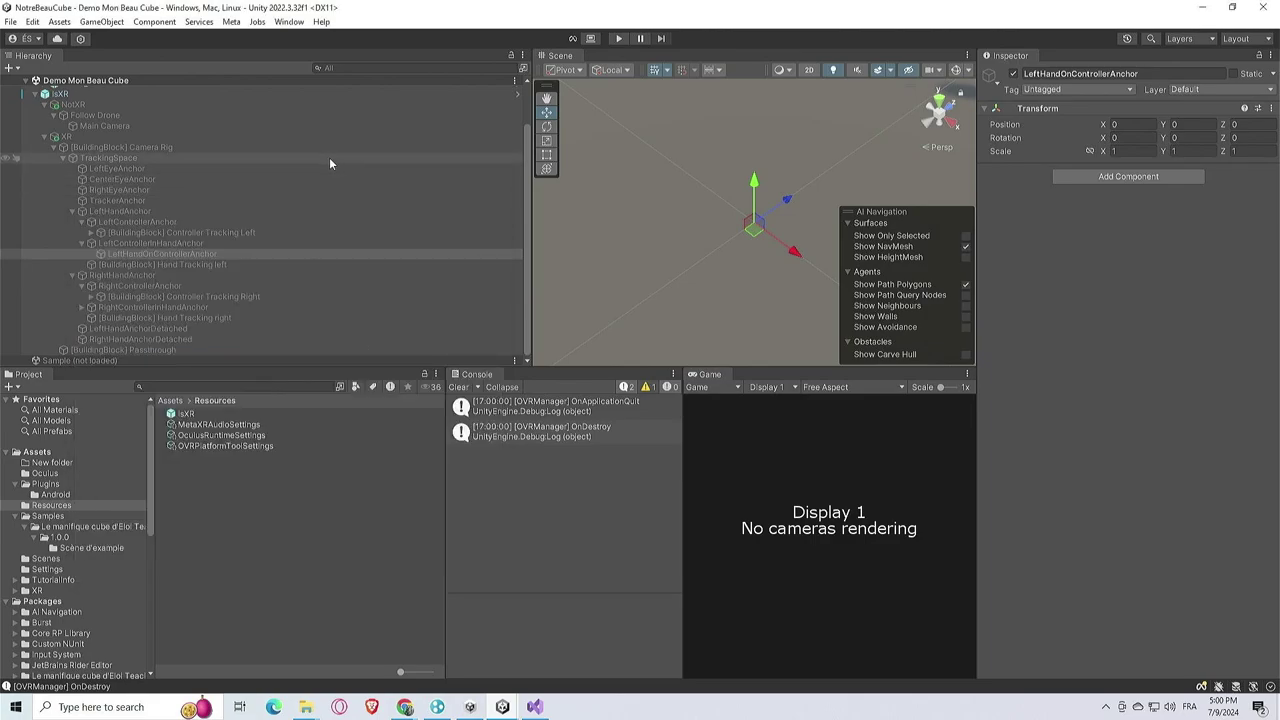
Select the Drone_Tello object in the scene and clear the console
left_click(141, 123)
key("Down")
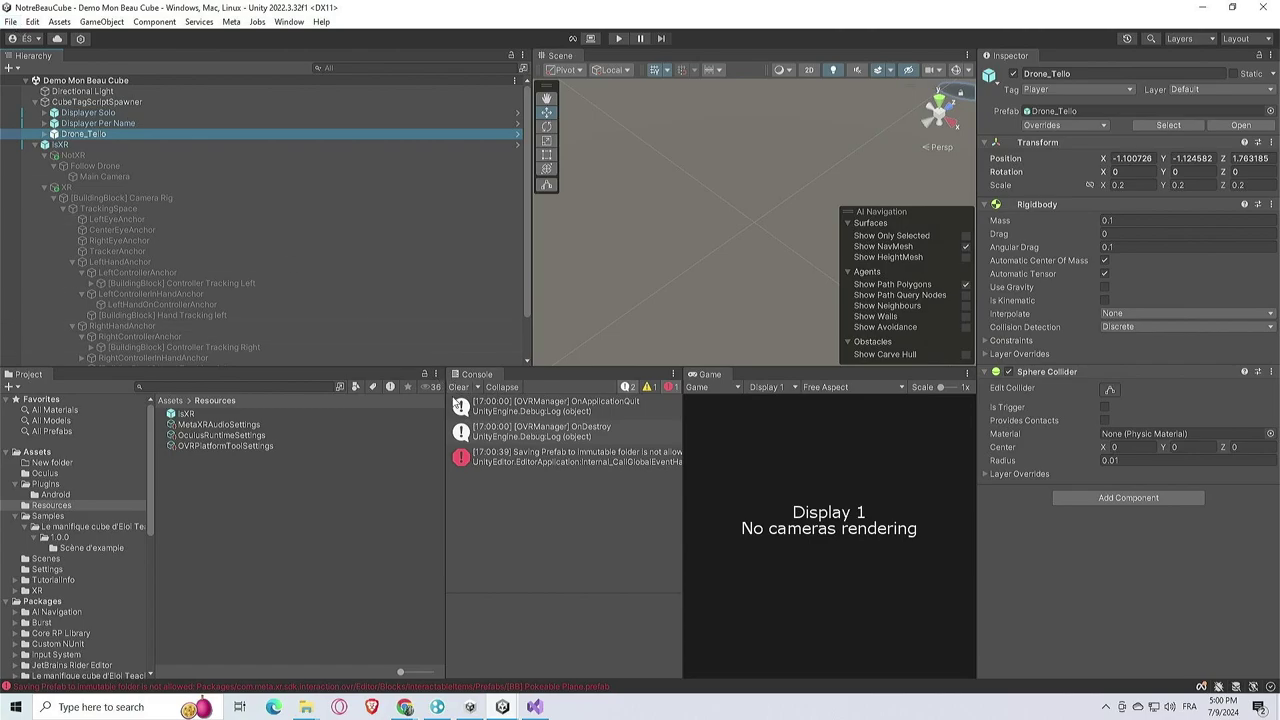
left_click(458, 387)
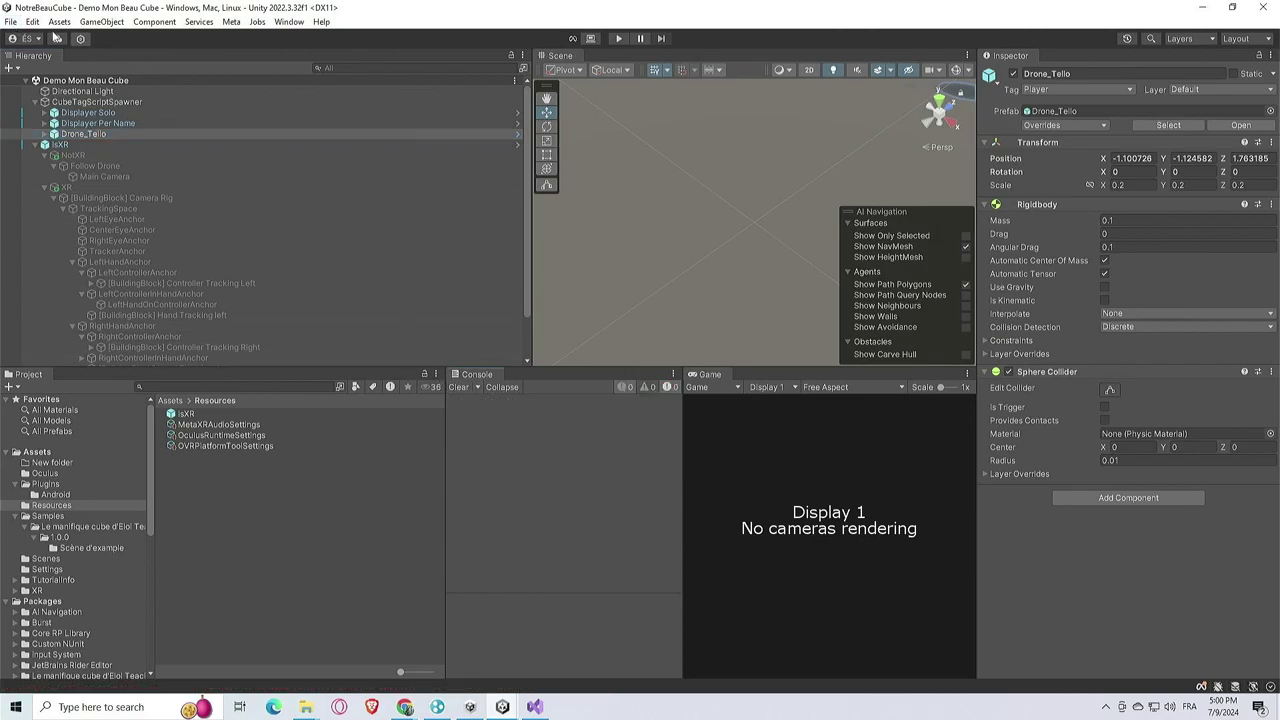
Switch the project's build platform to Android in the Build Settings
left_click(14, 22)
left_click(60, 180)
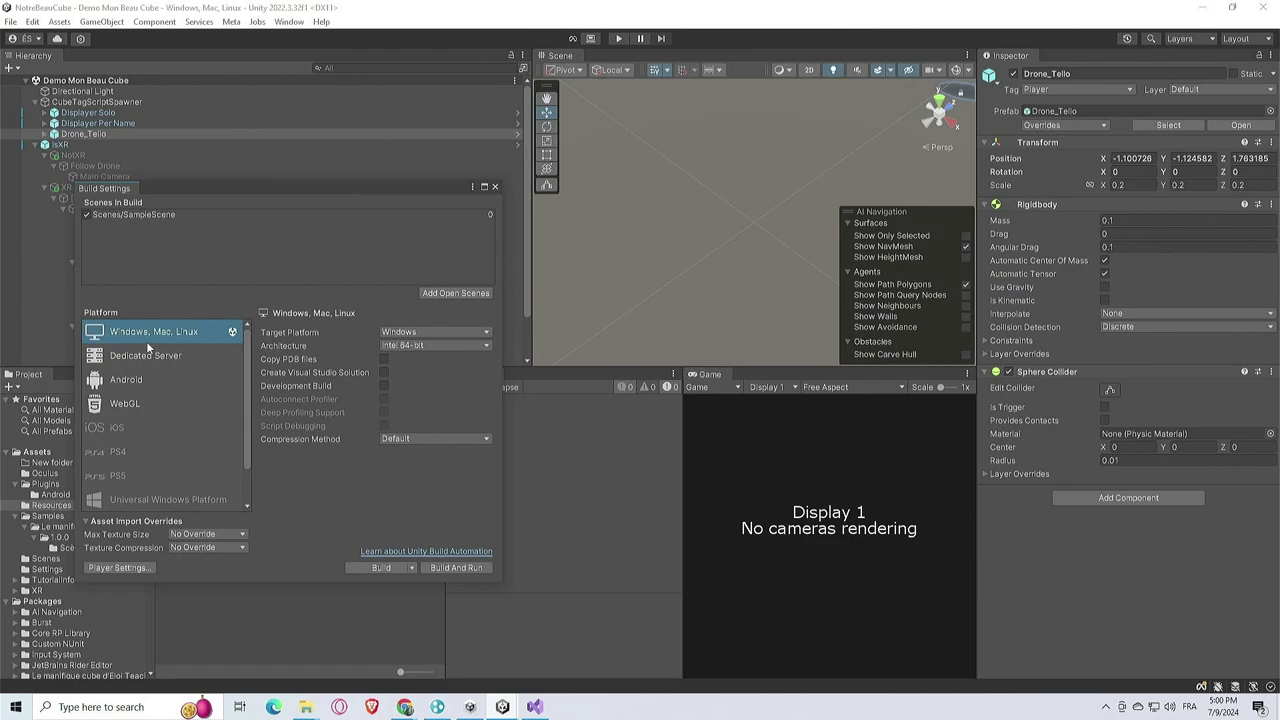
left_click(152, 381)
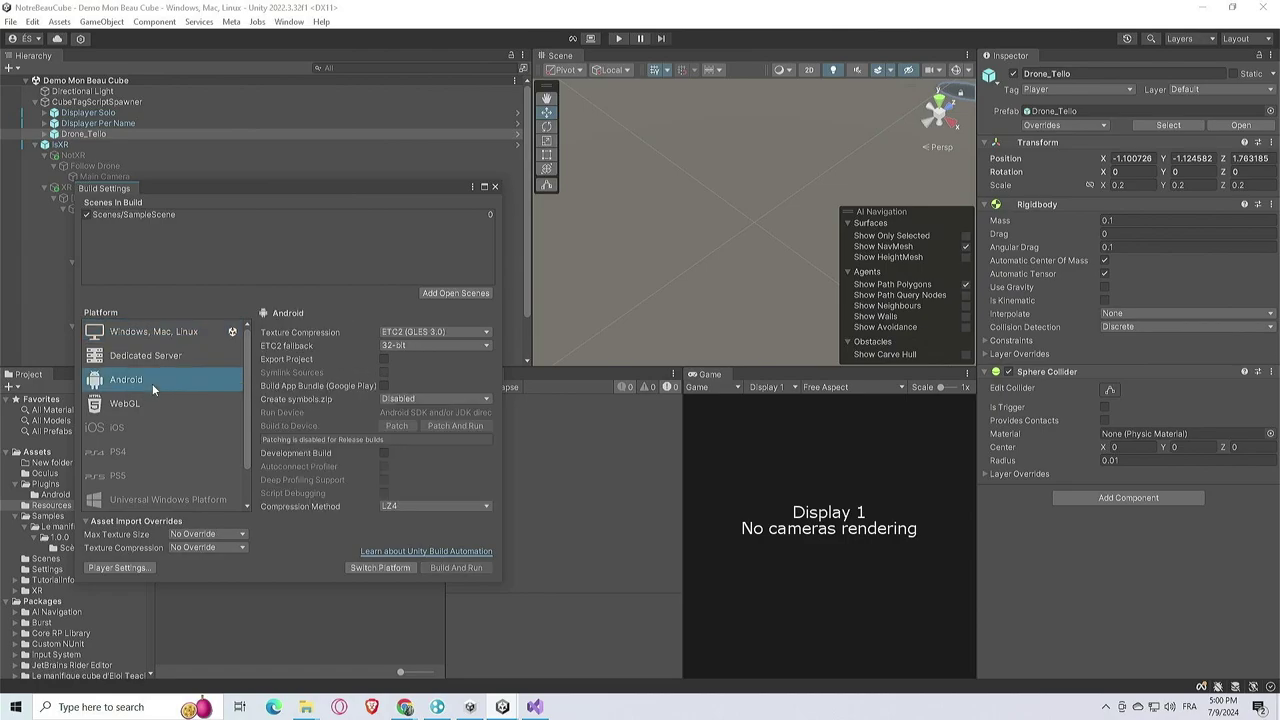
left_click(352, 567)
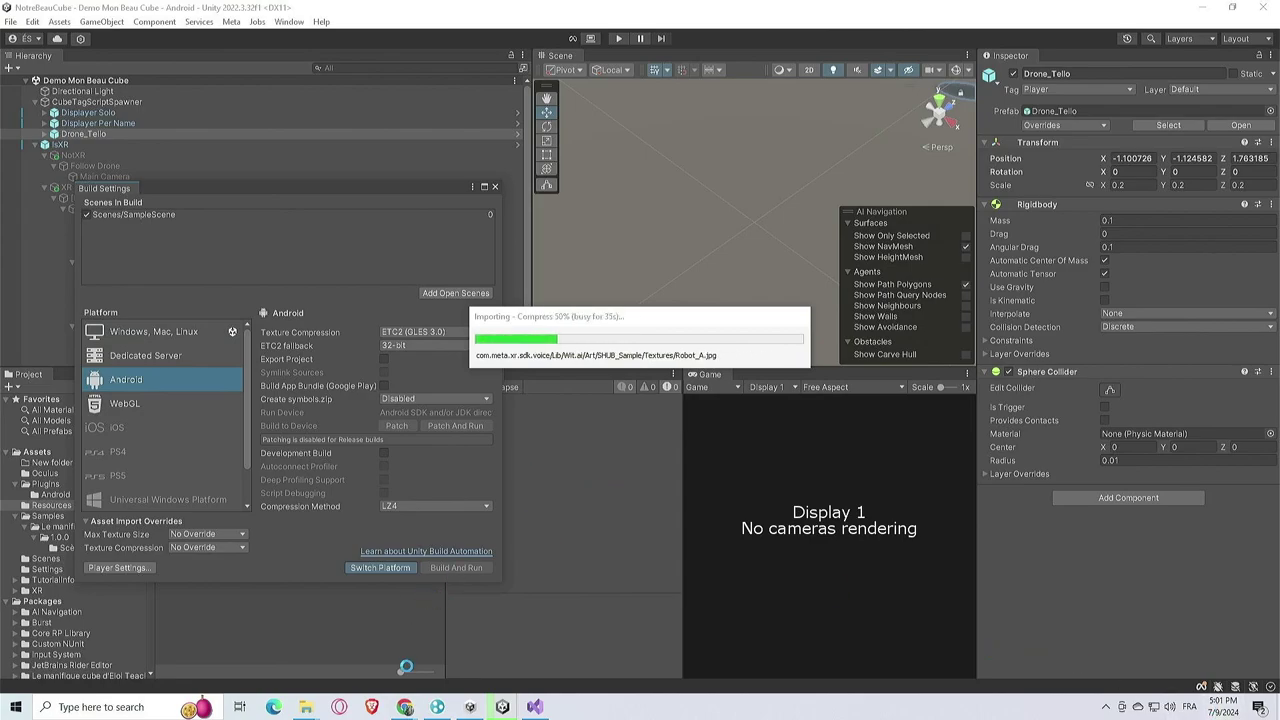
Switch to Chrome and open the bookmarked 2024_07_17.md course notes on GitHub at the "Exercice" section
mouse_move(404, 707)
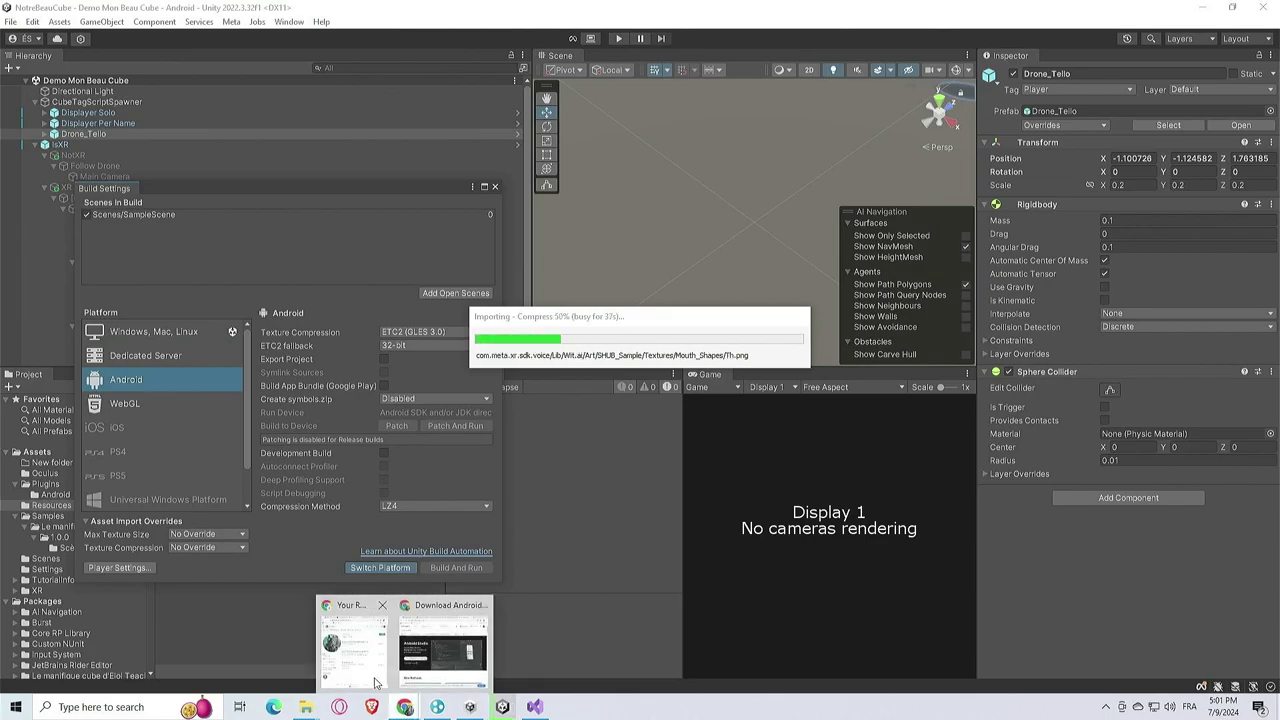
left_click(385, 676)
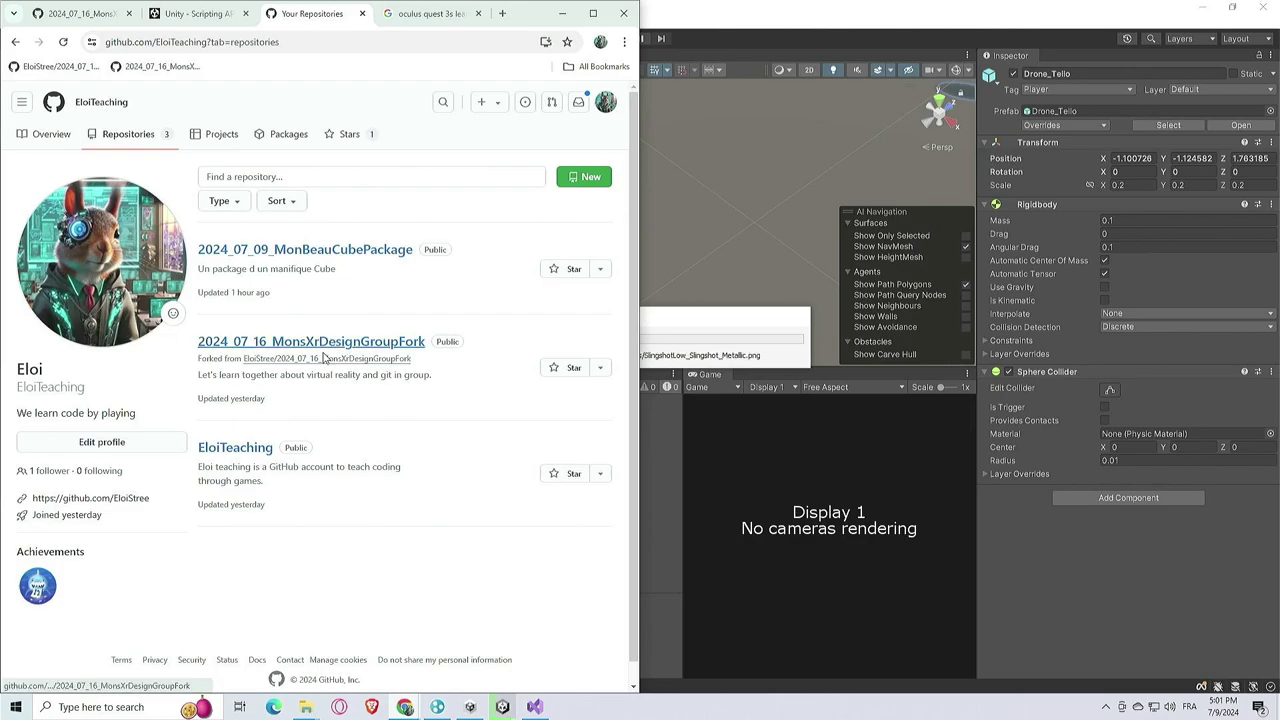
left_click(165, 67)
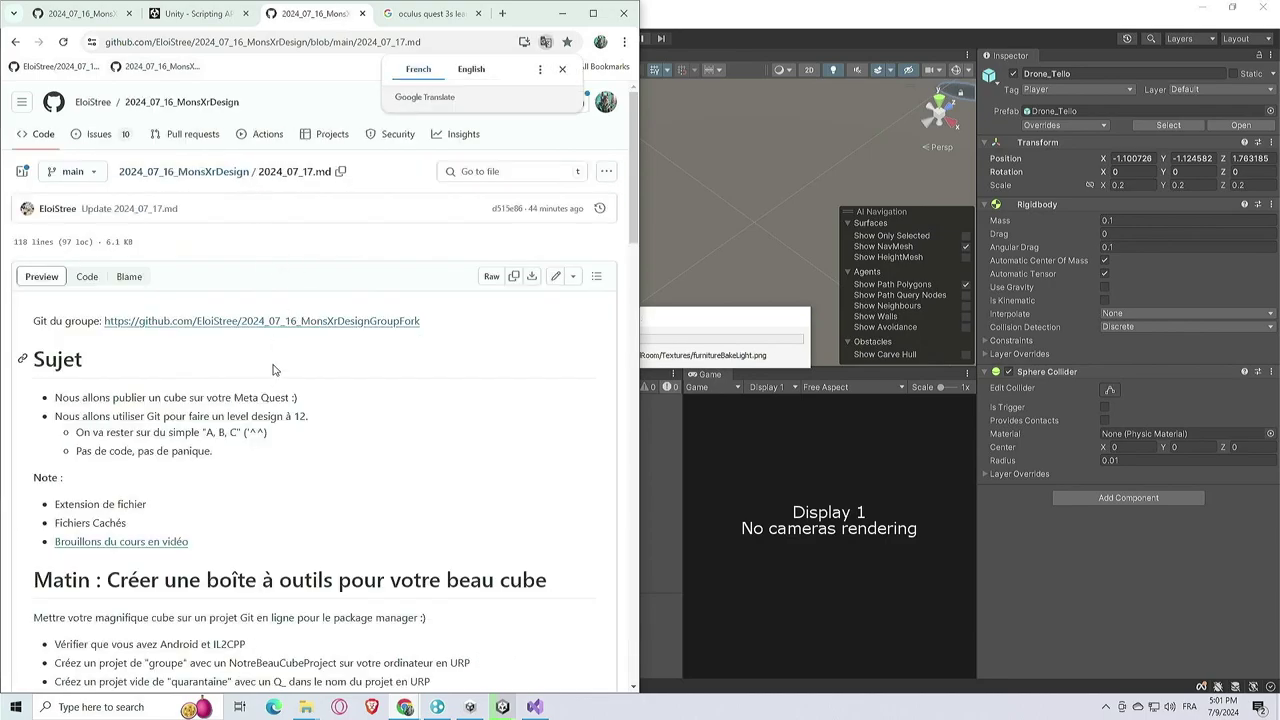
scroll(226, 388, "down", 8)
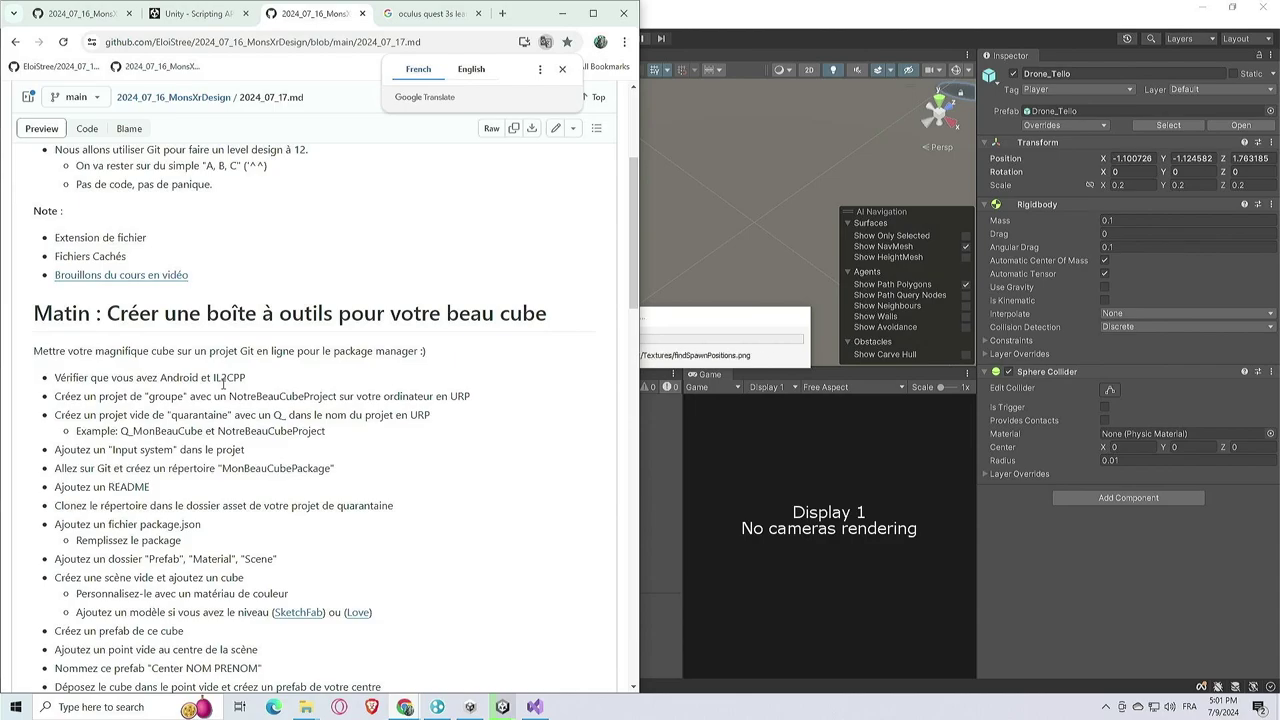
scroll(223, 383, "down", 12)
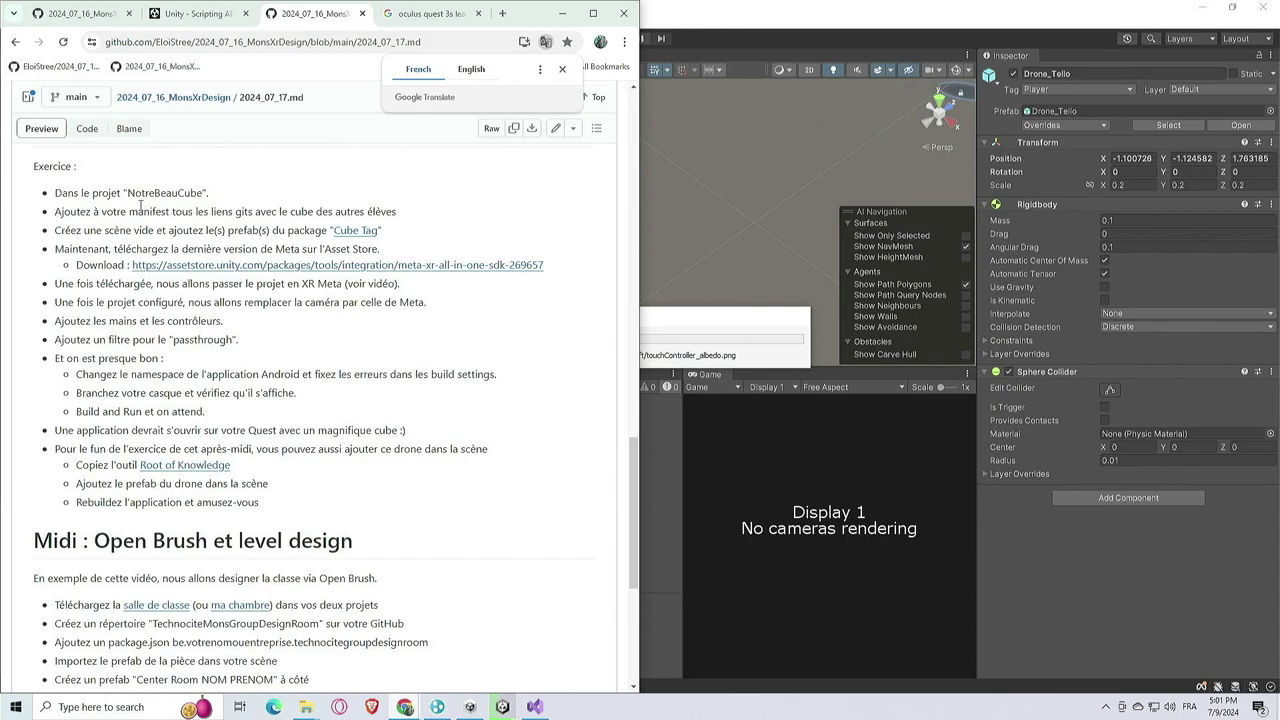
Read the exercise instructions on hands and passthrough, the Android namespace, headset connection, Build and Run, and adding the drone
left_click(152, 196)
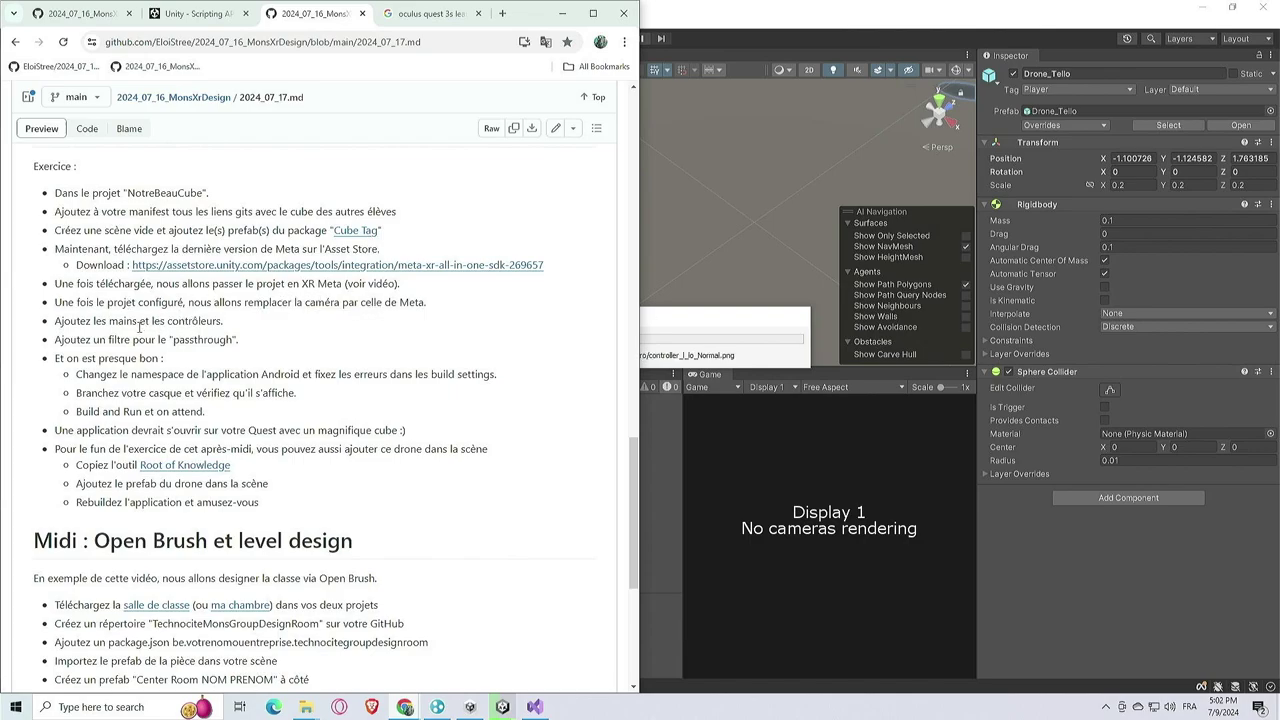
left_click_drag(137, 321, 151, 362)
left_click(104, 362)
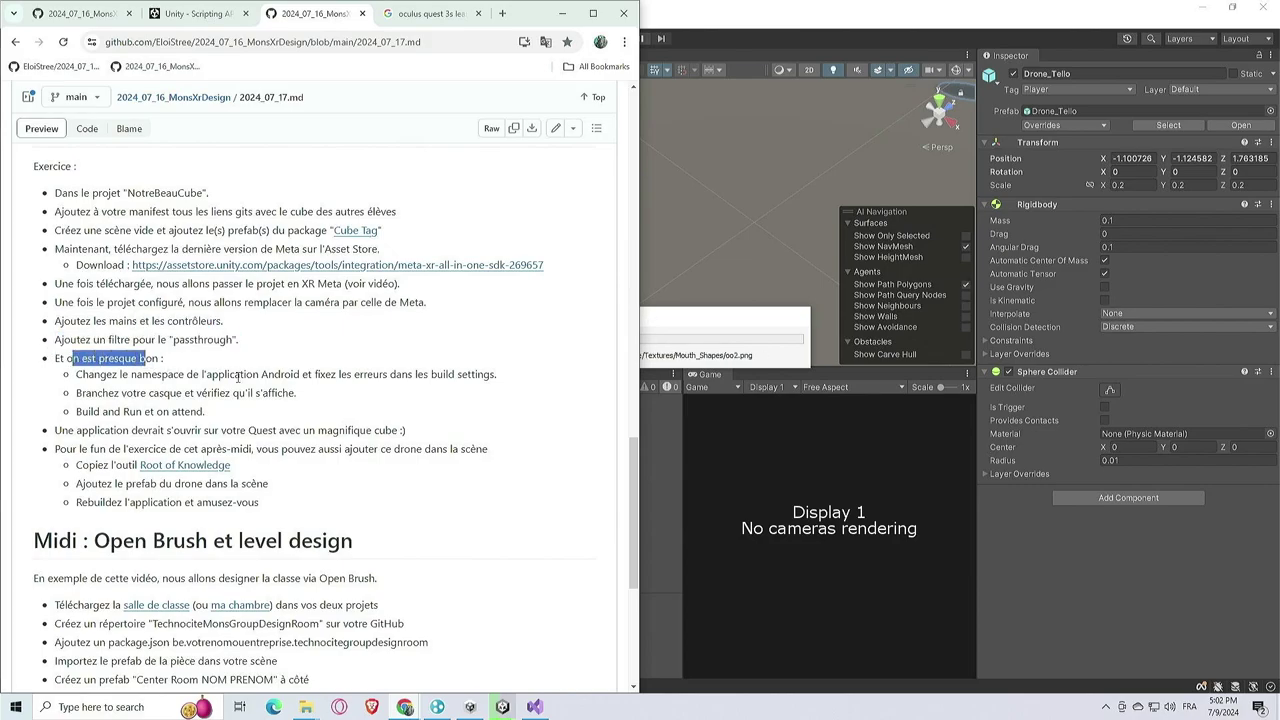
left_click_drag(238, 377, 497, 375)
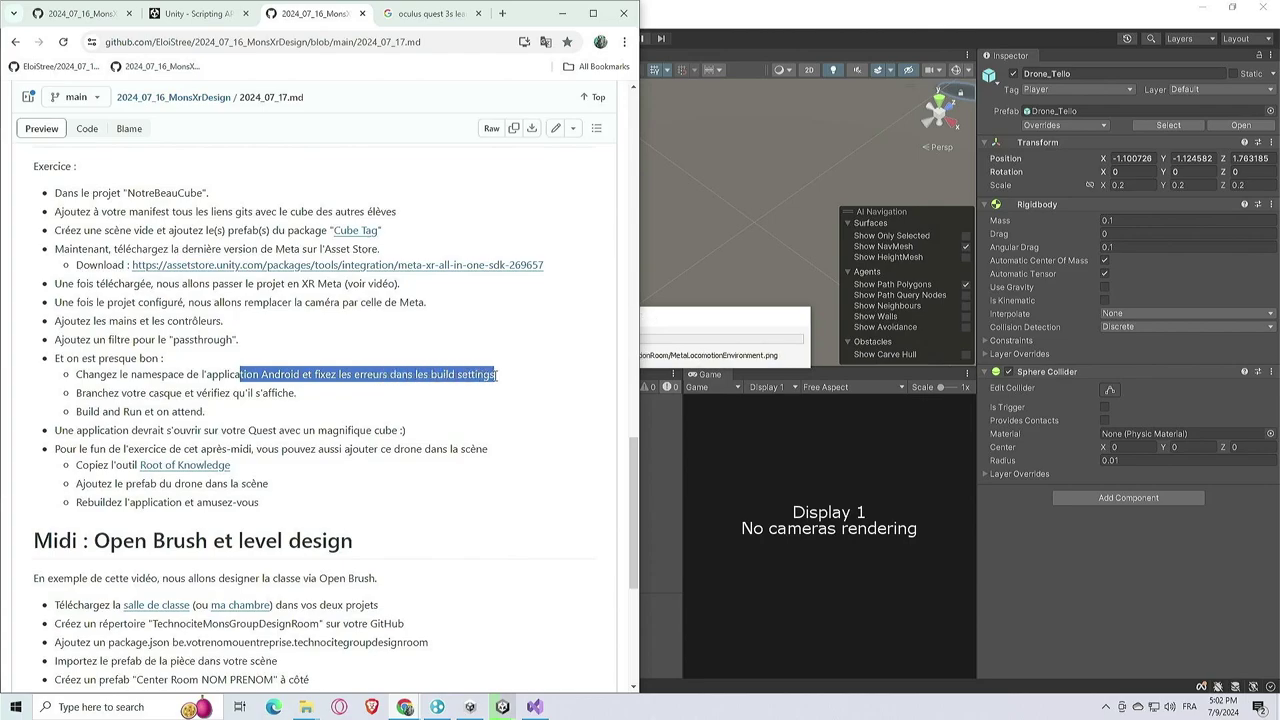
left_click_drag(299, 394, 62, 392)
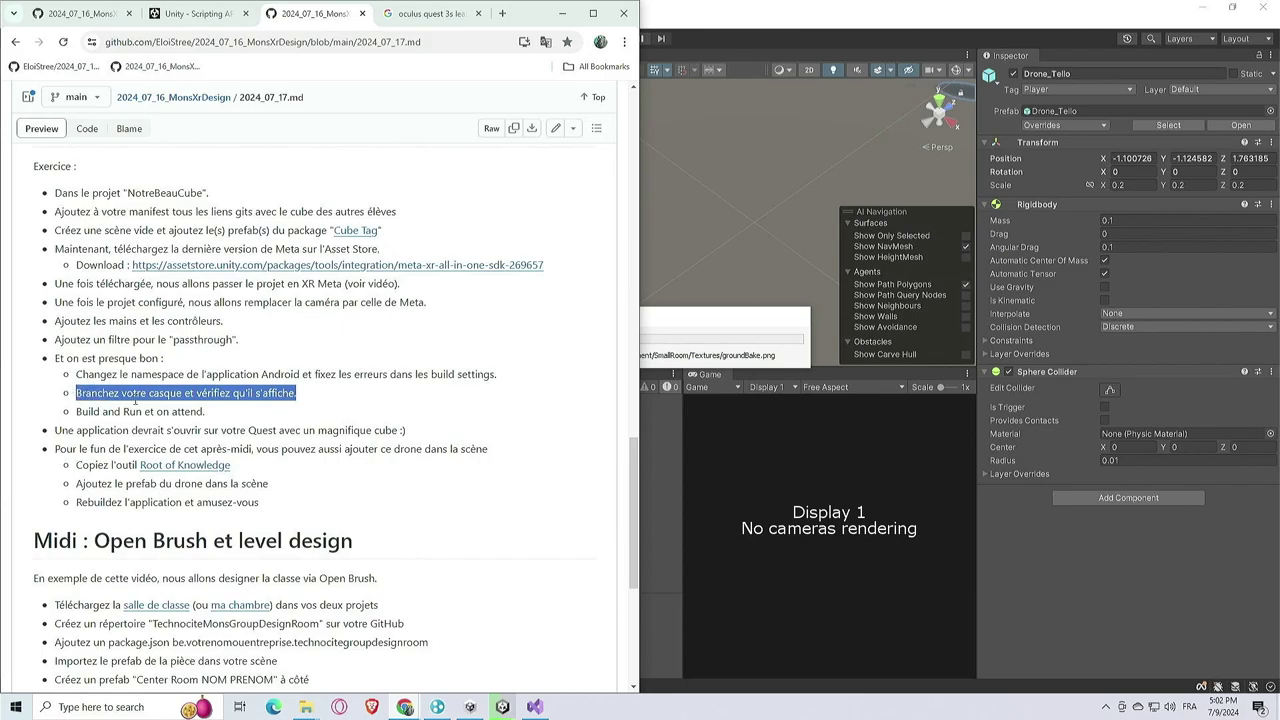
left_click_drag(206, 412, 78, 412)
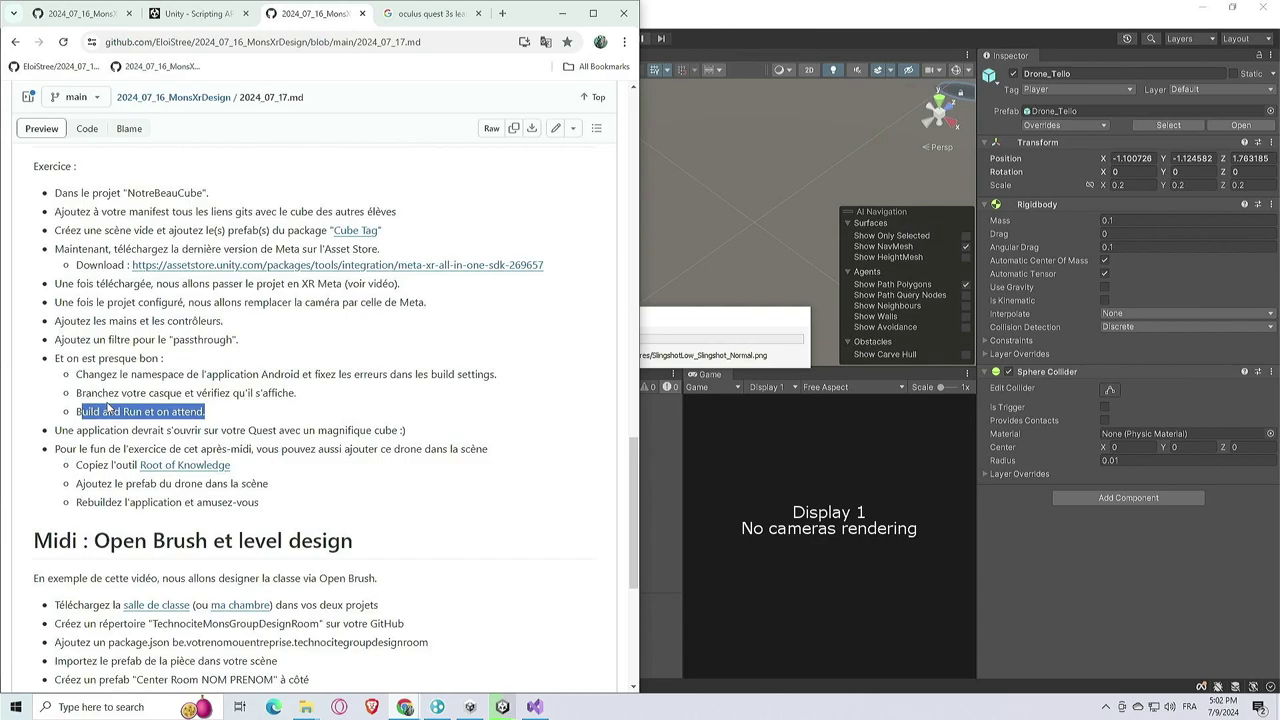
left_click_drag(88, 430, 393, 428)
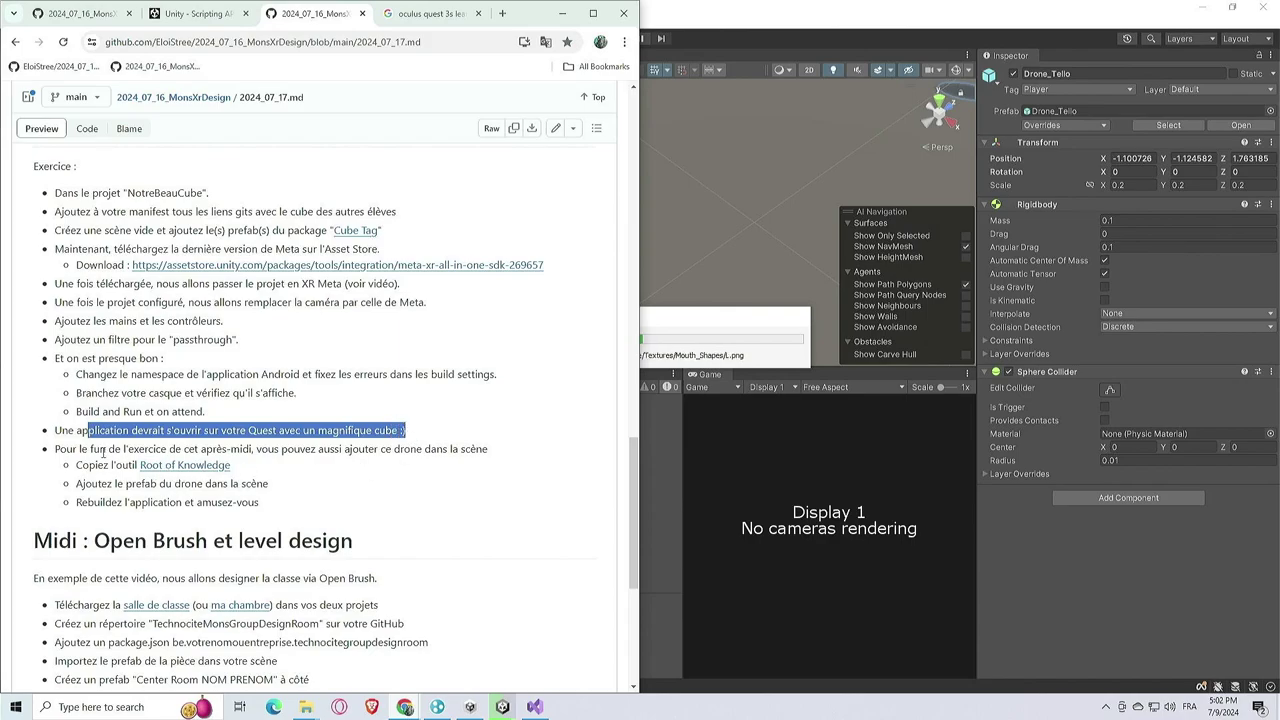
left_click_drag(103, 449, 230, 463)
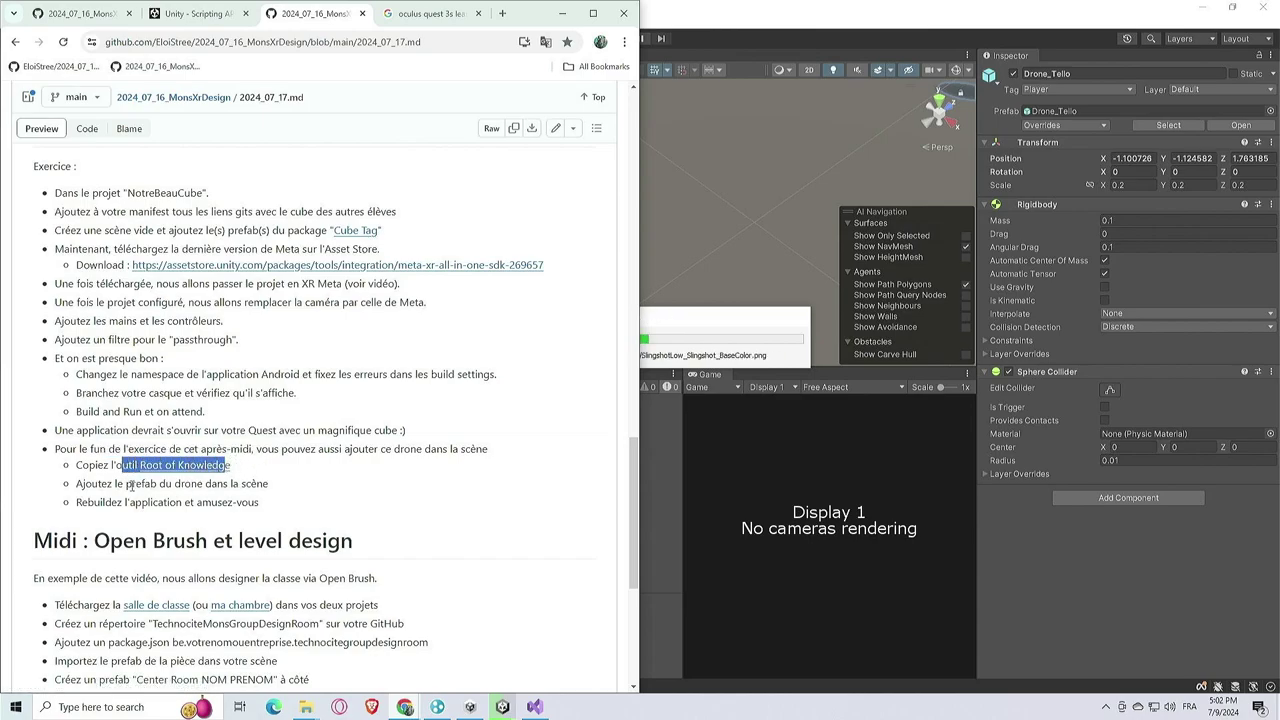
left_click_drag(126, 484, 285, 480)
left_click_drag(127, 502, 276, 501)
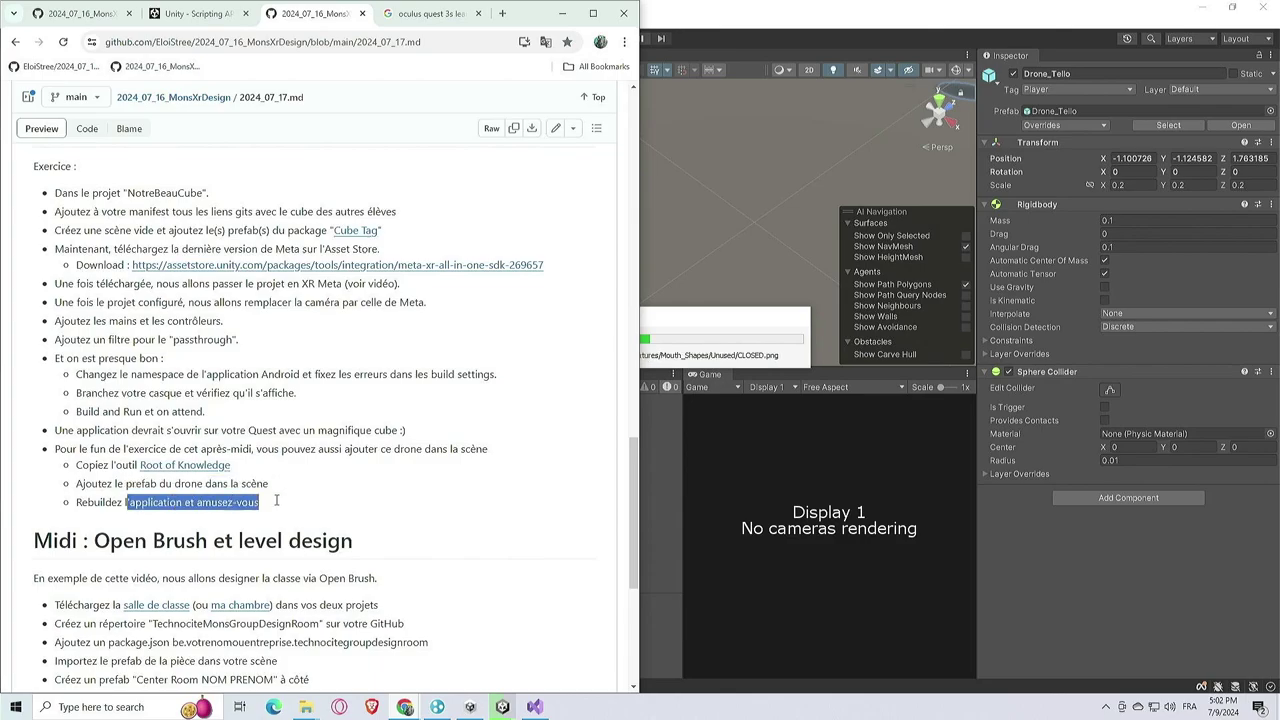
left_click(303, 466)
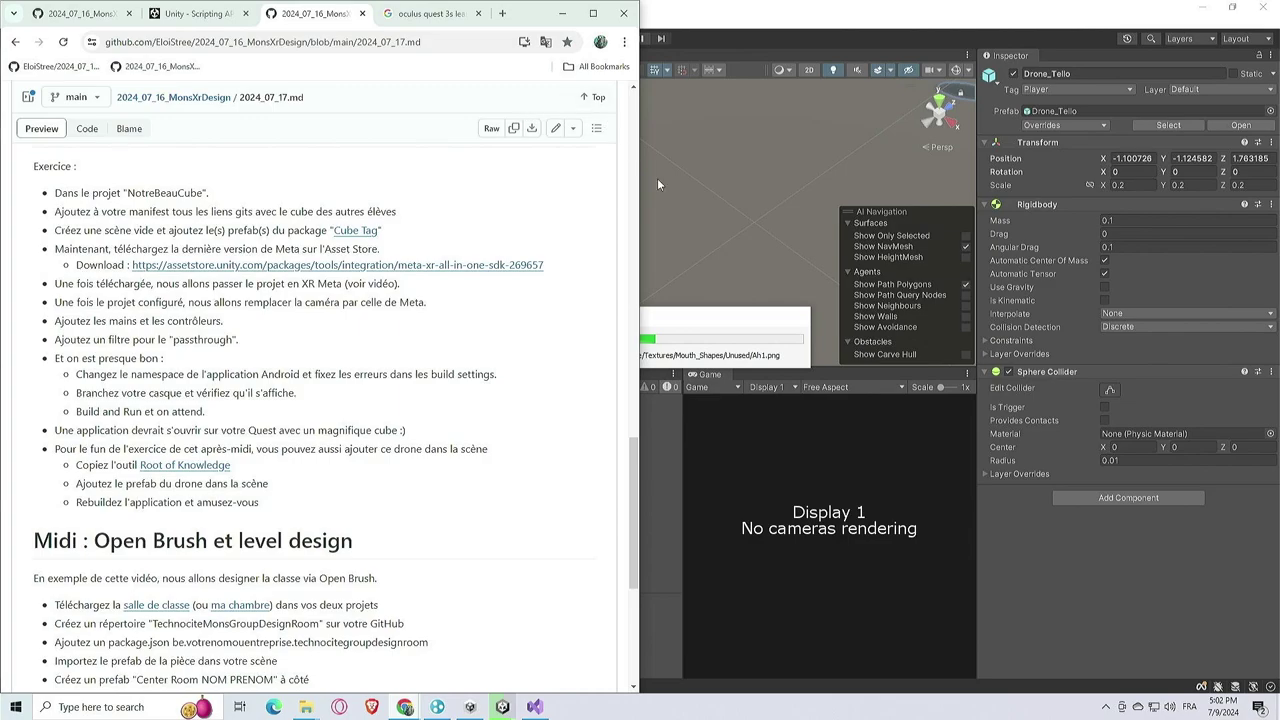
Find GitHub Desktop through the Windows search and launch it
left_click(715, 330)
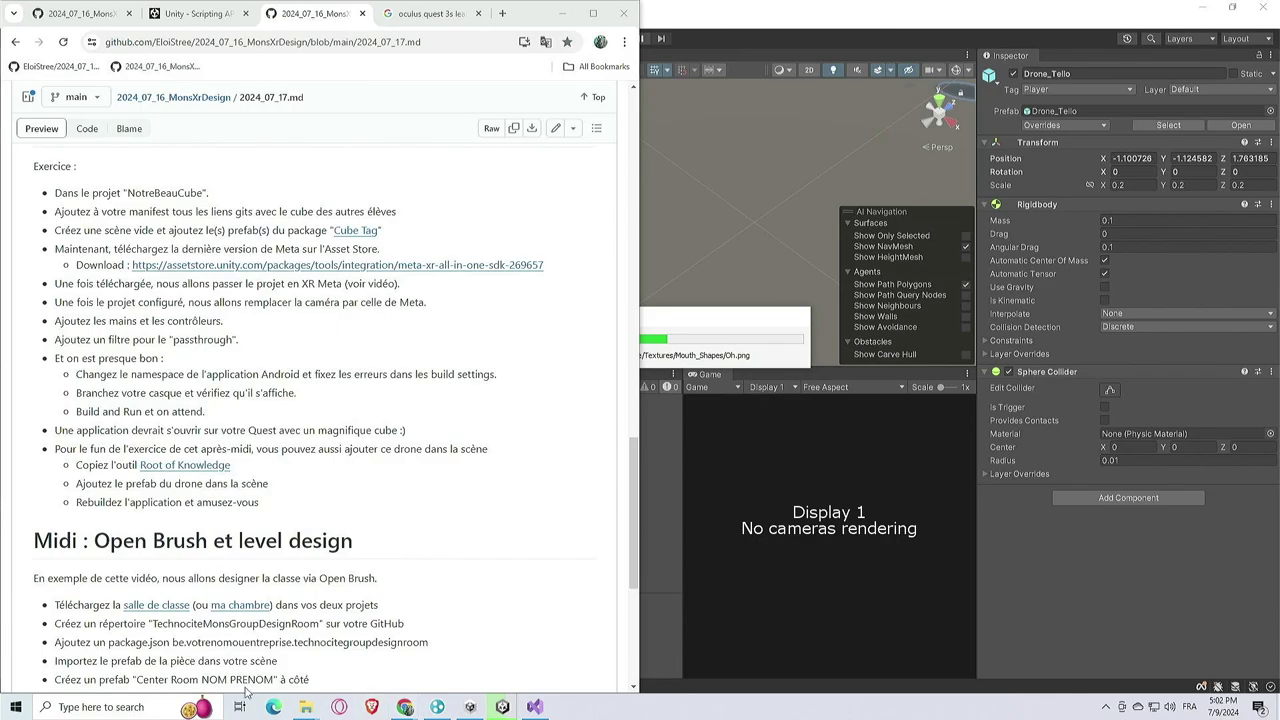
left_click(59, 703)
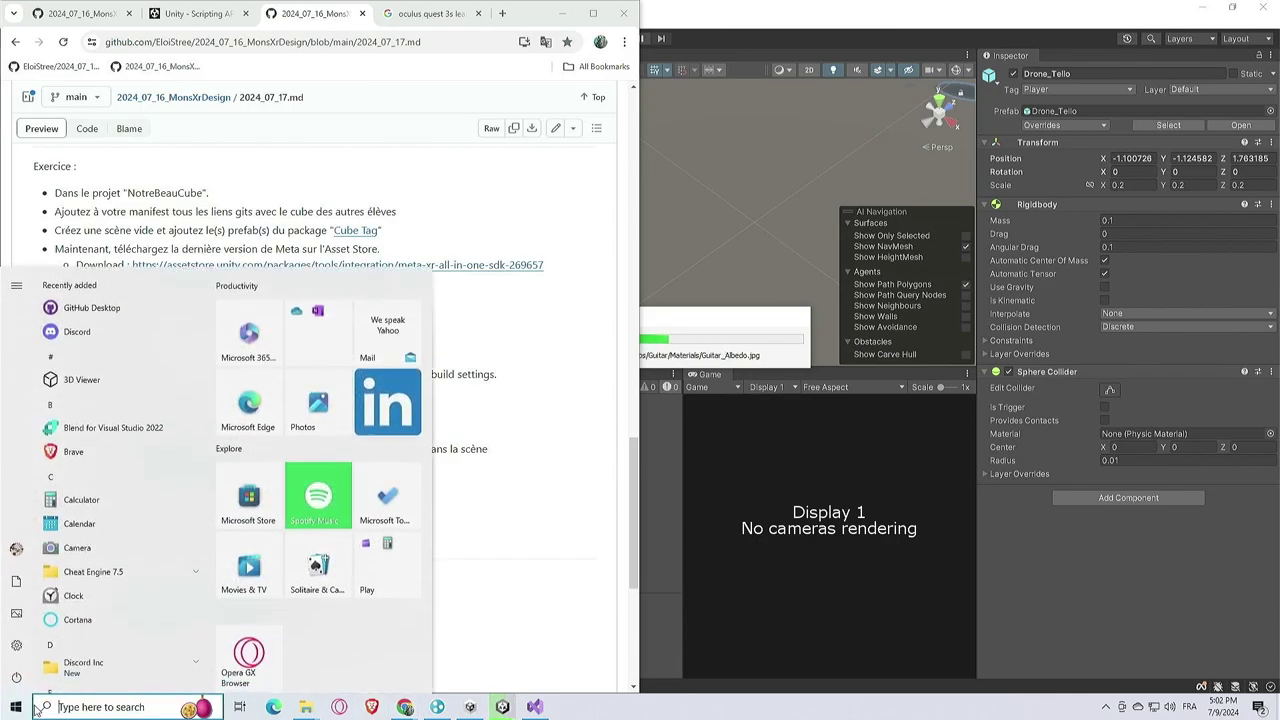
type("gth")
key("BackSpace")
key("BackSpace")
type("ithu")
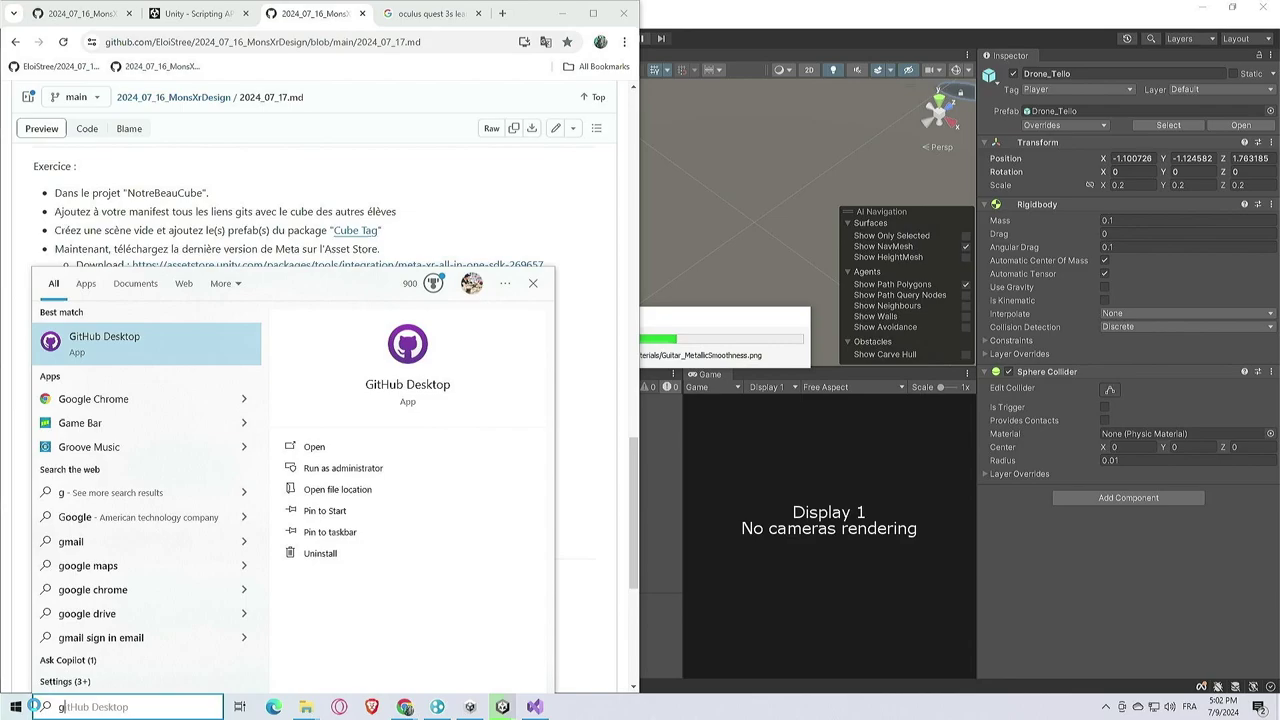
type("b")
key("Return")
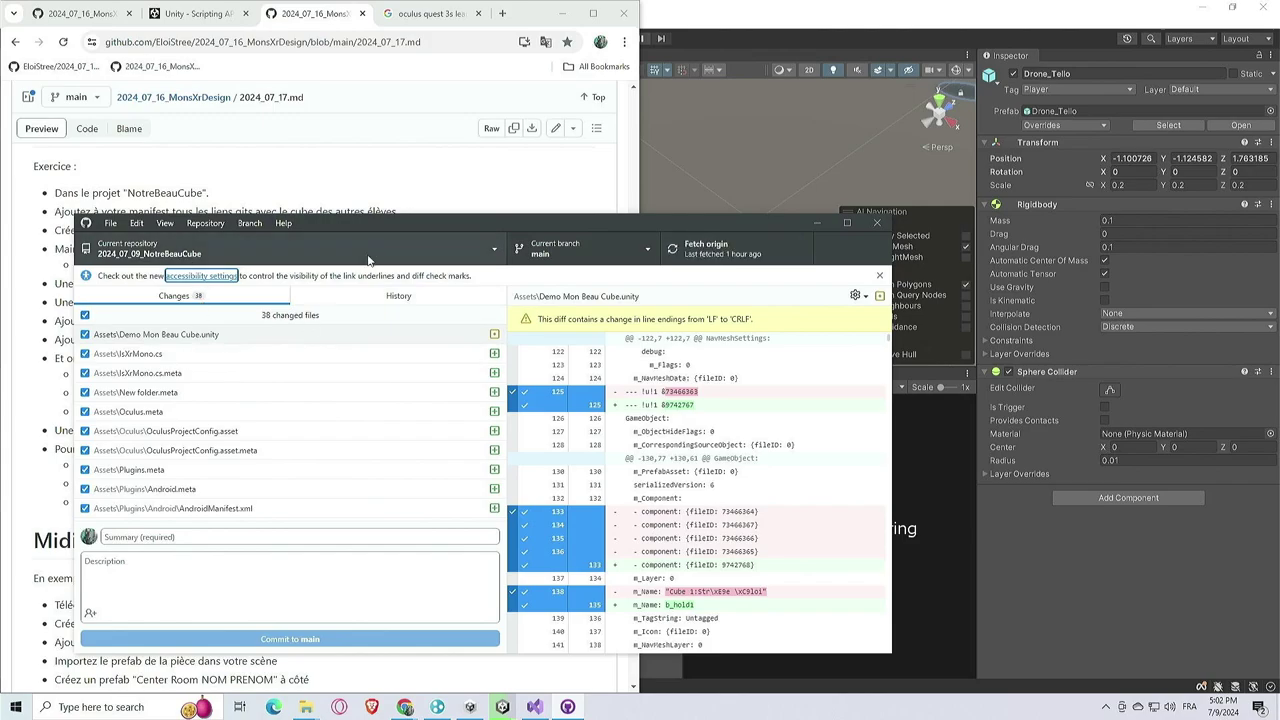
Commit all changed files of 2024_07_09_NotreBeauCube to main with the summary "Add of meta library"
mouse_move(384, 221)
left_mouse_down()
mouse_move(360, 443)
mouse_move(406, 422)
mouse_move(388, 390)
mouse_move(377, 404)
mouse_move(401, 270)
mouse_move(384, 240)
left_mouse_up()
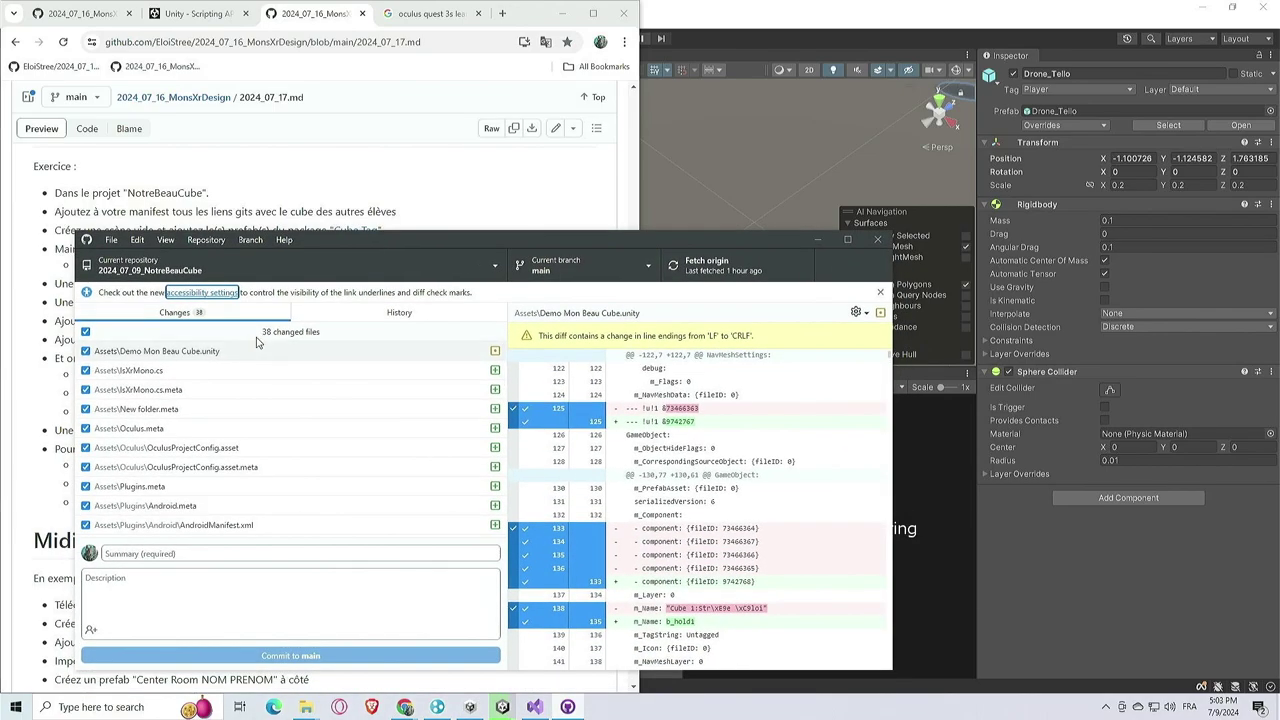
left_click(301, 556)
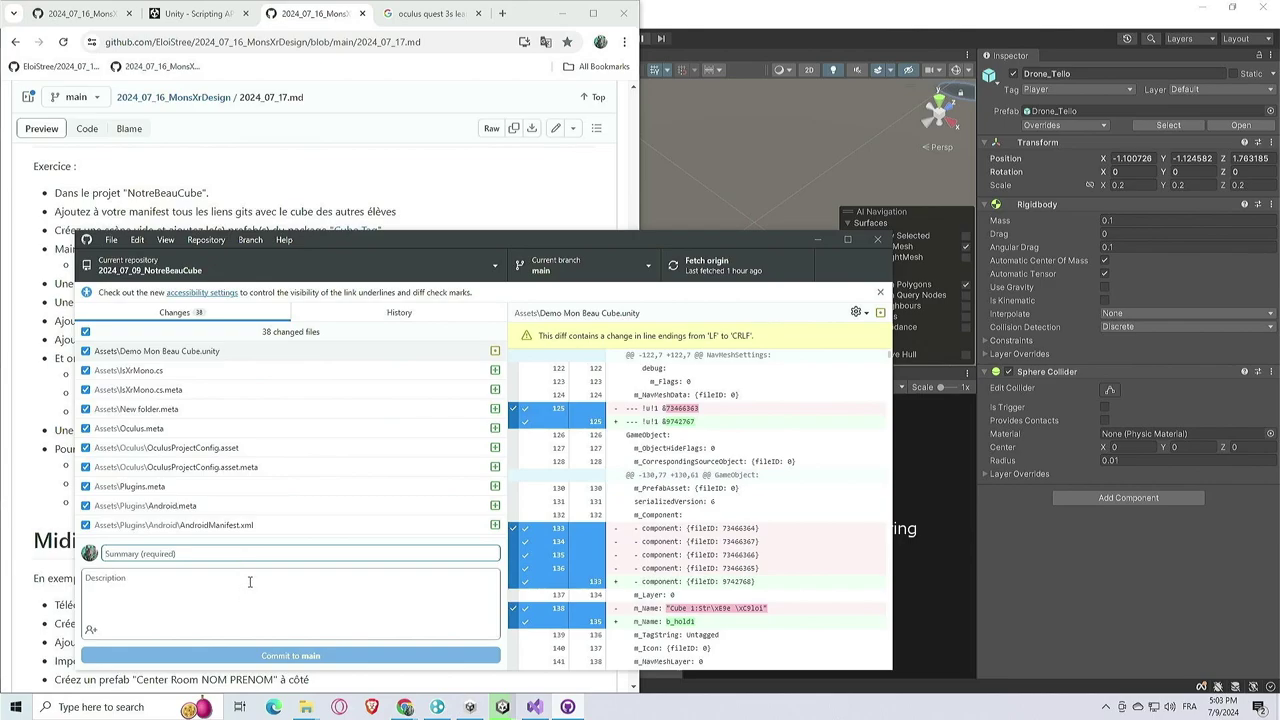
type("Add of meta library")
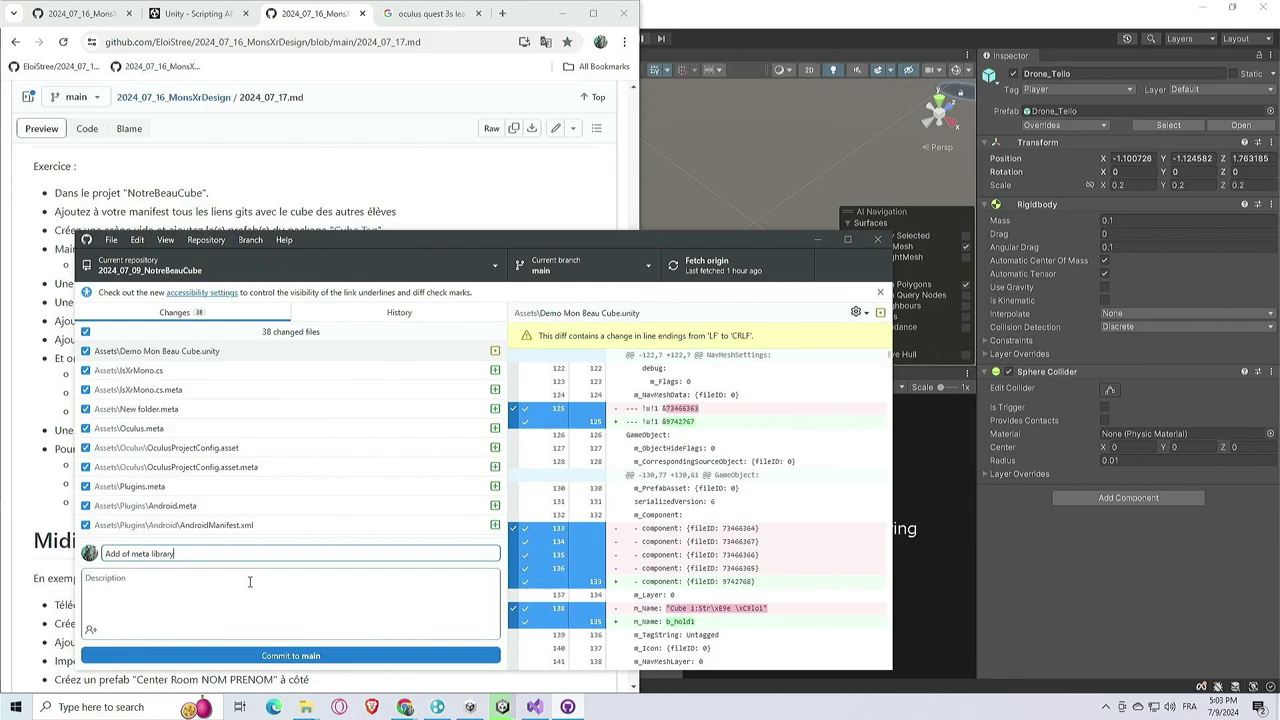
left_click(289, 656)
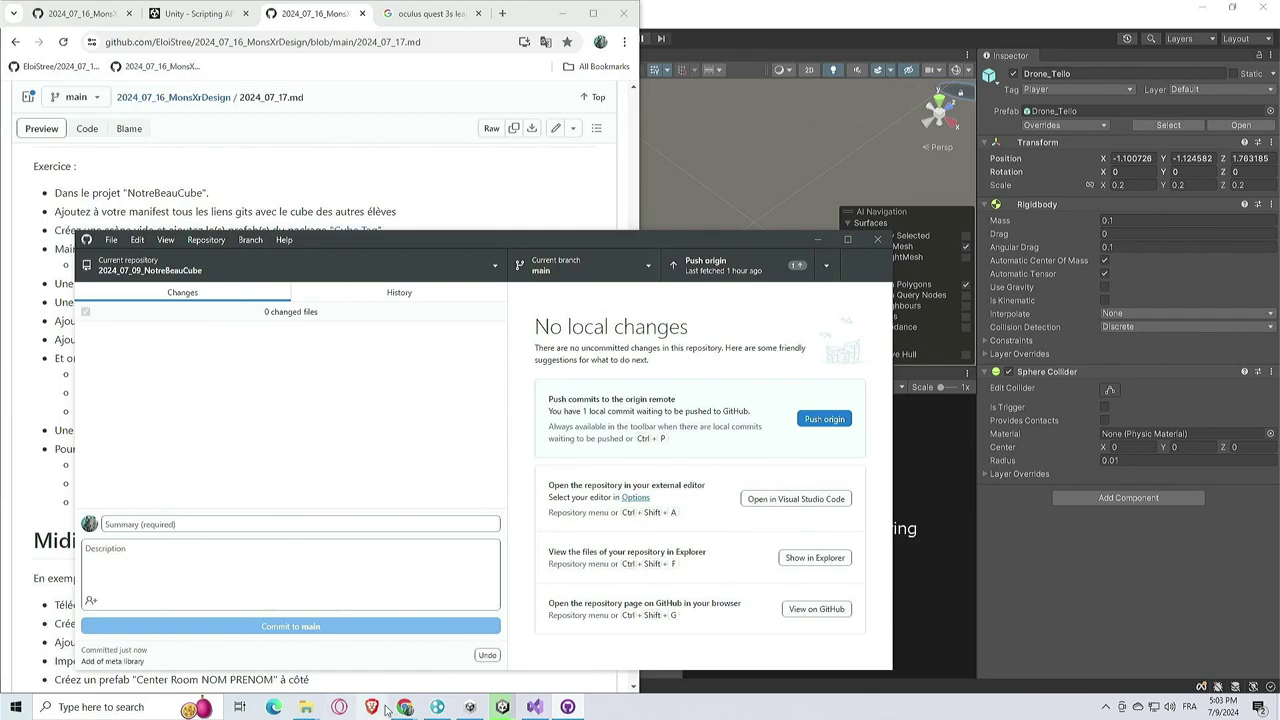
mouse_move(405, 707)
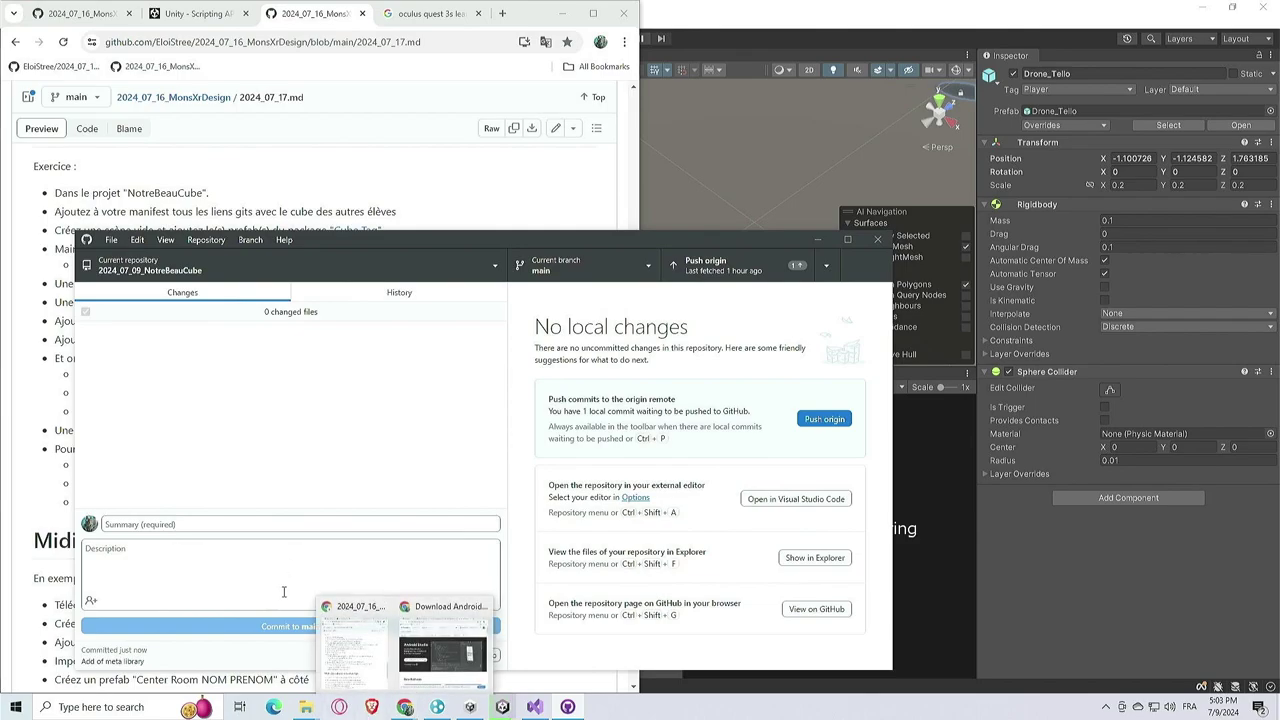
left_click(372, 707)
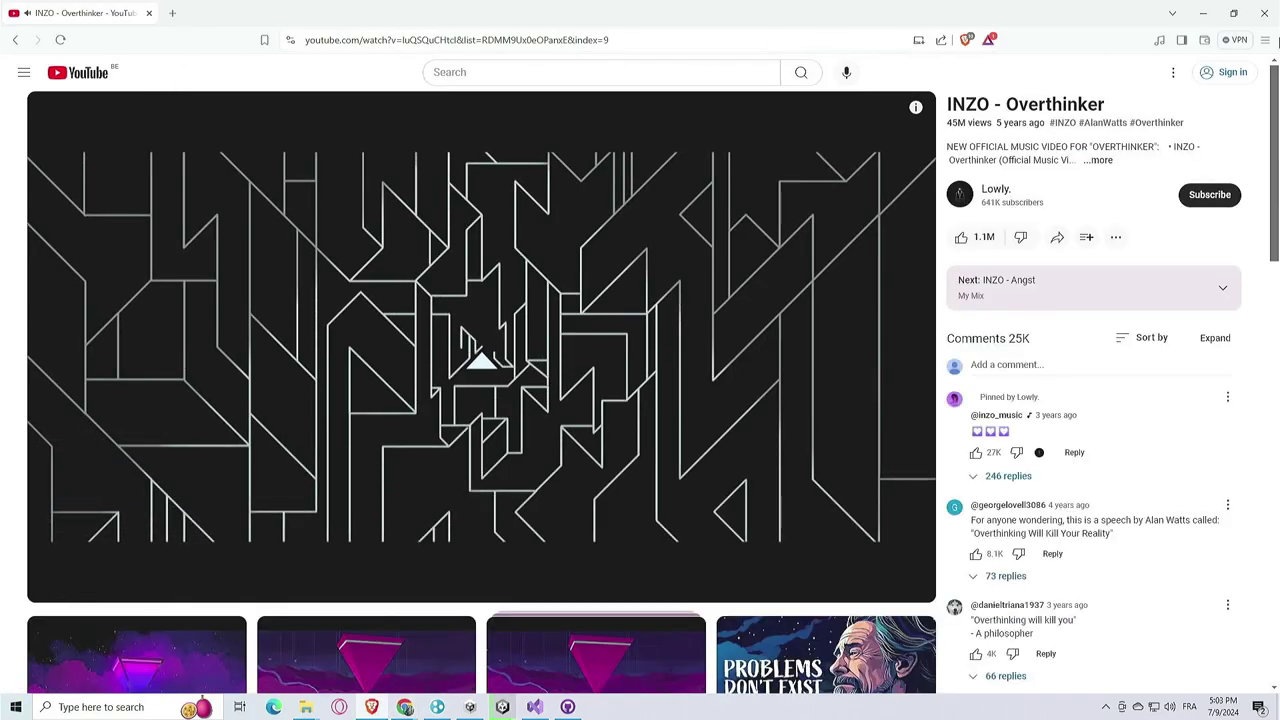
key("alt+Tab")
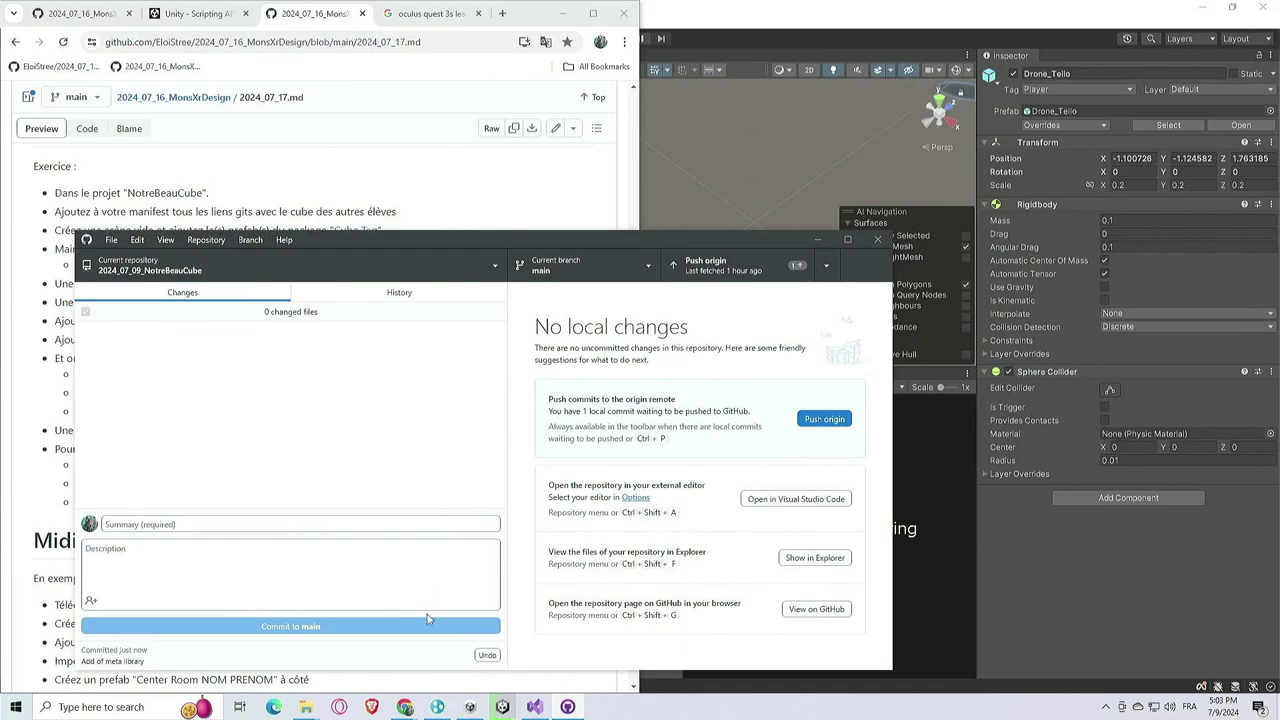
Switch to the Chrome window with the Android Studio page, search Google for "tree dirctory" and look through the results
mouse_move(404, 707)
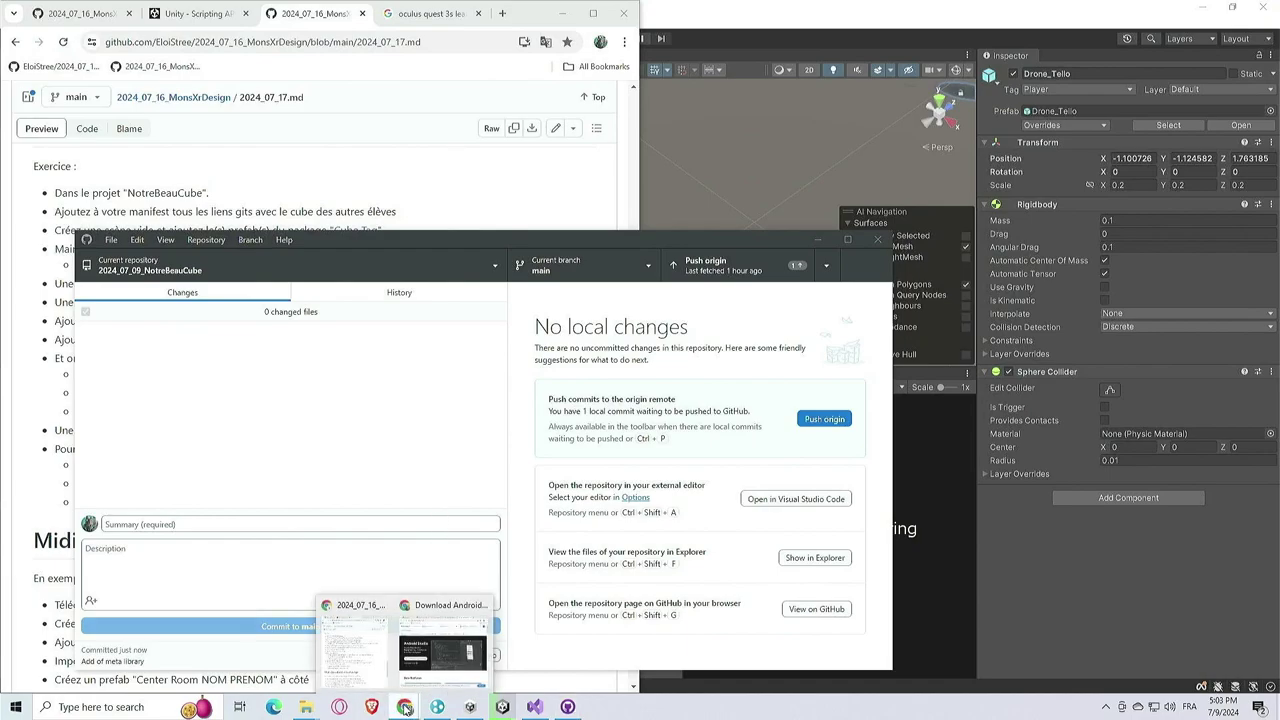
left_click(445, 642)
left_click(877, 51)
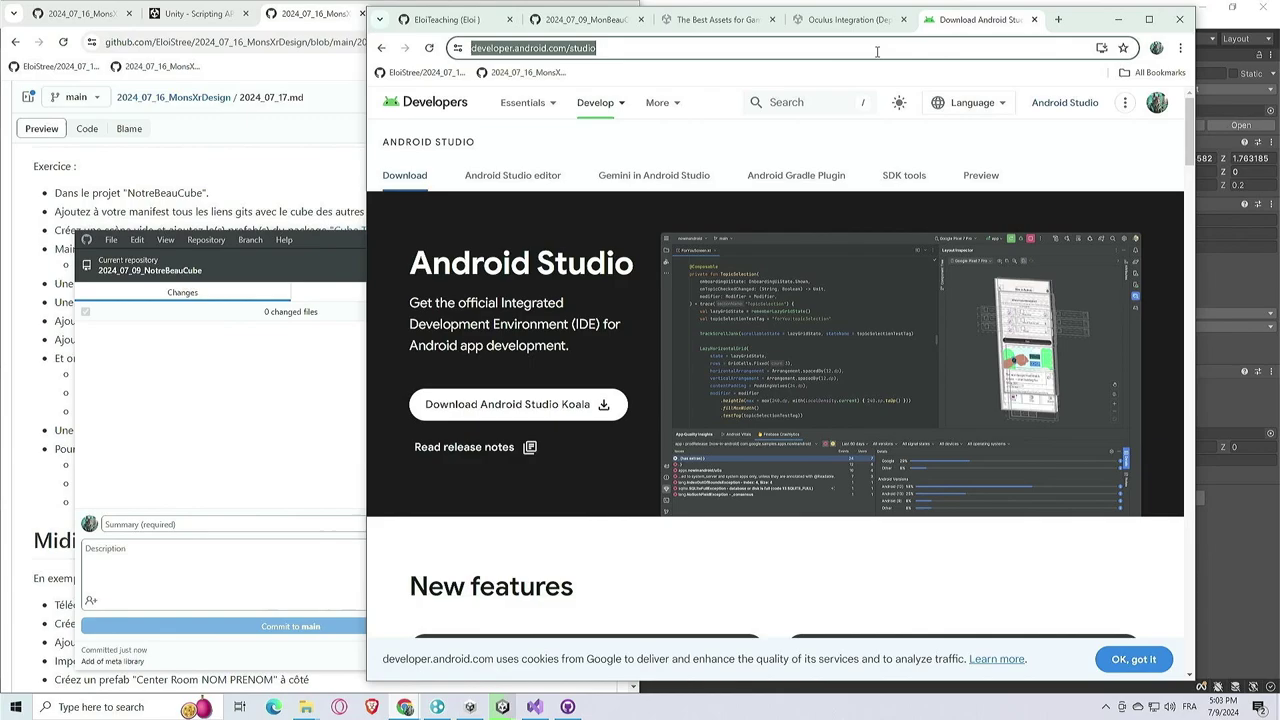
type("t")
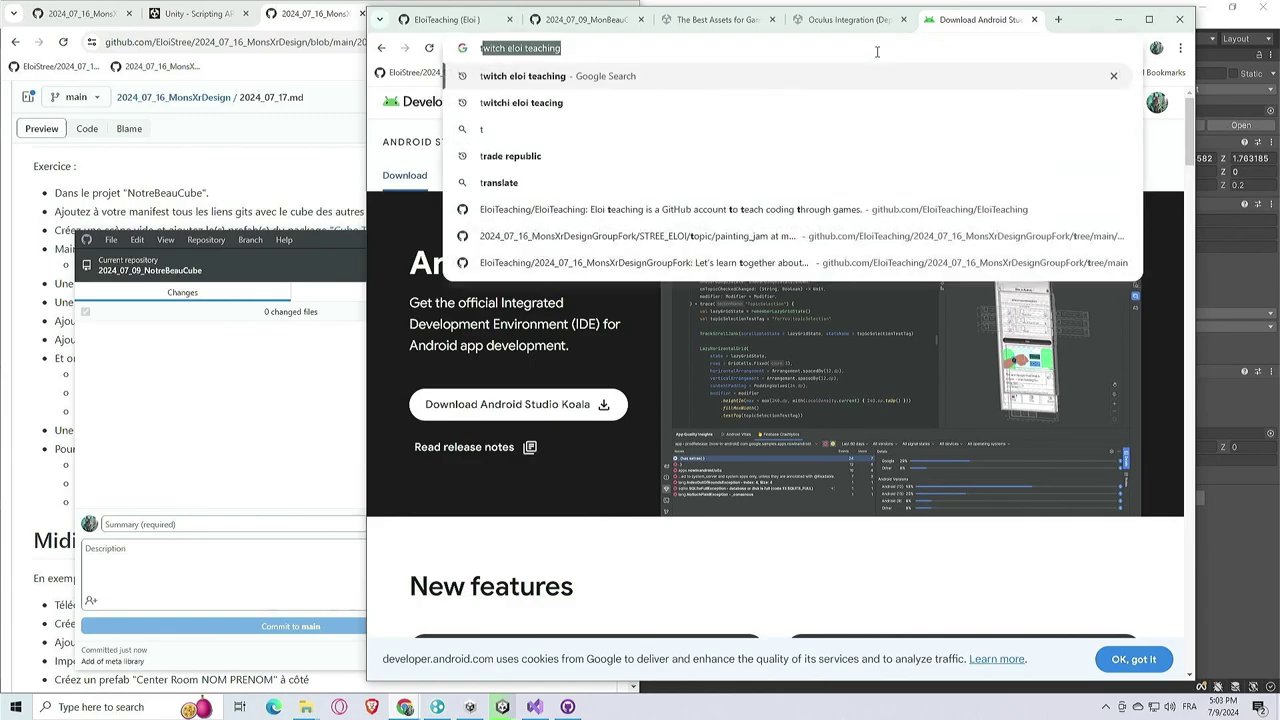
type("ree dirctory")
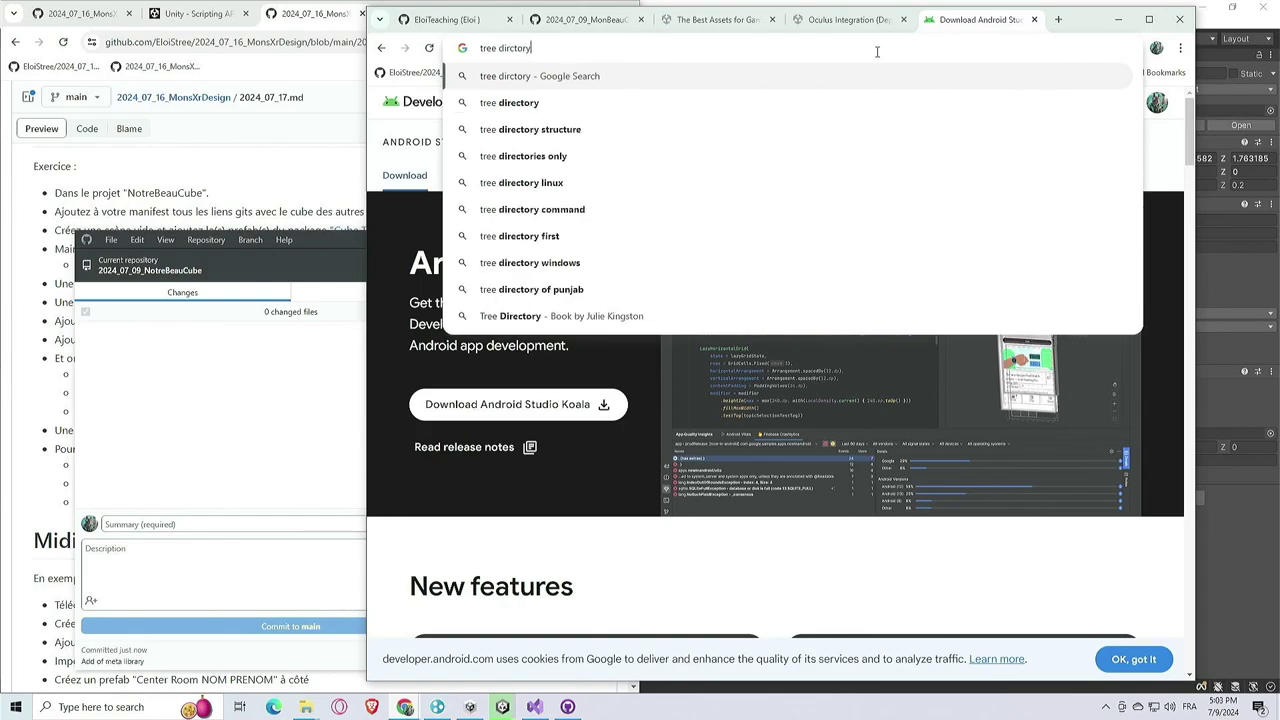
key("Return")
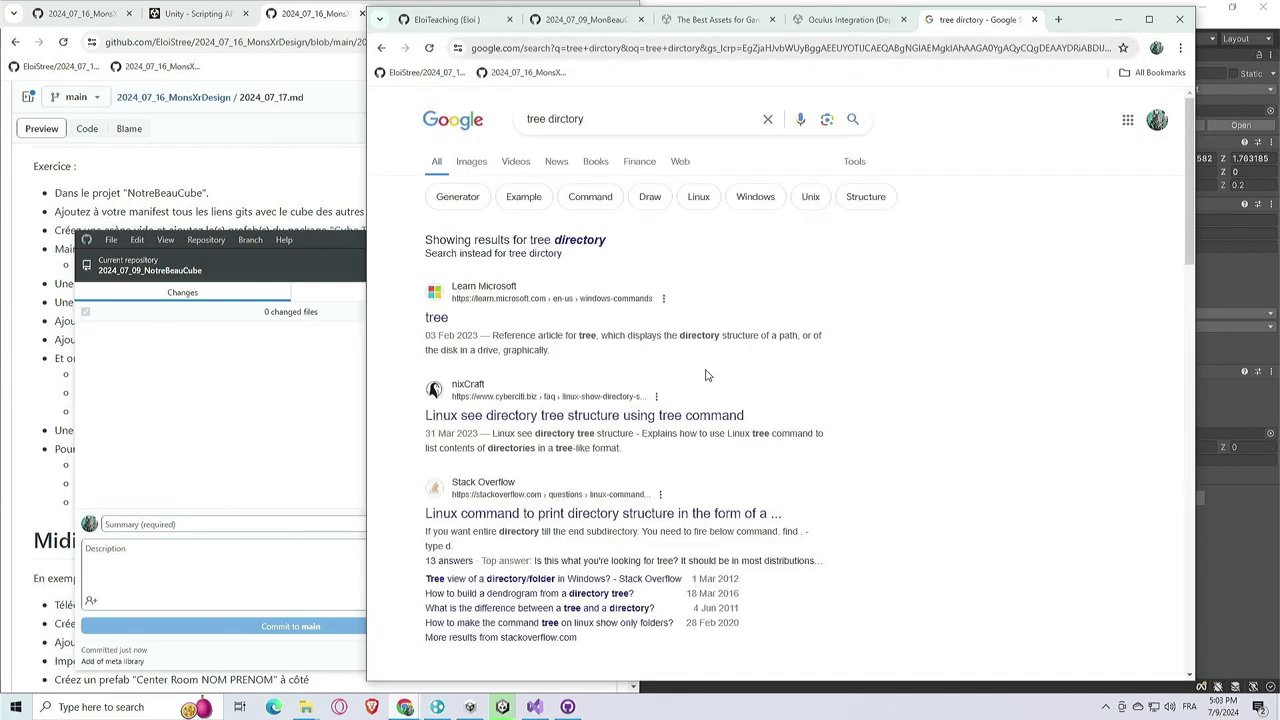
scroll(686, 457, "down", 8)
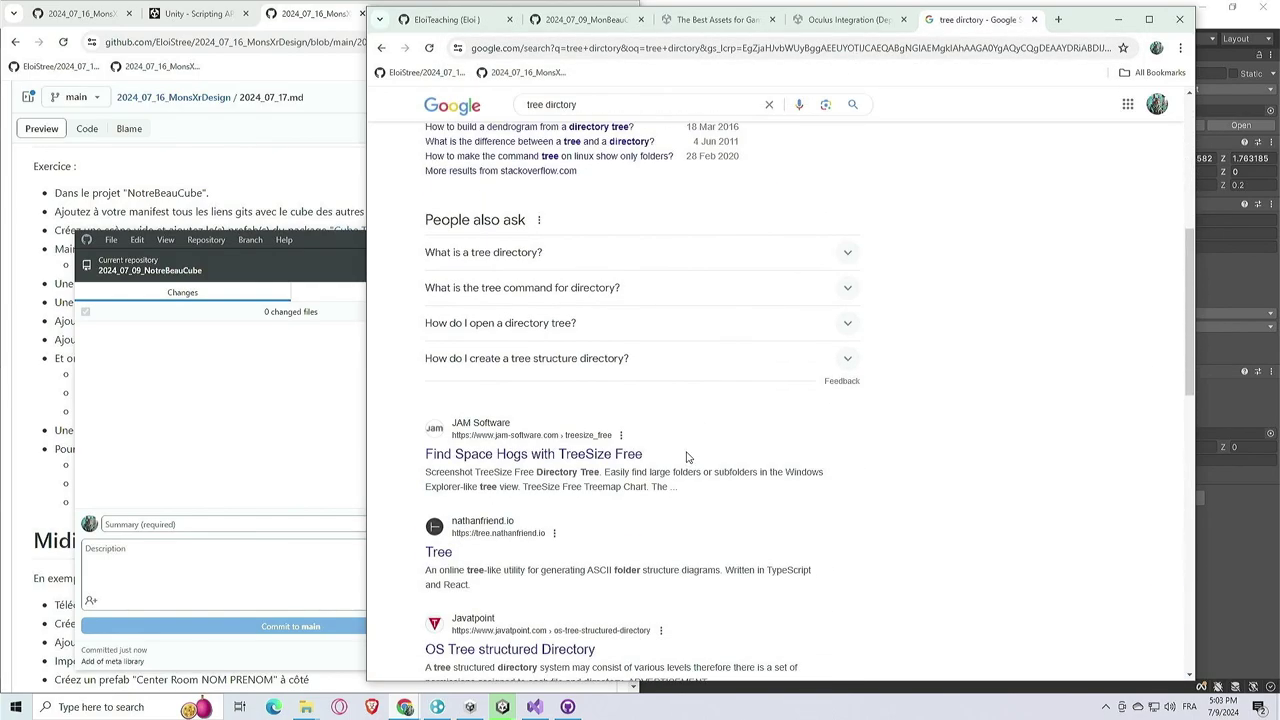
scroll(686, 454, "down", 6)
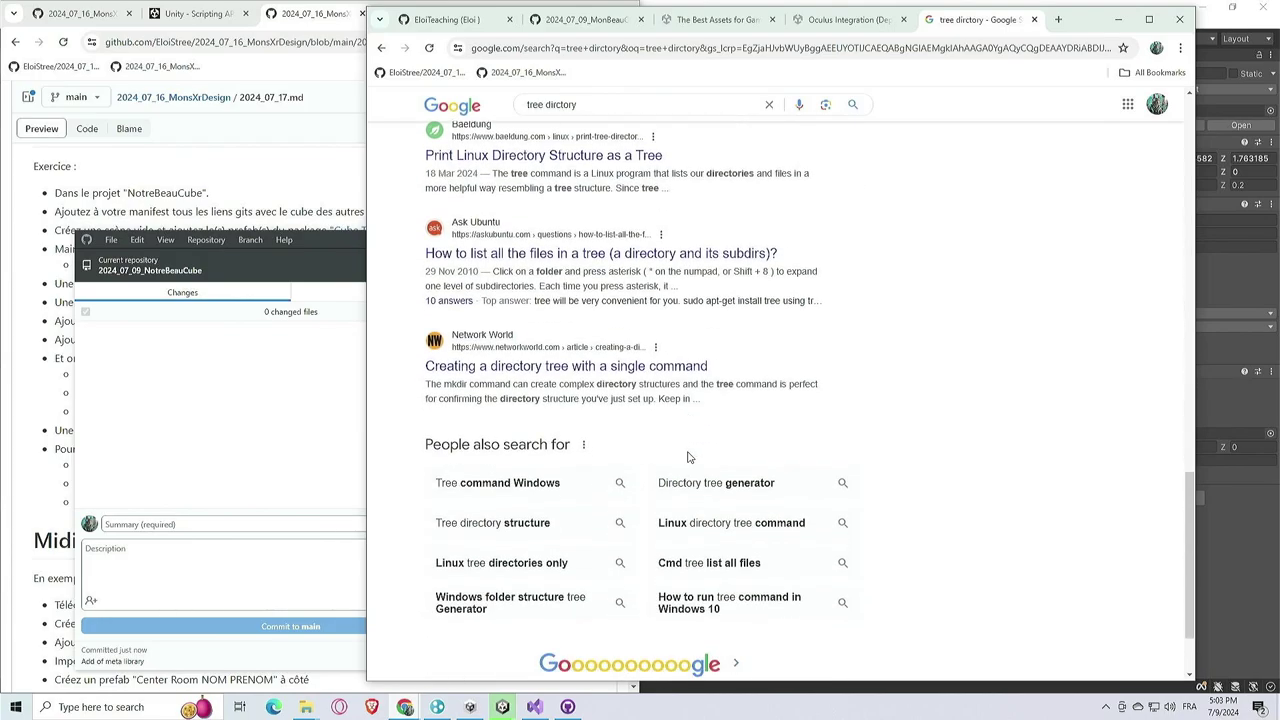
Change the Google search to "treedir" and open the WinDirStat website from the results
scroll(600, 370, "up", 6)
scroll(530, 287, "up", 2)
left_click_drag(579, 104, 543, 104)
type("dir")
key("Return")
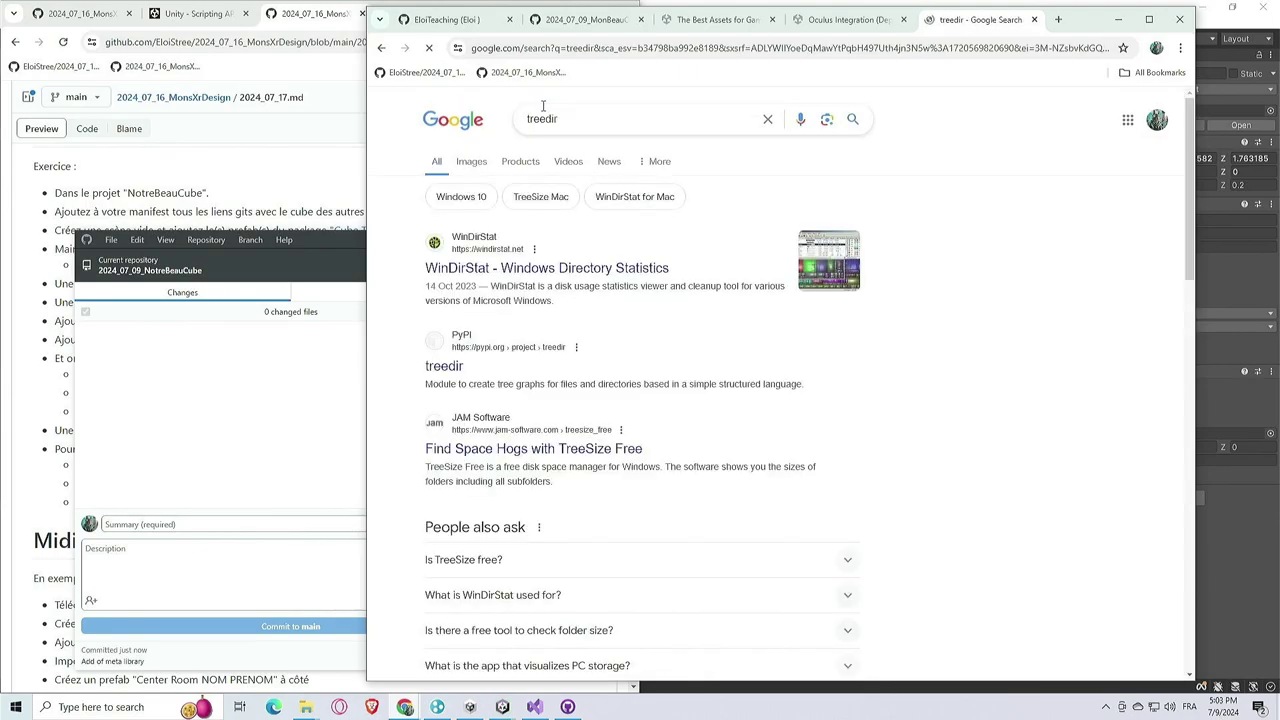
left_click(613, 268)
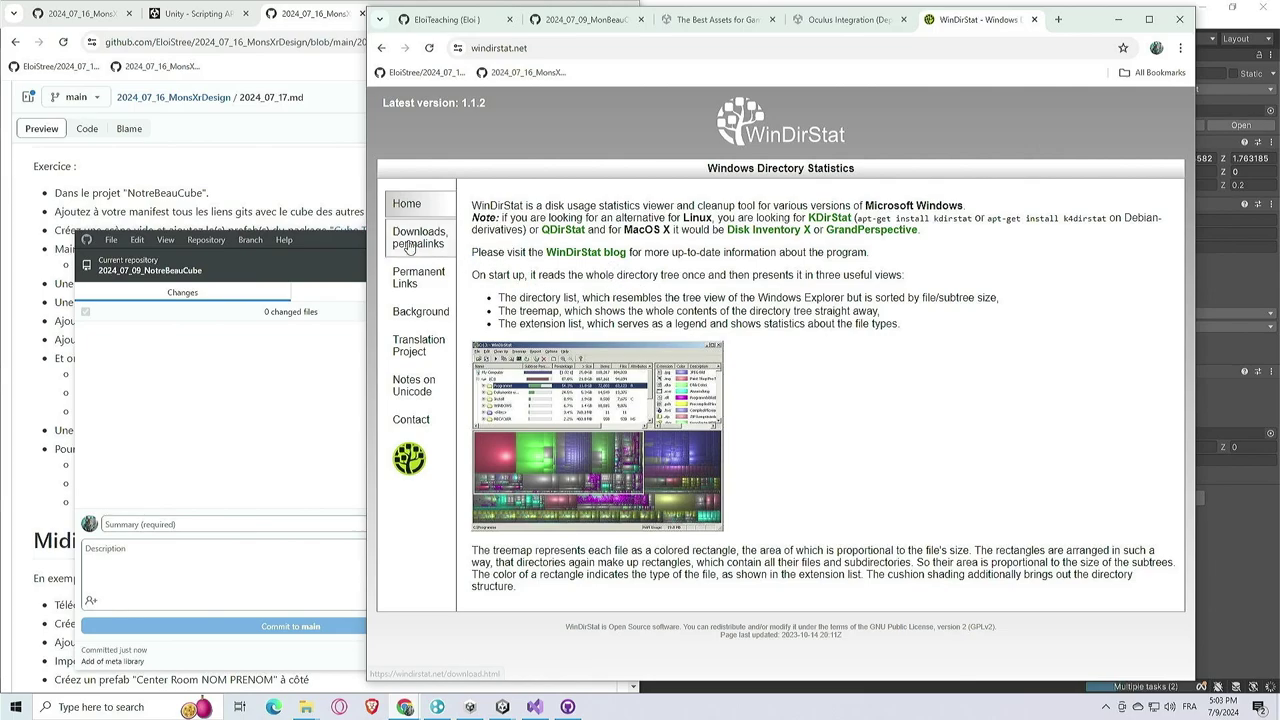
Download the WinDirStat 1.1.2 installer from SourceForge, accepting the site's privacy notice
left_click(417, 244)
left_click(597, 49)
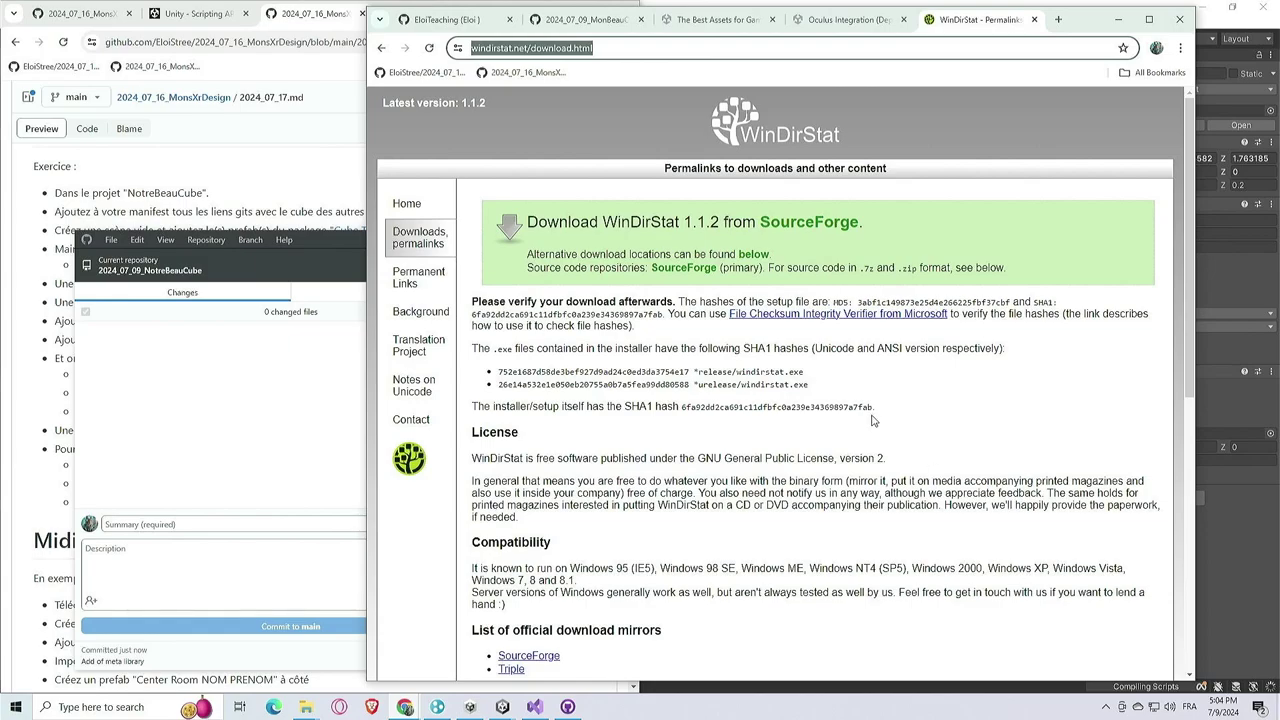
left_click(680, 346)
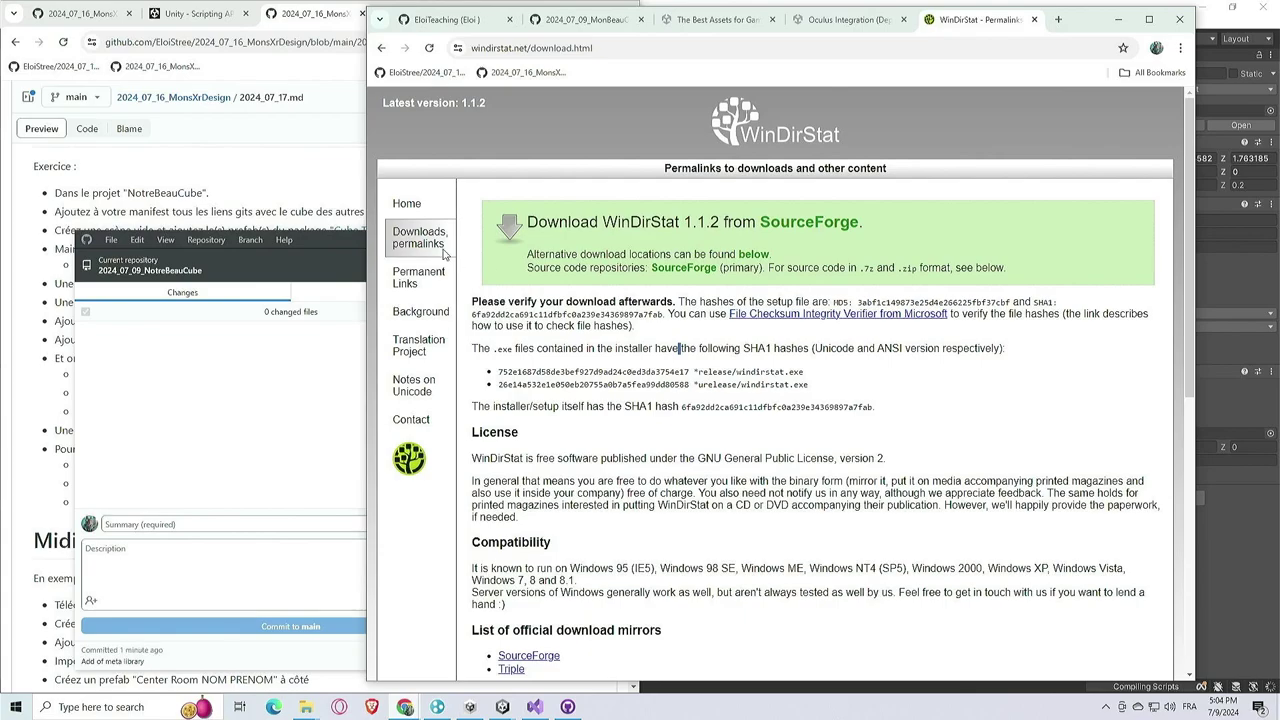
scroll(599, 413, "down", 1)
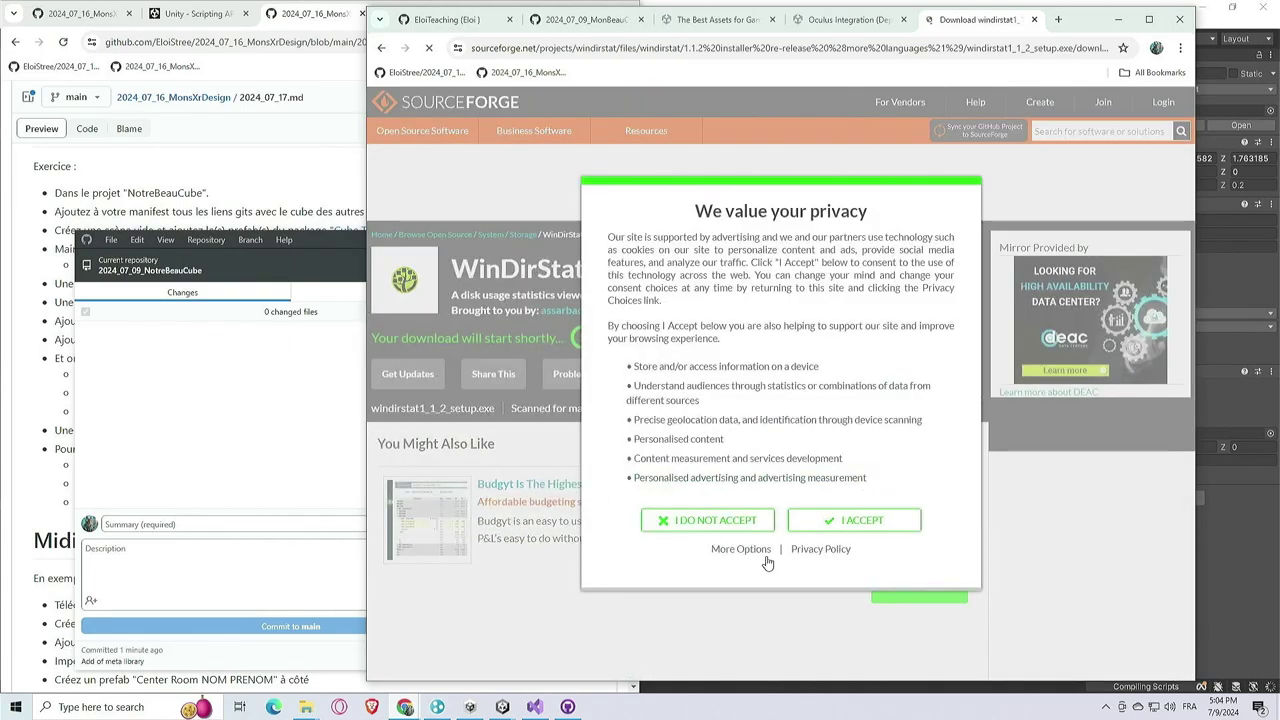
left_click(858, 521)
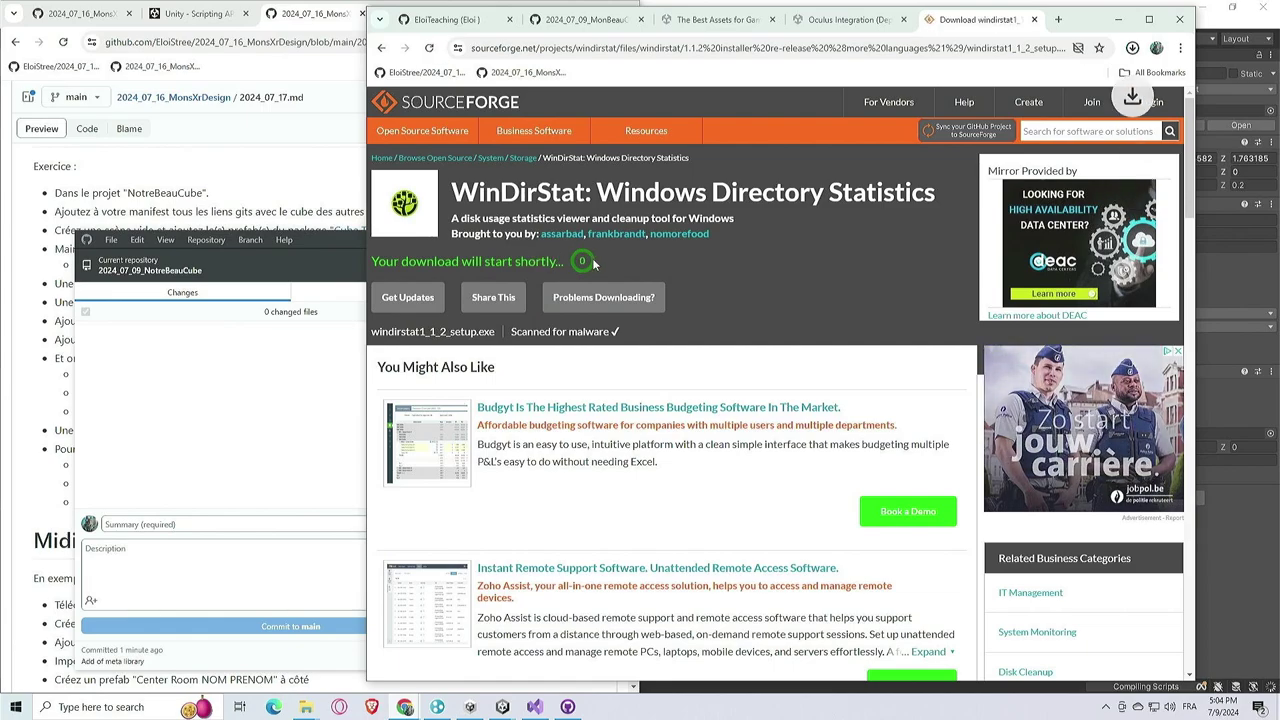
Launch the downloaded windirstat1_1_2_setup.exe and accept its license agreement
left_click(1133, 47)
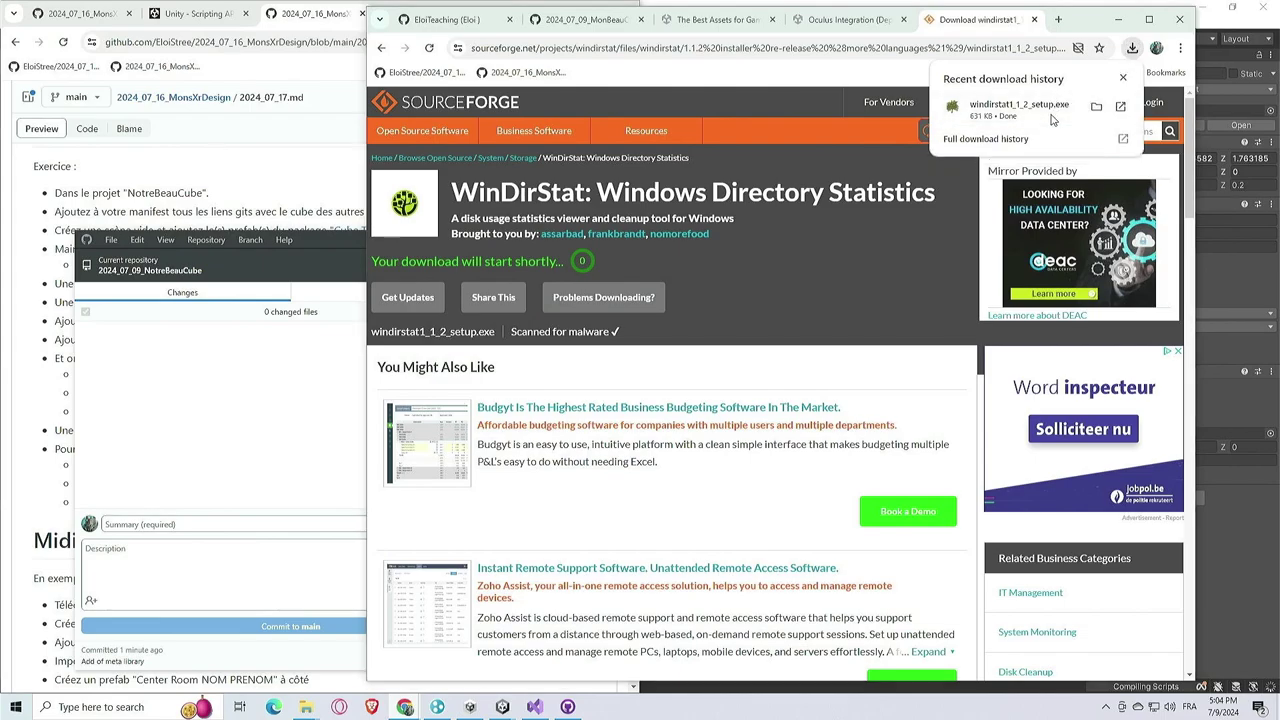
left_click(1052, 119)
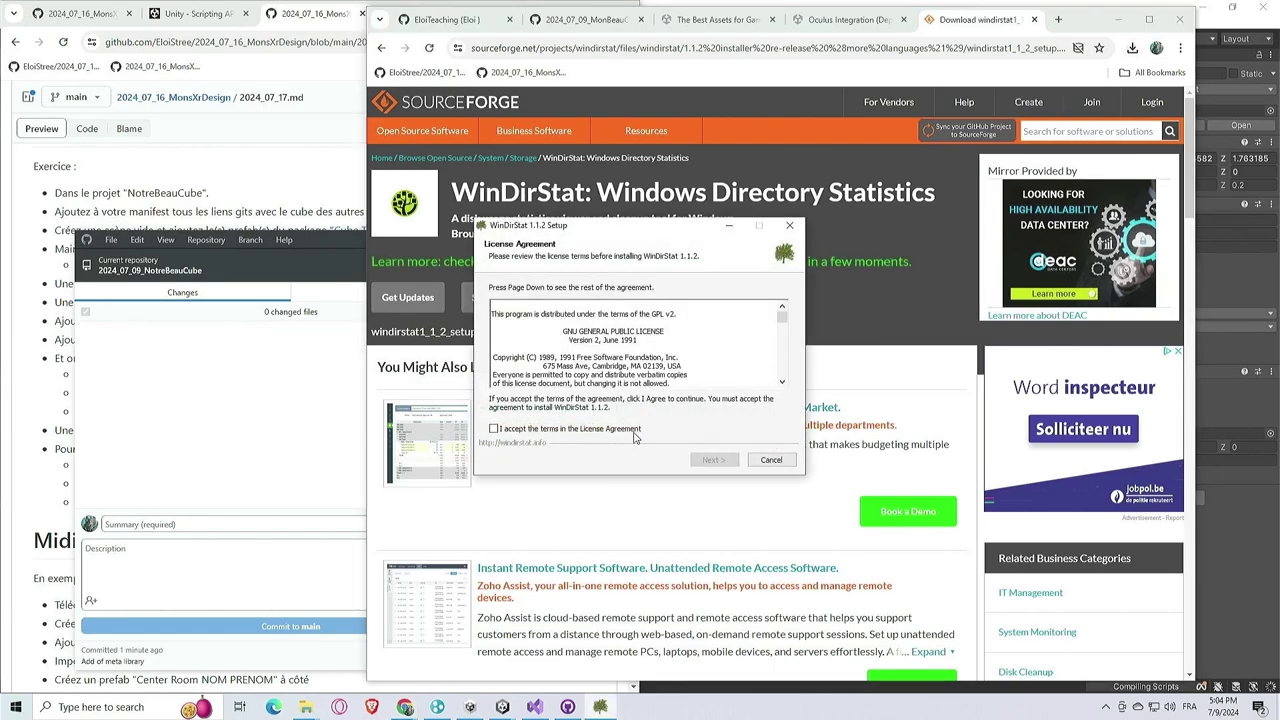
left_click(636, 429)
left_click(715, 462)
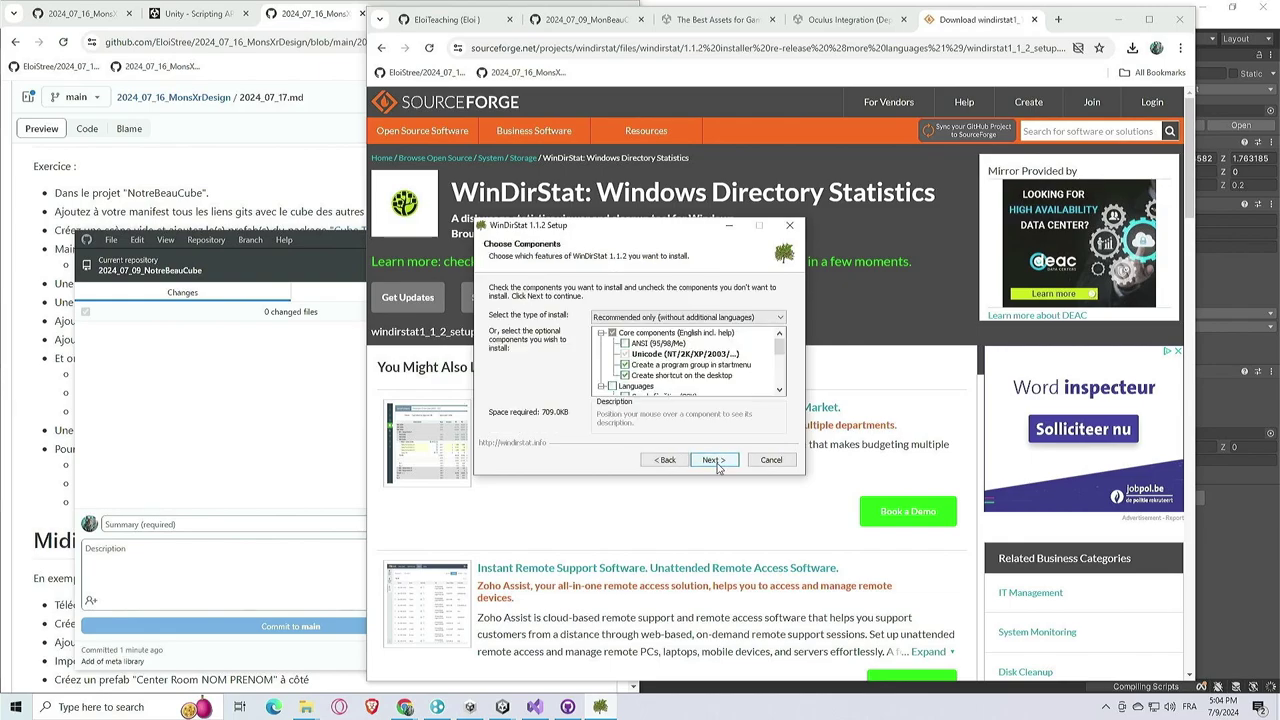
Install WinDirStat with the recommended components in C:\Program Files (x86)\WinDirStat and finish the setup with the program set to run
left_click(714, 462)
left_click(665, 460)
left_click(714, 462)
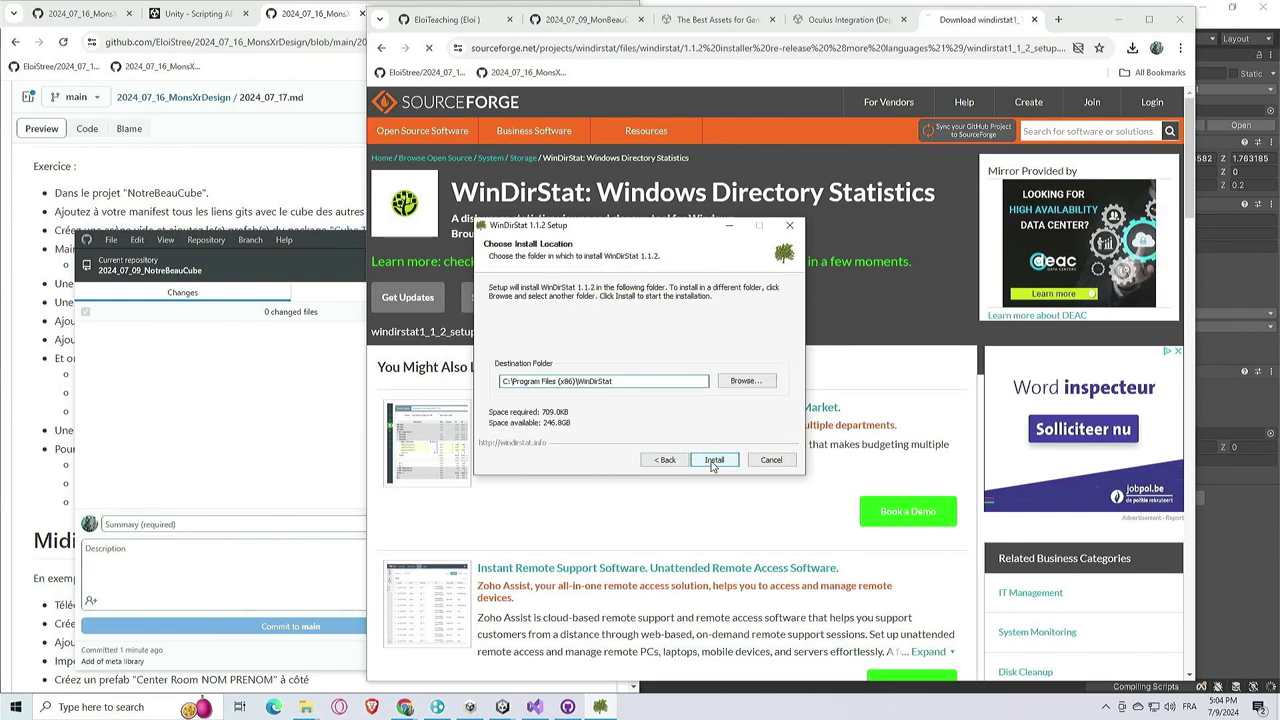
left_click(713, 461)
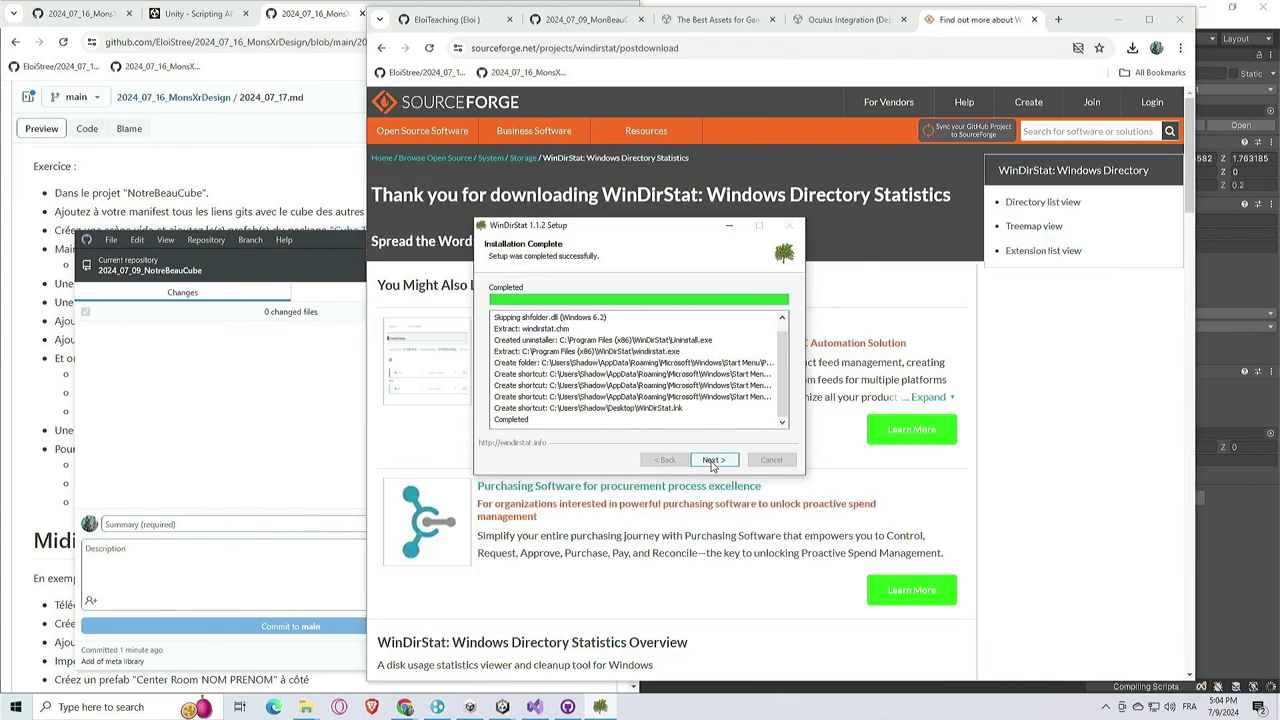
left_click(716, 461)
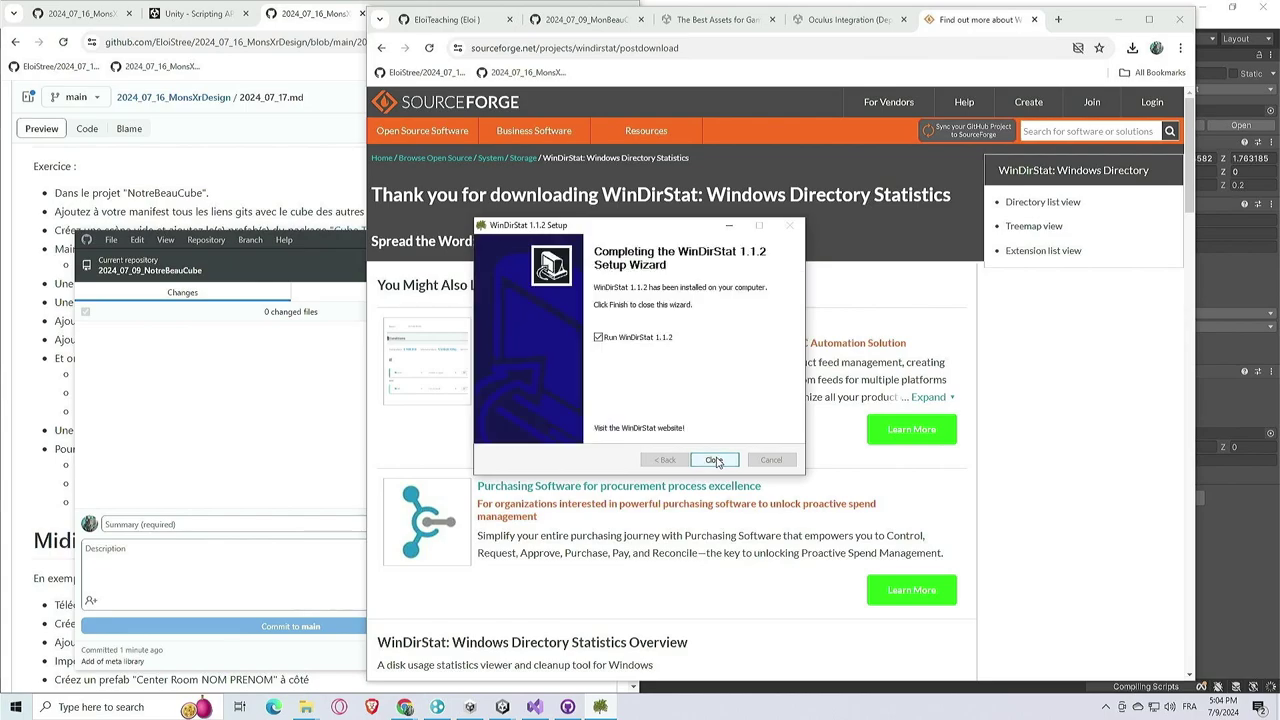
left_click(714, 460)
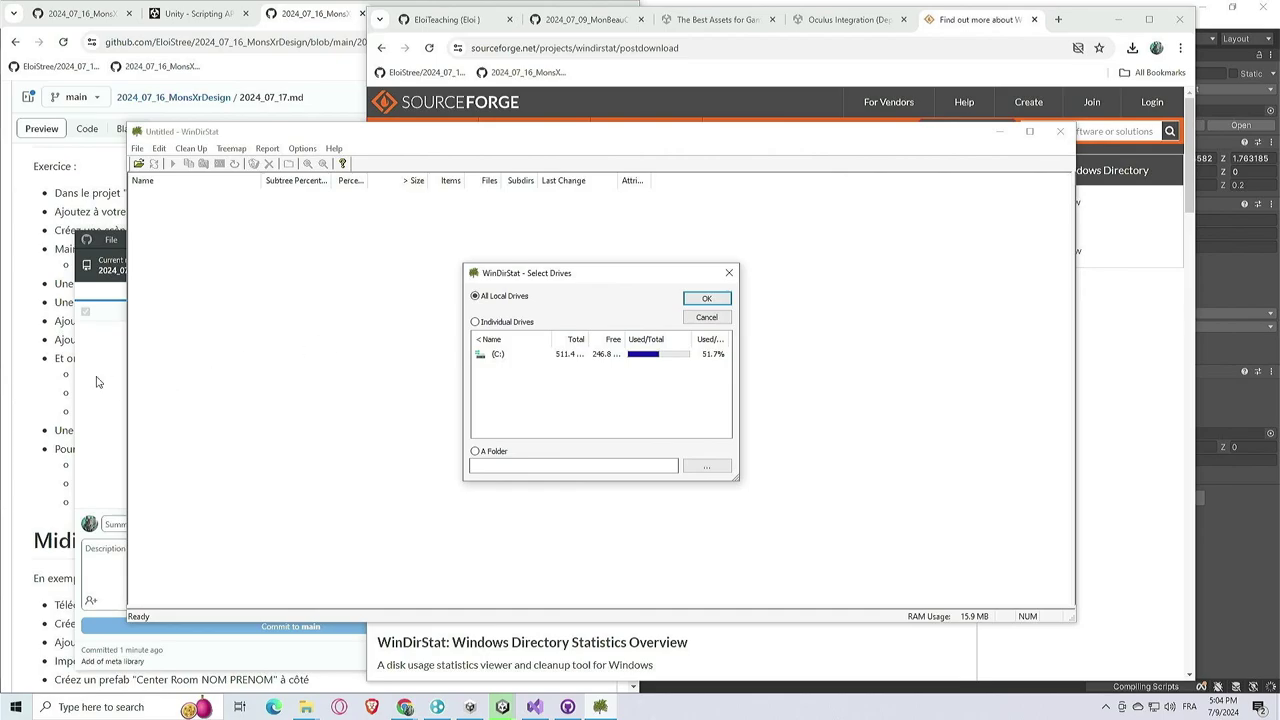
key("alt+Tab")
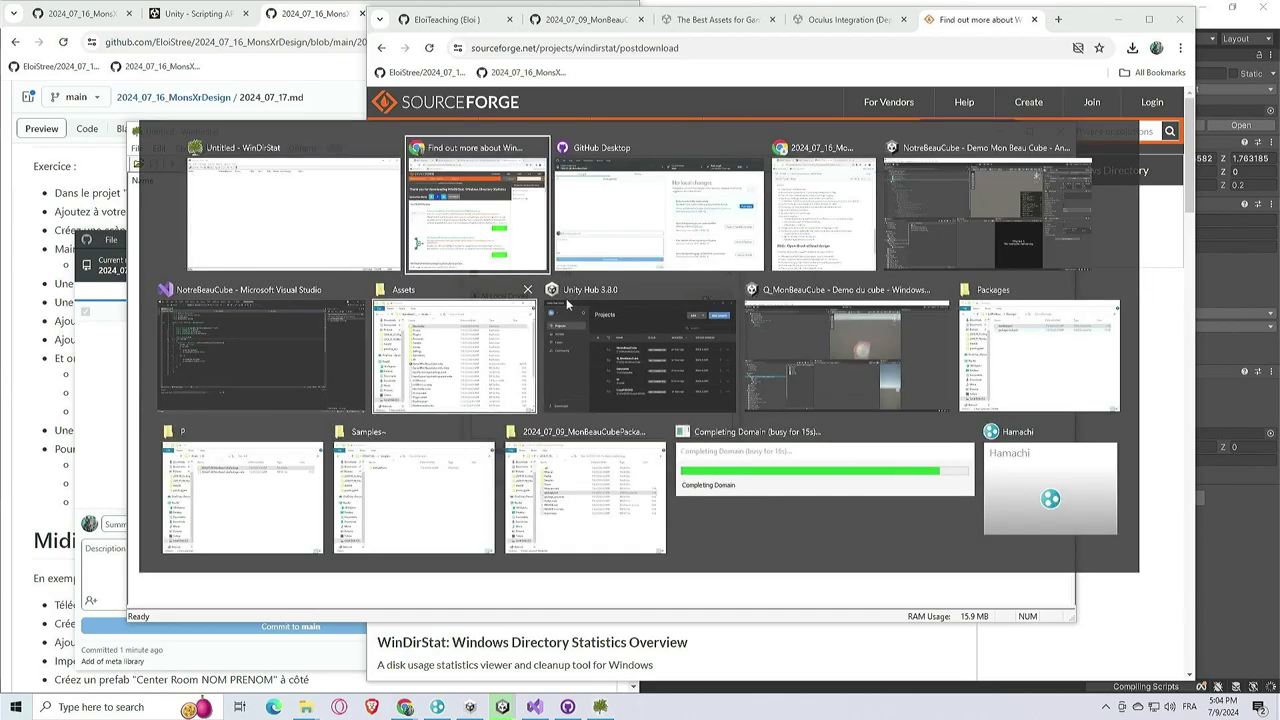
key("alt+Tab")
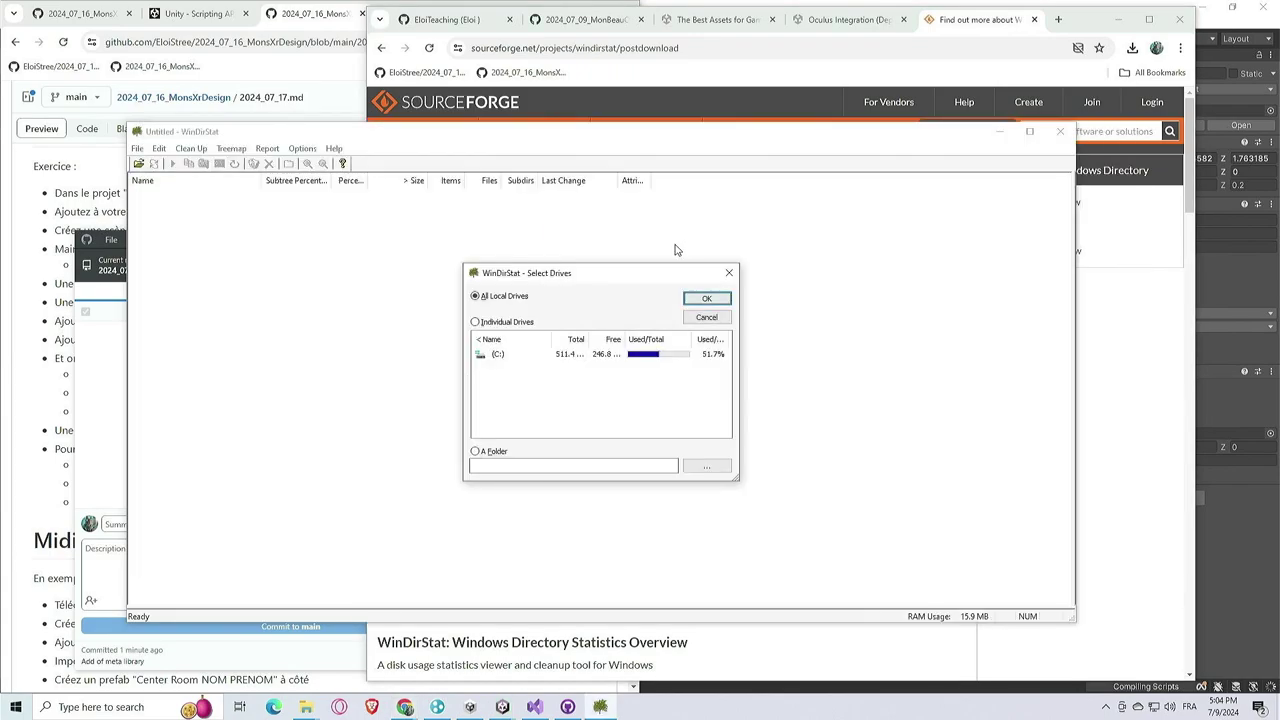
Choose to scan a single folder in WinDirStat and select C:\U\NotreBeauCube as that folder
left_click(495, 451)
left_click(706, 466)
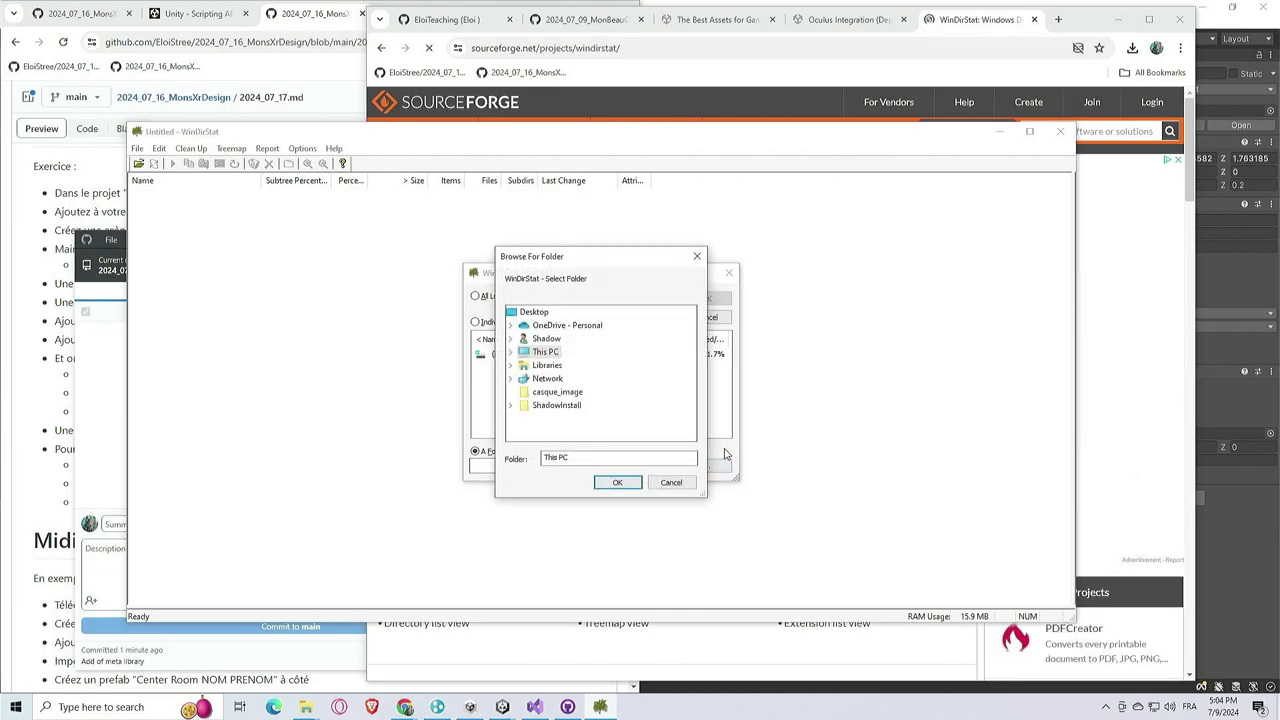
double_click(552, 353)
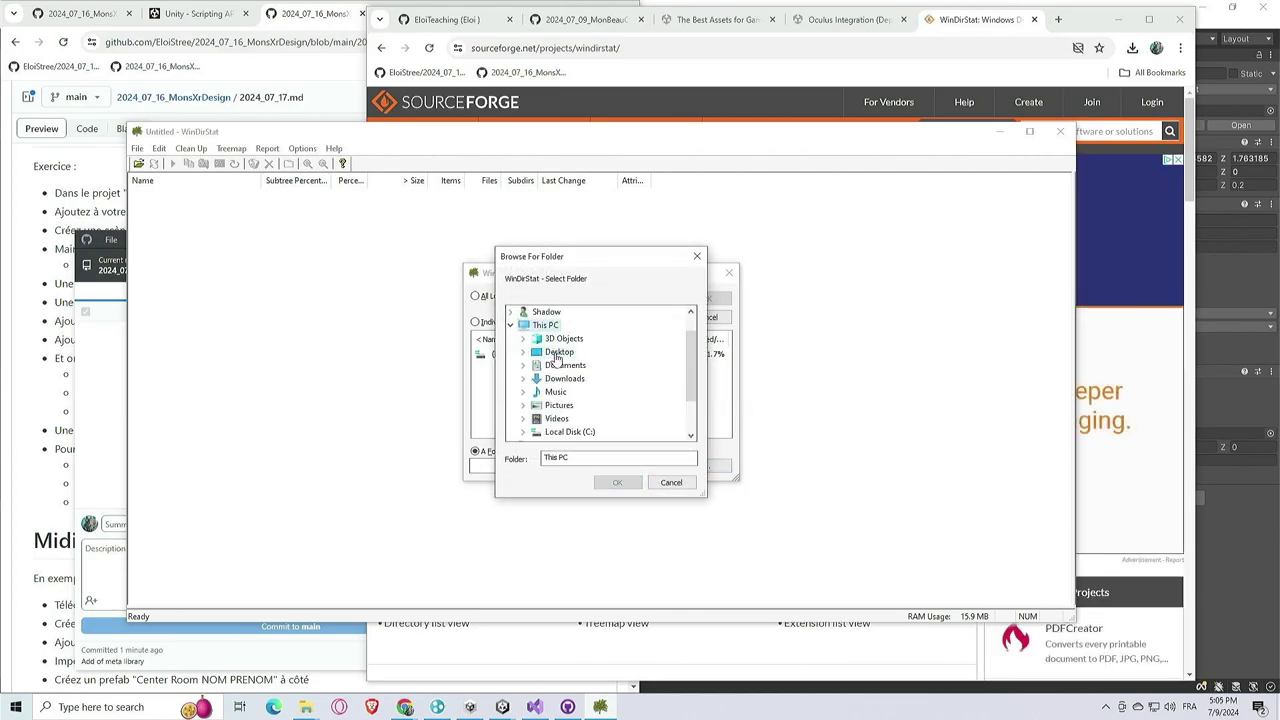
scroll(575, 390, "down", 1)
double_click(578, 384)
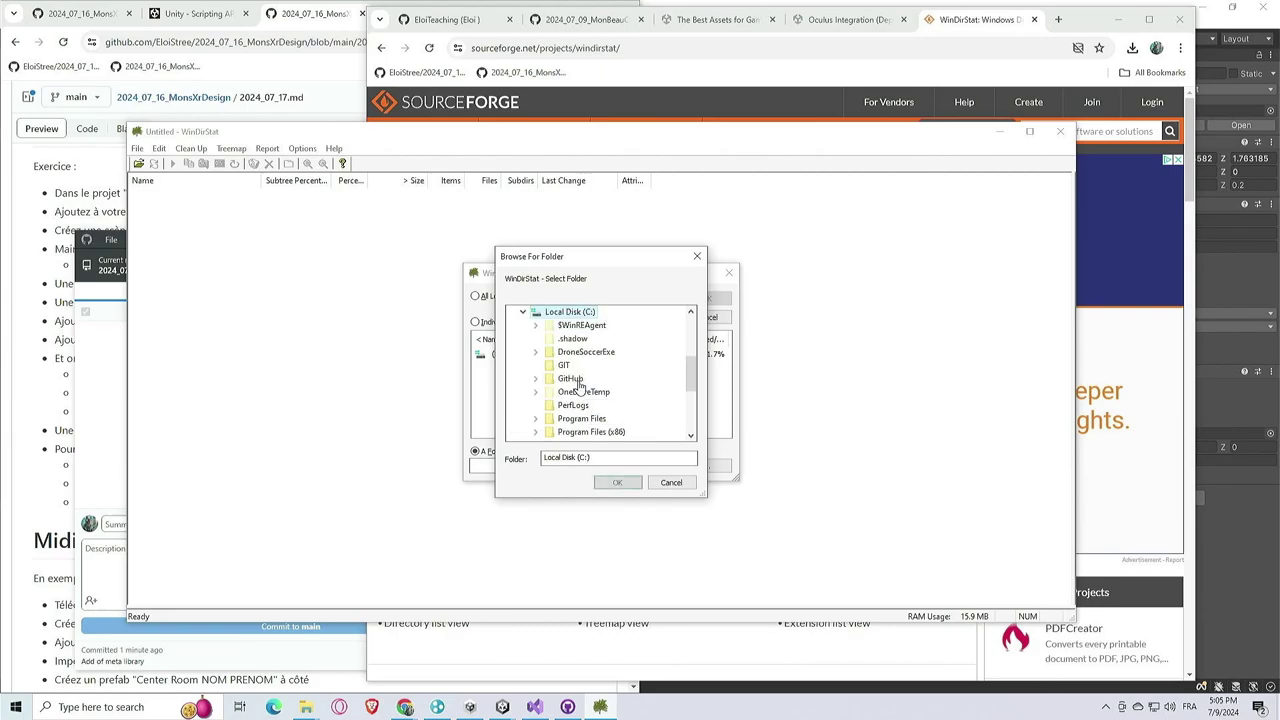
scroll(578, 390, "down", 4)
double_click(562, 352)
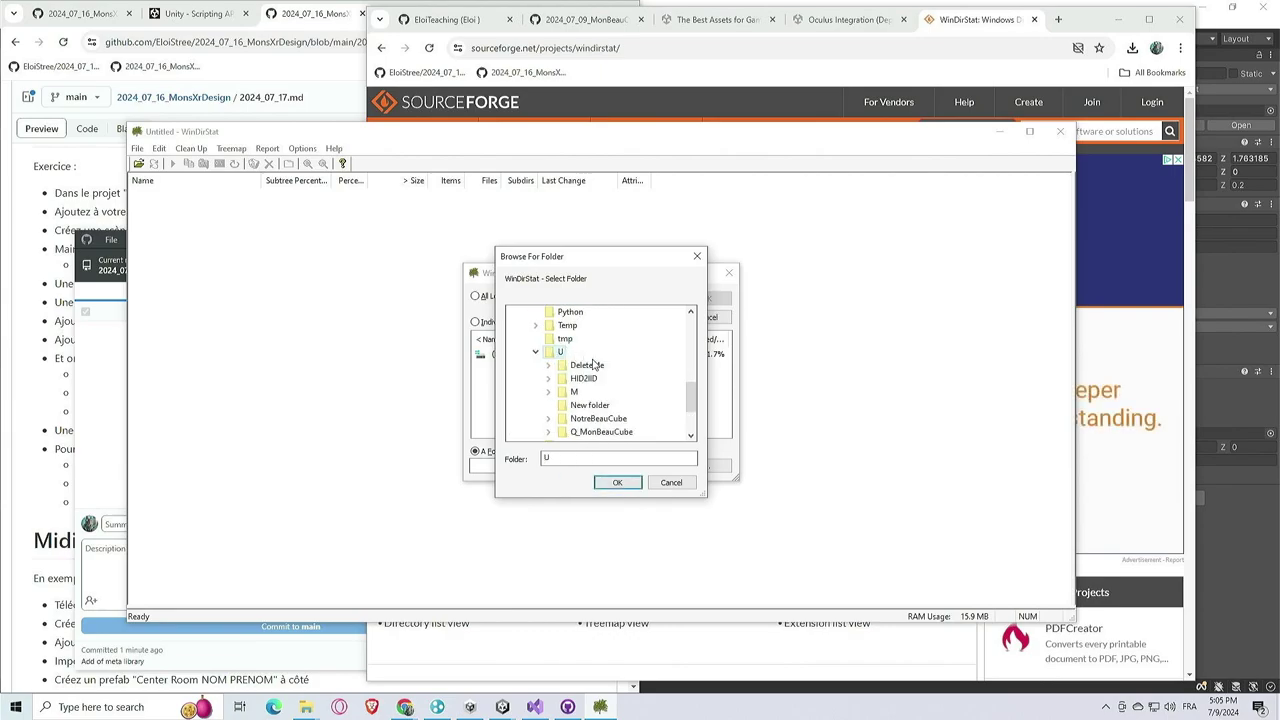
scroll(600, 375, "down", 2)
double_click(598, 338)
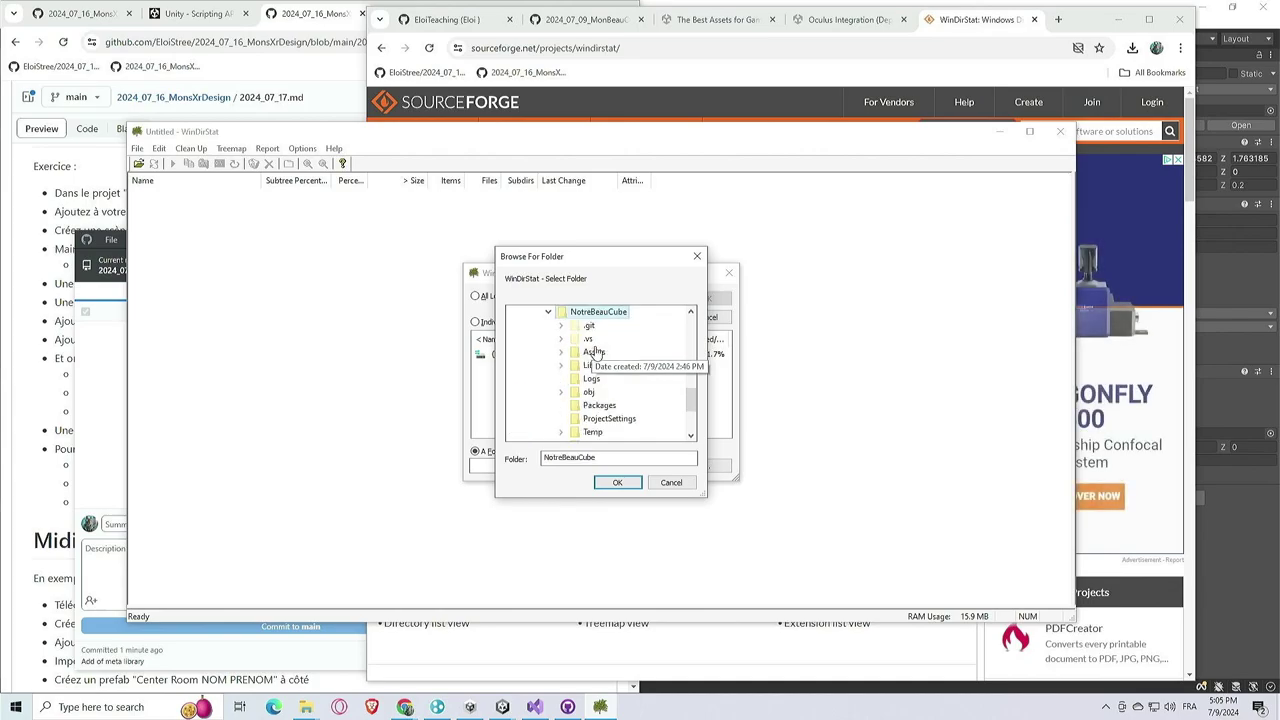
left_click(618, 481)
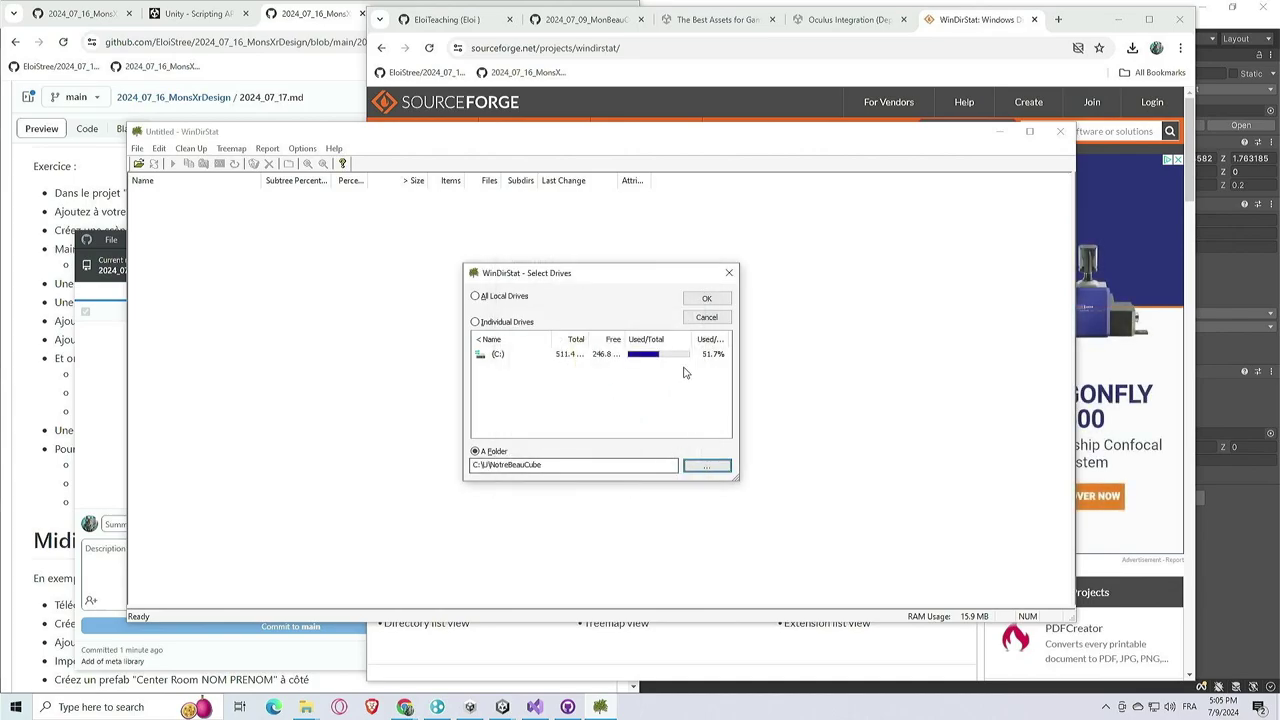
Scan C:\U\NotreBeauCube and examine which files behind the largest treemap blocks take up the space in the Library folder
left_click(710, 300)
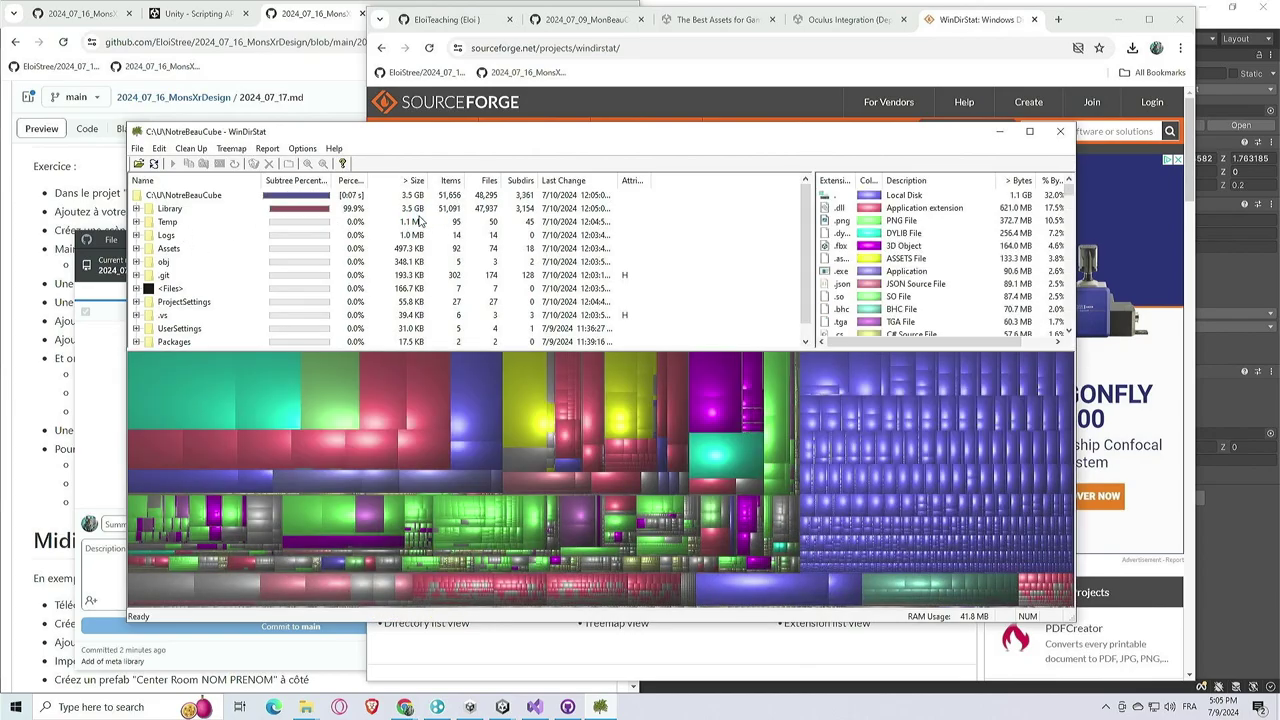
left_click(216, 209)
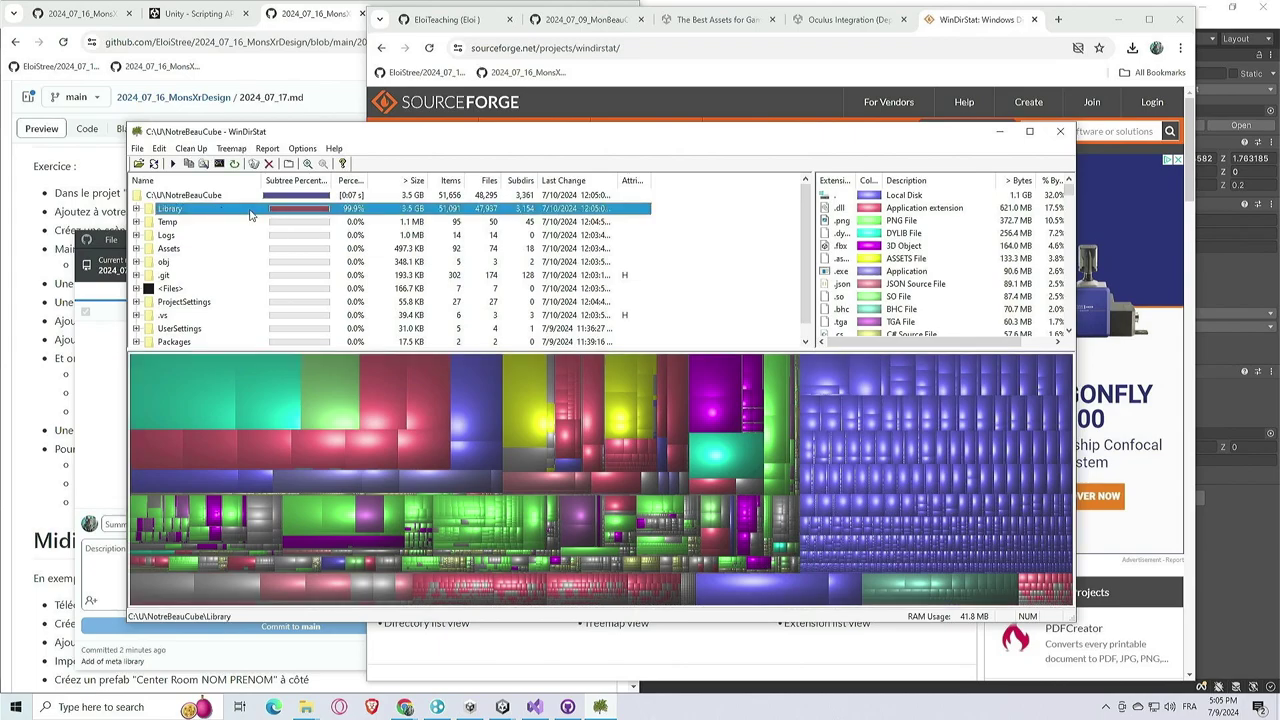
left_click(205, 376)
left_click(252, 398)
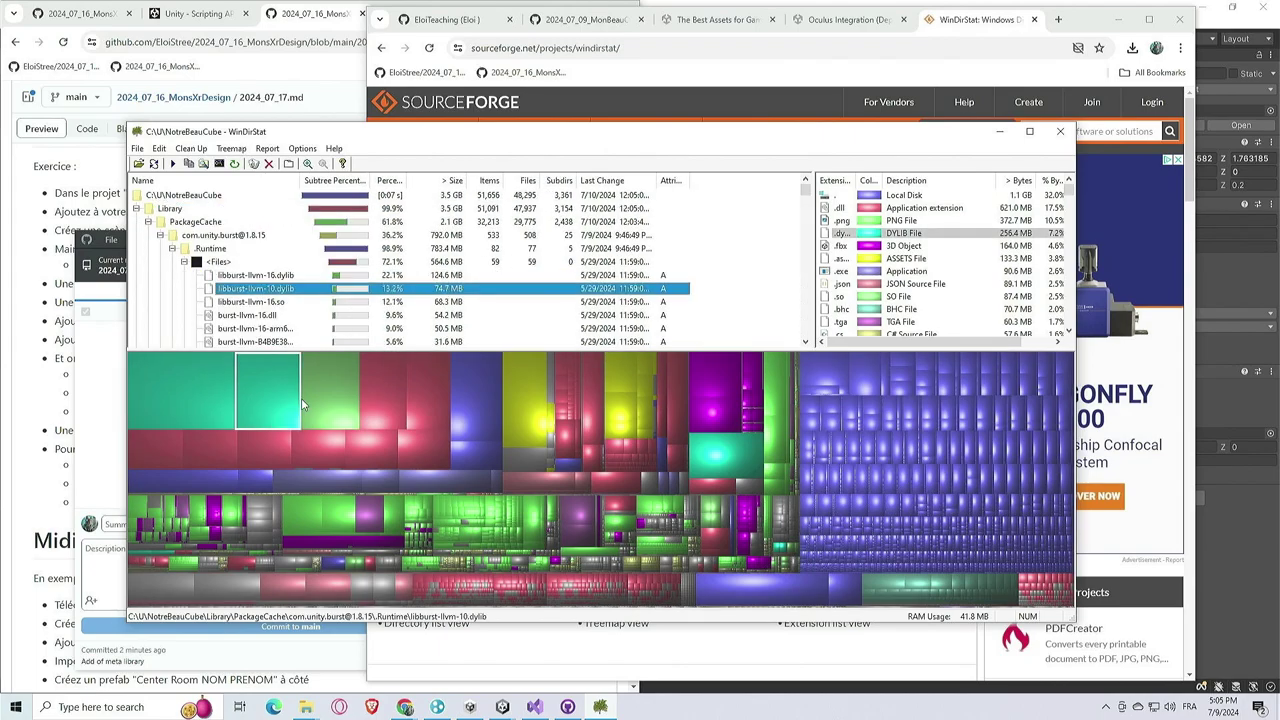
left_click(330, 400)
left_click(392, 393)
left_click(440, 396)
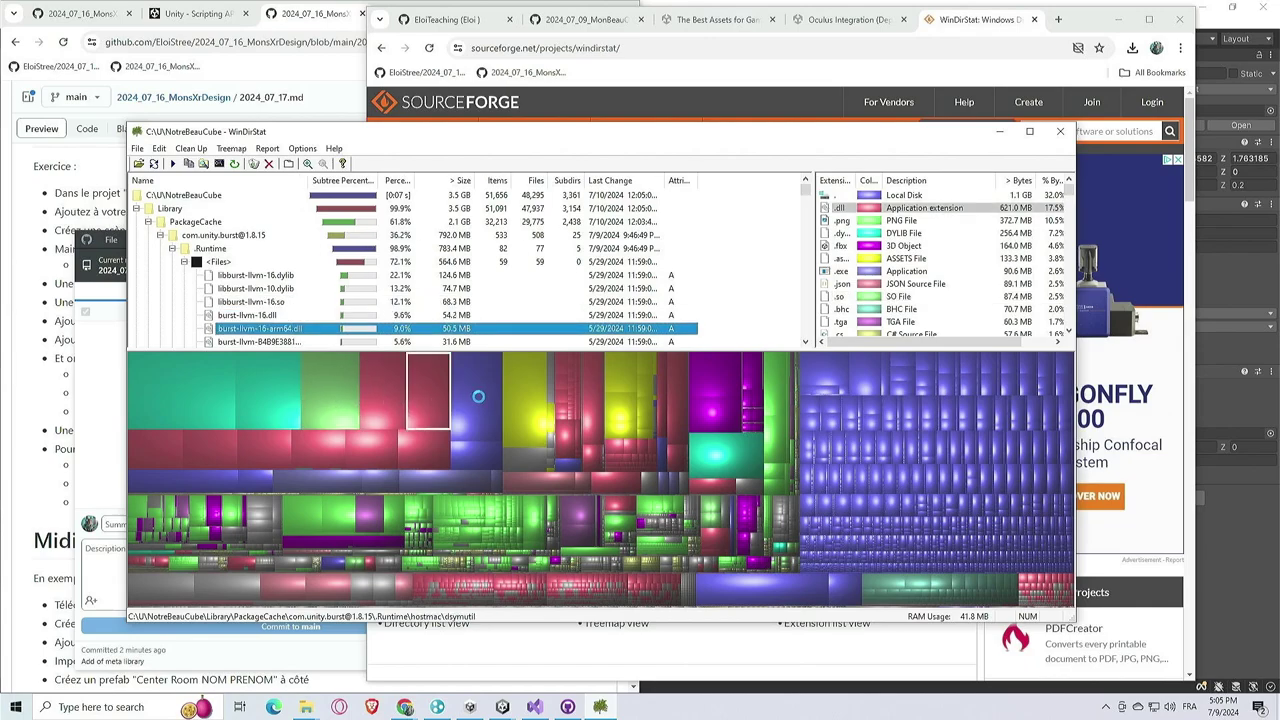
left_click(480, 395)
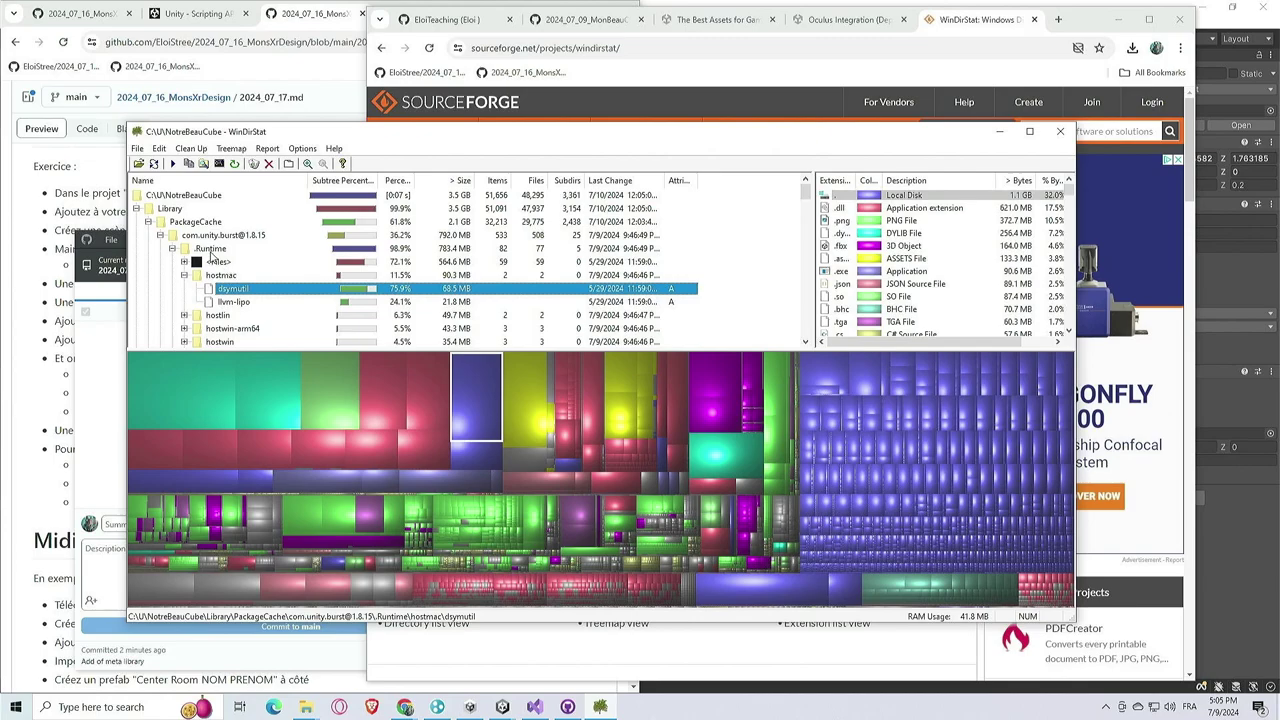
left_click(159, 236)
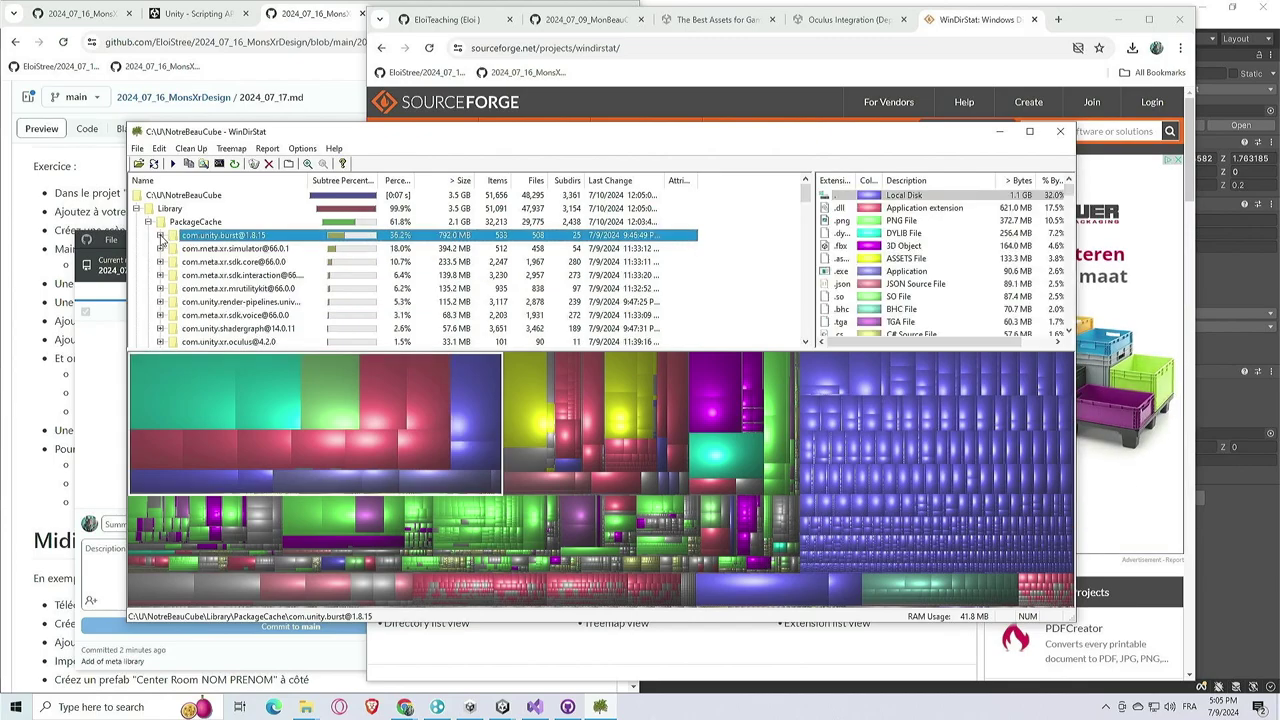
left_click(148, 222)
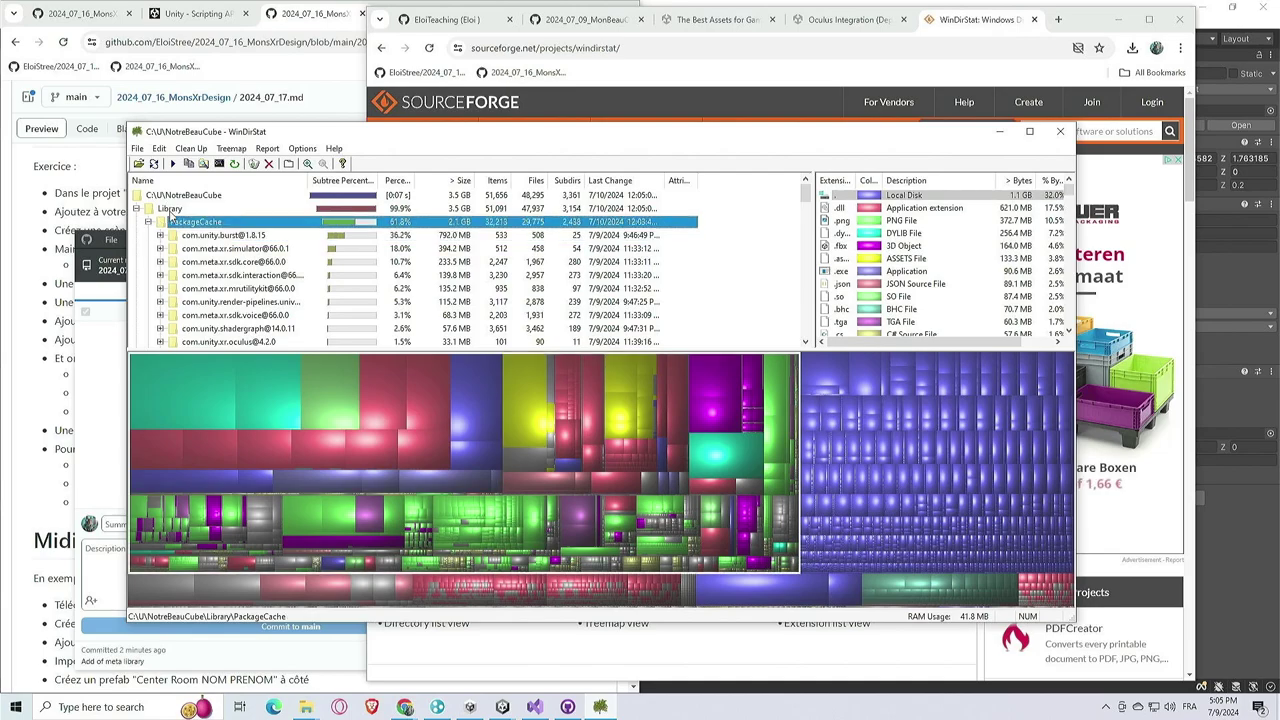
left_click(162, 209)
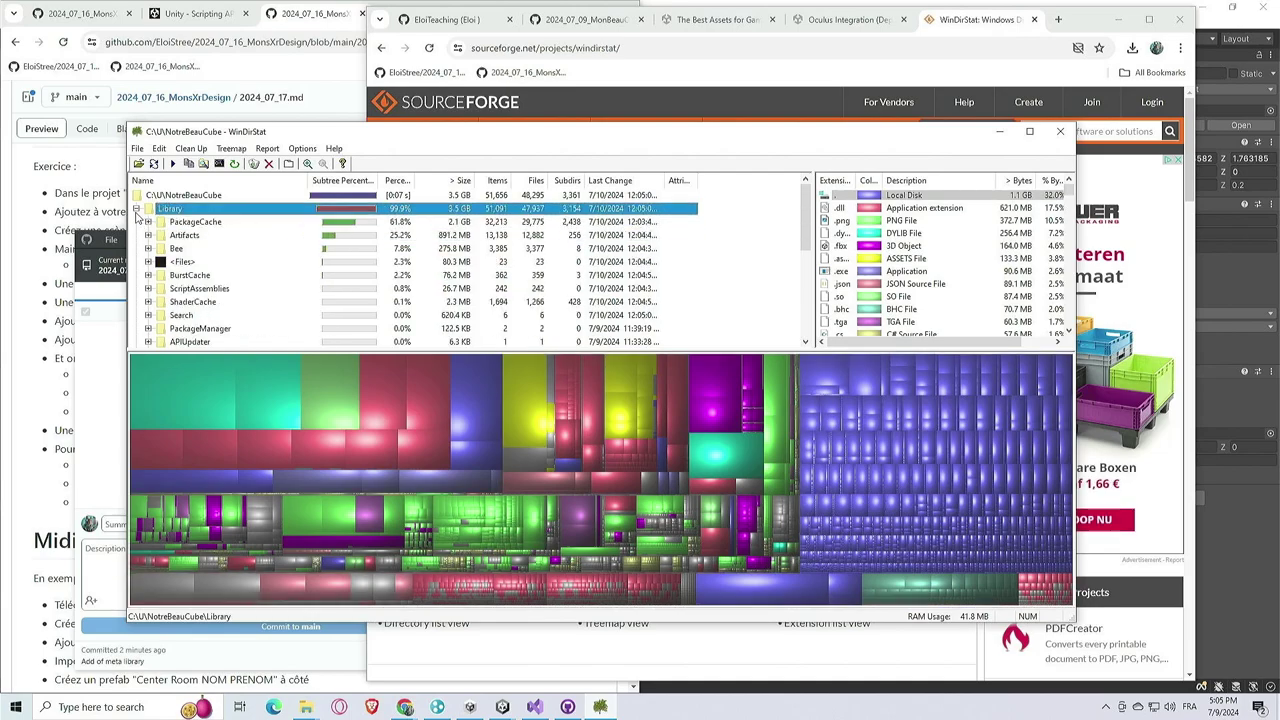
left_click(136, 208)
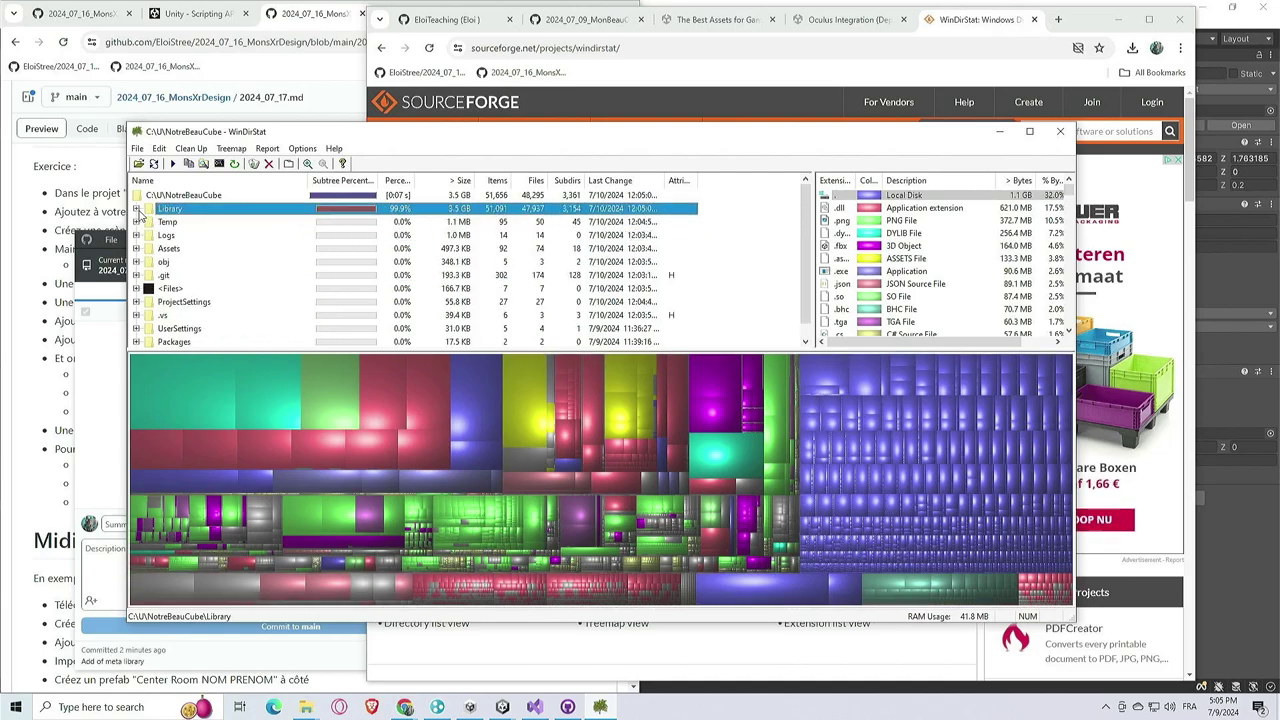
left_click(183, 236)
left_click(185, 264)
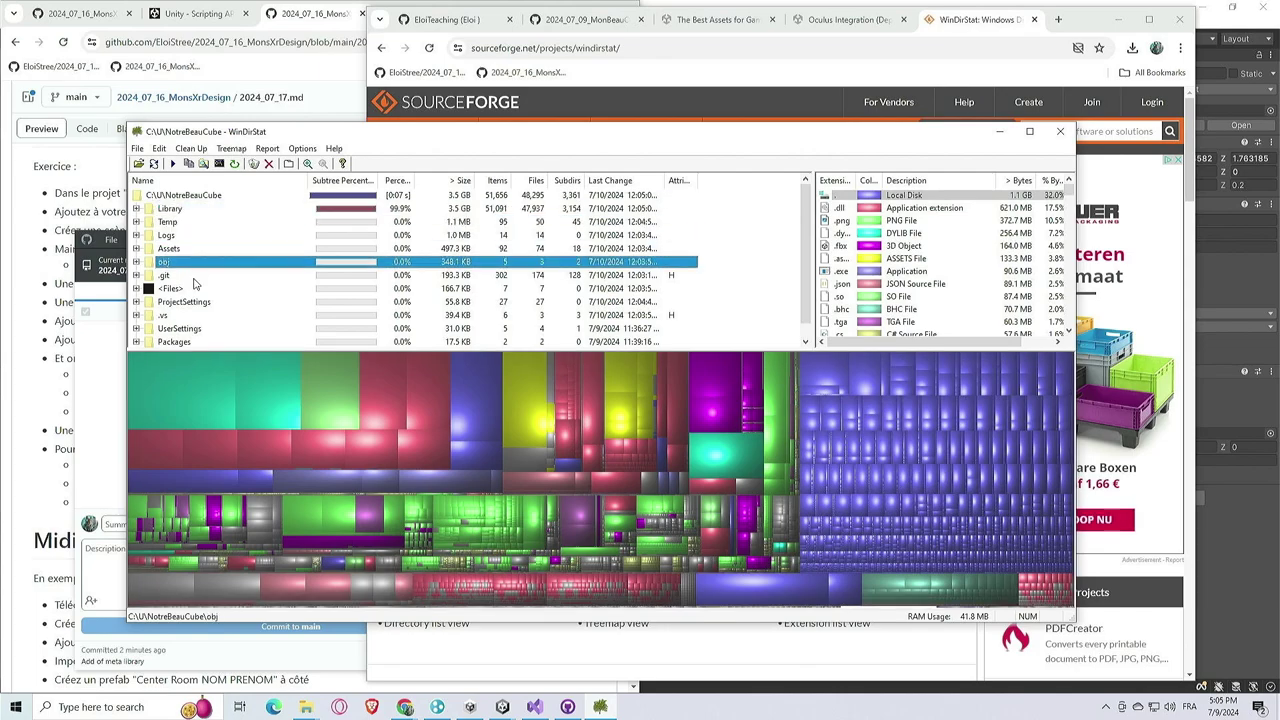
scroll(203, 279, "down", 1)
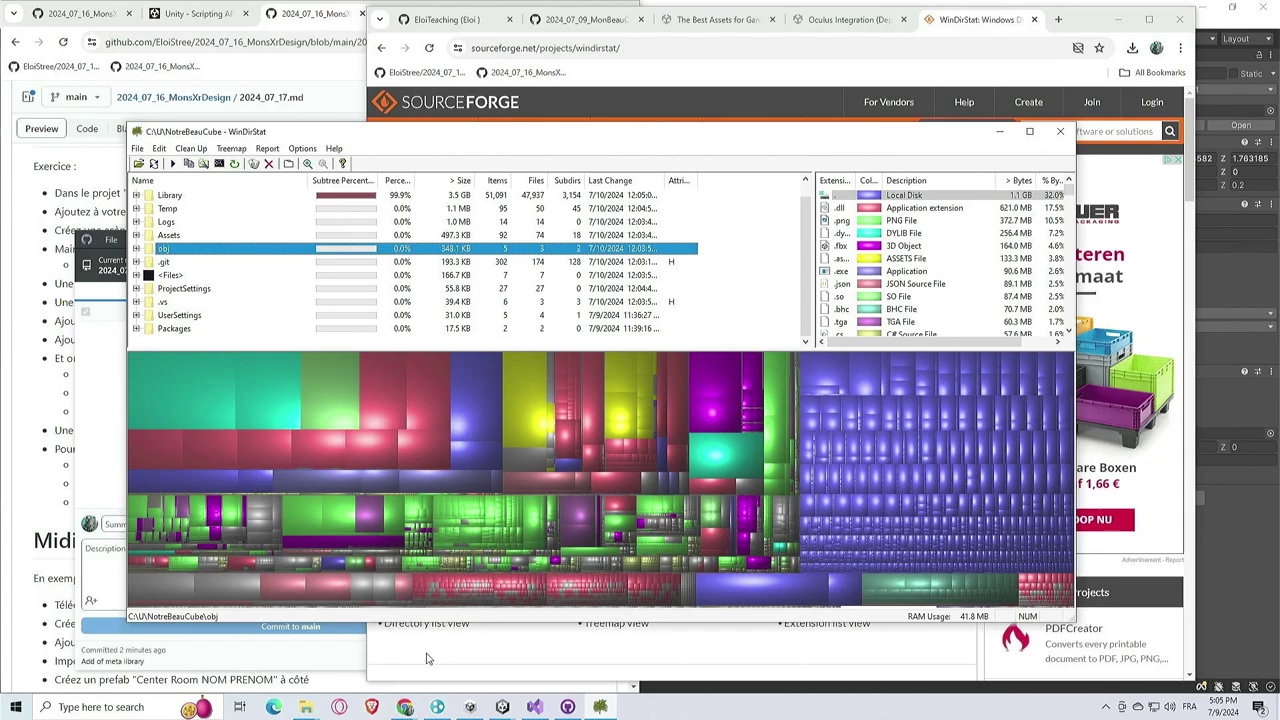
Switch to File Explorer, go to C:\U\NotreBeauCube and open its .gitignore file in Notepad
mouse_move(305, 706)
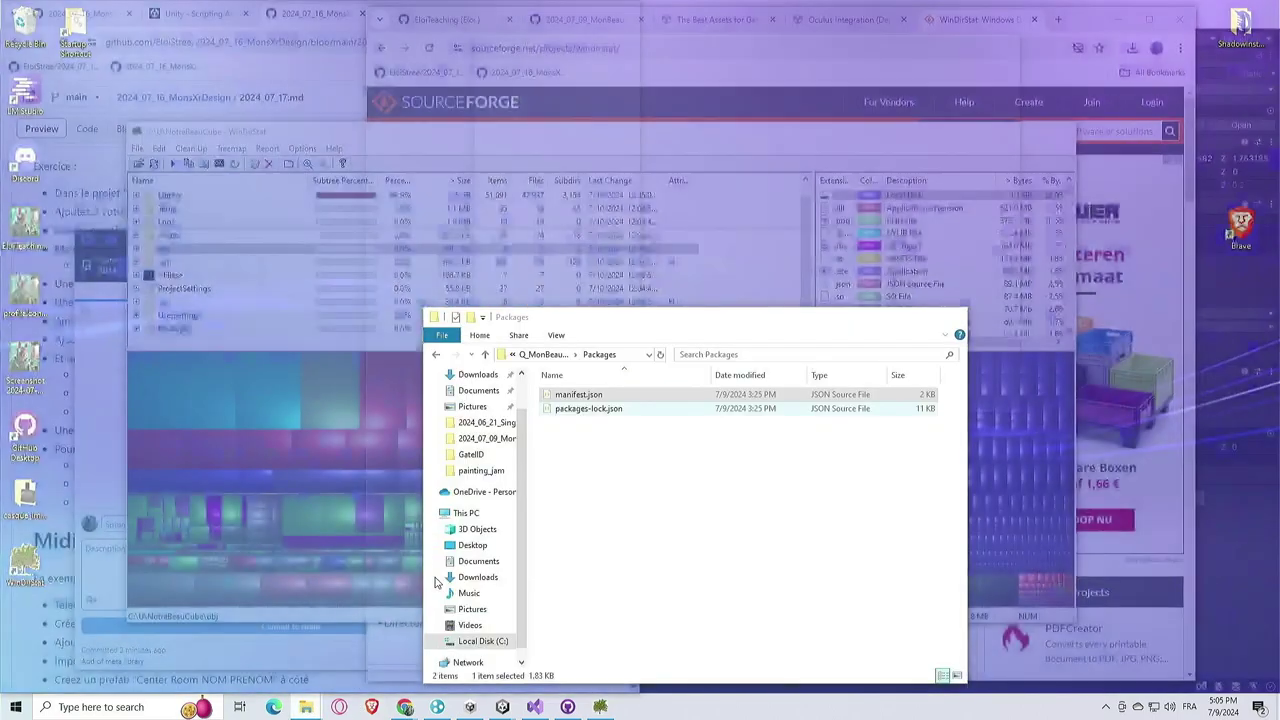
left_click(435, 583)
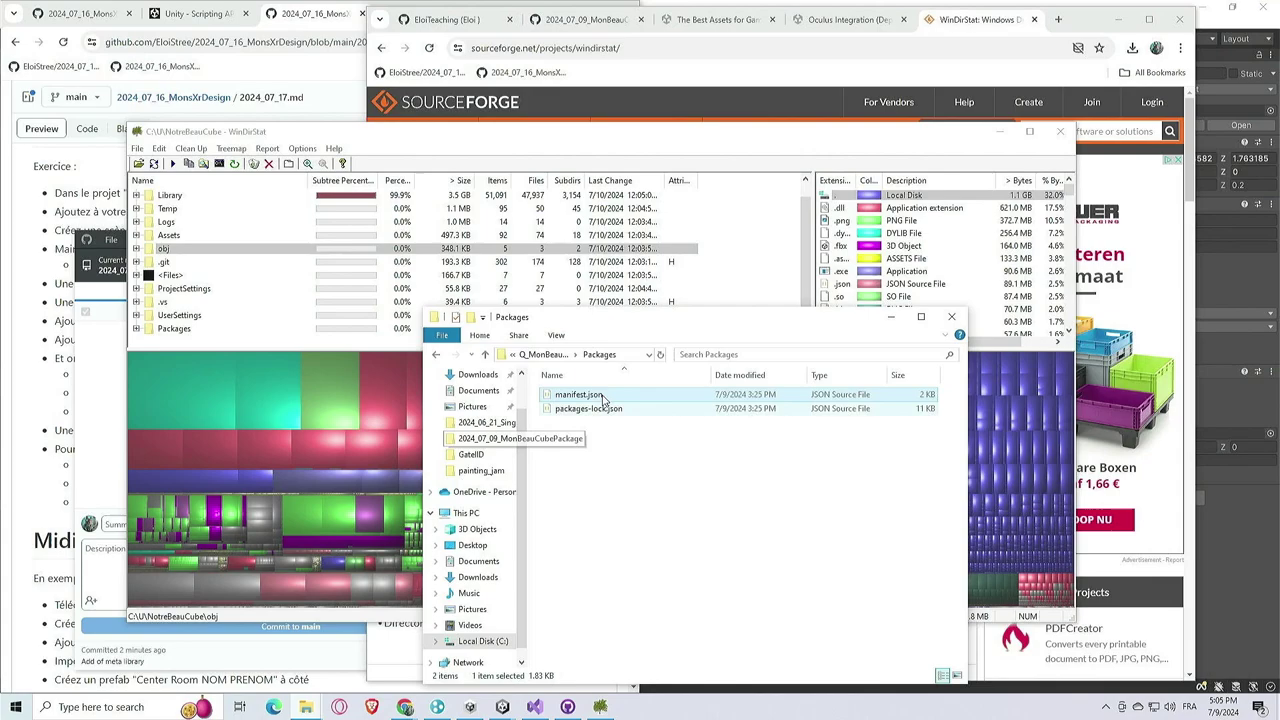
left_click(556, 355)
left_click(523, 354)
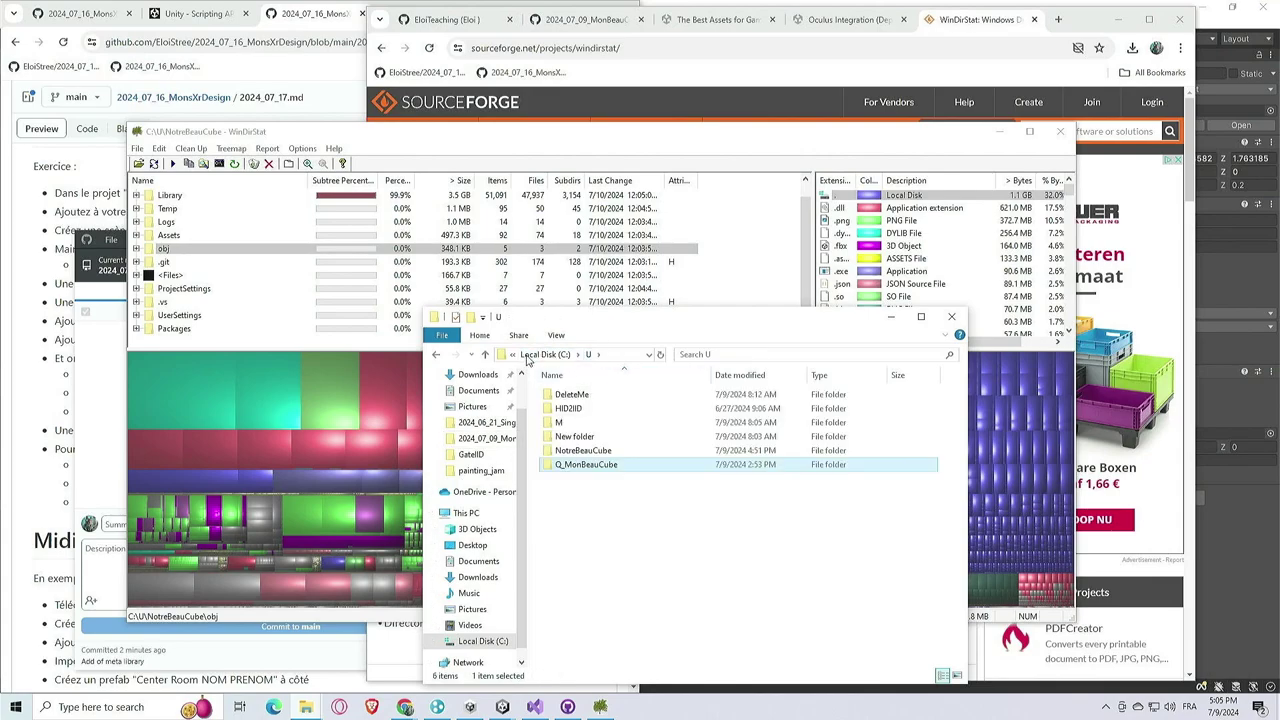
double_click(580, 450)
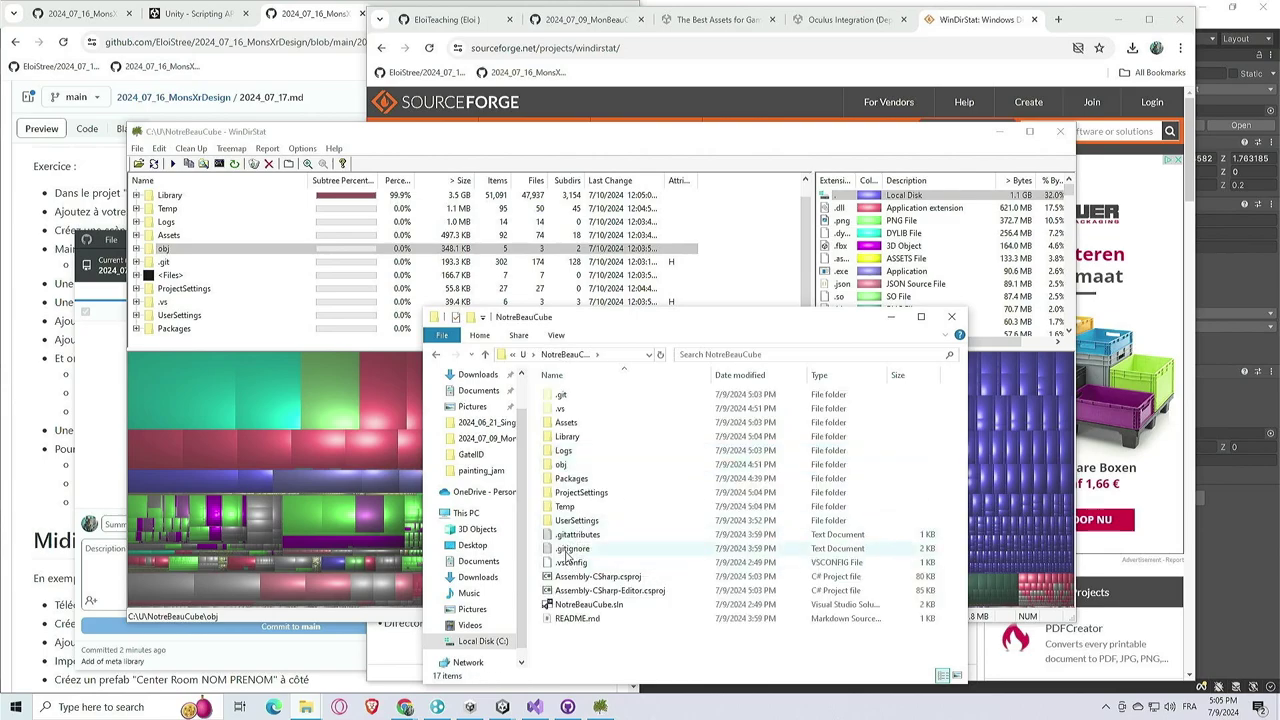
double_click(575, 549)
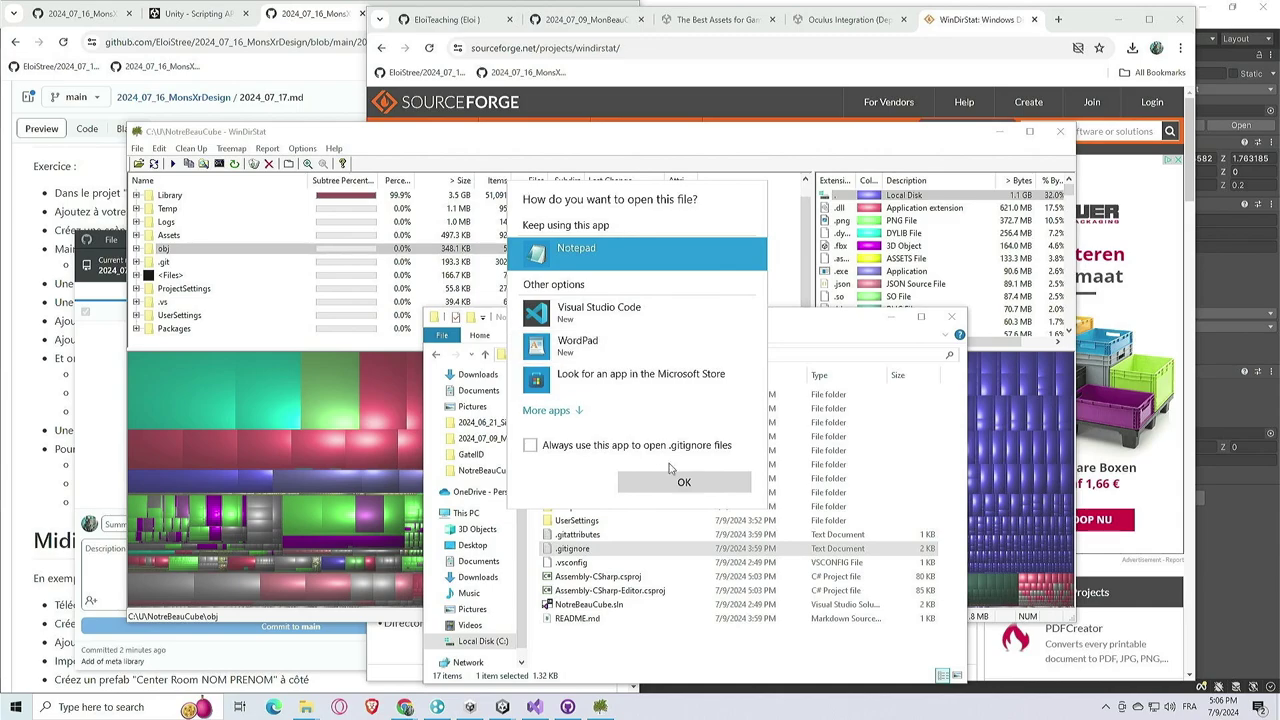
left_click(686, 484)
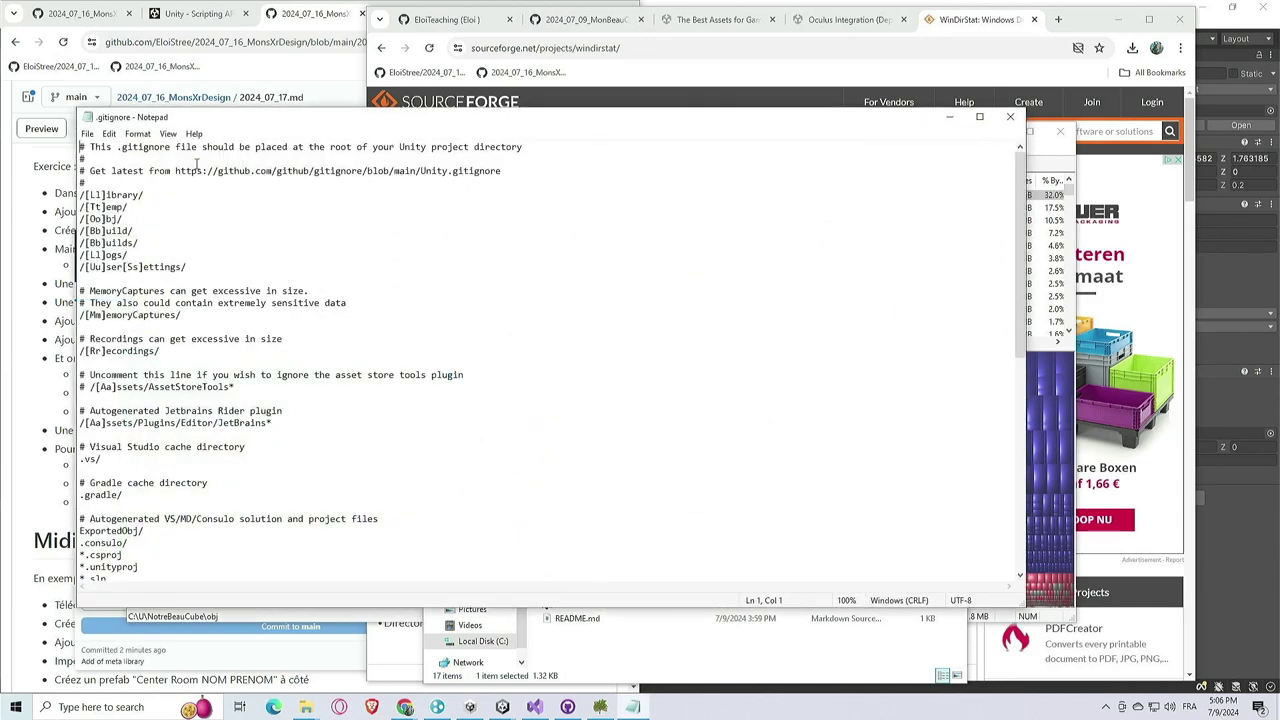
Examine the .gitignore rules for Unity's generated folders and project files, highlighting the Library-to-UserSettings lines, and close the file
left_click_drag(80, 194, 188, 268)
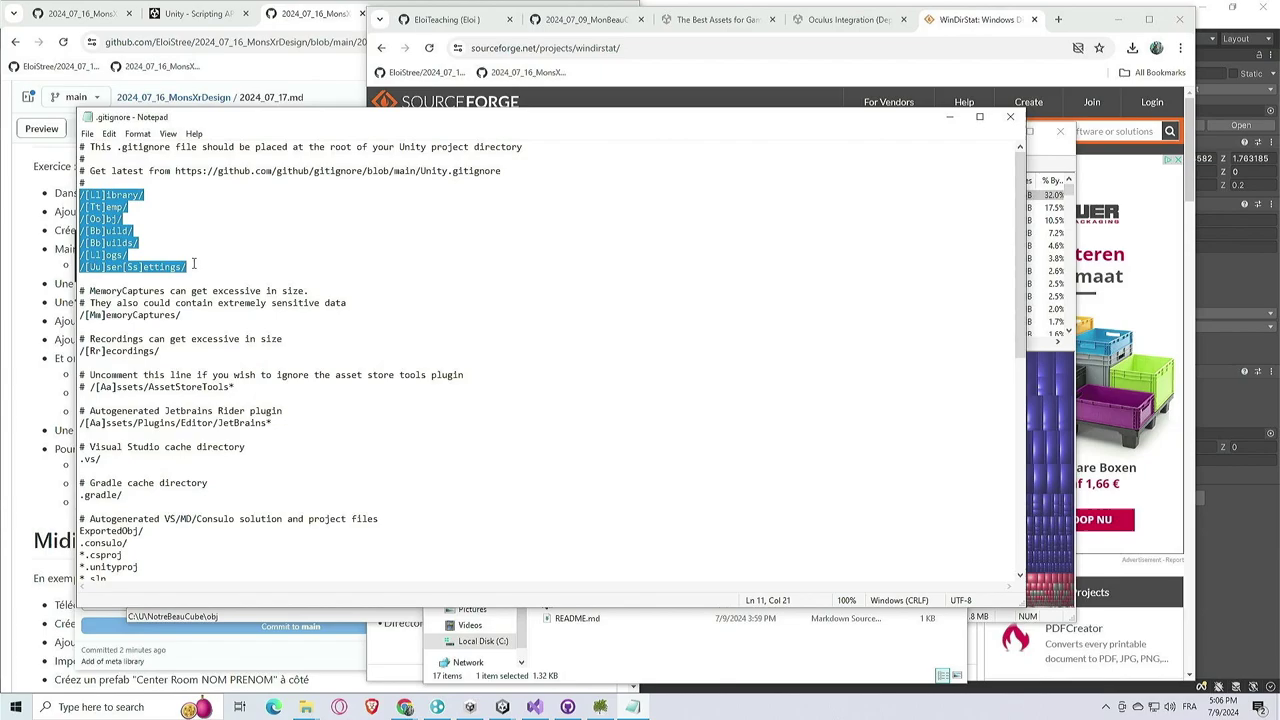
scroll(159, 398, "down", 2)
left_click_drag(108, 531, 101, 495)
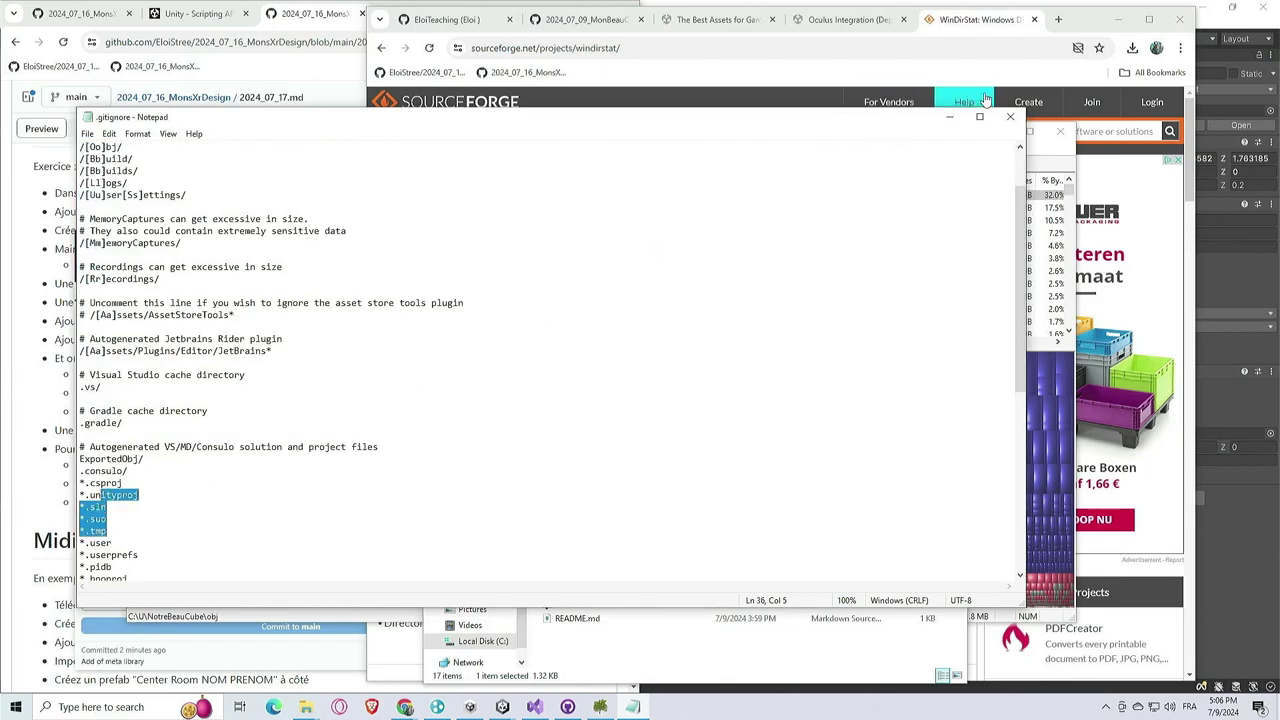
left_click(1010, 117)
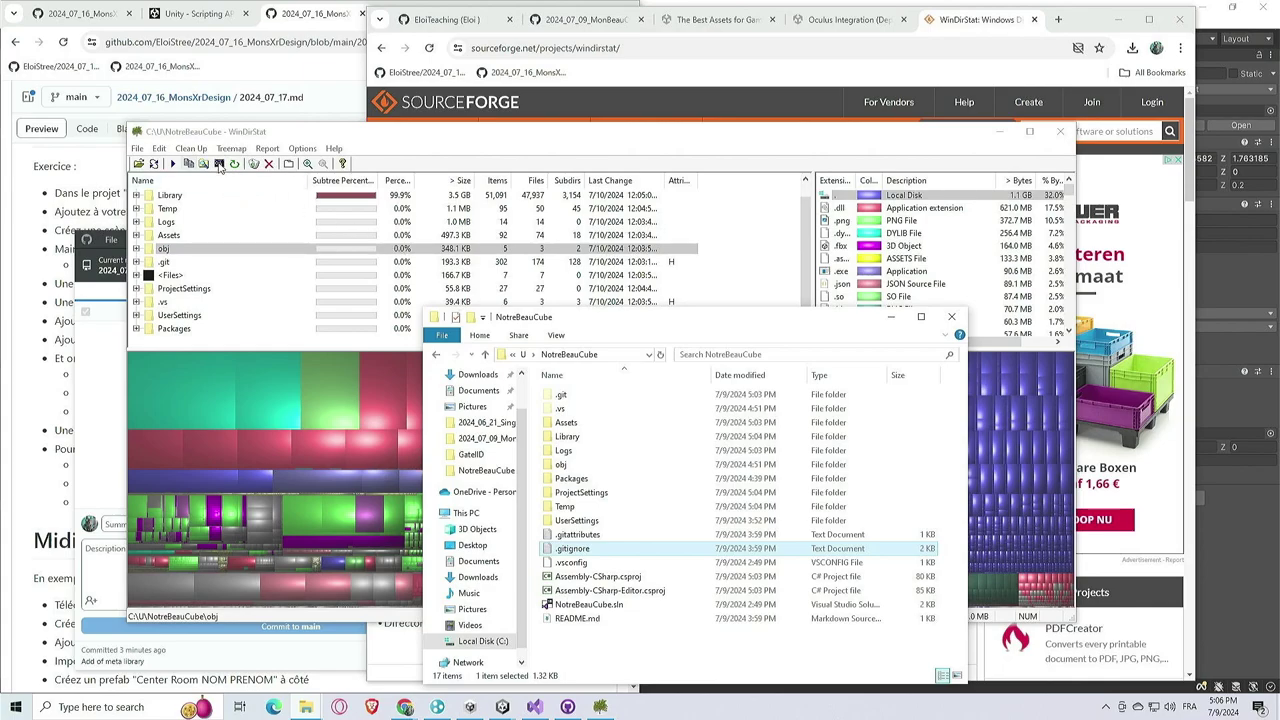
Scan only C:\U\NotreBeauCube\Assets in WinDirStat, identify the file behind its largest treemap block, and close the program
left_click(137, 148)
left_click(158, 164)
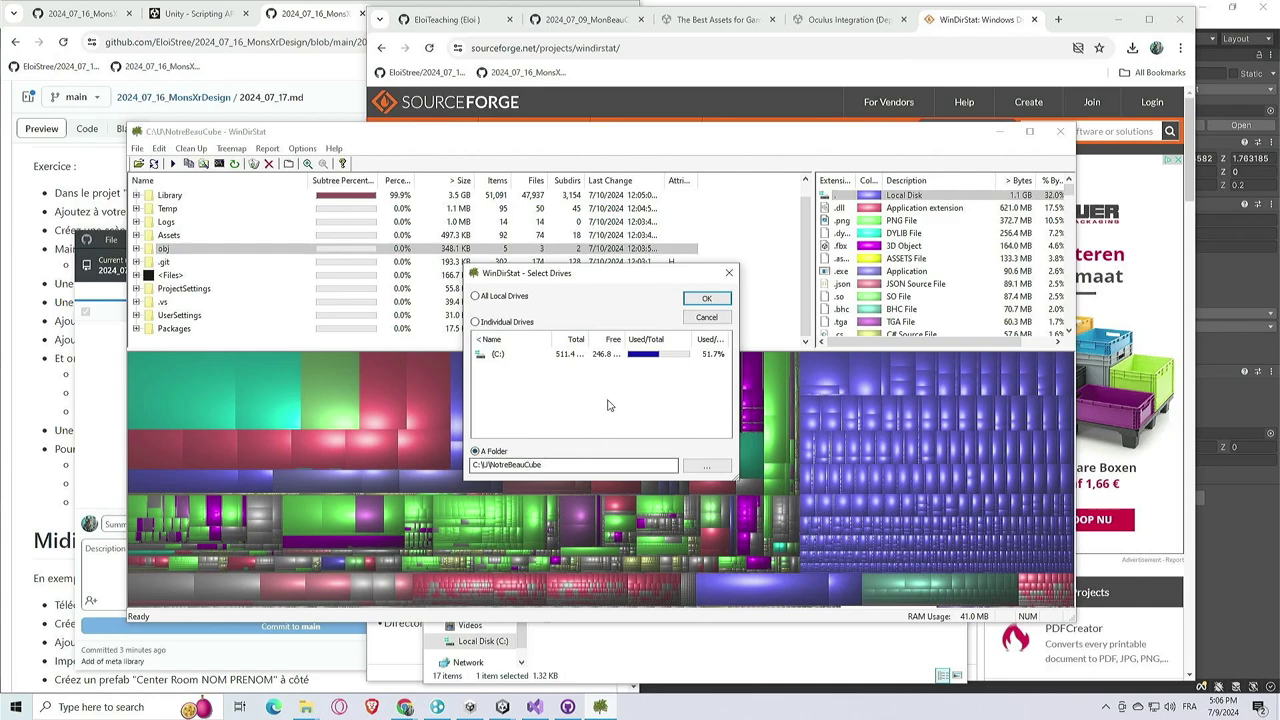
left_click(706, 466)
scroll(586, 376, "down", 3)
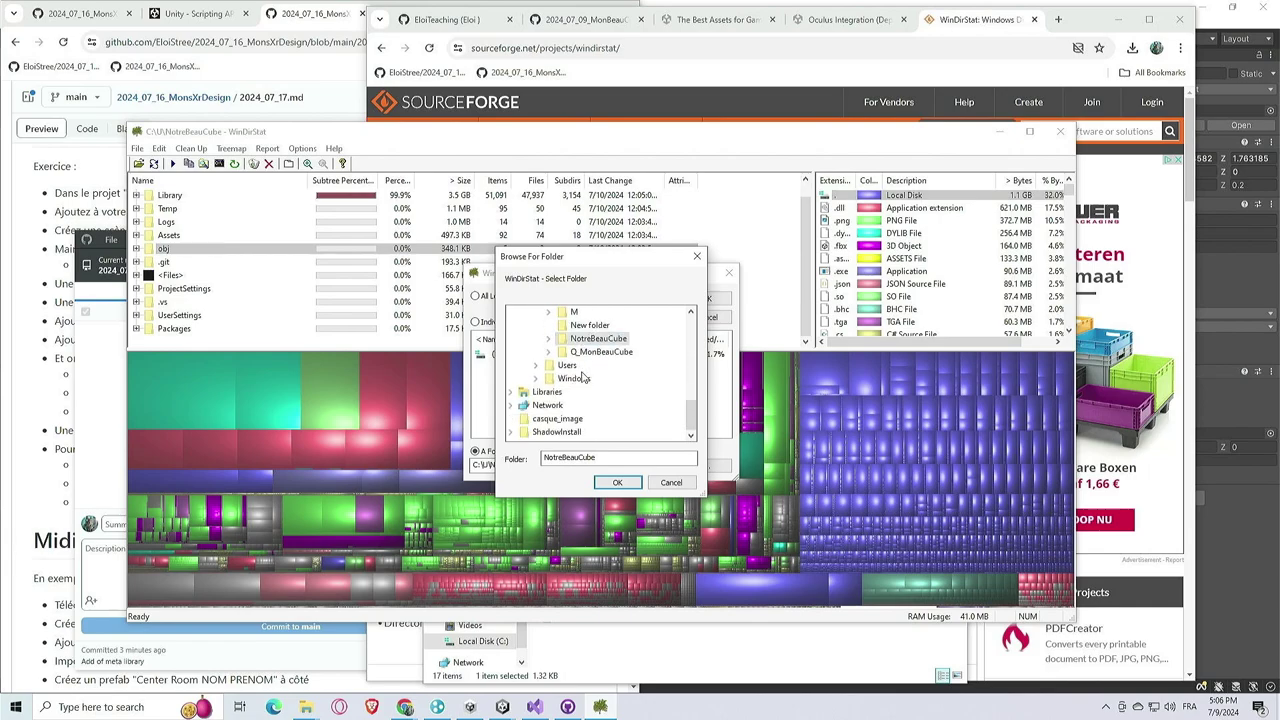
left_click(548, 338)
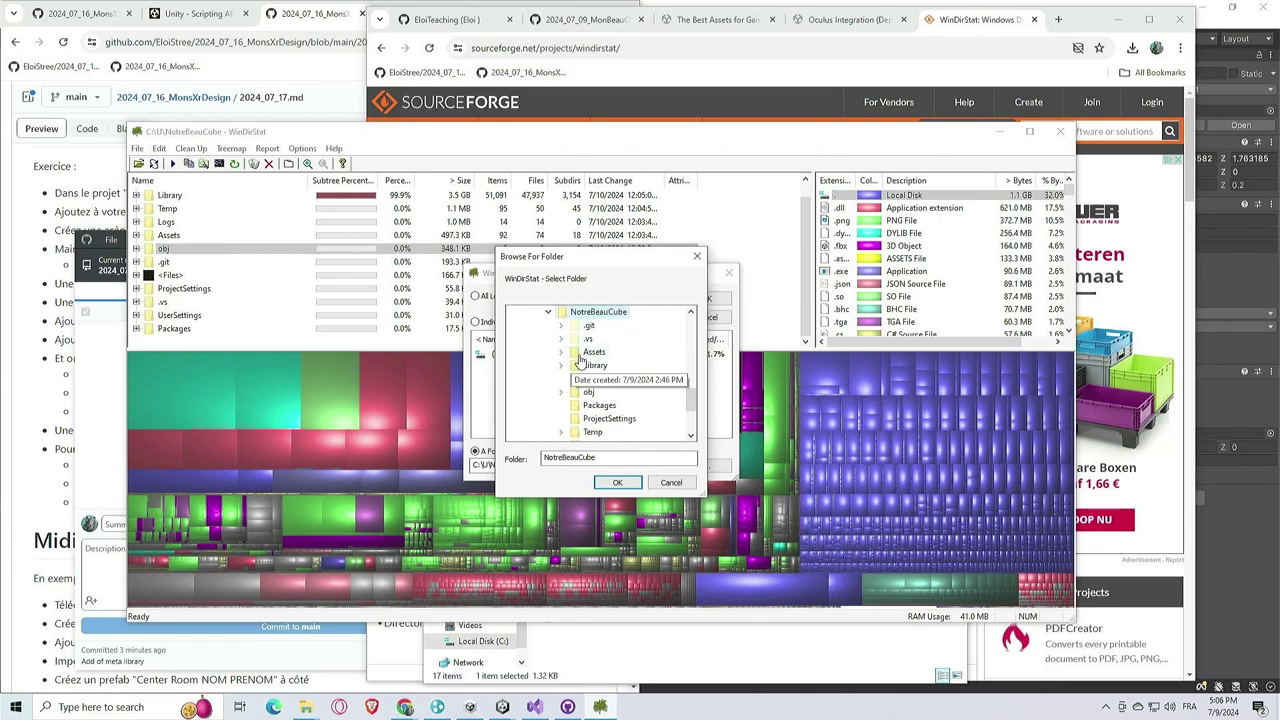
left_click(594, 352)
left_click(617, 482)
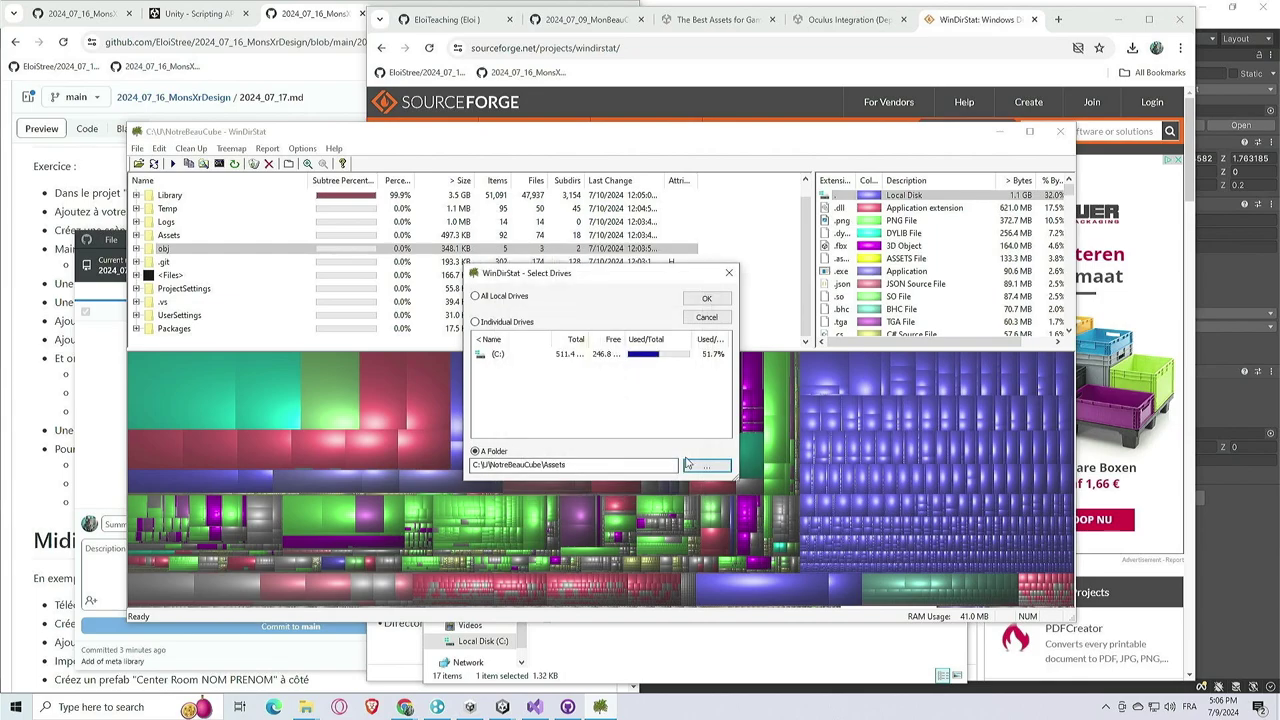
left_click(705, 298)
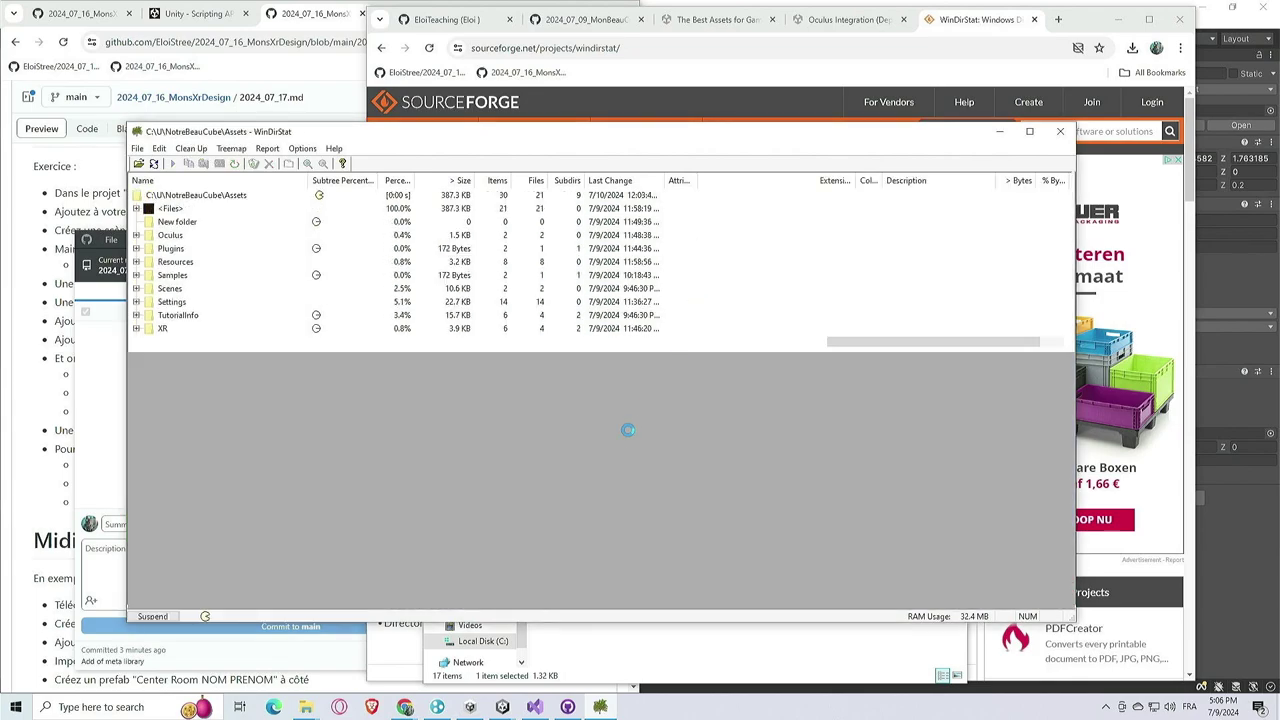
left_click(436, 405)
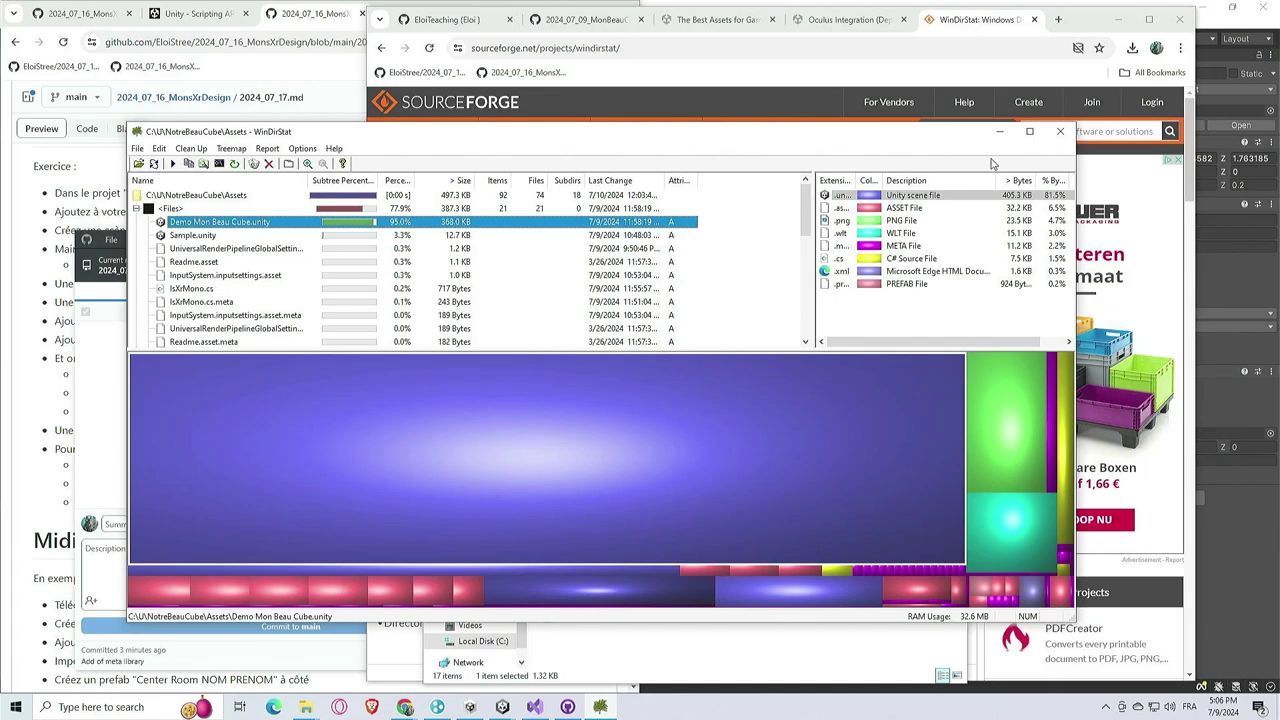
left_click(1061, 131)
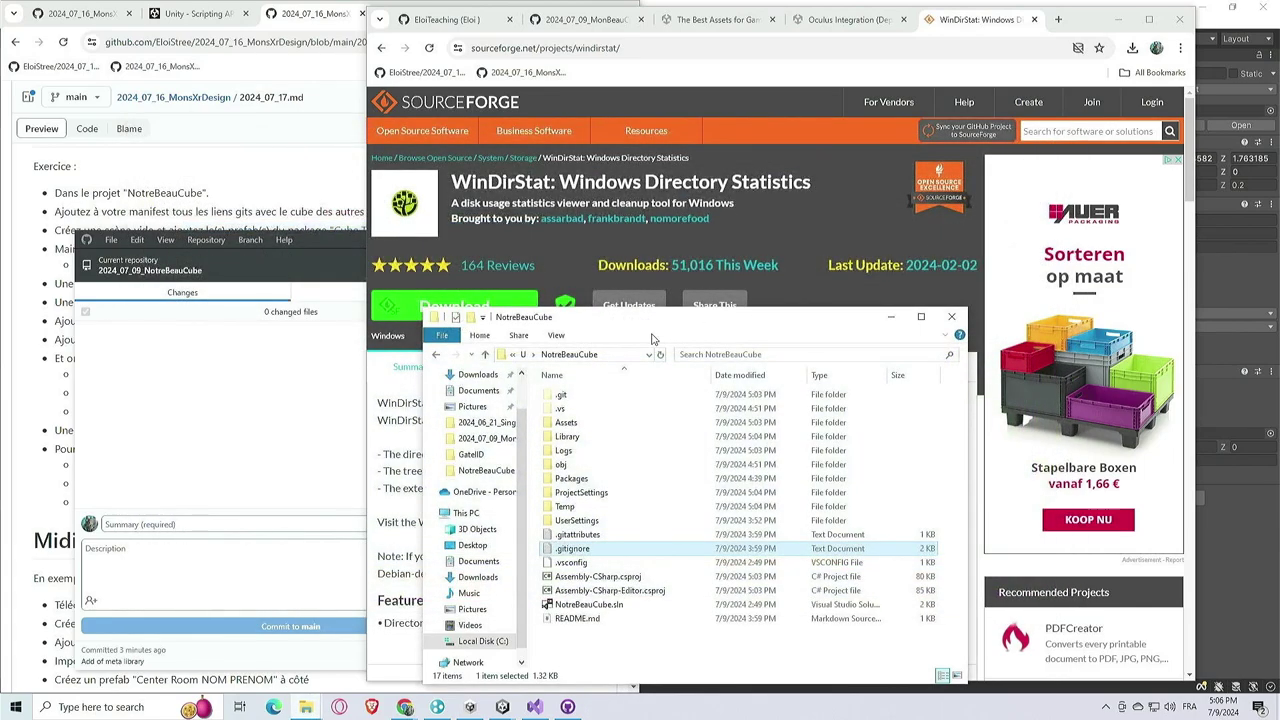
In Unity's Build Settings, add the open scenes to the build and remove Scenes/SampleScene and Sample, leaving Demo Mon Beau Cube
left_click(330, 355)
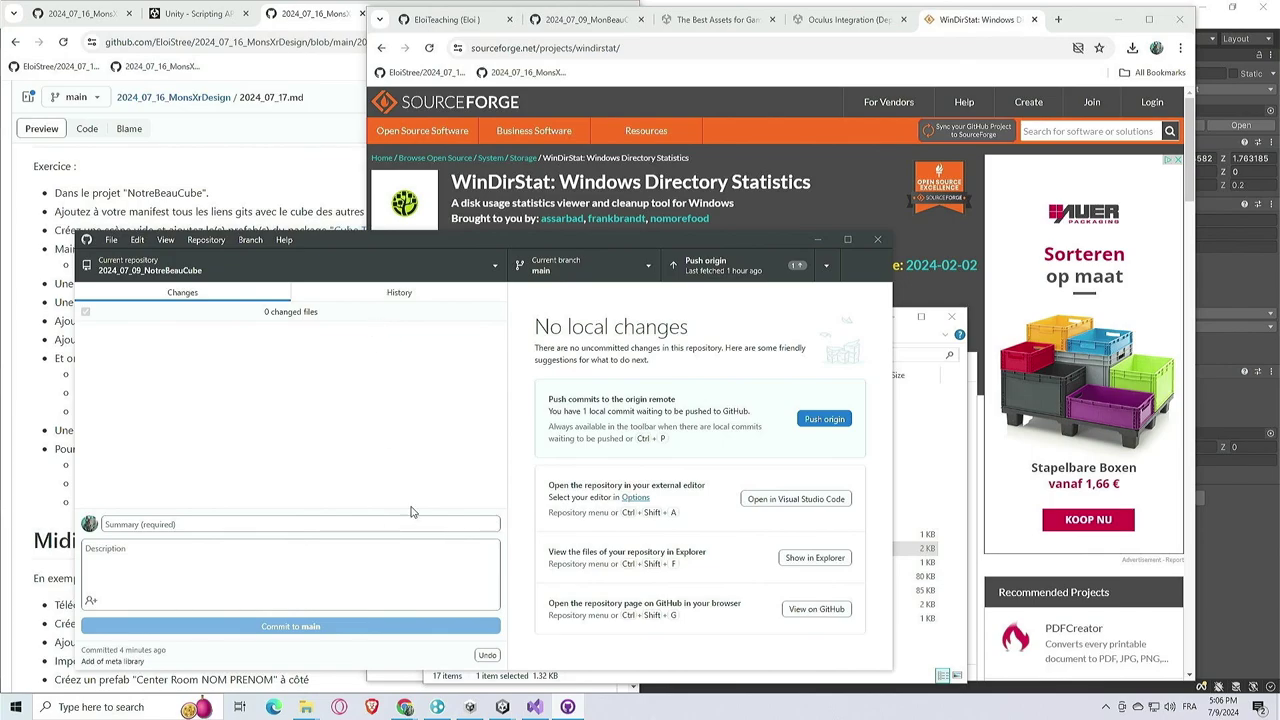
mouse_move(505, 706)
left_click(546, 657)
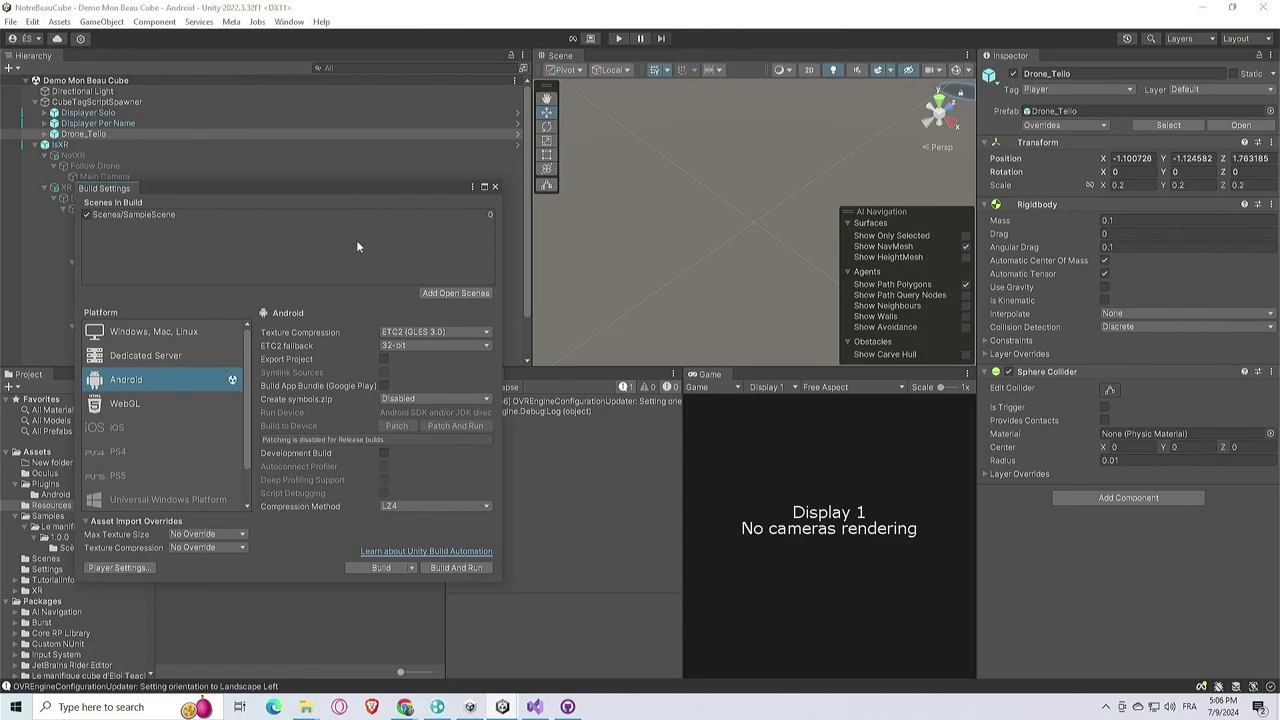
left_click(442, 292)
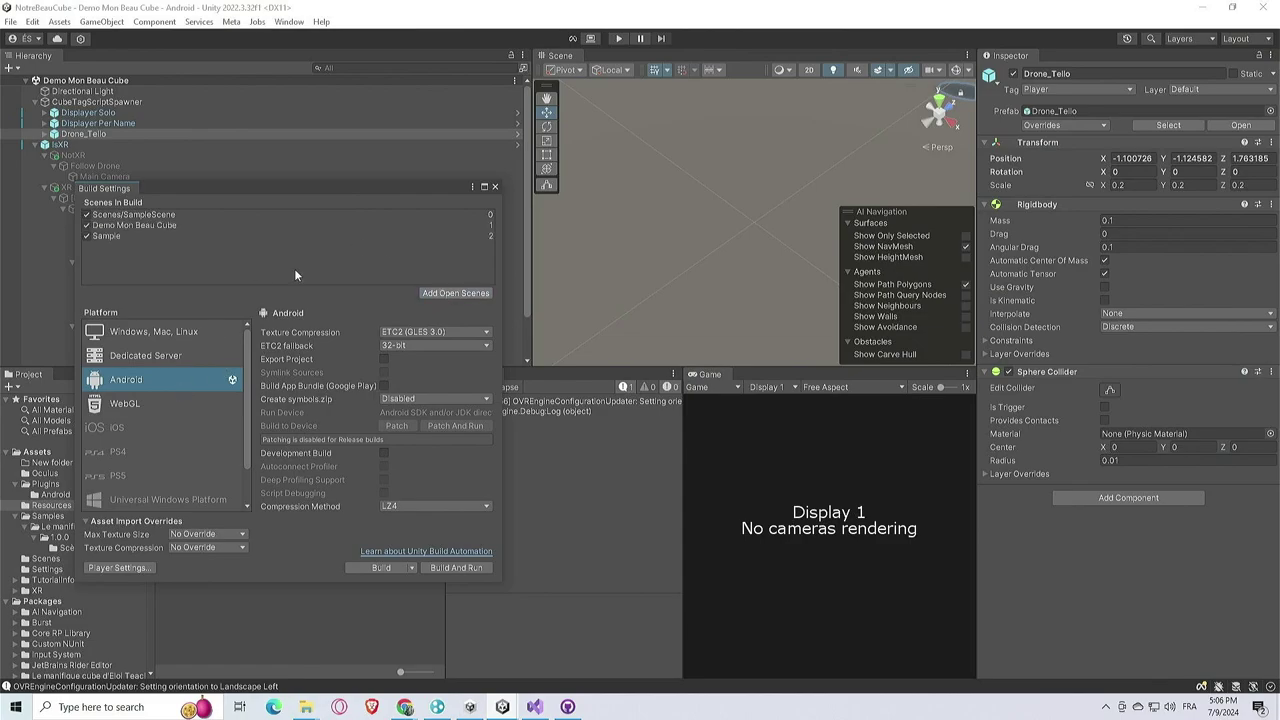
left_click(200, 216)
key("Delete")
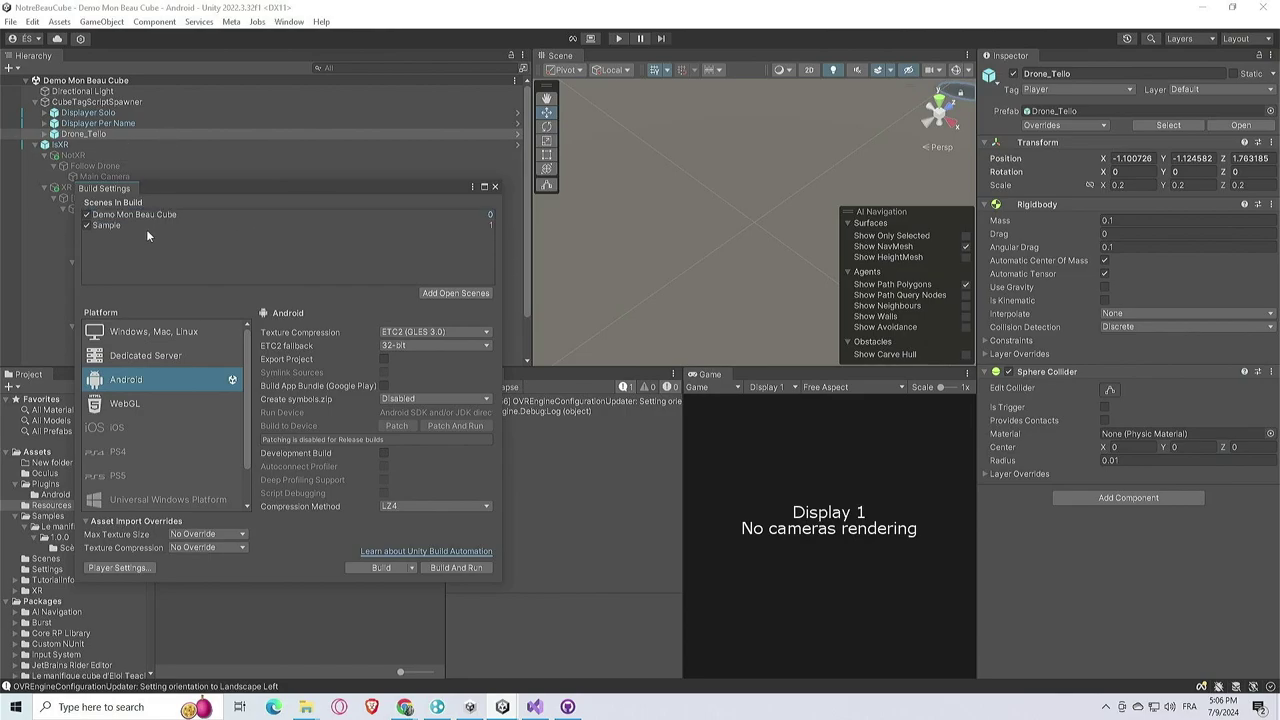
left_click(133, 224)
key("Delete")
left_click(496, 187)
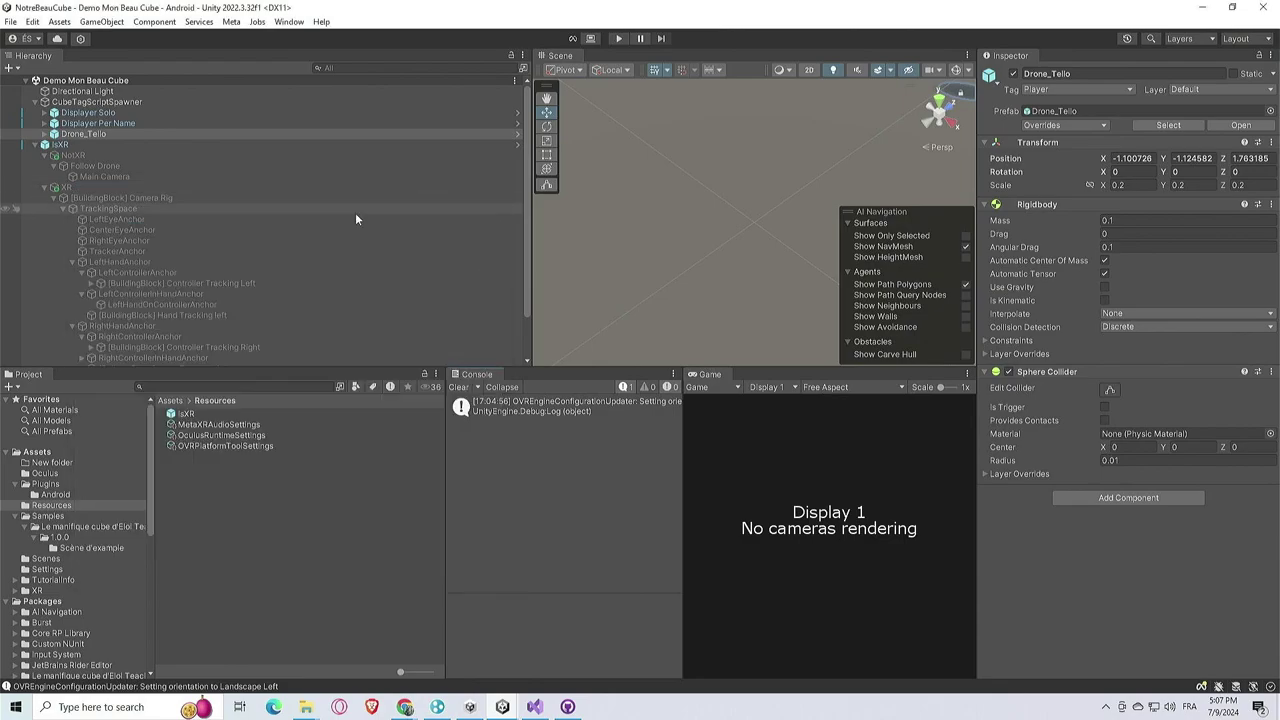
Review the repository's commit history and pending changes in GitHub Desktop, and return to Unity with the XR object under IsXR selected
key("super+Tab")
key("Return")
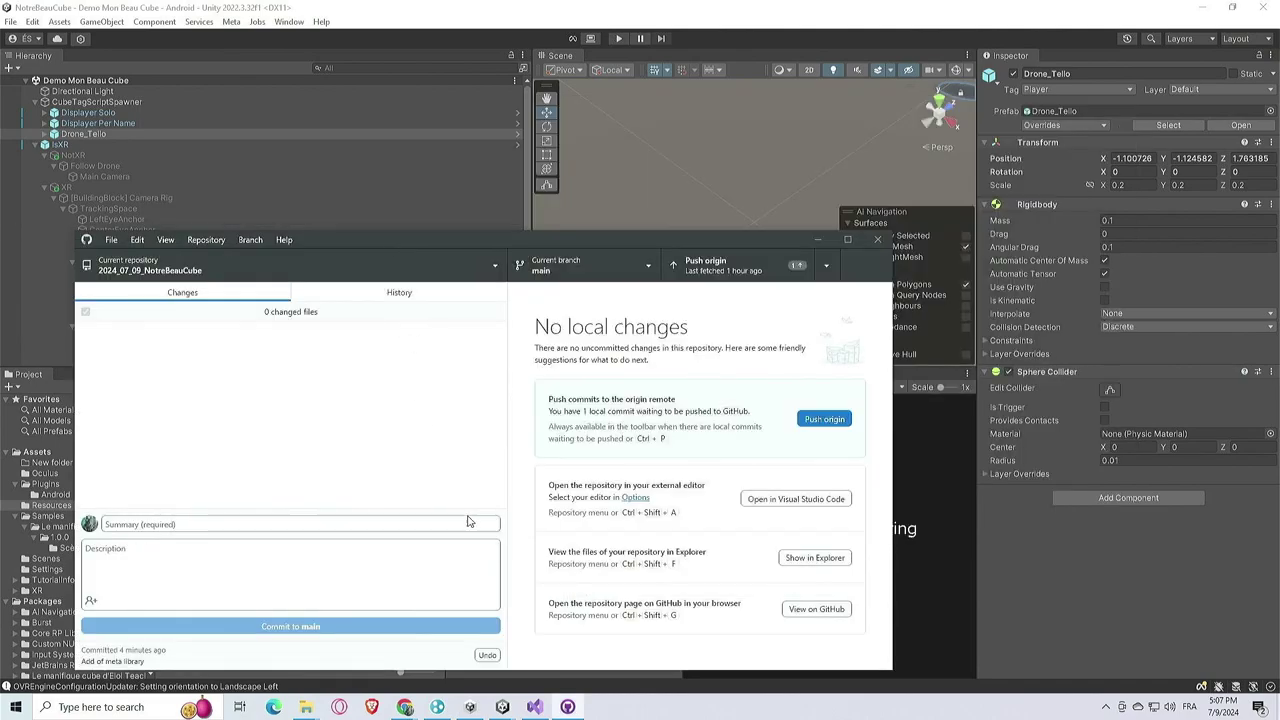
left_click(347, 292)
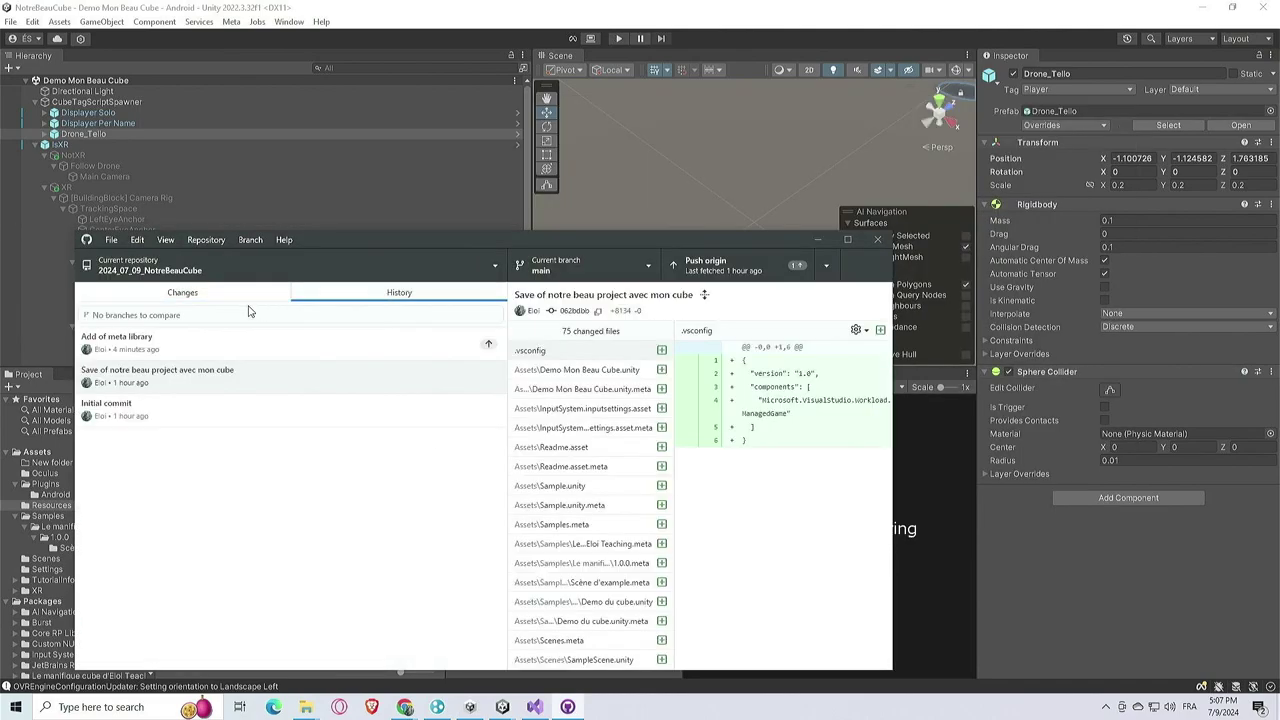
left_click(250, 300)
left_click_drag(361, 236, 394, 197)
left_click(186, 187)
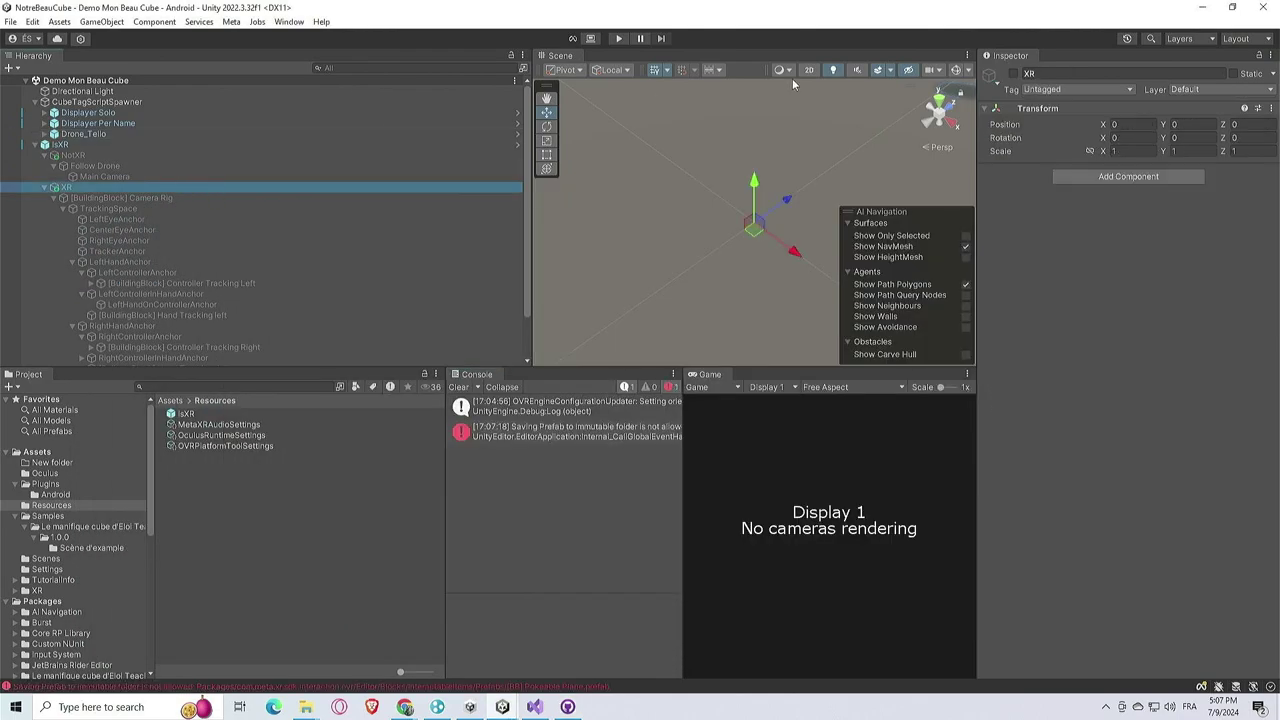
Clear Unity's console messages, check the scenes listed in Build Settings, and close that window
left_click(469, 413)
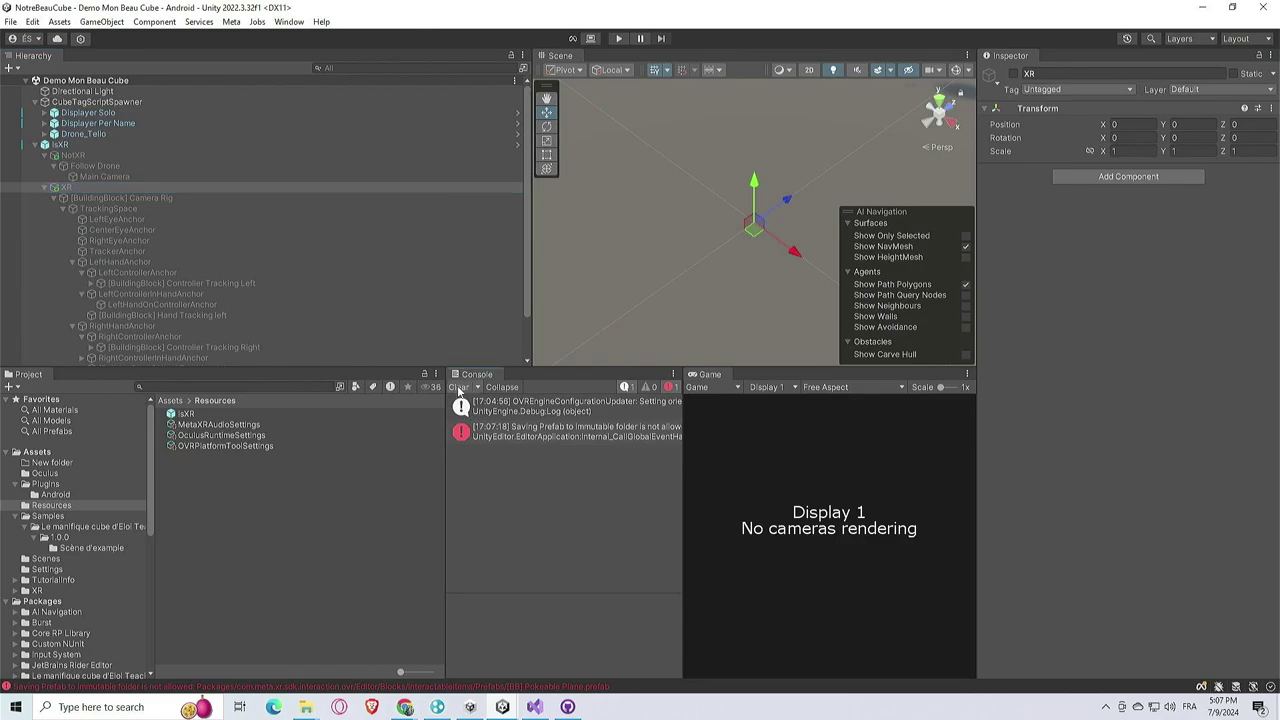
left_click(458, 387)
left_click(10, 22)
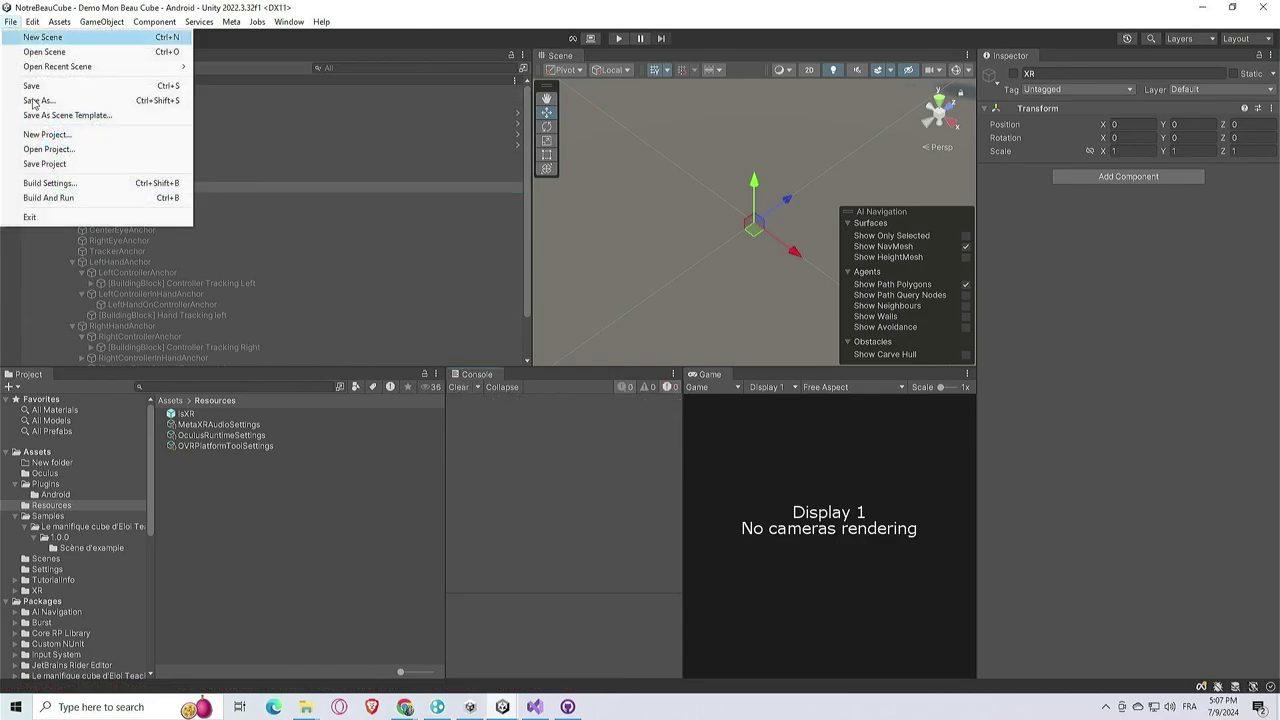
left_click(45, 177)
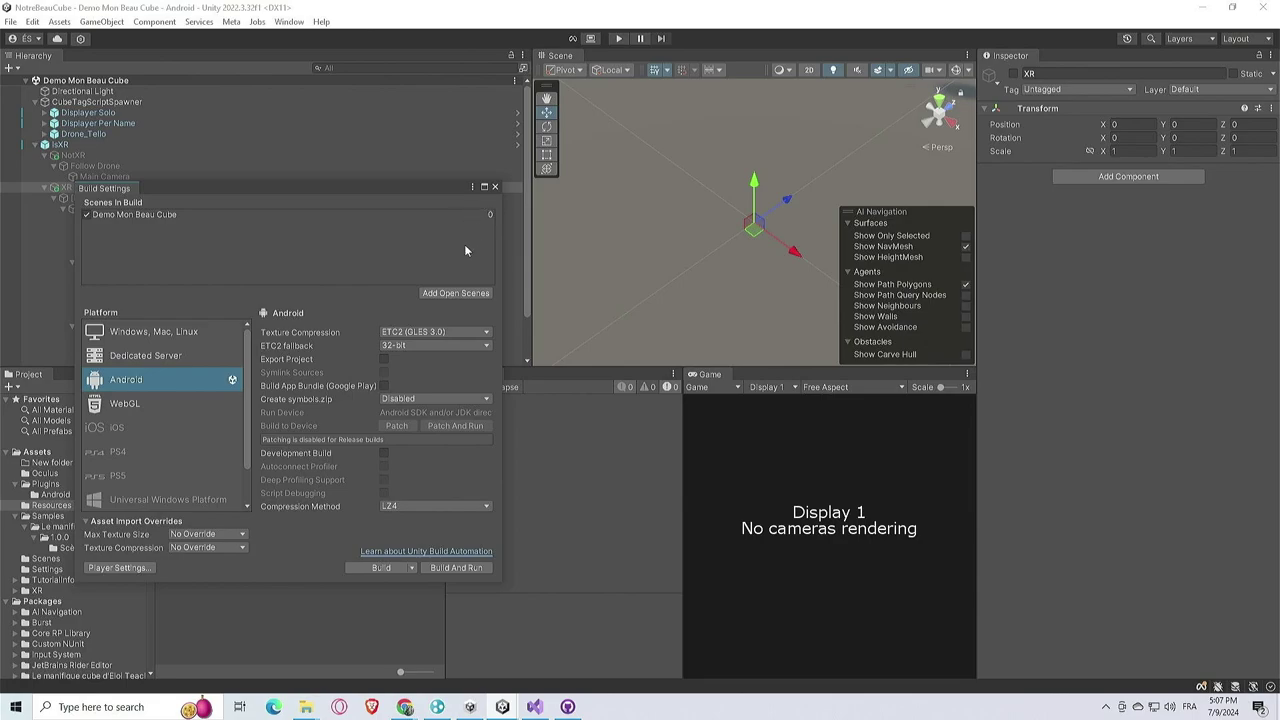
left_click(495, 177)
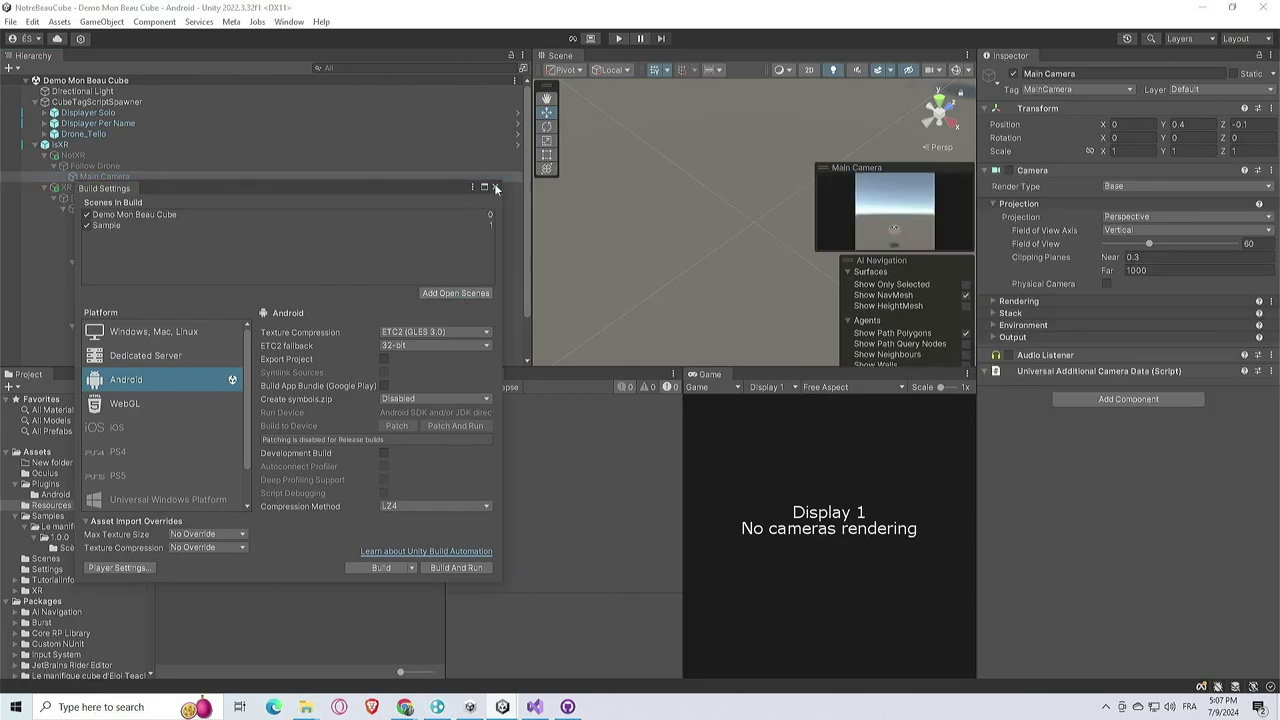
left_click(494, 186)
Switch to GitHub Desktop and commit the two changed ProjectSettings files to main with the summary "Save"
key("alt+Tab")
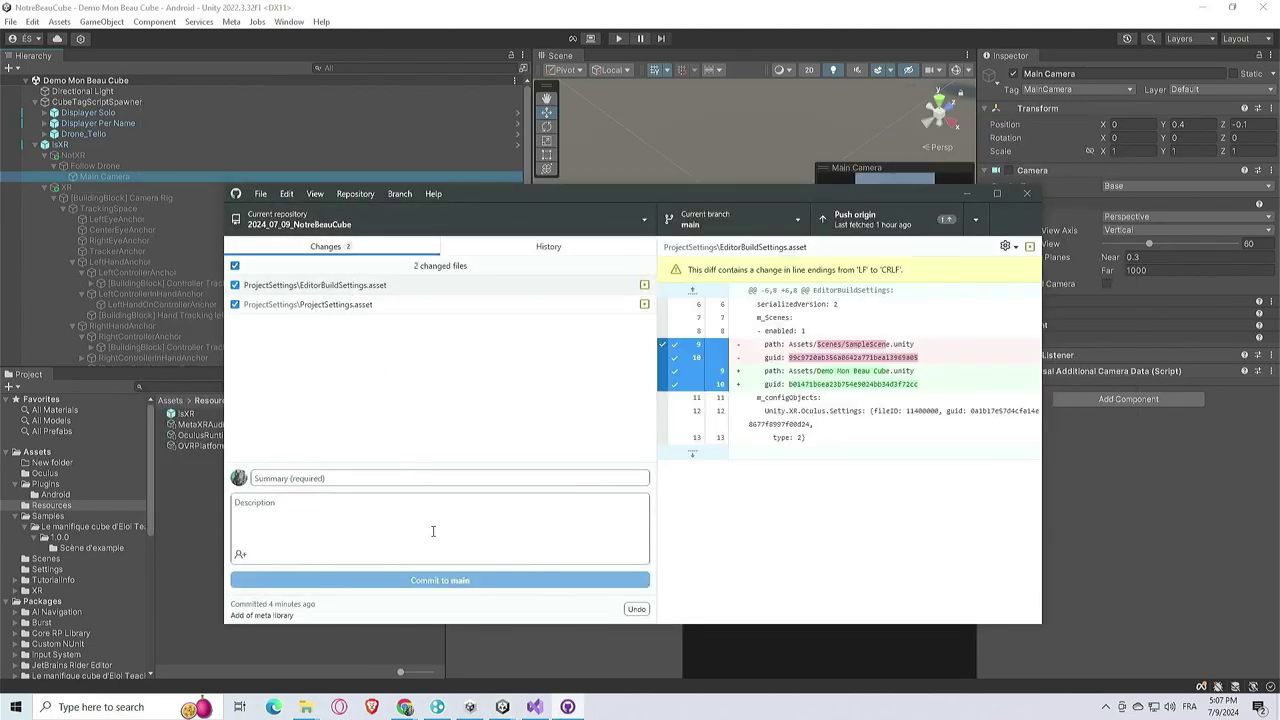
left_click(467, 479)
left_click(444, 477)
type("Savae")
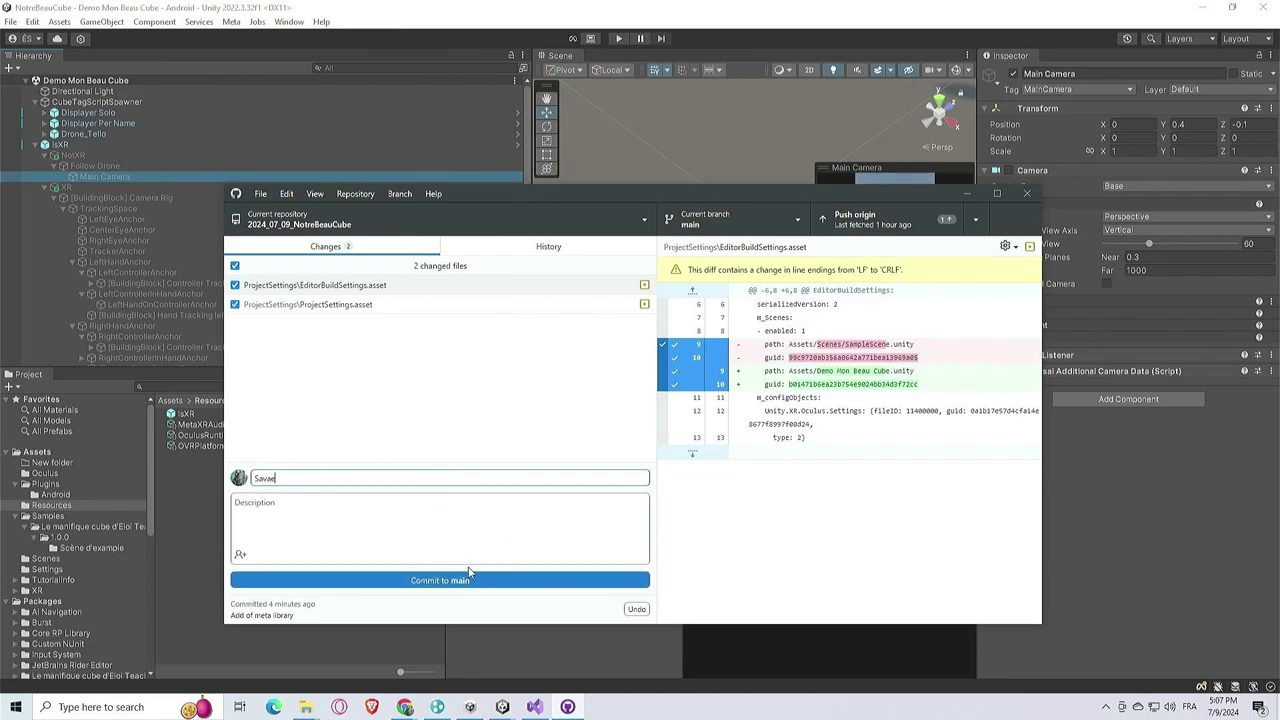
left_click(403, 479)
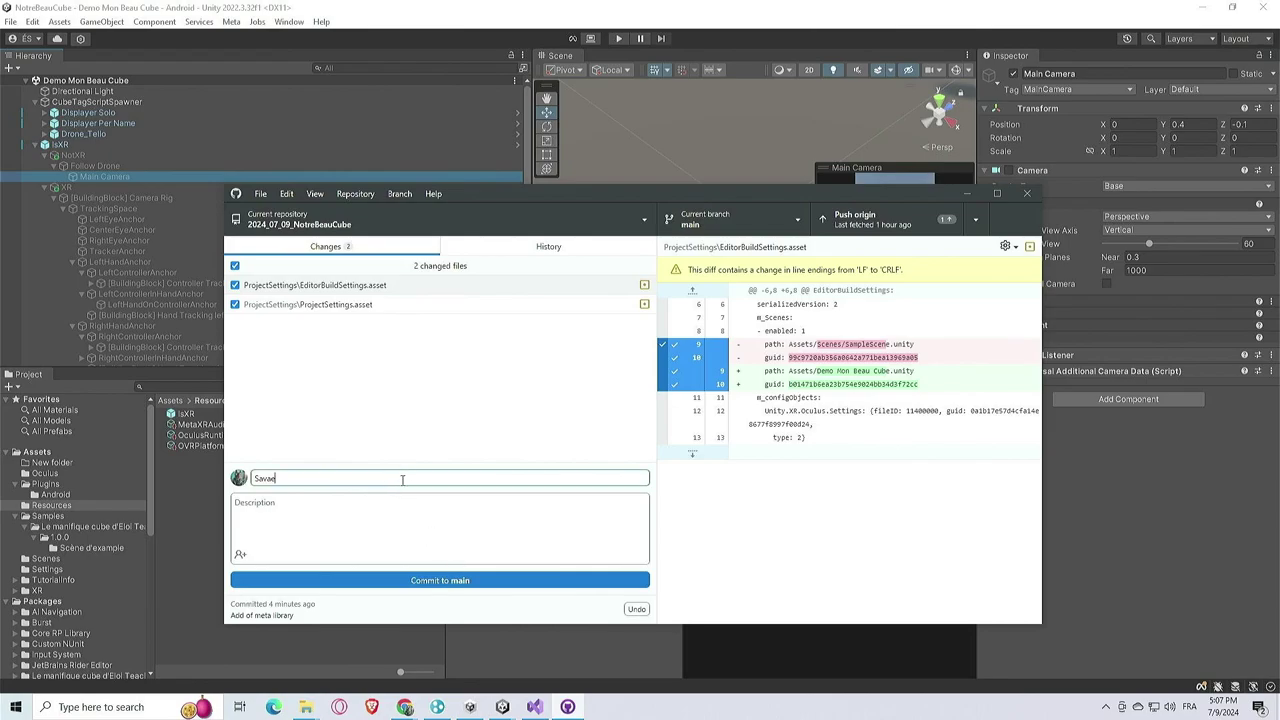
left_click(449, 581)
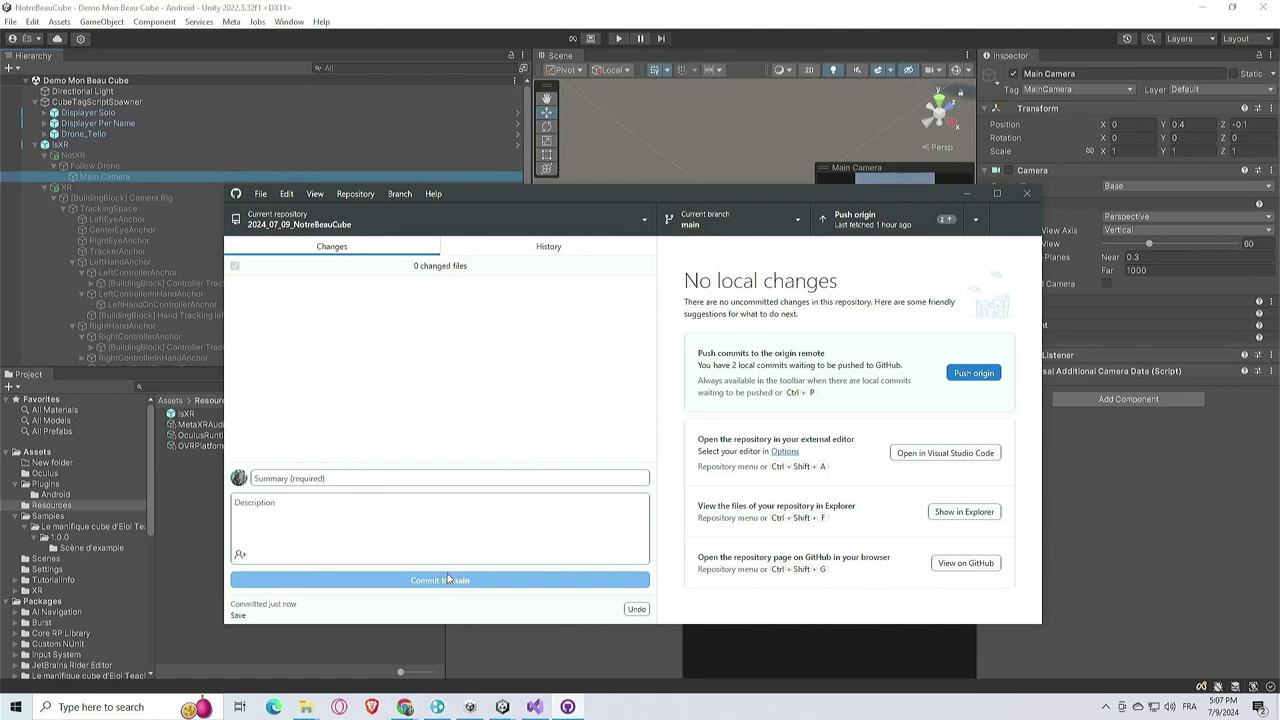
Push the local commits to origin, then open the repository's GitHub page in the browser and select its URL
left_click(989, 380)
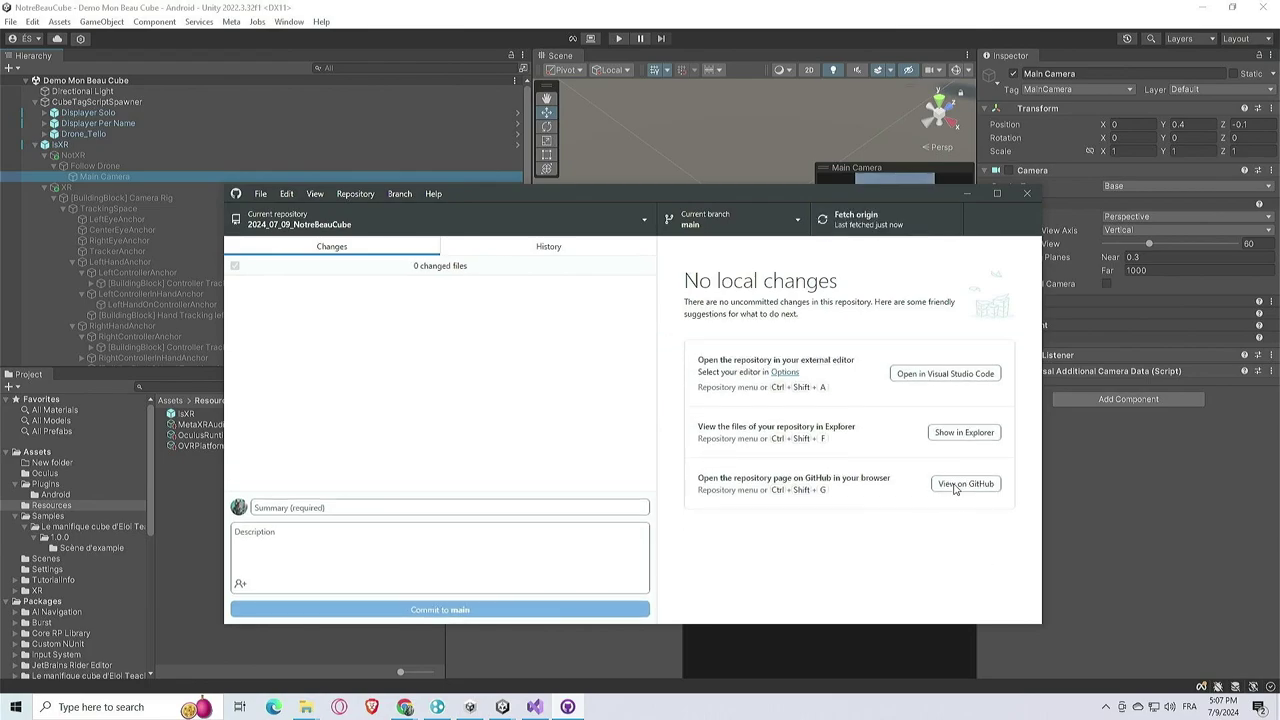
left_click(953, 489)
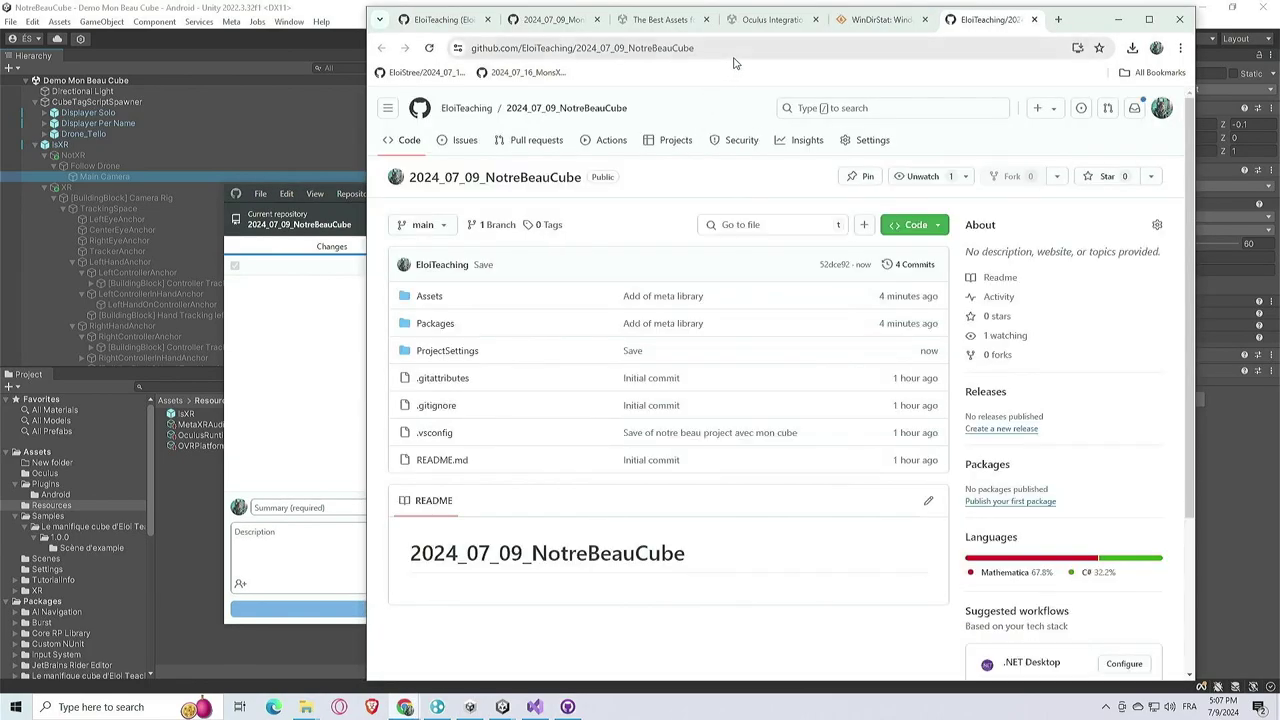
left_click(733, 52)
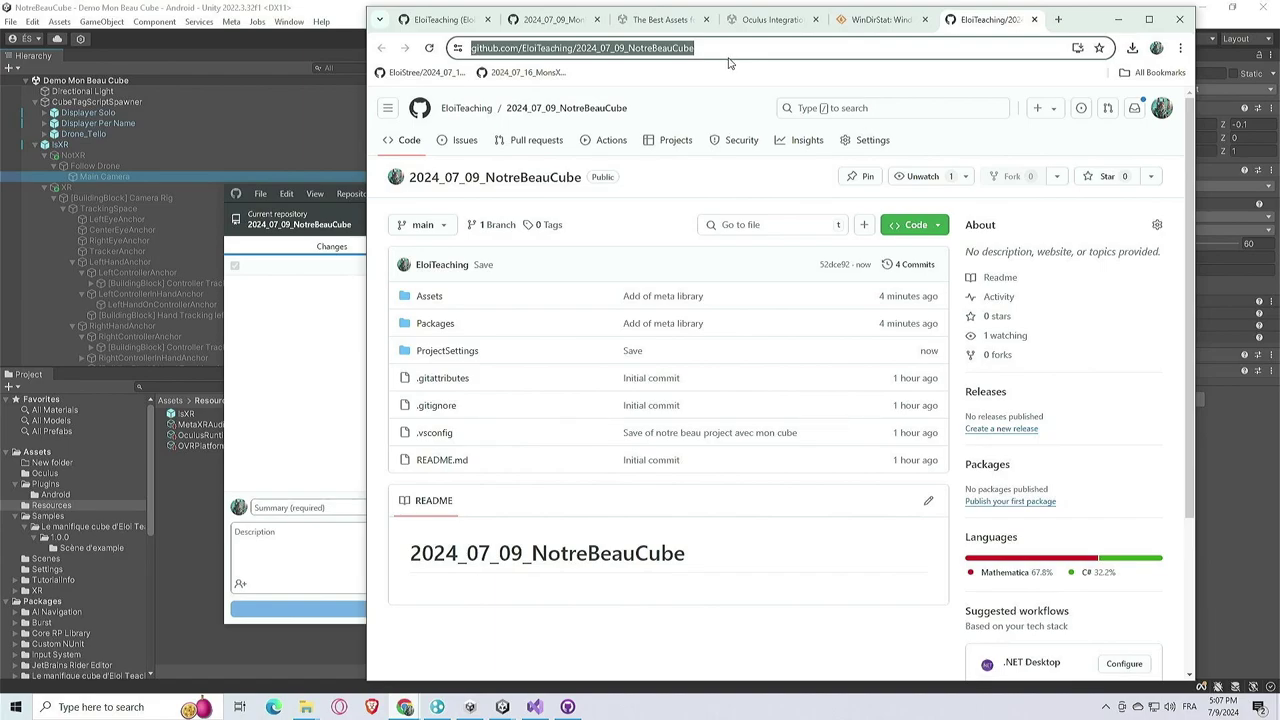
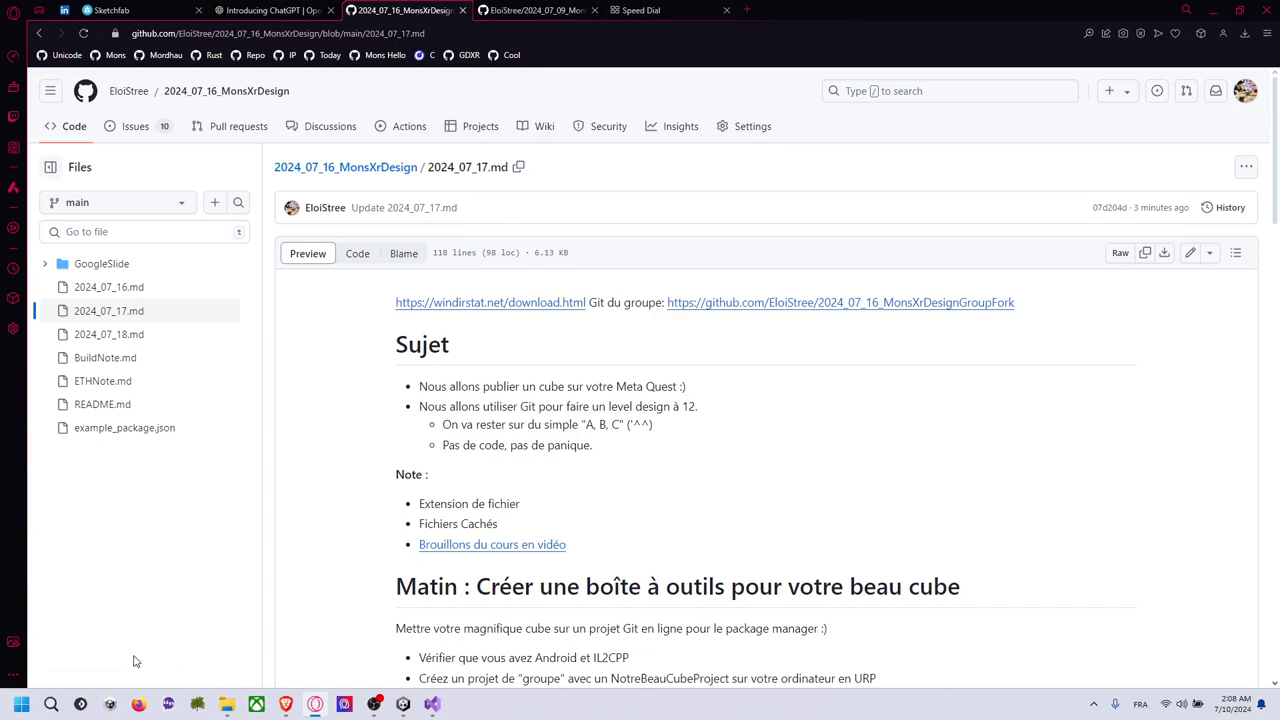
In File Explorer, create a folder named TMP inside C:\U
left_click(227, 704)
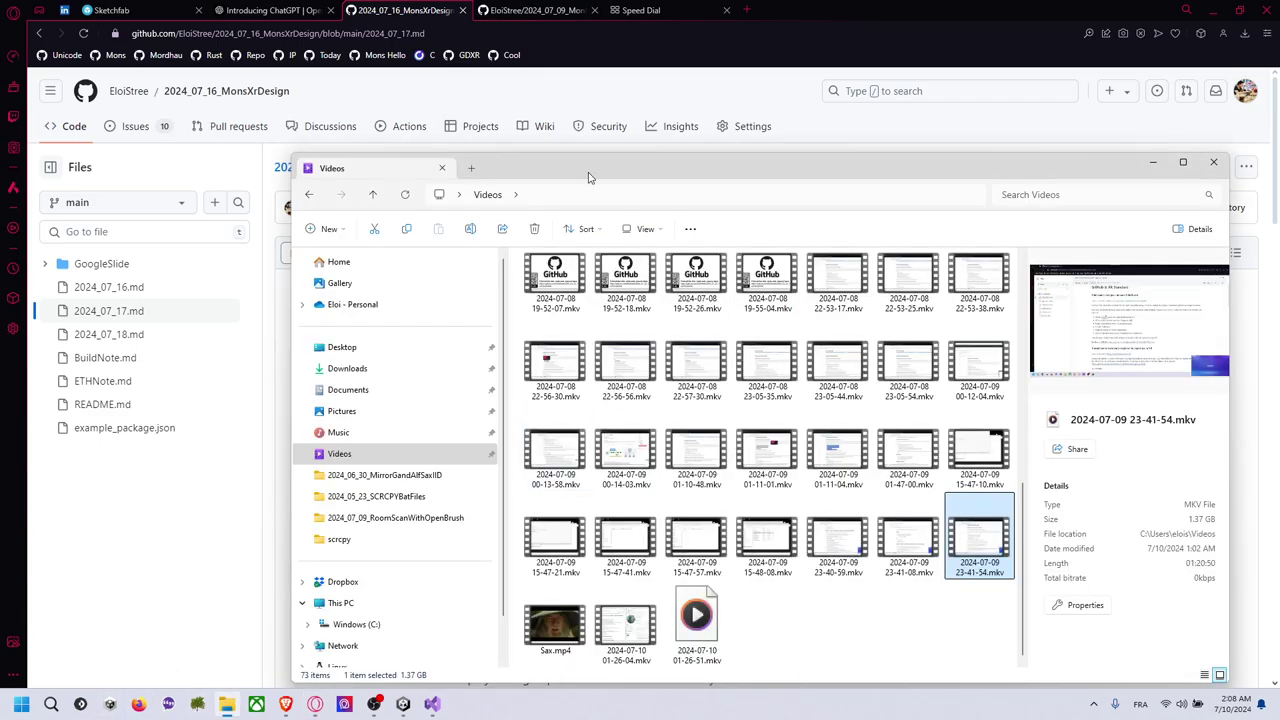
left_click_drag(651, 171, 603, 98)
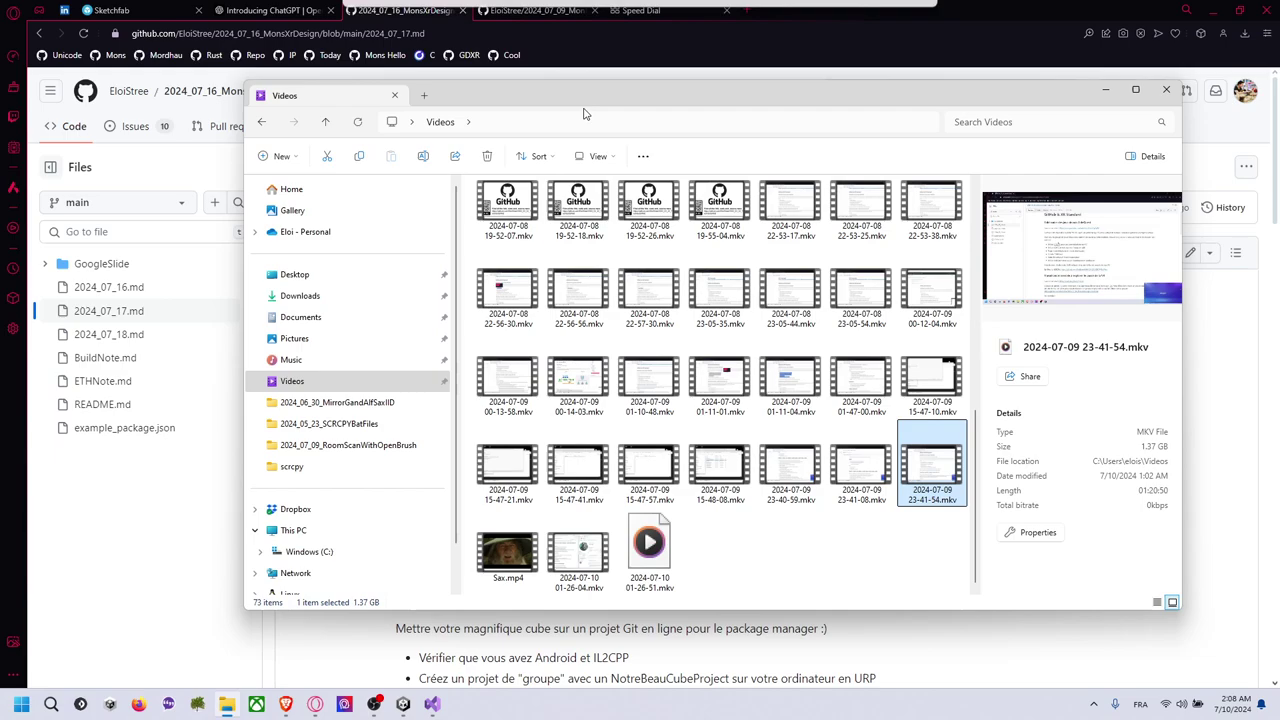
left_click(326, 296)
left_click(340, 551)
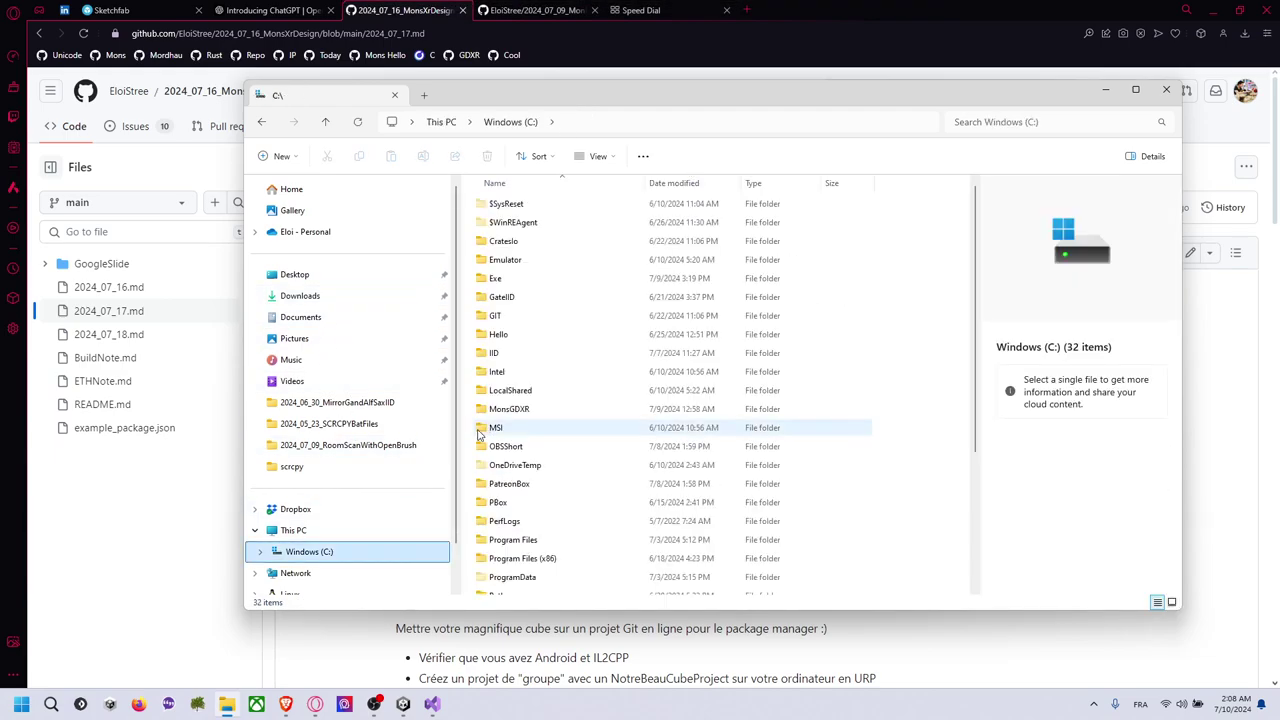
scroll(522, 432, "down", 4)
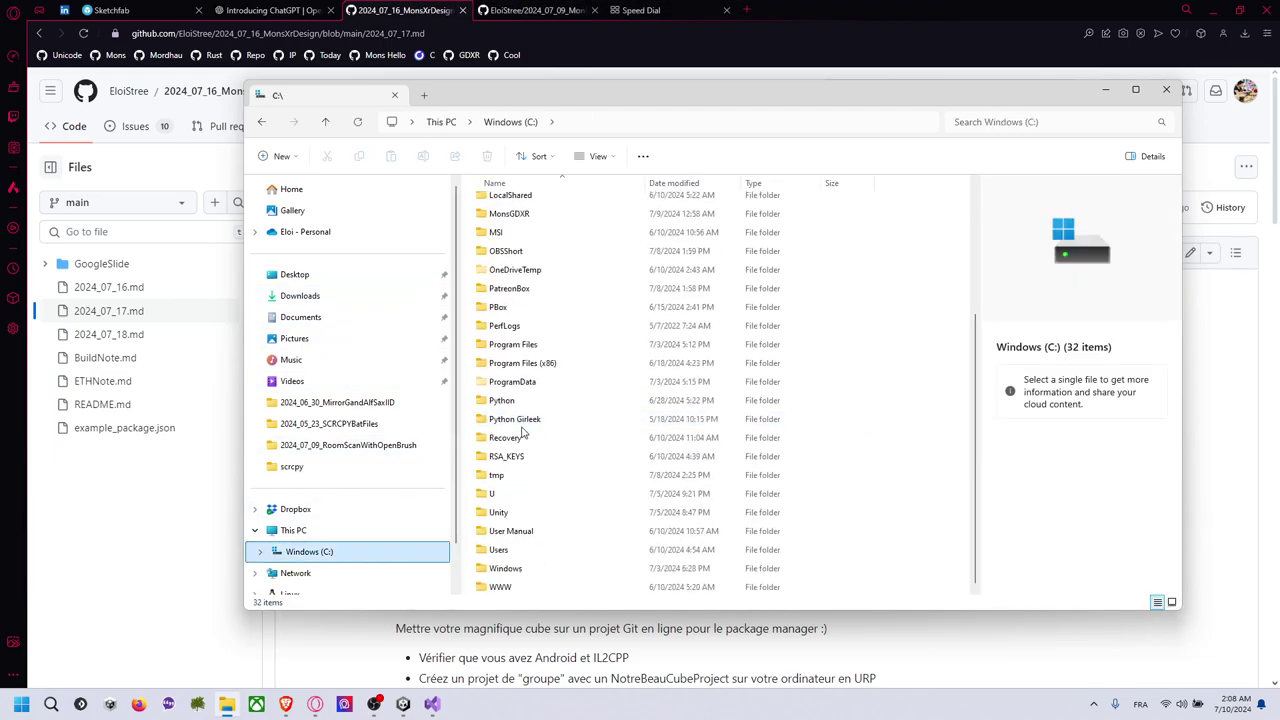
double_click(495, 493)
key("ctrl+shift+n")
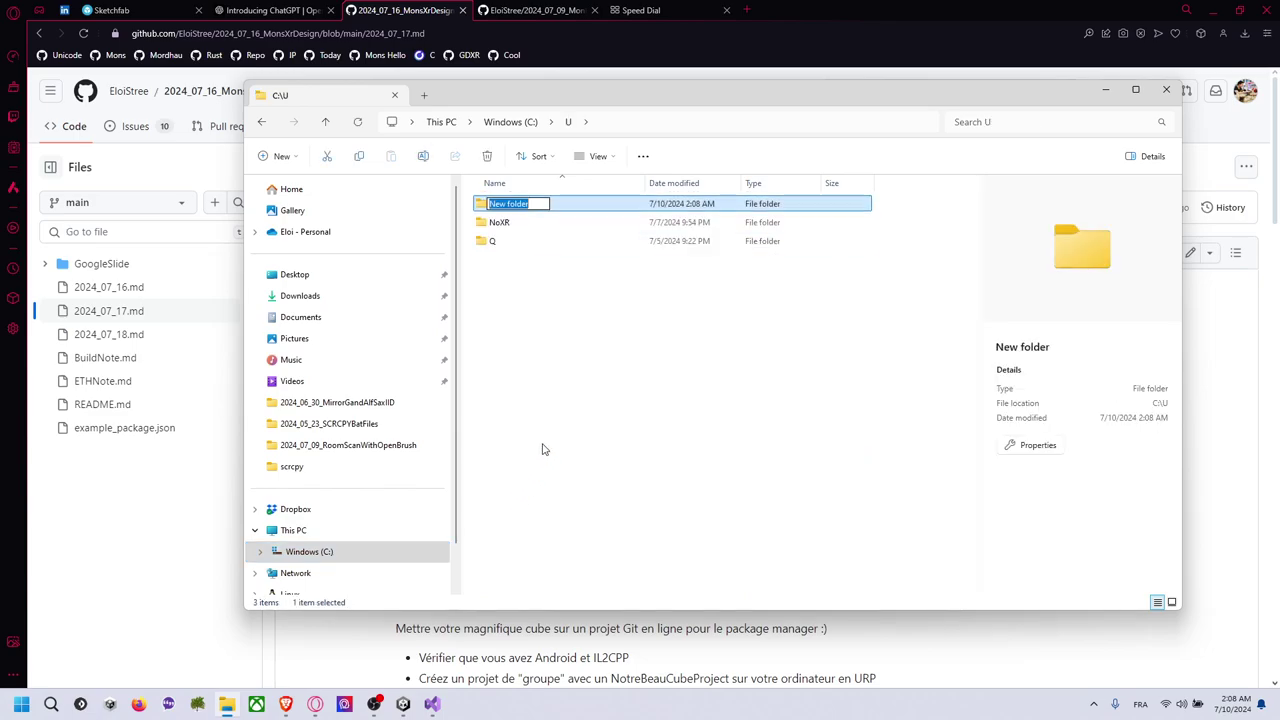
type("TMP")
key("Return")
Open a command prompt in C:\U\TMP and git clone the 2024_07_09_NotreBeauCube repository from GitHub
double_click(528, 240)
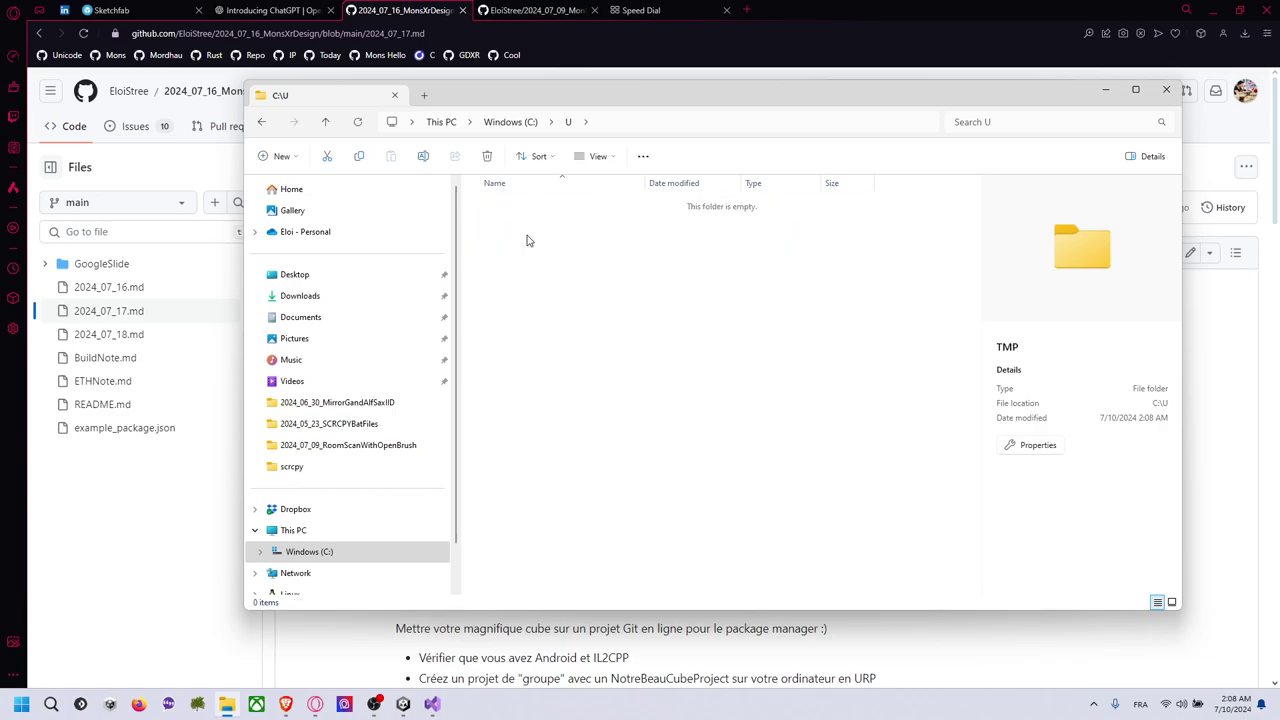
left_click(662, 122)
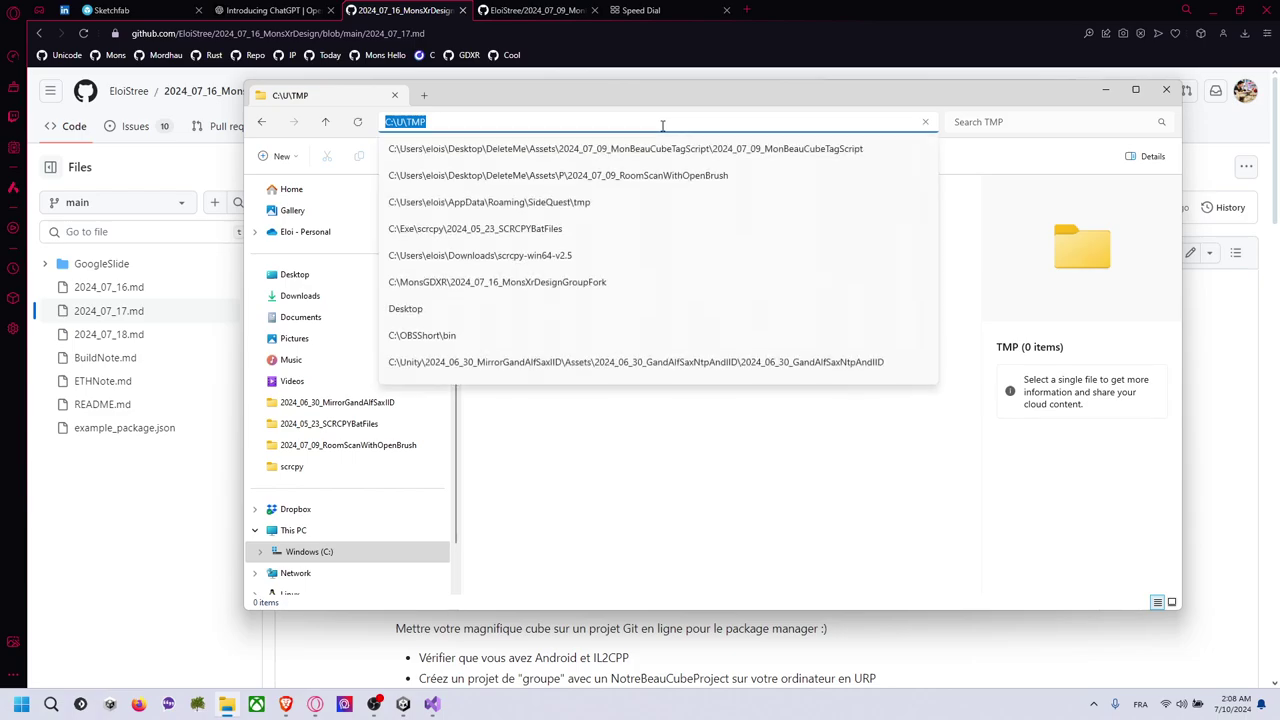
type("cmd")
key("Return")
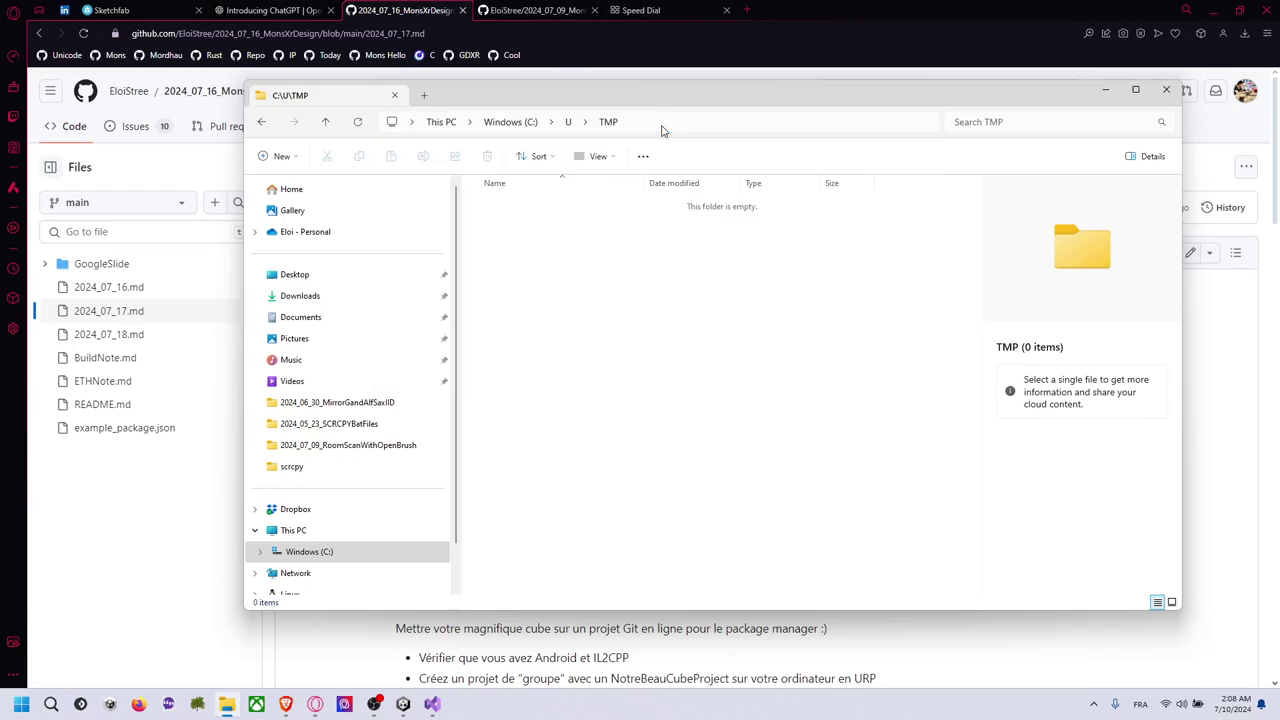
type("git clone")
type("https://github.com/EloiTeaching/2024_07_09_NotreBeauCube")
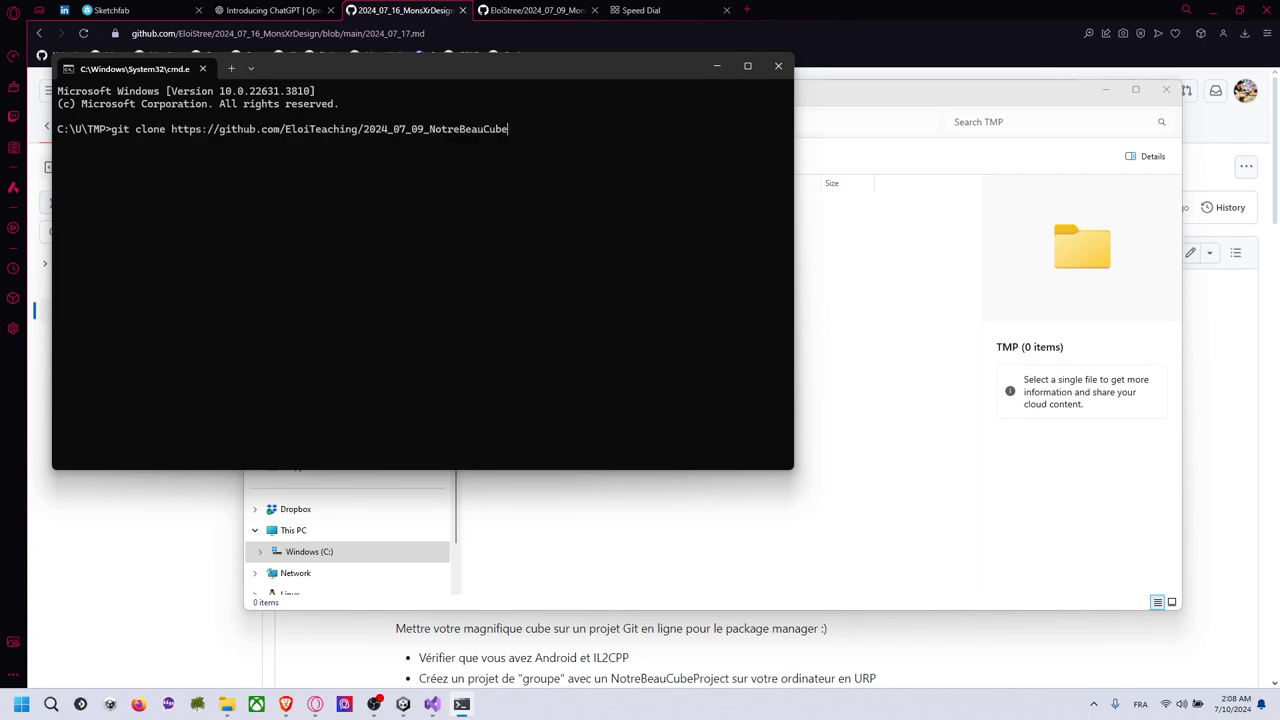
key("Return")
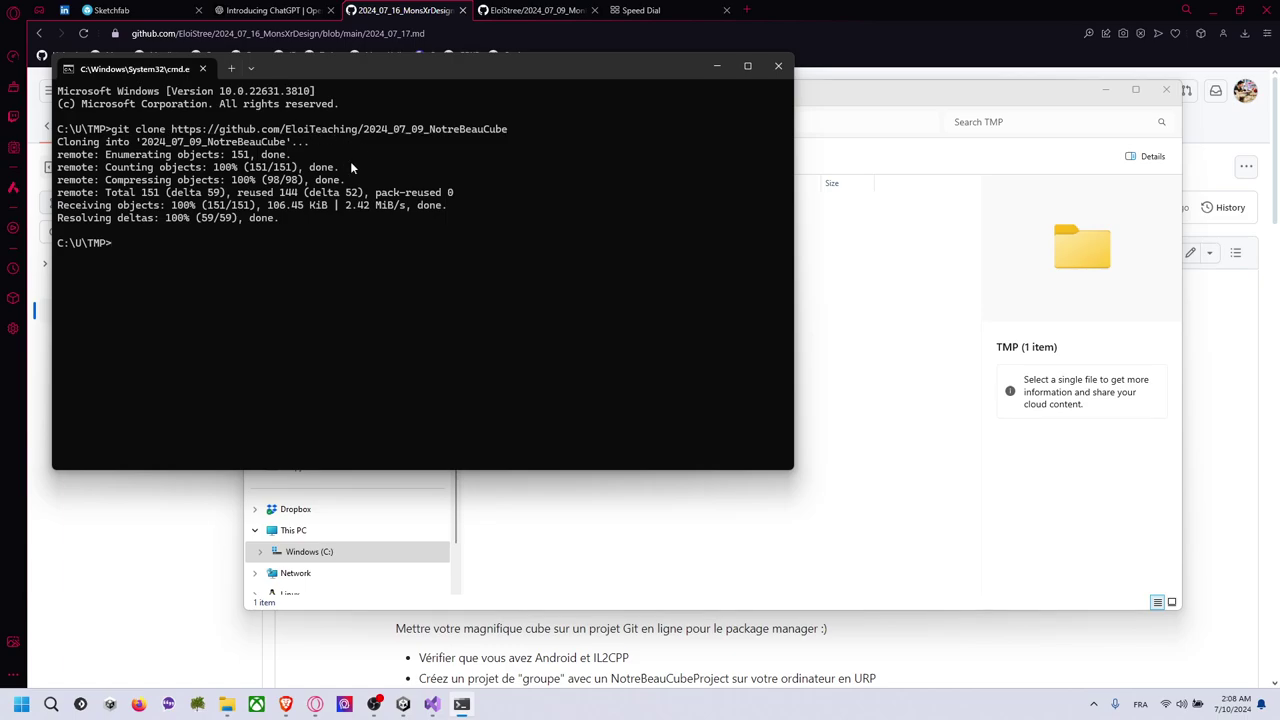
Close the command prompt, open the cloned 2024_07_09_NotreBeauCube folder, and copy its path
left_click(778, 66)
double_click(580, 207)
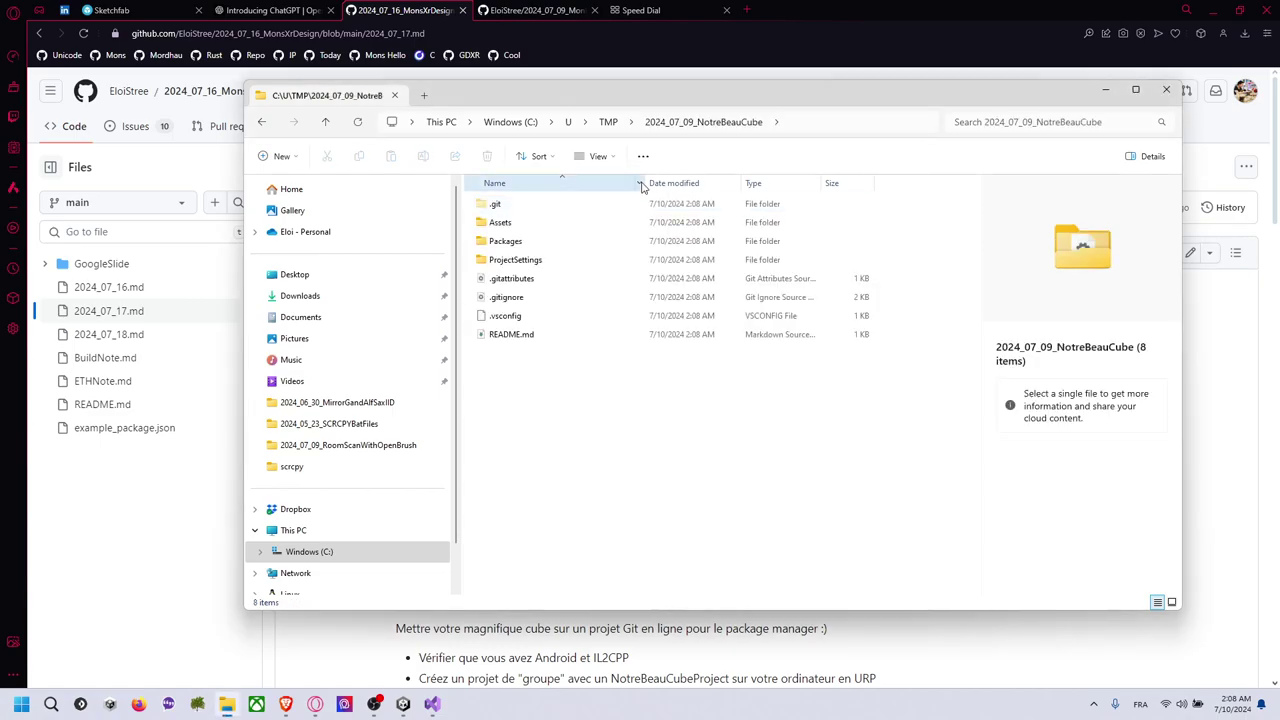
left_click(808, 125)
key("ctrl+c")
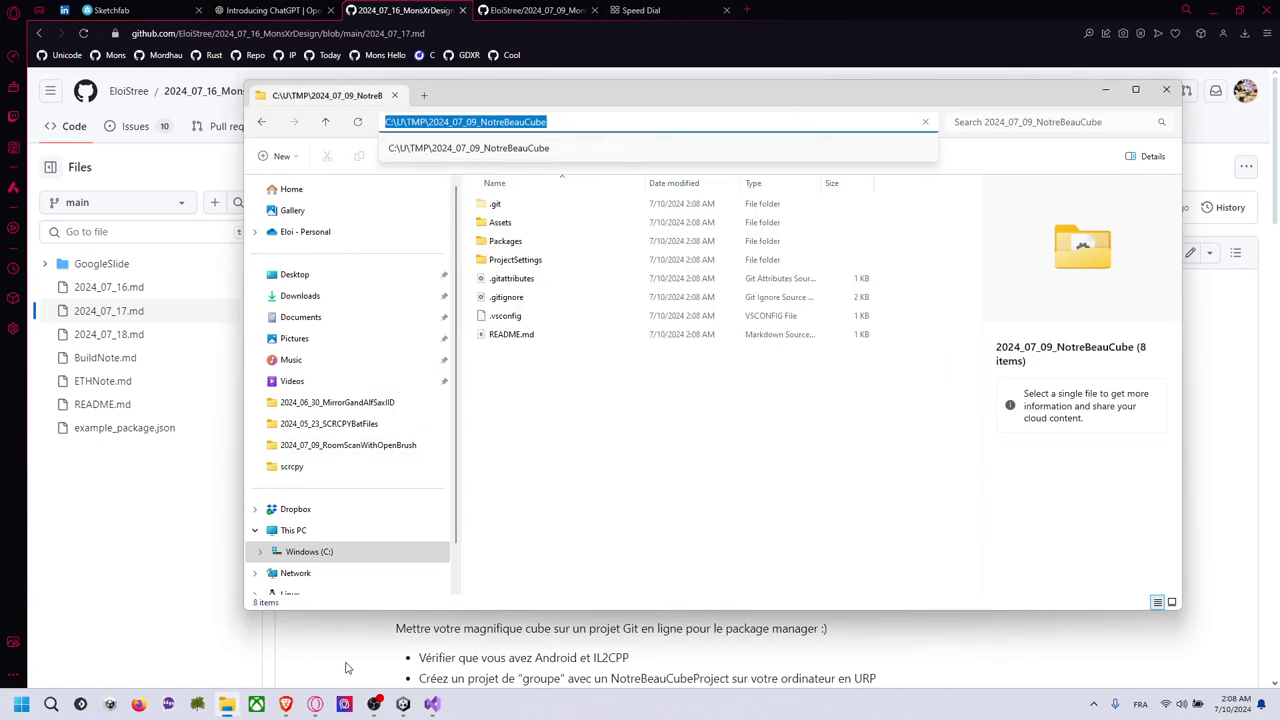
Switch to Unity Hub, and add and open the project from C:\U\TMP\2024_07_09_NotreBeauCube
left_click(110, 704)
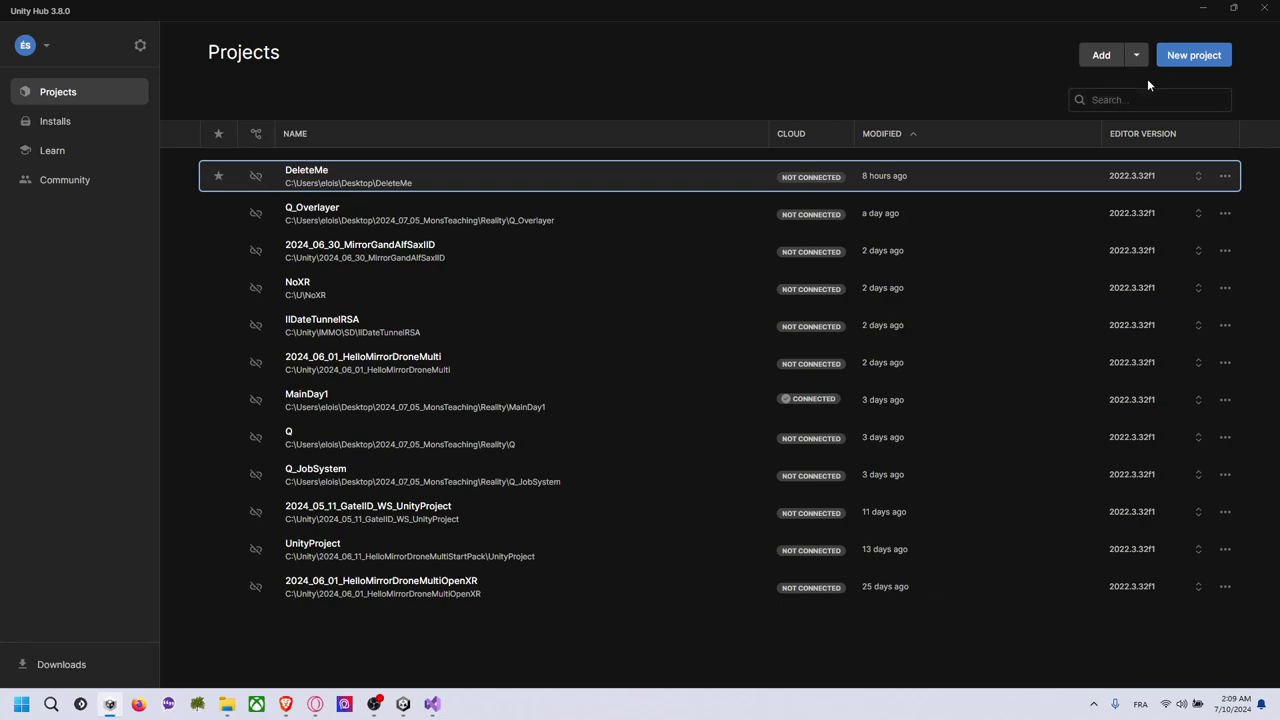
left_click(1112, 62)
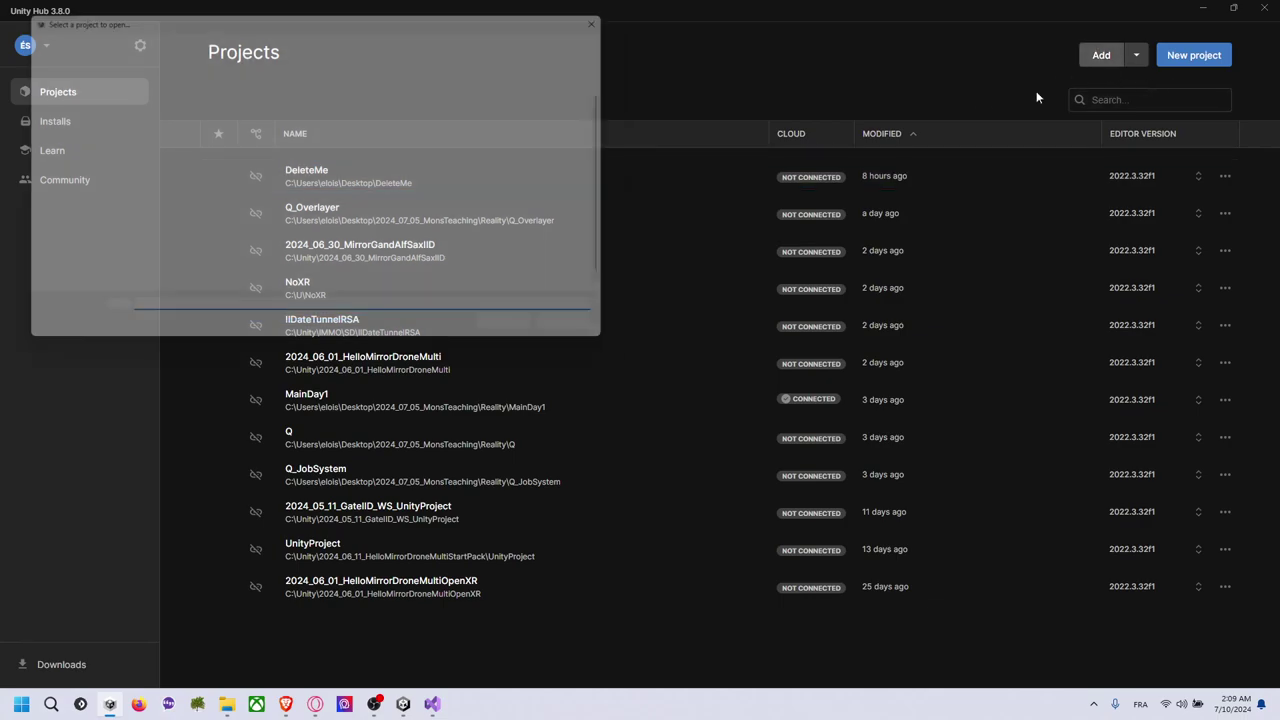
left_click(319, 39)
key("ctrl+v")
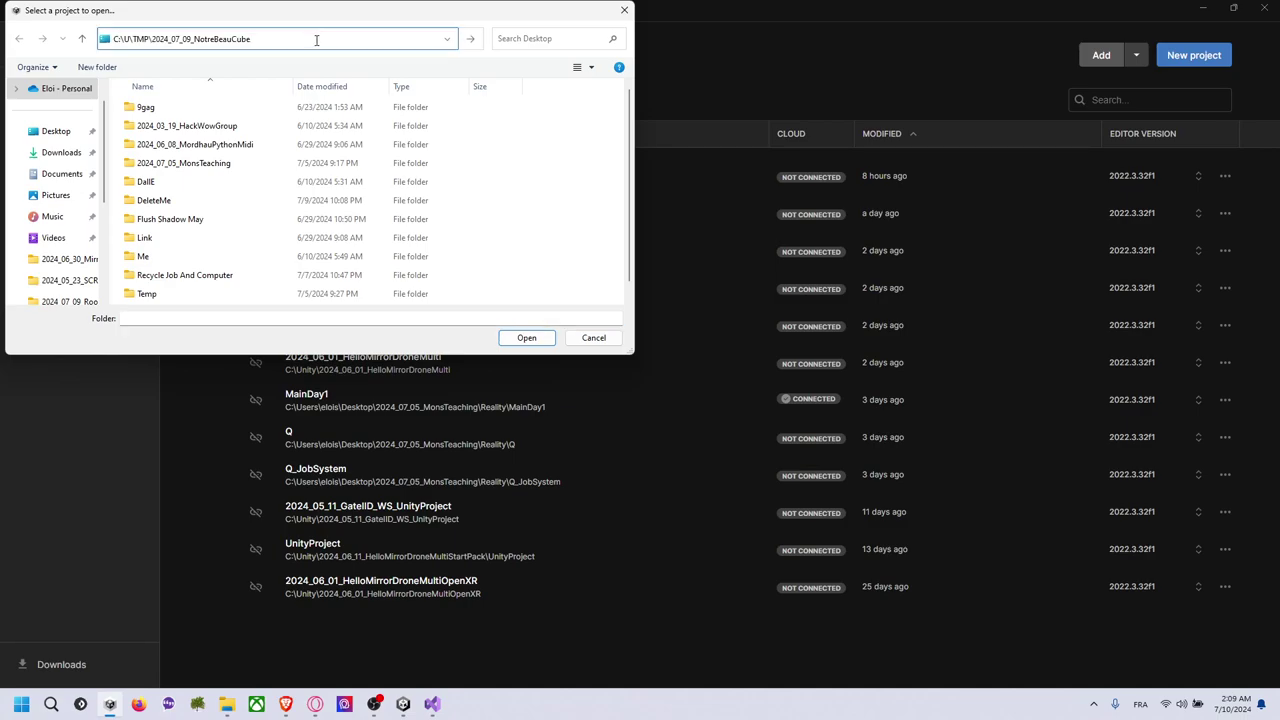
key("Return")
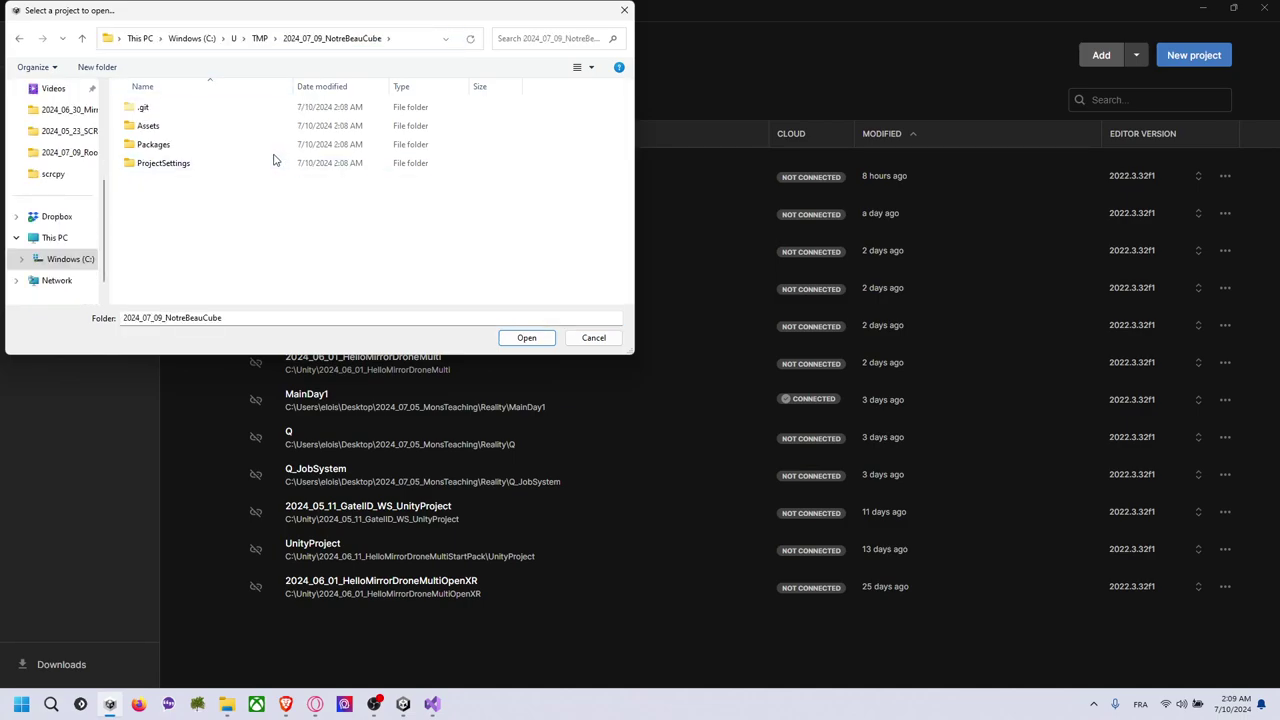
left_click(526, 337)
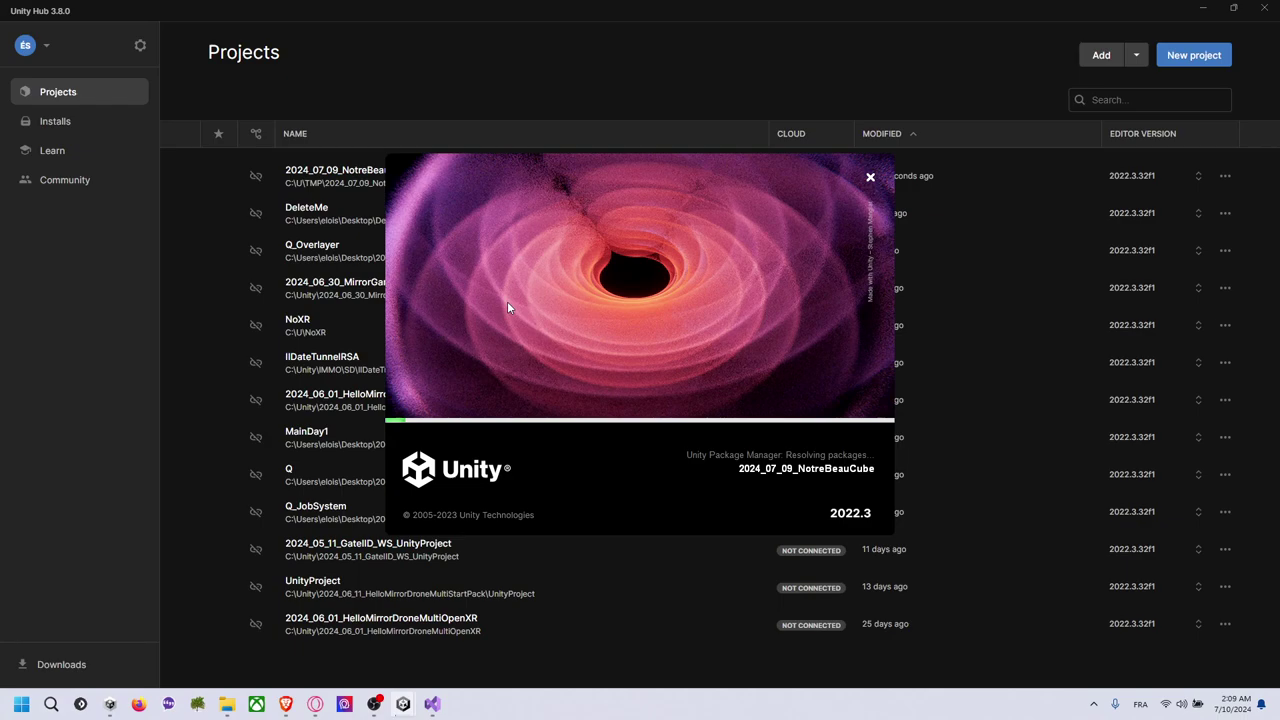
Show the browser as a smaller window over Unity Hub and read the 2024_07_17.md course notes through the "Midi : Open Brush et level design" section
left_click(315, 704)
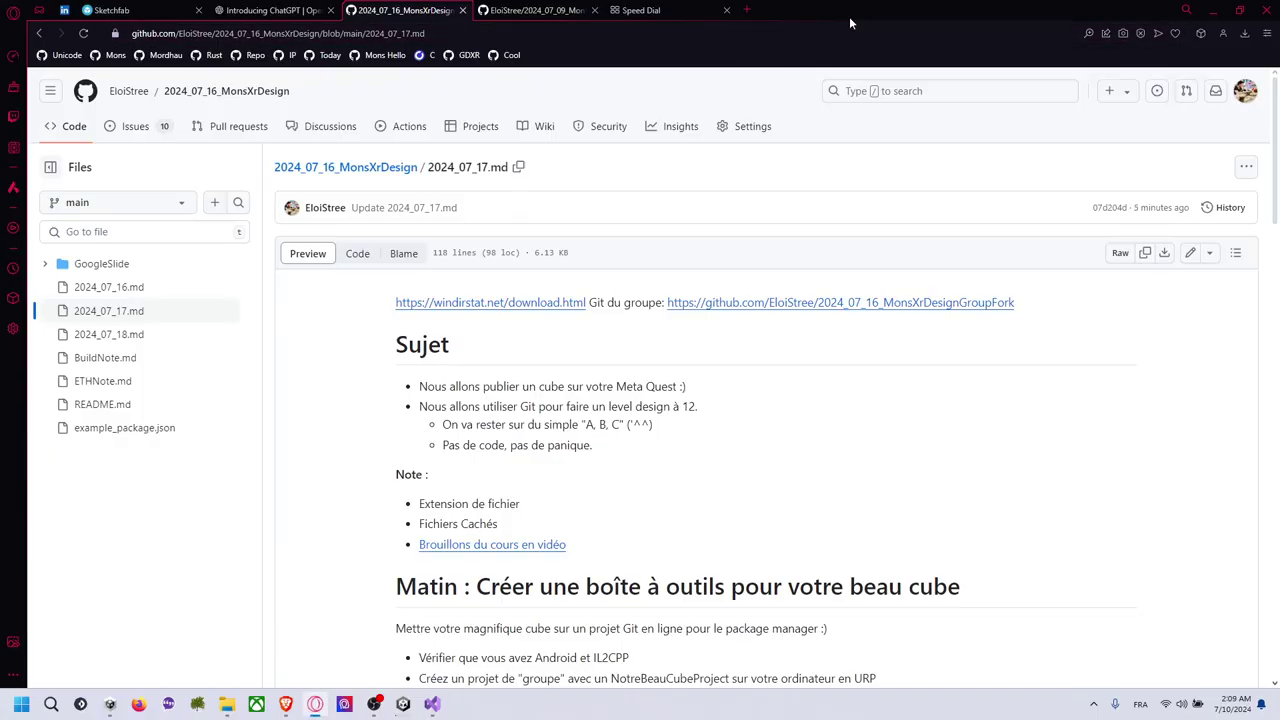
left_click_drag(849, 16, 689, 194)
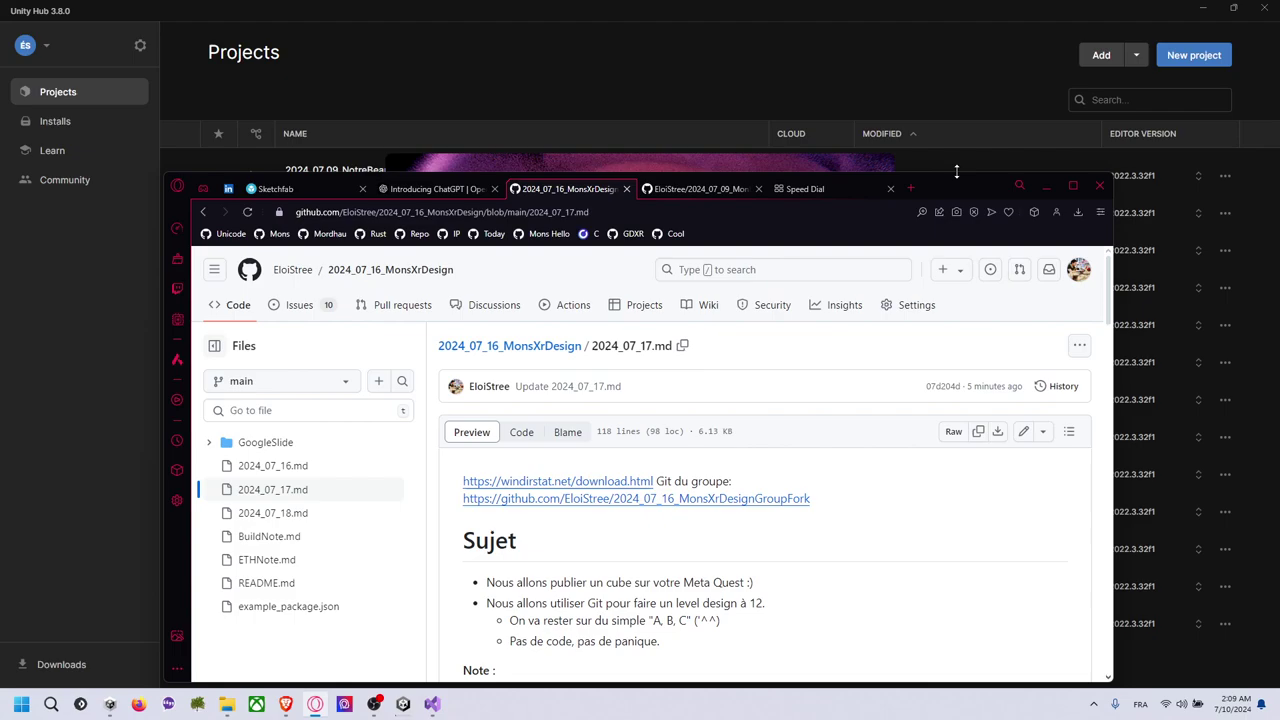
left_click_drag(953, 174, 951, 131)
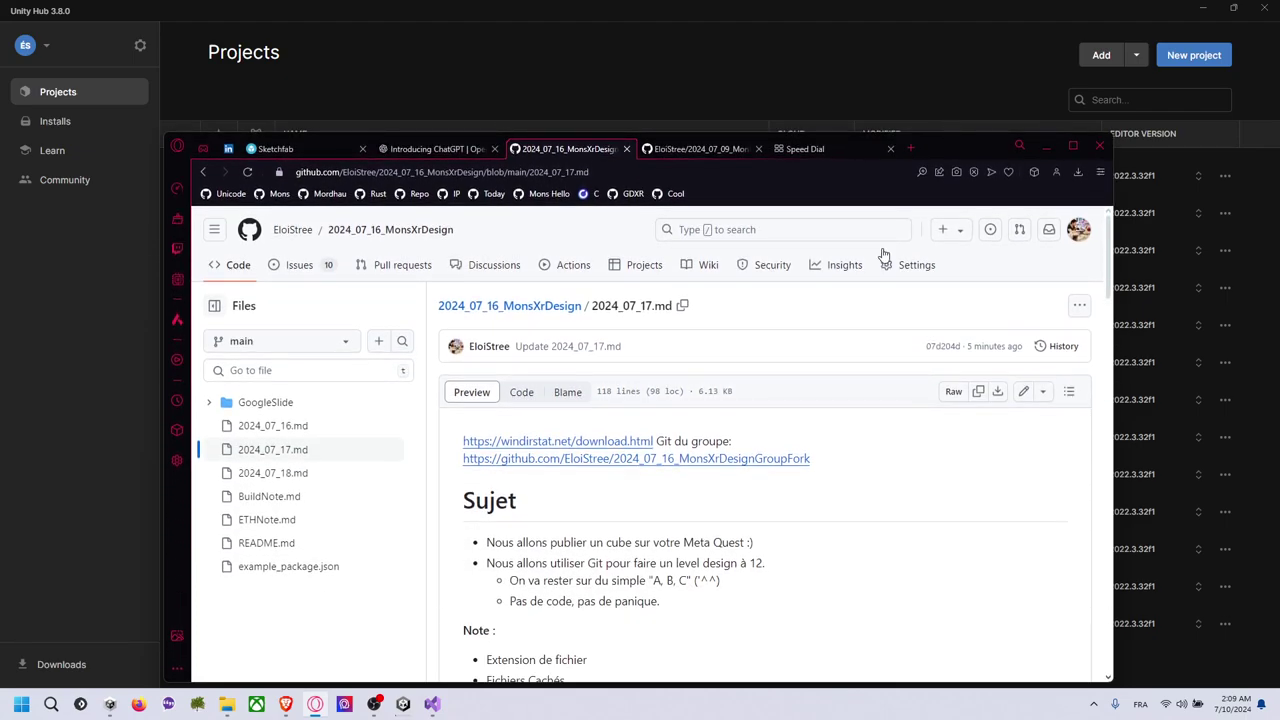
scroll(728, 525, "down", 5)
scroll(728, 525, "down", 10)
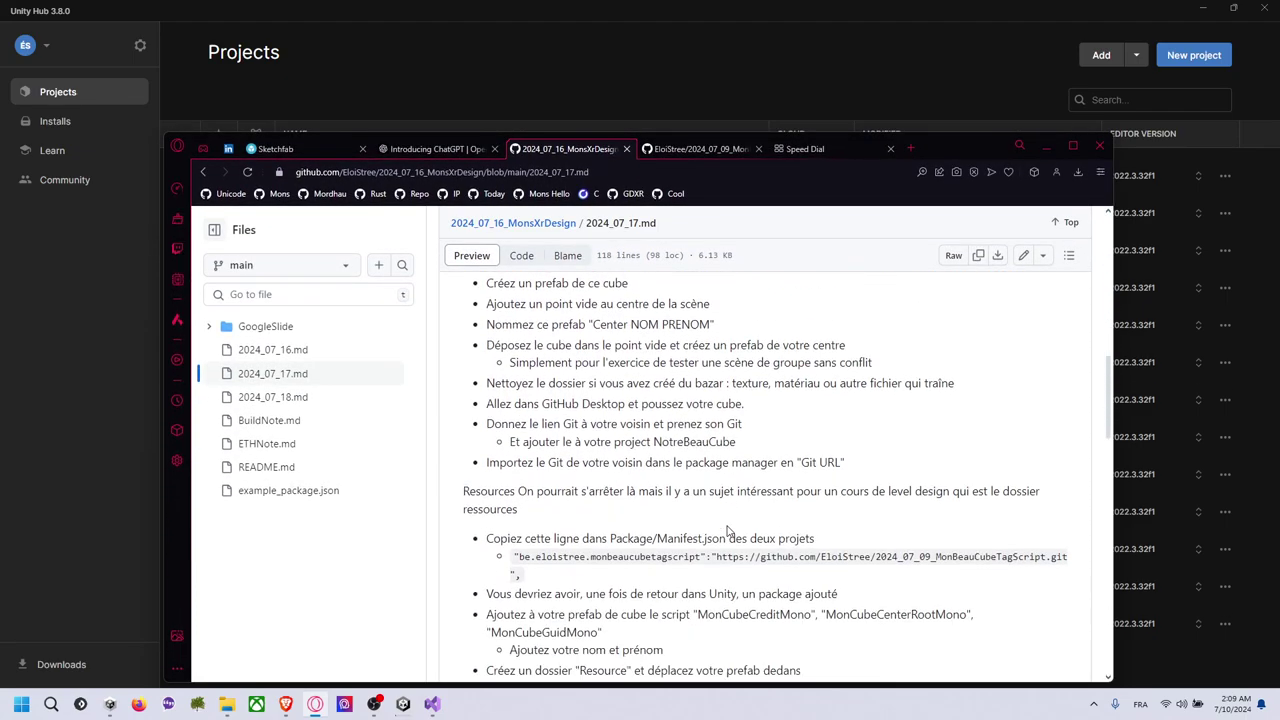
scroll(730, 530, "down", 2)
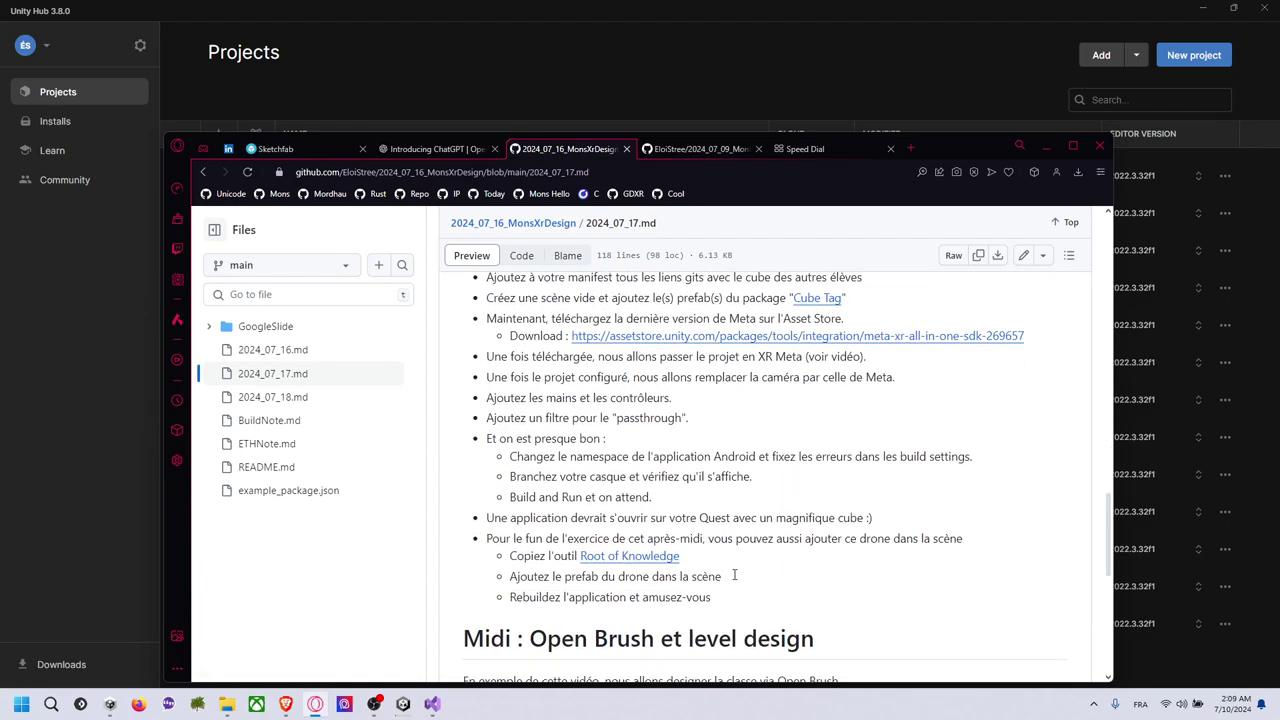
scroll(745, 550, "down", 3)
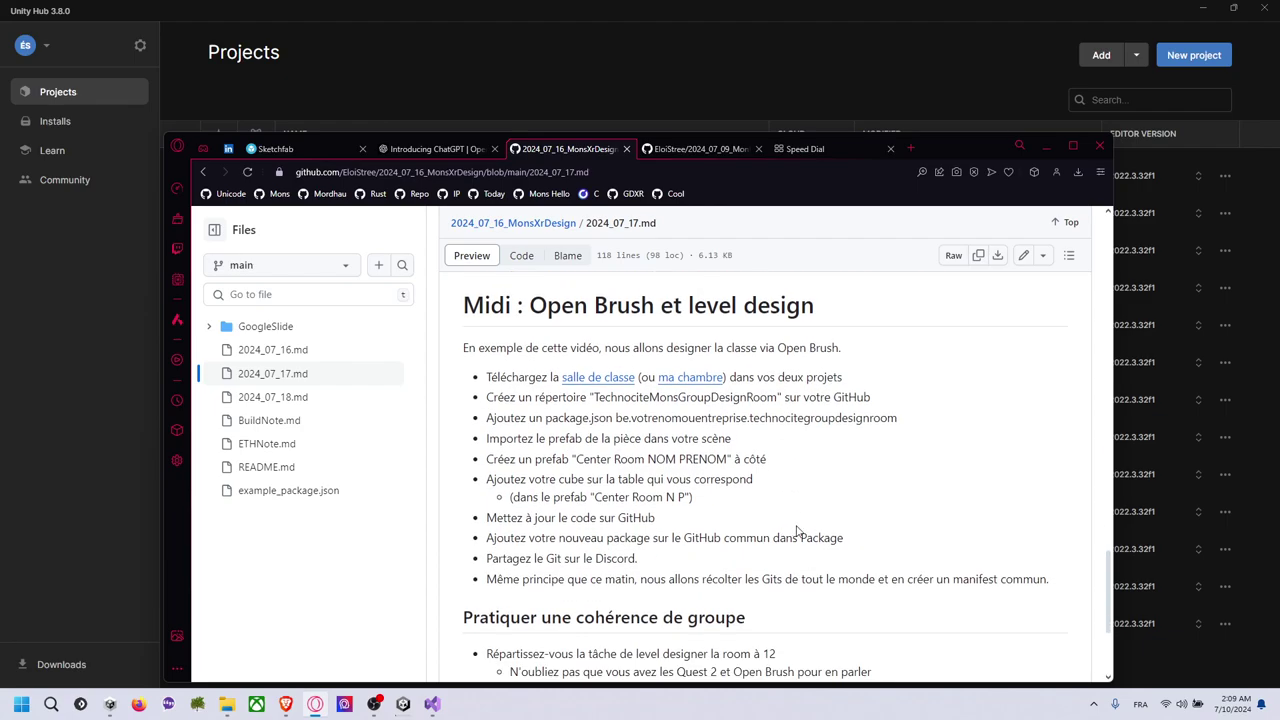
Skim the notes through "Après-midi : Parlons XR et industrie" and review the Quest build instructions above the "Midi" section
scroll(678, 476, "down", 2)
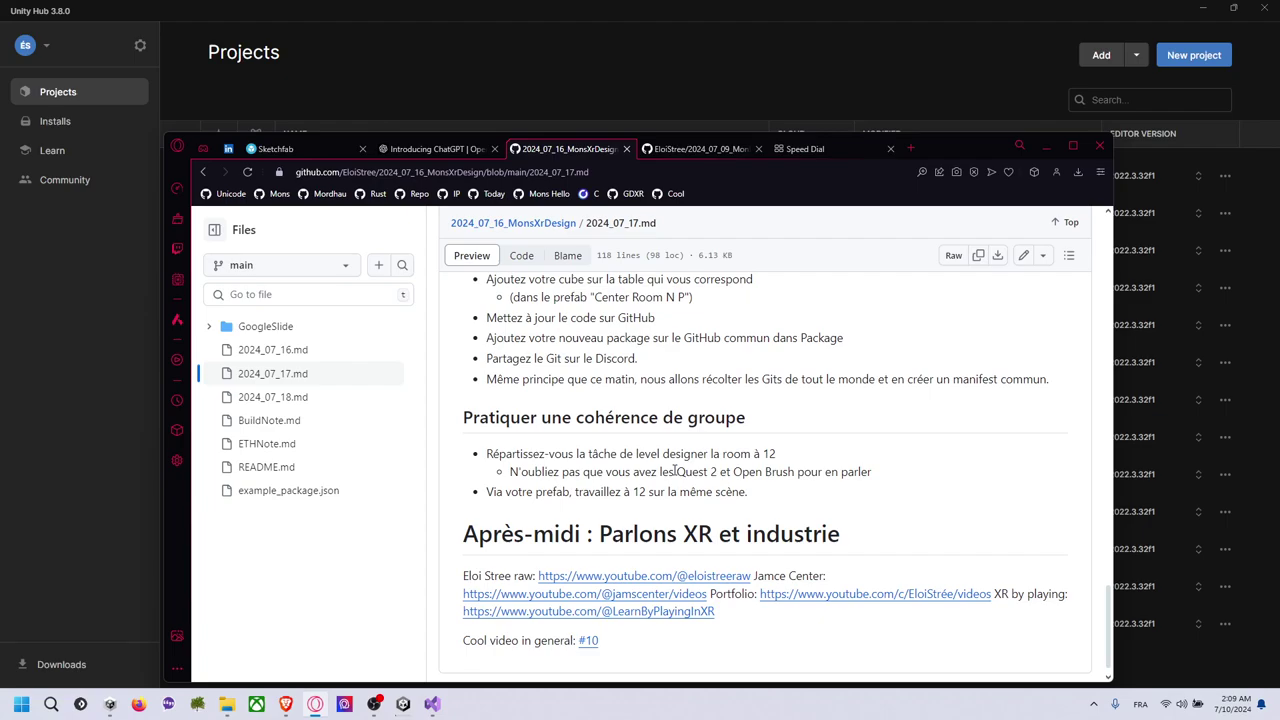
scroll(675, 470, "up", 6)
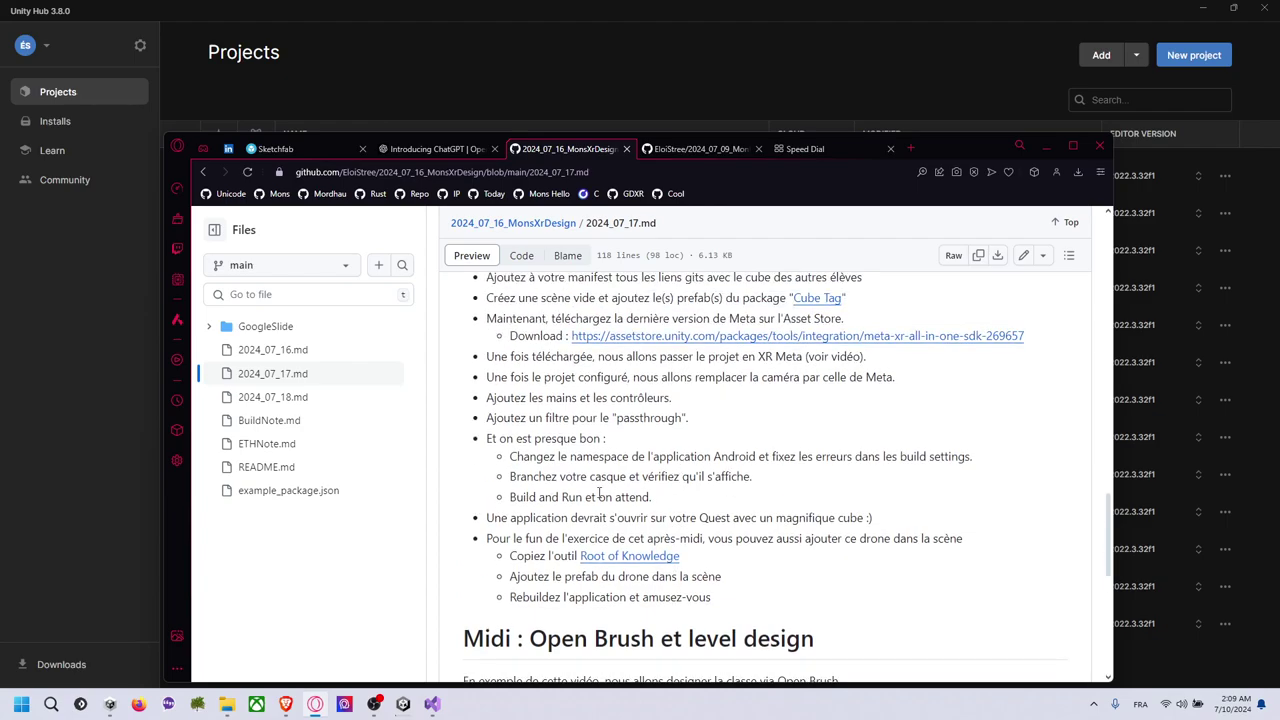
left_click_drag(593, 462, 820, 588)
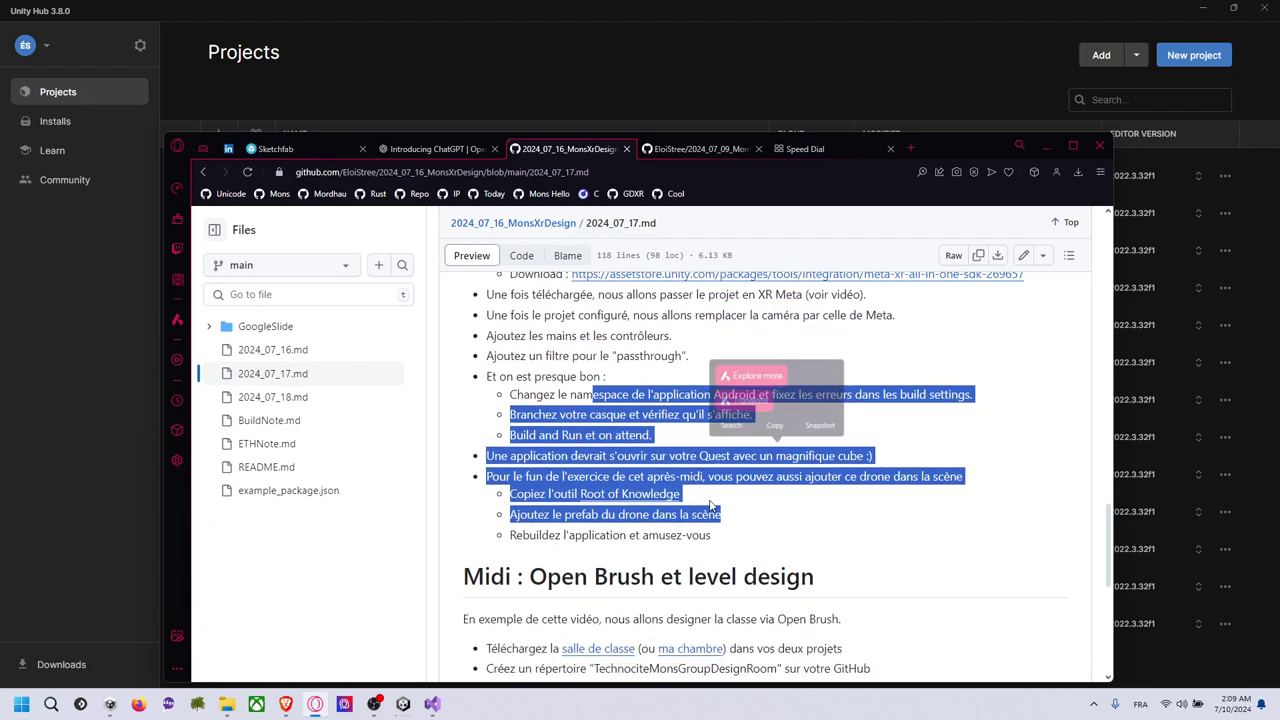
scroll(650, 490, "down", 3)
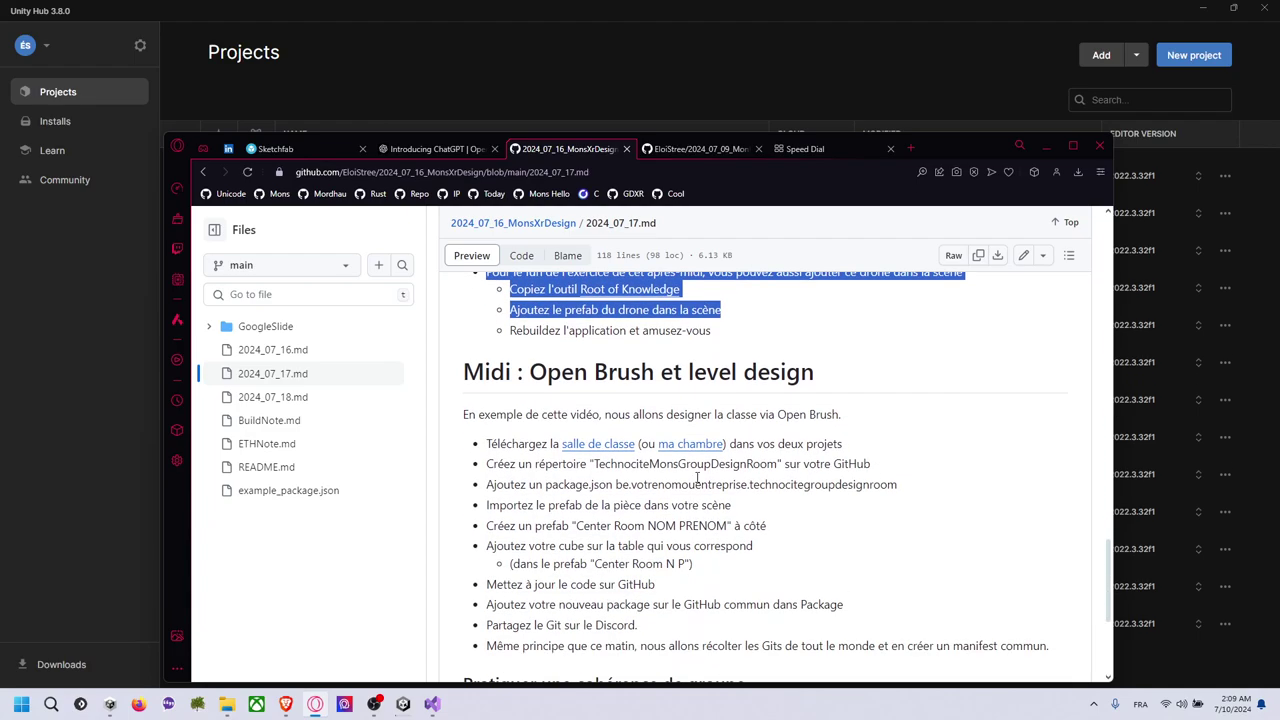
scroll(754, 492, "down", 1)
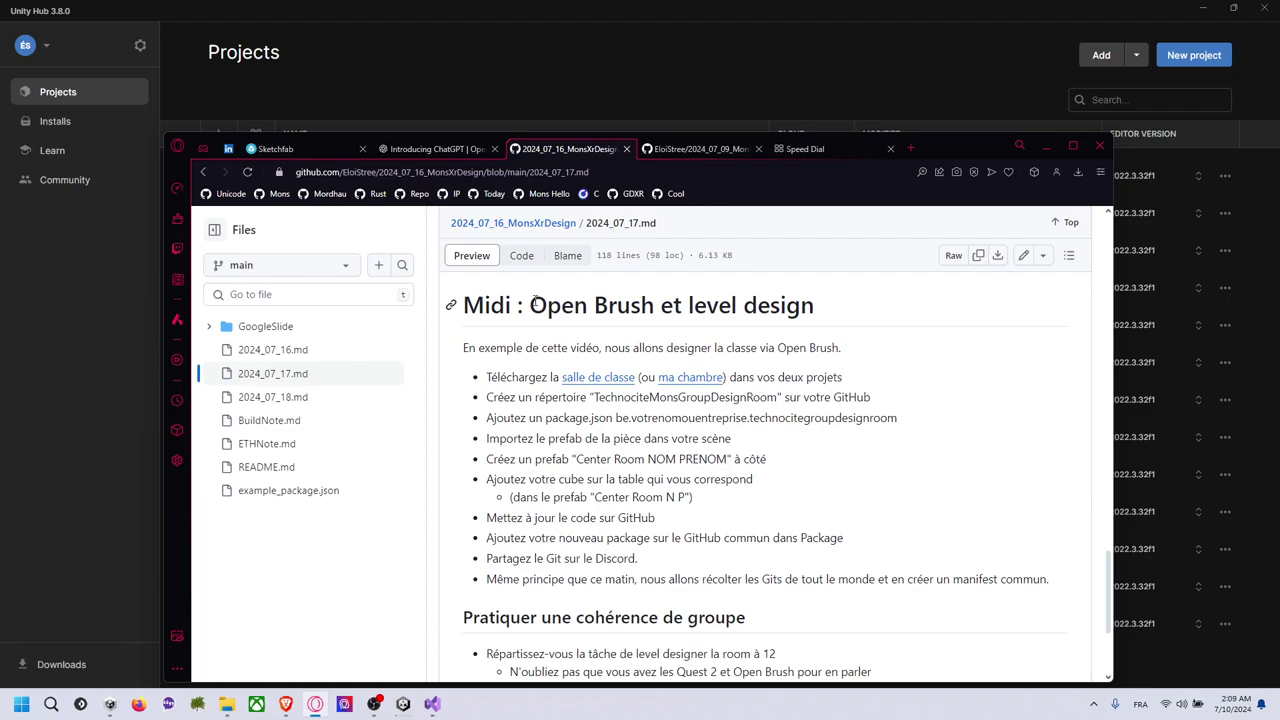
Read the "Midi : Open Brush et level design" instructions on the TechnociteMonsGroupDesignRoom repository, package.json, room prefab, "Center Room NOM PRENOM" prefab and cube placement
left_click_drag(533, 303, 822, 318)
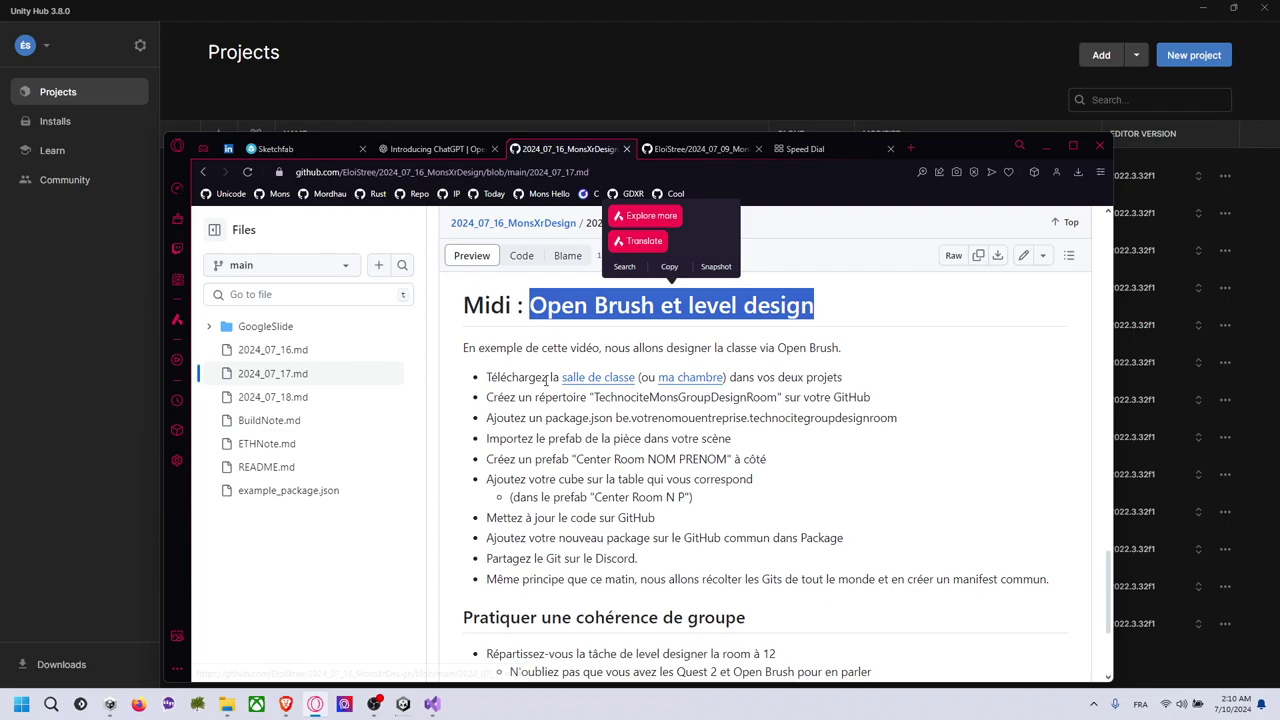
left_click_drag(511, 397, 798, 397)
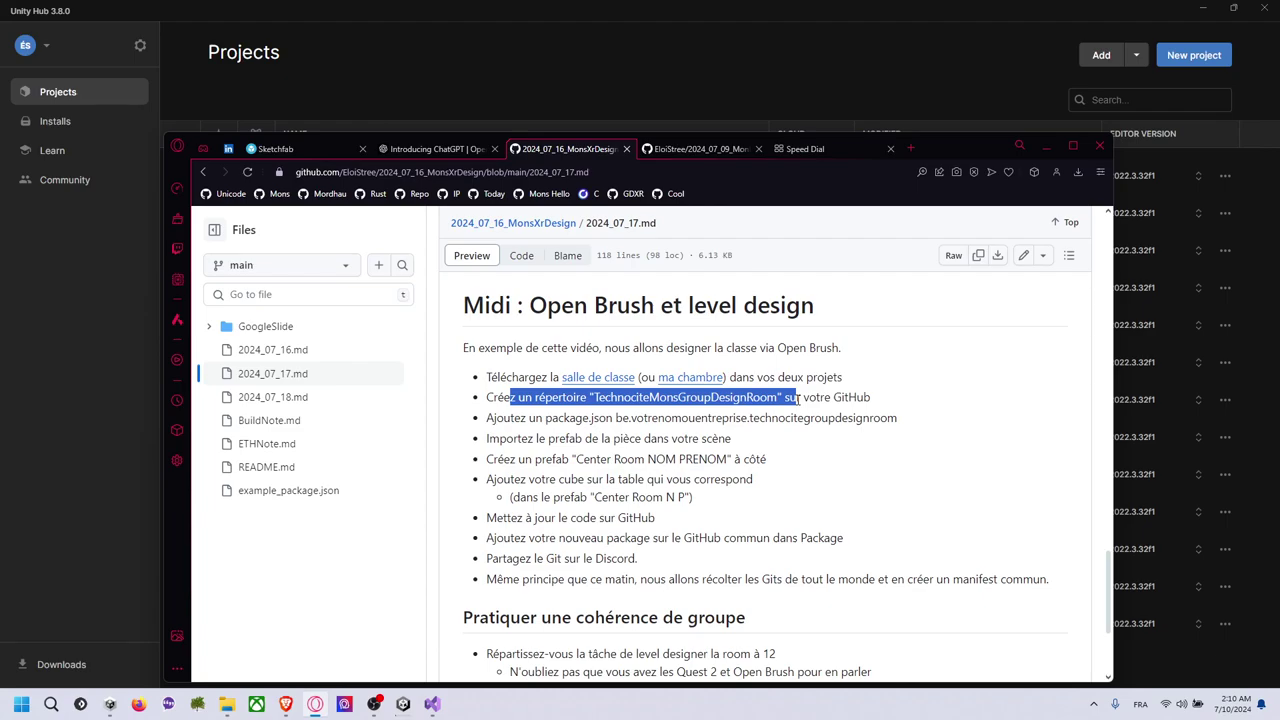
left_click(826, 390)
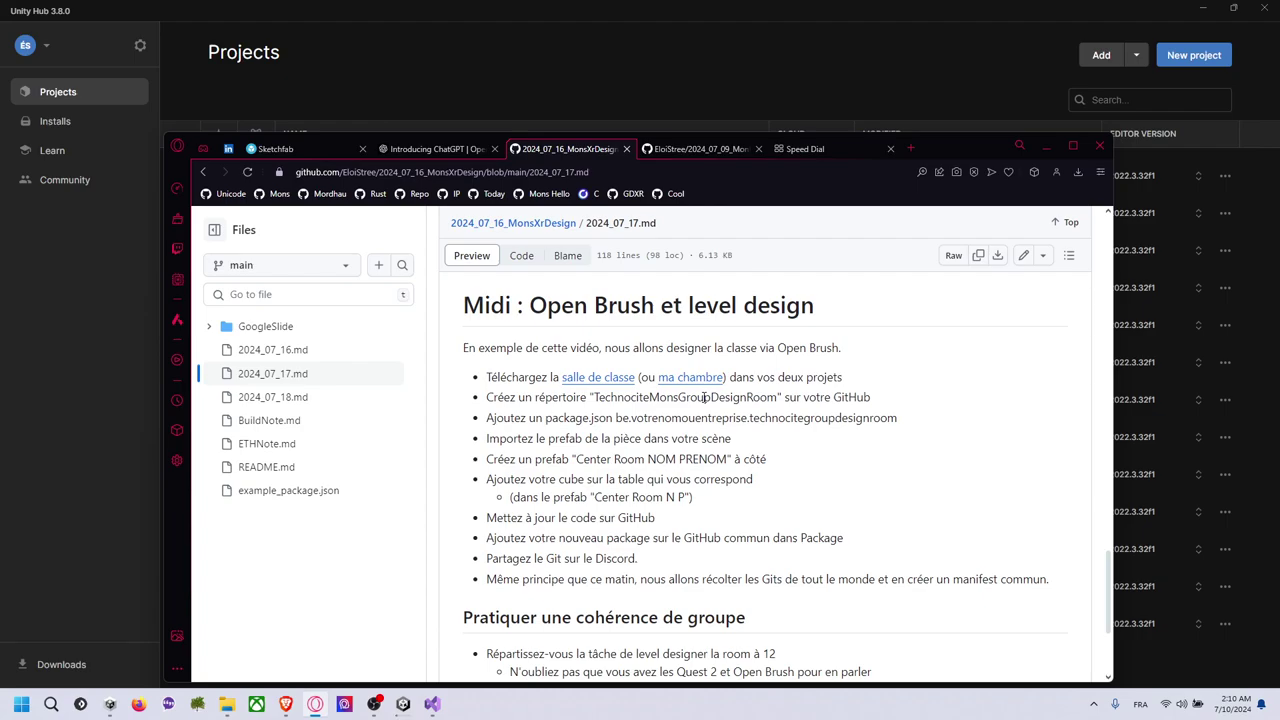
left_click_drag(596, 397, 778, 398)
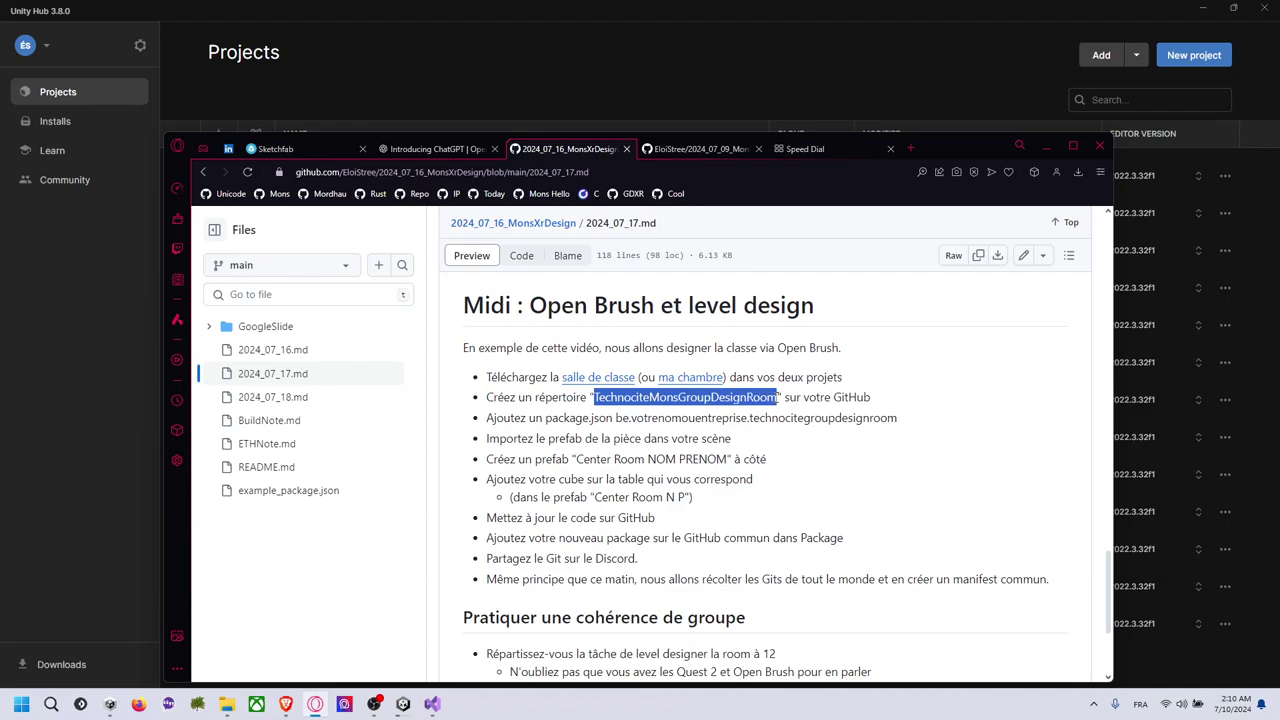
left_click_drag(778, 398, 866, 401)
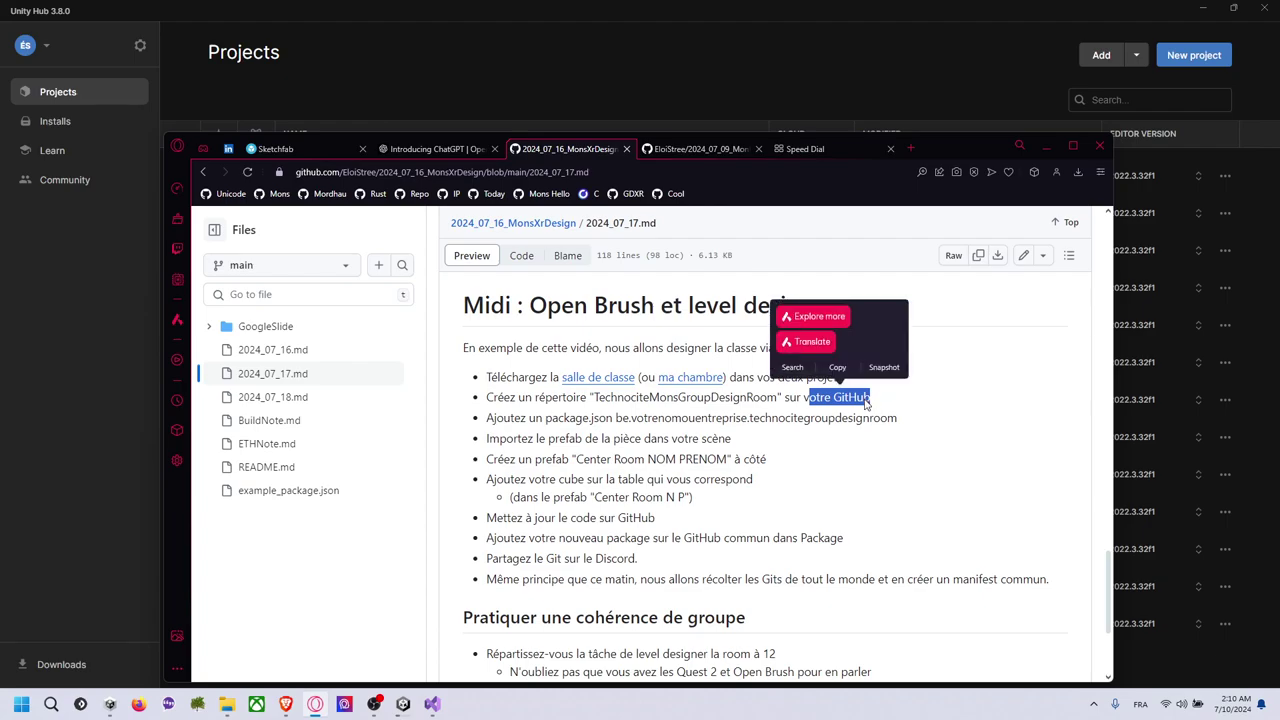
left_click_drag(558, 418, 611, 418)
left_click_drag(616, 417, 905, 422)
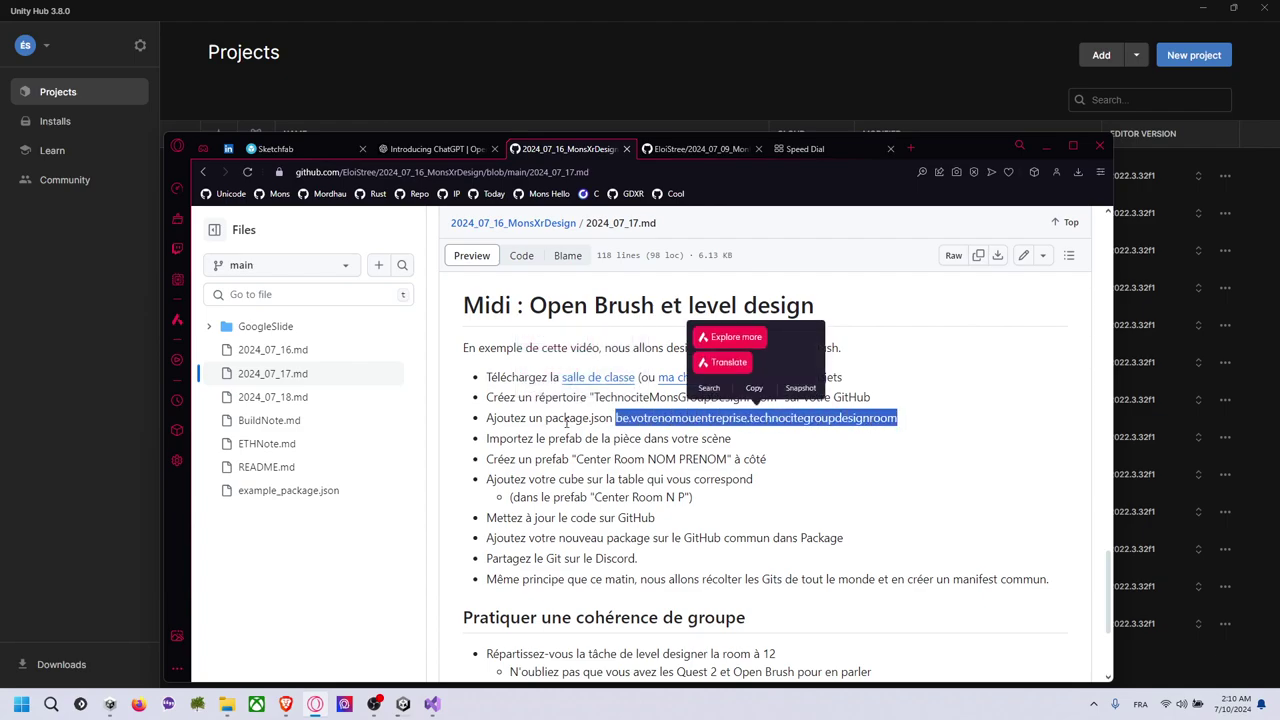
left_click_drag(505, 437, 758, 440)
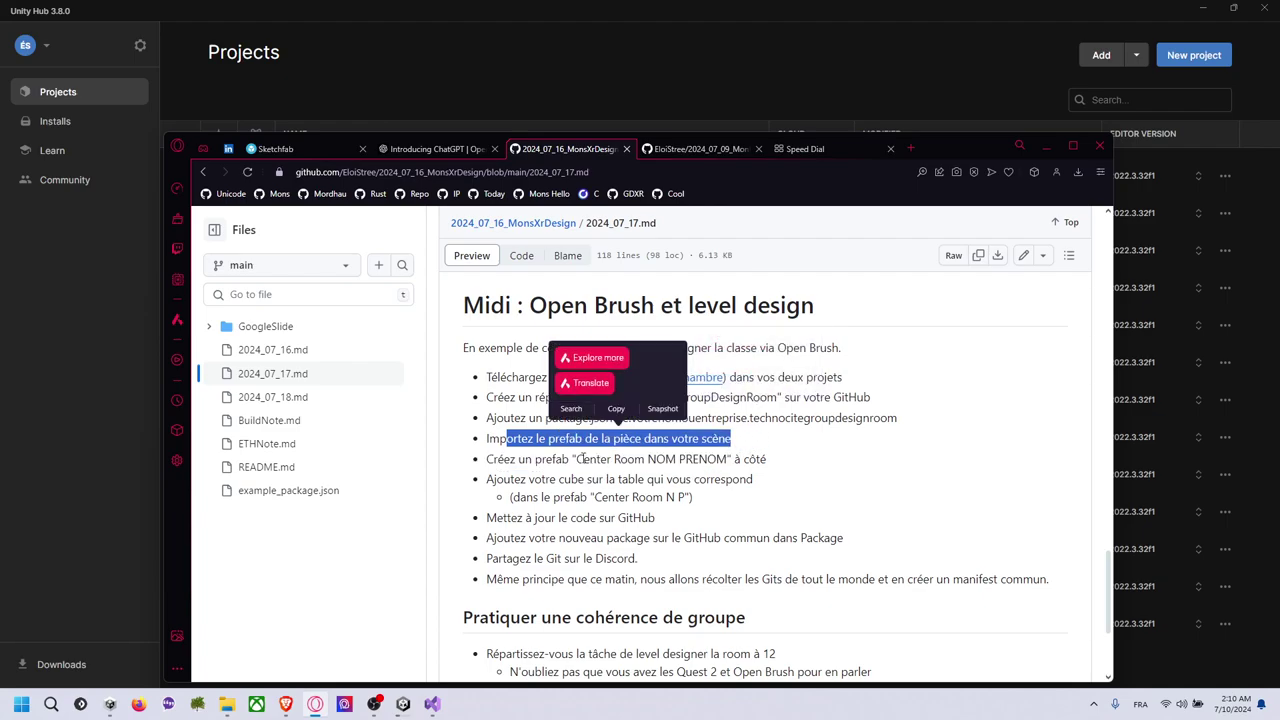
left_click_drag(577, 458, 622, 459)
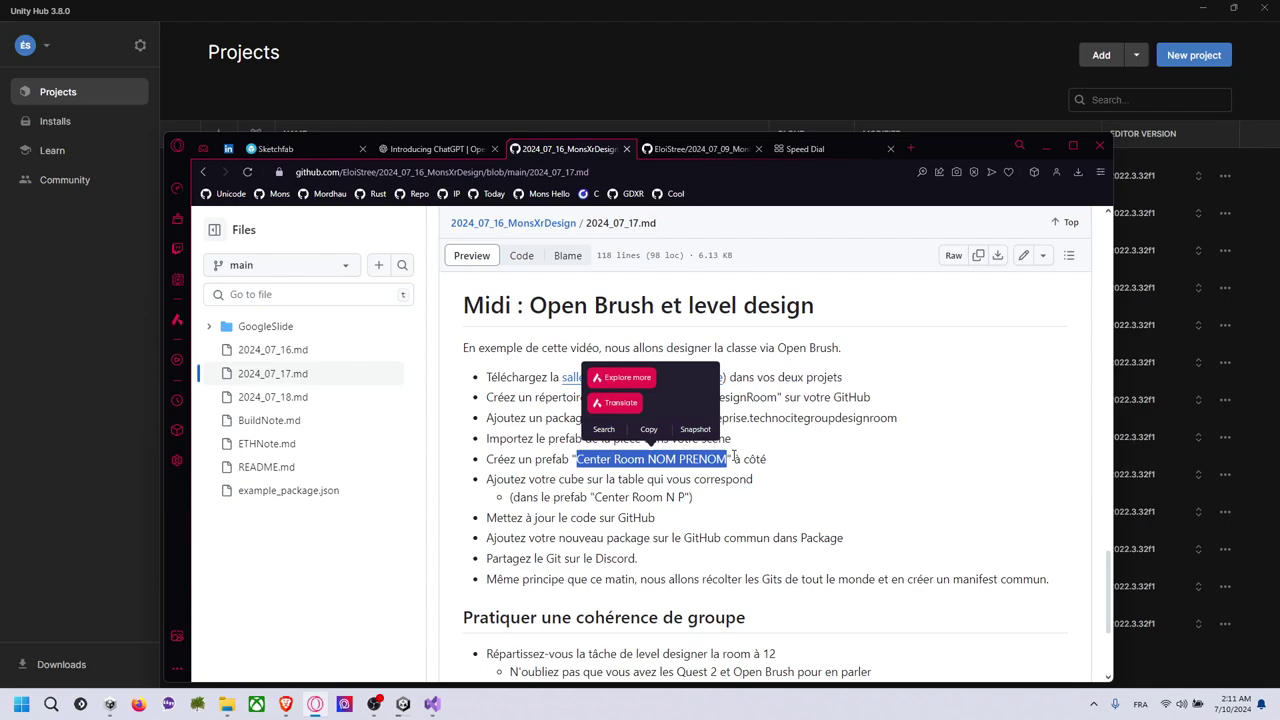
scroll(673, 357, "up", 1)
scroll(659, 347, "down", 2)
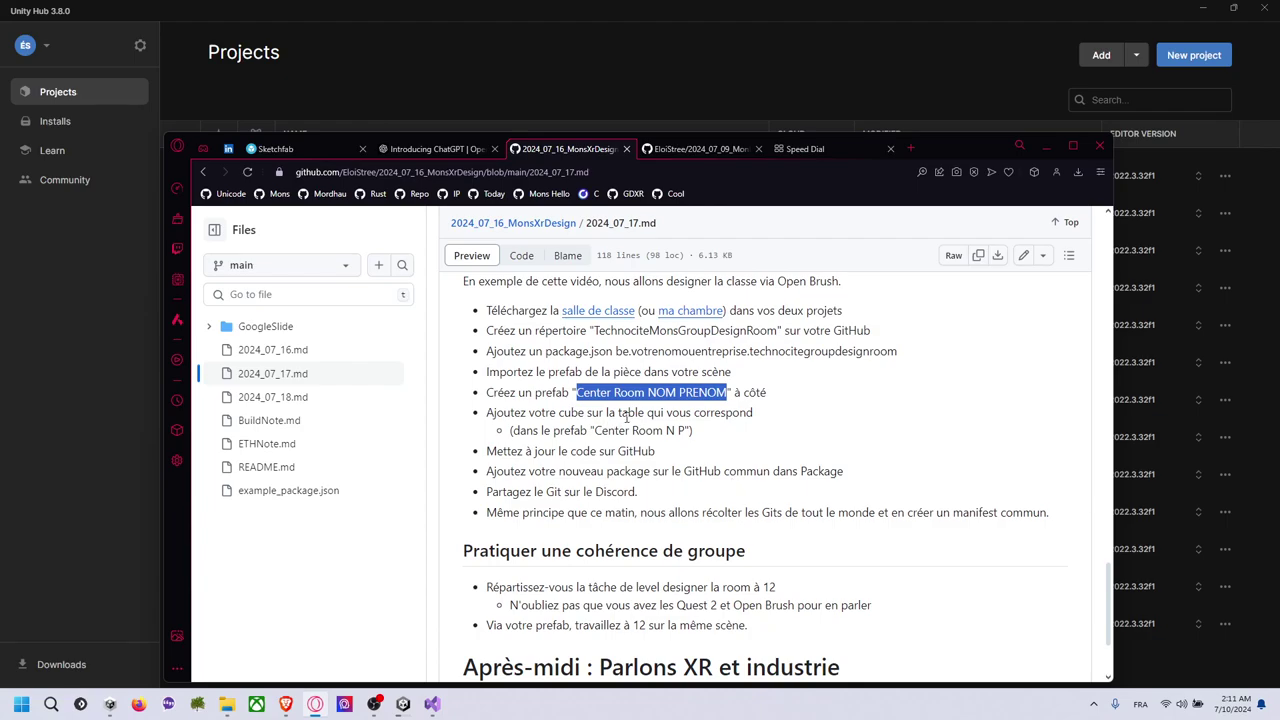
left_click_drag(588, 418, 708, 436)
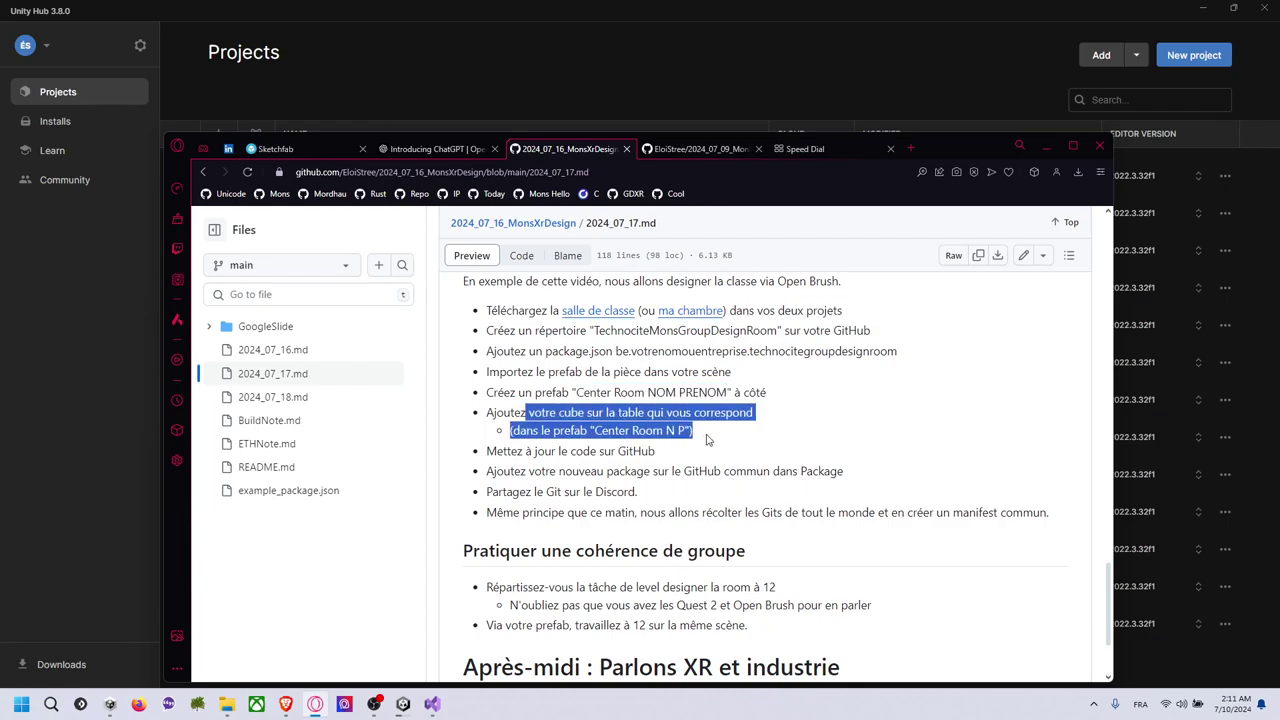
left_click(755, 351)
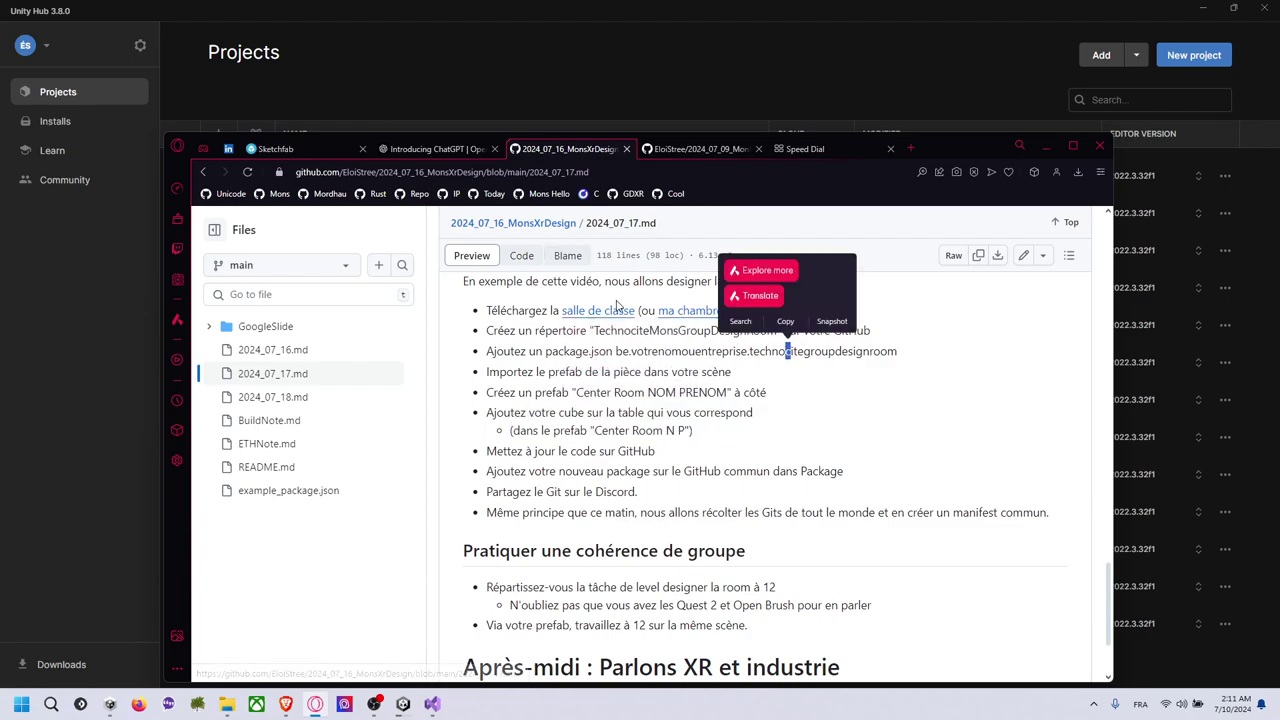
Return to the start of the notes and open the linked video "Mons XR July 2024: From SRCPY, Open Brush to a group level design in Unity"
scroll(640, 340, "up", 2)
scroll(618, 338, "up", 15)
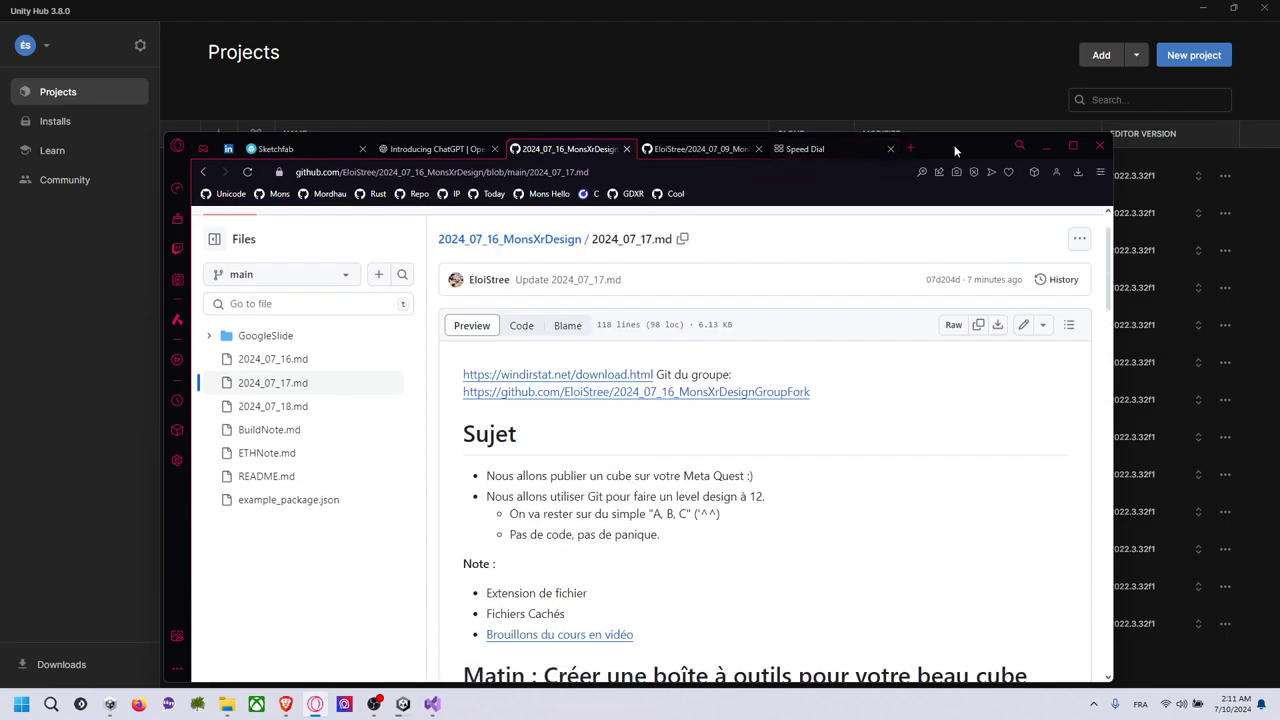
left_click_drag(955, 150, 938, 118)
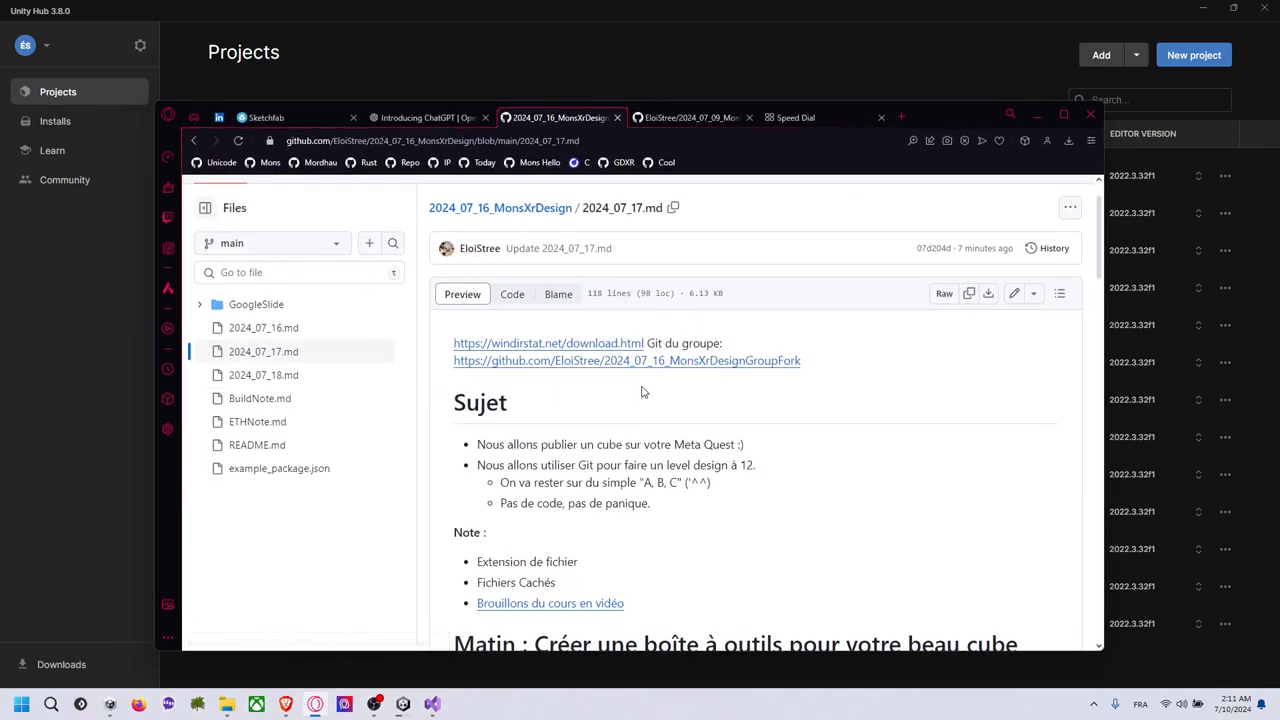
scroll(643, 392, "down", 2)
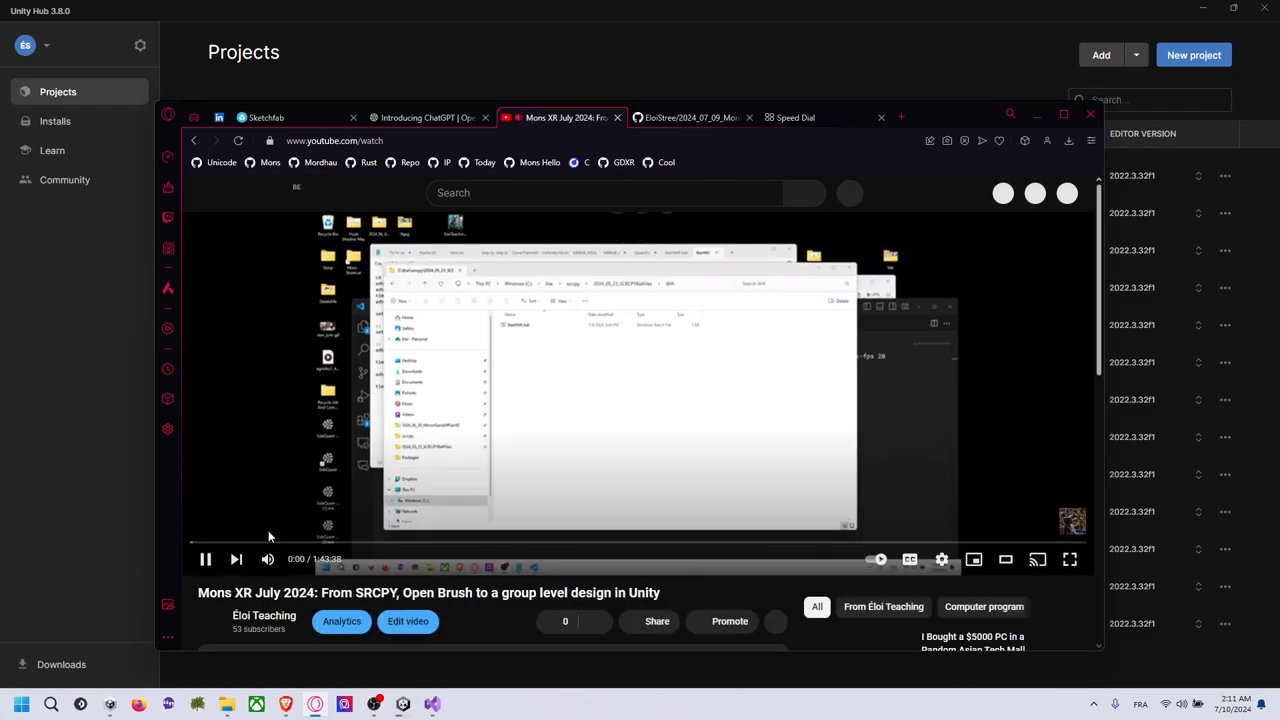
Skim the video's headset footage of drawing the room in Open Brush, from about 12:00 to about 28:50
left_click(295, 542)
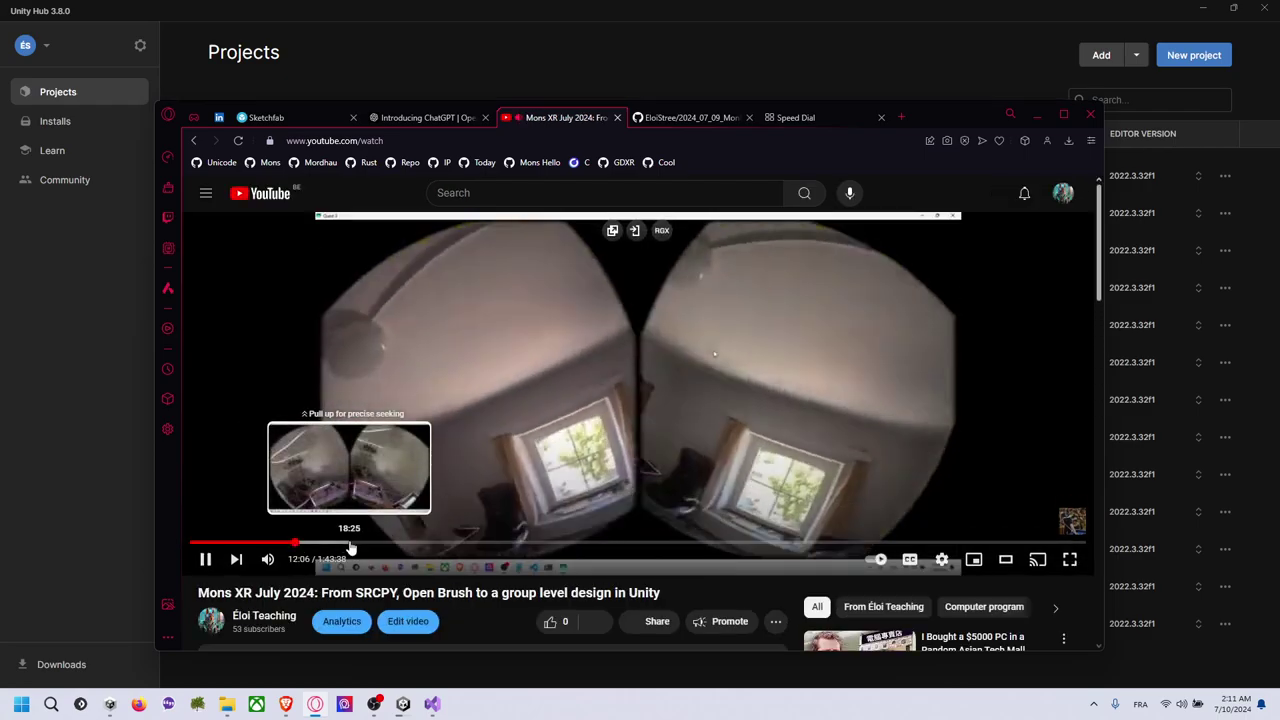
left_click(351, 543)
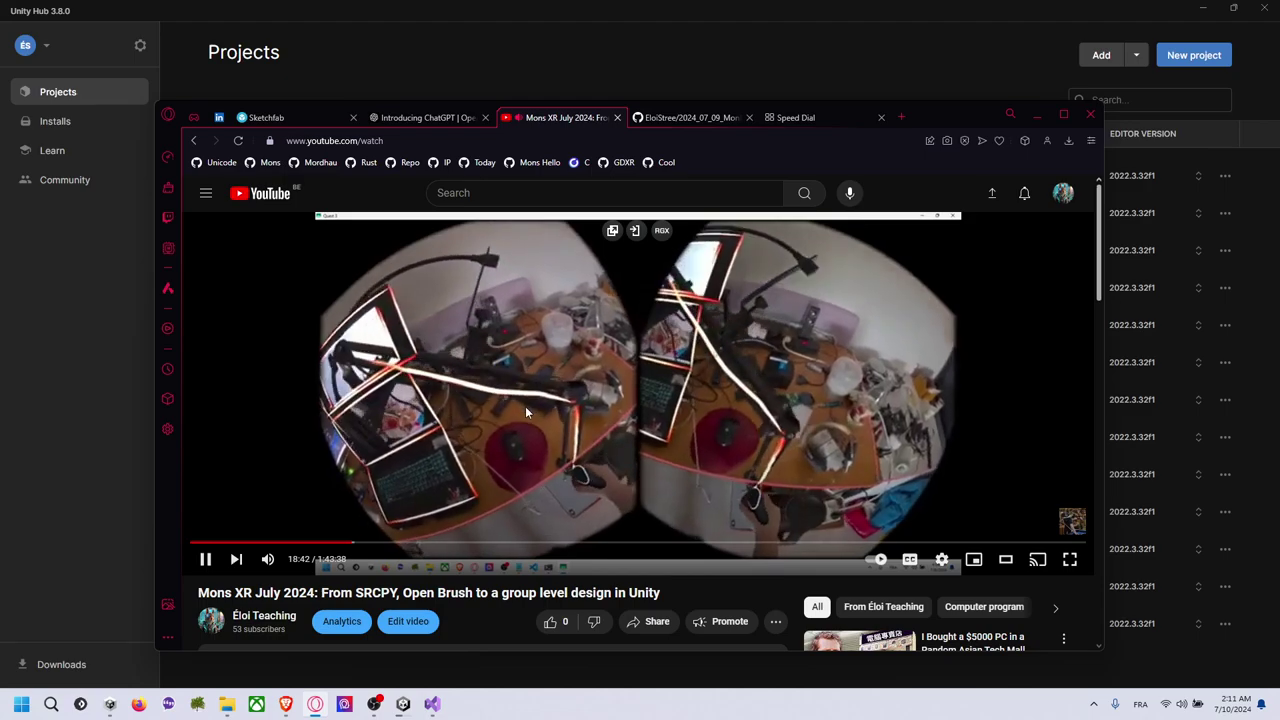
left_click(396, 549)
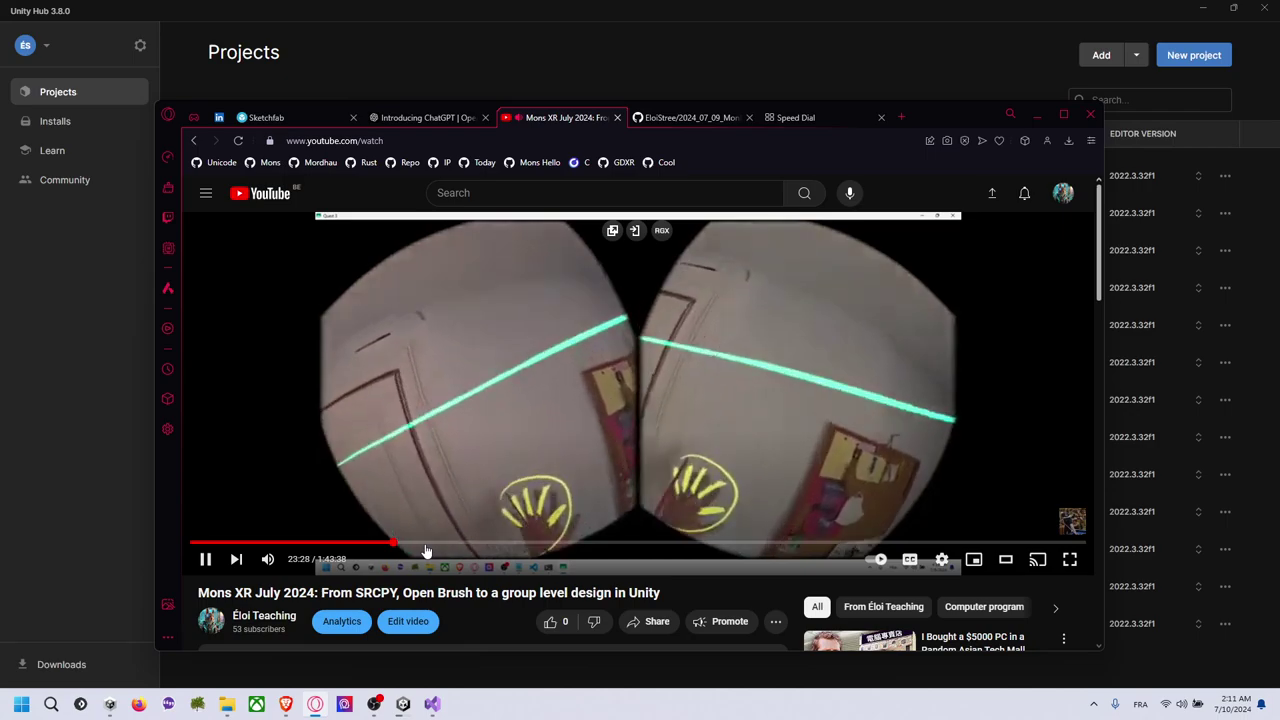
left_click(440, 543)
left_click_drag(469, 543, 511, 500)
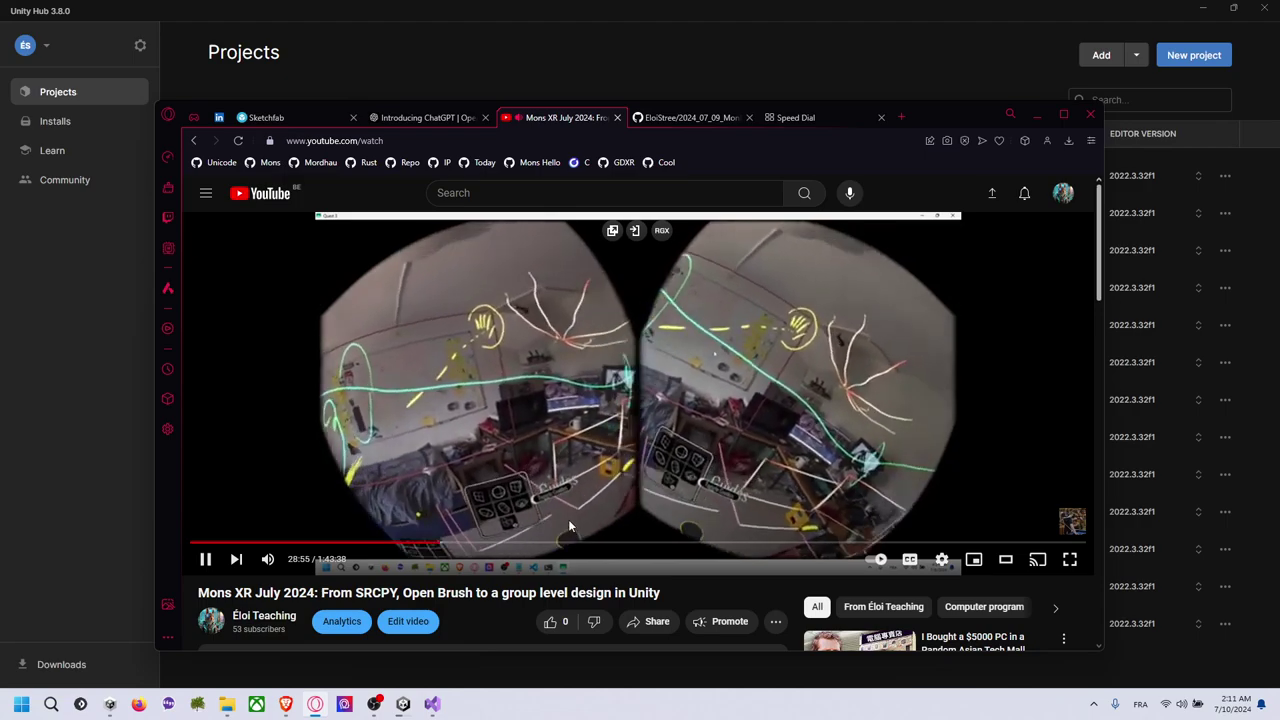
Skim the video's Unity level design part from about 59:30, mute the sound, and pause at 1:39:53 on the cube placement
left_click_drag(480, 543, 707, 545)
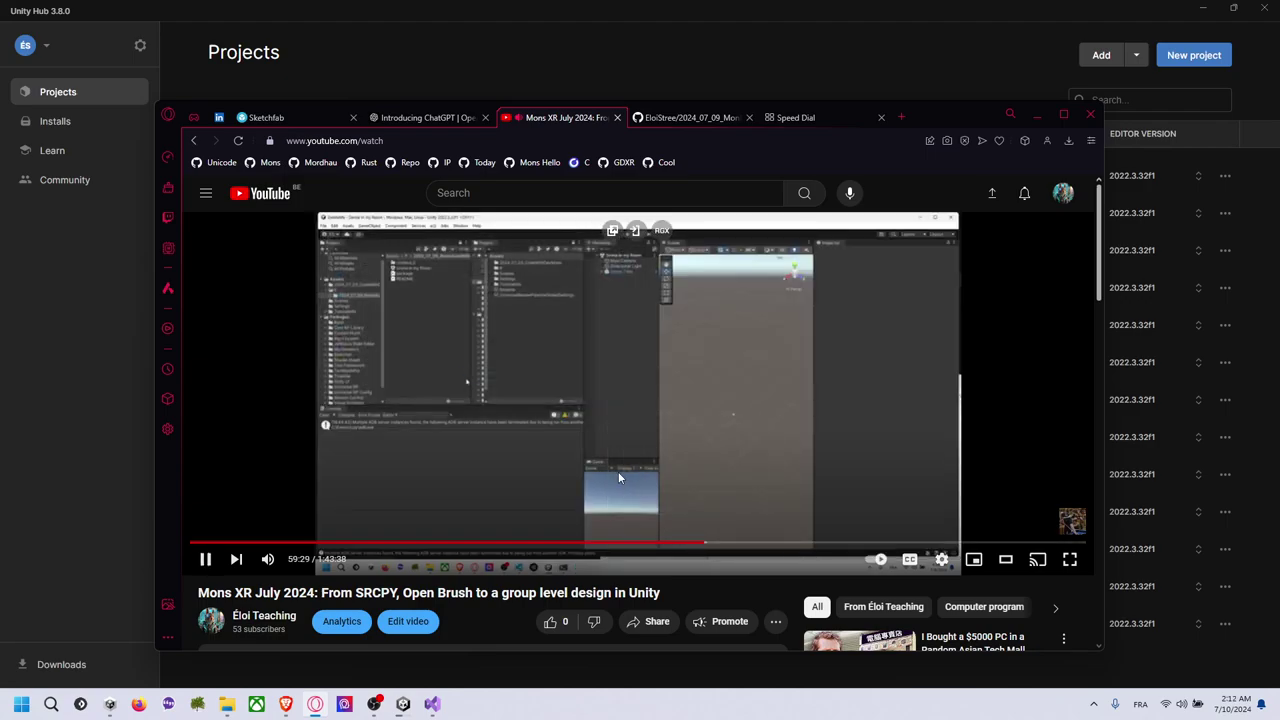
left_click(727, 542)
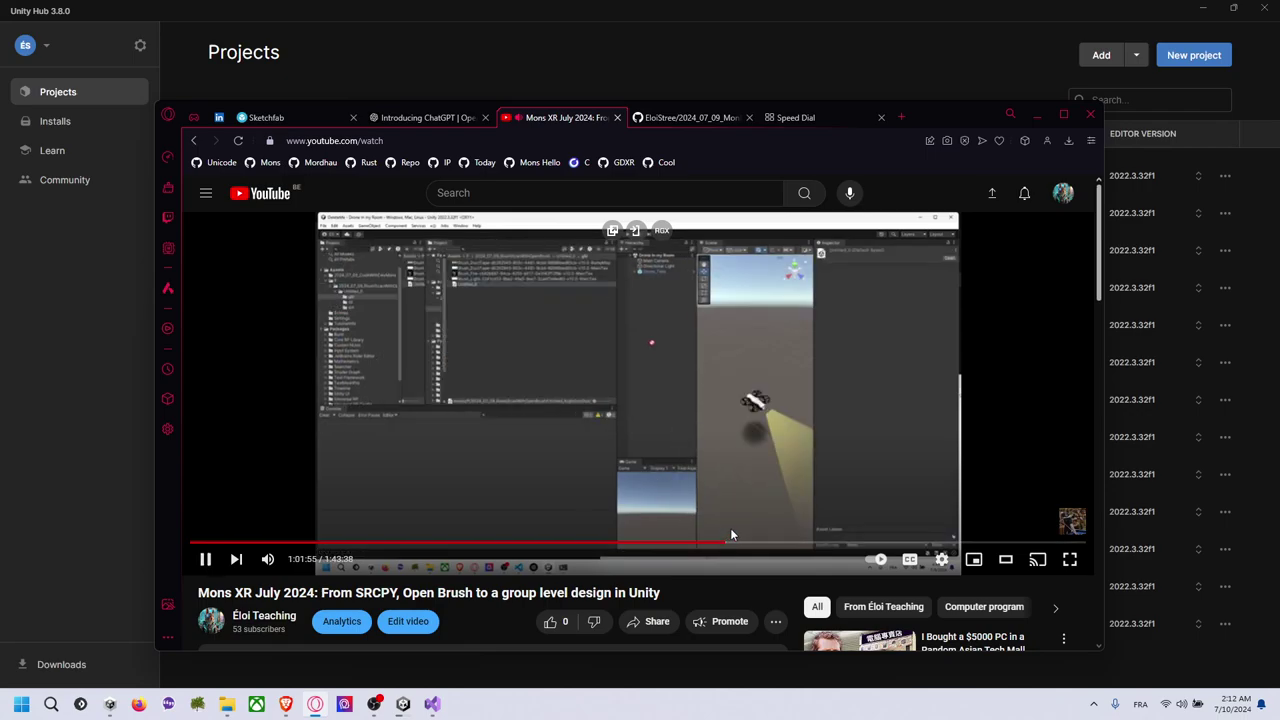
left_click(752, 543)
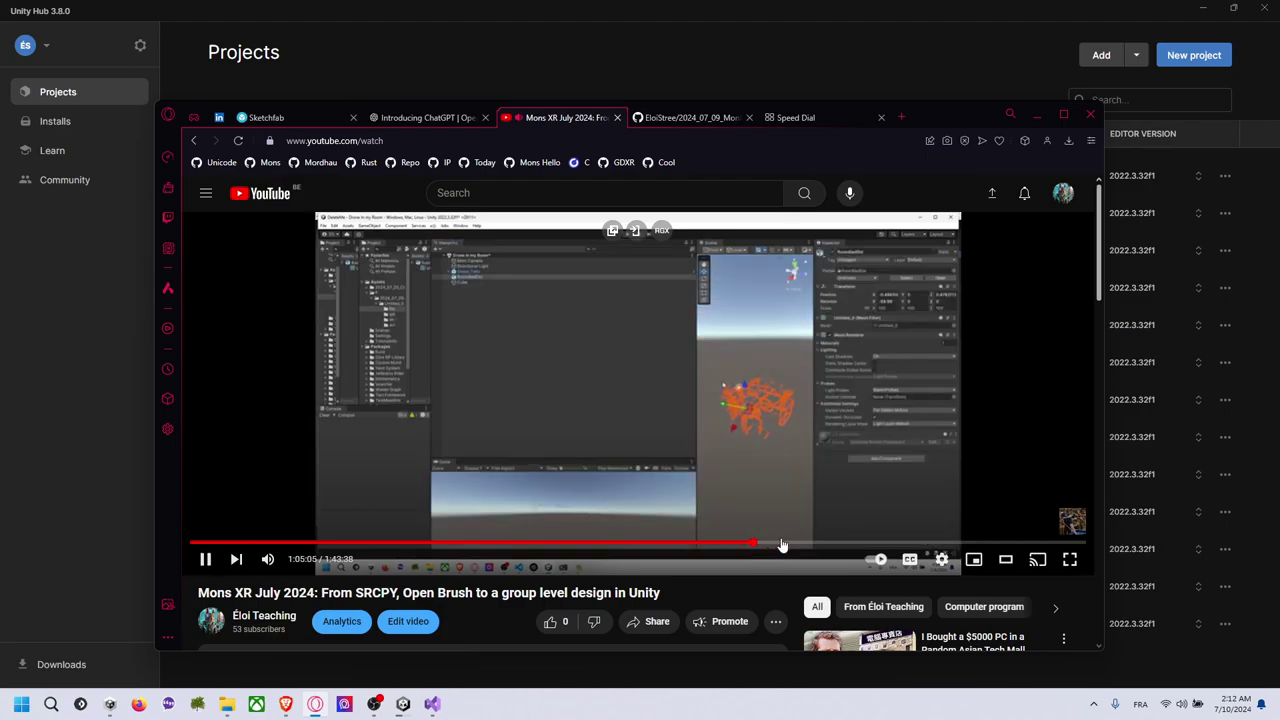
left_click(777, 544)
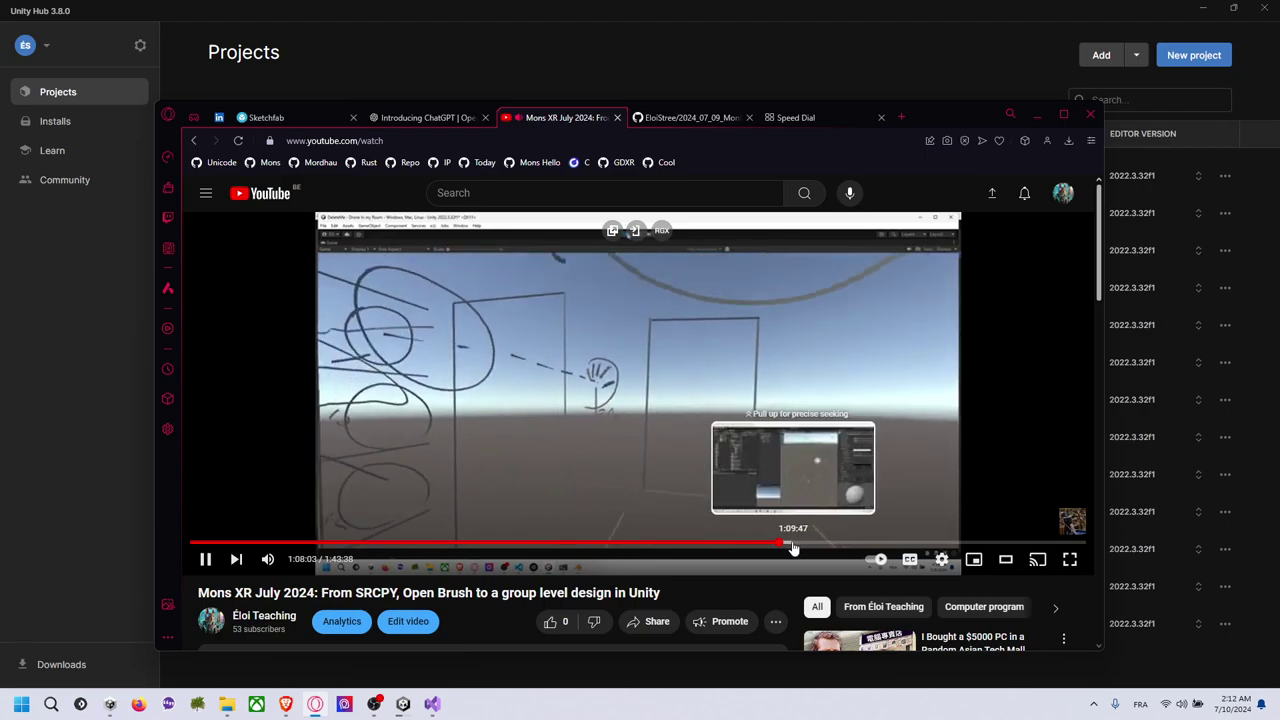
left_click(267, 559)
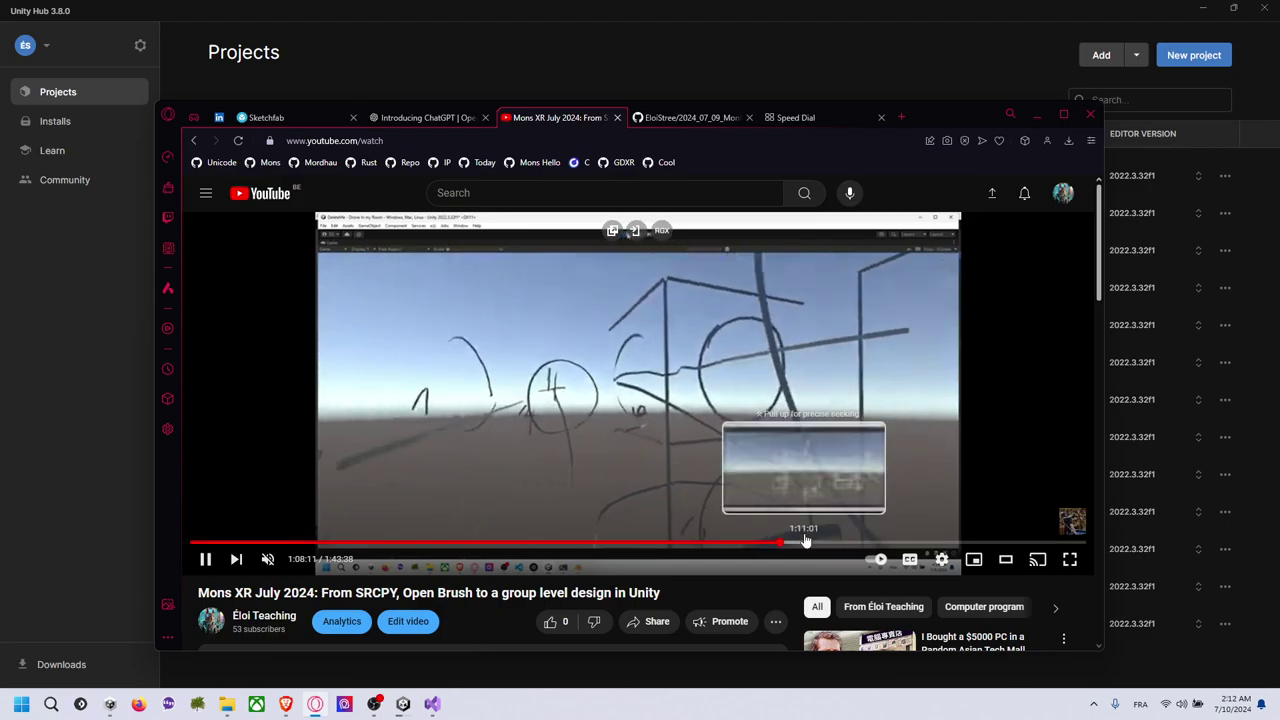
left_click(816, 543)
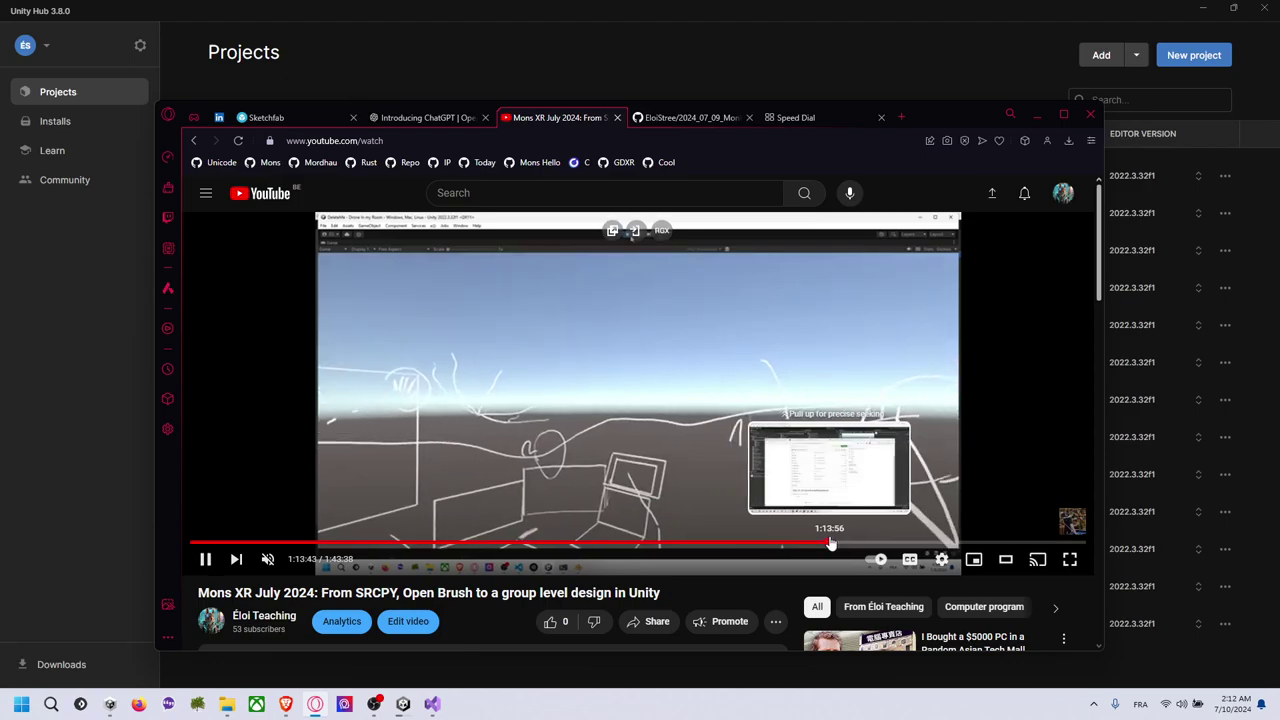
left_click(827, 542)
left_click(846, 543)
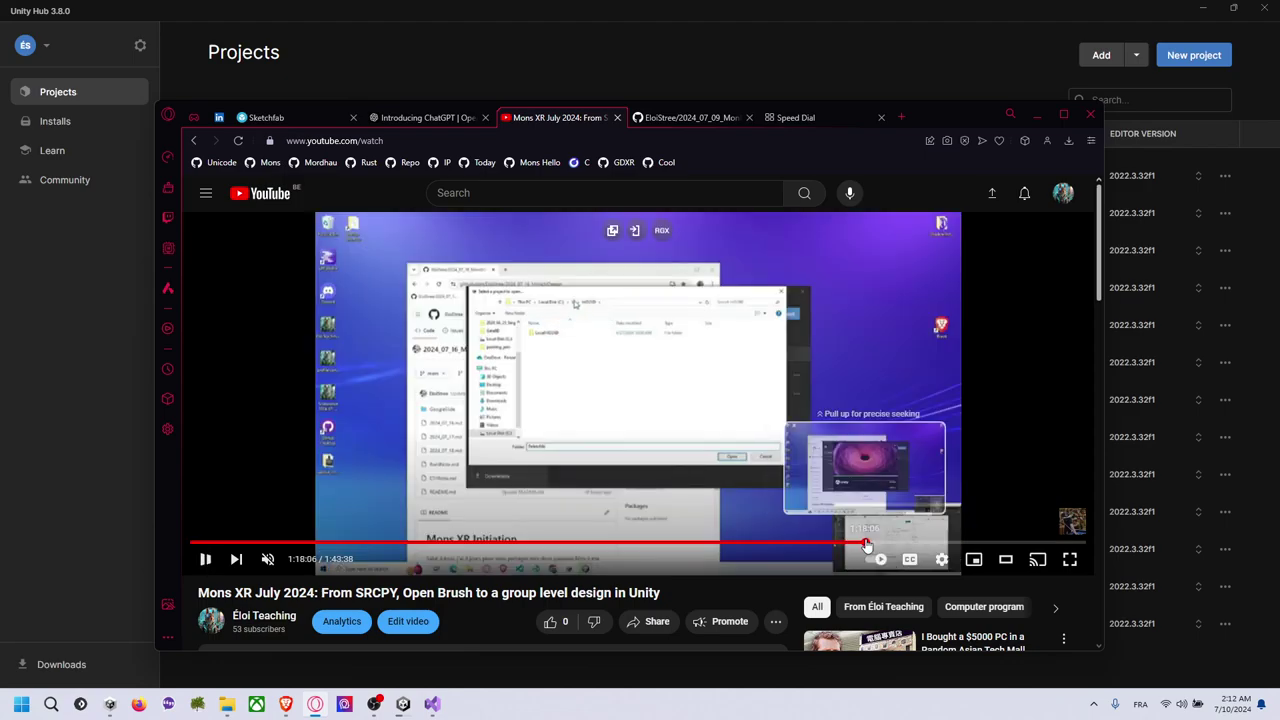
left_click_drag(857, 541, 1054, 548)
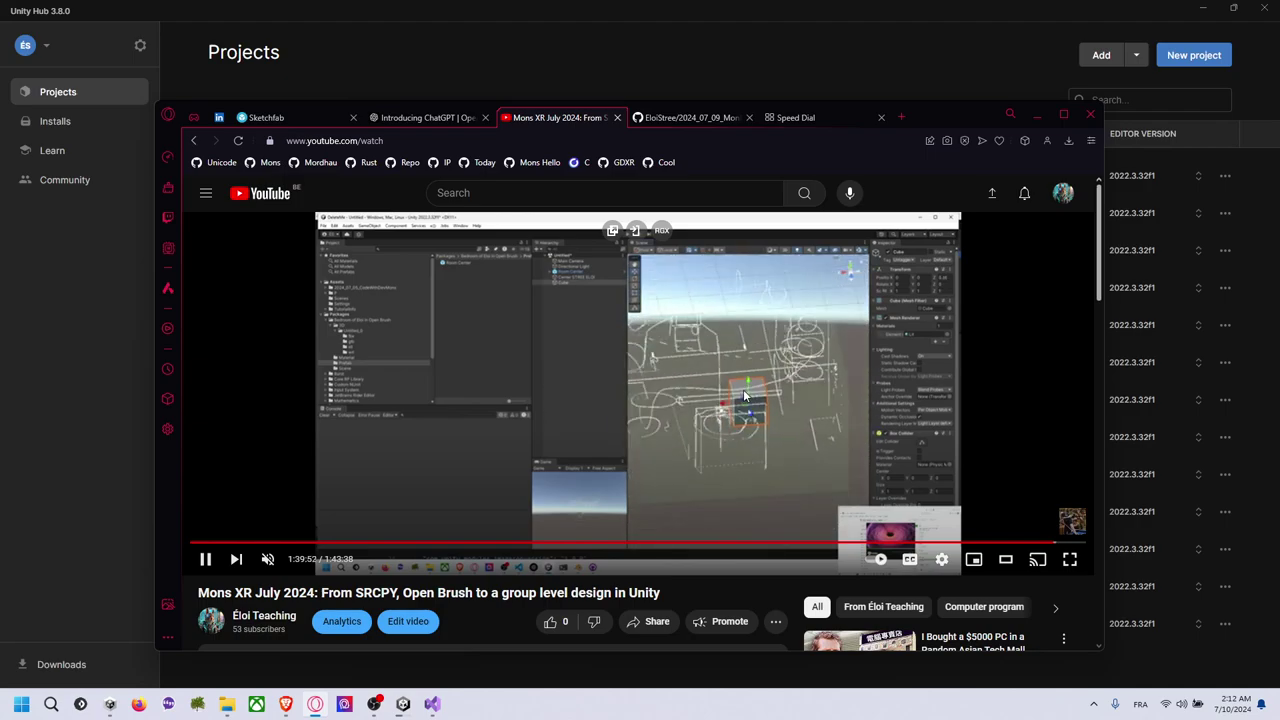
left_click(762, 393)
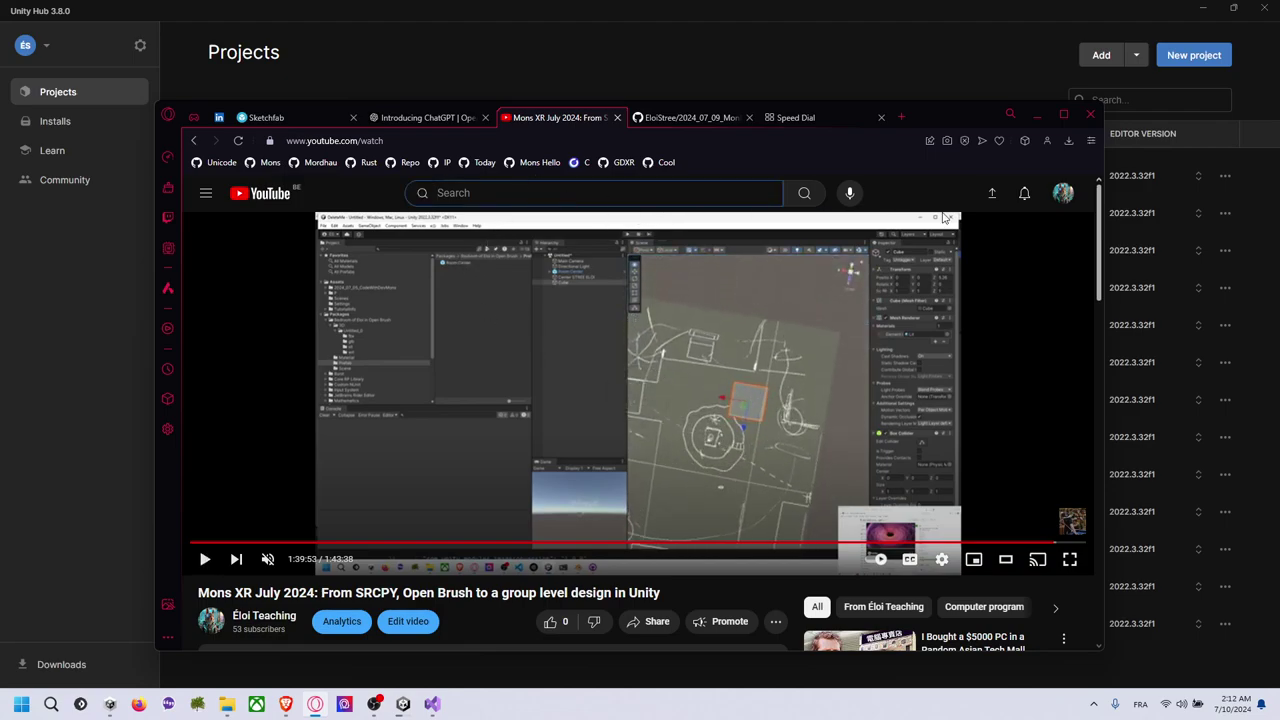
Open the account's own YouTube channel and look through its latest uploaded videos for the earlier workshop recording
left_click(1063, 193)
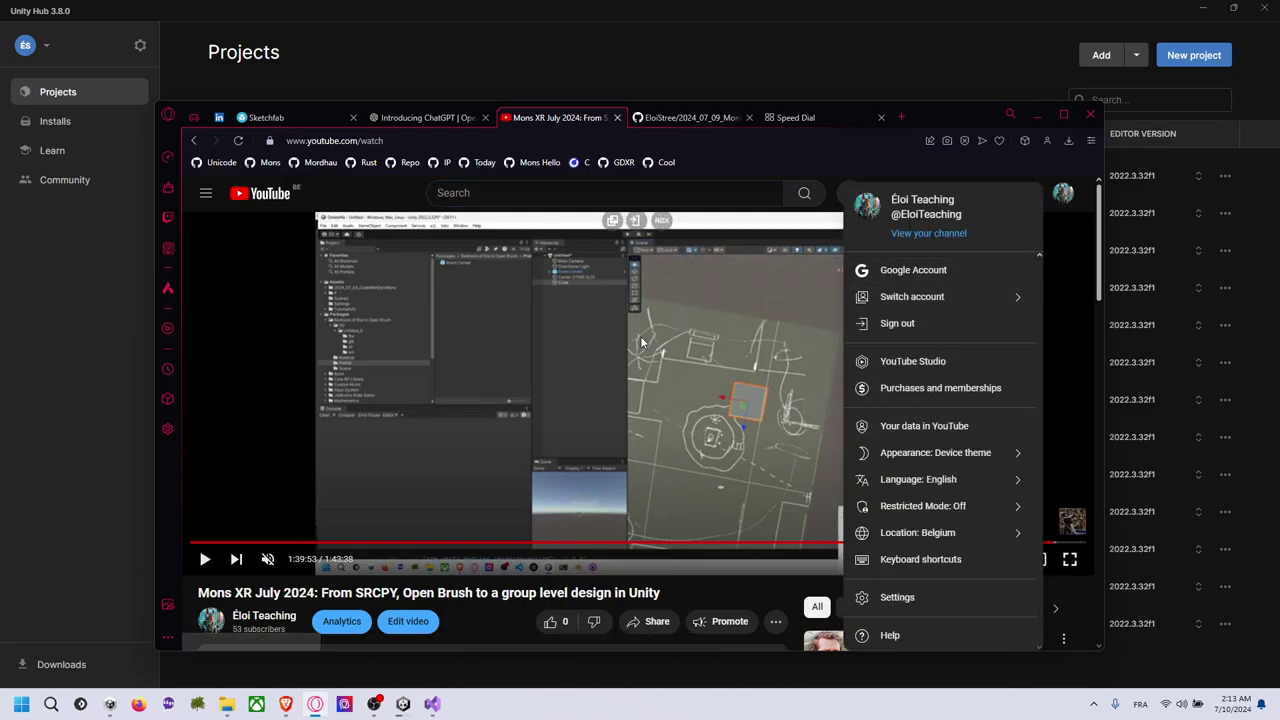
left_click(268, 618)
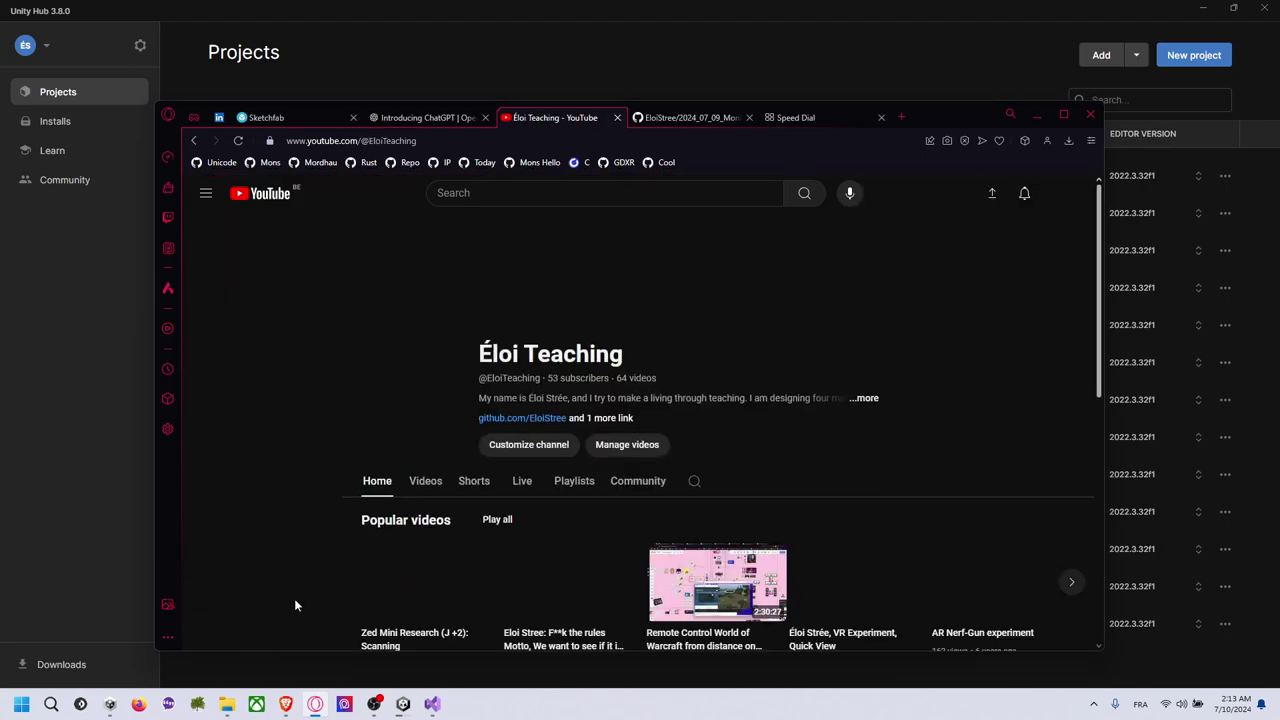
scroll(352, 497, "down", 2)
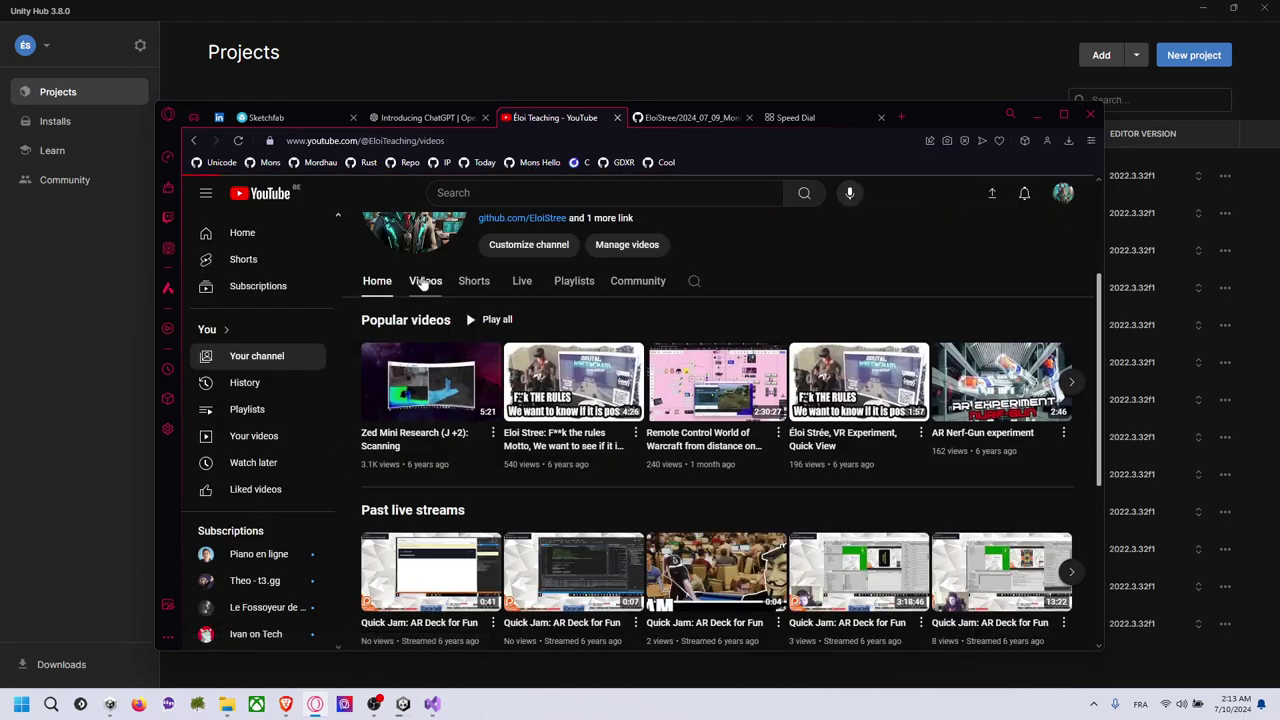
left_click(425, 281)
scroll(483, 425, "down", 5)
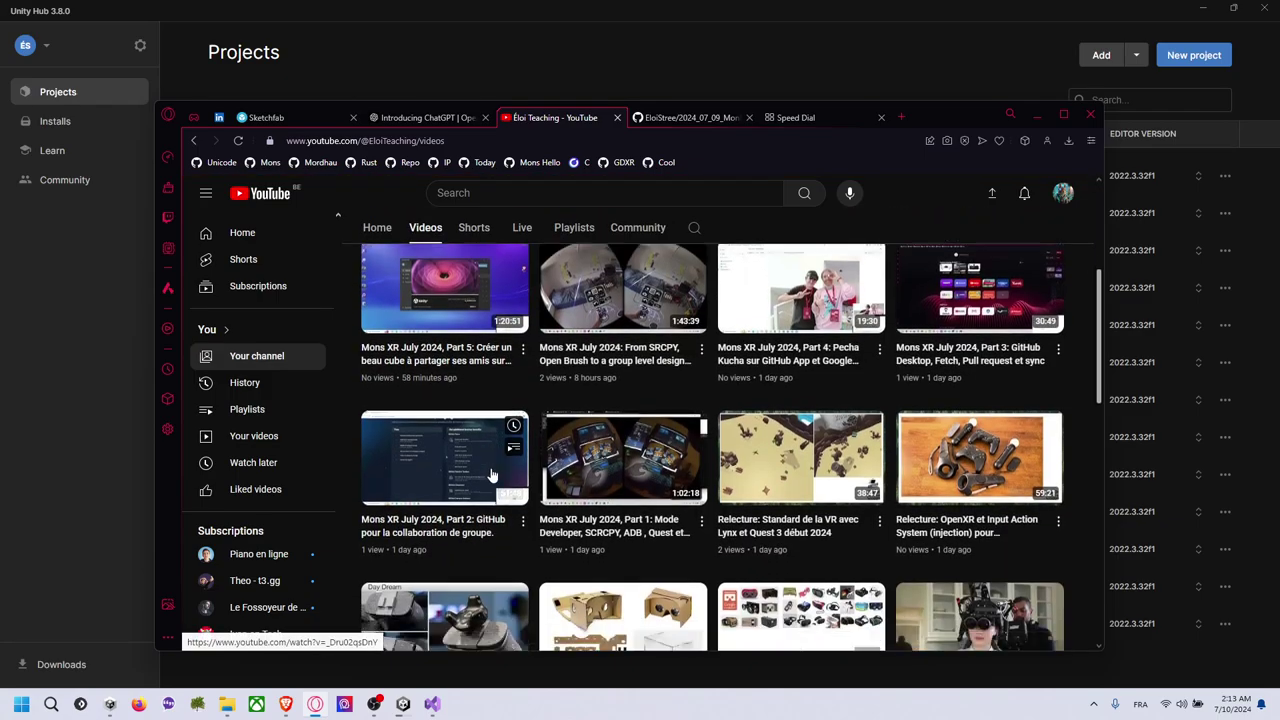
scroll(690, 452, "up", 4)
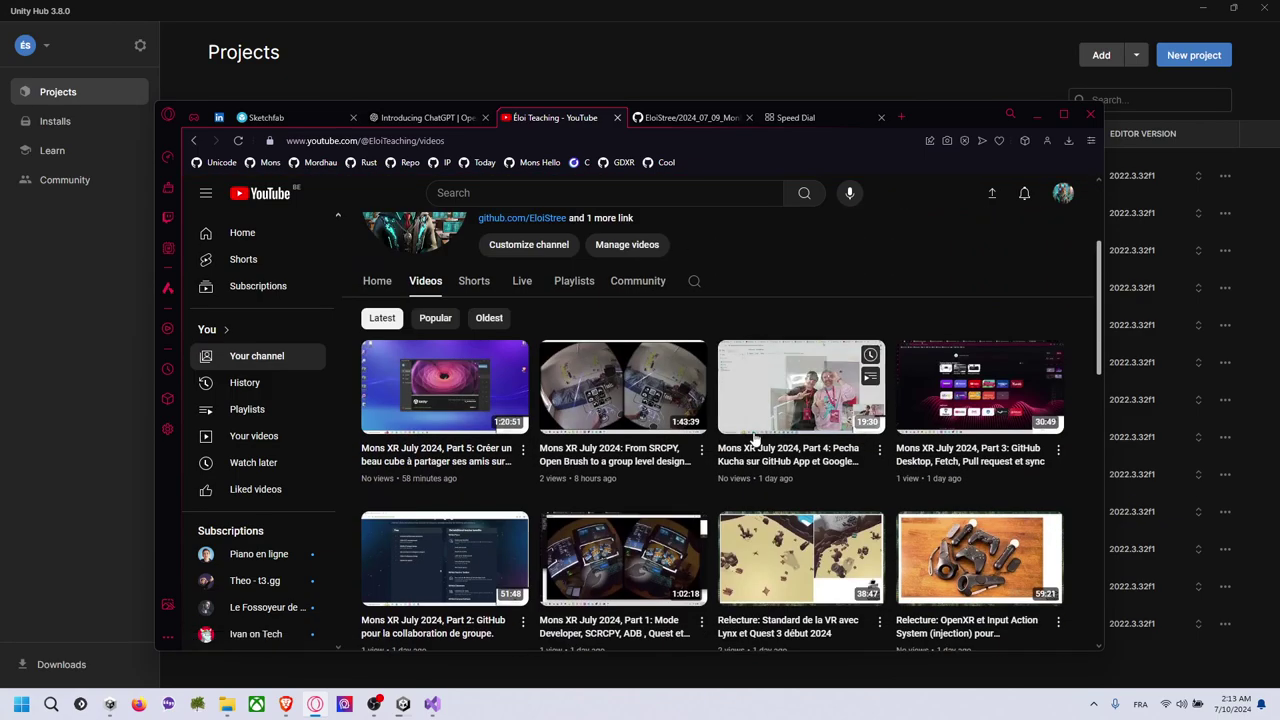
scroll(640, 424, "down", 3)
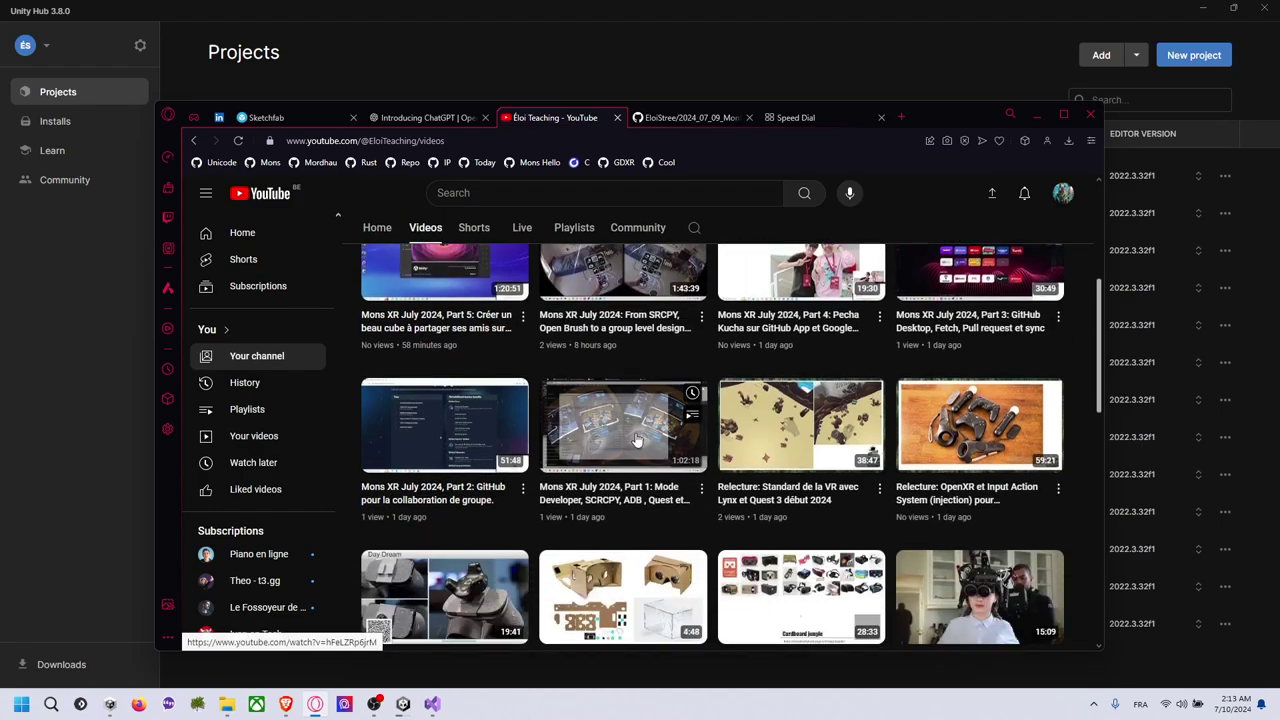
scroll(700, 440, "down", 3)
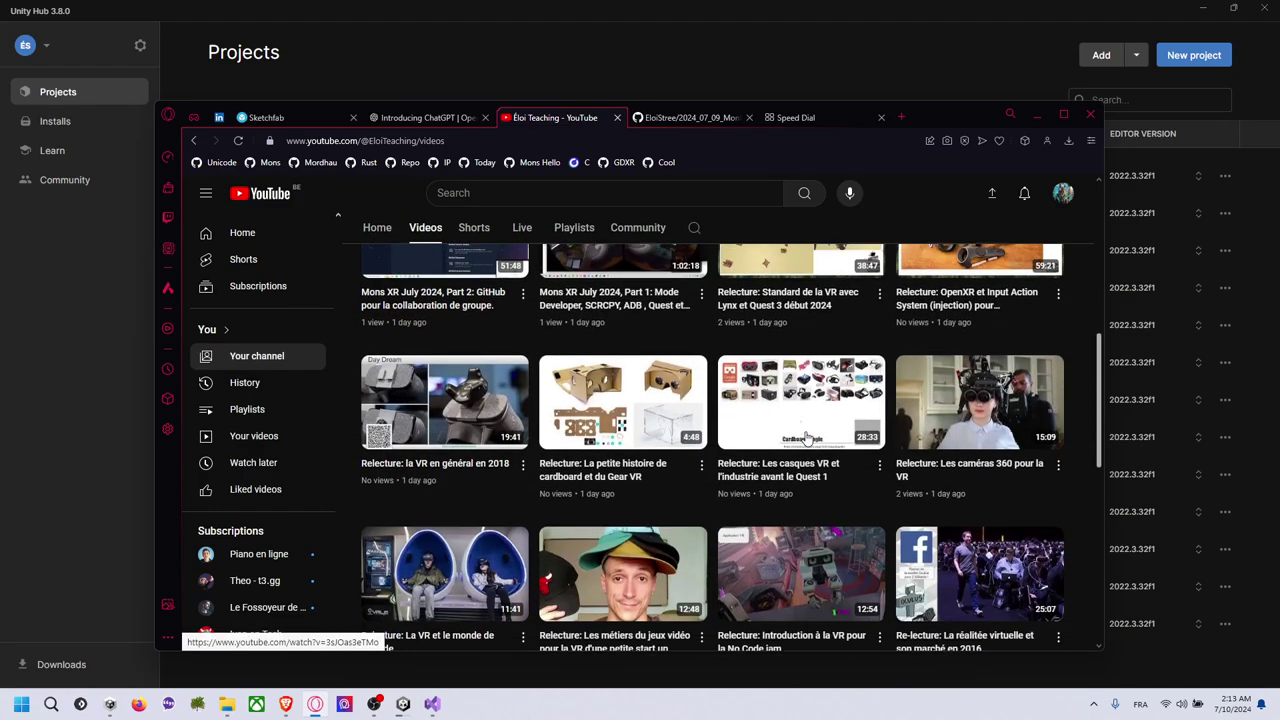
scroll(797, 443, "down", 1)
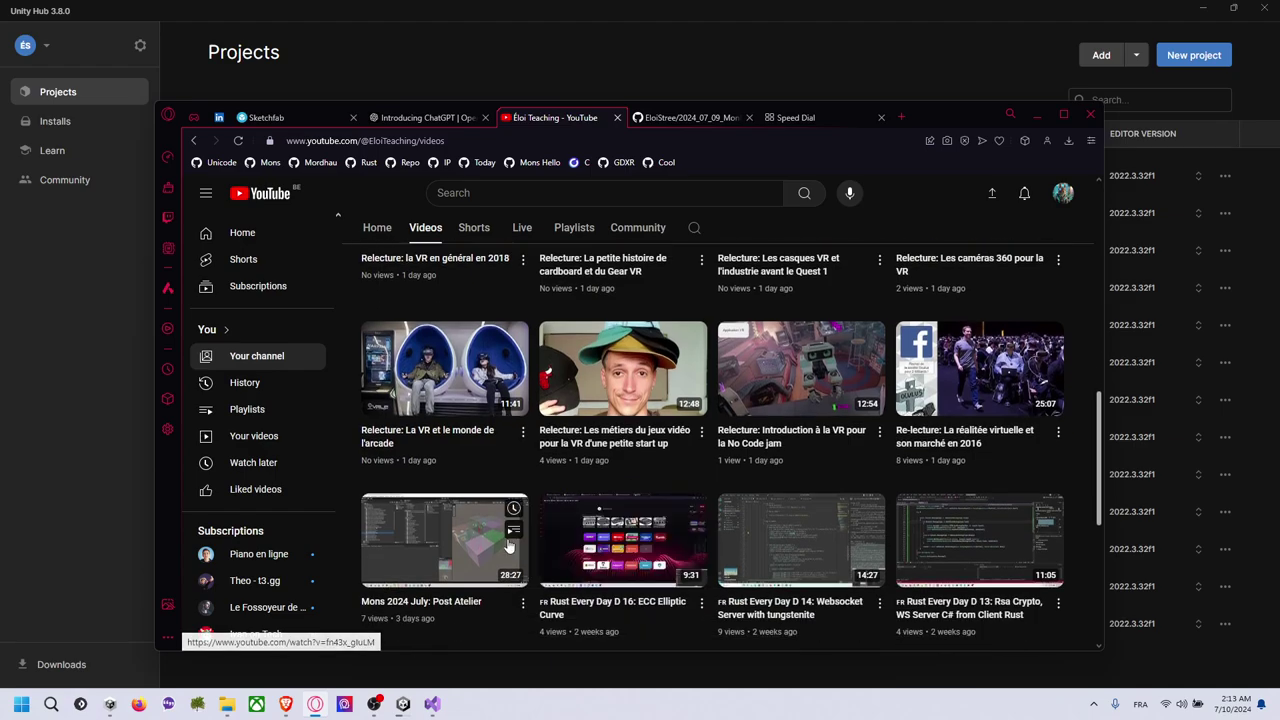
Open the video "Mons 2024 July: Post Atelier" and watch its opening in full screen
left_click(527, 520)
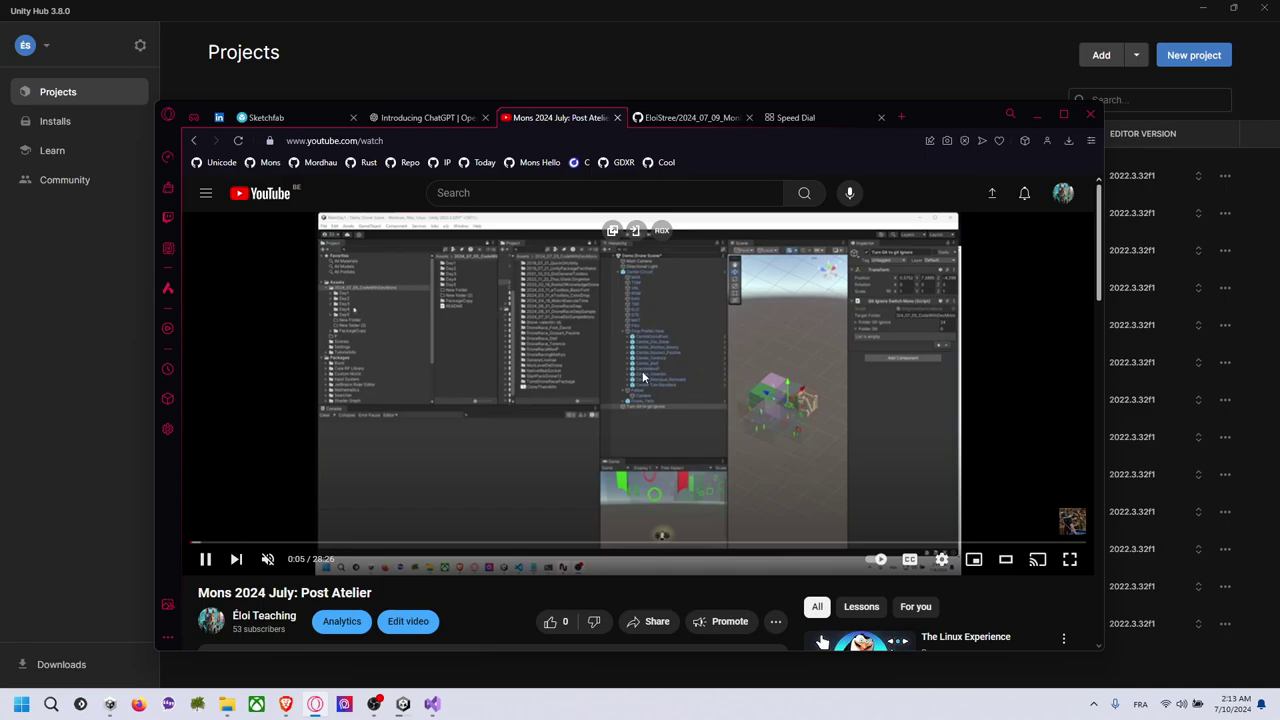
left_click(1069, 560)
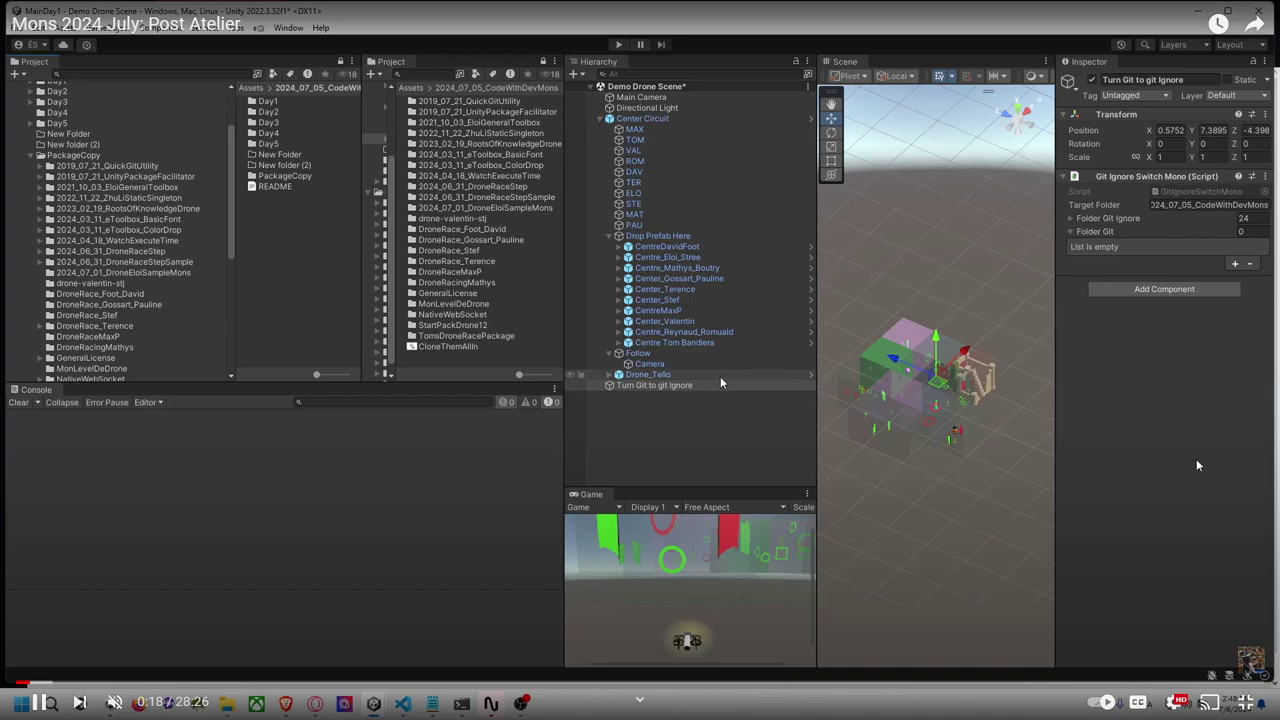
key("Escape")
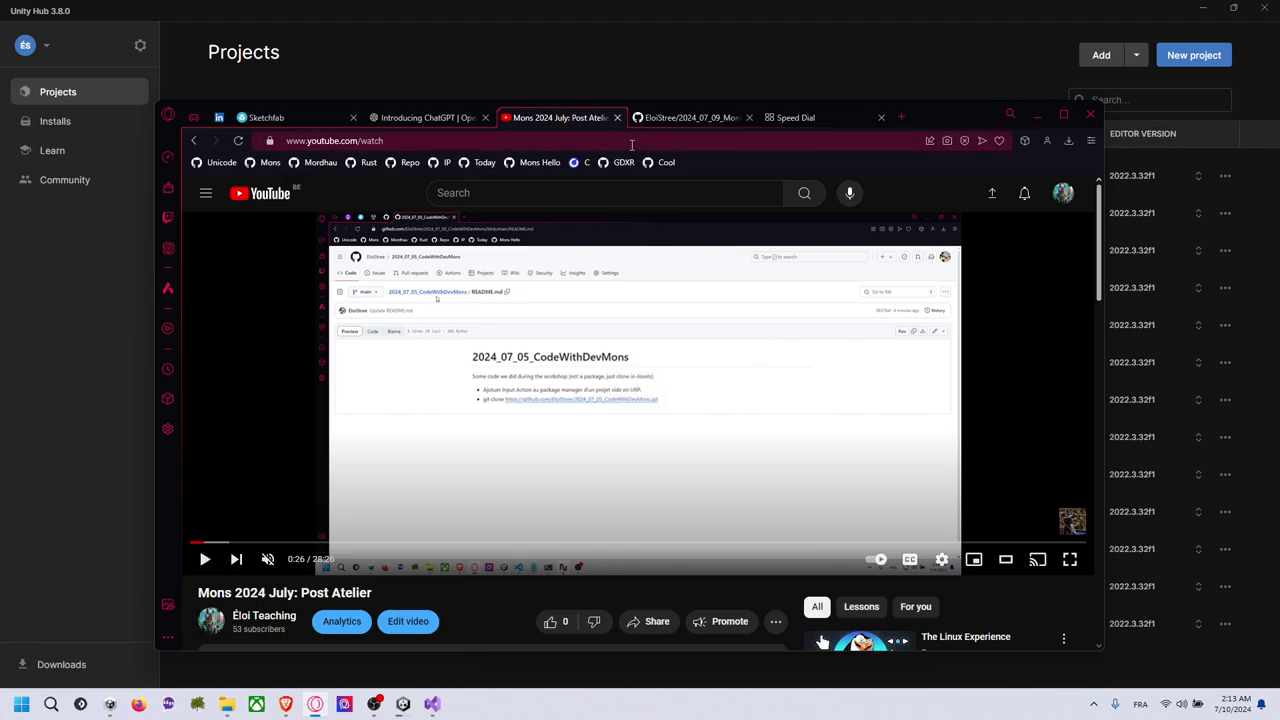
Review the 2024_07_09_MonBeauCubeTagScript repository down to its README, view the "Introducing ChatGPT" page, and put the browser away
left_click(681, 120)
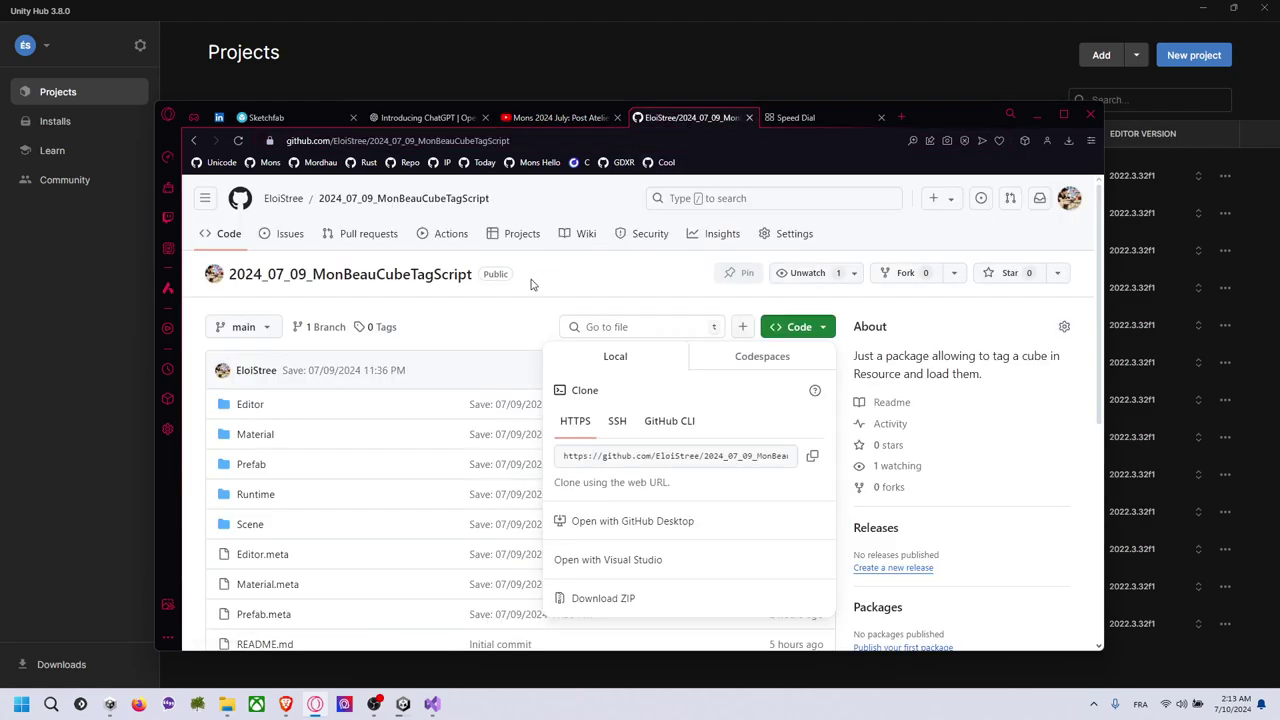
scroll(540, 290, "down", 5)
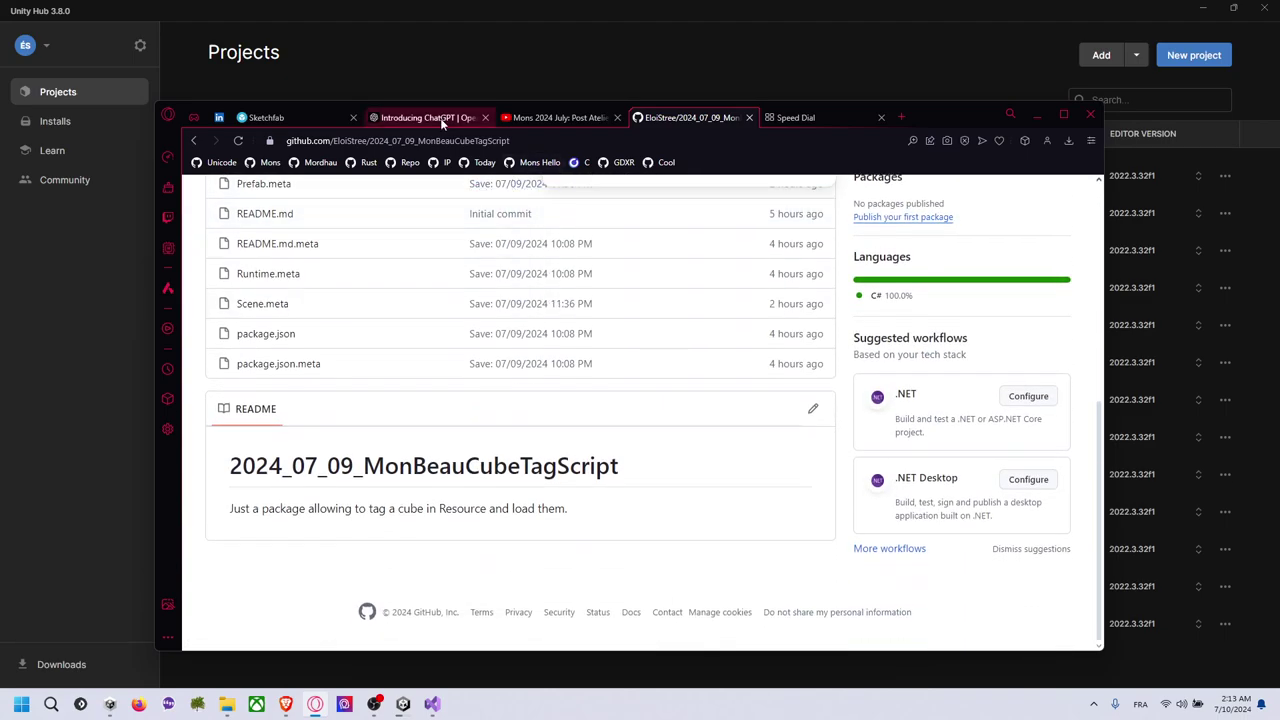
left_click(430, 118)
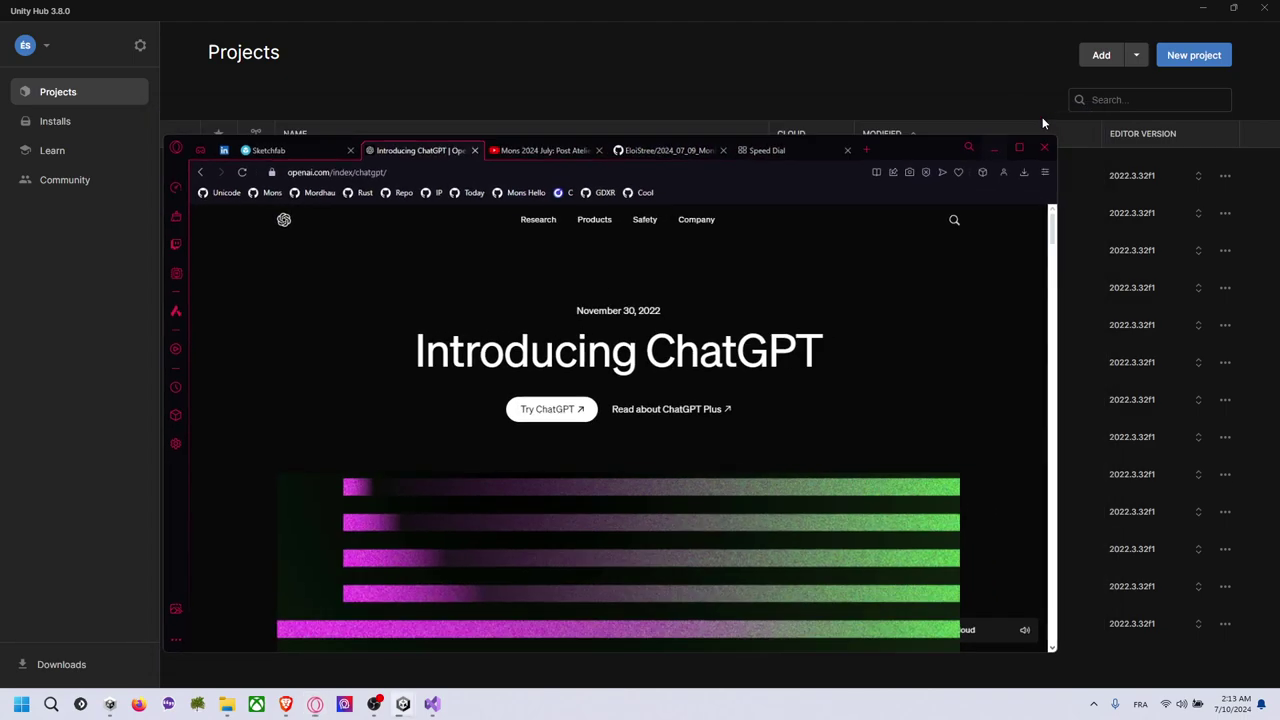
left_click(1037, 116)
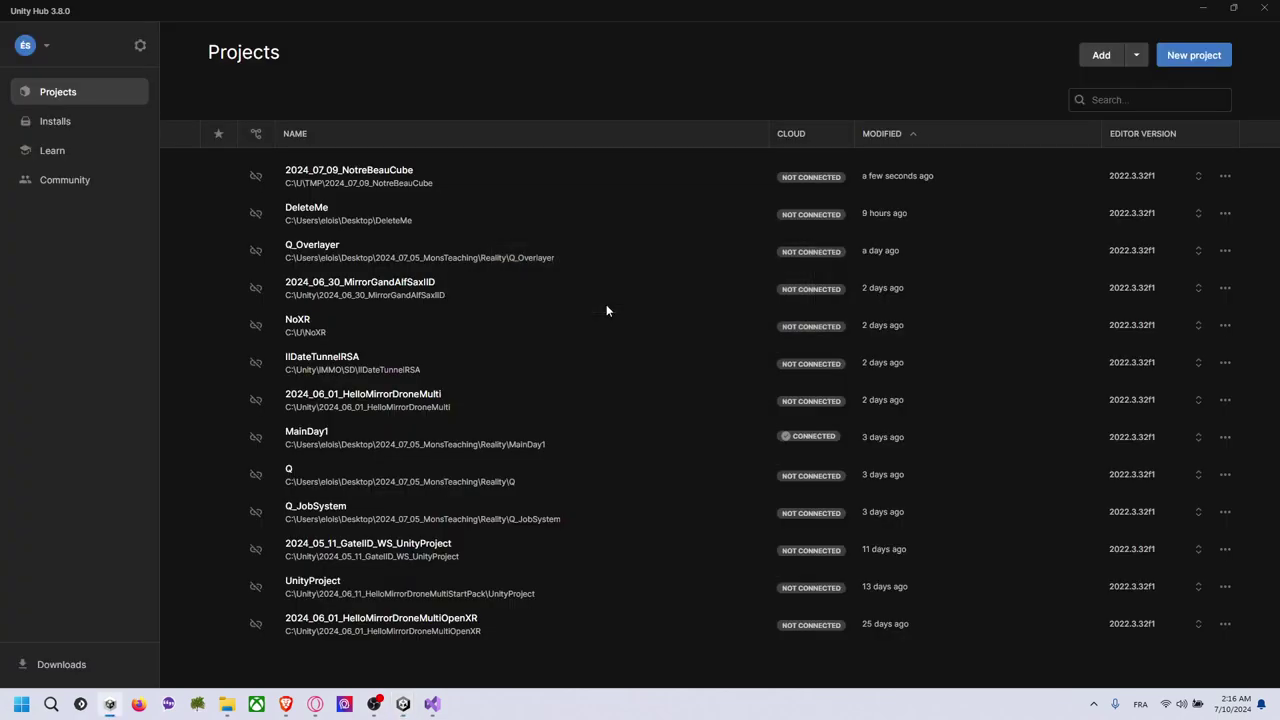
Restart the Unity editor to complete the OVRPlugin update, and bring up the 2024_07_09_NotreBeauCube project folder in File Explorer
mouse_move(403, 704)
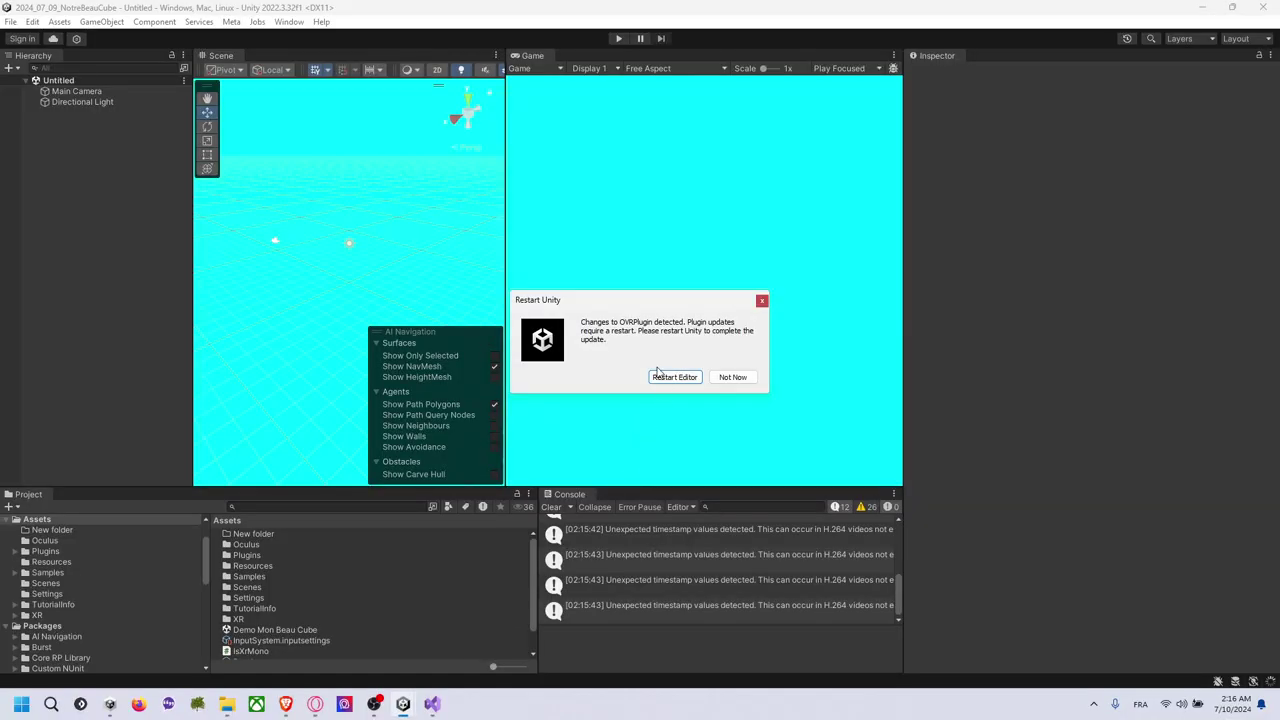
left_click(676, 378)
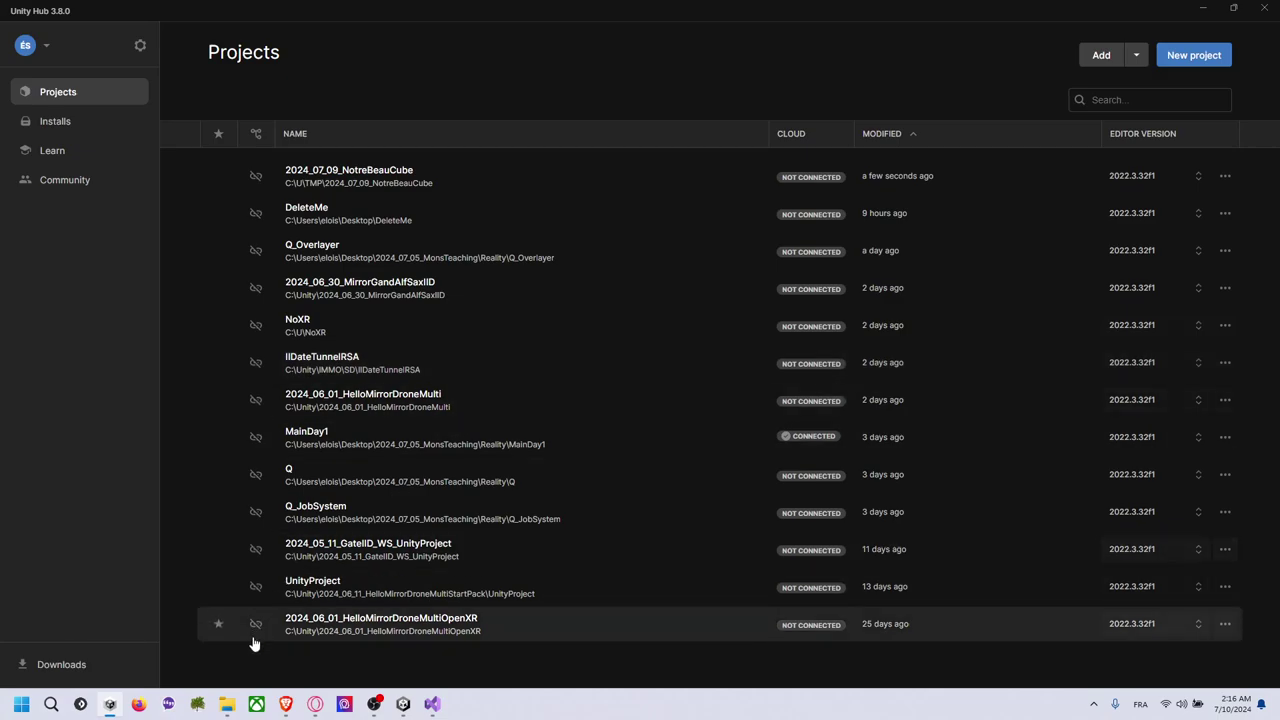
left_click(228, 705)
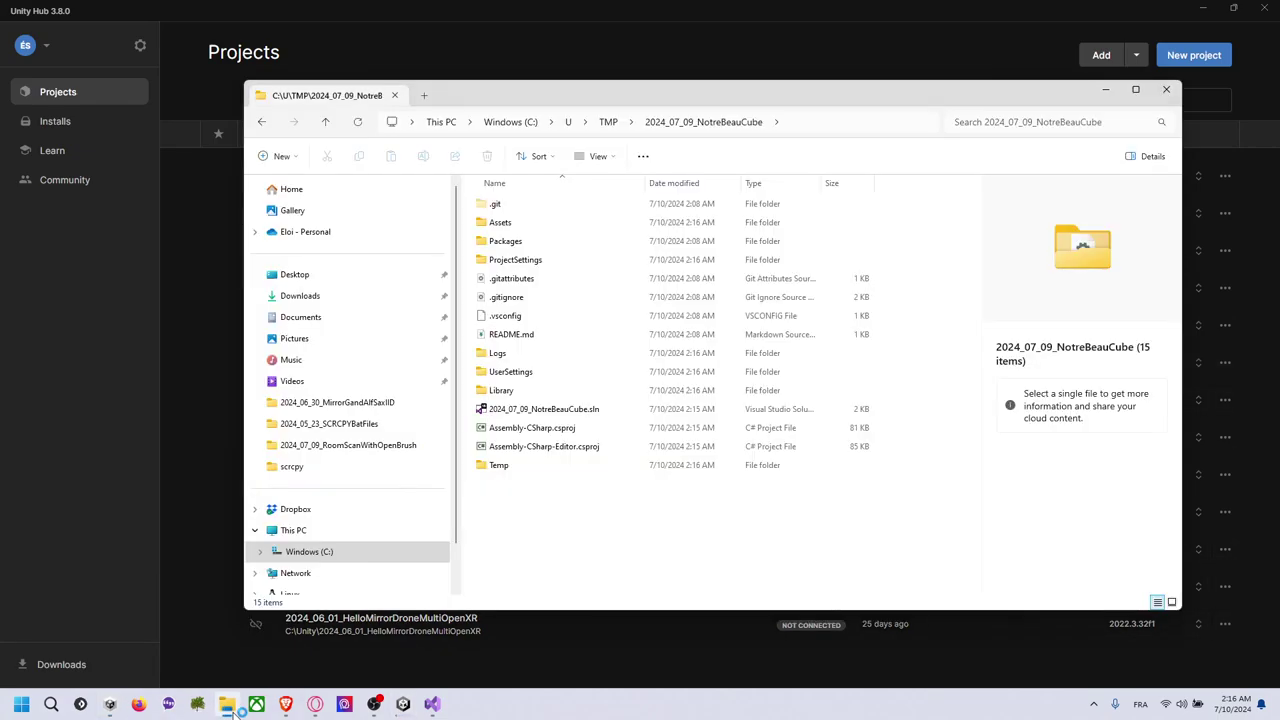
left_click_drag(756, 94, 630, 128)
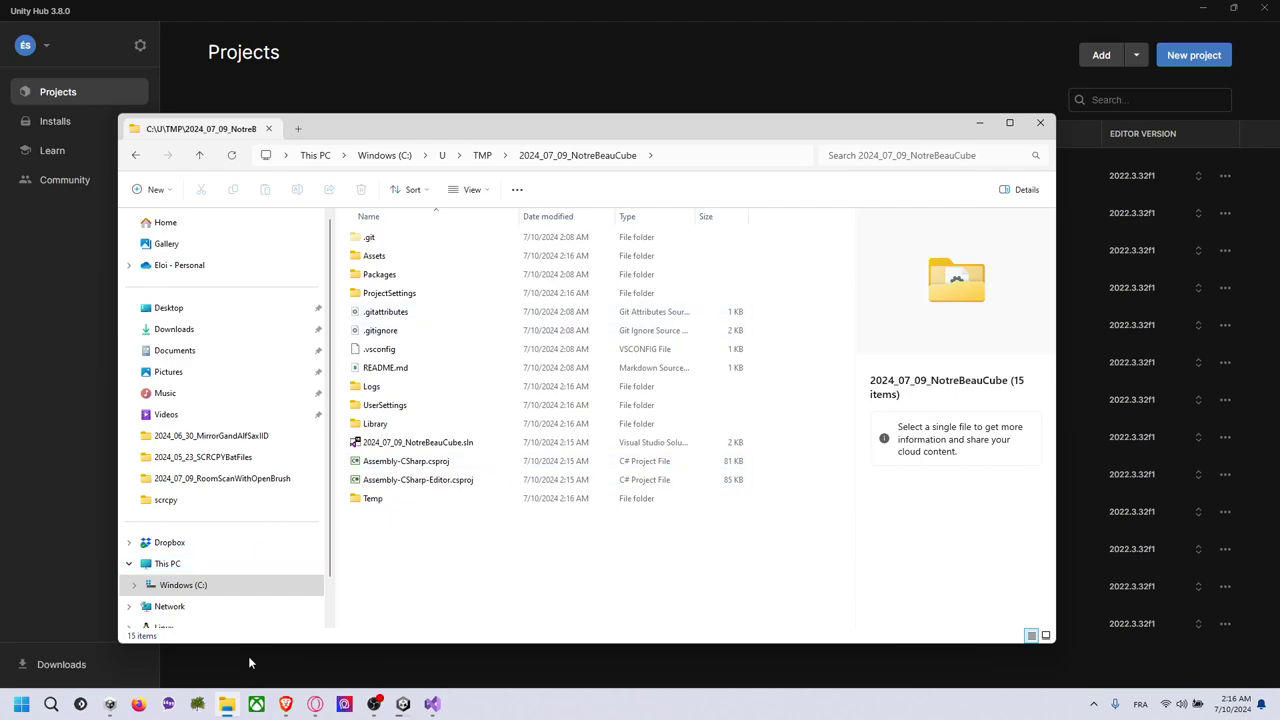
Switch to Brave, view the 2024_07_16.md course notes, check the linked 2024_05_23_SCRCPYBatFiles repository, and return to the notes
left_click(285, 705)
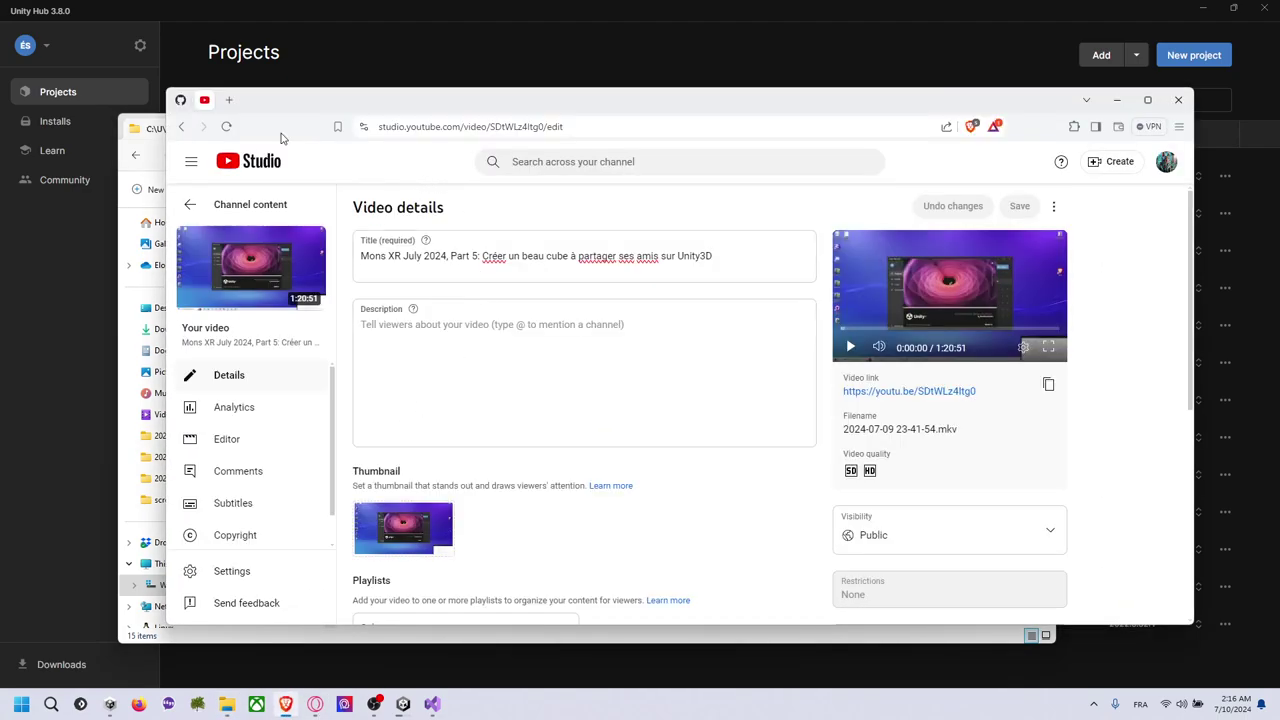
left_click(229, 99)
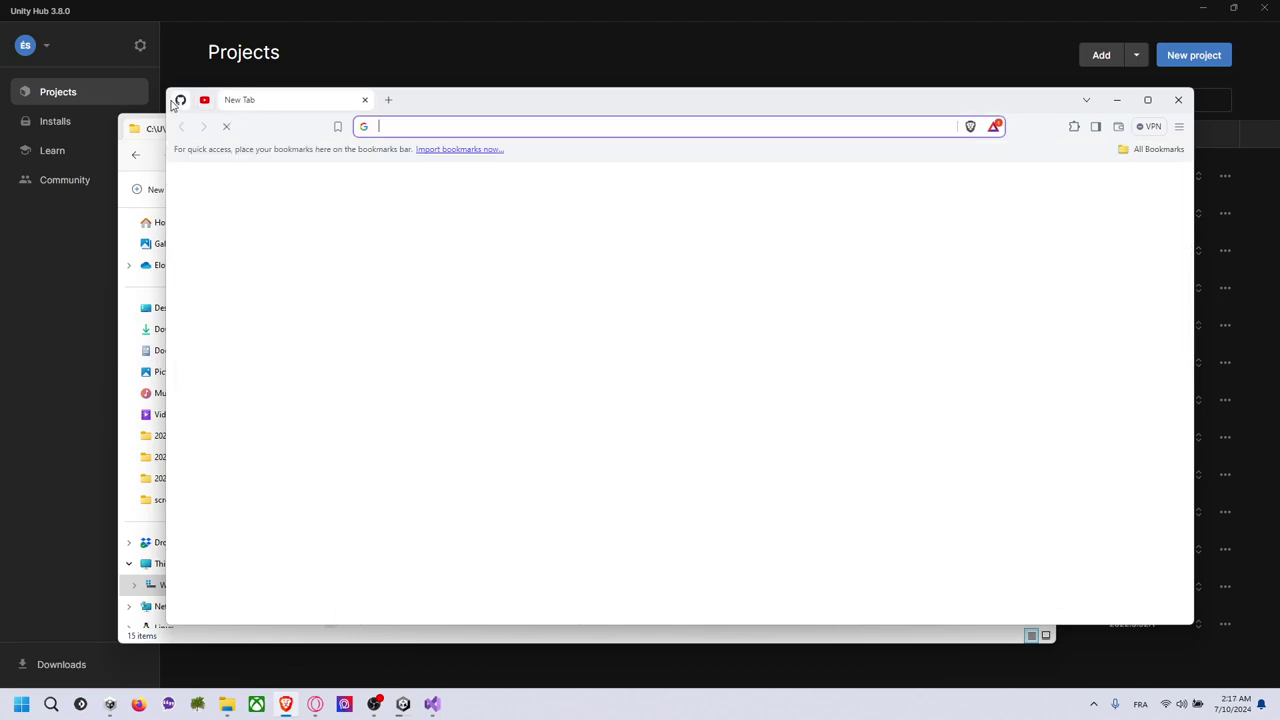
left_click(180, 100)
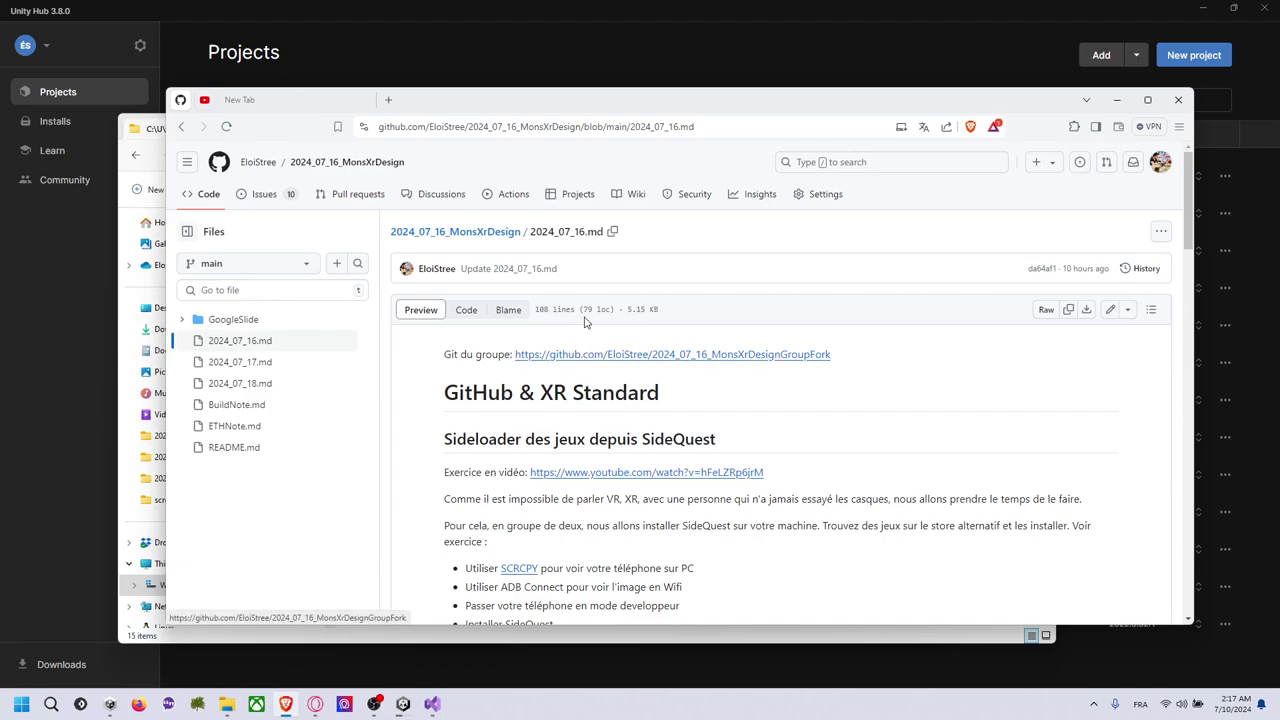
scroll(565, 360, "down", 3)
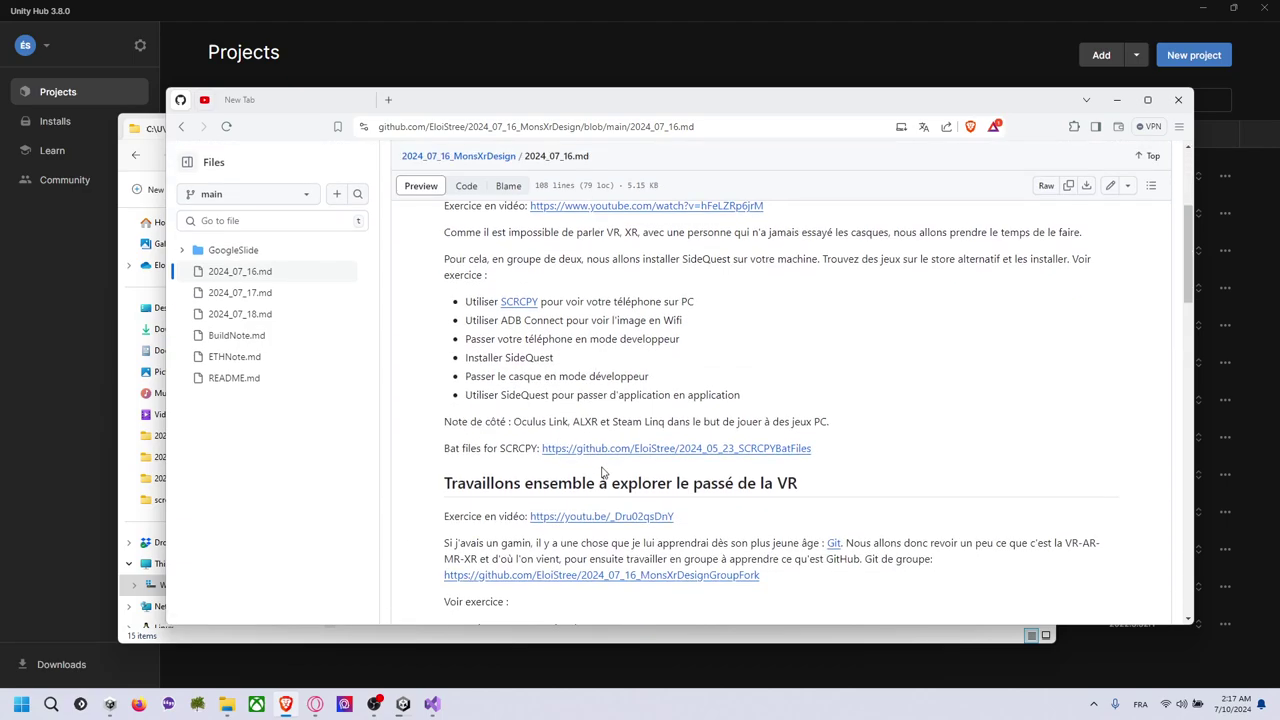
left_click(605, 453)
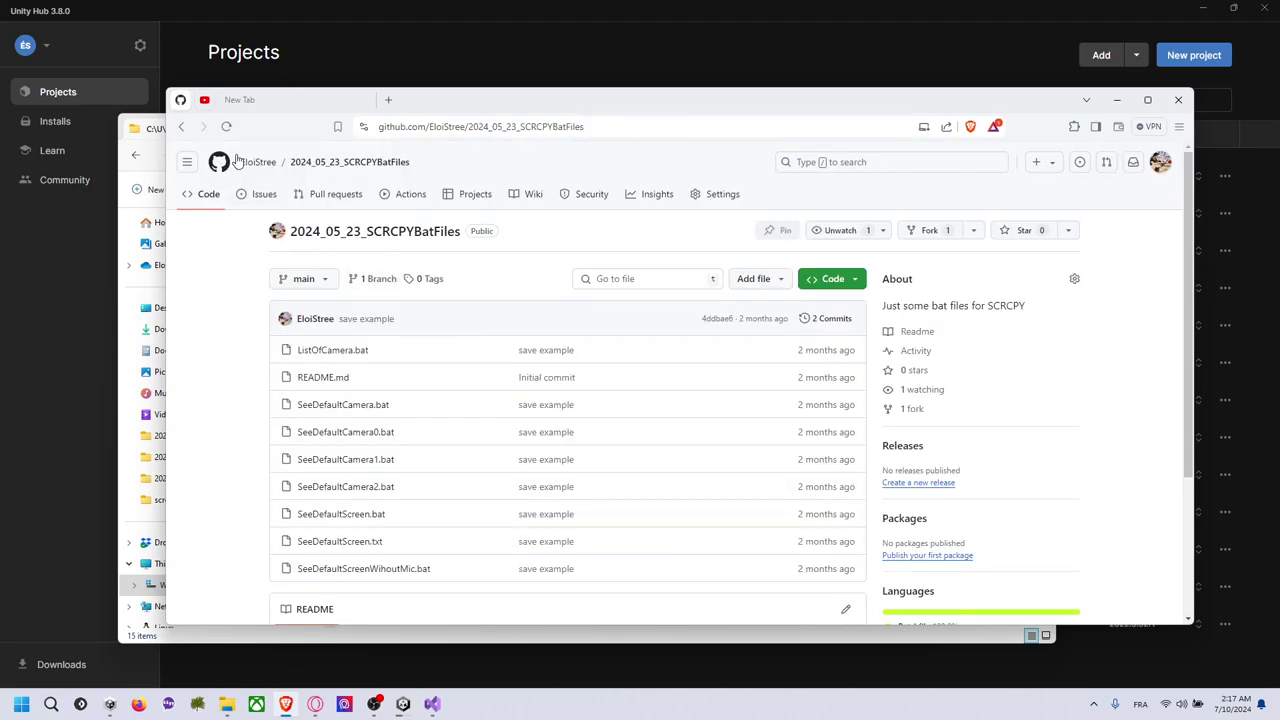
left_click(181, 126)
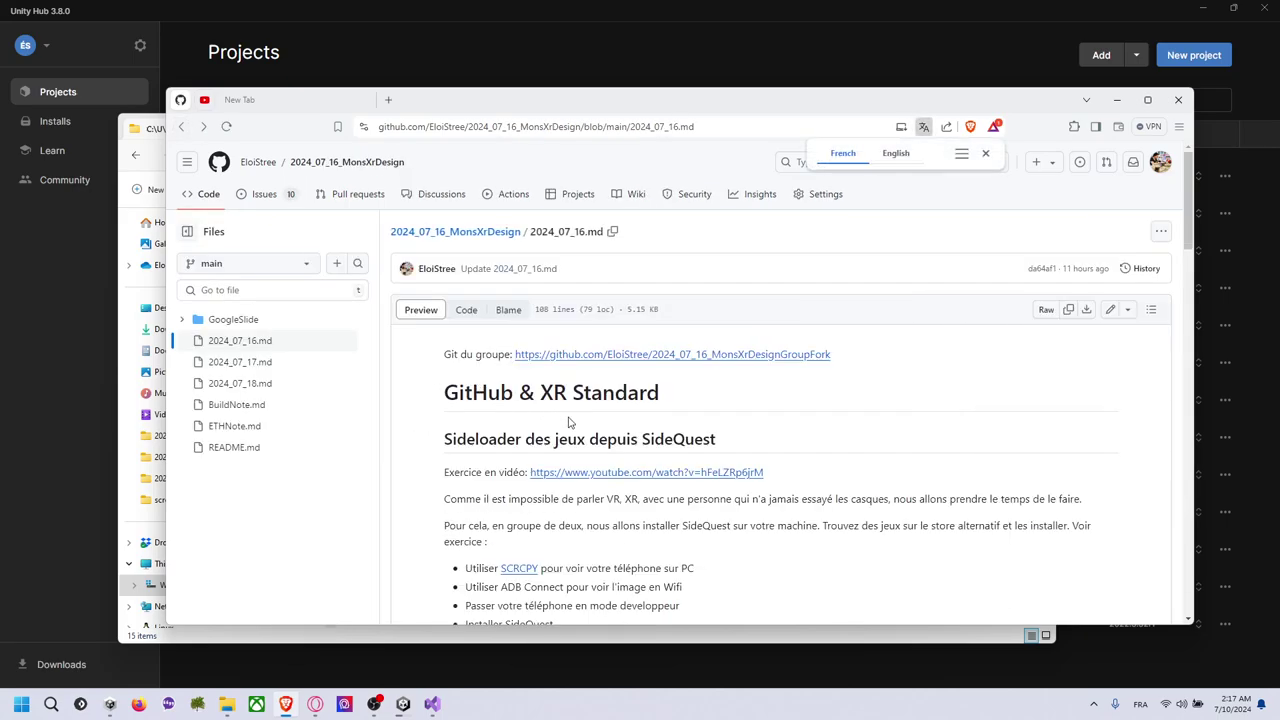
Skim the 2024_07_16.md exercises down to "Présentation en Pecha Kucha / 2" and return to the start of the notes
scroll(575, 418, "down", 8)
scroll(575, 418, "down", 10)
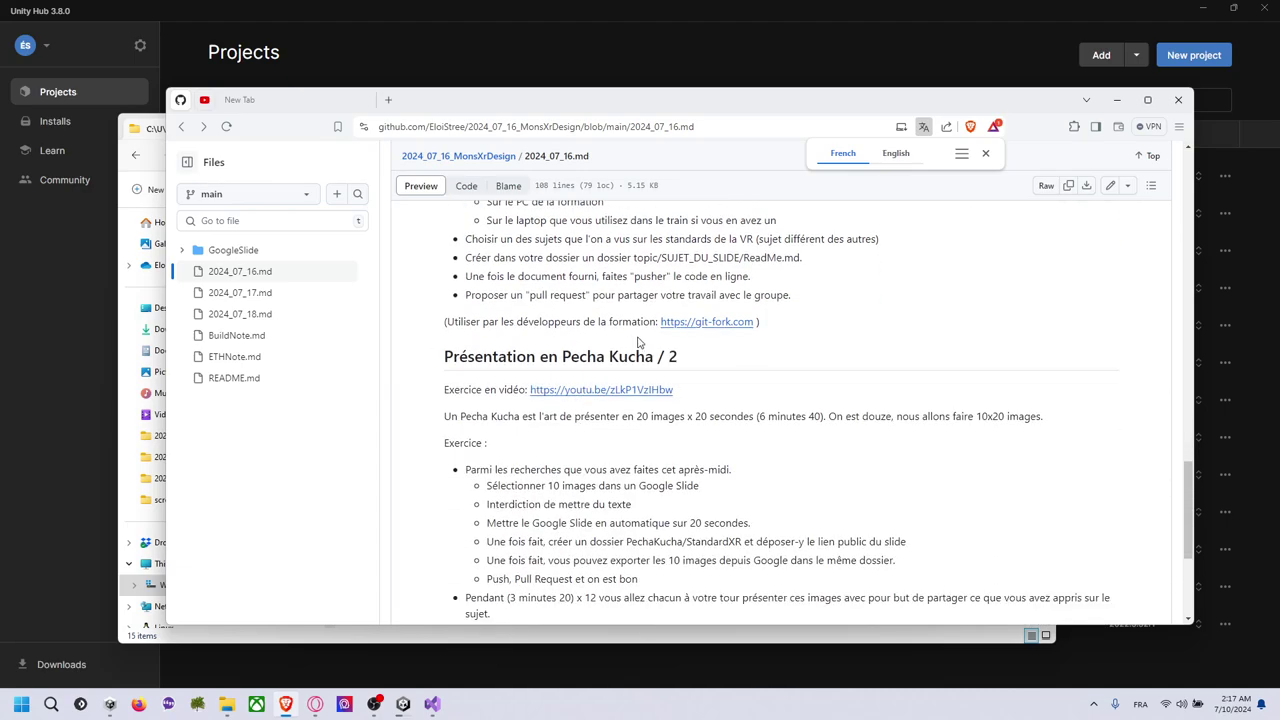
scroll(623, 345, "up", 18)
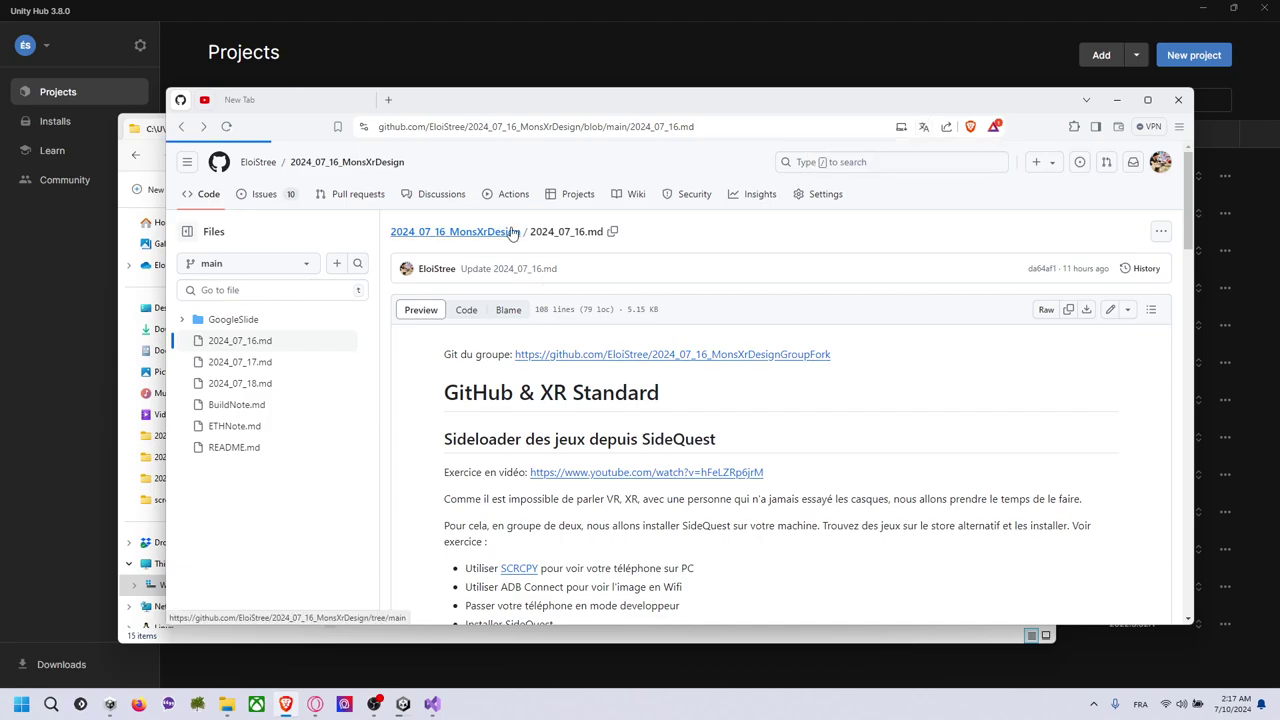
Open the 2024_07_17.md notes from the 2024_07_16_MonsXrDesign repository and follow the "Brouillons du cours en vidéo" link
left_click(455, 231)
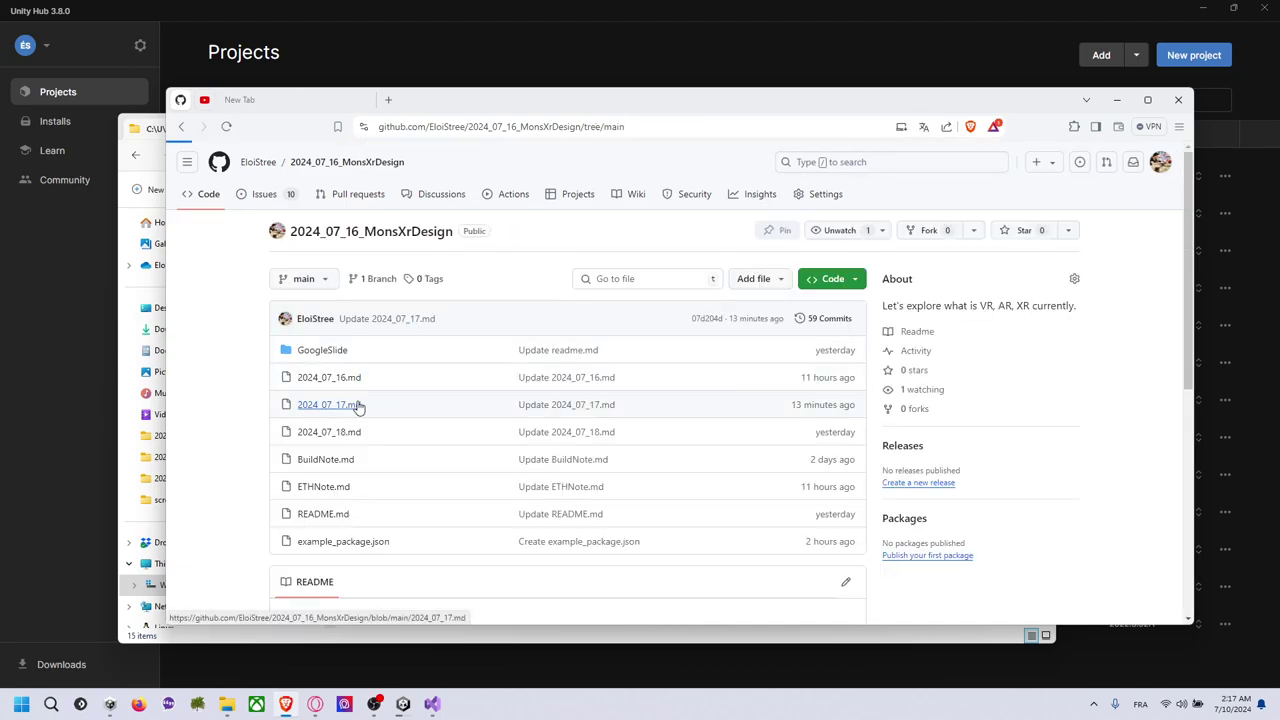
left_click(352, 406)
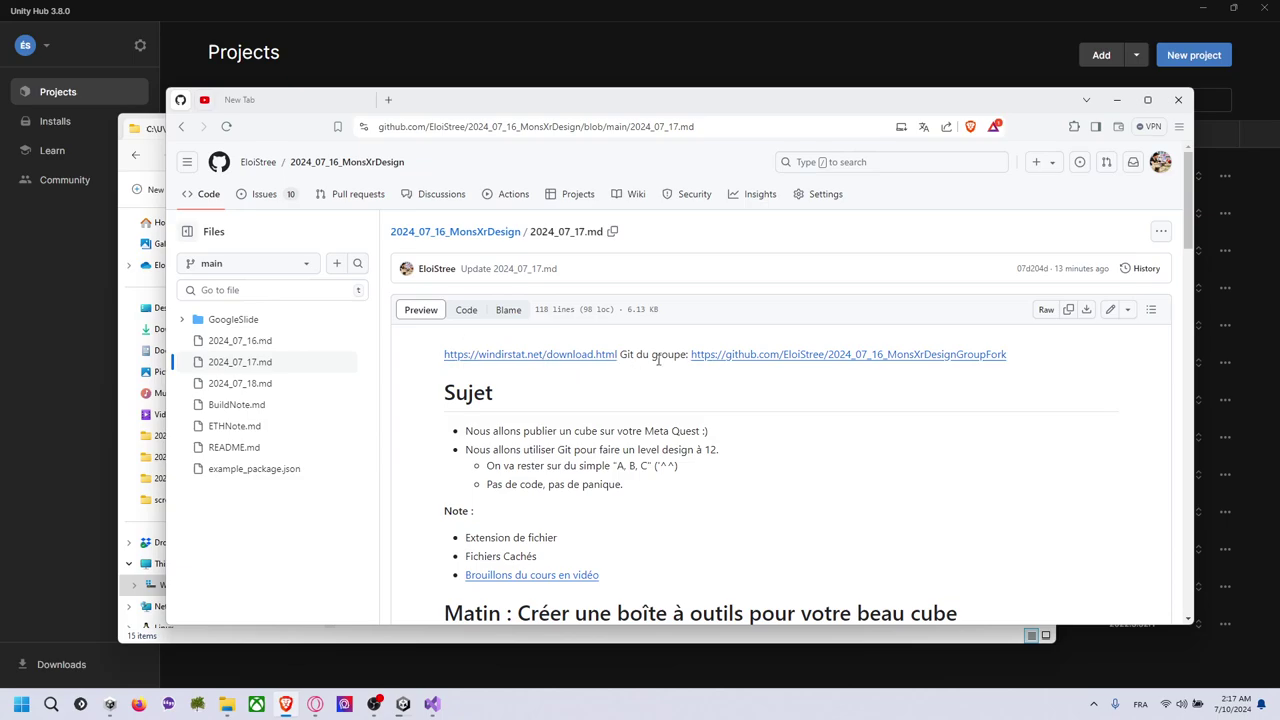
scroll(700, 369, "down", 3)
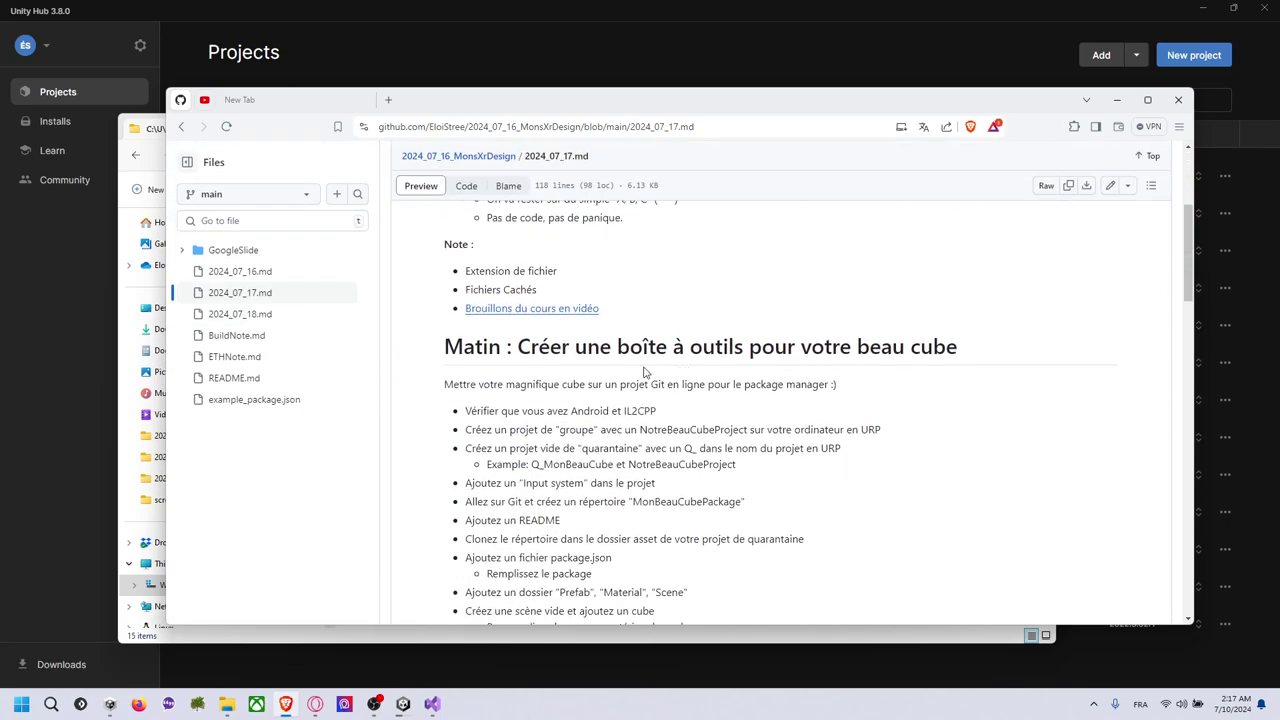
left_click(550, 312)
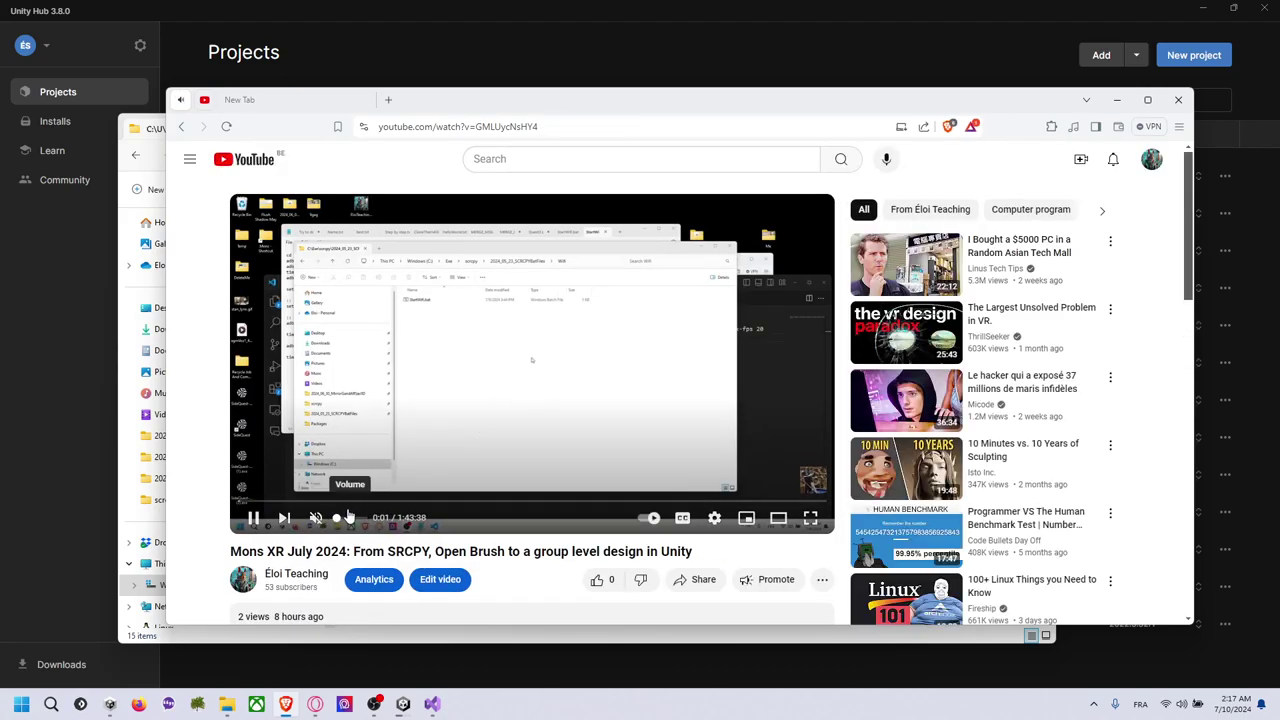
Skim the video's SCRCPY Wi-Fi and ADB setup part in full screen, up to about 3:59
left_click(810, 520)
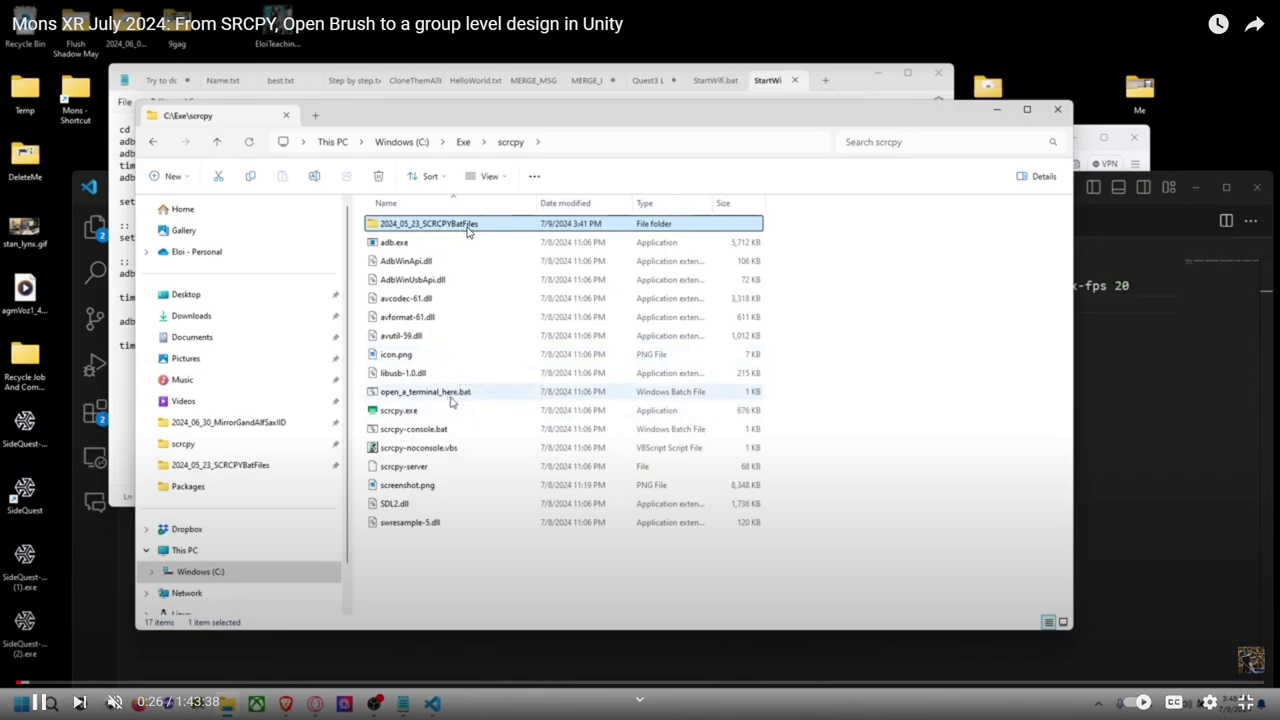
left_click(50, 678)
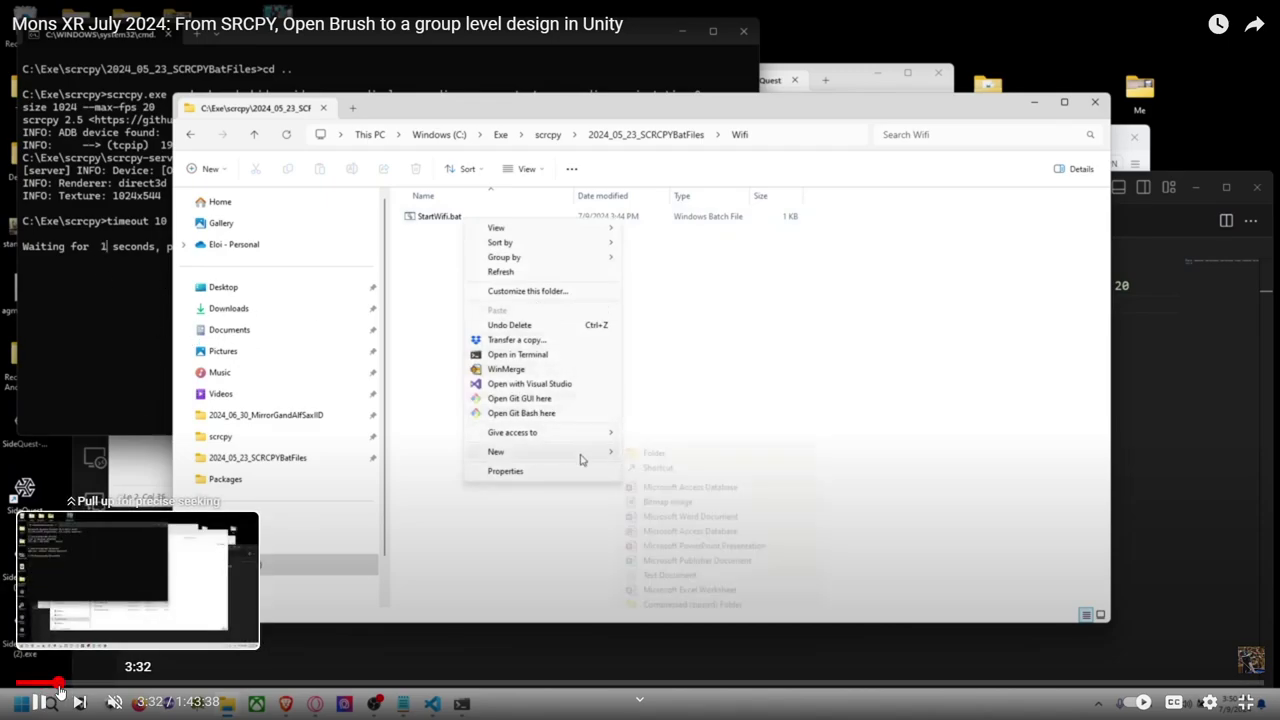
left_click_drag(48, 683, 70, 688)
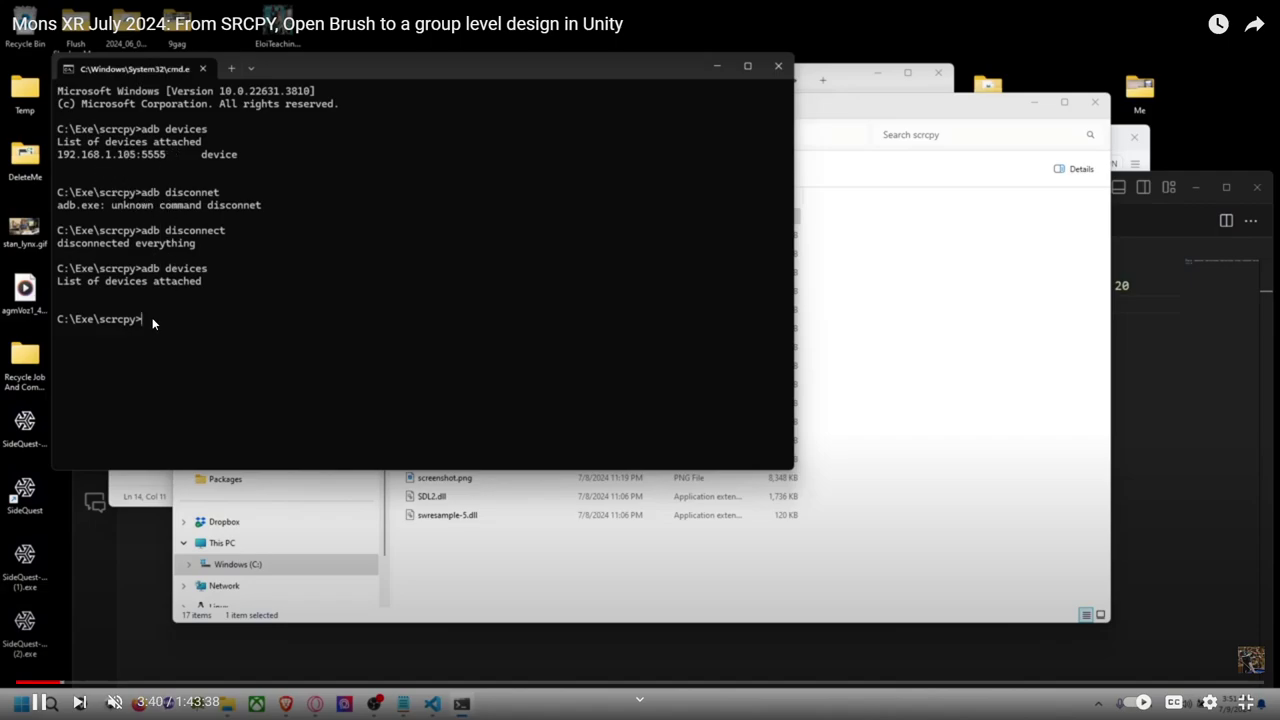
left_click(66, 684)
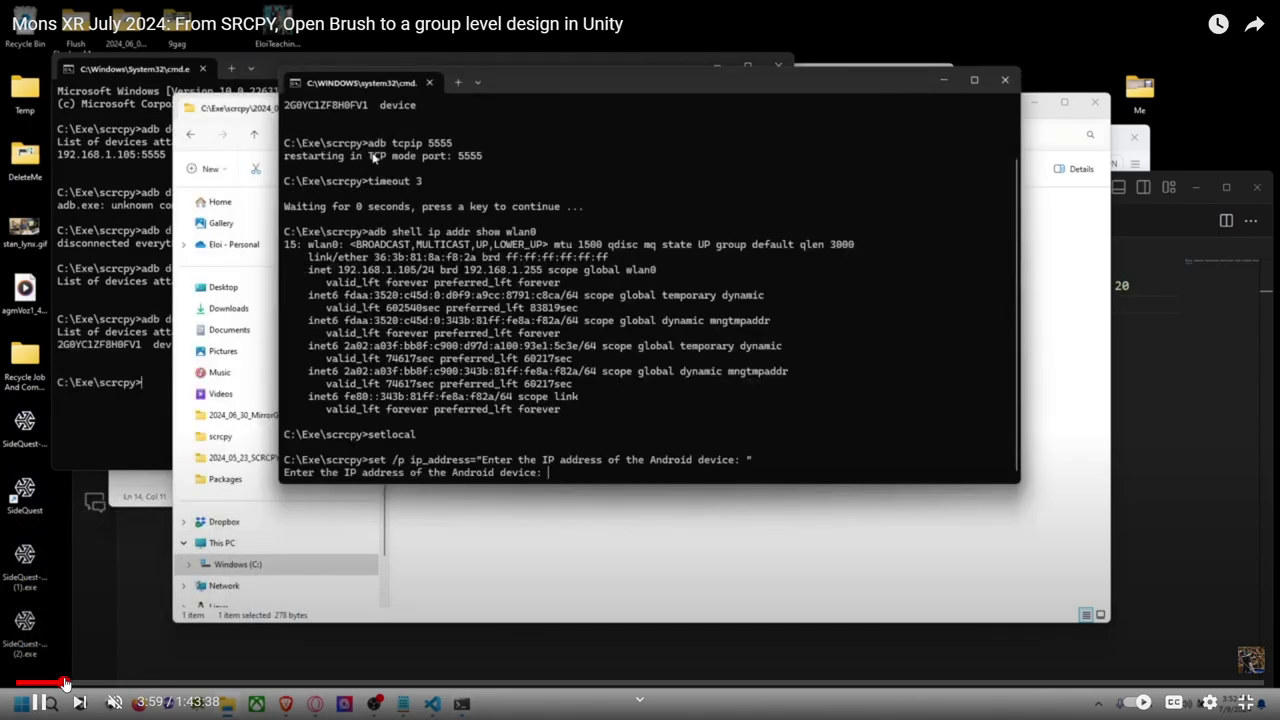
Skim the video from the Wi-Fi batch file part through the Quest 3 mirroring to the Open Brush drawing at about 7:58
left_click(79, 684)
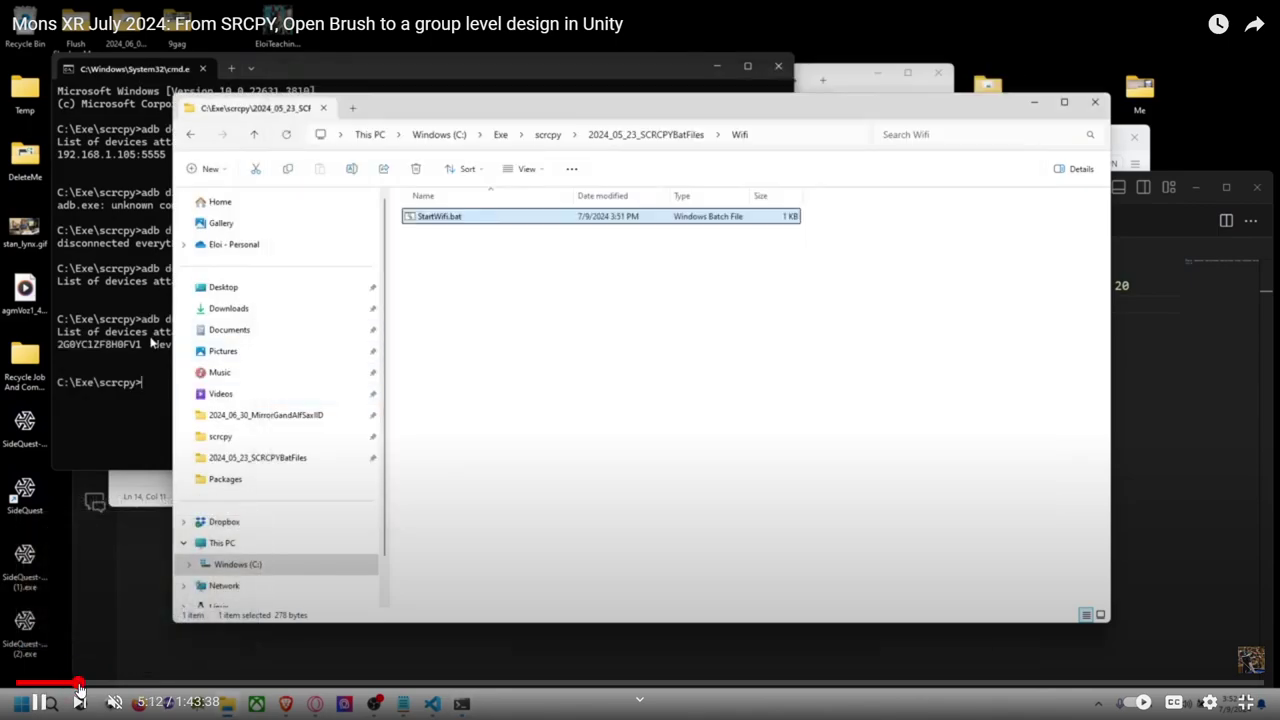
left_click(77, 684)
left_click(73, 684)
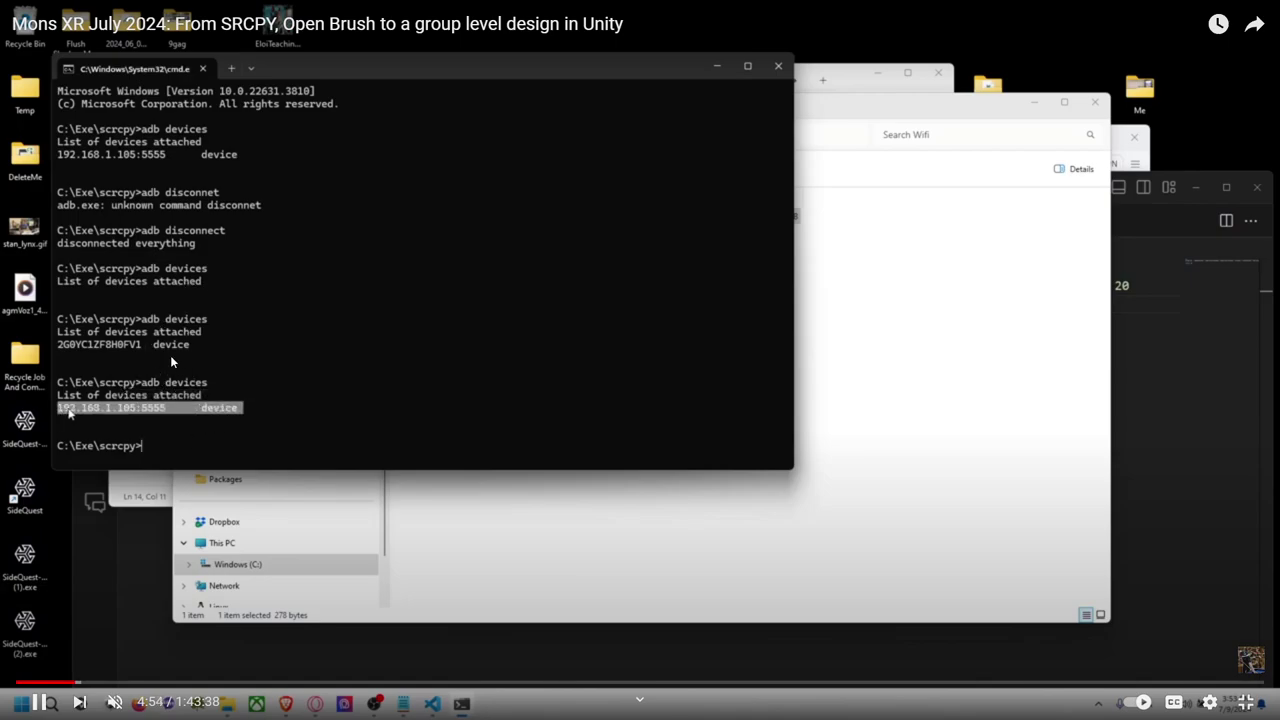
left_click(81, 683)
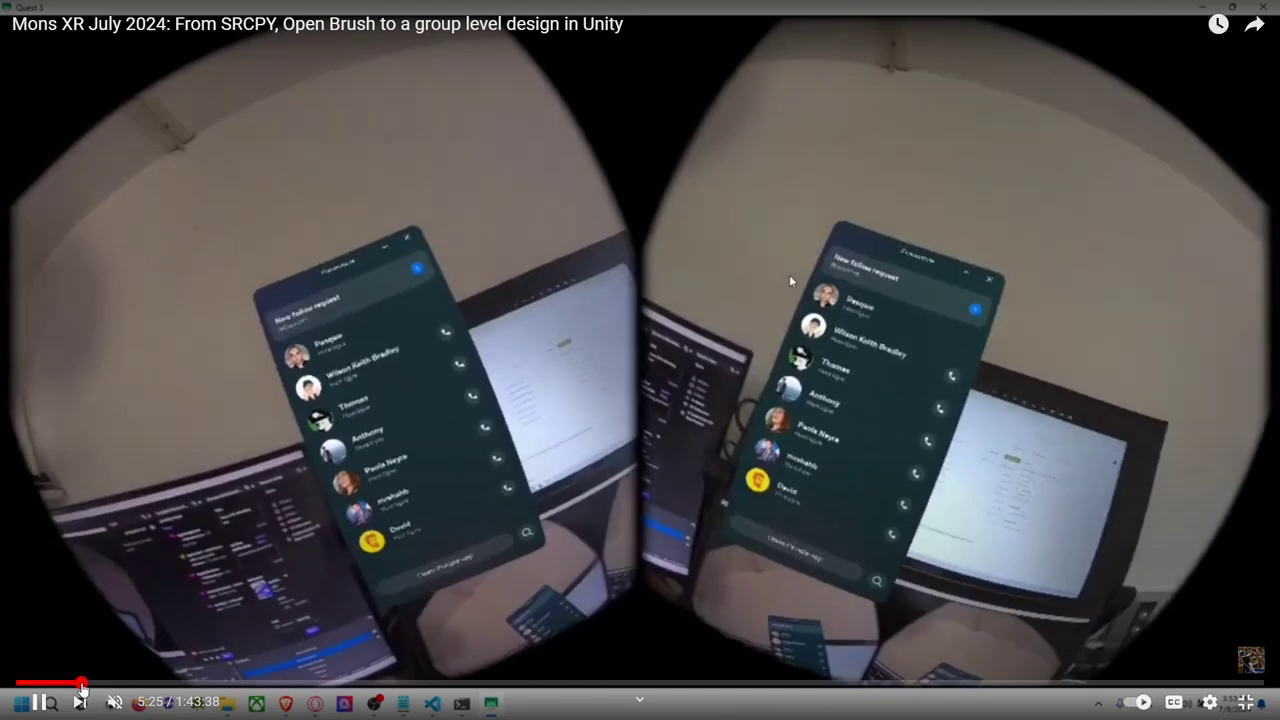
left_click_drag(85, 688, 78, 688)
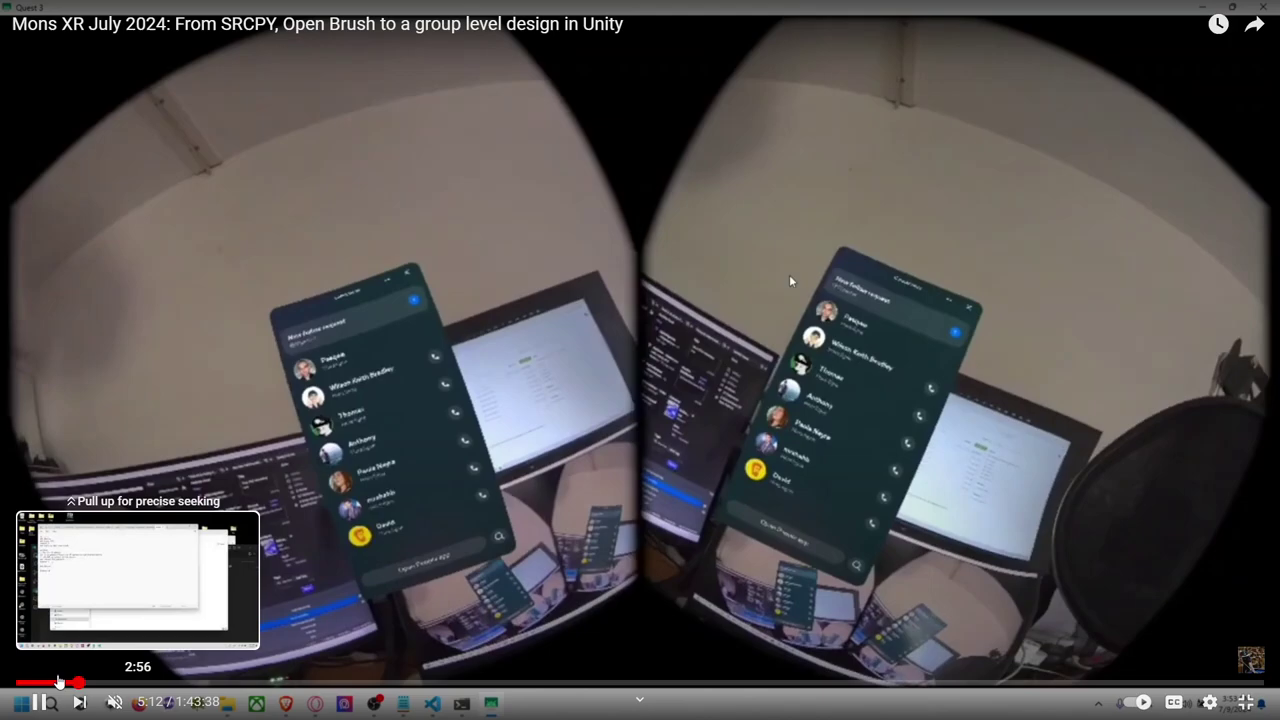
left_click_drag(59, 681, 111, 681)
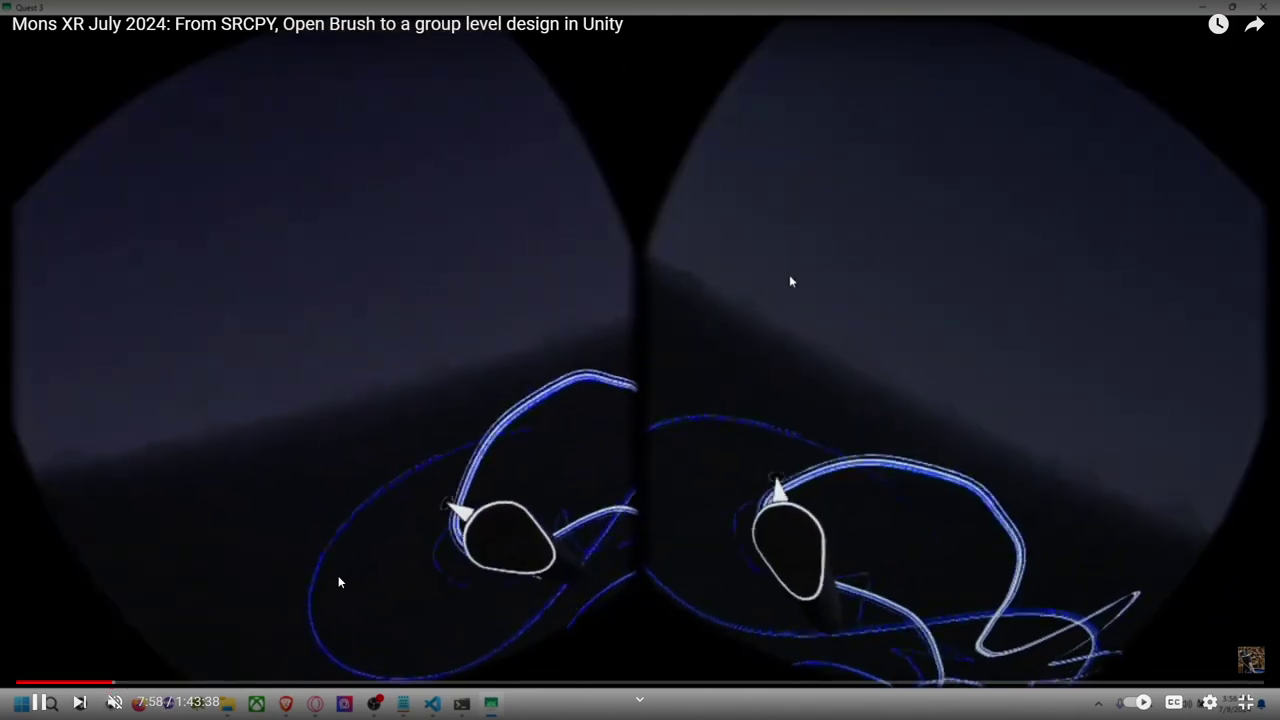
Switch to the 2024_07_09_NotreBeauCube Unity project, and in File Explorer browse to the C:\Exe folder
key("alt+Tab")
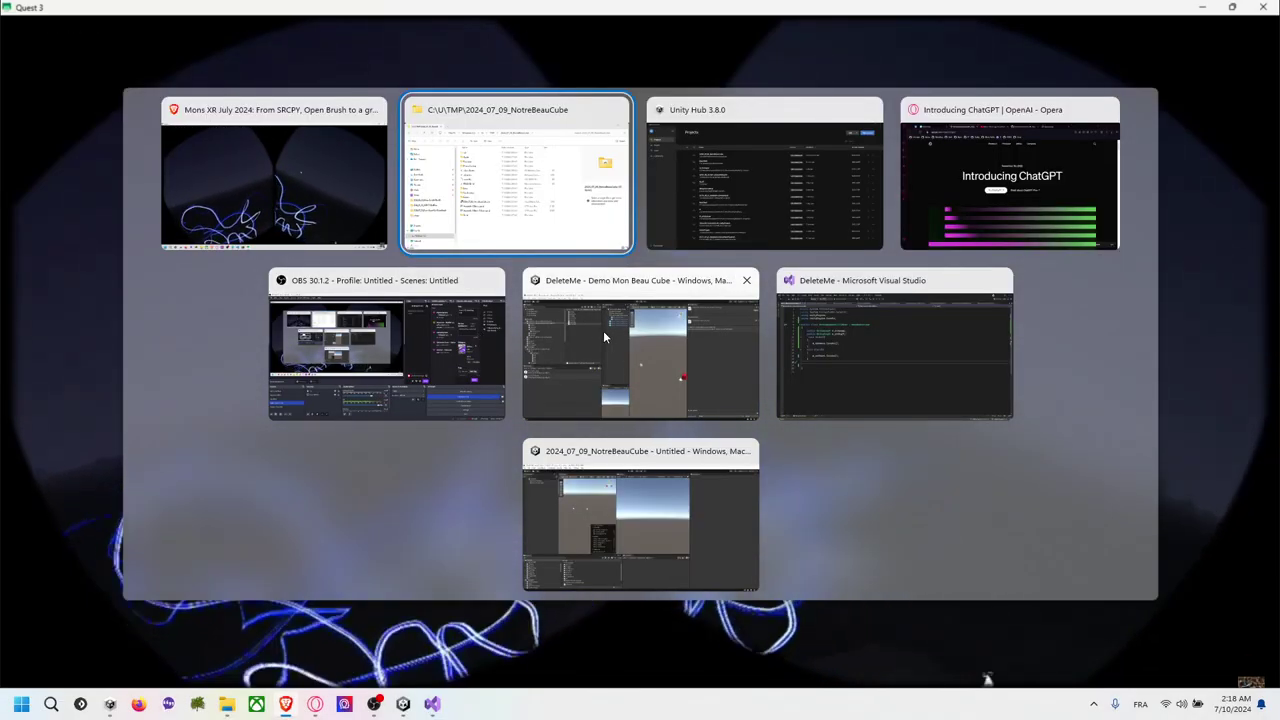
left_click(644, 543)
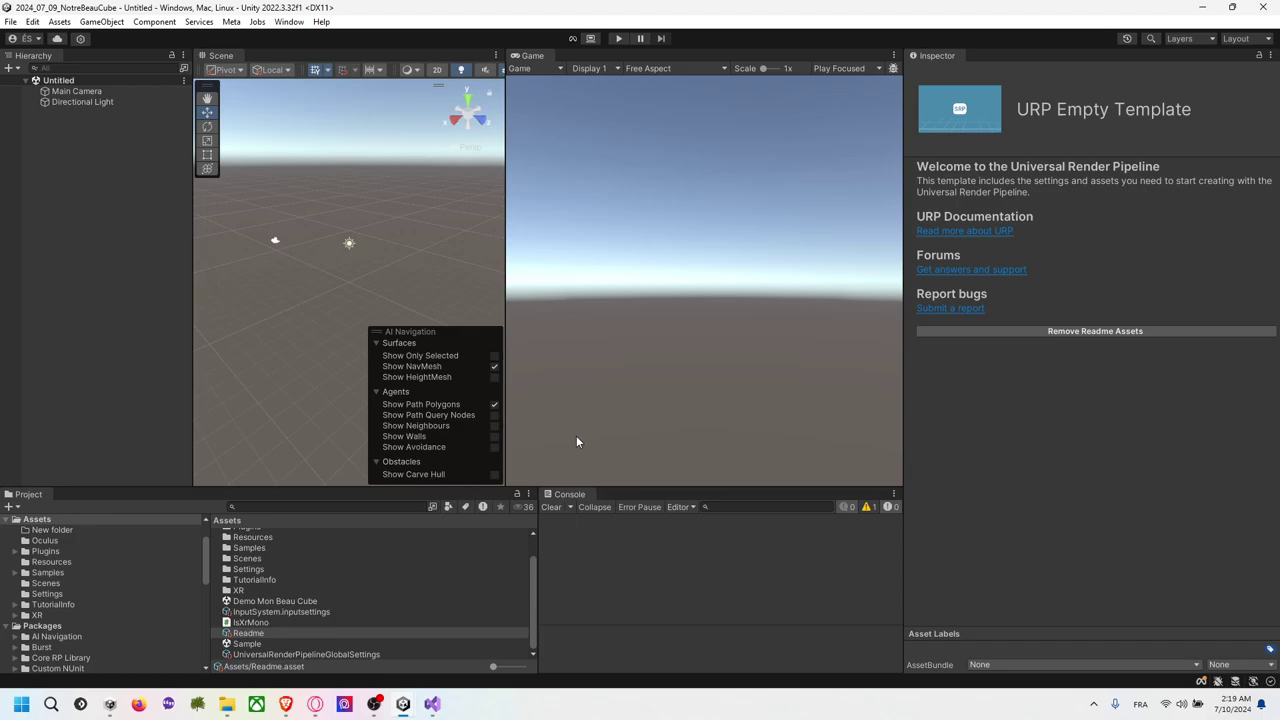
left_click(227, 704)
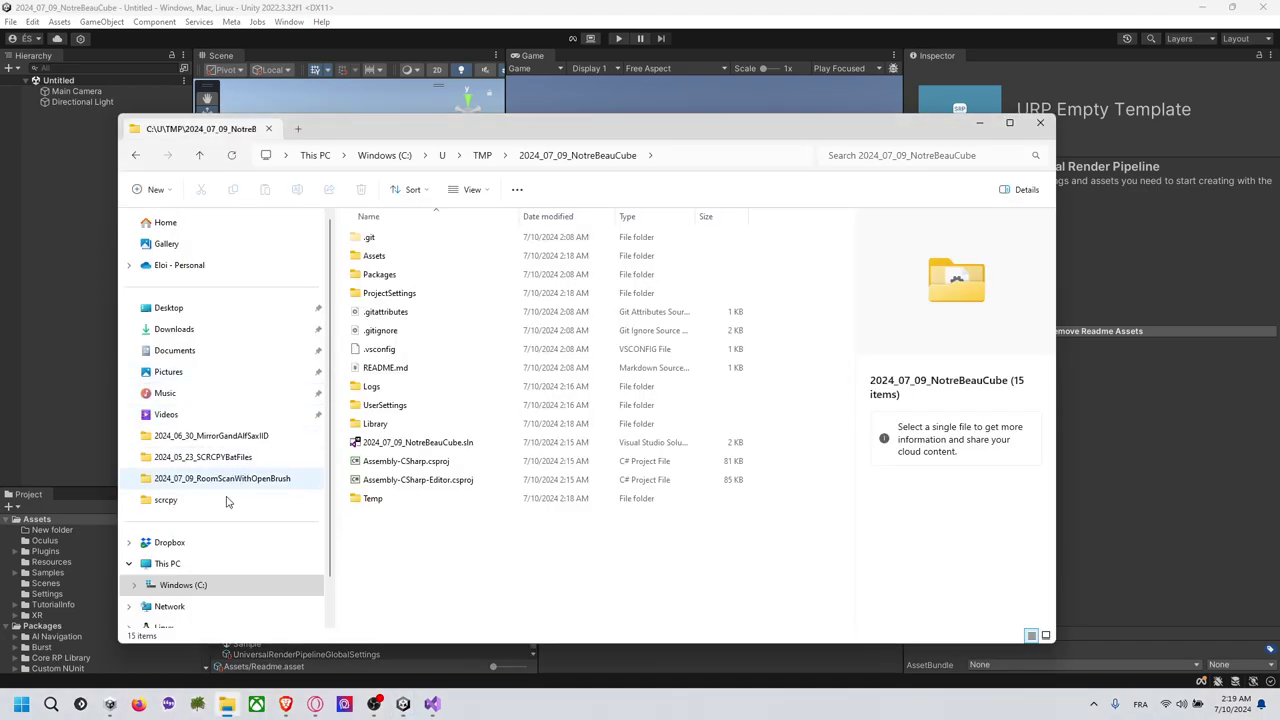
left_click(229, 584)
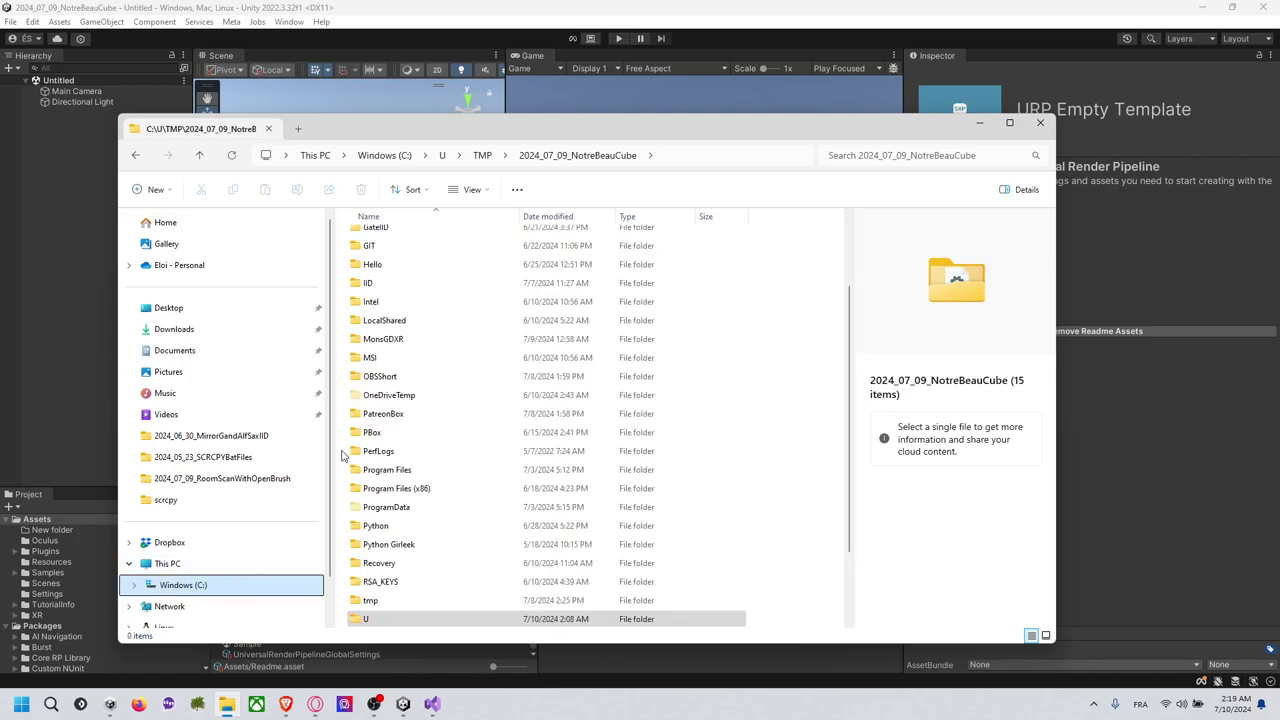
left_click(389, 360)
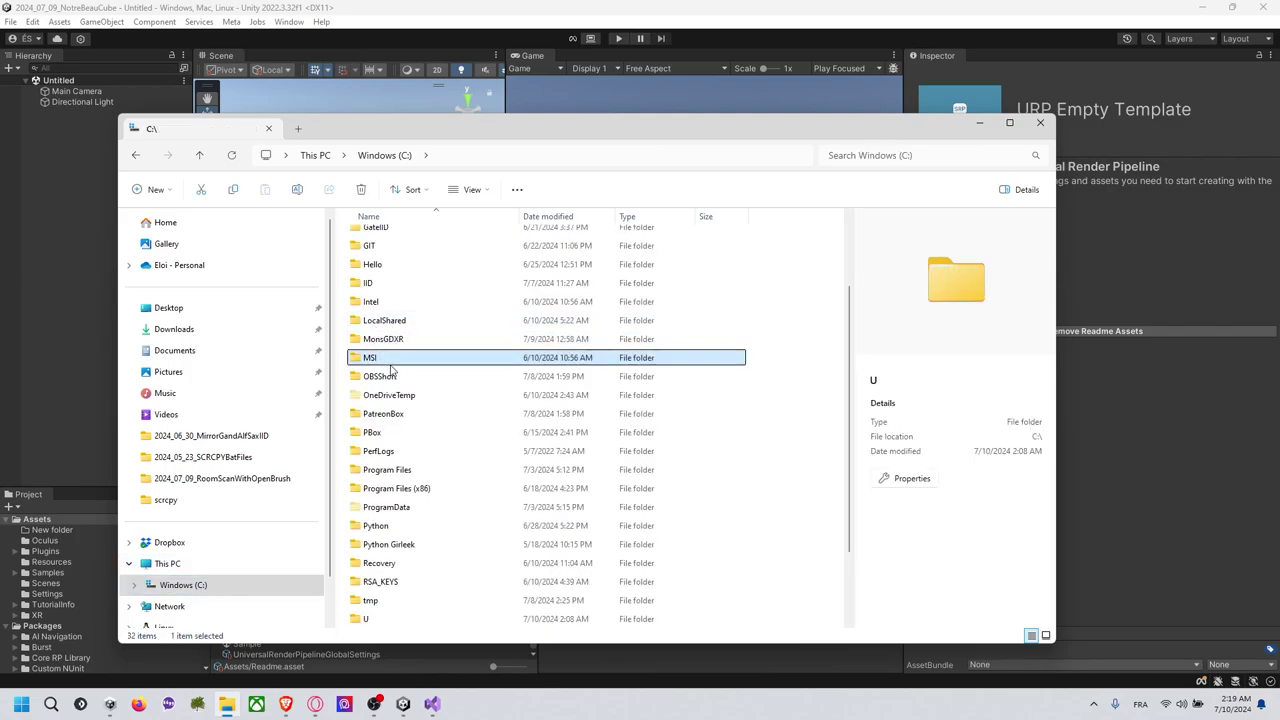
left_click(400, 305)
scroll(400, 305, "up", 2)
left_click(404, 300)
double_click(405, 310)
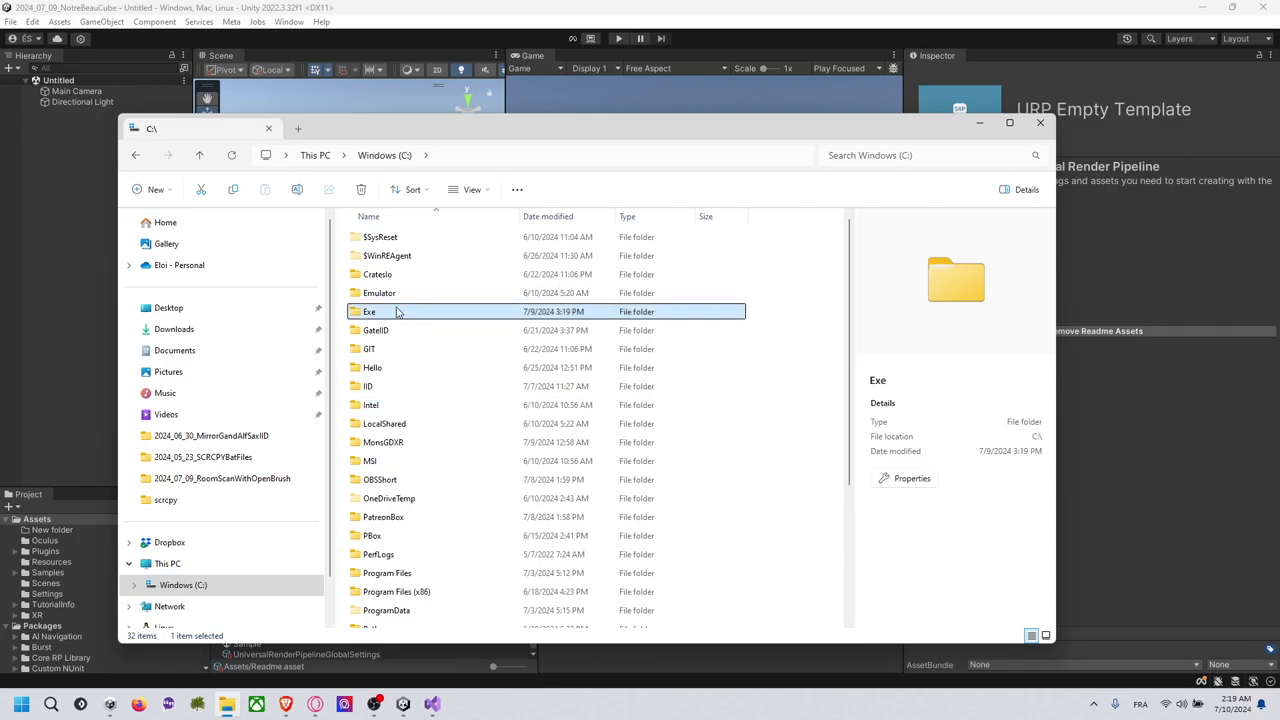
Run "Quest3 Low Resolution Both Eye.bat" from the scrcpy\2024_05_23_SCRCPYBatFiles folder to mirror the Quest 3 headset
key("s")
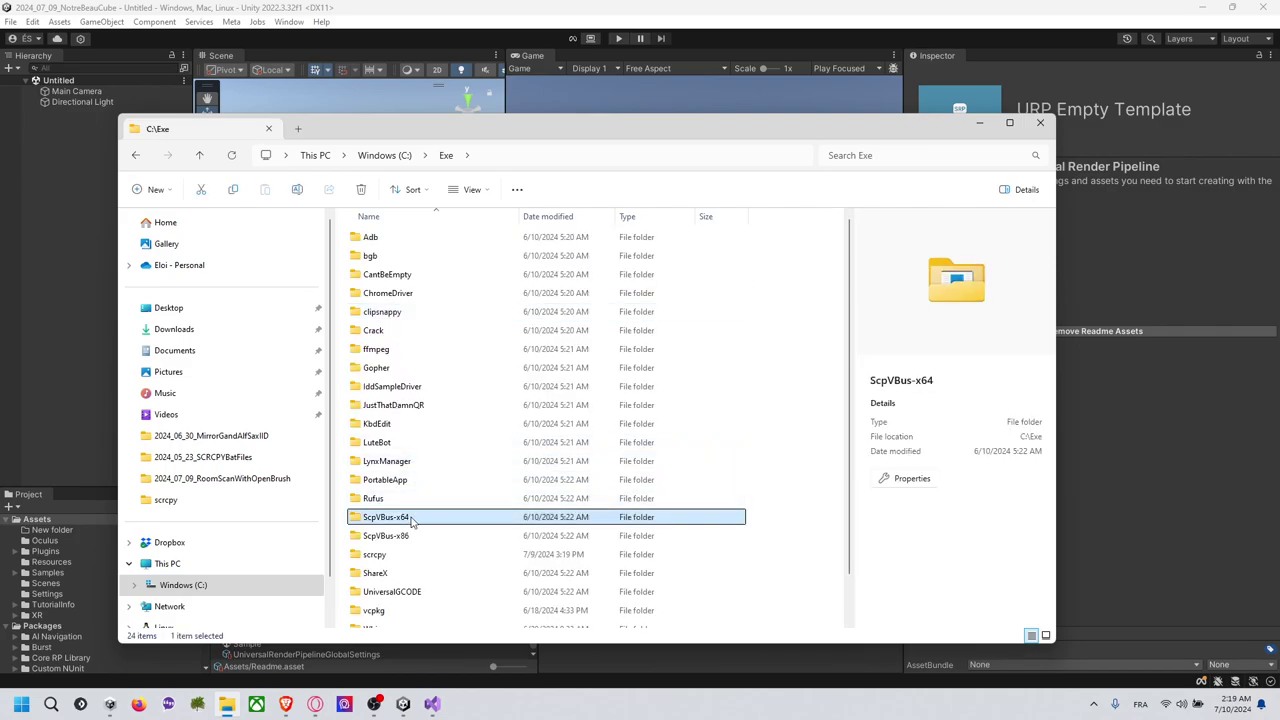
key("s")
key("s")
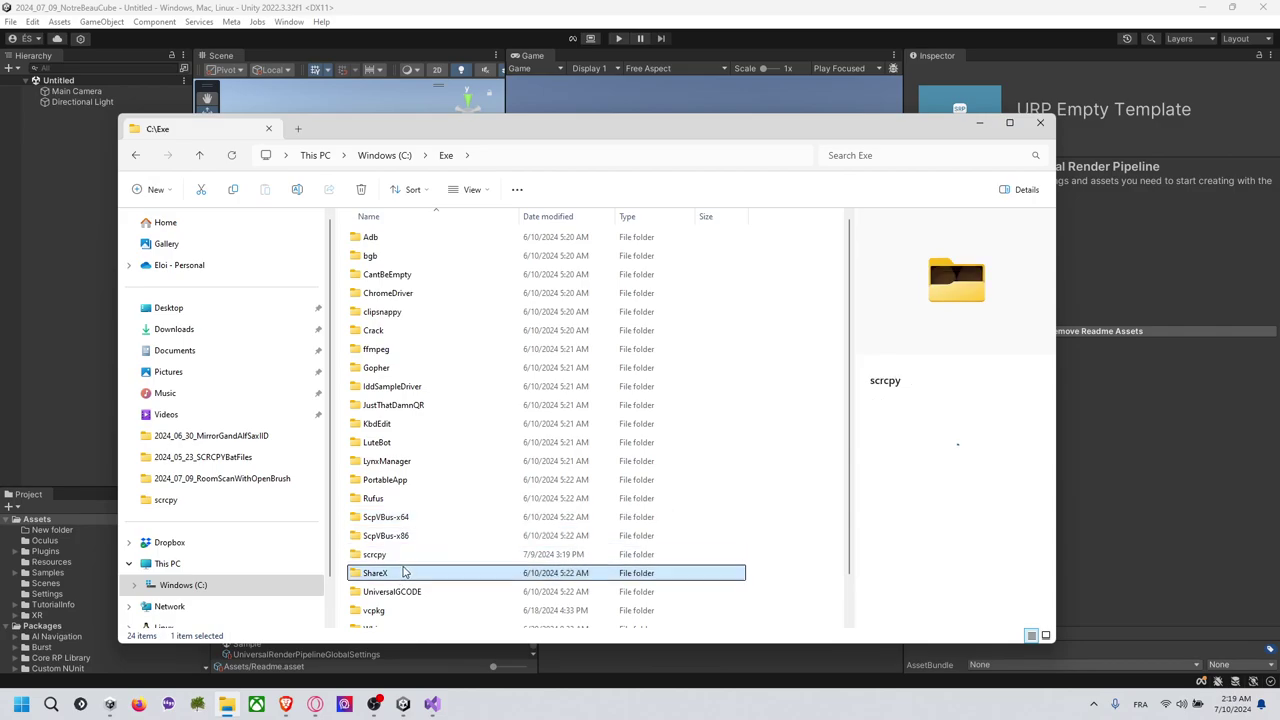
key("Return")
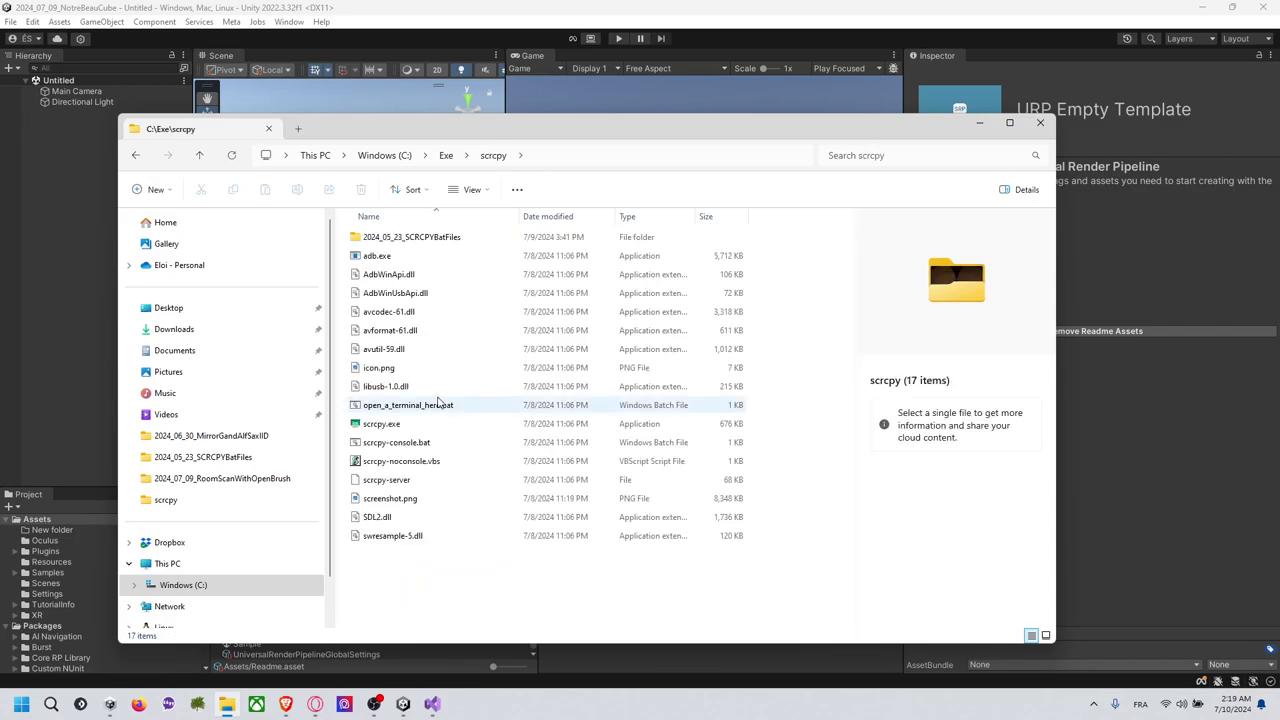
double_click(414, 238)
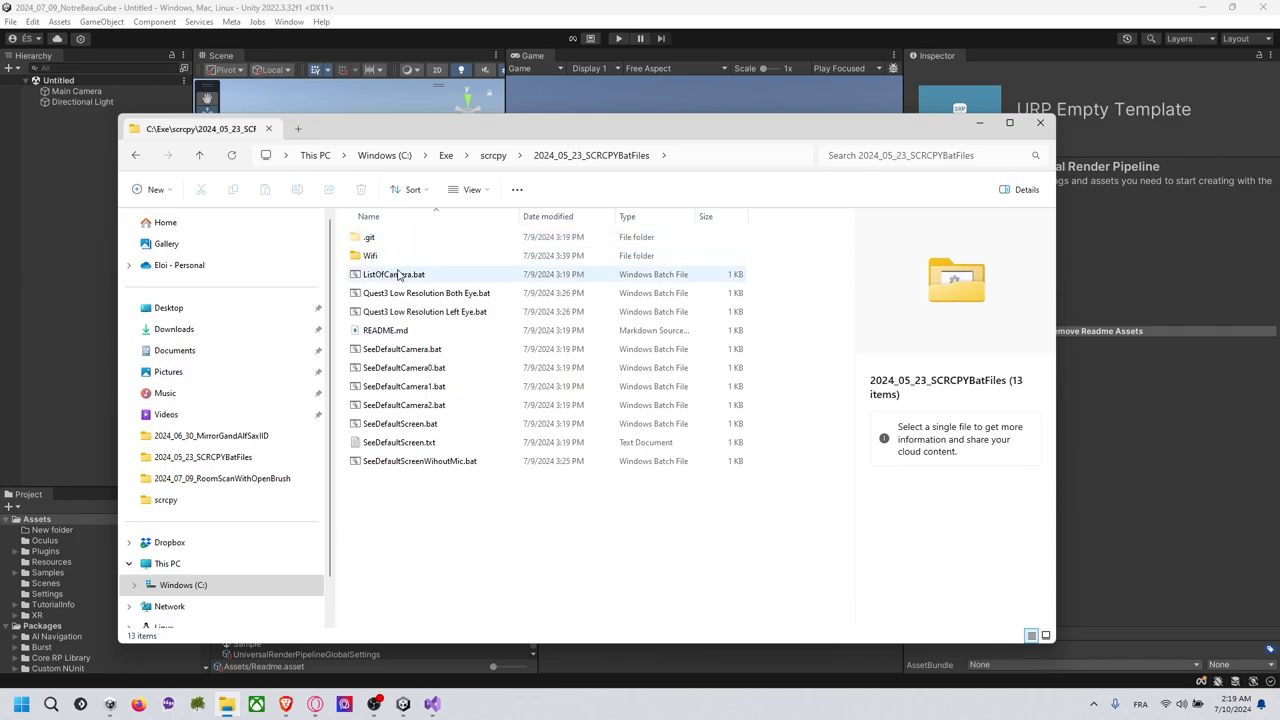
left_click(443, 296)
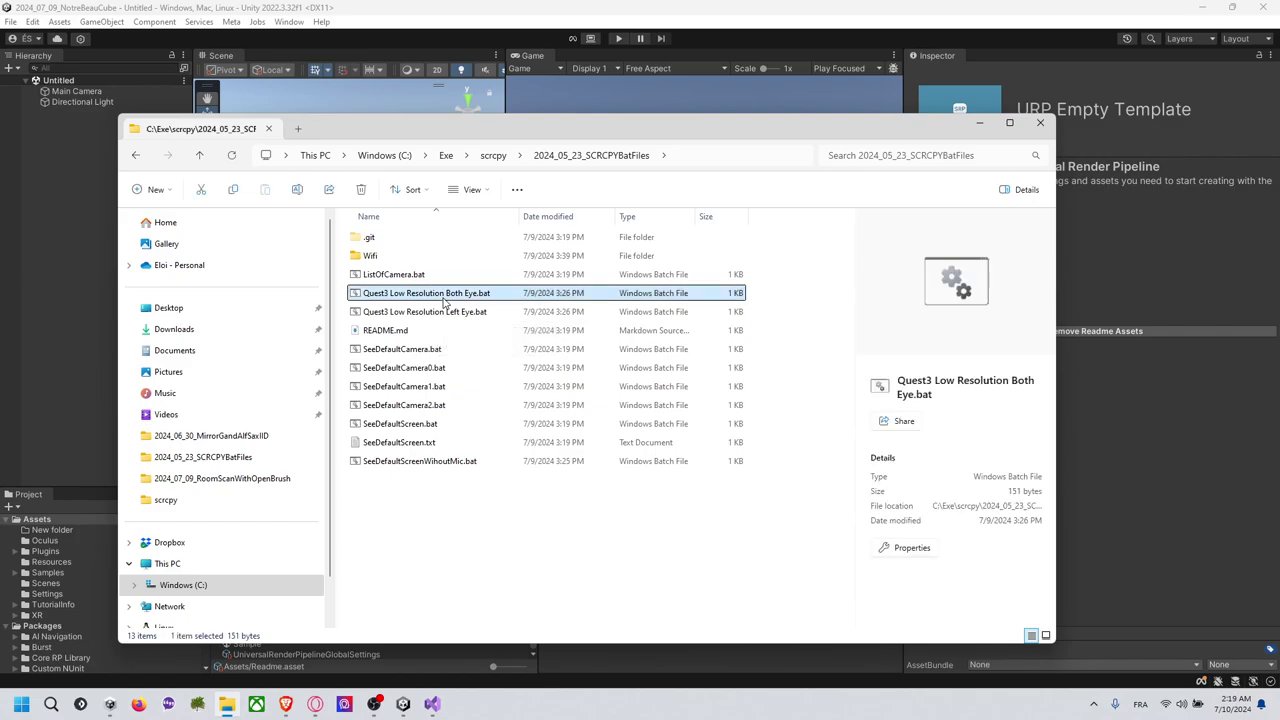
double_click(442, 296)
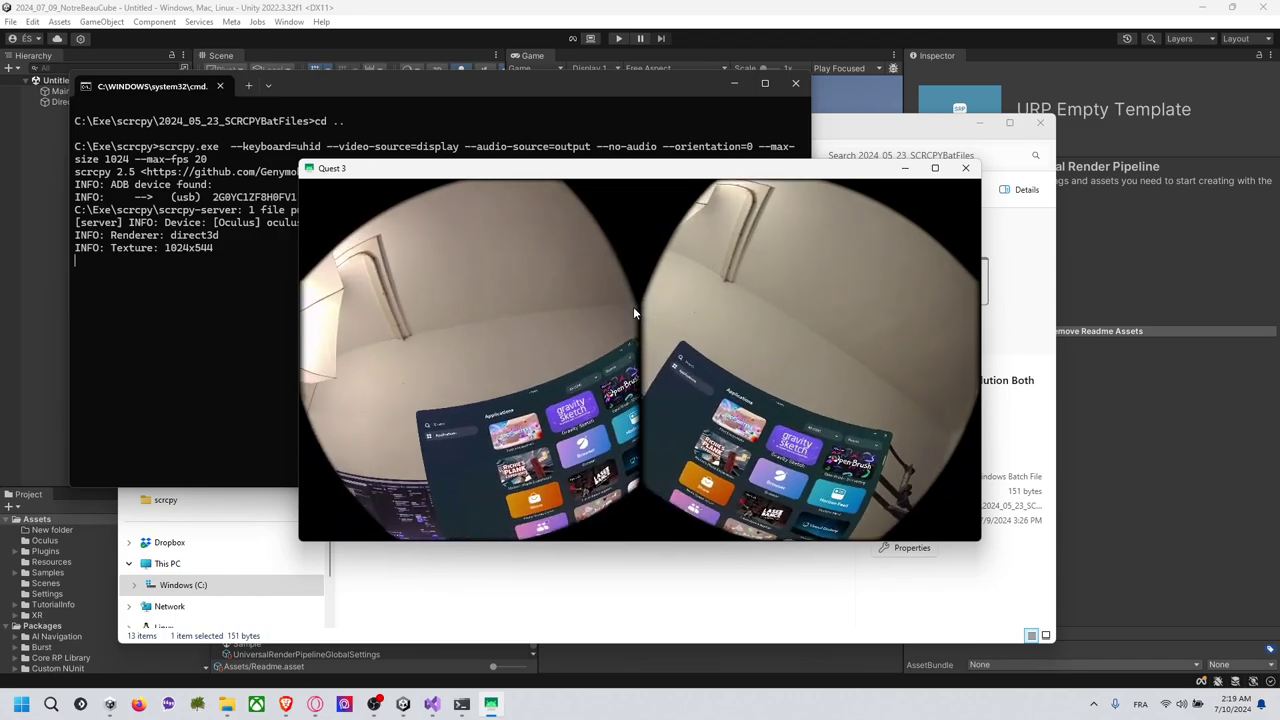
Return to the Unity project and switch its build platform to Android in the Build Settings
left_click(1067, 375)
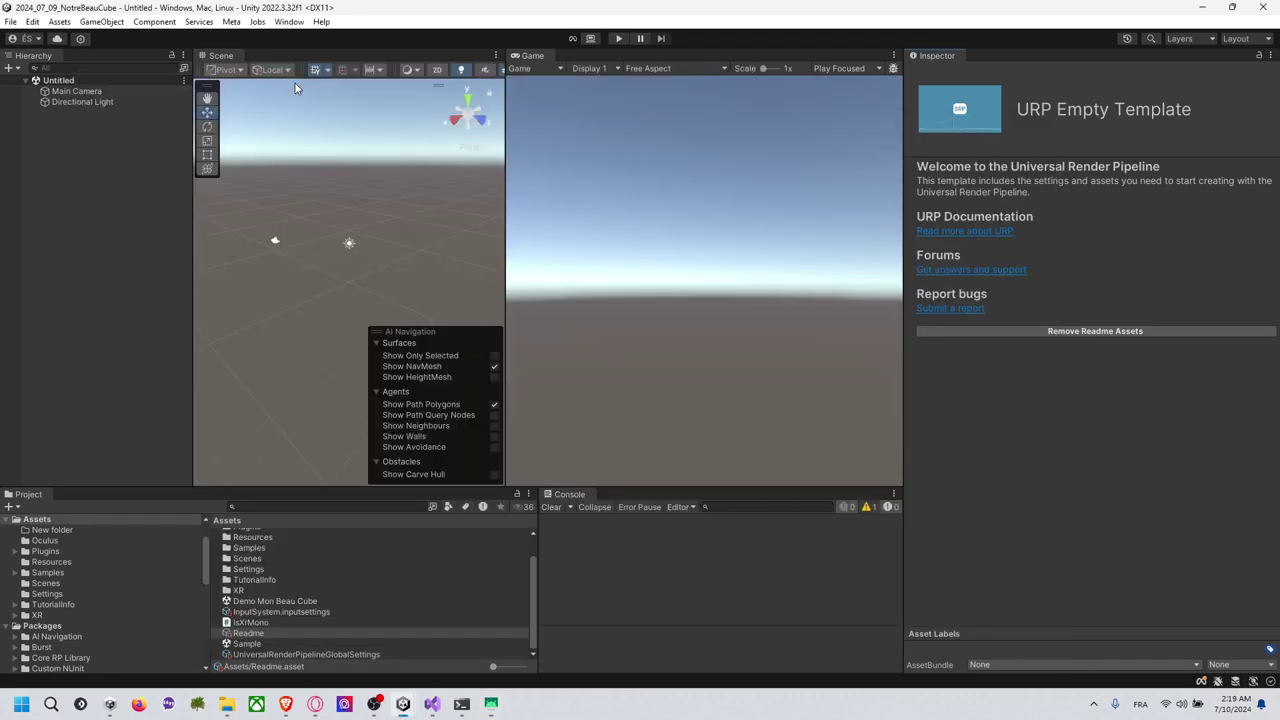
left_click(10, 21)
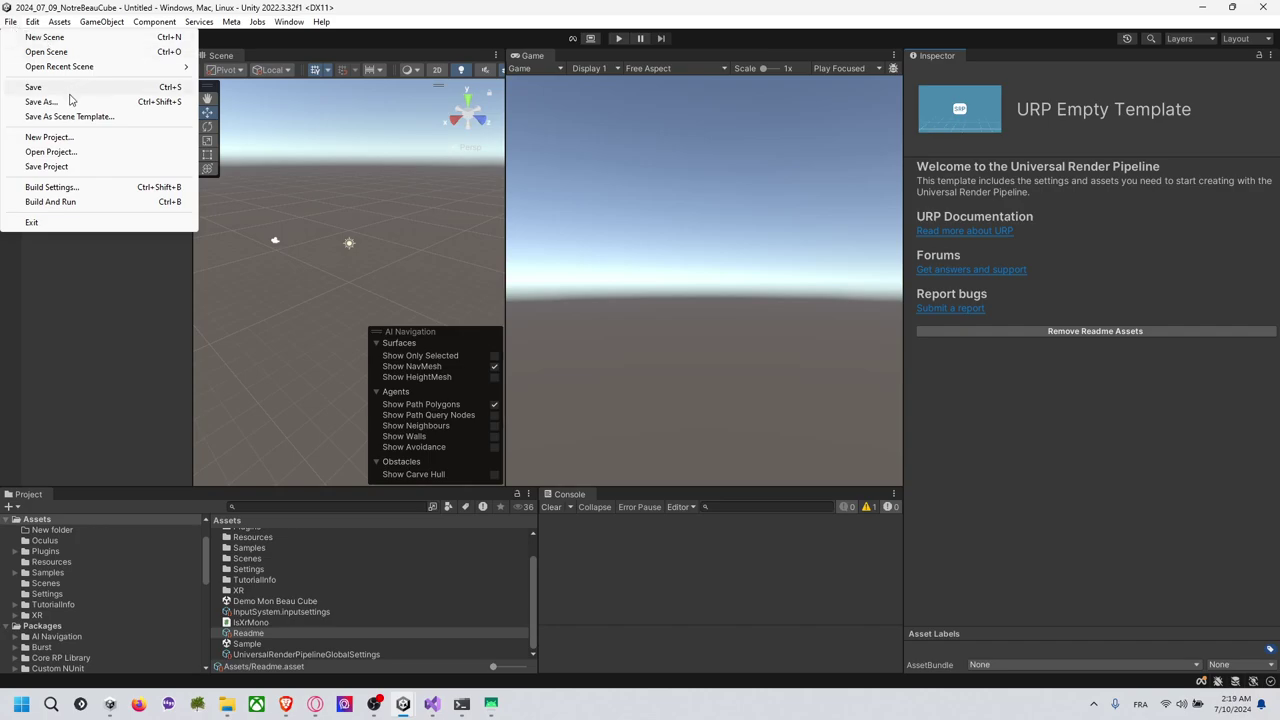
left_click(86, 187)
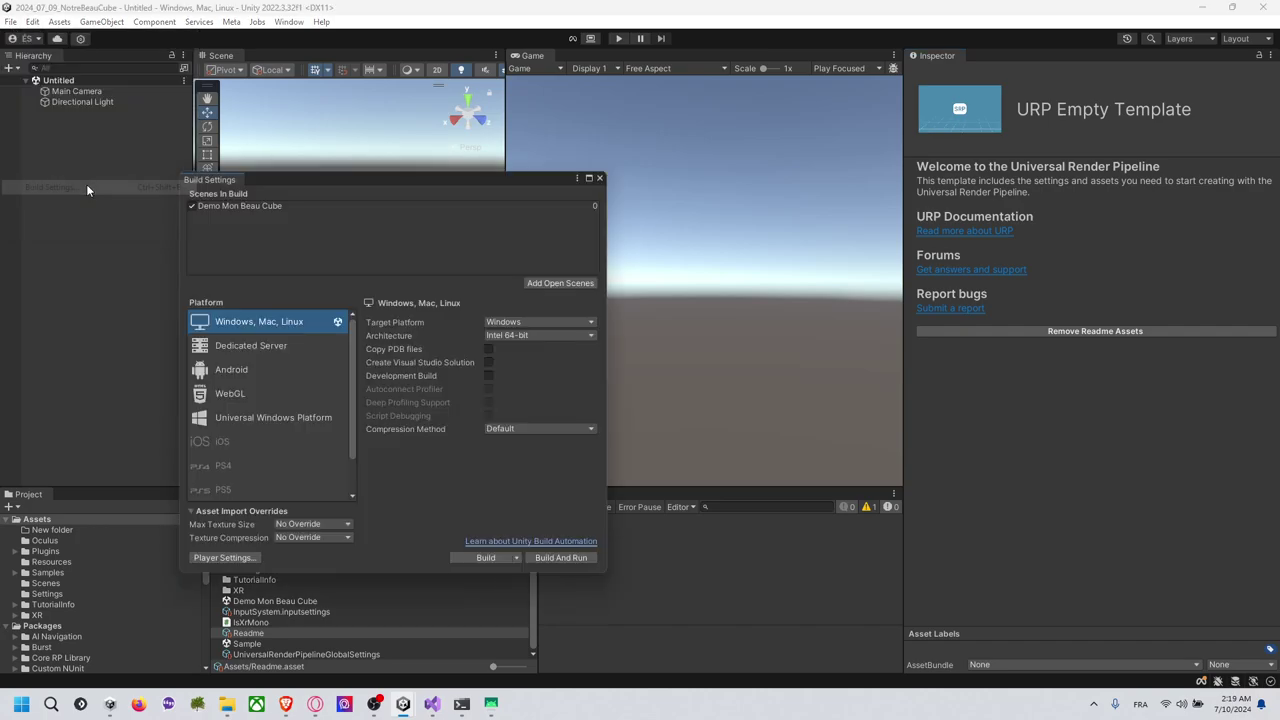
left_click(280, 370)
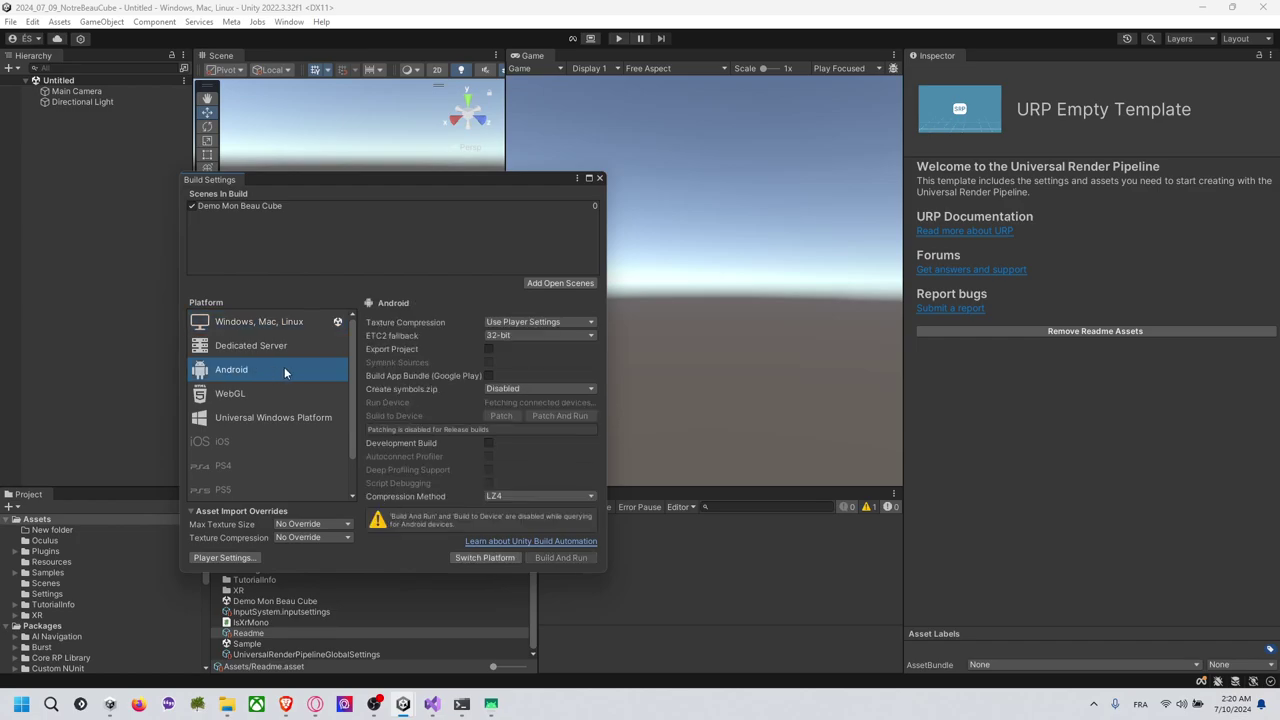
left_click(480, 557)
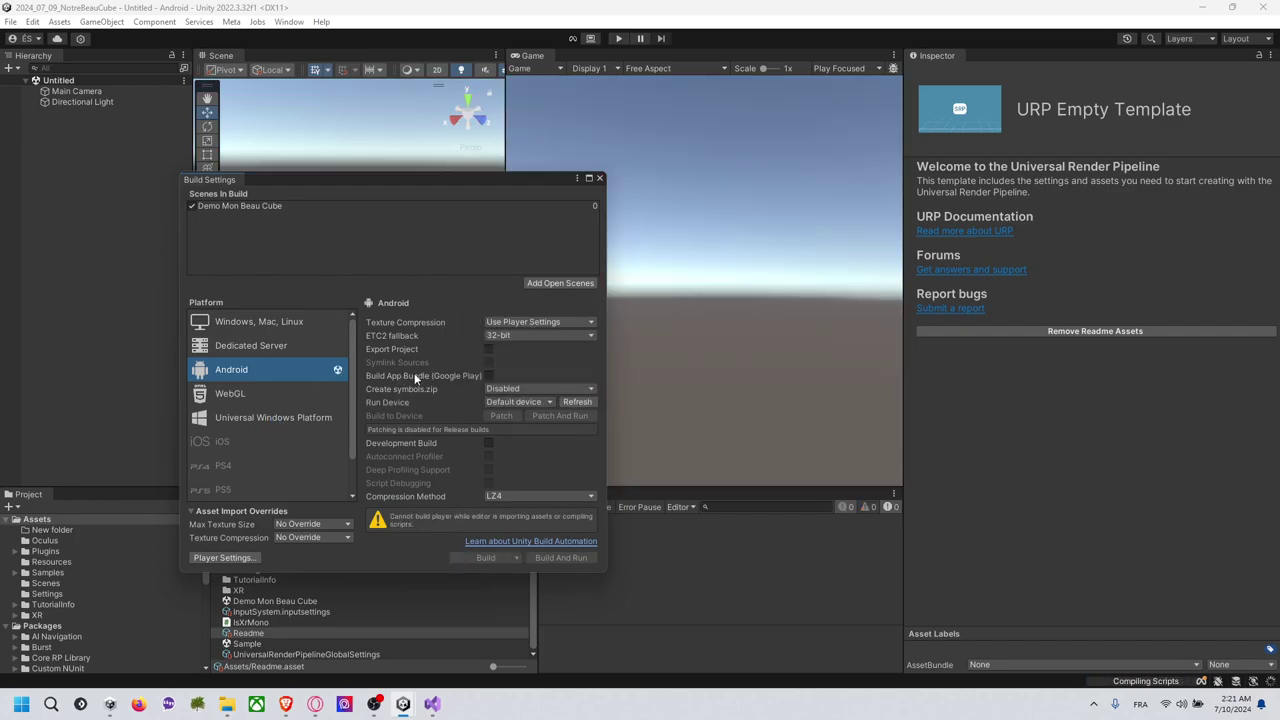
Set the Android Run Device to the connected Oculus Quest 3, refresh the device list, and close the Build Settings
left_click(516, 401)
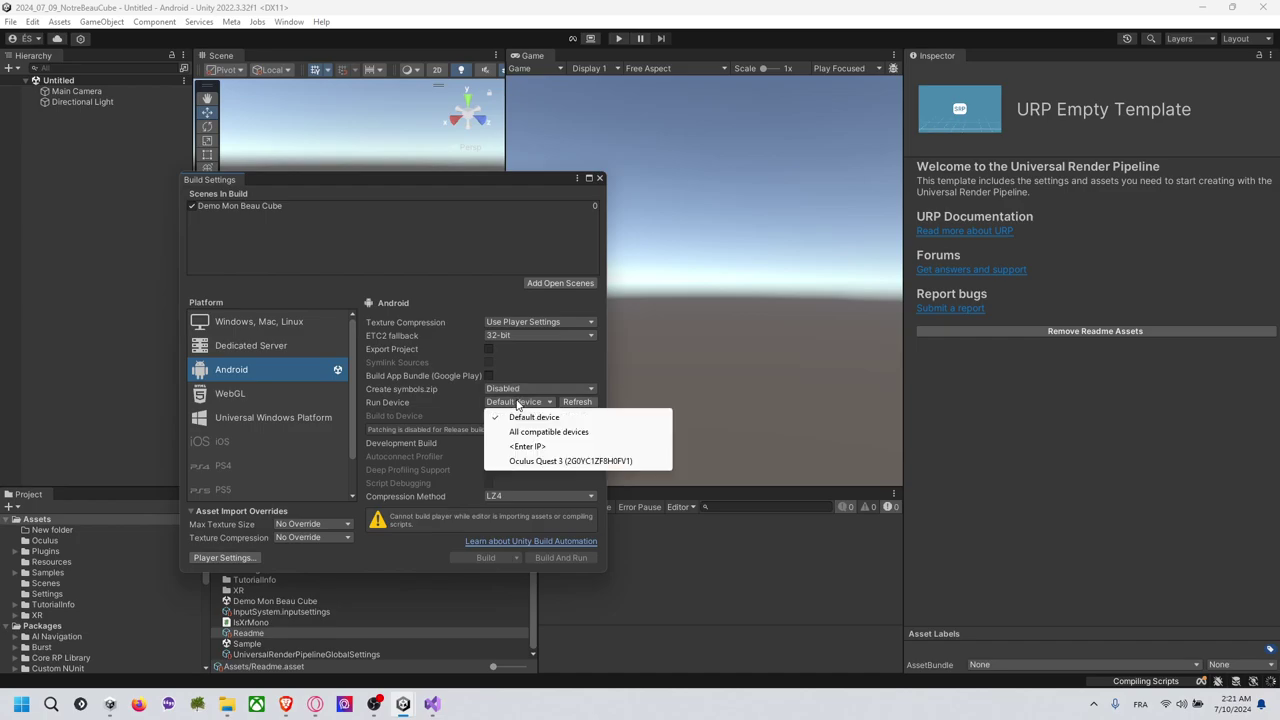
left_click(563, 461)
left_click(576, 402)
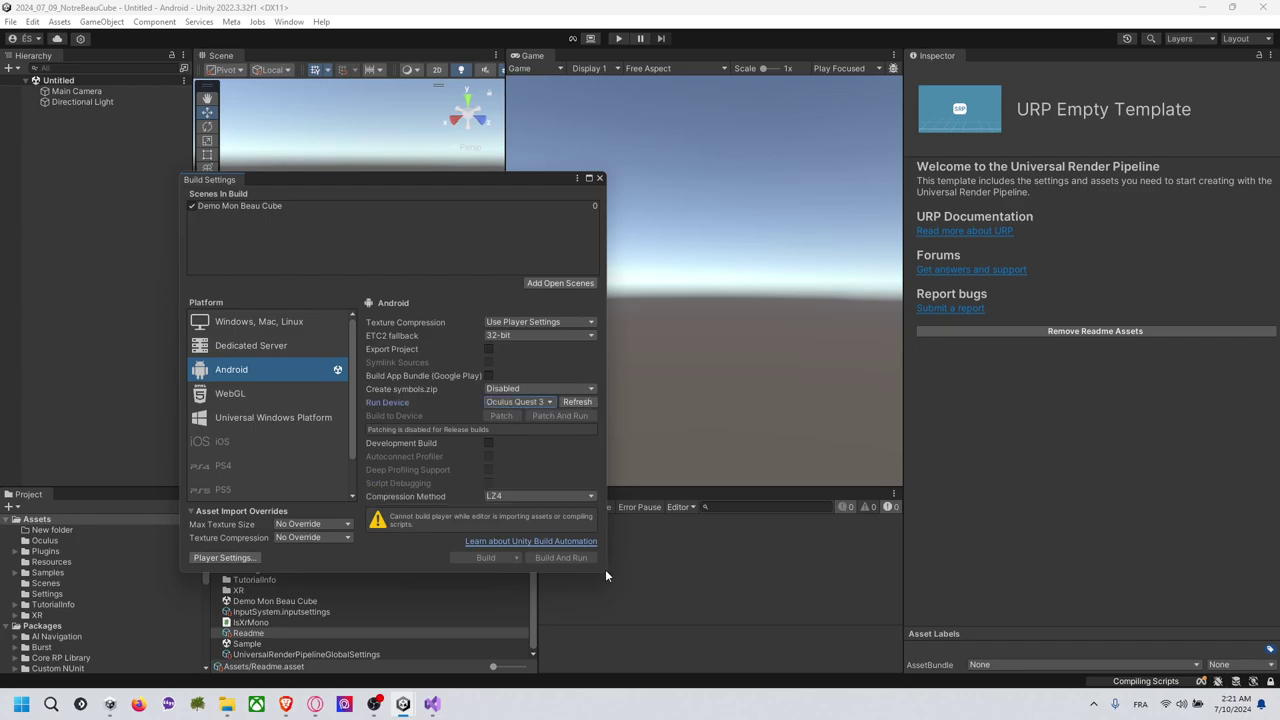
left_click(530, 402)
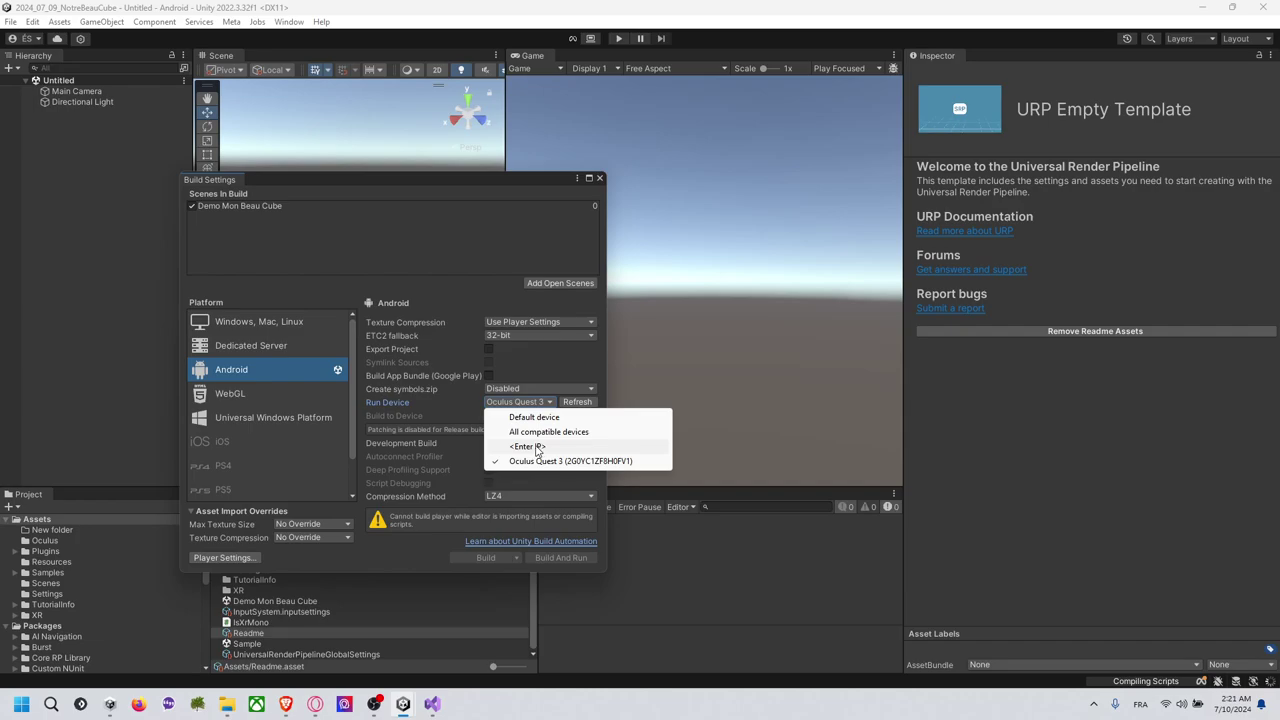
left_click(456, 290)
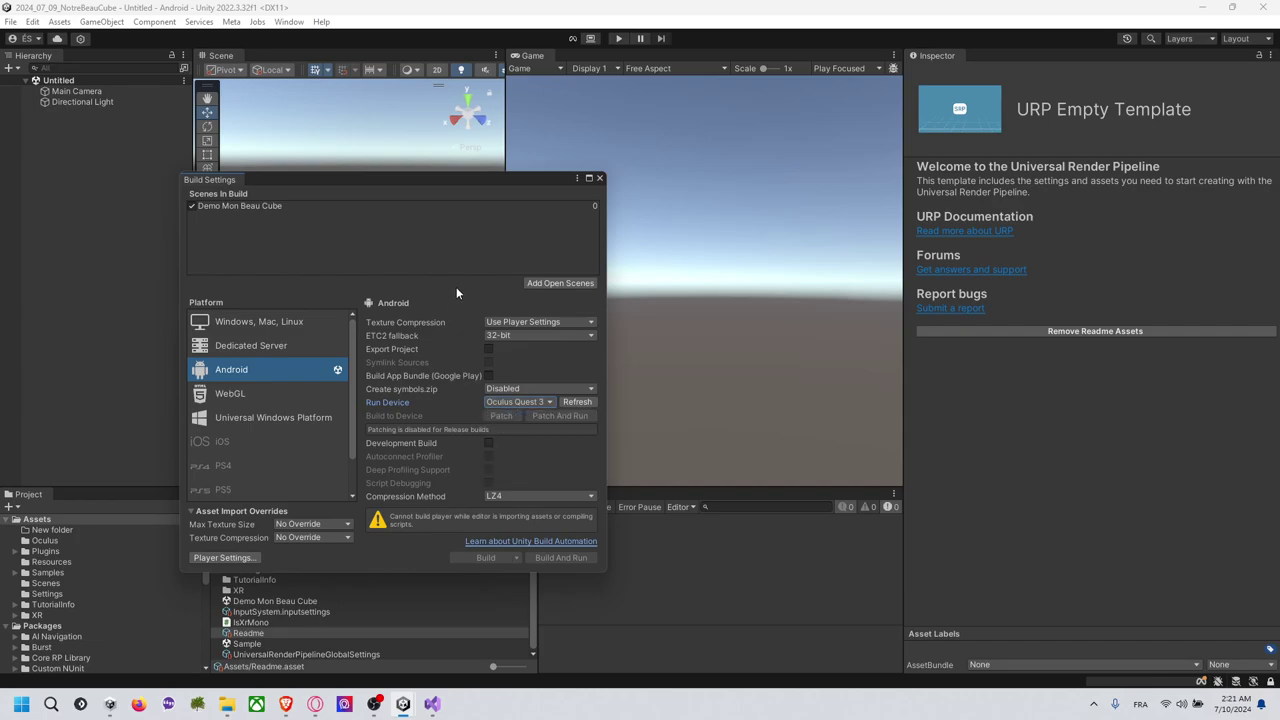
left_click(599, 179)
Open the Meta XR Project Setup Tool, enlarge its window, and apply all recommended Android fixes
left_click(231, 21)
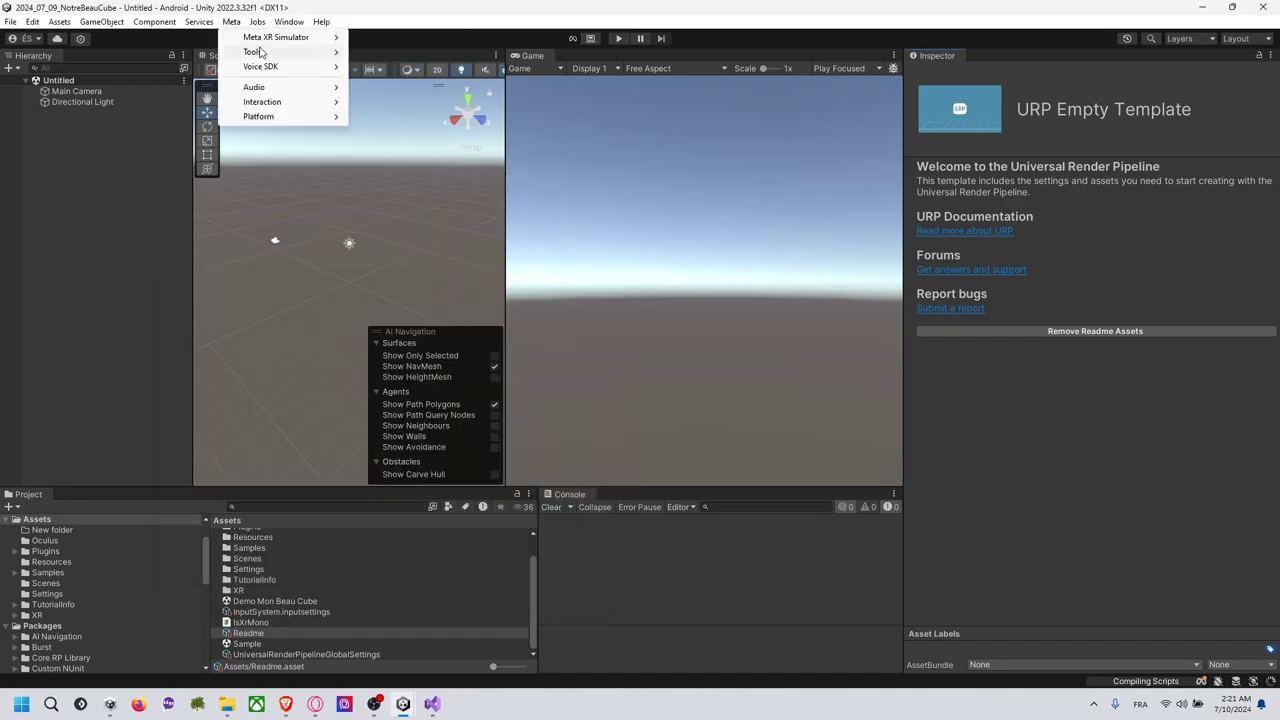
mouse_move(260, 52)
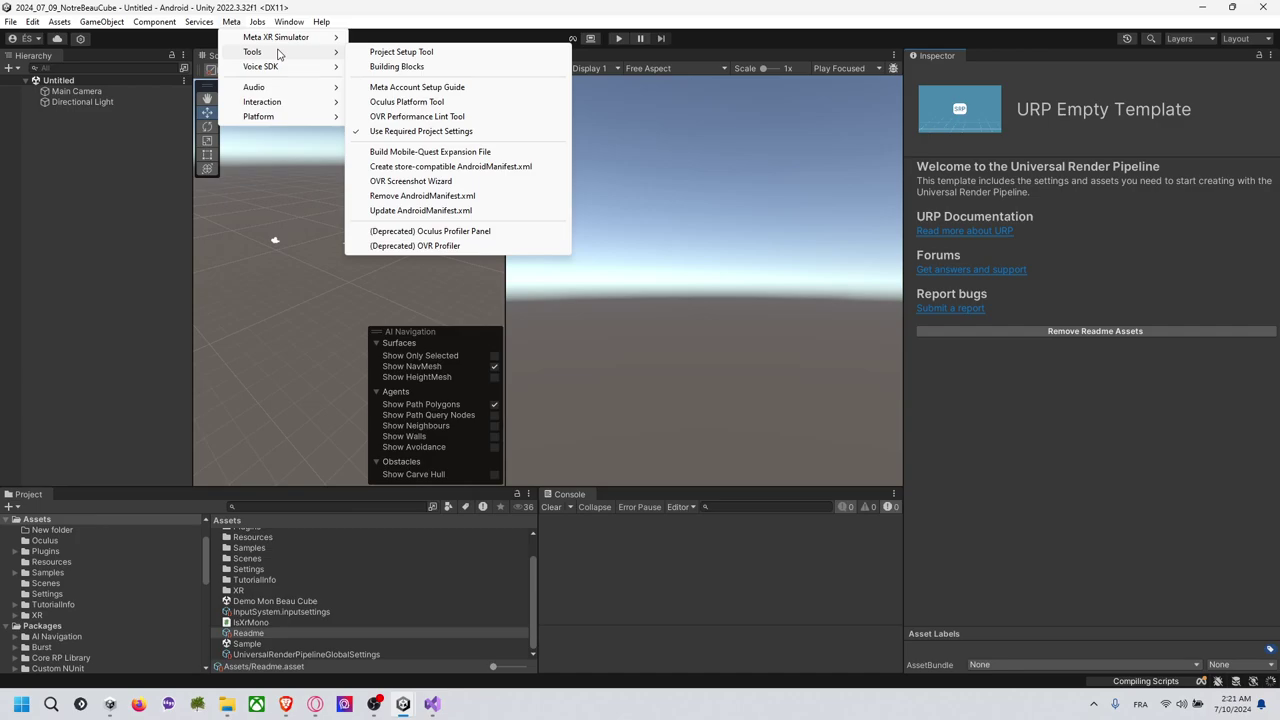
left_click(408, 55)
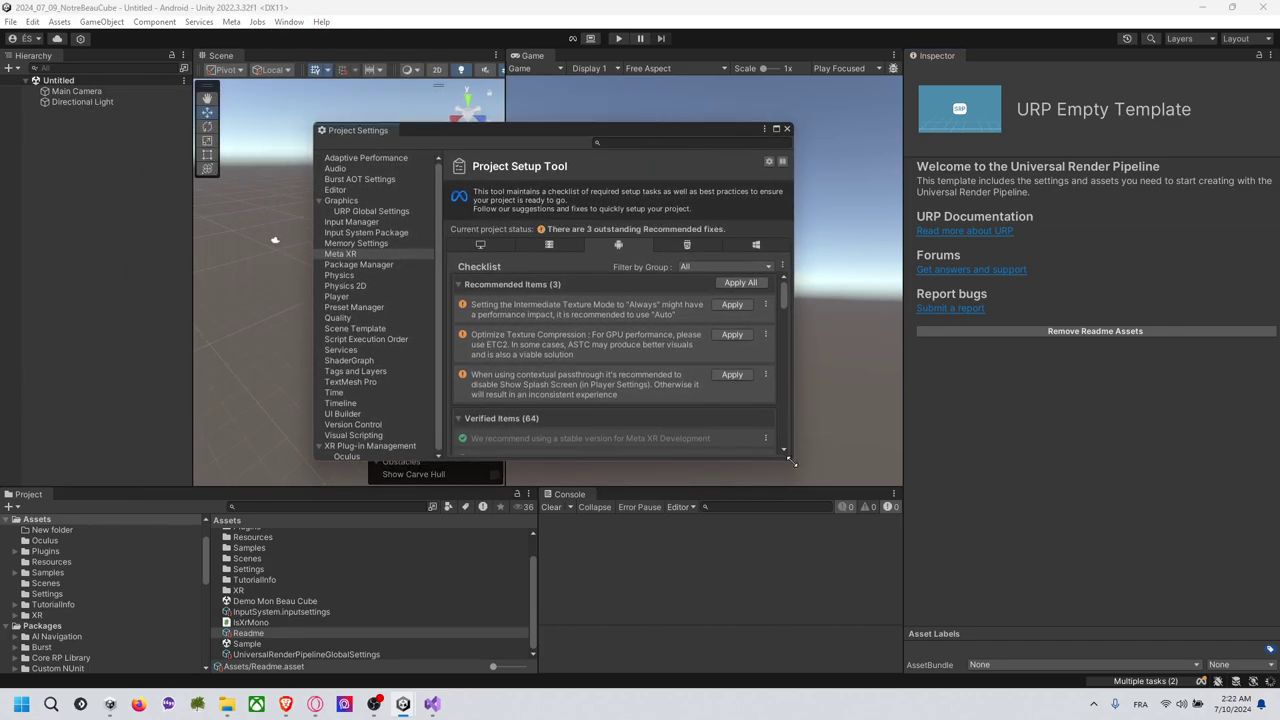
left_click_drag(790, 461, 968, 587)
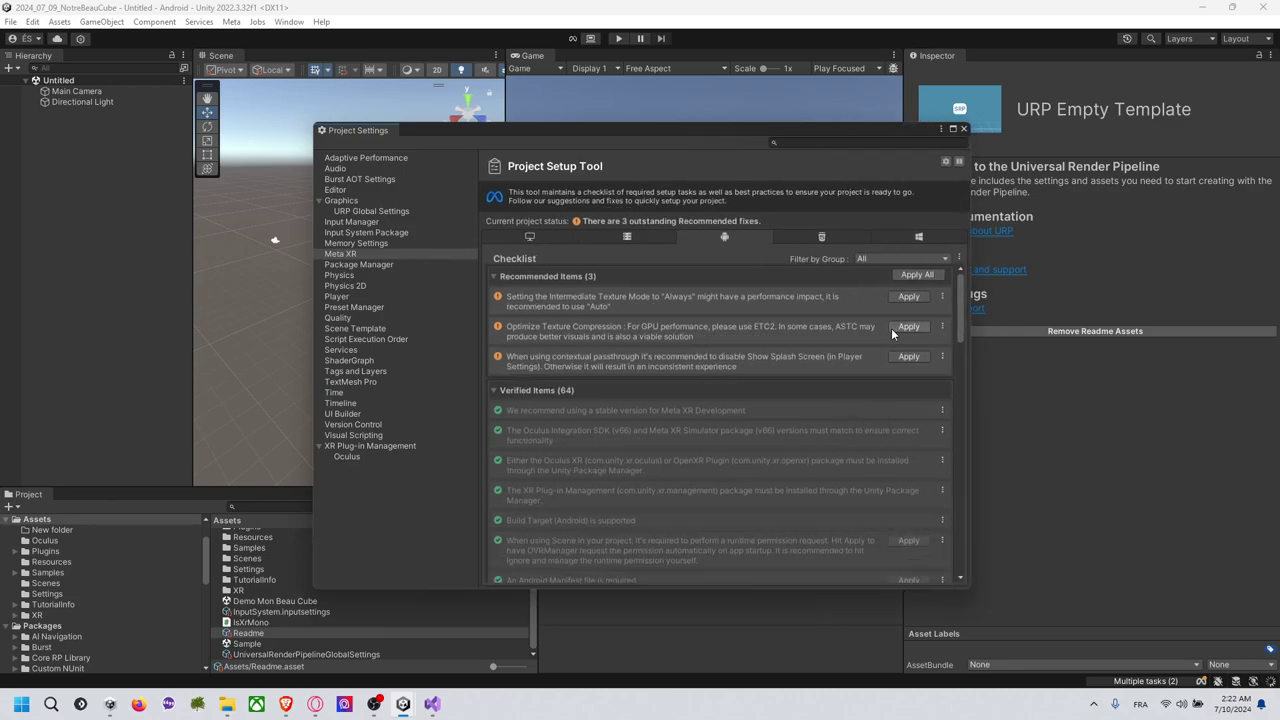
left_click(916, 274)
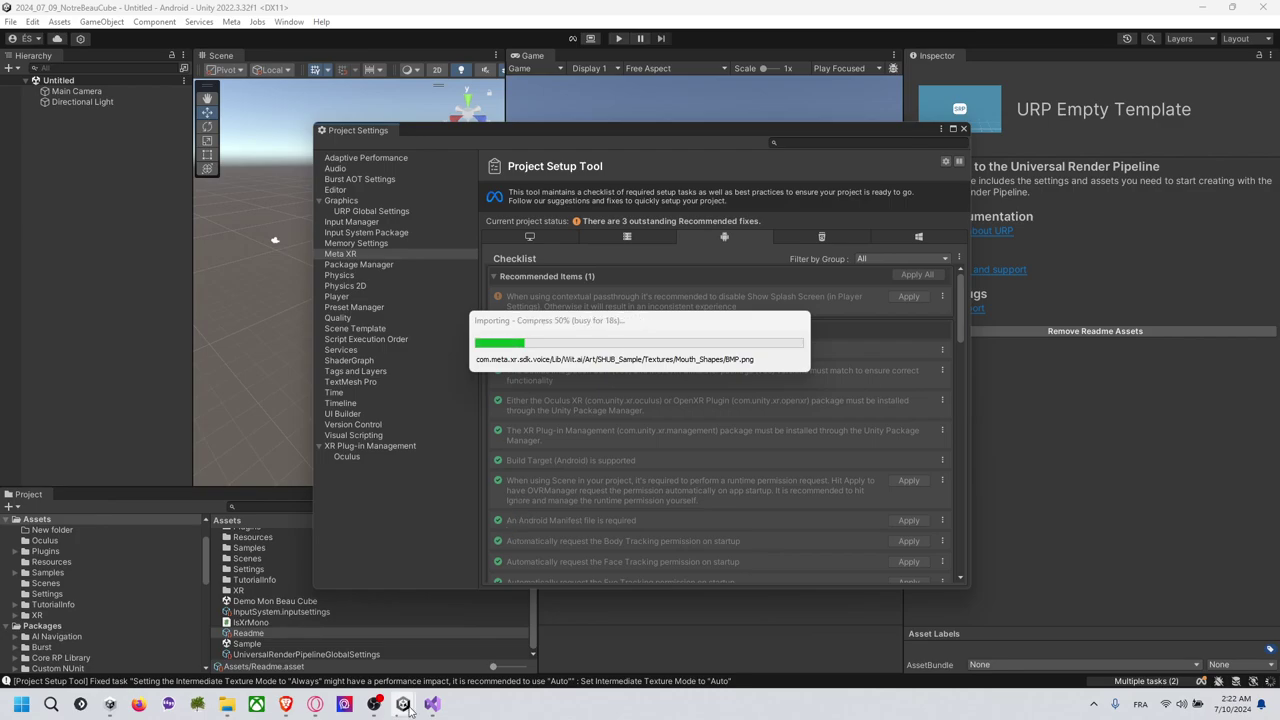
mouse_move(405, 706)
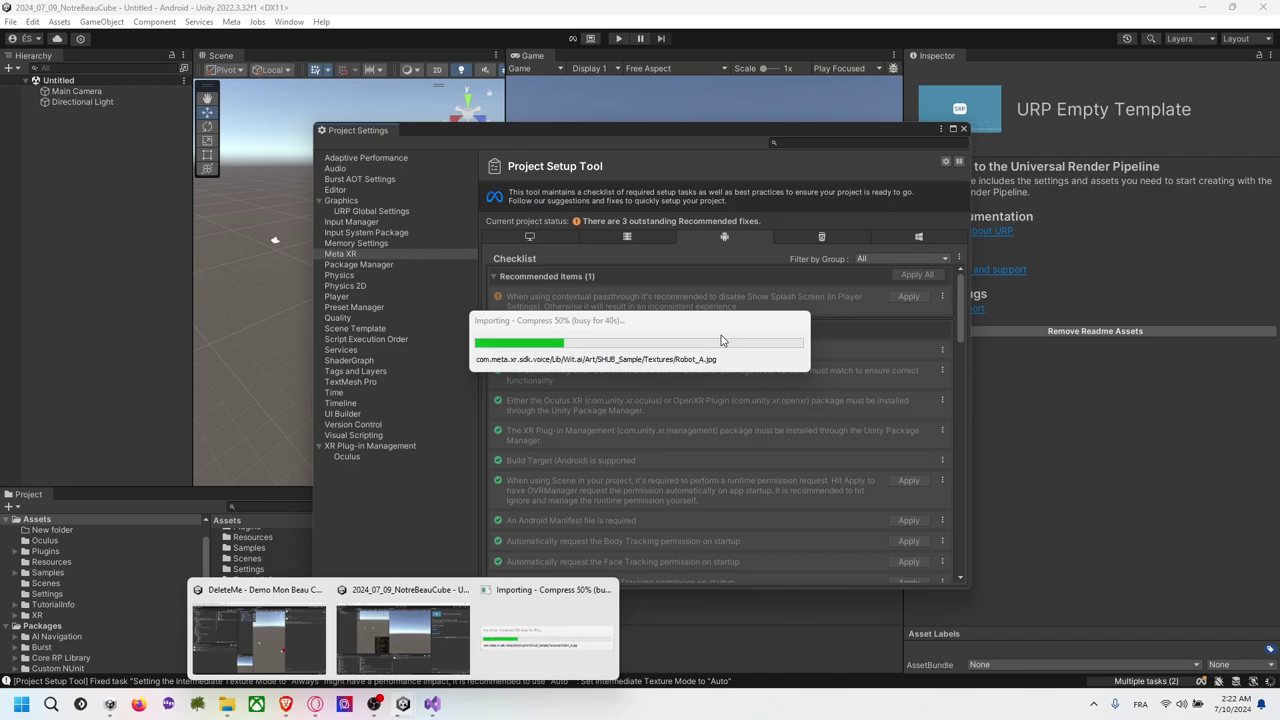
left_click_drag(700, 331, 383, 292)
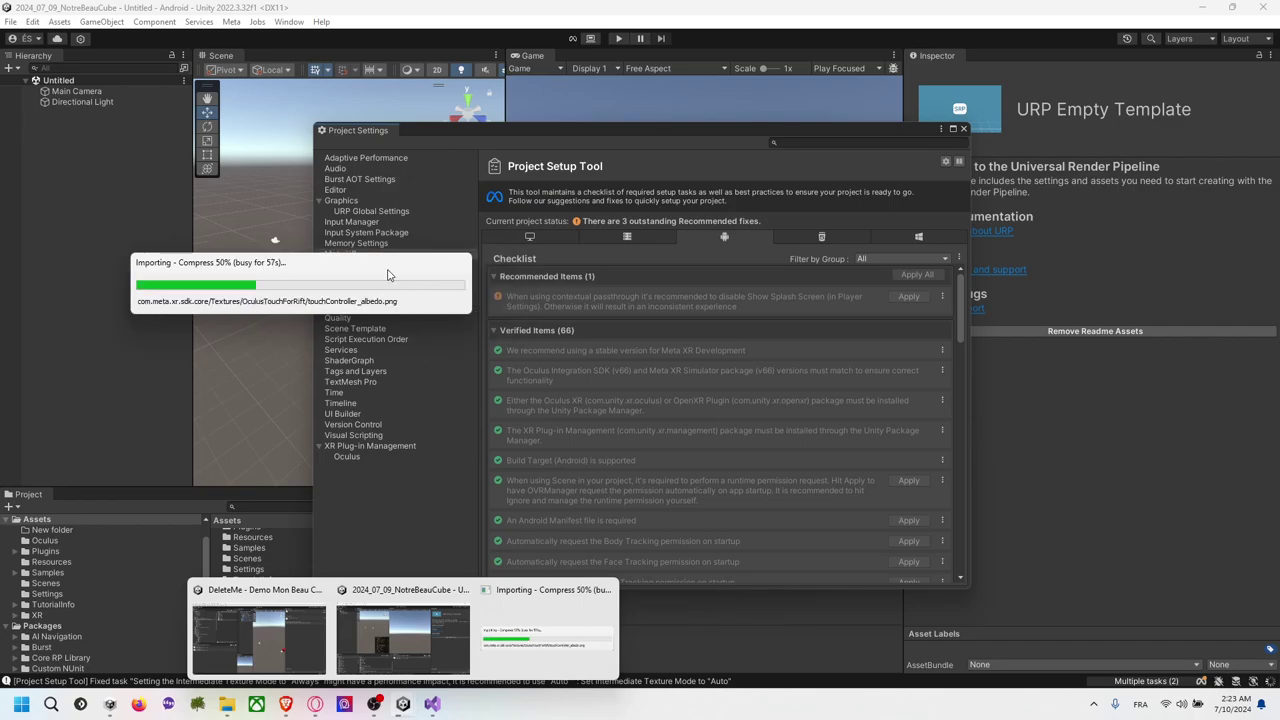
left_click_drag(388, 275, 349, 316)
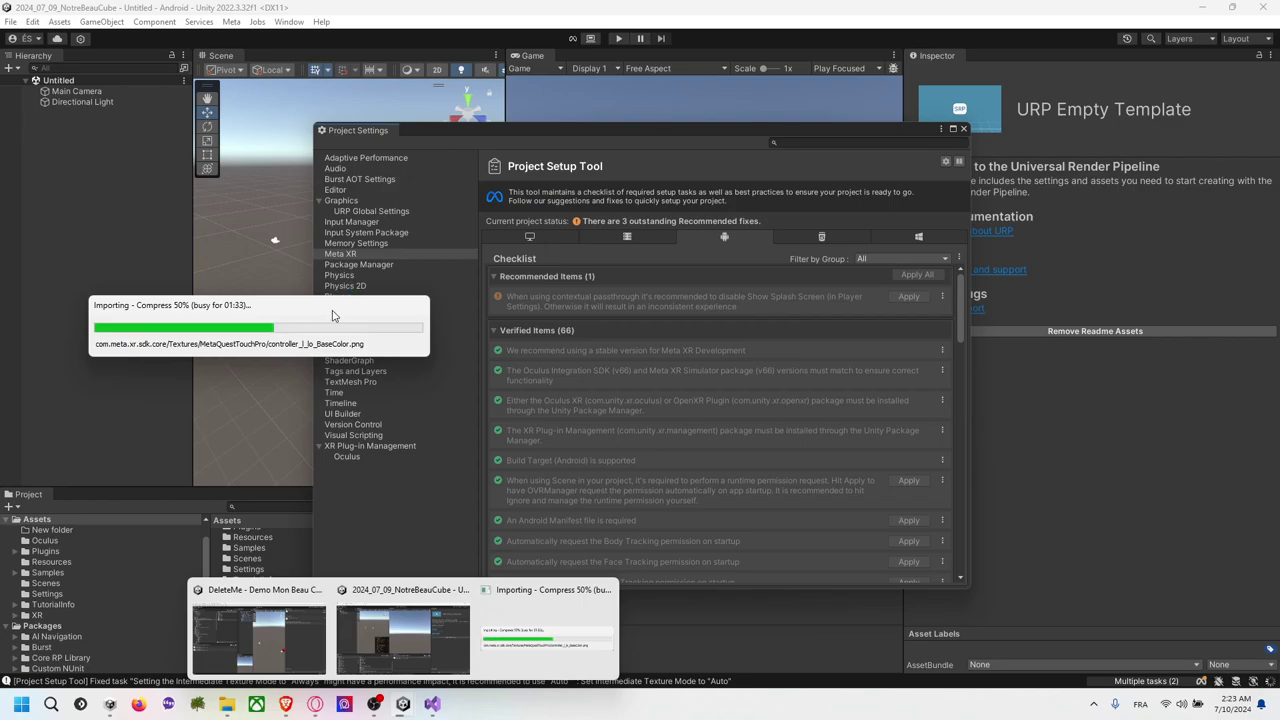
left_click_drag(333, 316, 389, 336)
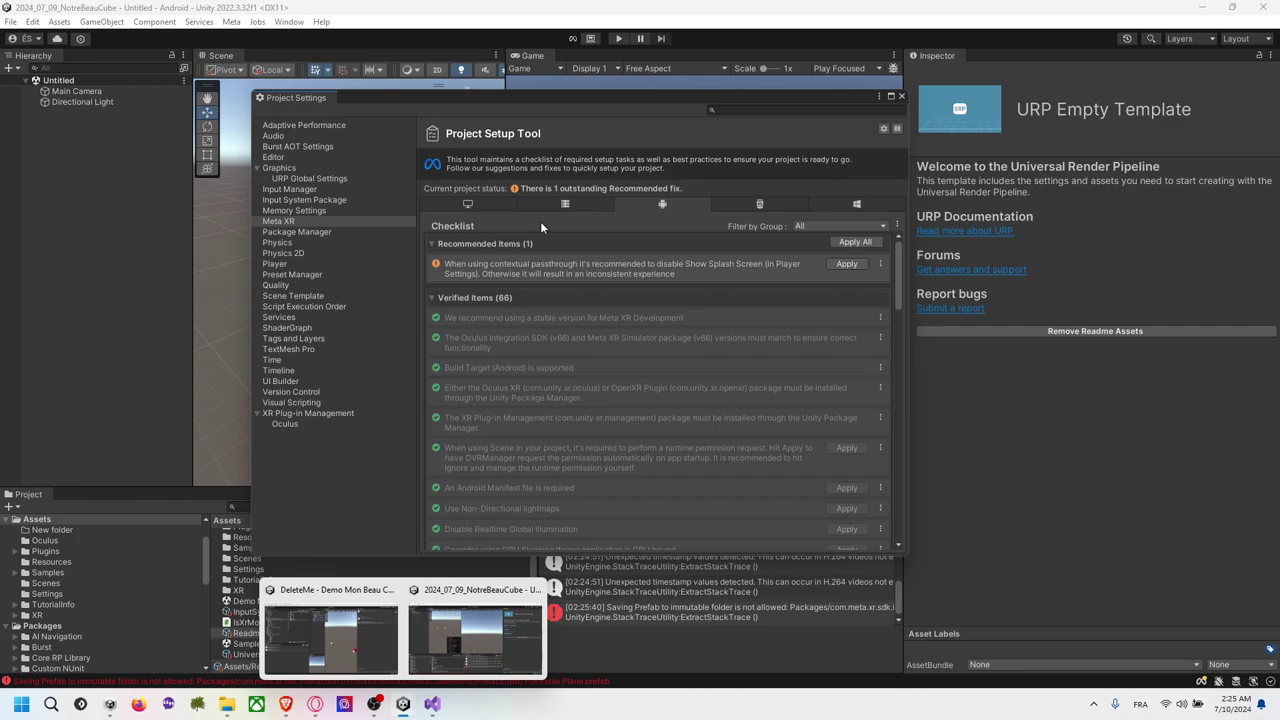
Review the desktop Meta XR checklist, the Oculus settings and the Android XR plug-in providers in the Project Settings
left_click(474, 206)
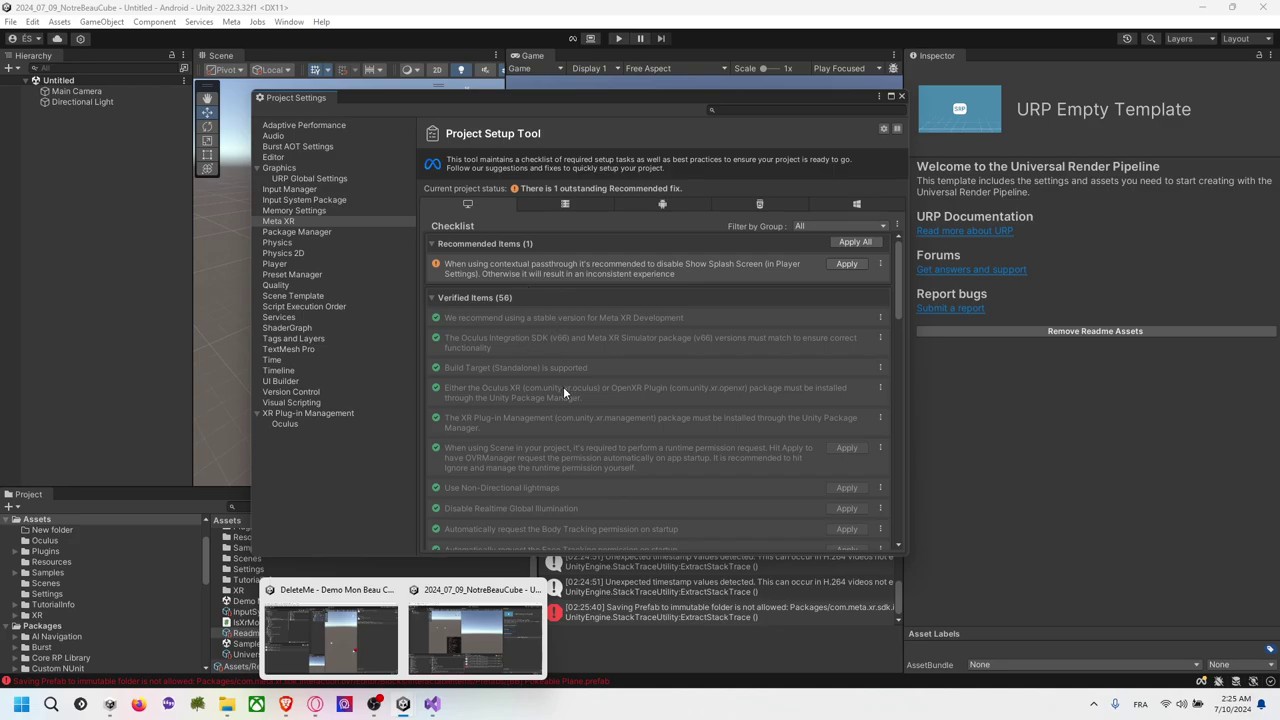
left_click(334, 422)
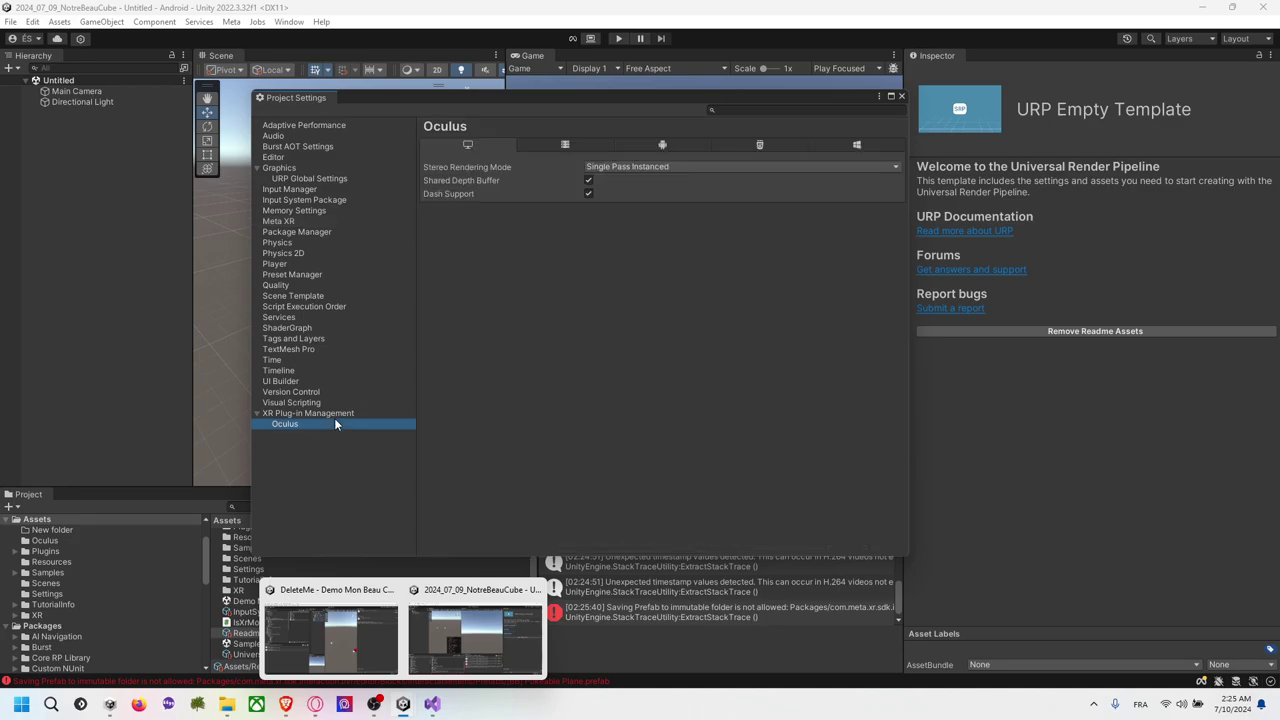
left_click(347, 414)
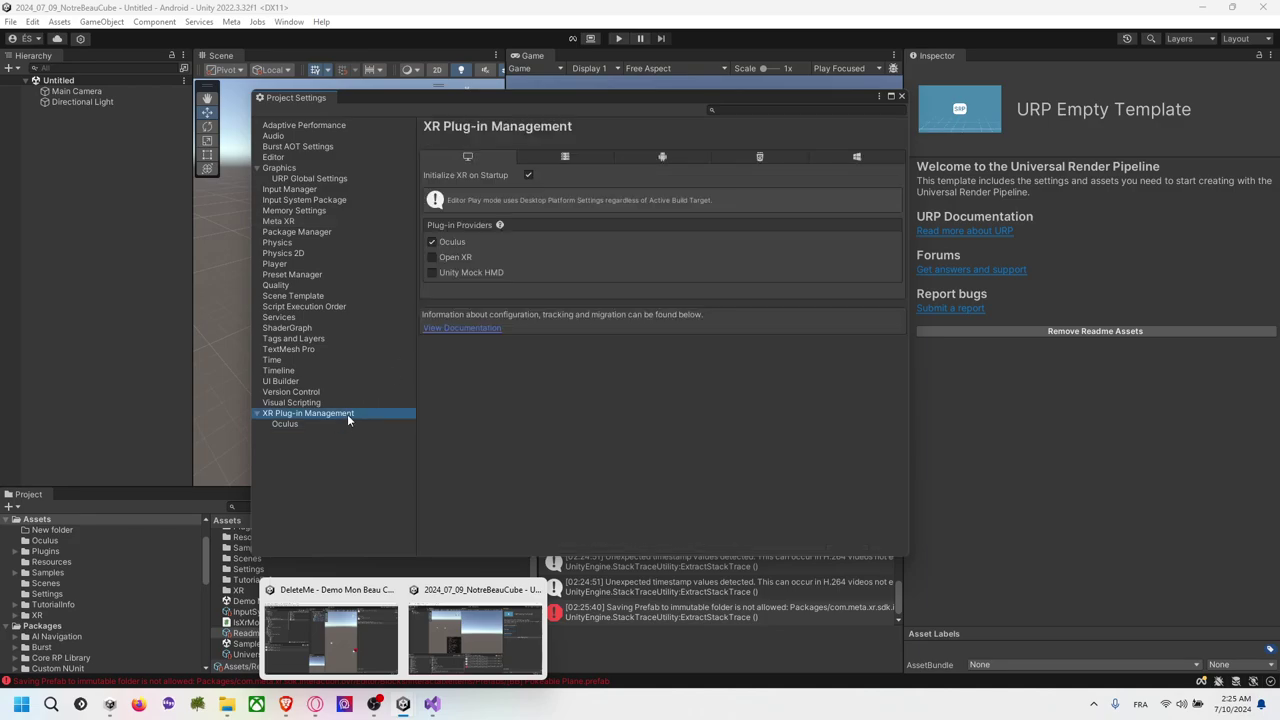
left_click(660, 157)
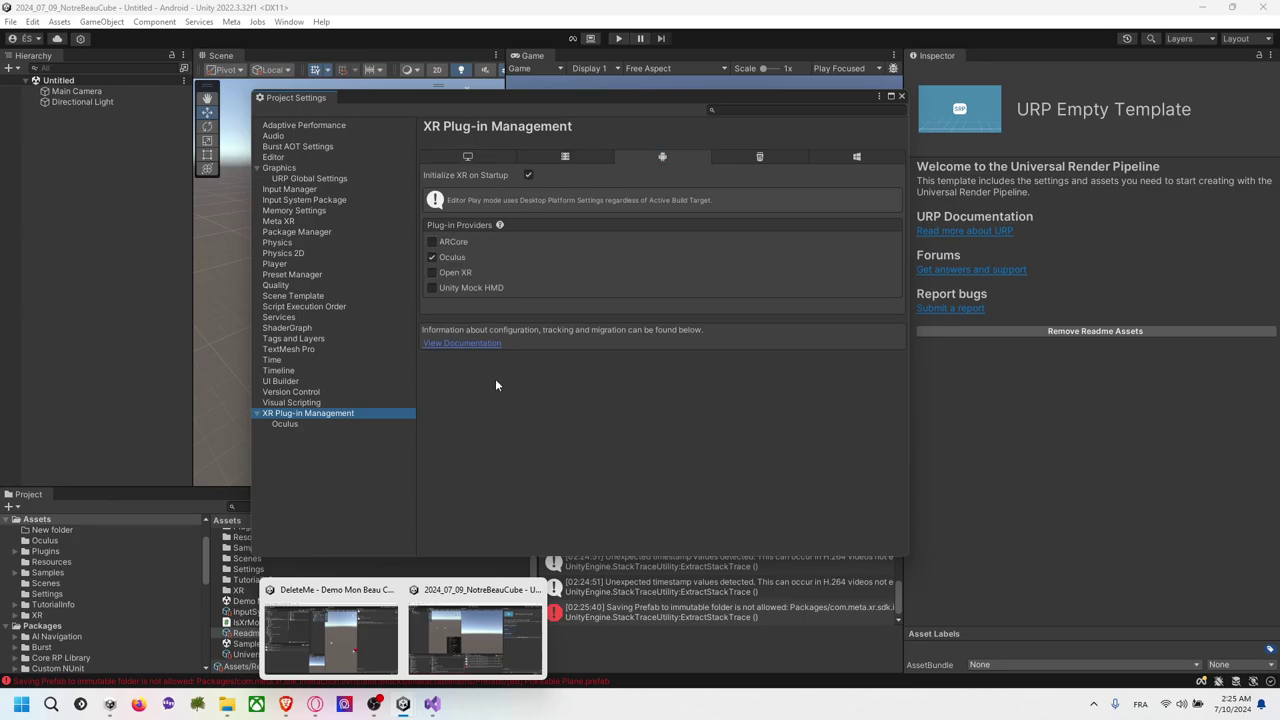
left_click(901, 96)
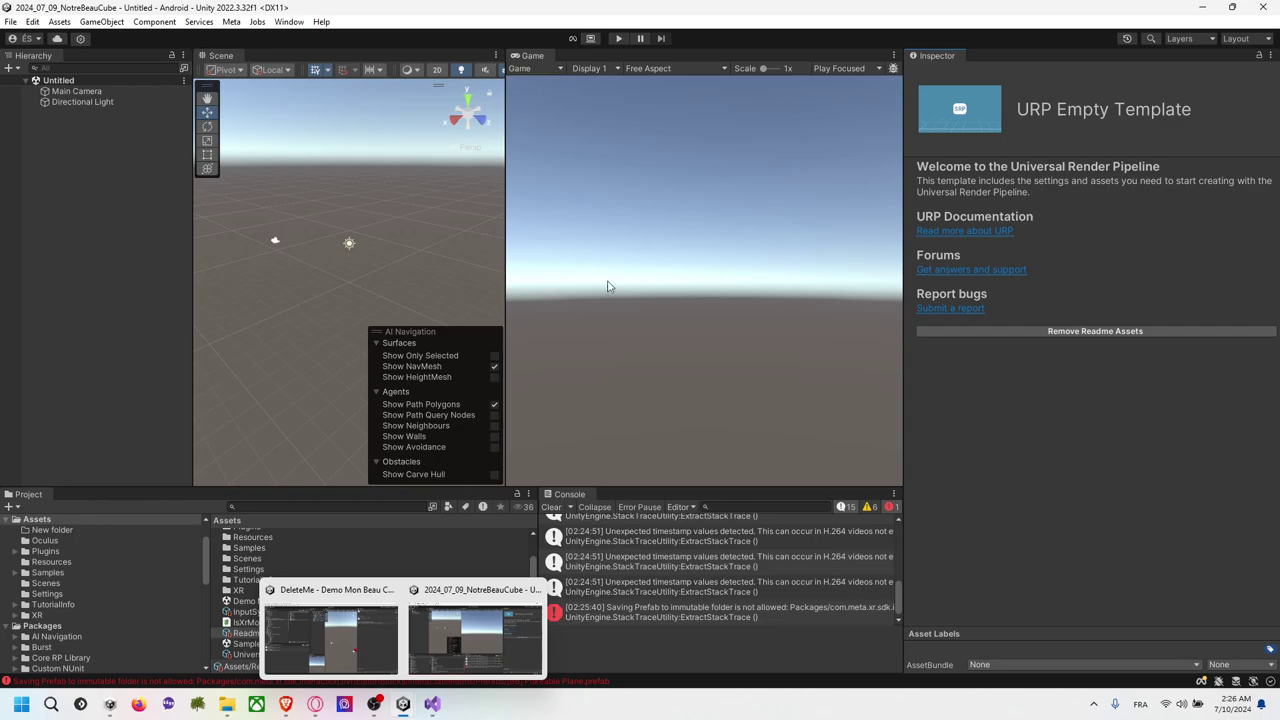
Clear the console, start an Android Build And Run, and create a folder named Build in the project directory
left_click(553, 507)
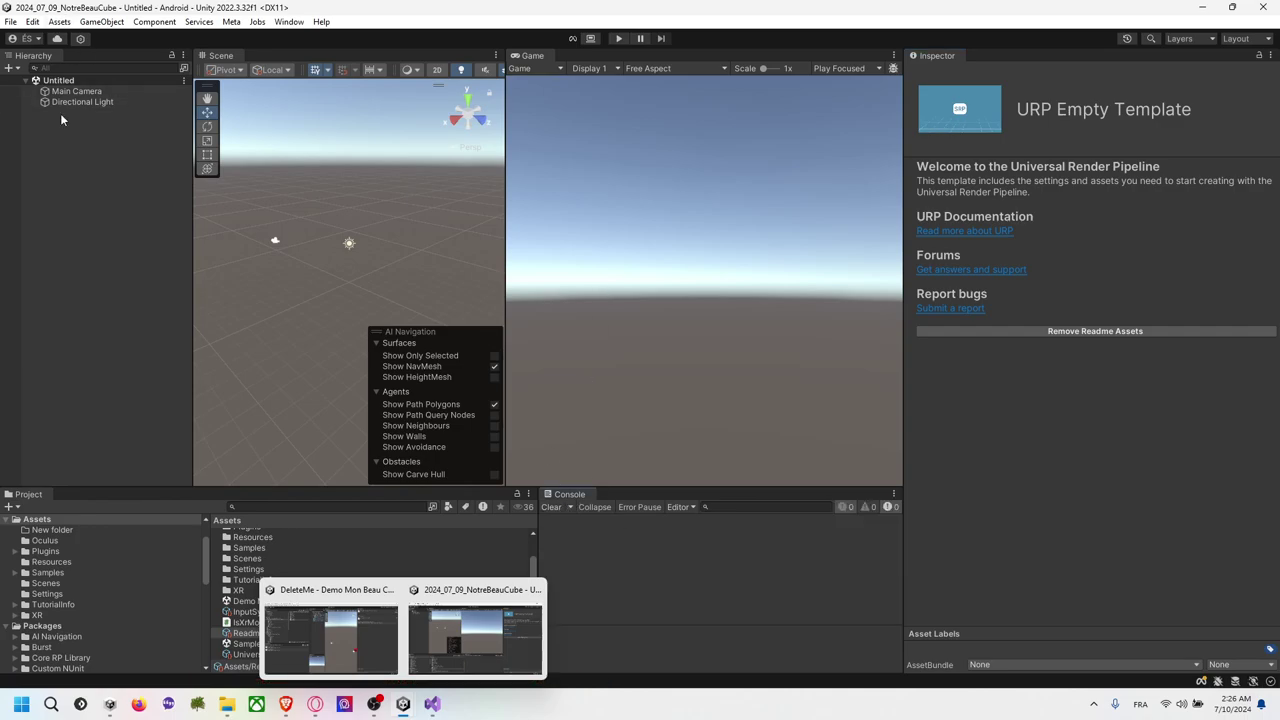
left_click(10, 22)
left_click(80, 186)
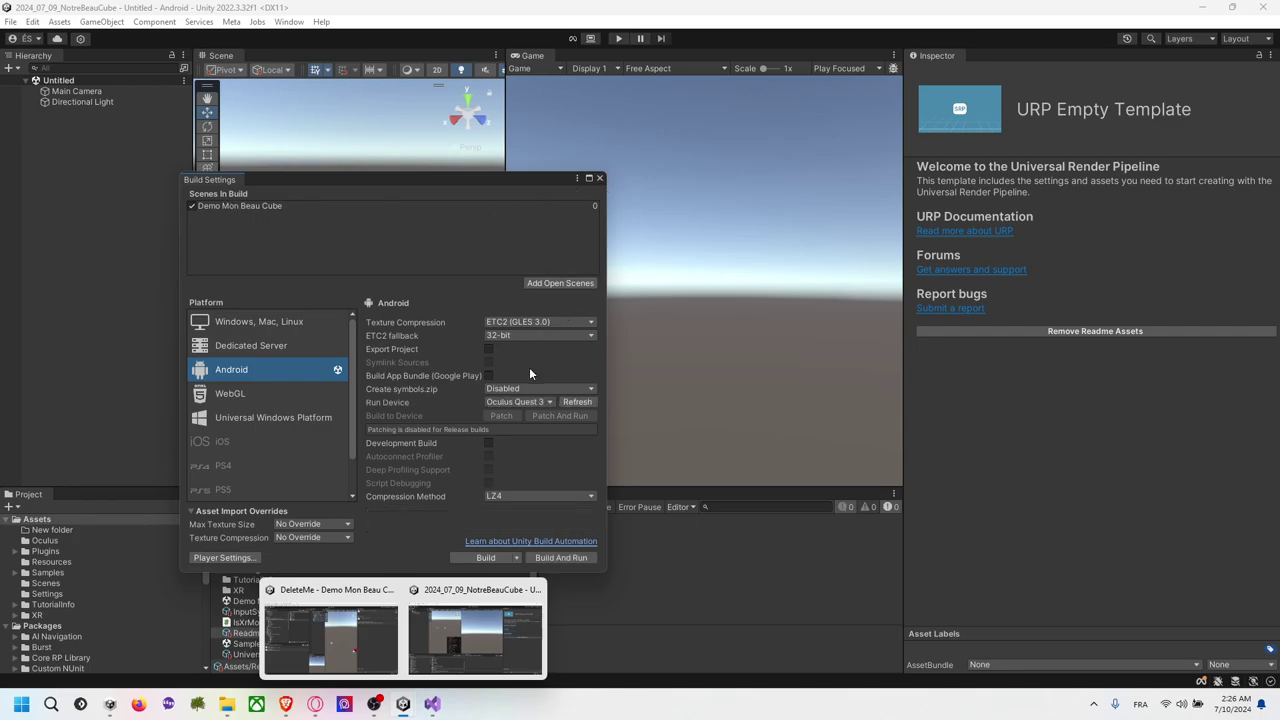
left_click(577, 559)
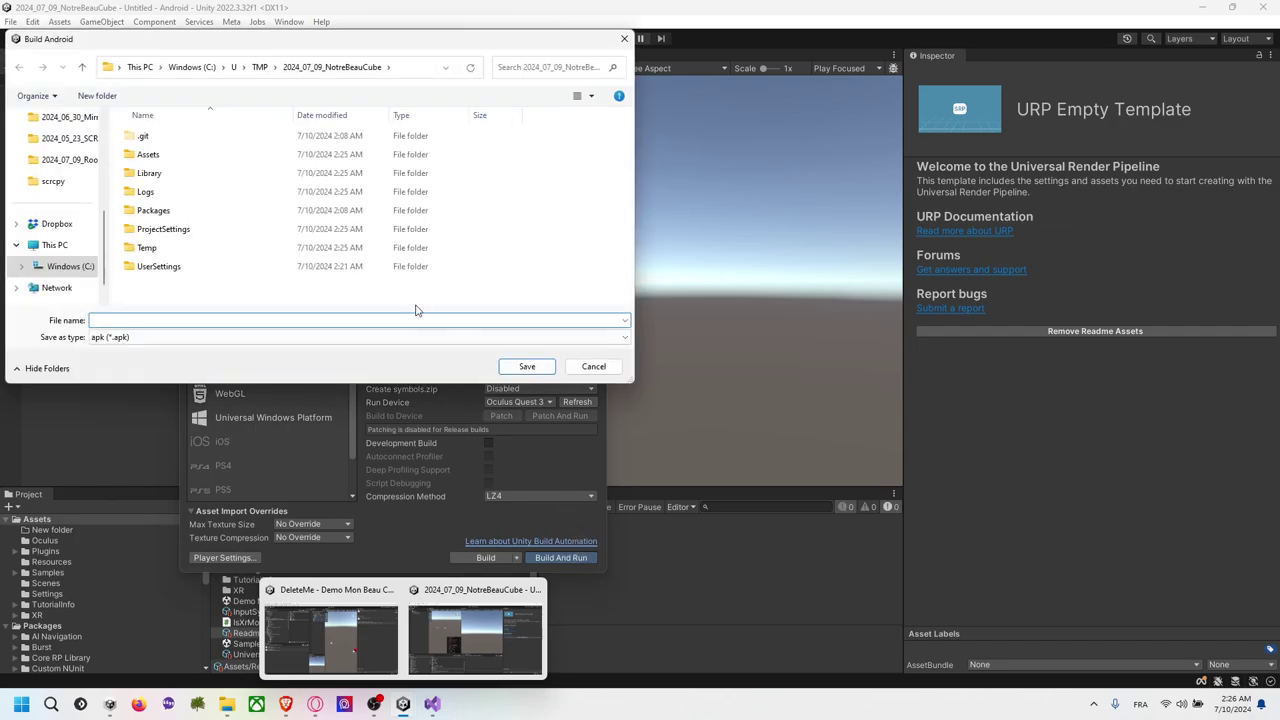
left_click(103, 99)
type("Build")
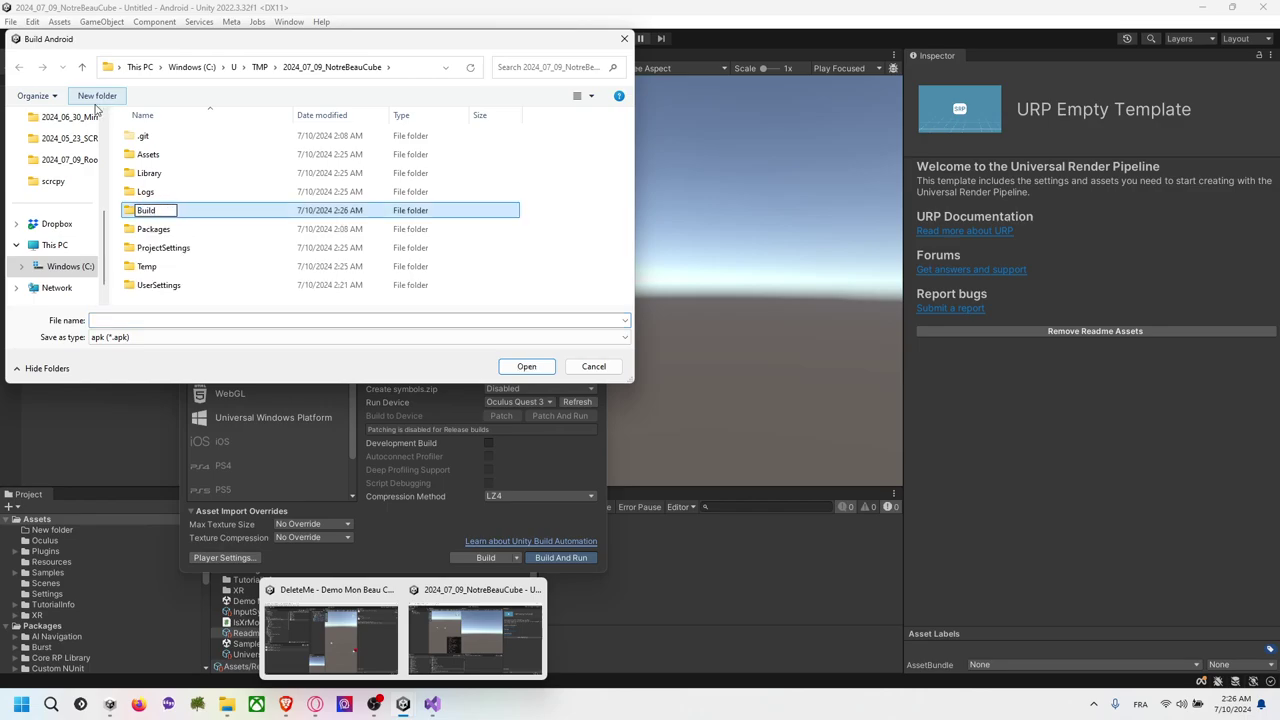
key("Return")
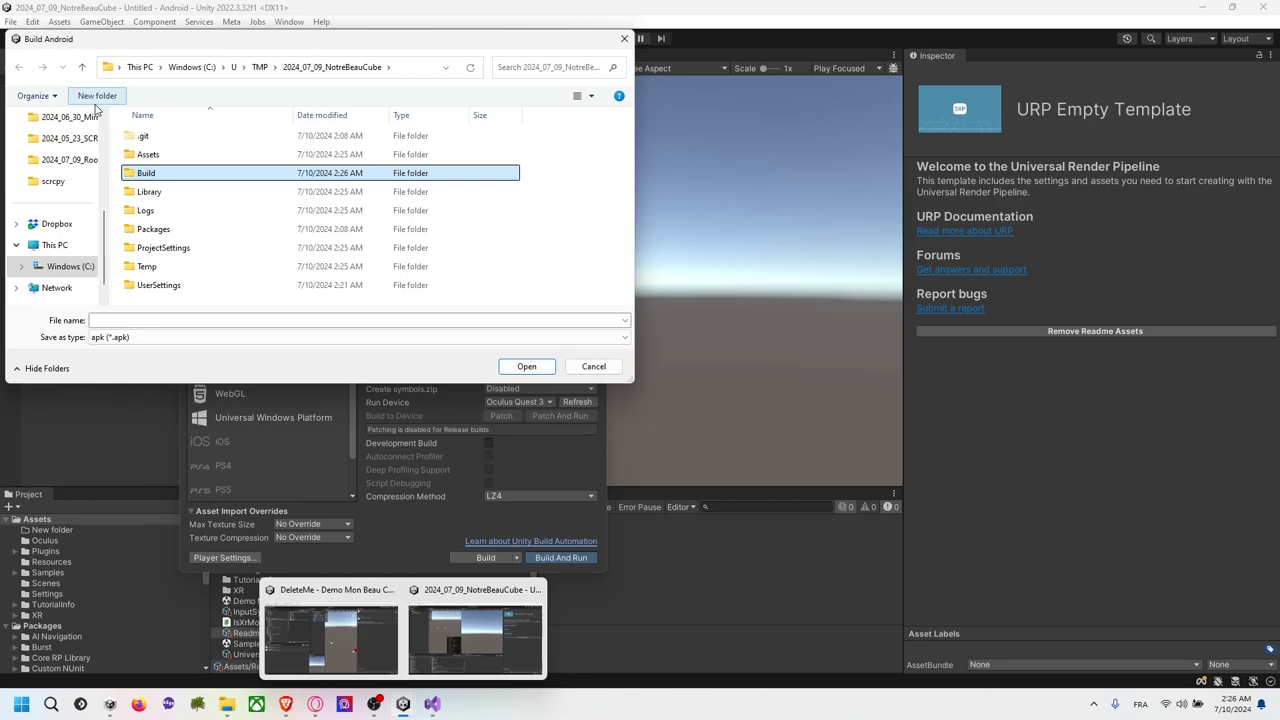
Save the APK as XRCube.apk inside the Build folder and answer the unsupported input handling prompt
double_click(156, 175)
left_click(172, 321)
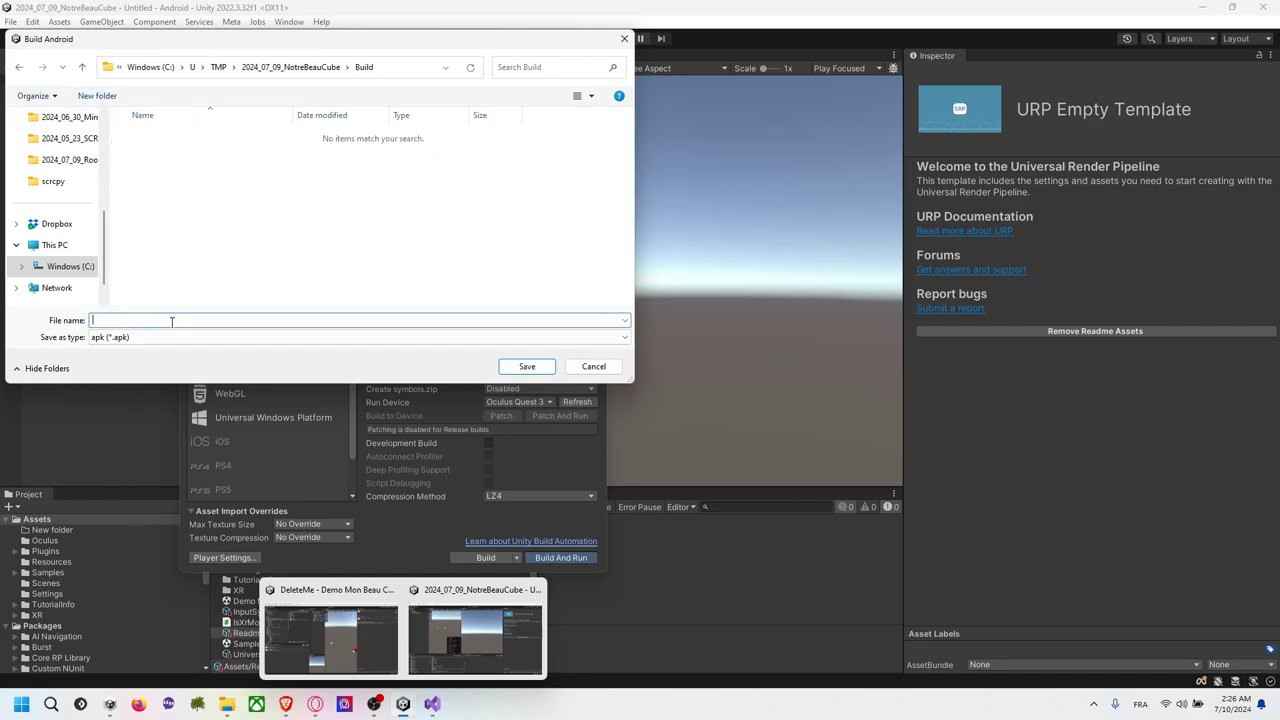
type("XRCube")
type(".apk")
key("Return")
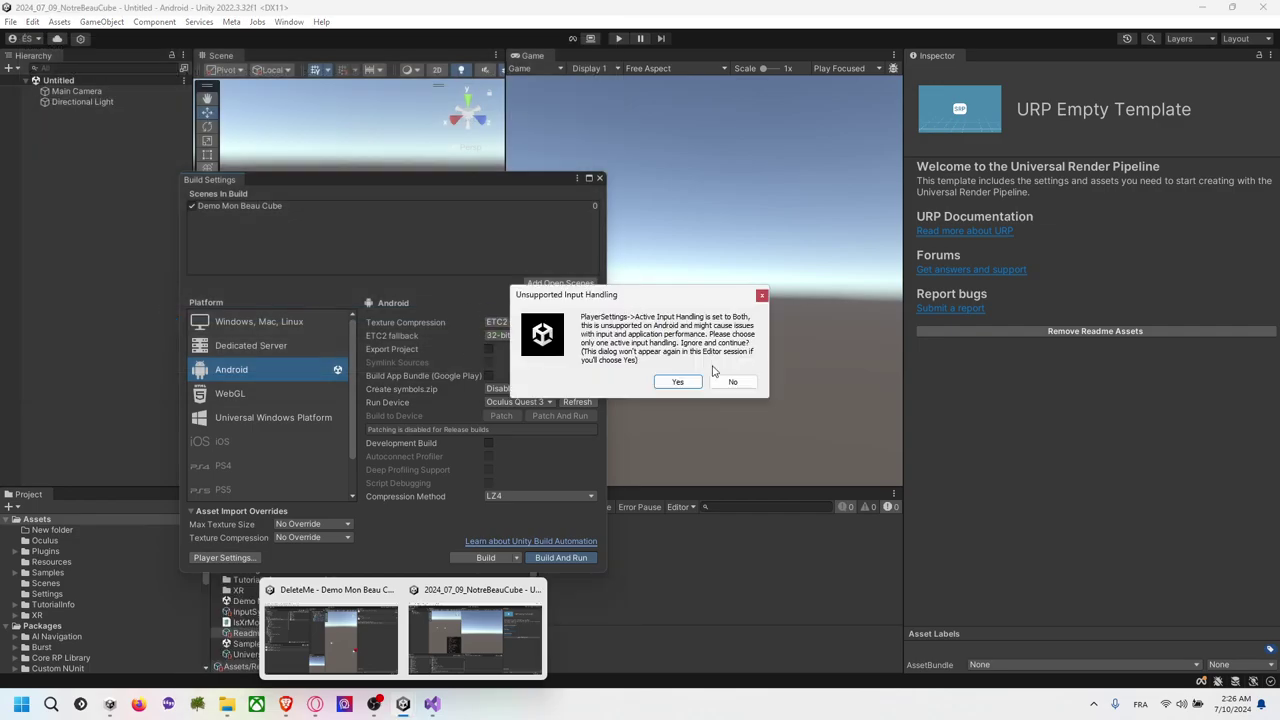
left_click(677, 381)
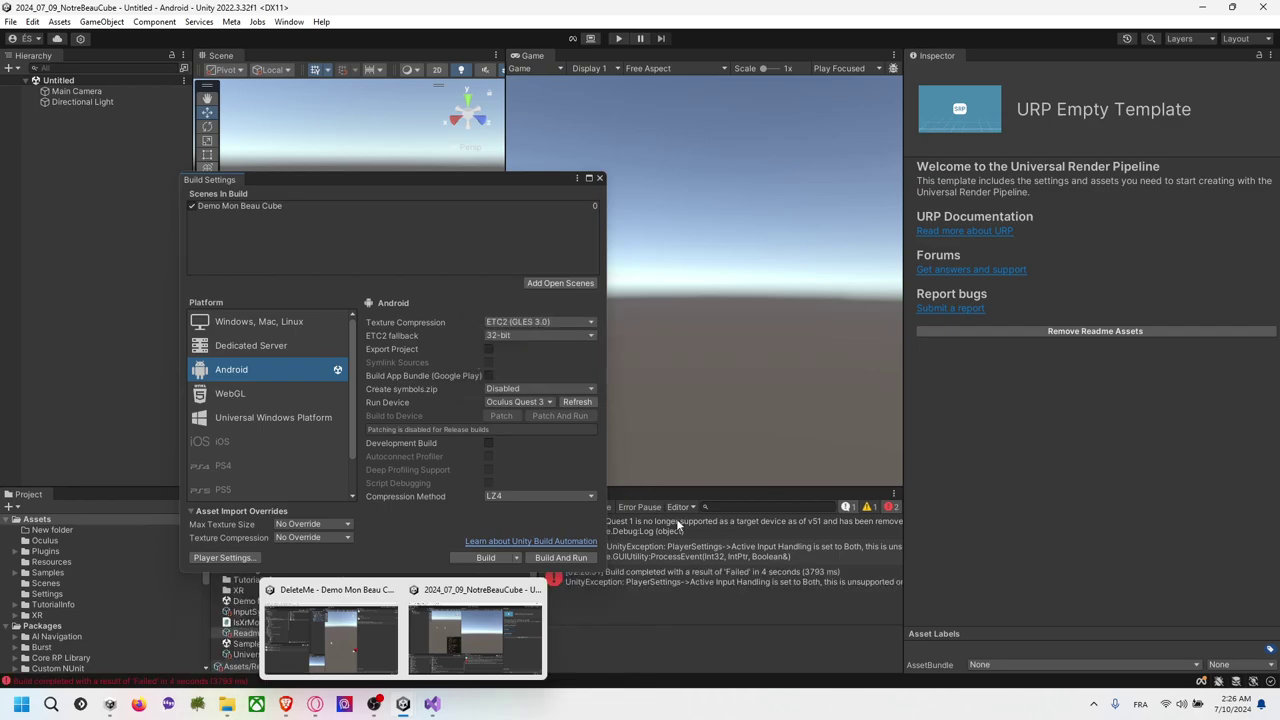
Move the Build Settings aside, widen the Console, and examine the build error about Active Input Handling
left_click_drag(448, 196, 373, 145)
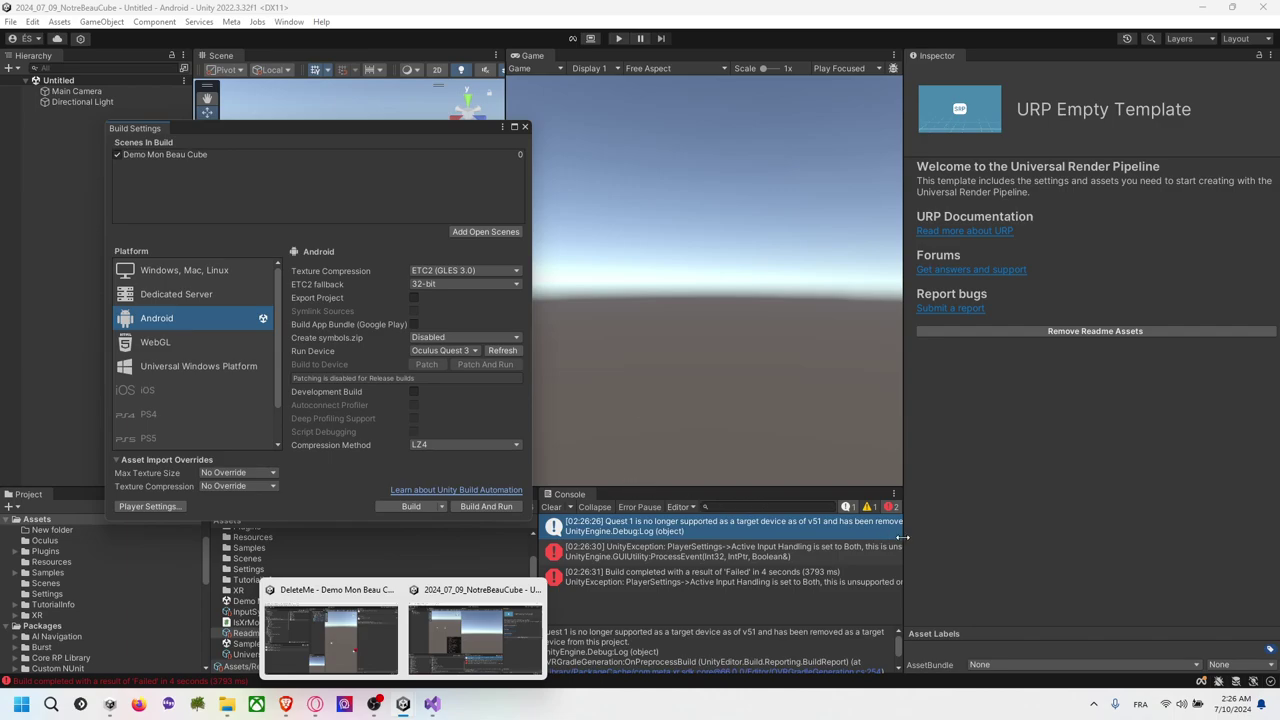
left_click_drag(903, 540, 1138, 545)
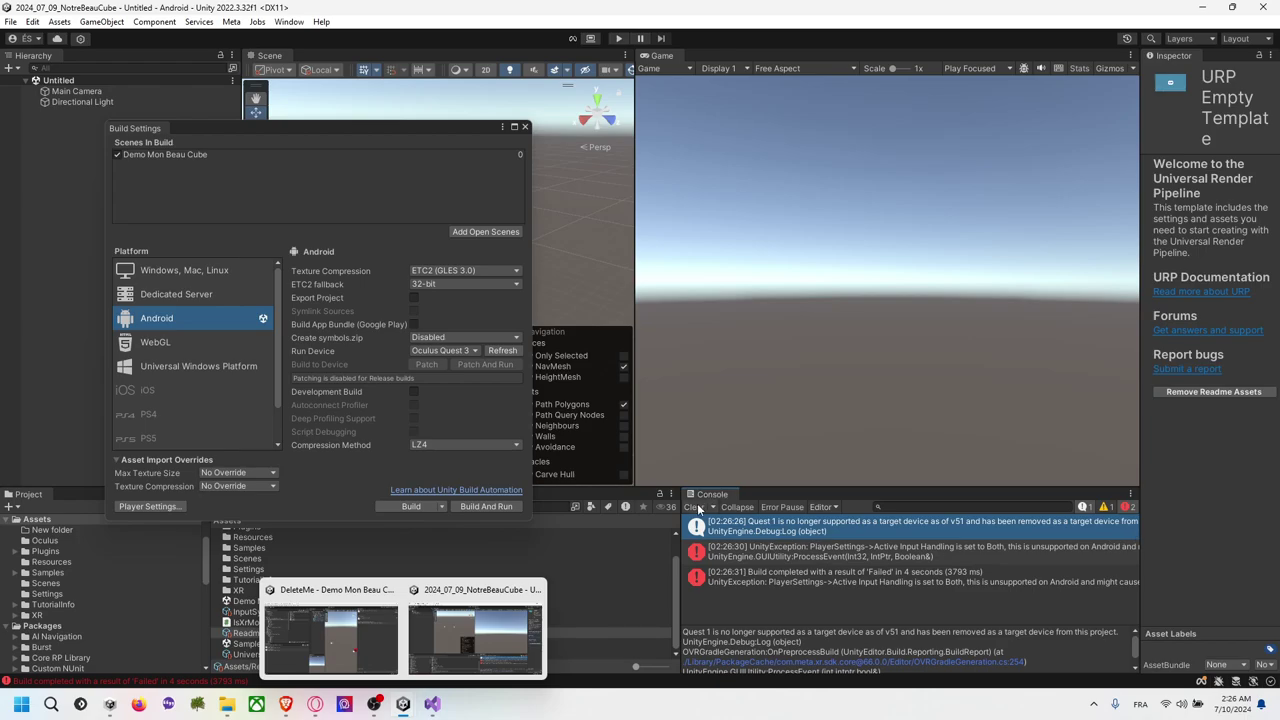
left_click_drag(679, 520, 553, 525)
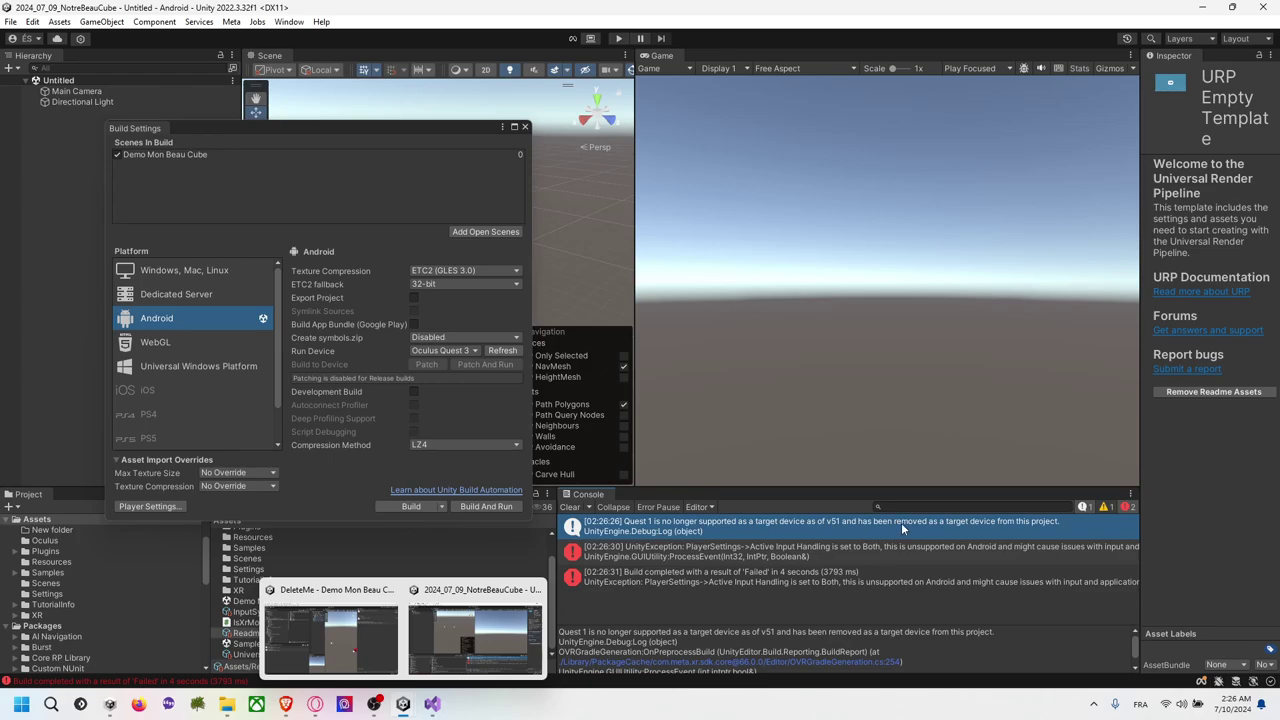
left_click(785, 556)
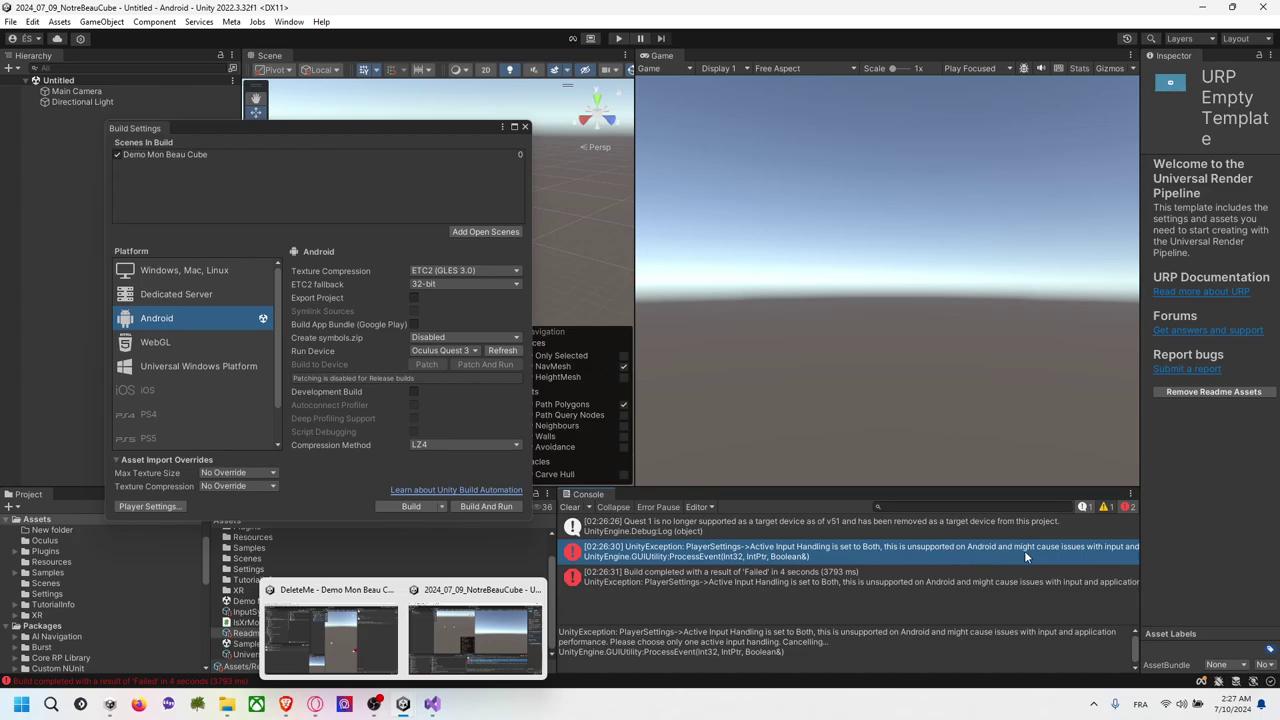
Check the XR Plug-in Management, Input Manager and Input System Package settings for the Active Input Handling option
left_click(150, 506)
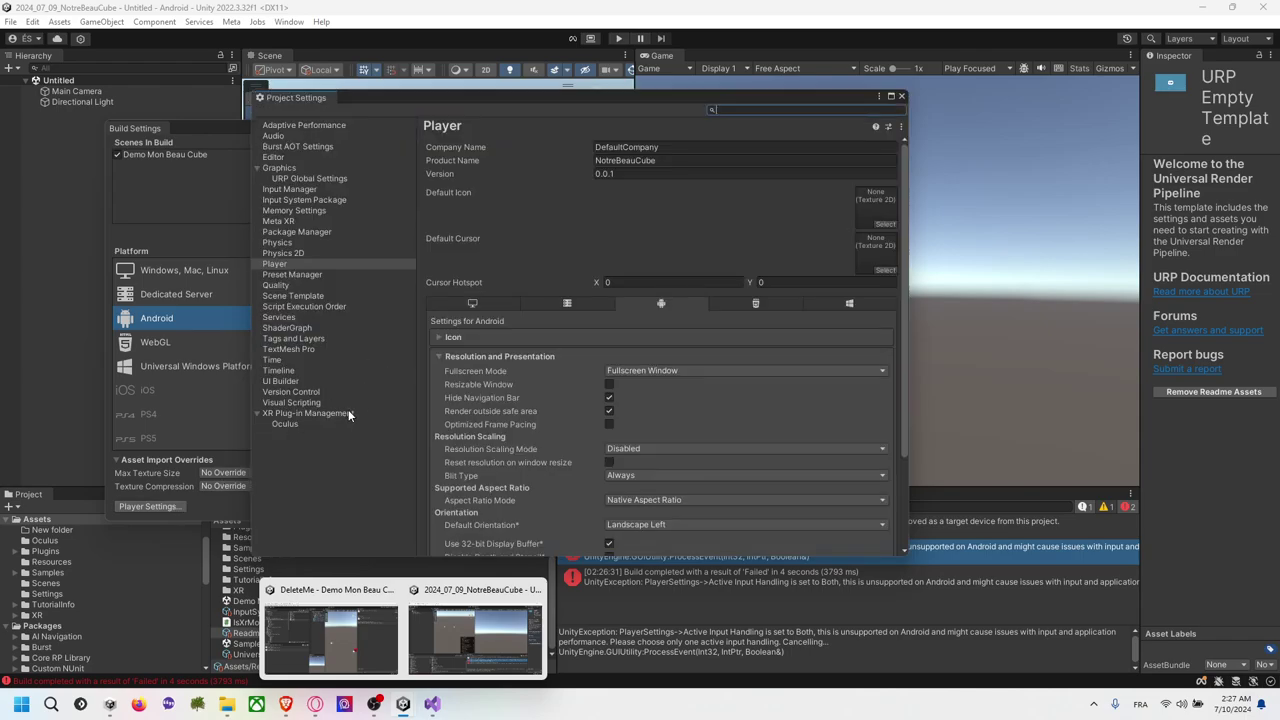
left_click(348, 414)
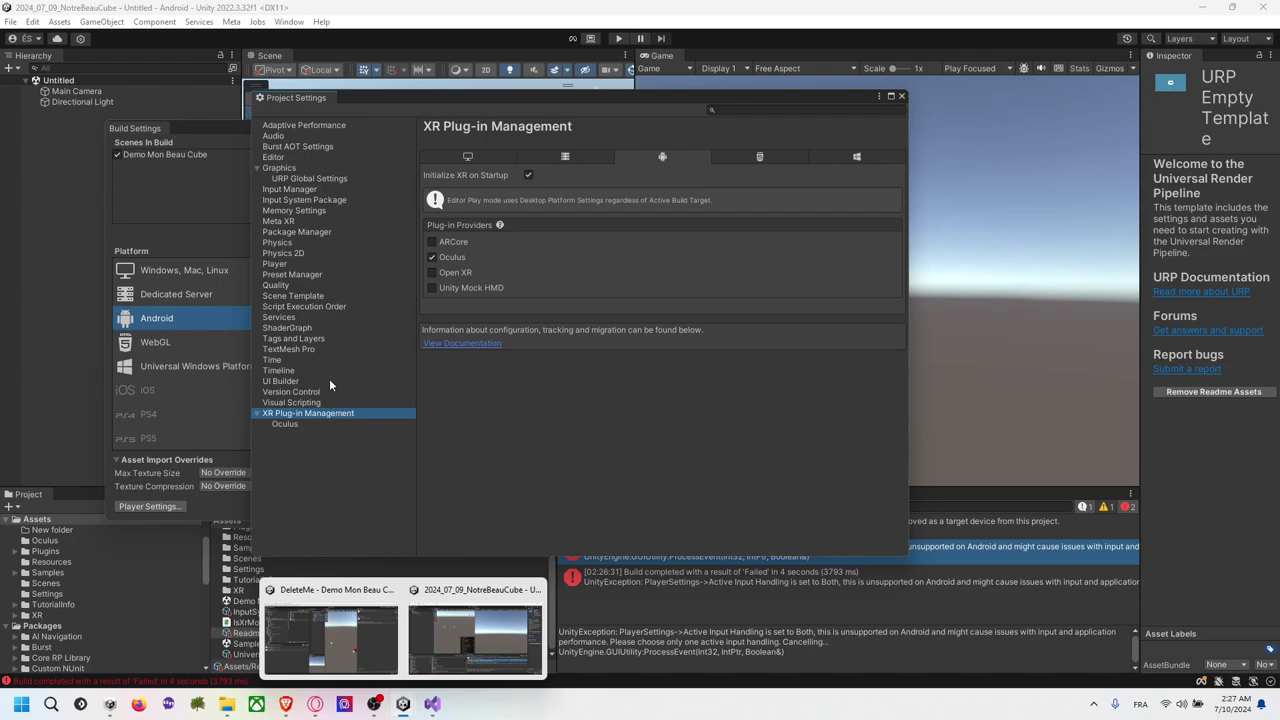
left_click(299, 191)
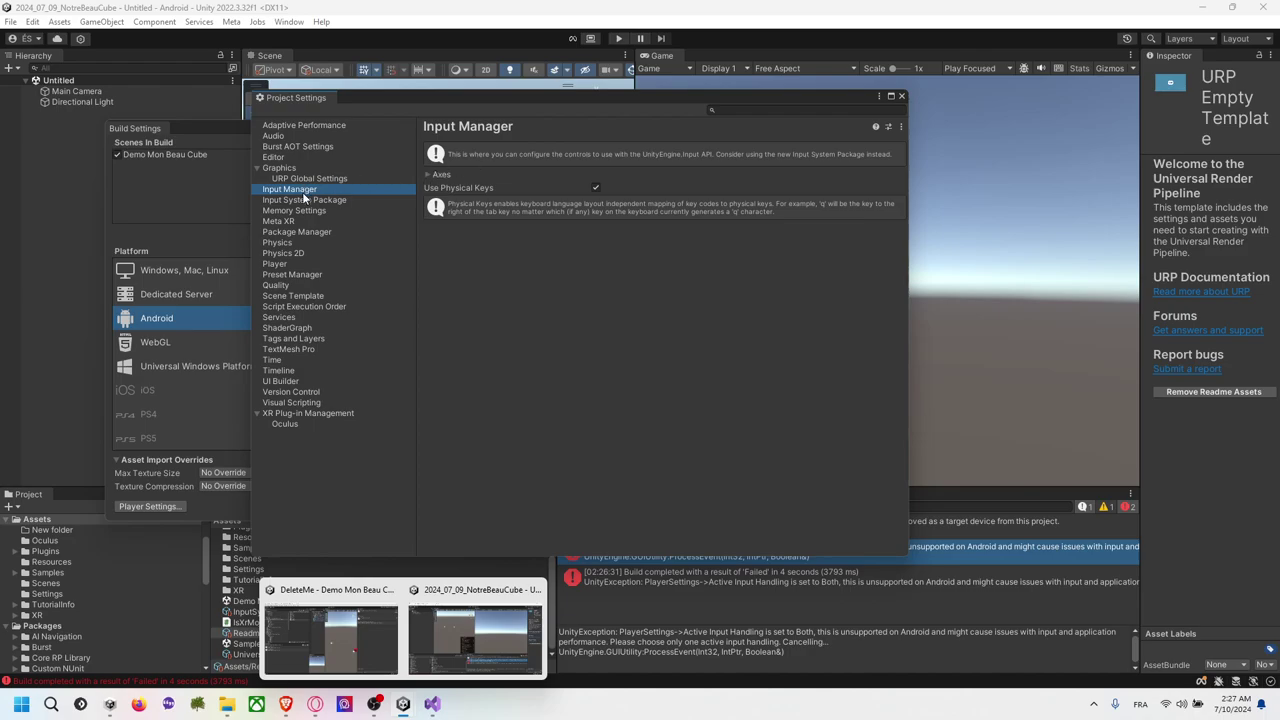
left_click(304, 198)
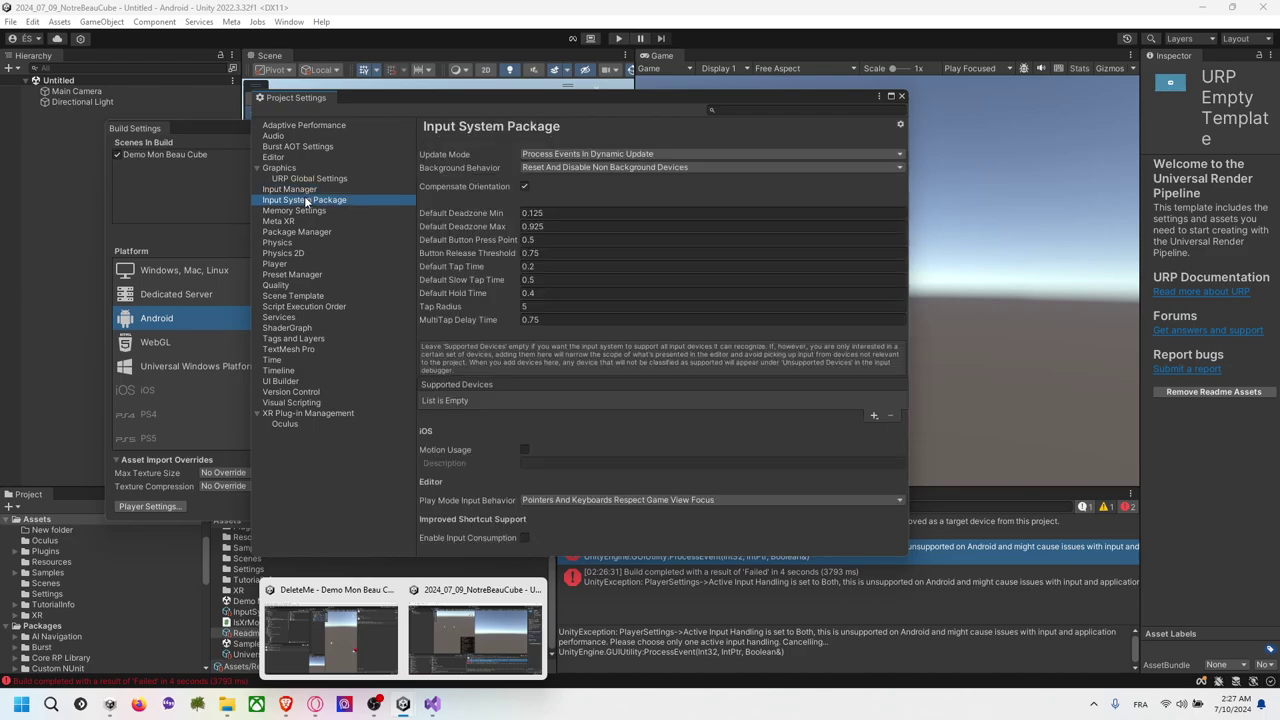
left_click(902, 97)
Reopen the Android Player settings and expand the Other Settings section
left_click(170, 506)
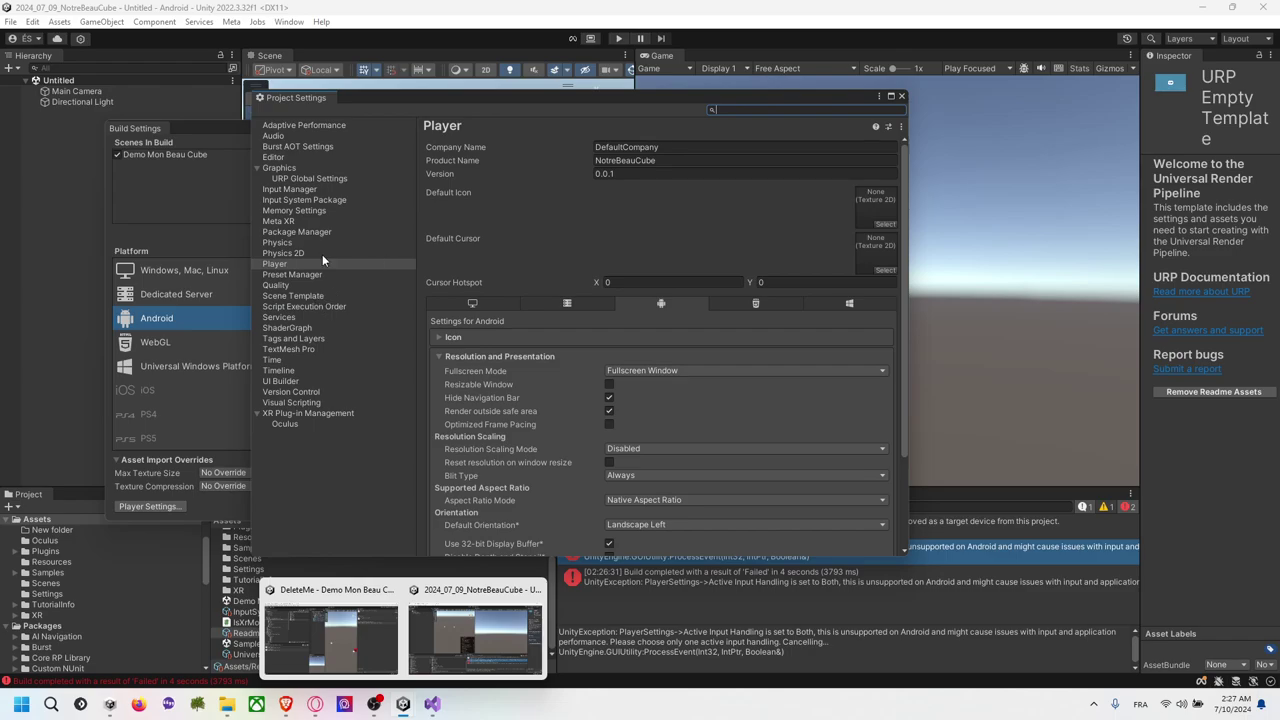
scroll(564, 392, "down", 3)
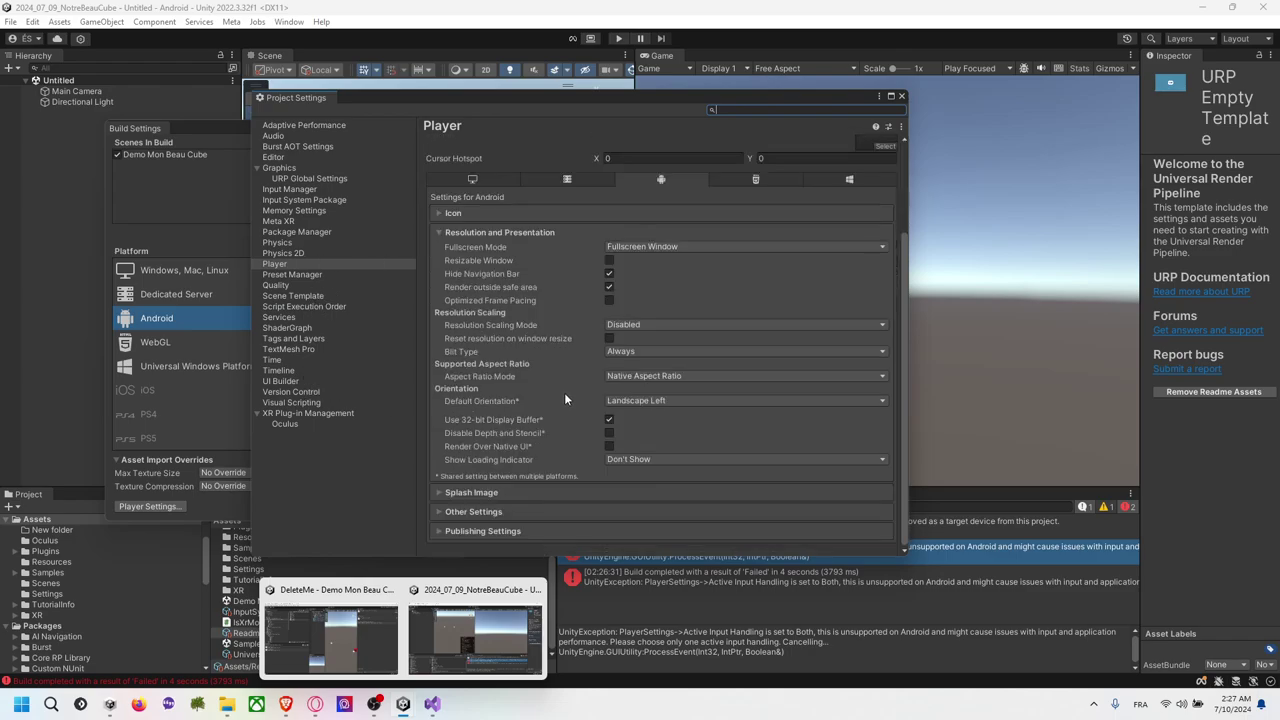
left_click(505, 512)
scroll(556, 435, "down", 10)
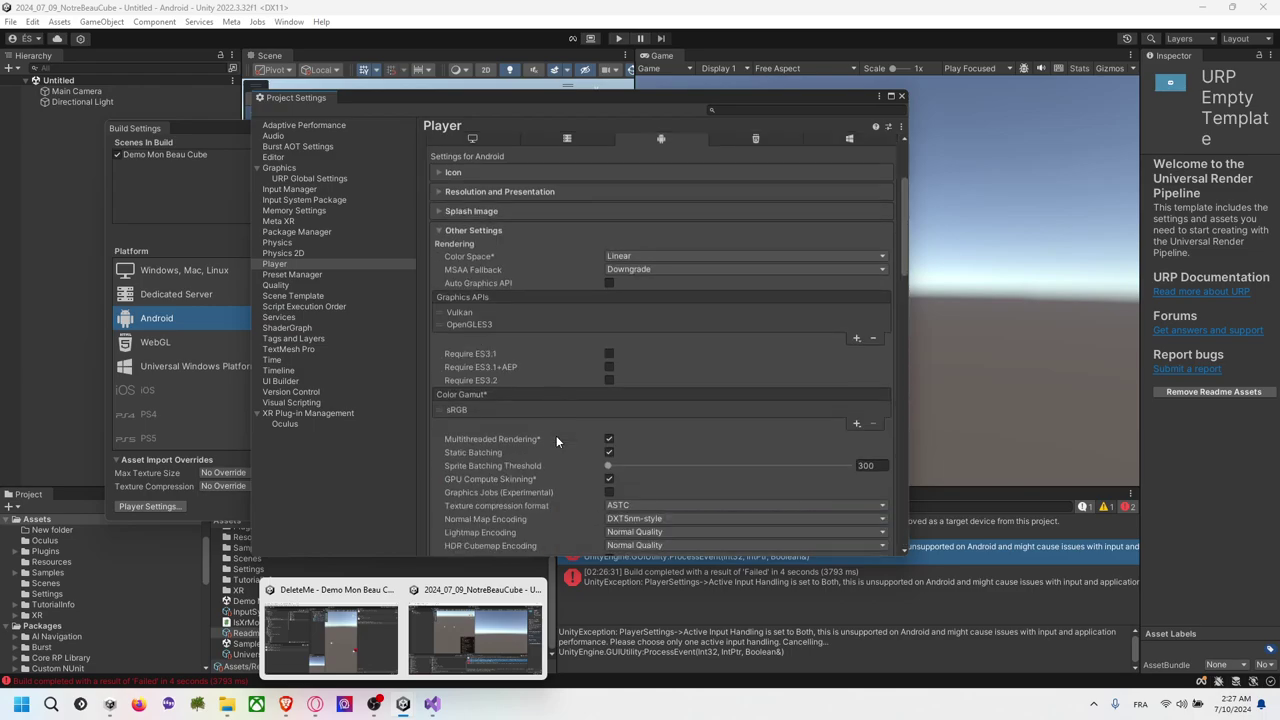
Set the Android Active Input Handling to Input System Package (New) and accept the editor restart
scroll(563, 437, "down", 3)
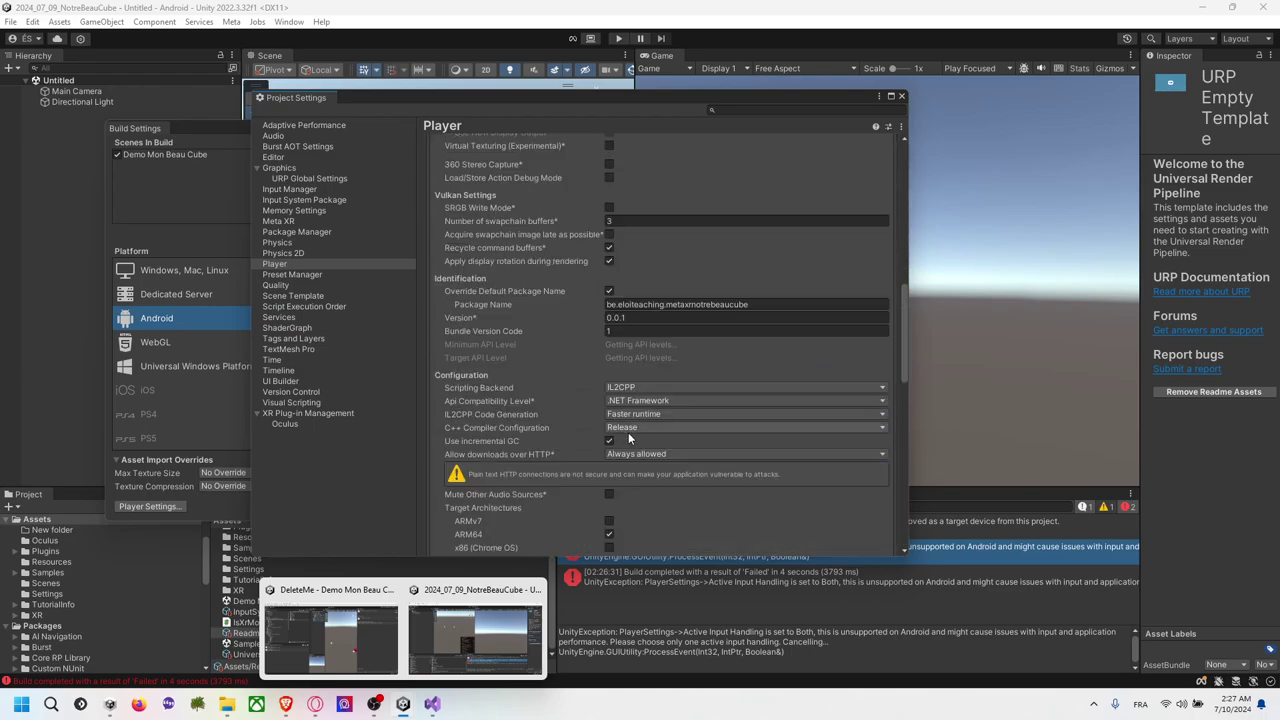
left_click(654, 455)
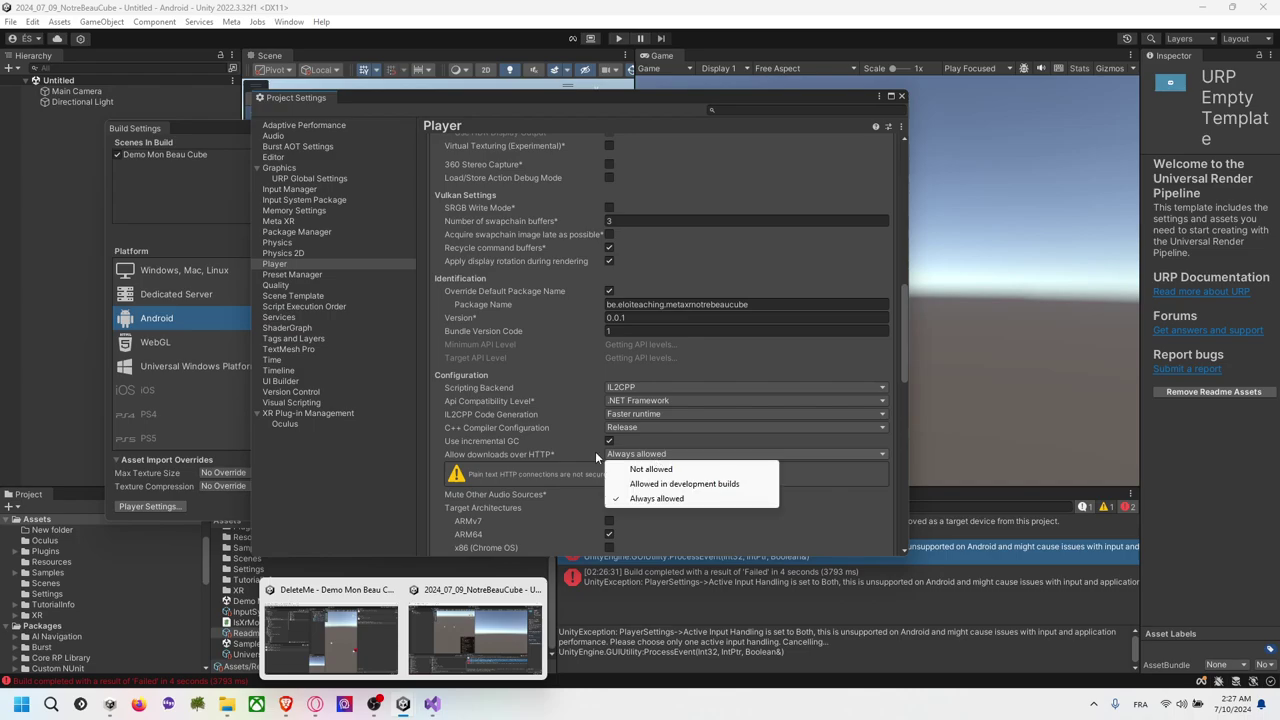
left_click(595, 451)
scroll(570, 450, "down", 5)
scroll(587, 417, "down", 8)
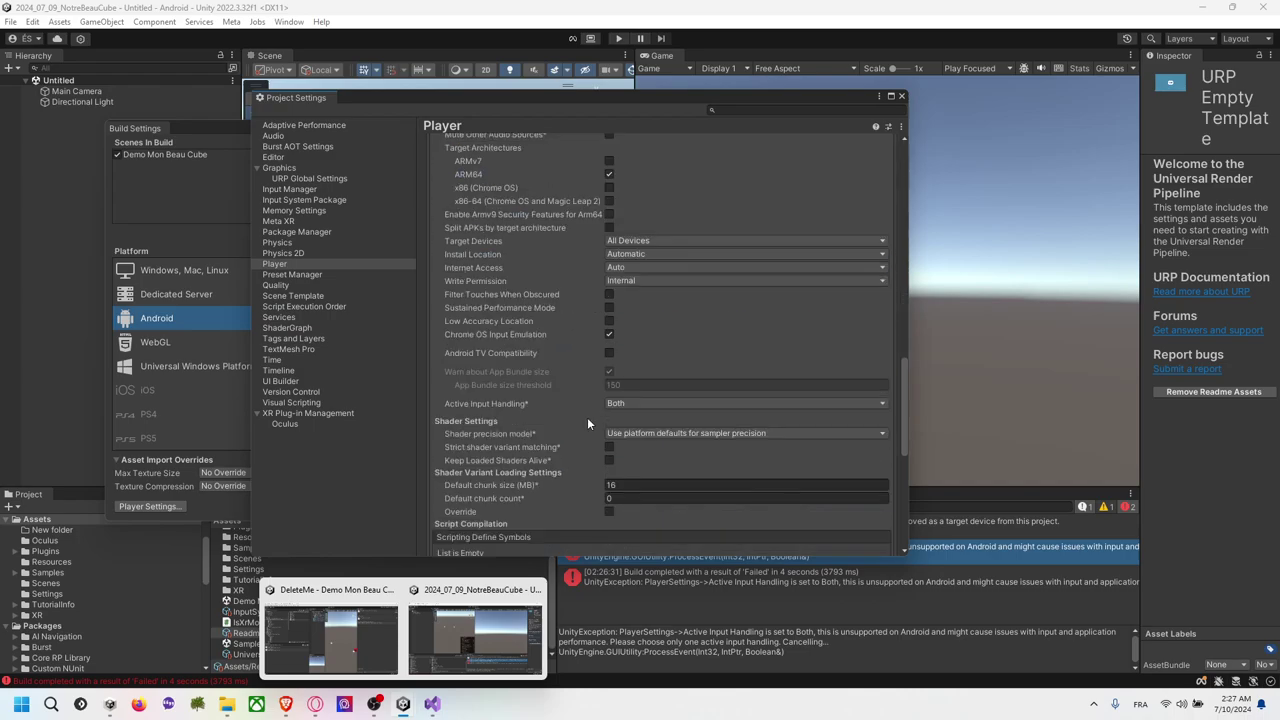
scroll(701, 330, "up", 5)
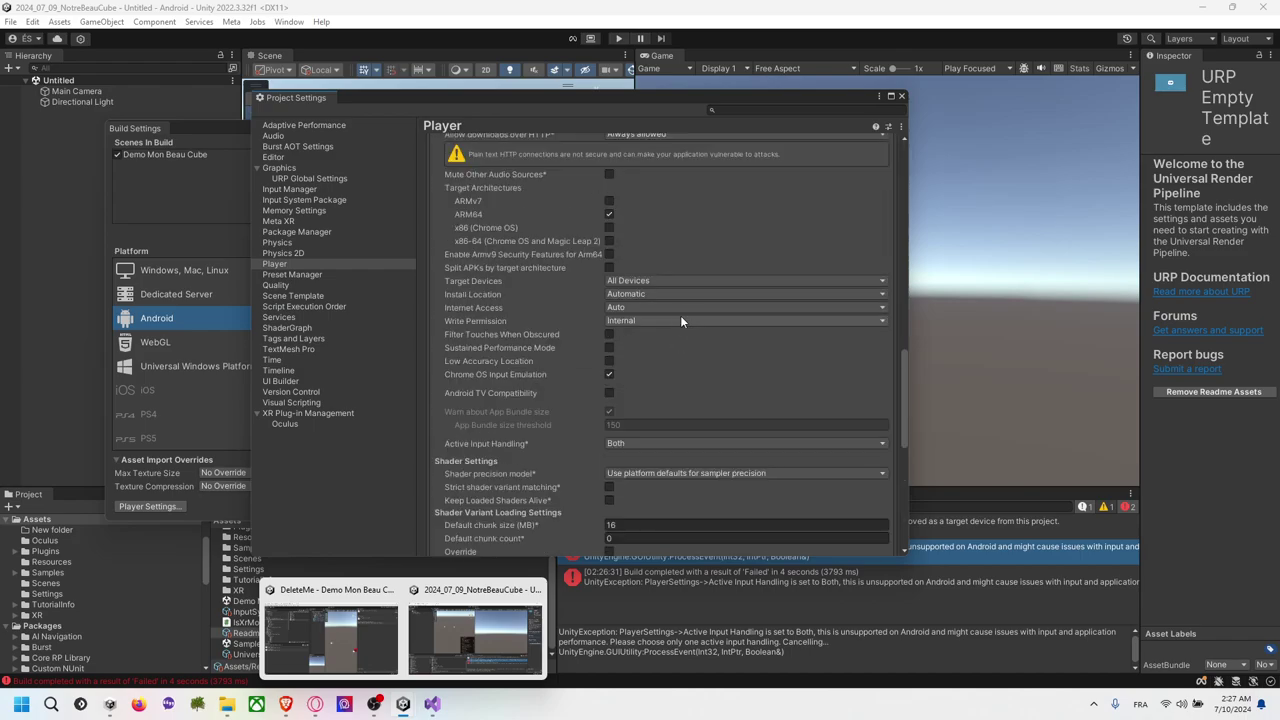
left_click(656, 444)
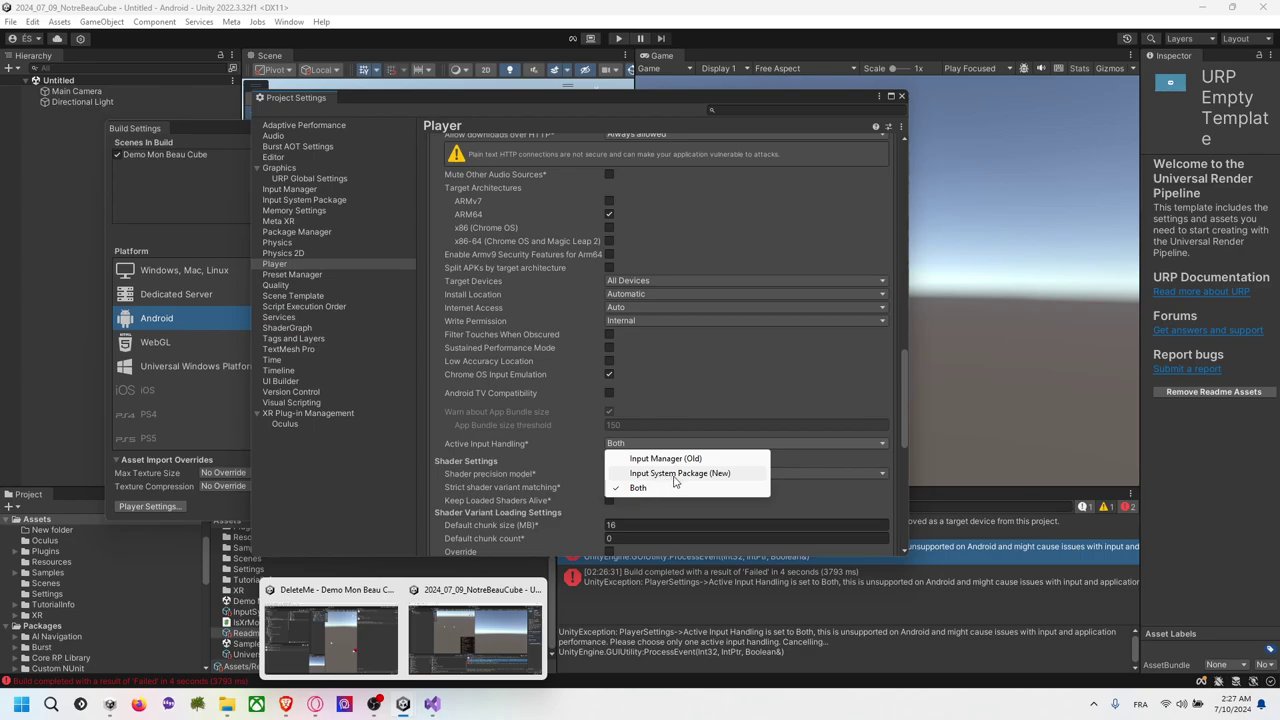
left_click(675, 475)
left_click(679, 378)
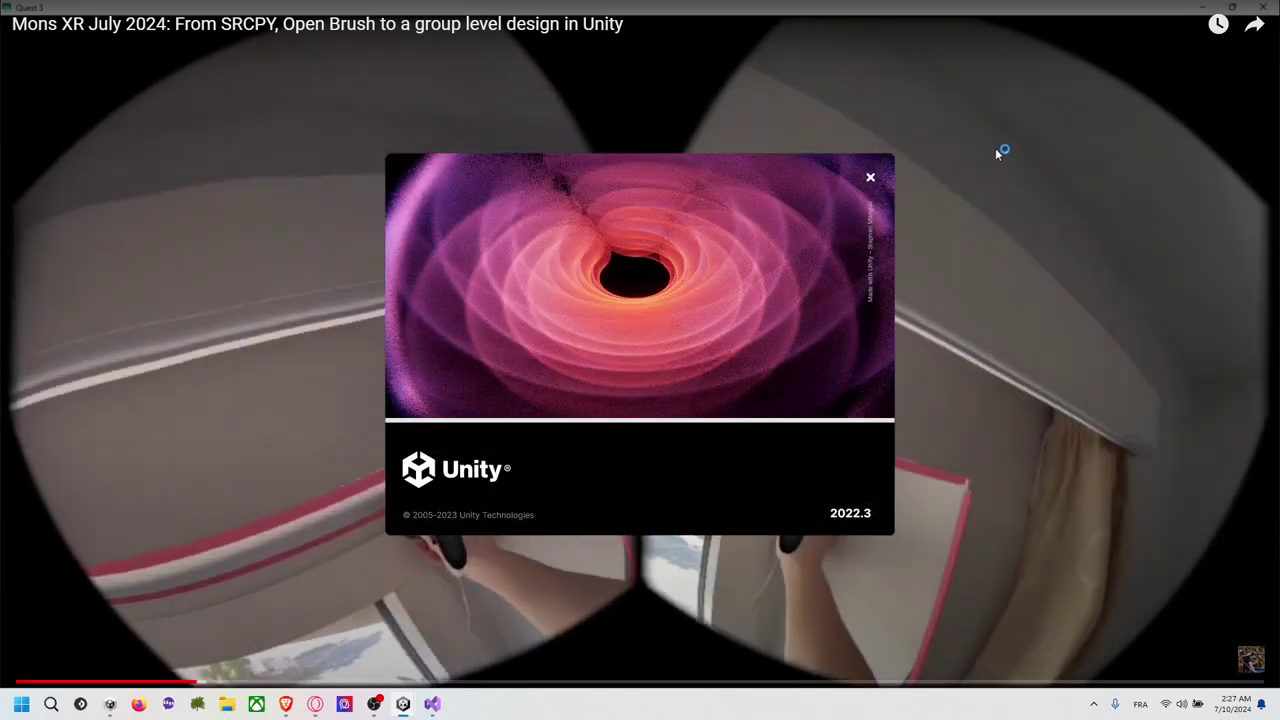
Exit full screen on the YouTube course video in the browser and resume its playback
left_click(999, 149)
key("Escape")
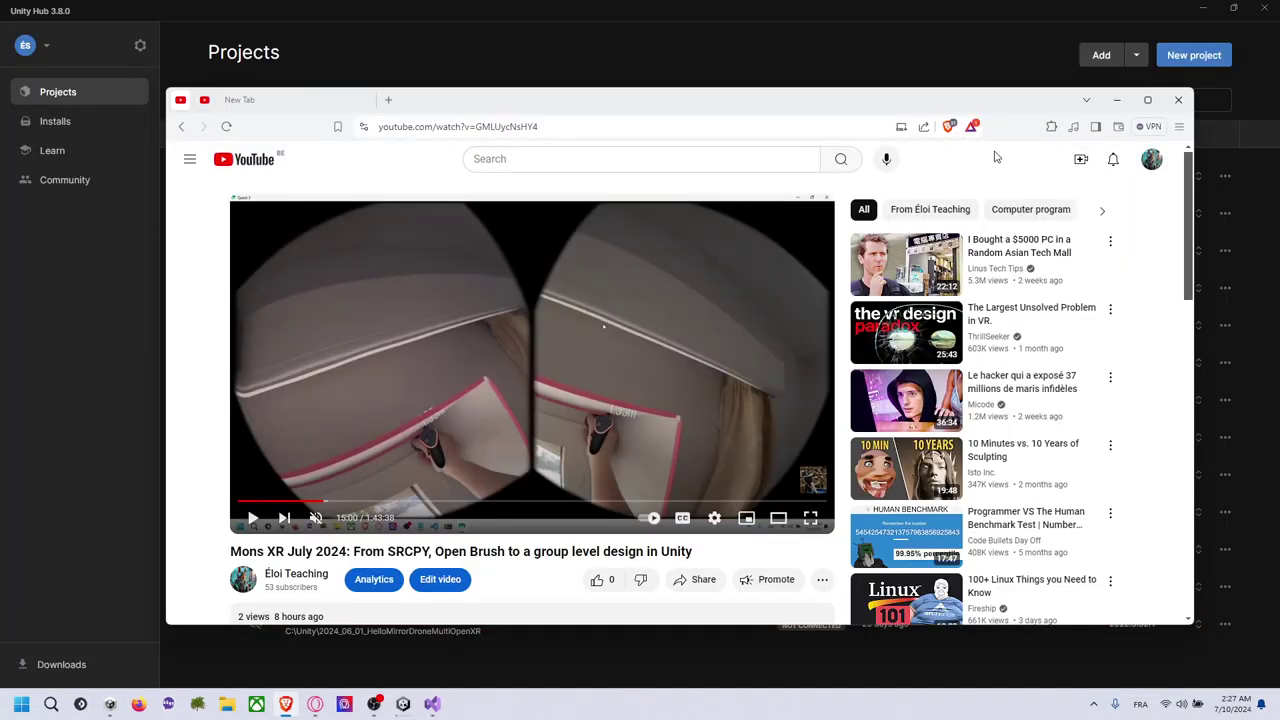
left_click(635, 317)
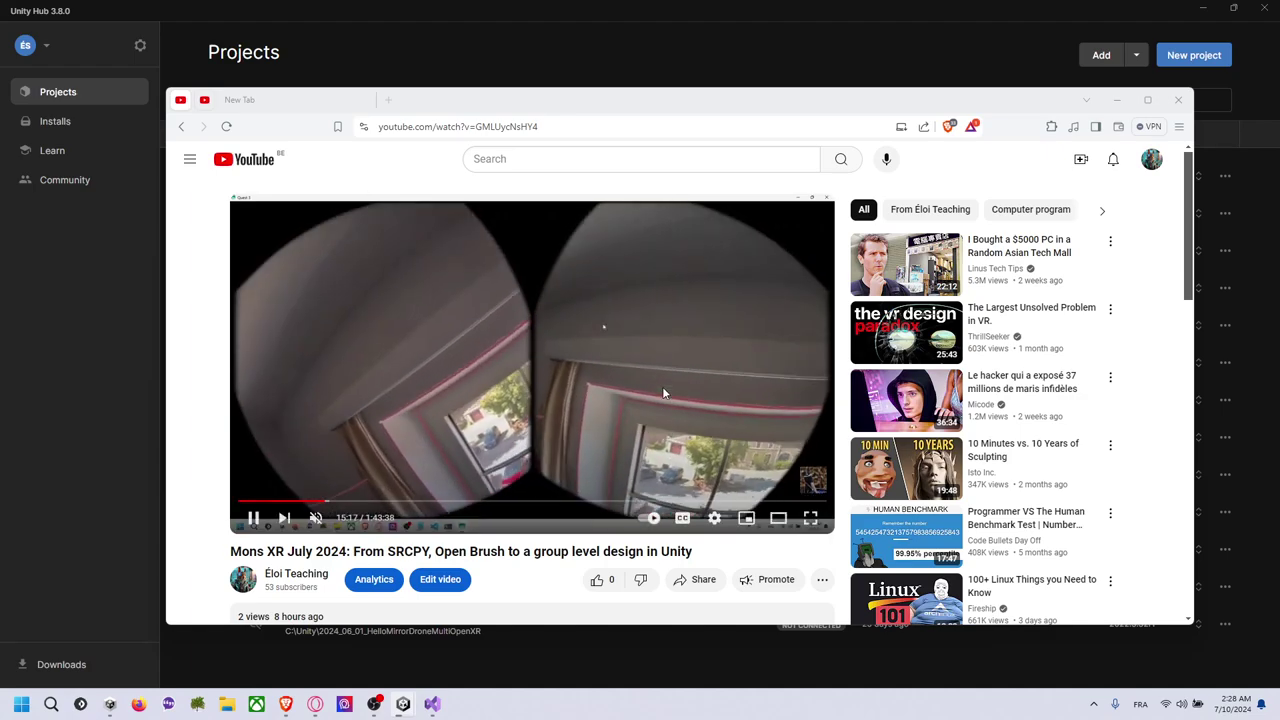
Move the browser window aside from the Unity splash screen and skip the course video to about 28:00
key("alt+Tab")
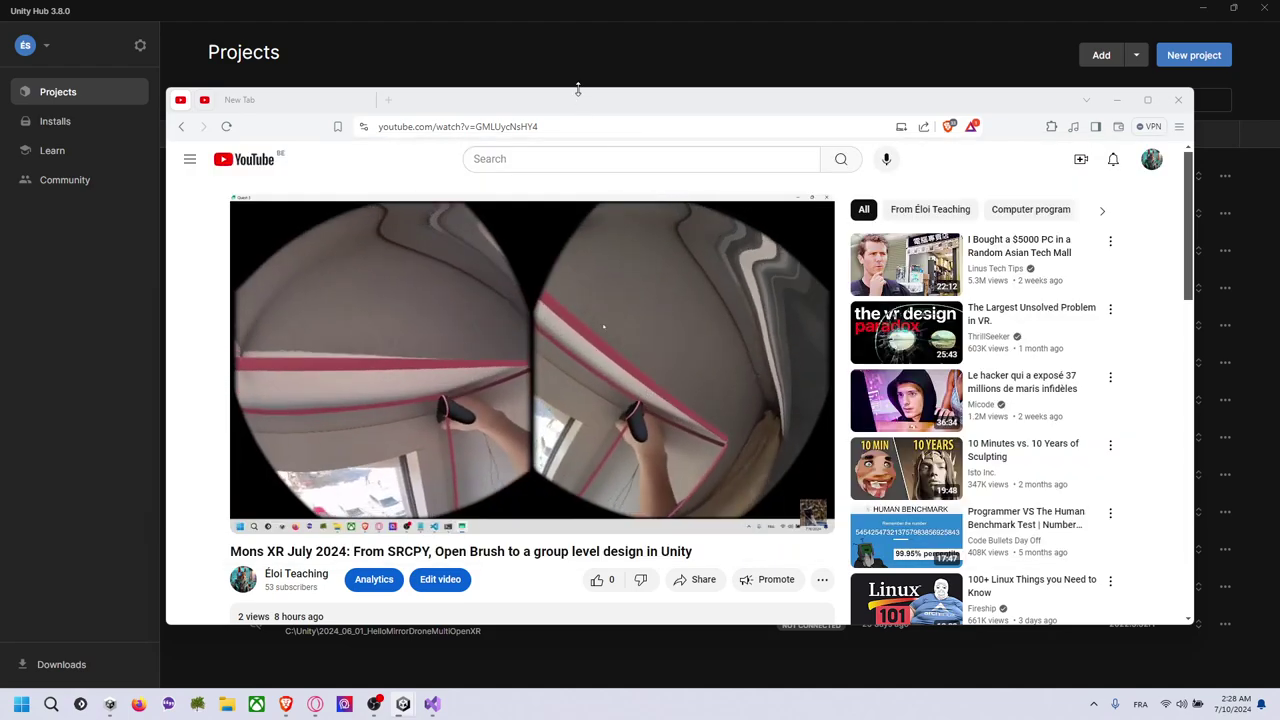
left_click_drag(614, 106, 853, 128)
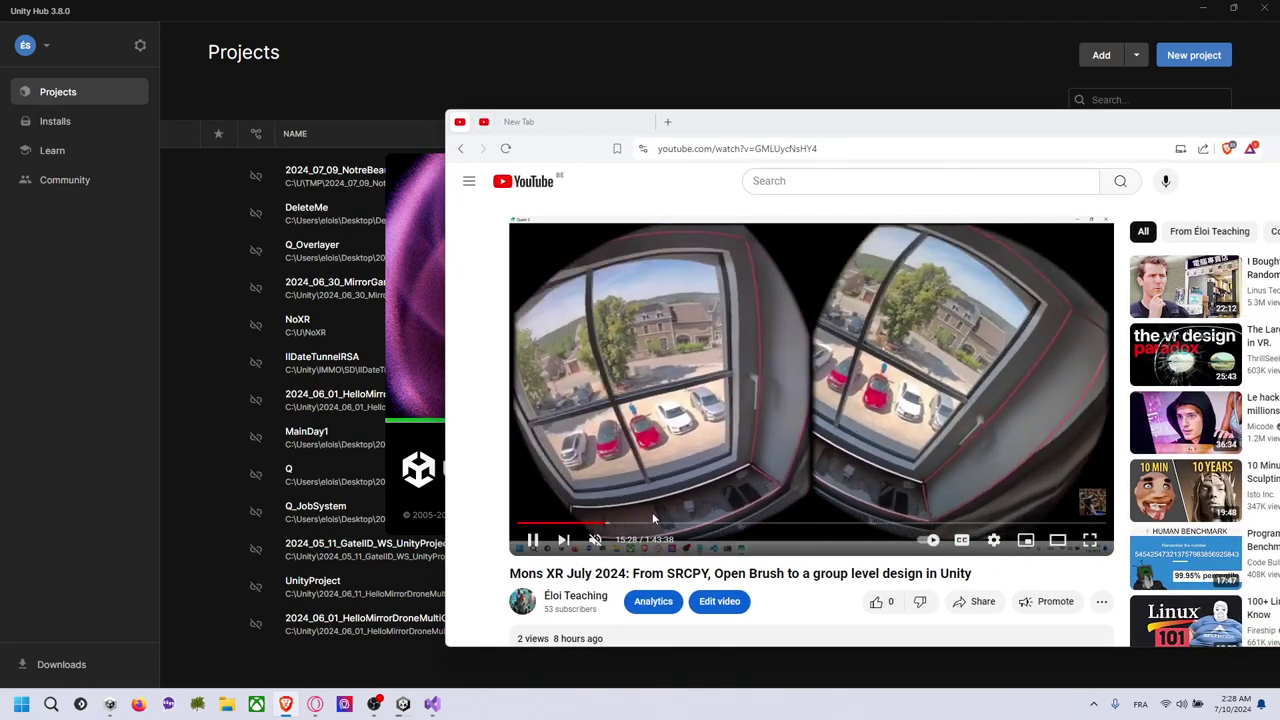
left_click(677, 523)
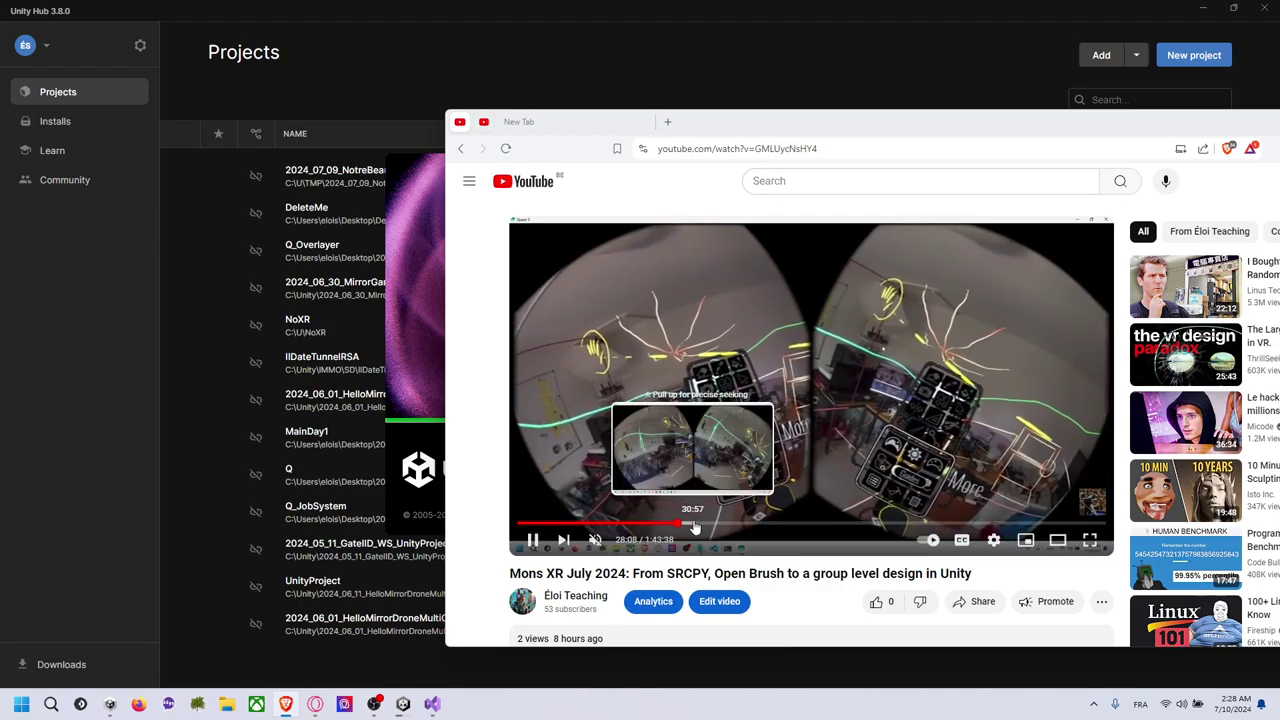
Skip the course video forward in stages, past 35:53 and 39:39, to the room boundary setup footage
left_click(701, 527)
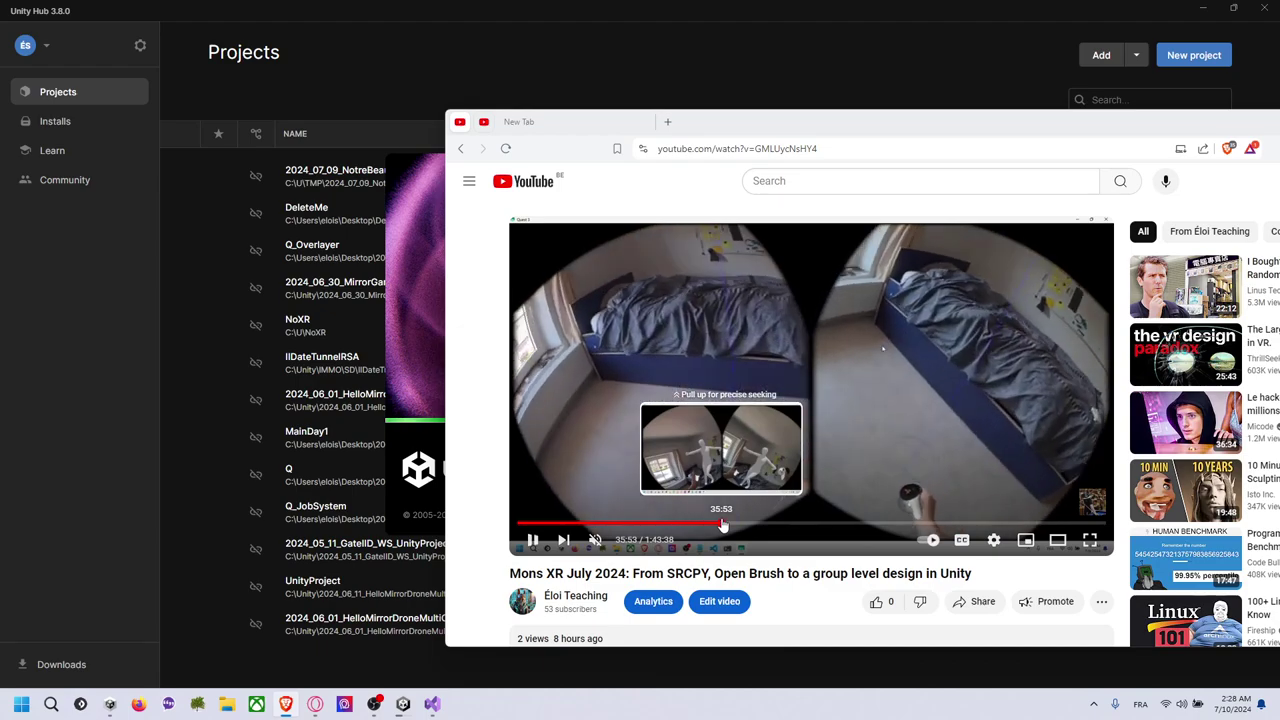
left_click(722, 525)
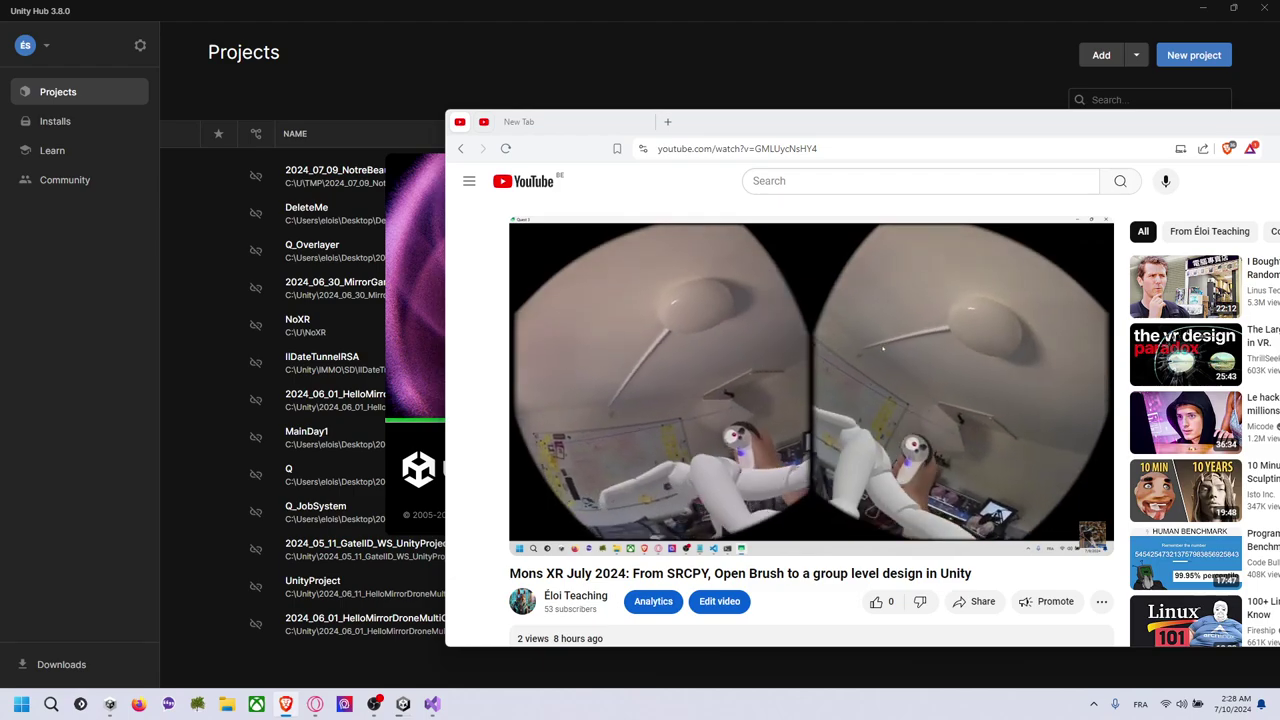
left_click(742, 524)
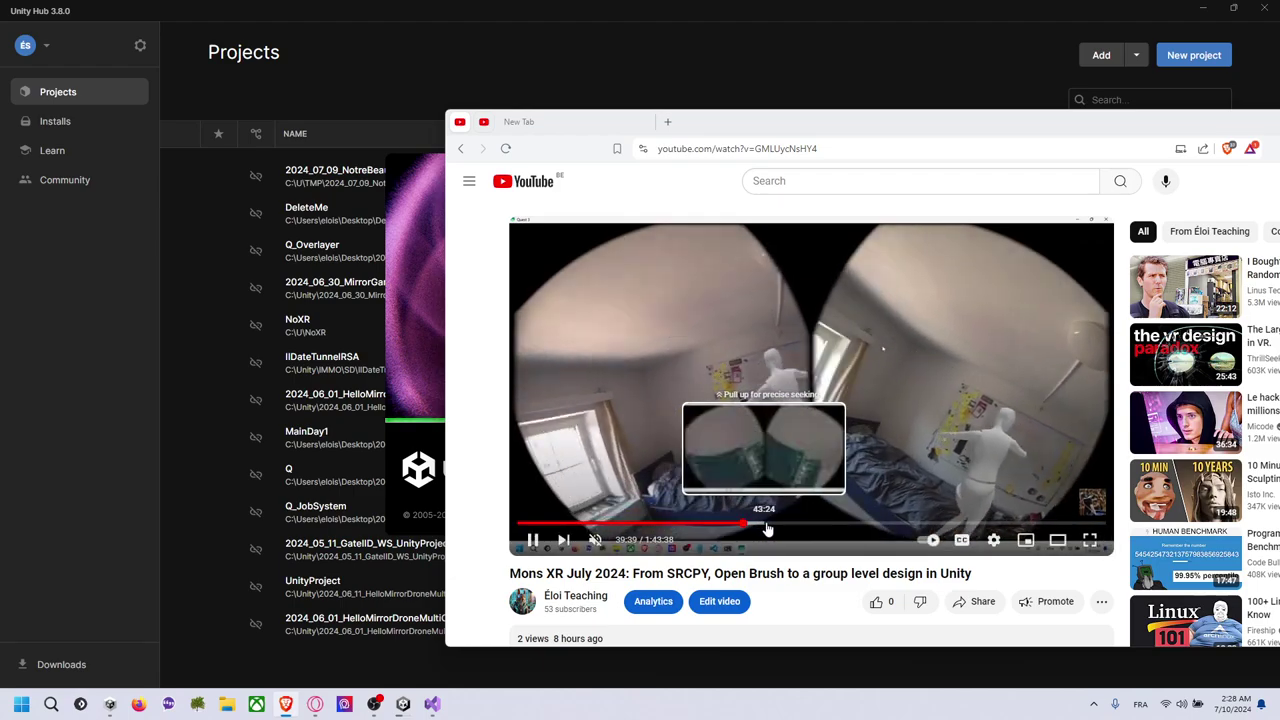
left_click(777, 524)
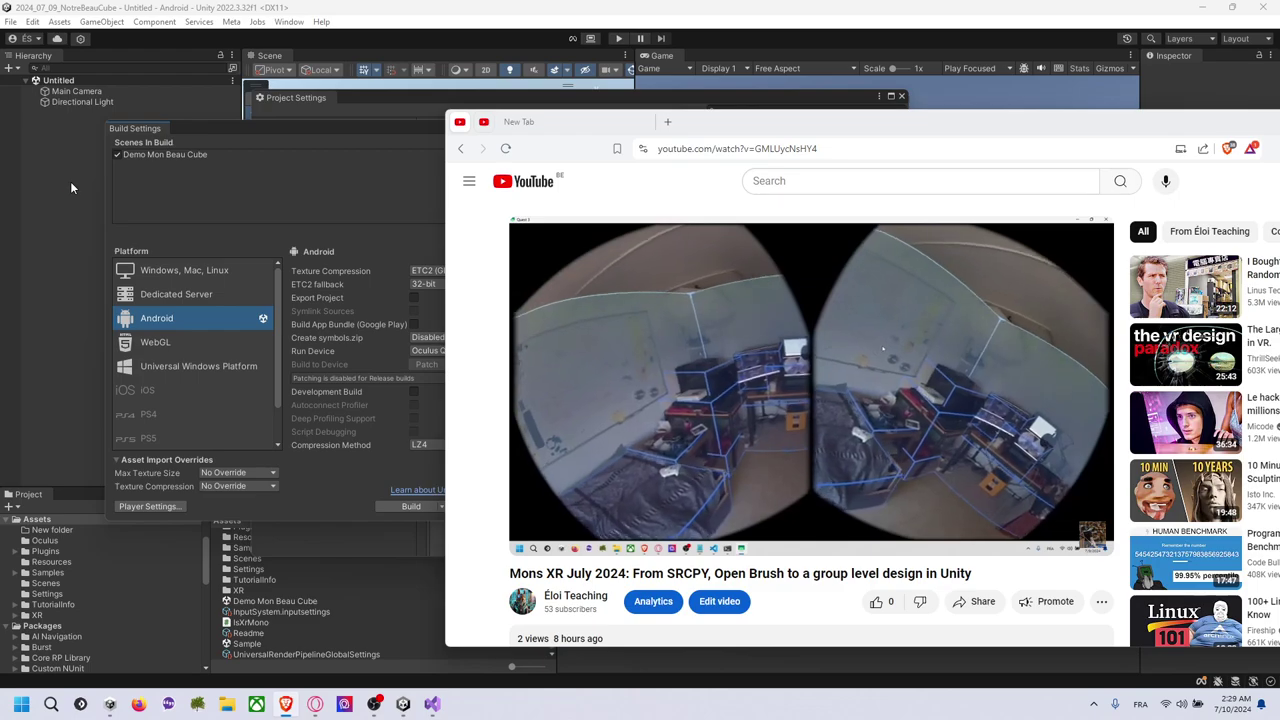
Switch to Unity and run Build And Run for Android, saving the package as XRCubeBonjour.apk in the project's Build folder
left_click(70, 181)
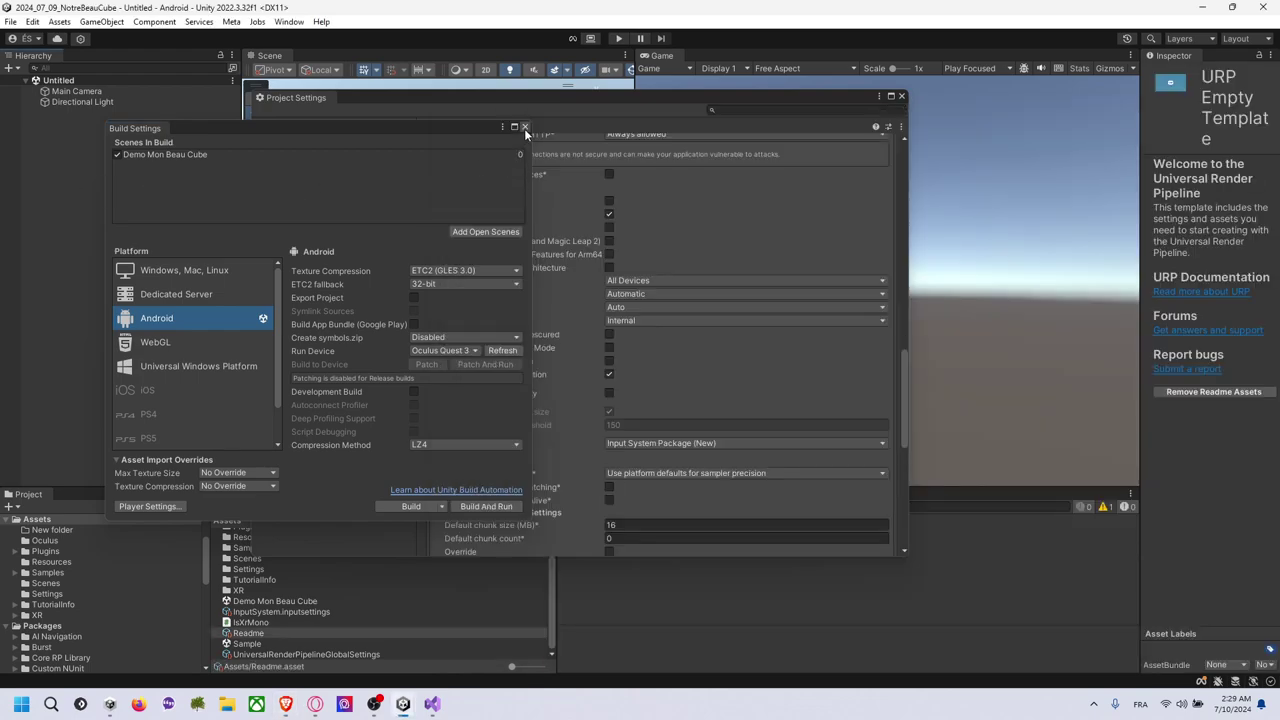
left_click(487, 506)
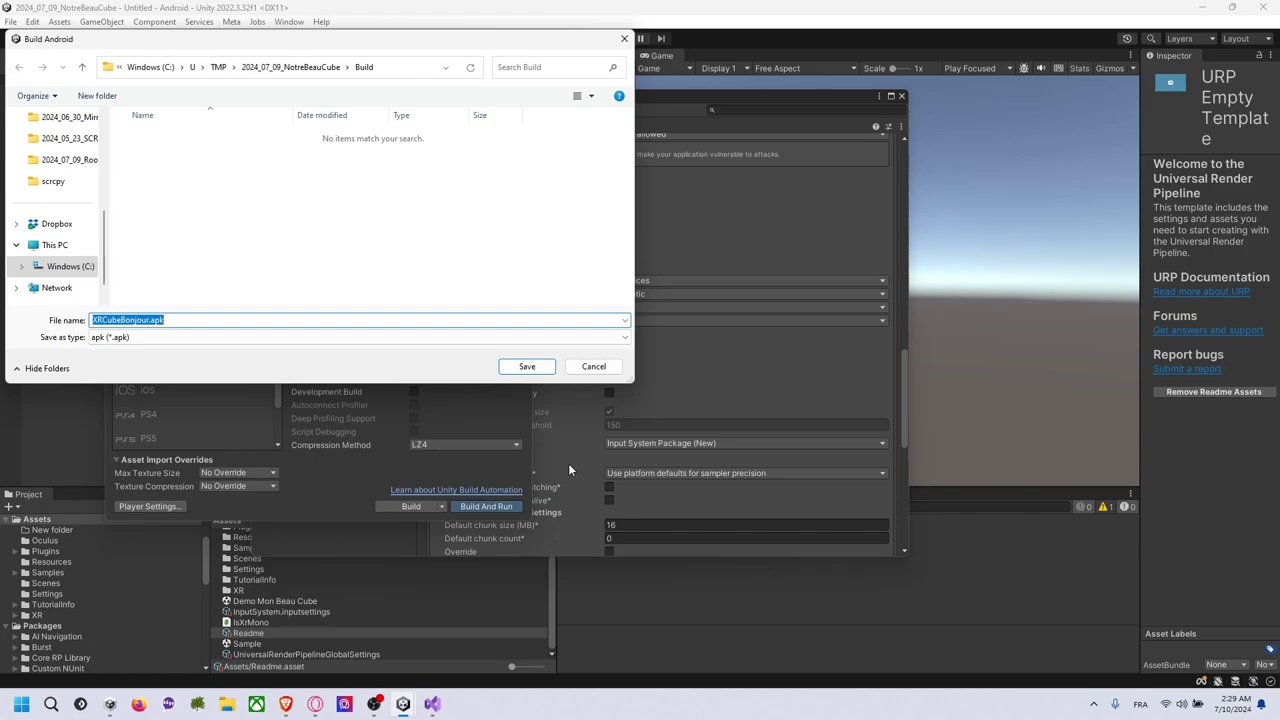
left_click(525, 366)
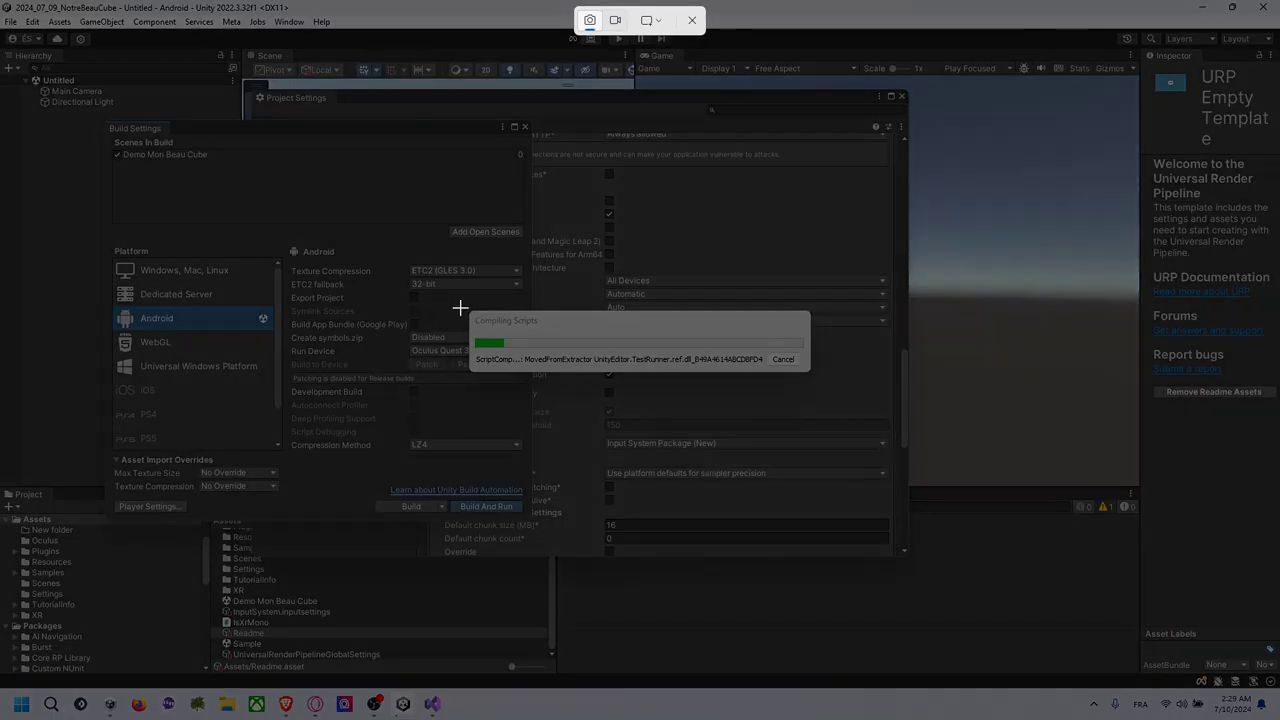
Capture a screenshot of the region around the script compilation progress and dismiss the Snipping Tool notification
left_click_drag(256, 278, 927, 507)
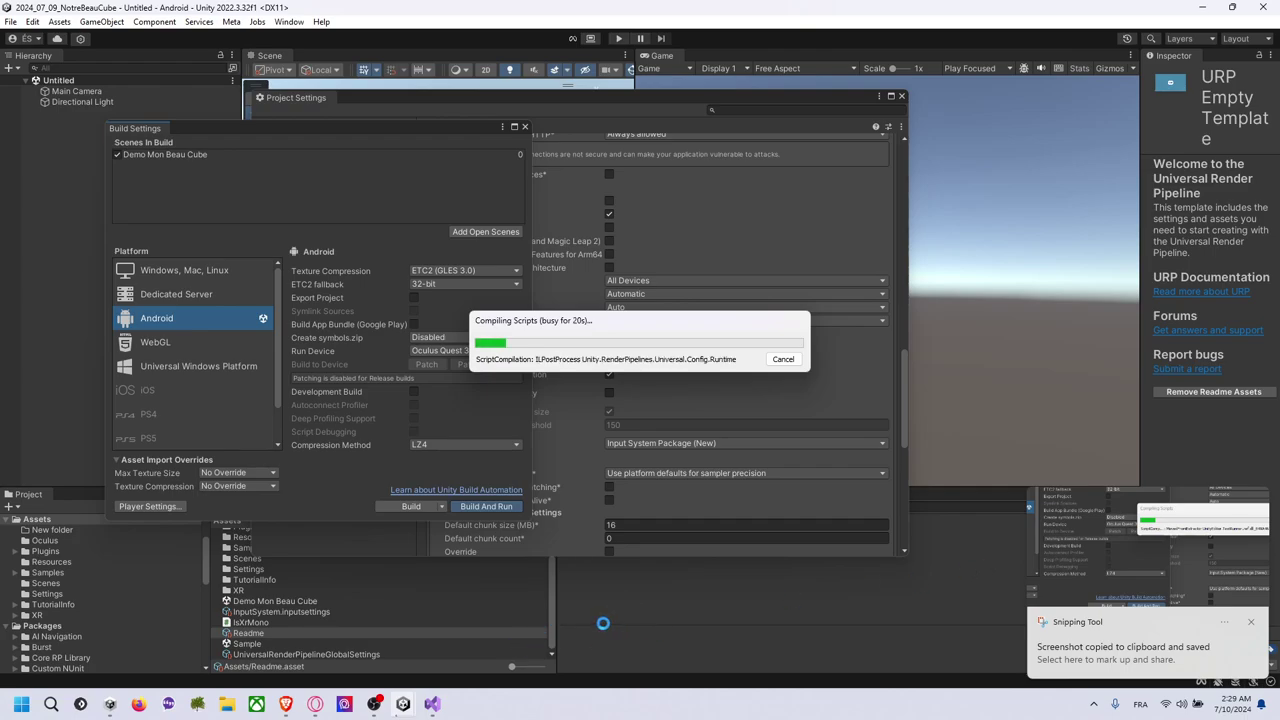
left_click(1095, 705)
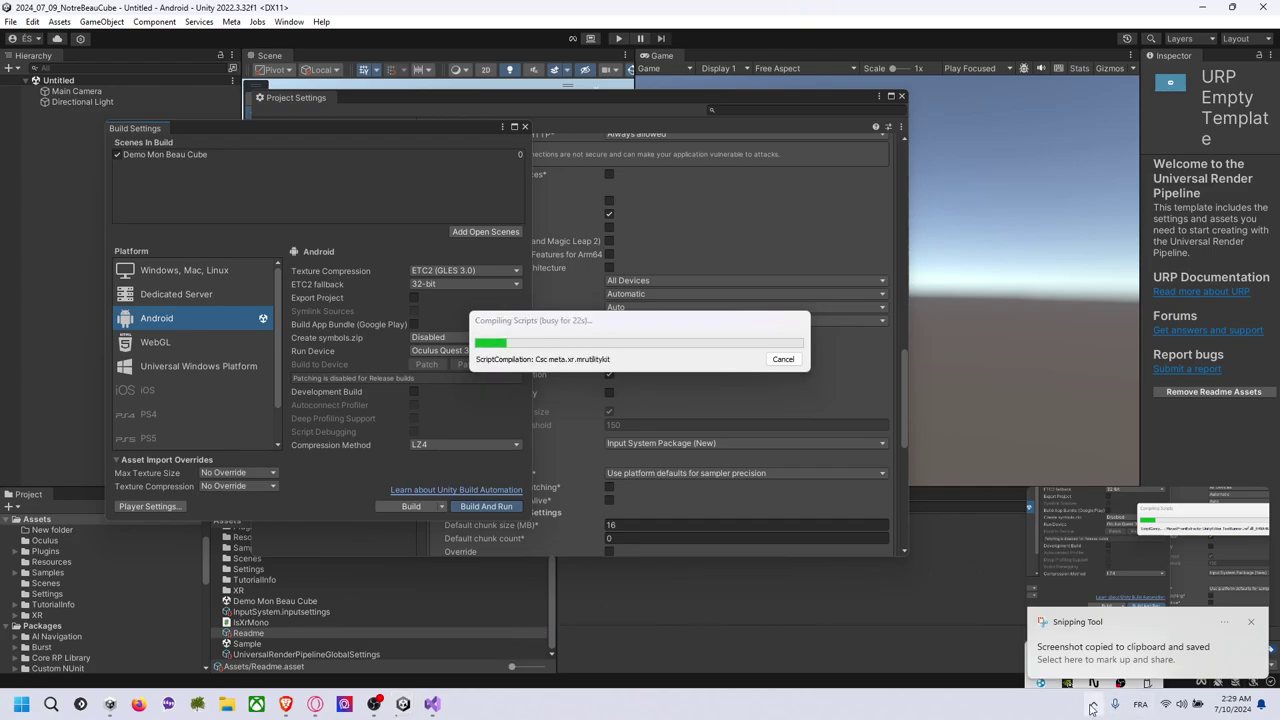
left_click(1251, 626)
Switch to Discord from the system tray's hidden apps and pull its window out of the maximized state
left_click(1093, 705)
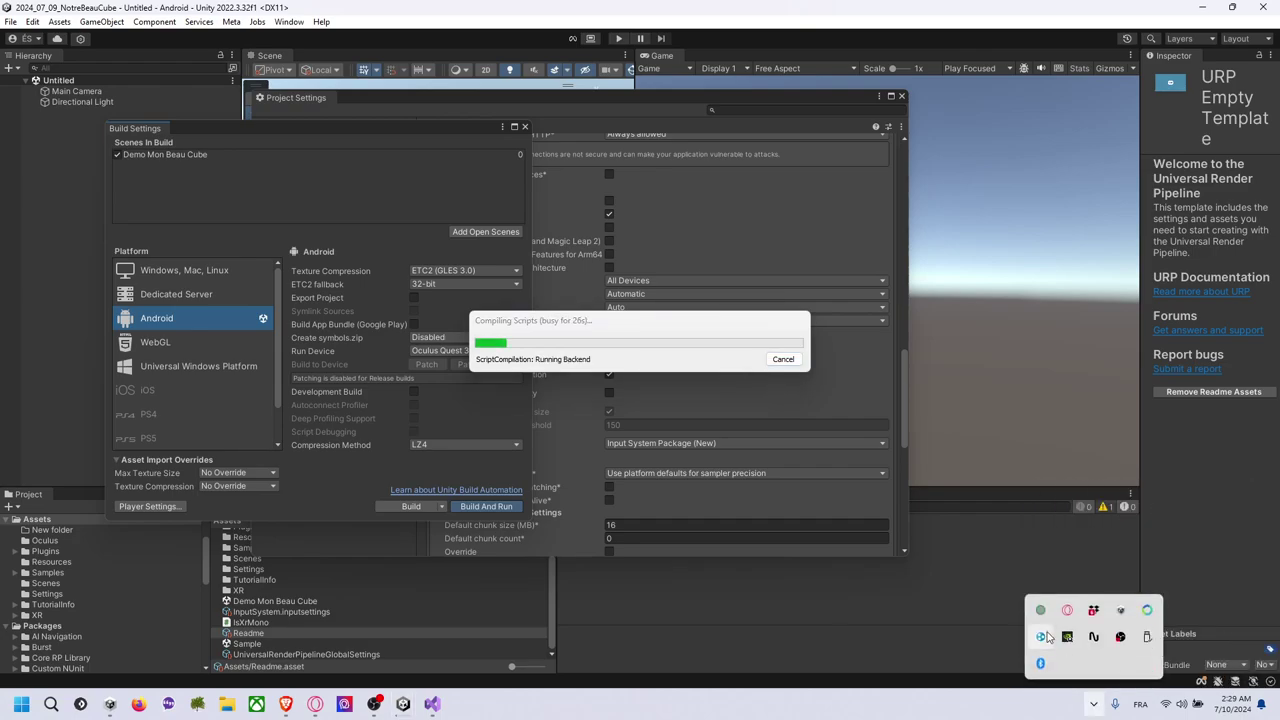
left_click(1041, 611)
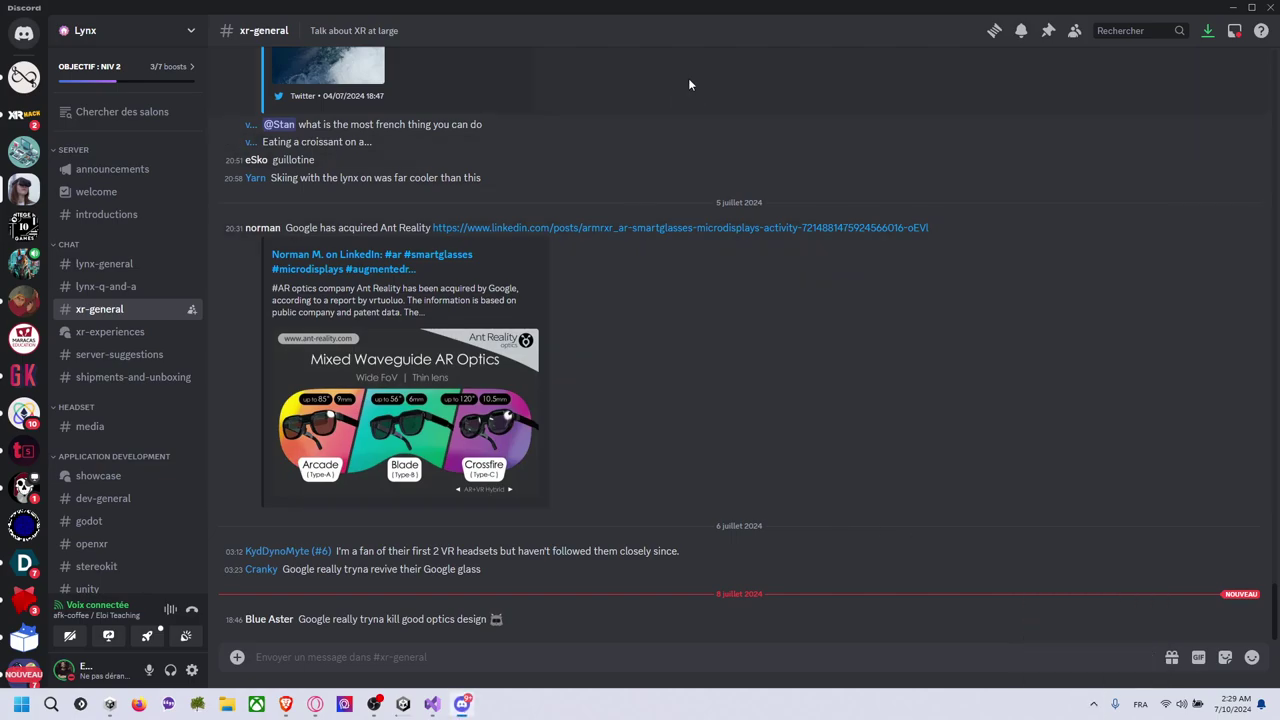
left_click_drag(729, 11, 338, 259)
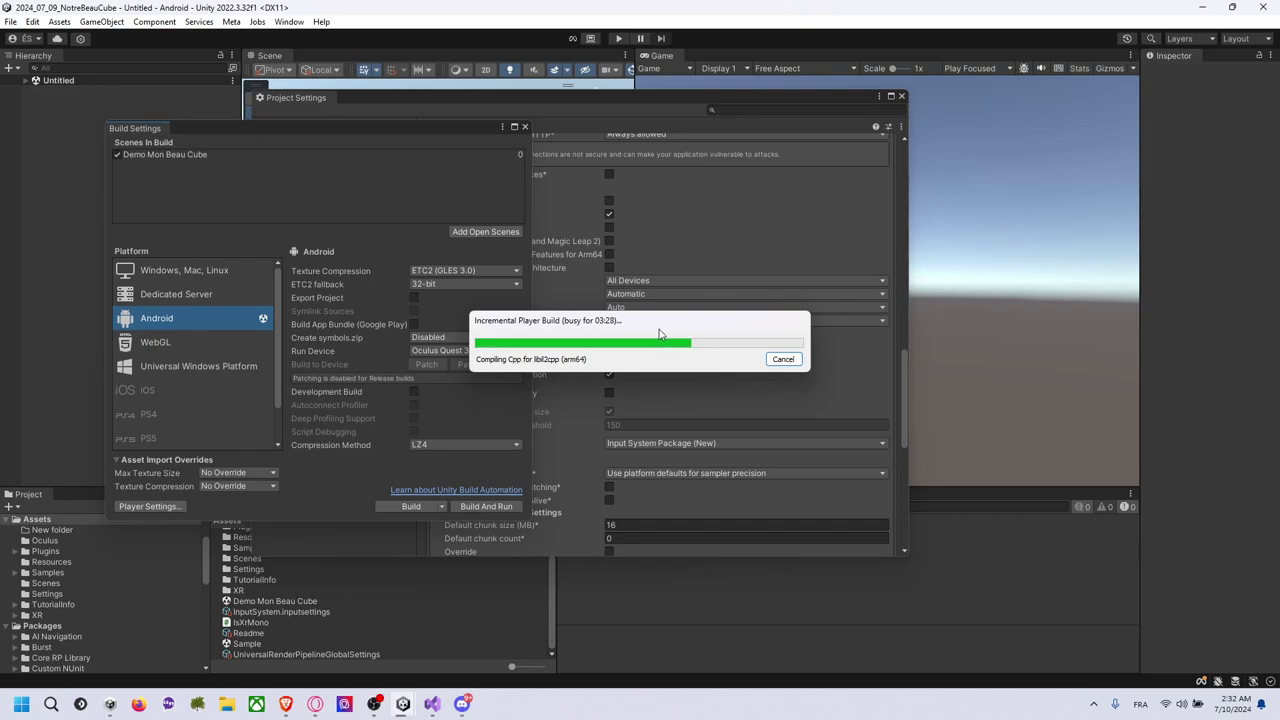
Move the build progress dialog down over the lower part of the Build Settings window
left_click_drag(659, 333, 620, 448)
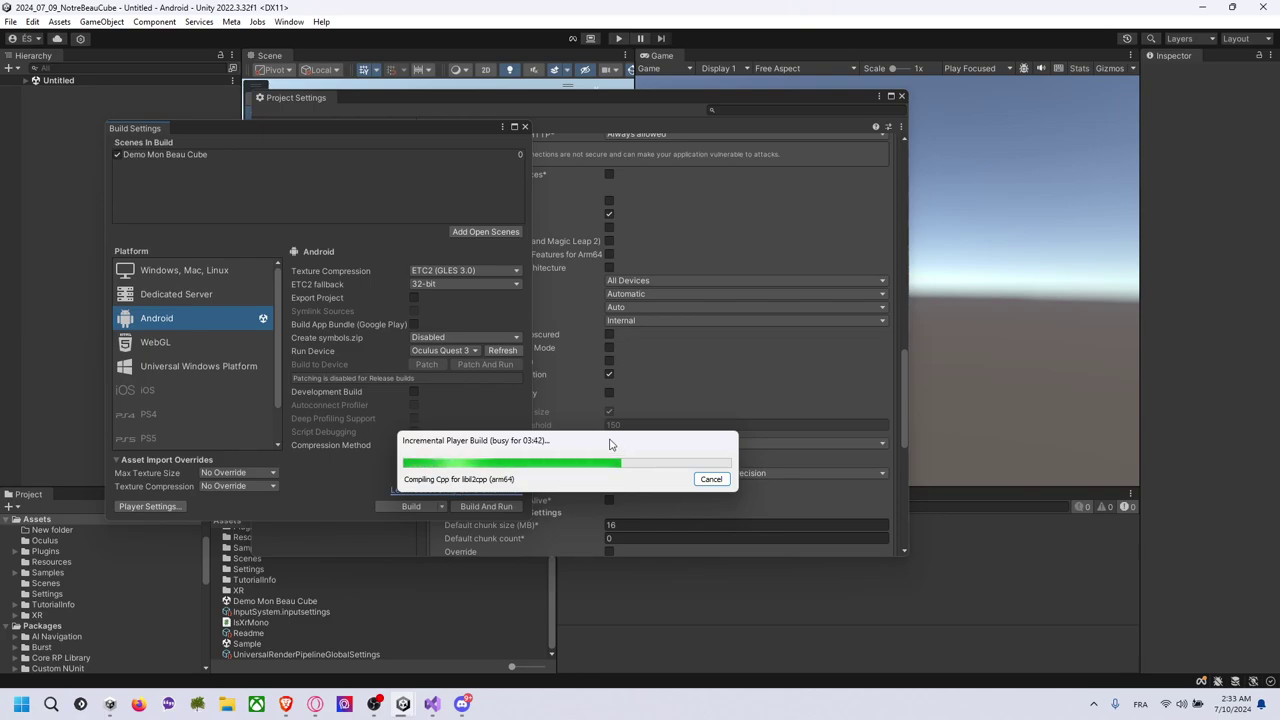
left_click_drag(578, 444, 572, 406)
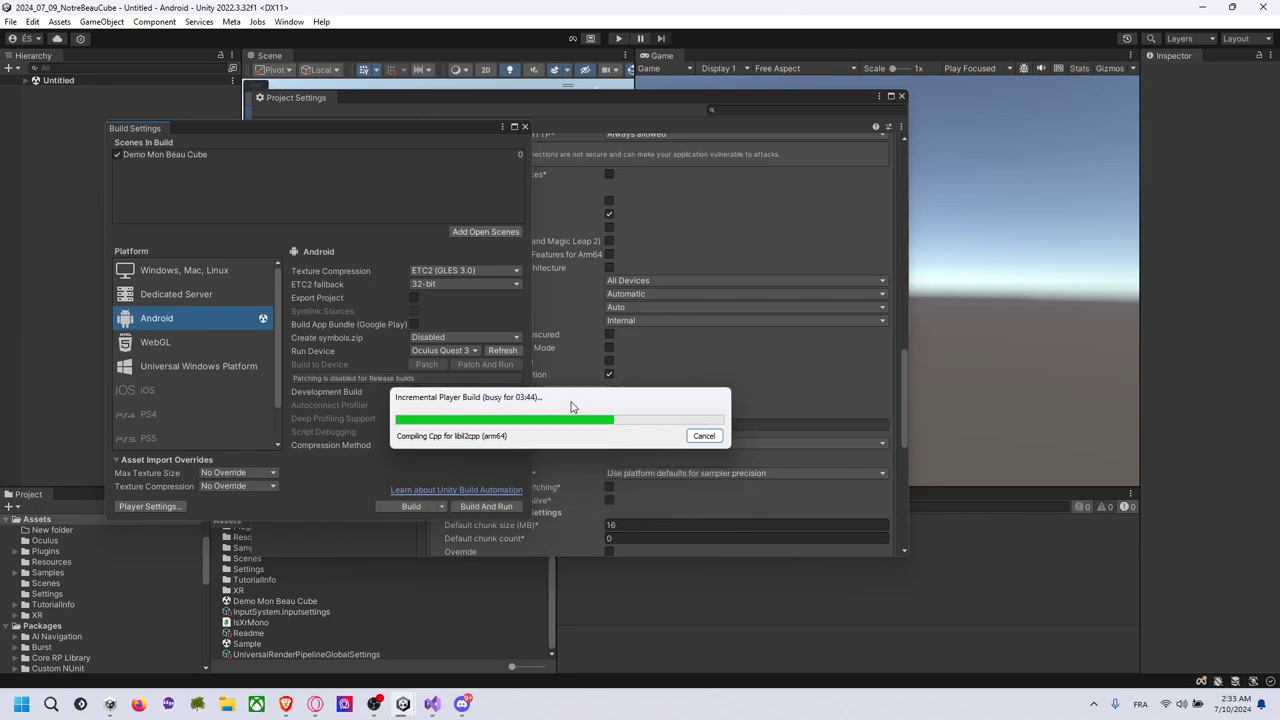
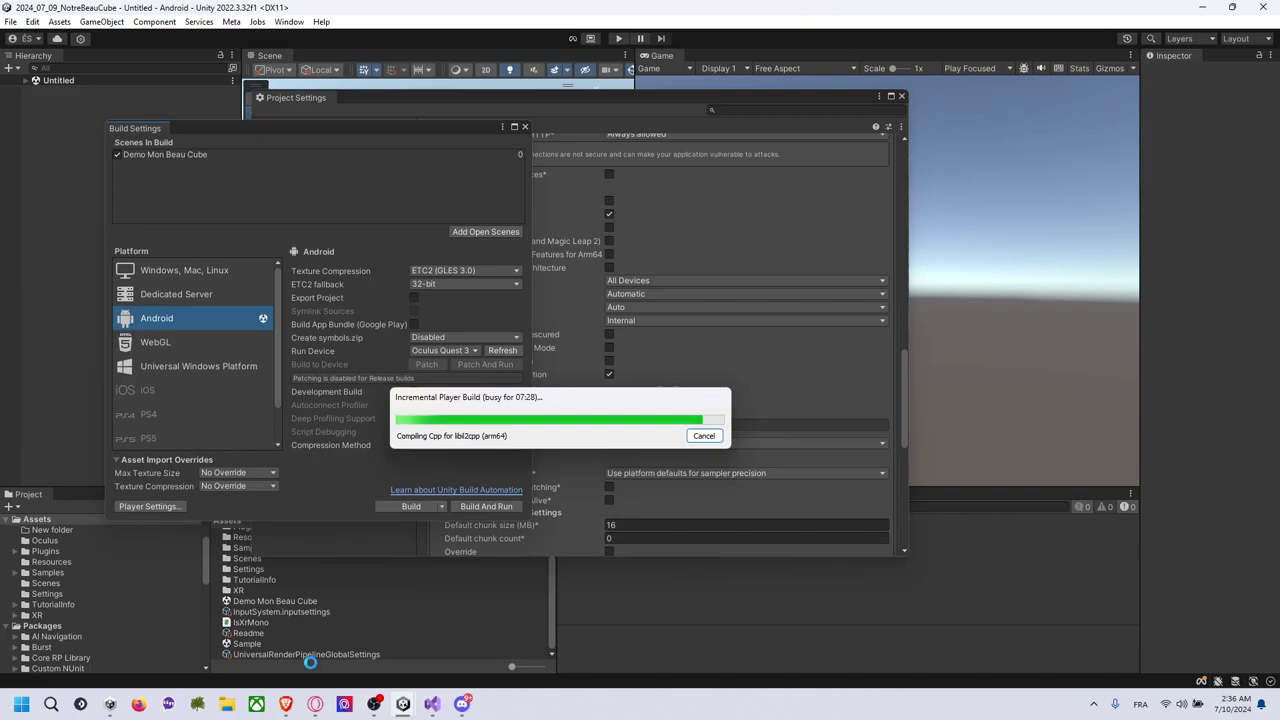
Switch to the Brave browser and move and narrow its window so it sits beside the Build Settings window
left_click(295, 712)
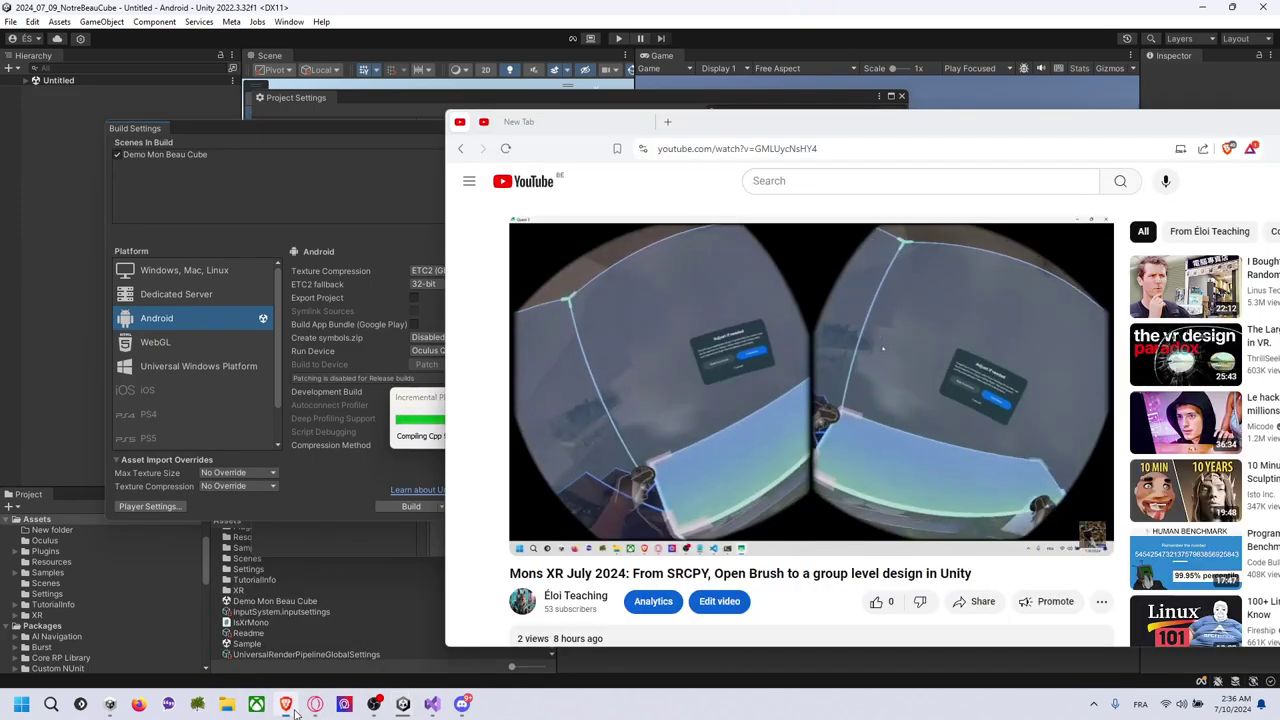
left_click_drag(795, 122, 579, 141)
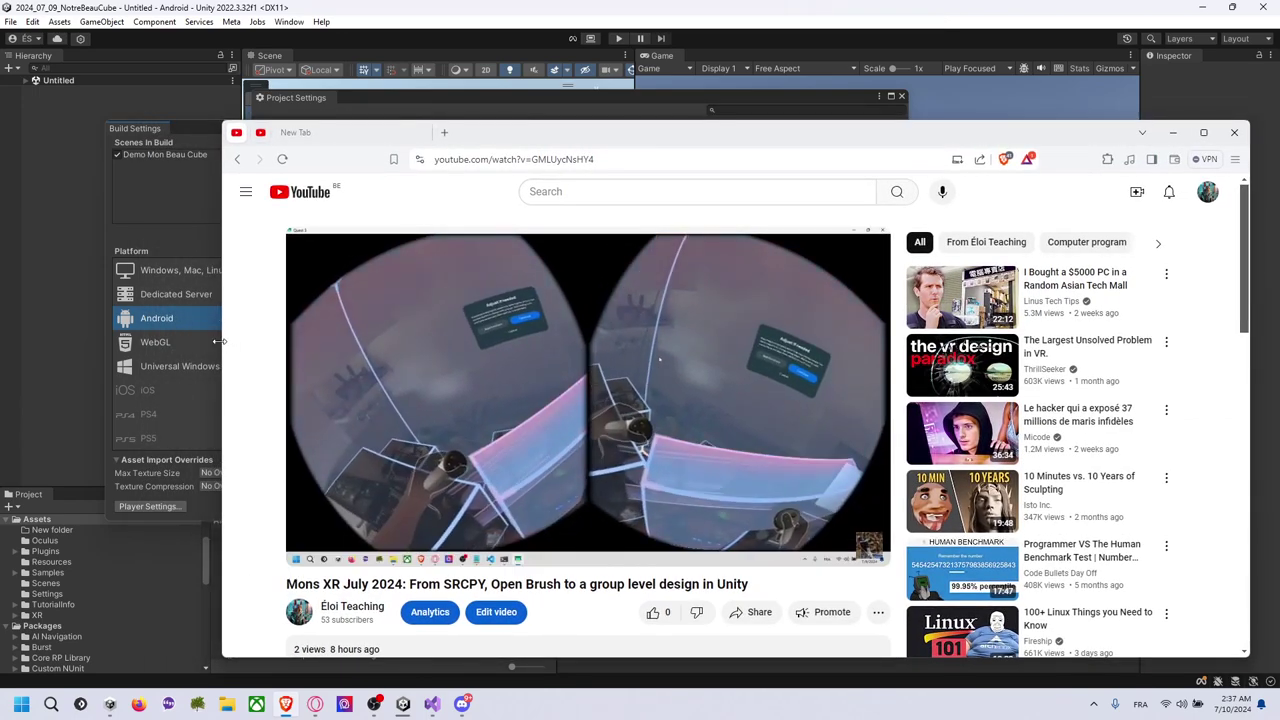
left_click_drag(223, 358, 594, 358)
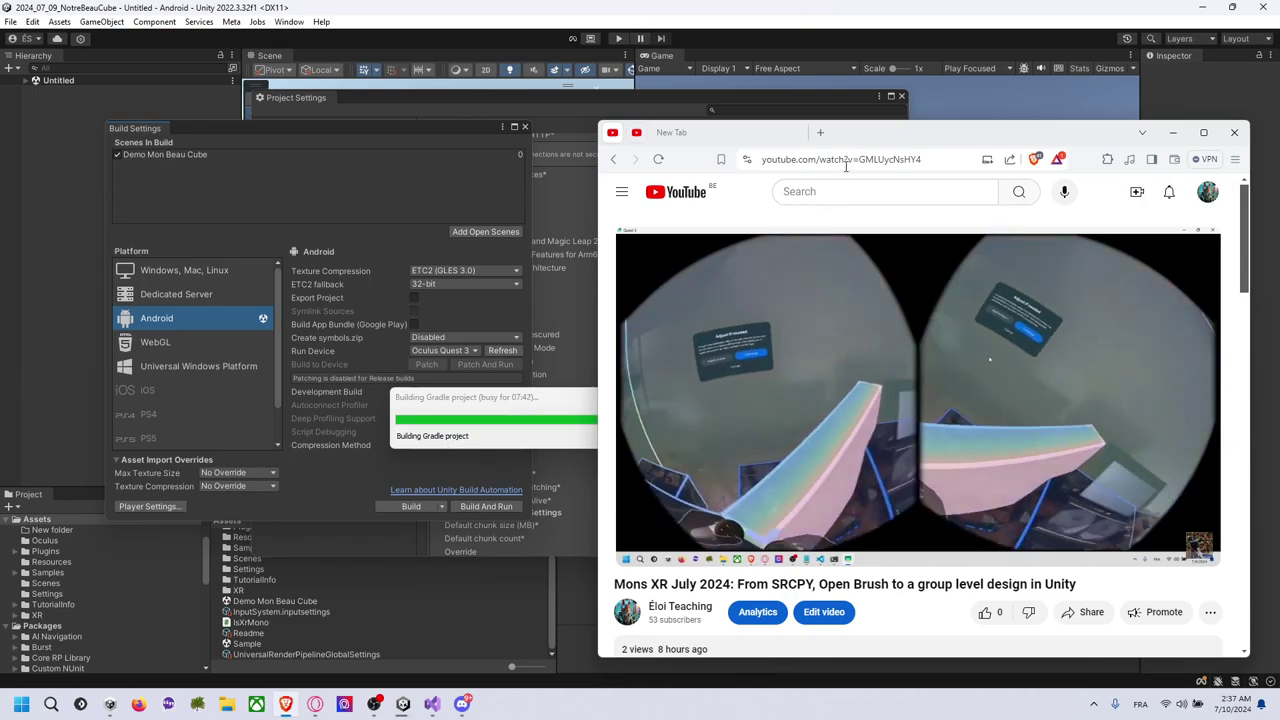
Open the Scratch website in a new browser tab and start a new project with the tutorial closed
left_click(820, 132)
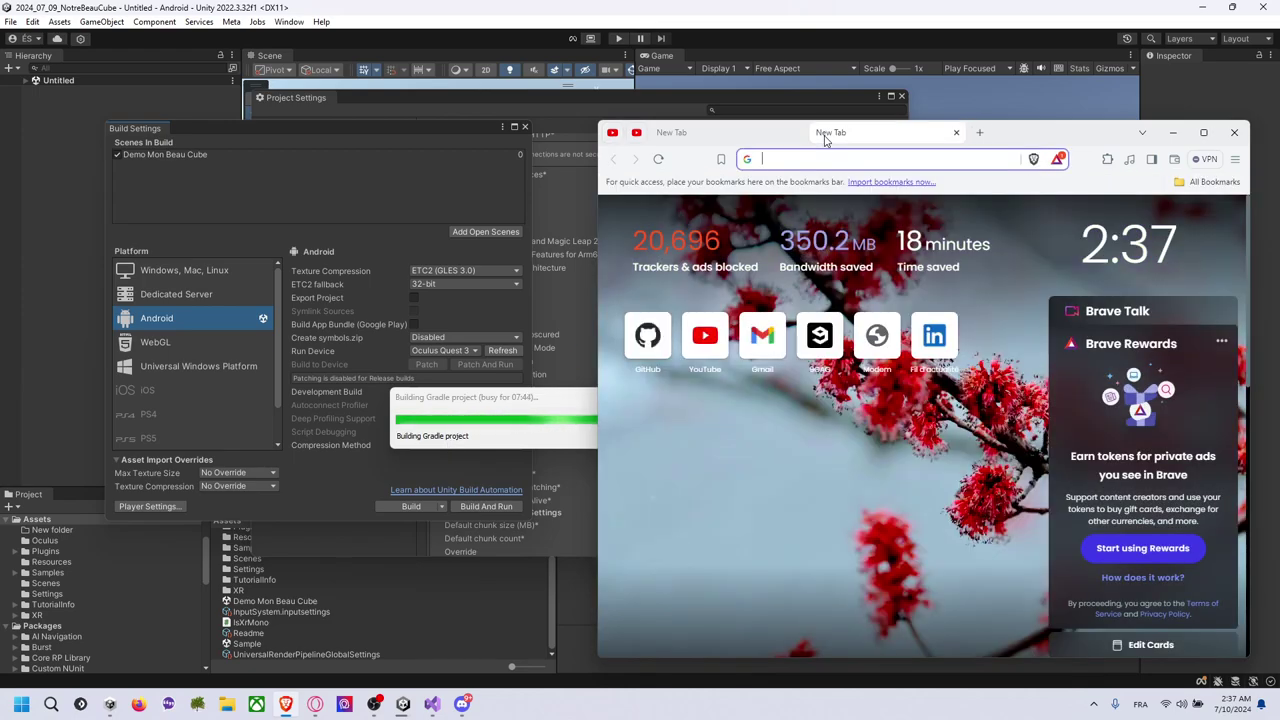
type("scratch.mit.edu/search/projects?q=game%20of%20life")
key("Return")
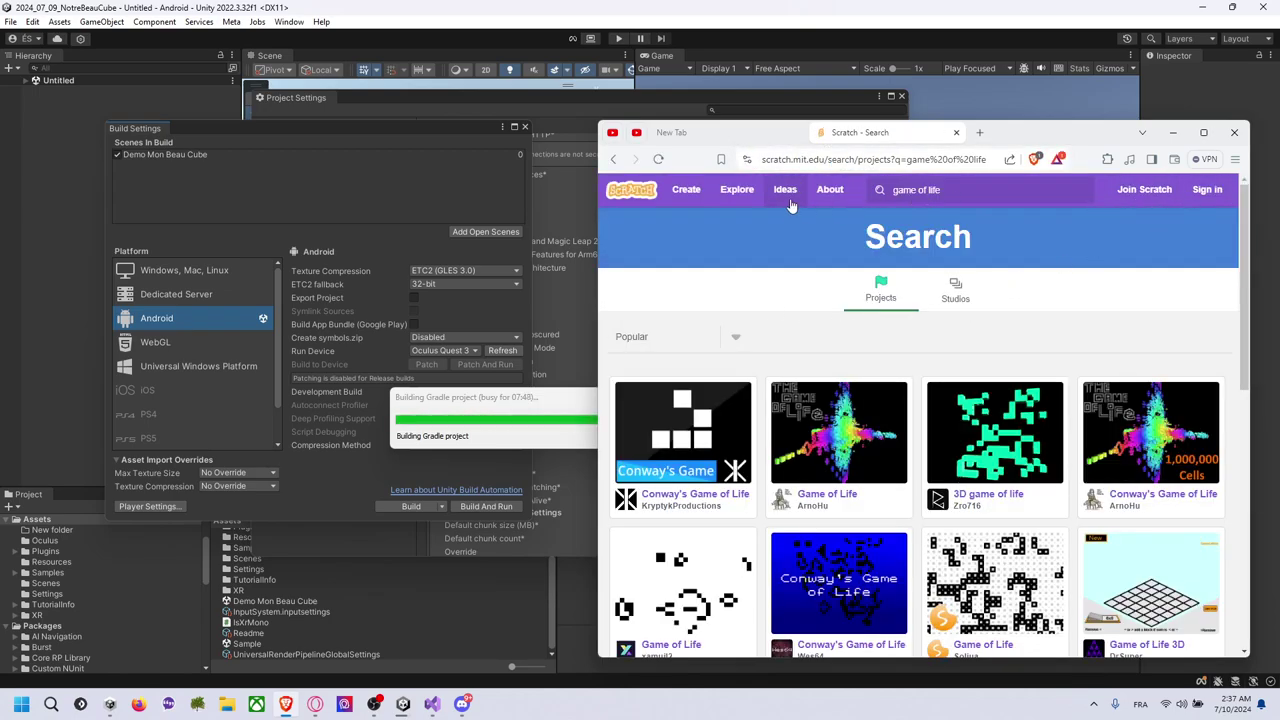
left_click(686, 190)
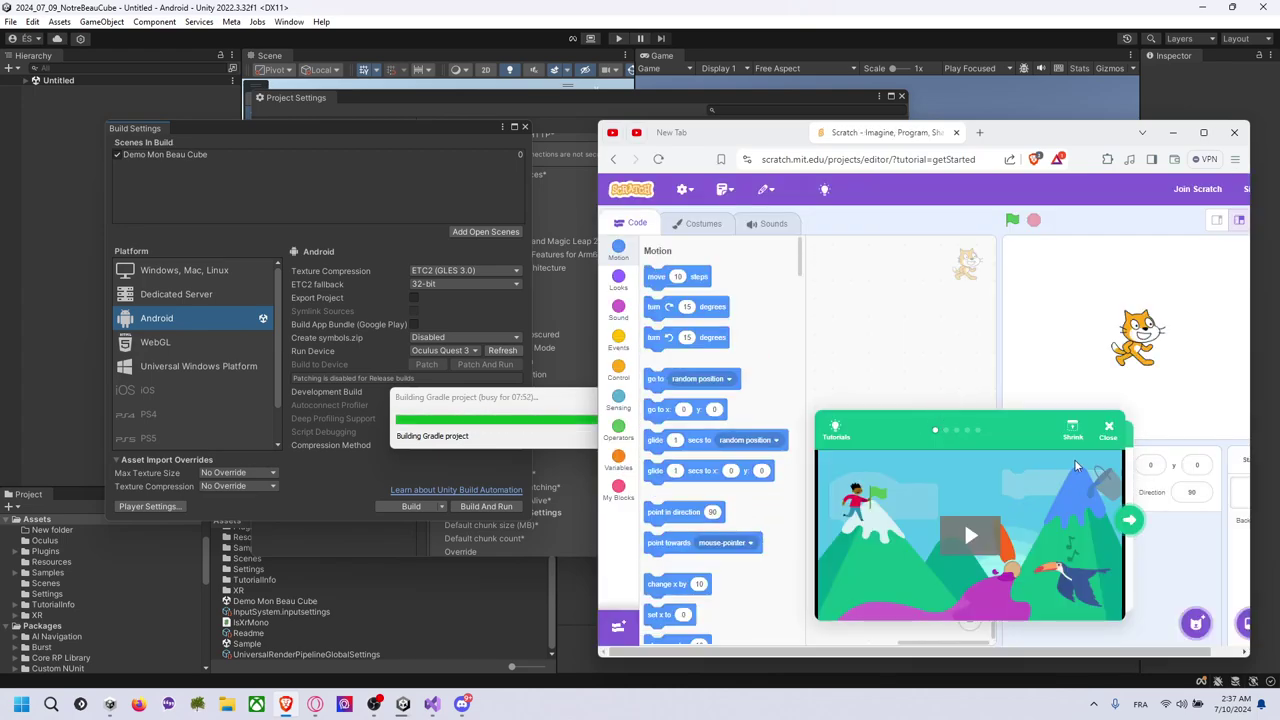
left_click(1108, 428)
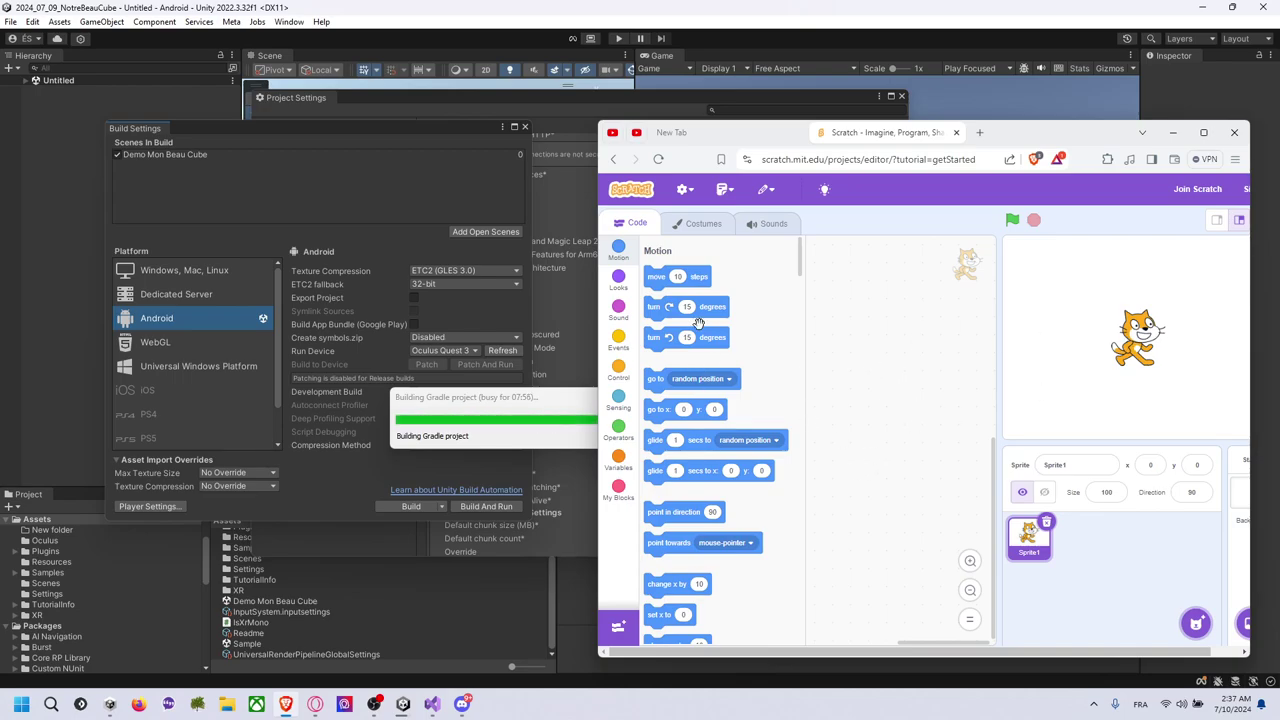
Assemble a script for the cat sprite that moves 10 steps inside a forever loop when the green flag is clicked
left_click_drag(670, 276, 882, 390)
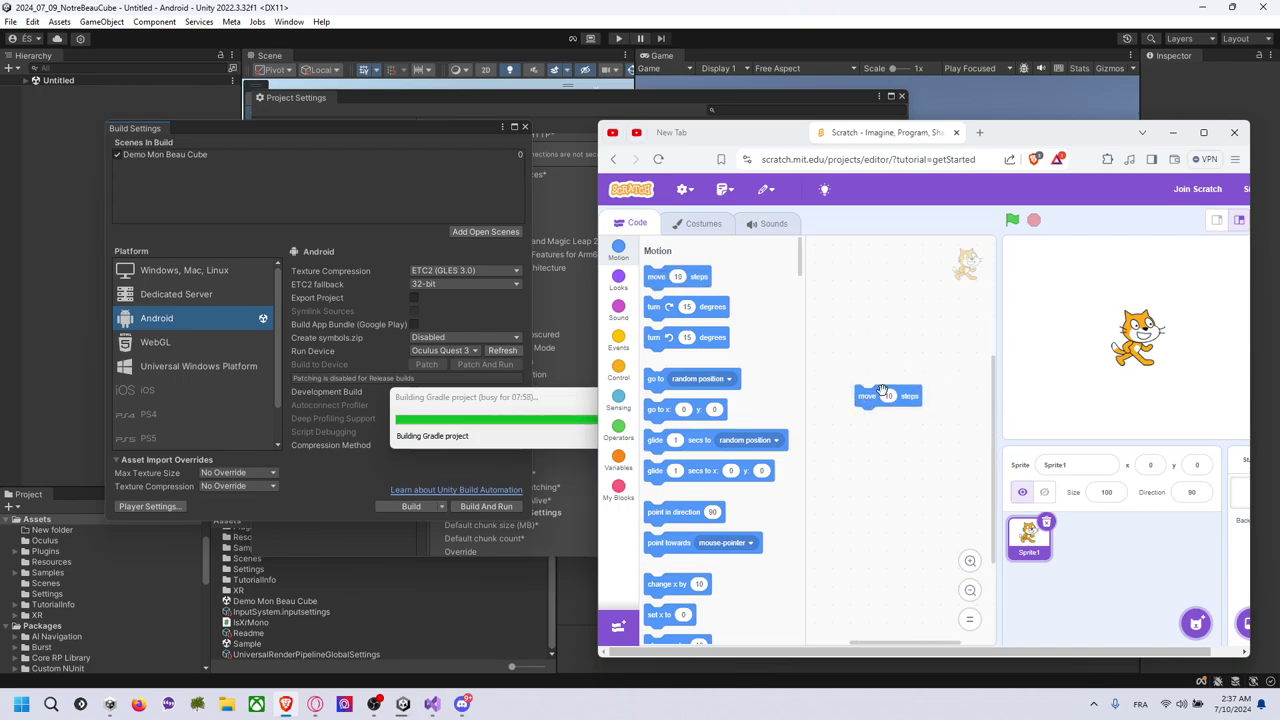
left_click(618, 340)
left_click_drag(656, 277, 860, 326)
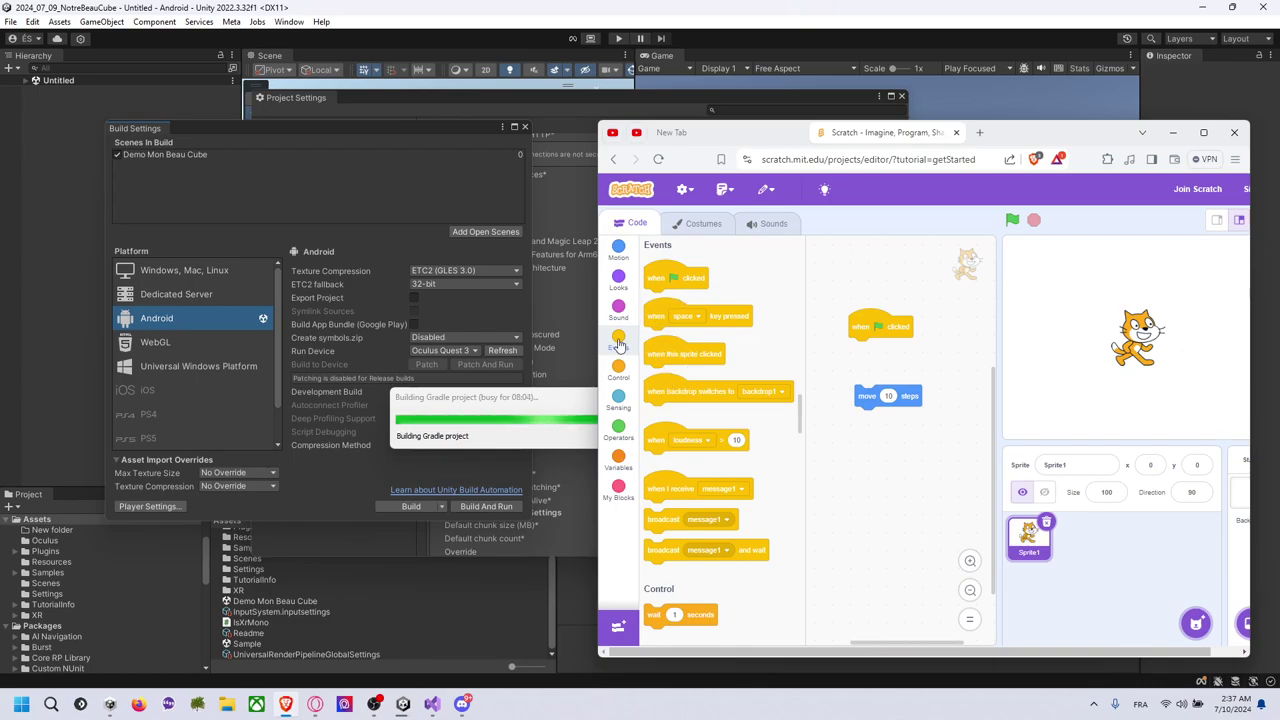
scroll(648, 365, "down", 3)
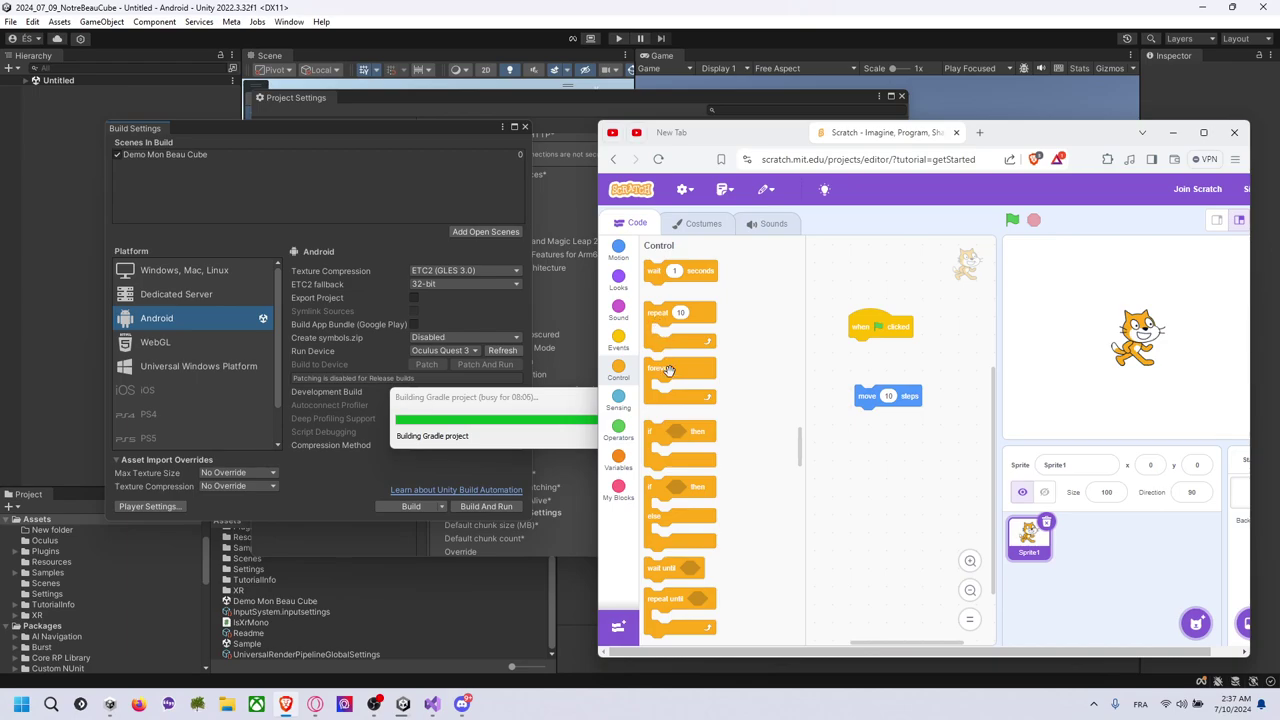
left_click_drag(668, 370, 870, 362)
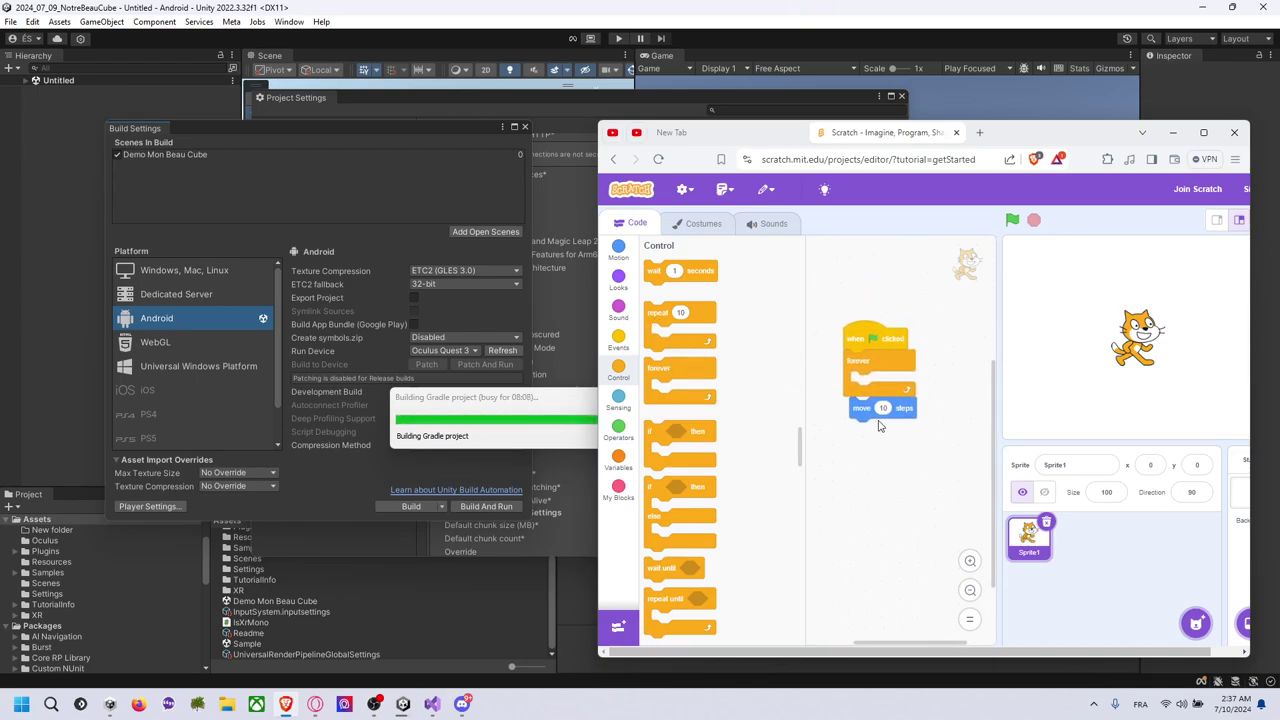
left_click_drag(865, 407, 838, 362)
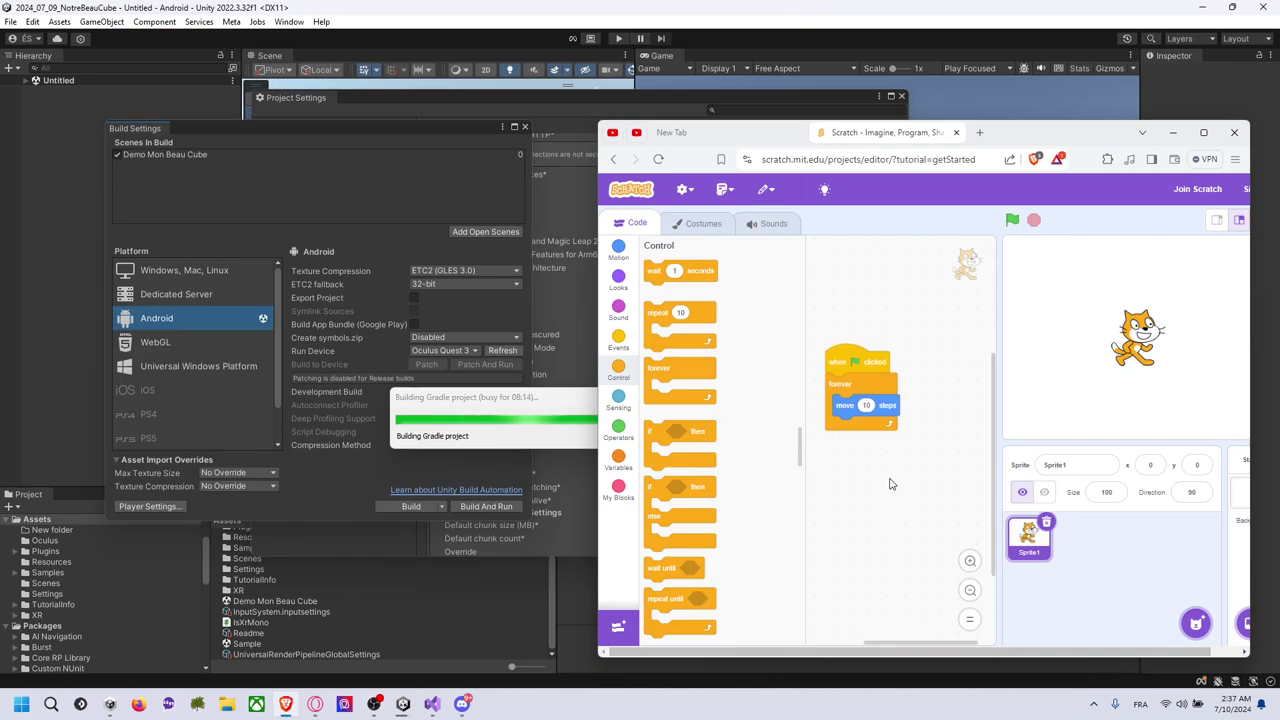
Add an if-then block inside the forever loop below the move 10 steps block
left_click_drag(900, 503, 883, 465)
left_click(618, 341)
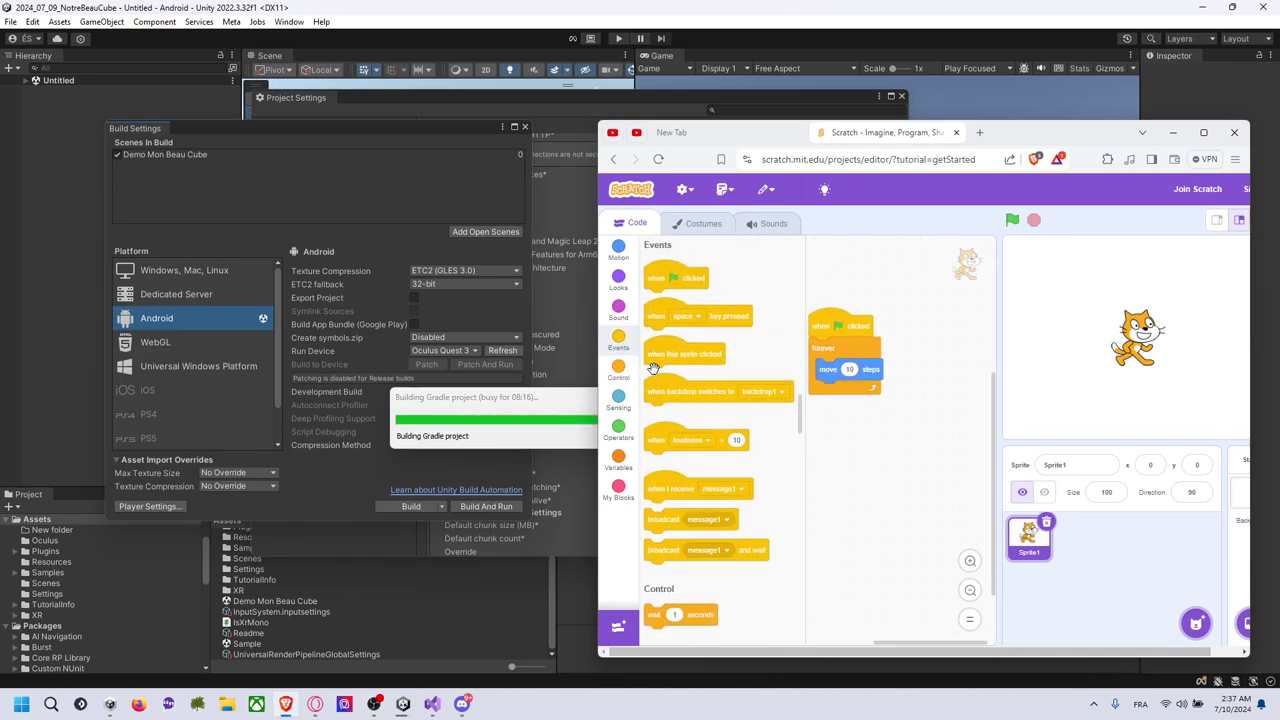
left_click(618, 370)
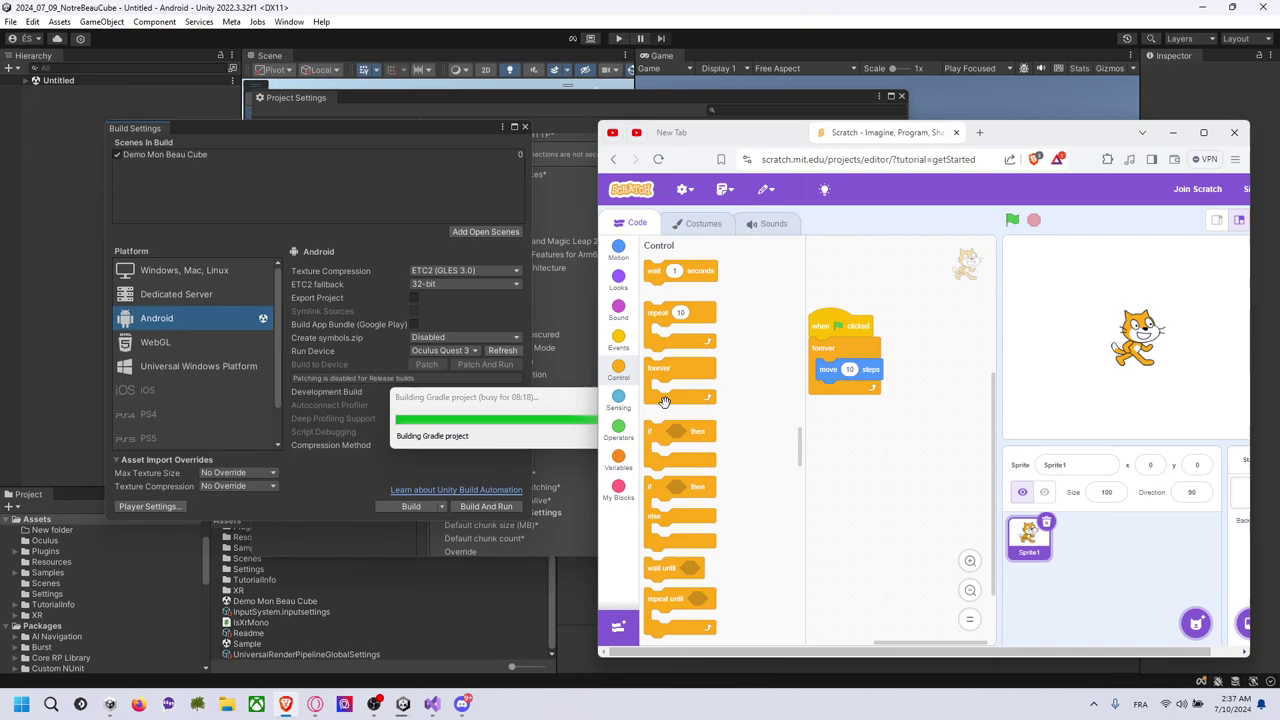
left_click_drag(672, 432, 845, 391)
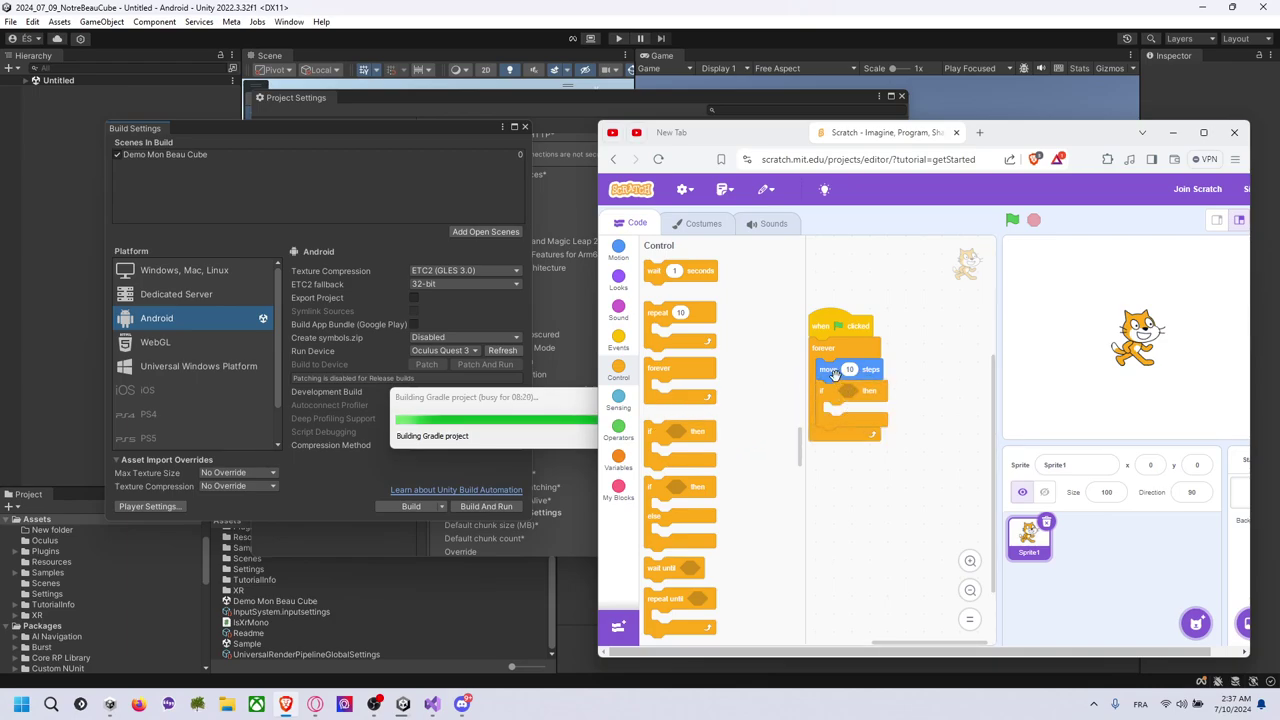
Set the condition of the if-then block to the Sensing check "key space pressed?"
left_click(618, 250)
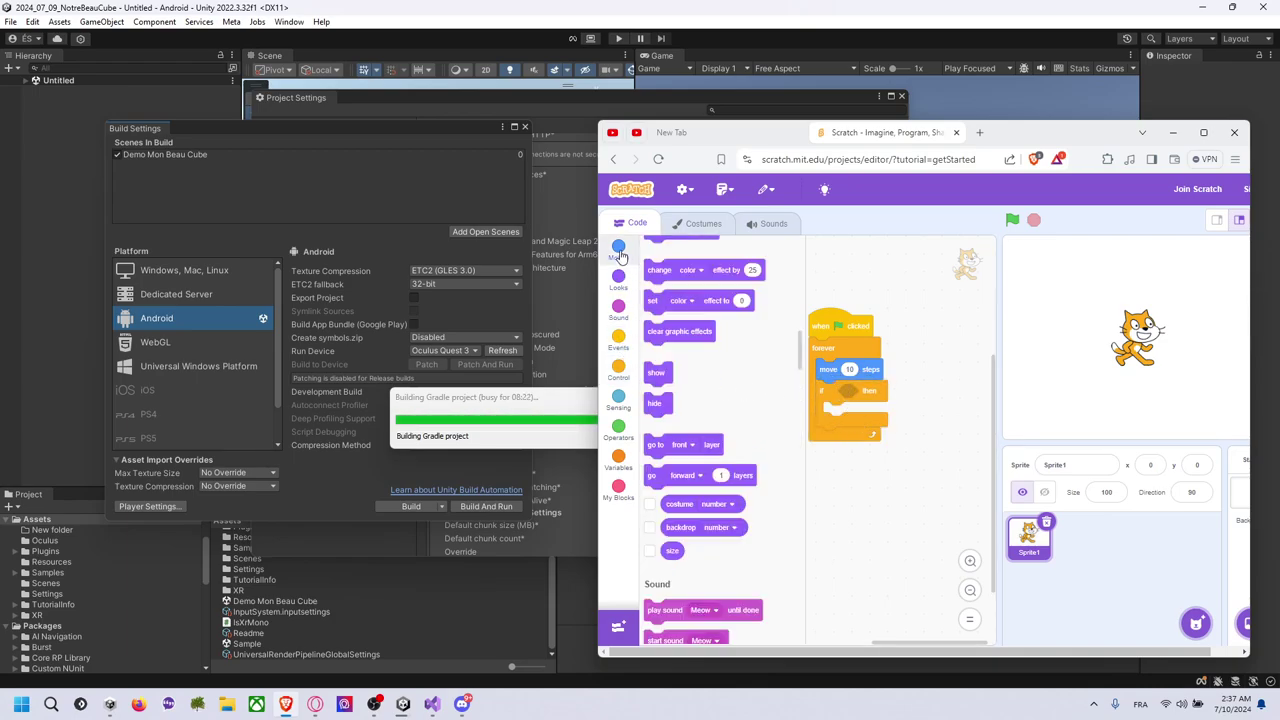
left_click(619, 368)
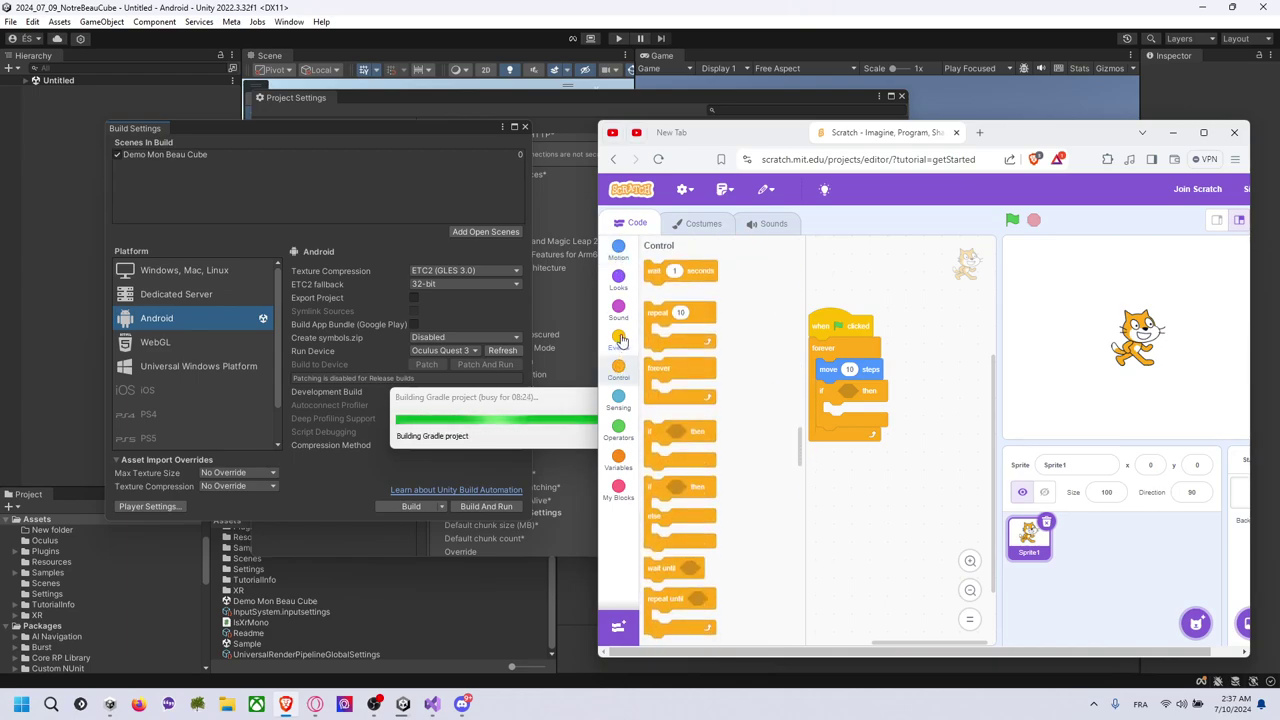
left_click(618, 400)
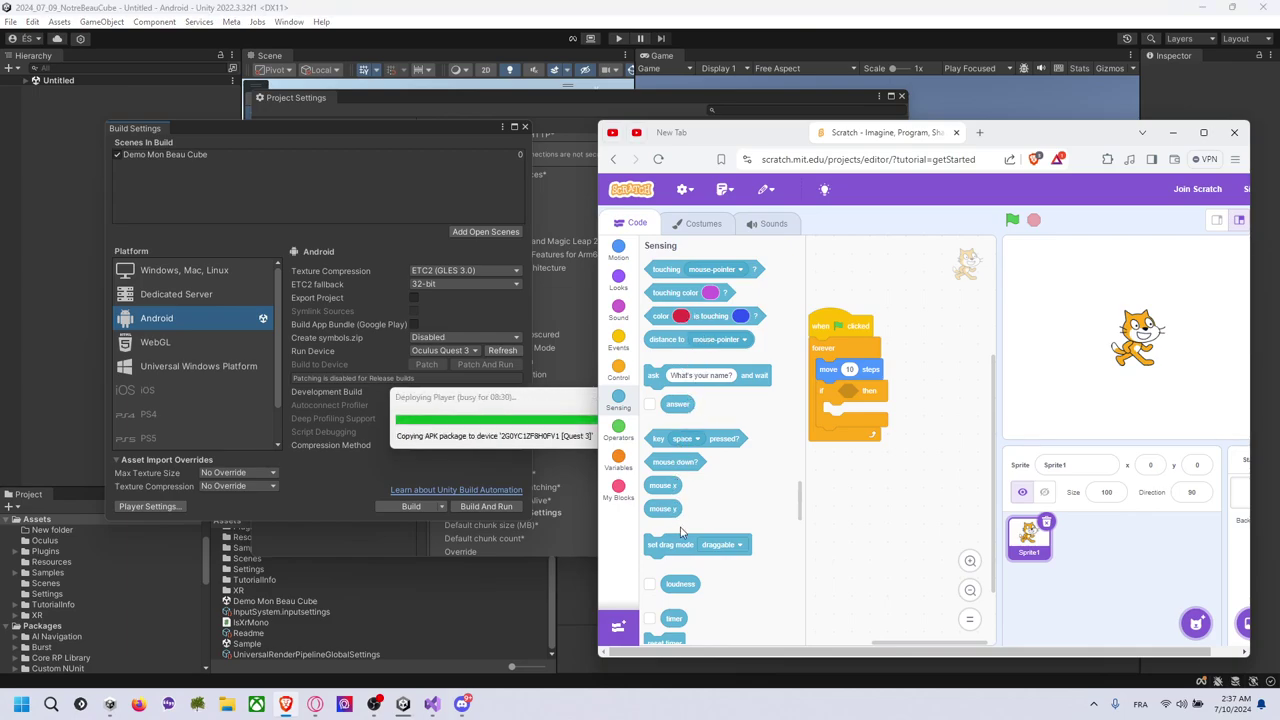
scroll(683, 534, "down", 2)
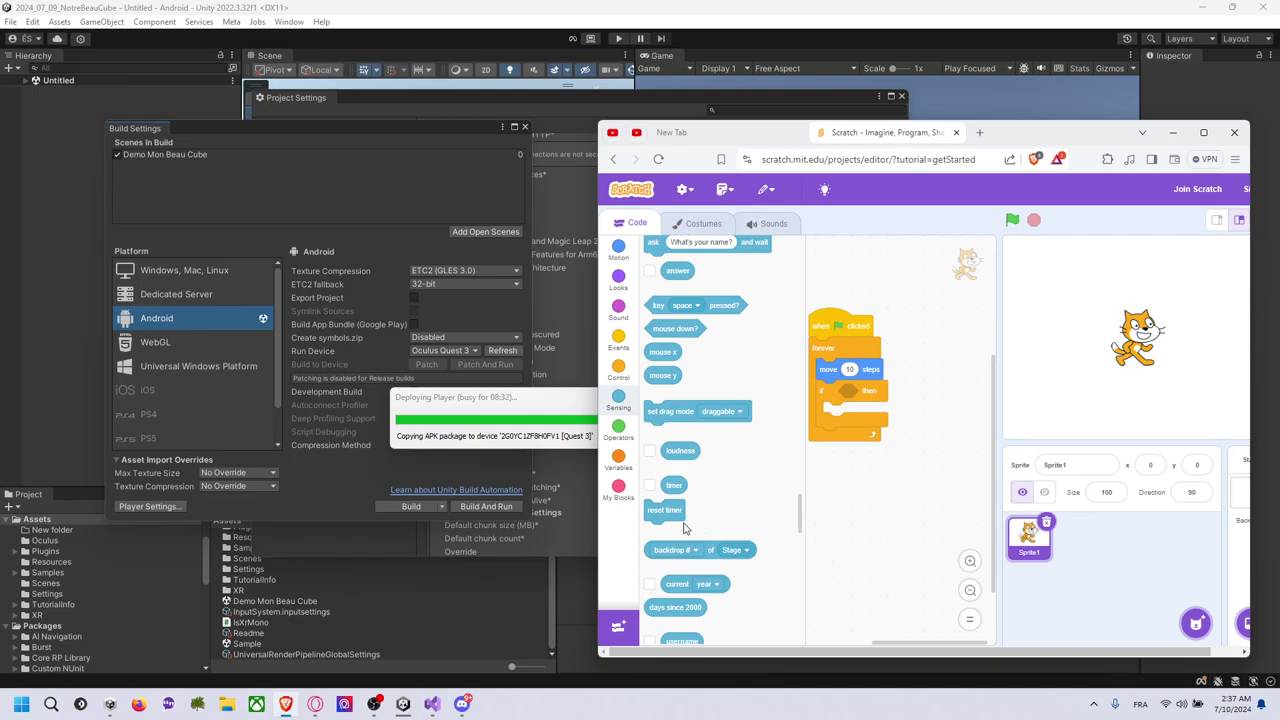
scroll(685, 528, "down", 1)
scroll(690, 524, "up", 2)
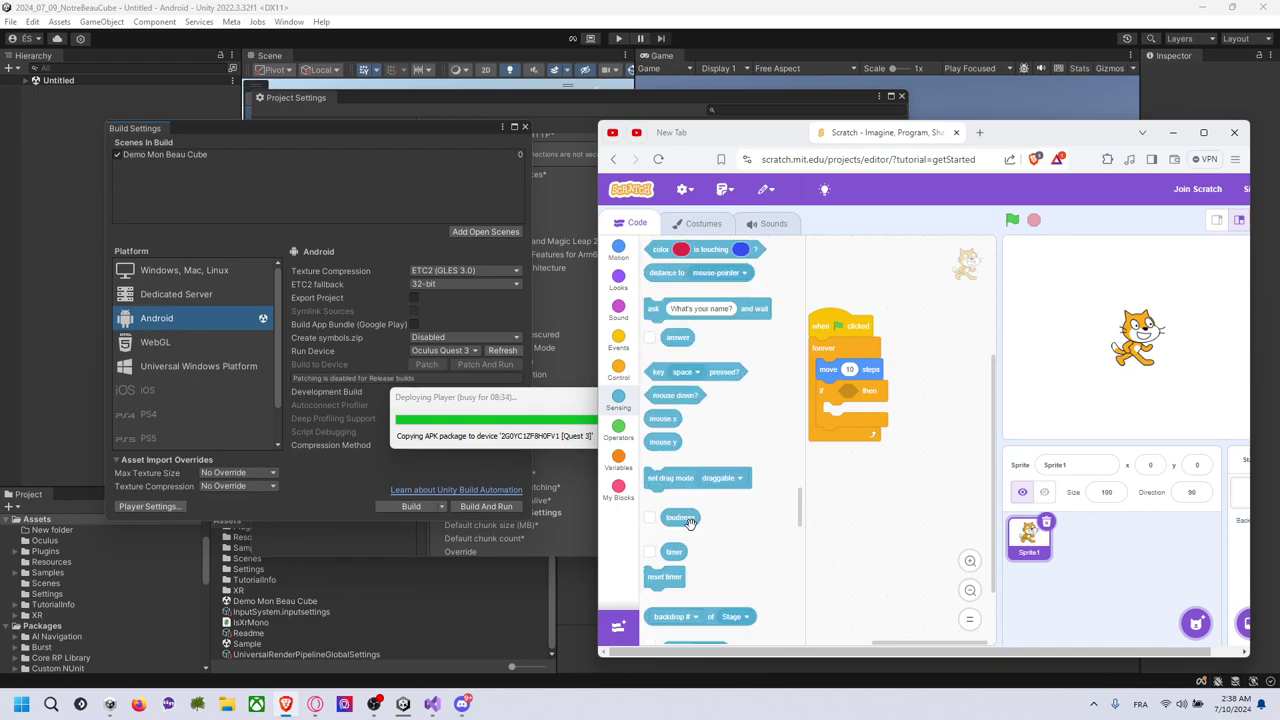
left_click_drag(660, 374, 865, 398)
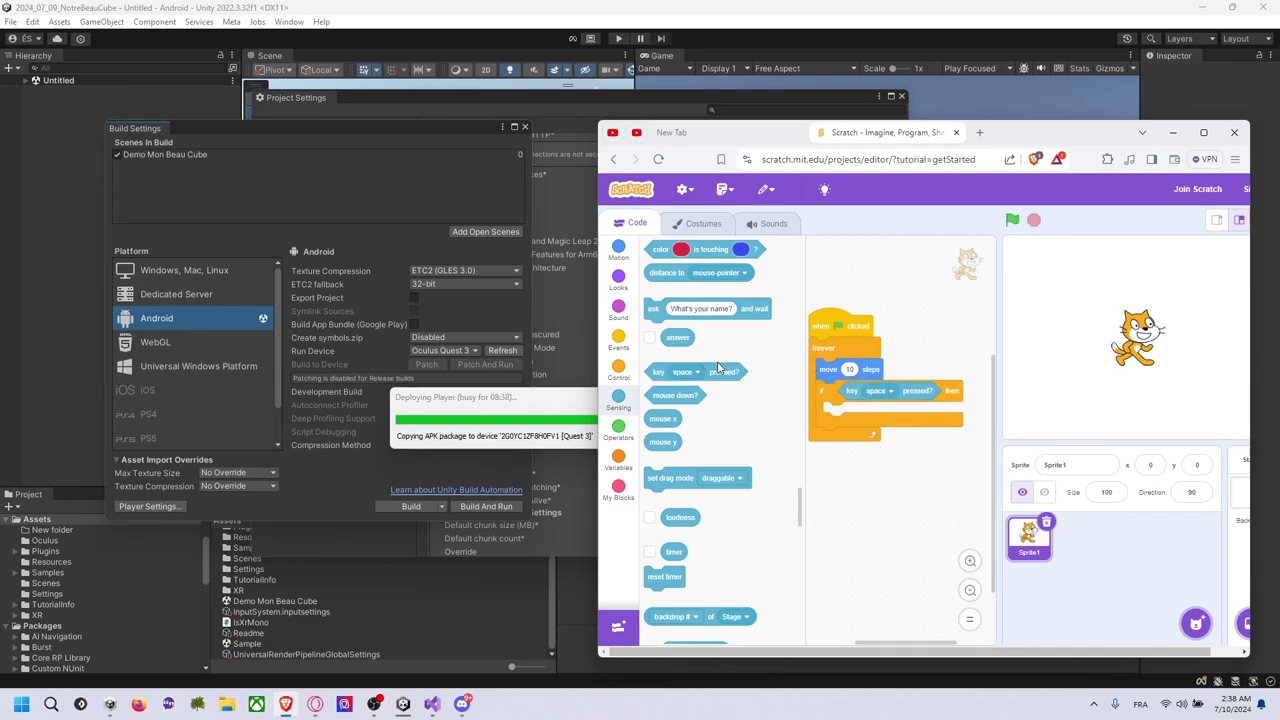
Place a "go to random position" Motion block inside the if-then block
scroll(744, 392, "up", 3)
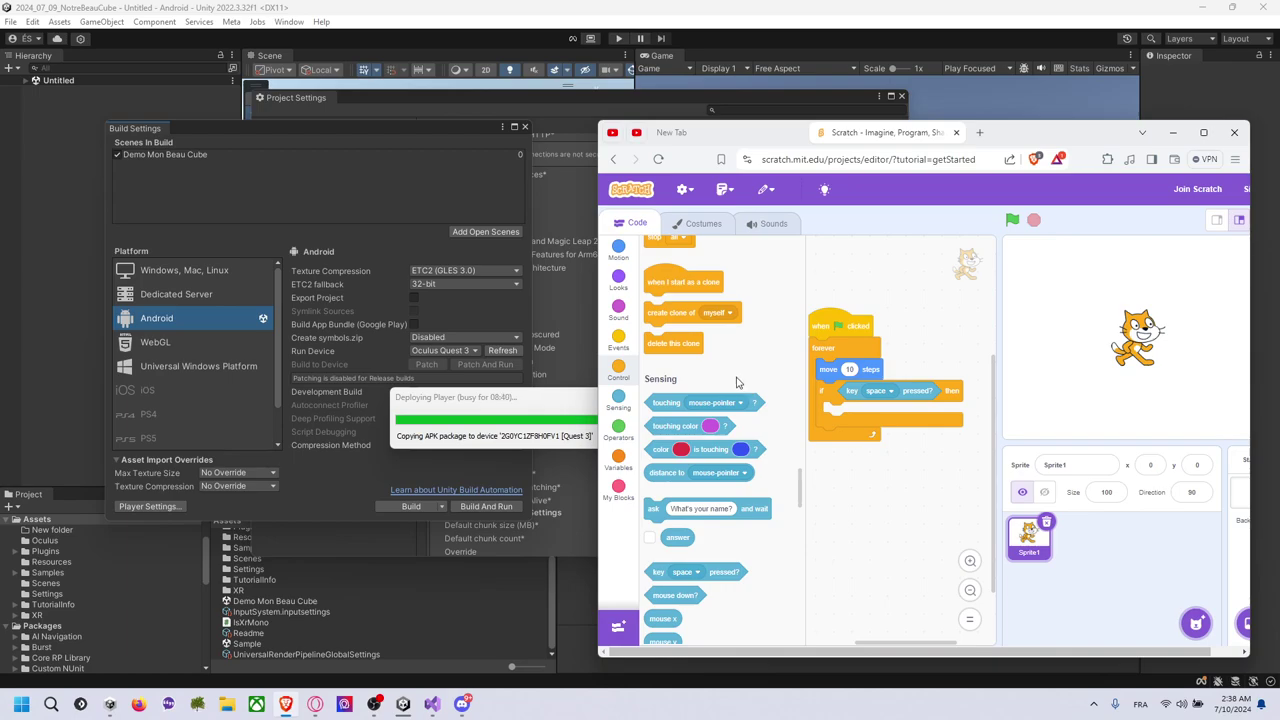
scroll(771, 377, "up", 15)
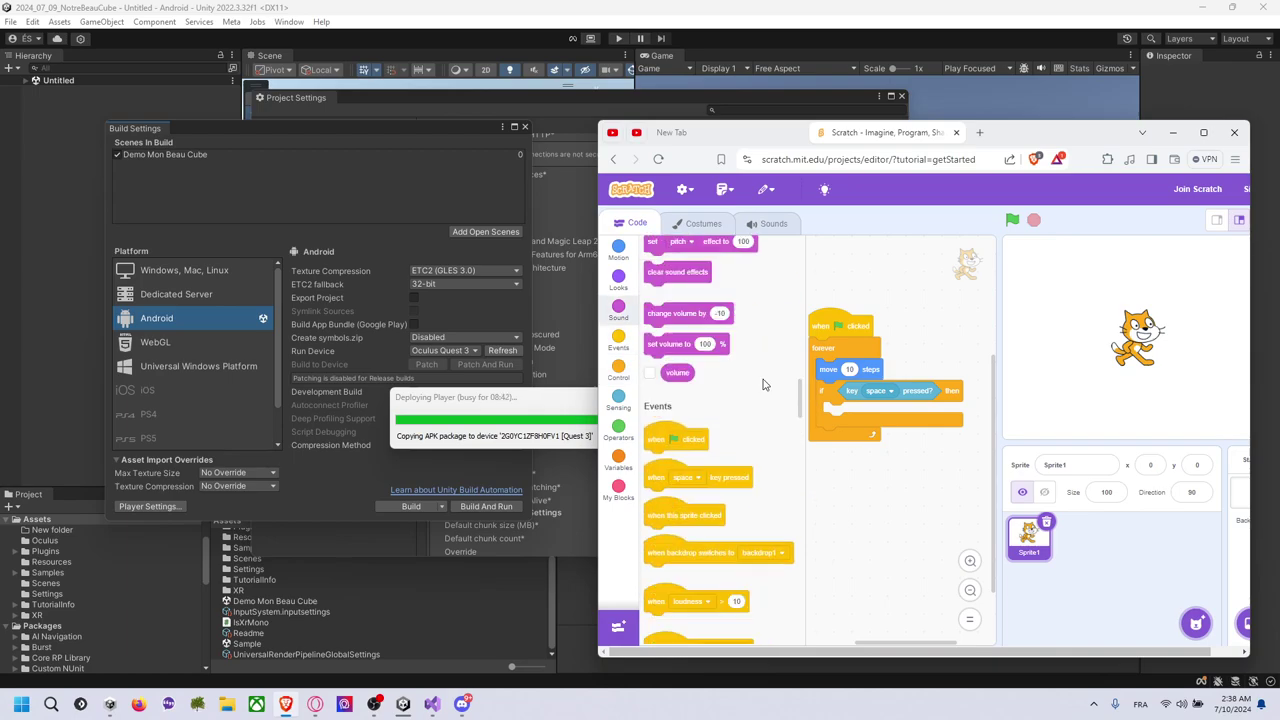
scroll(760, 388, "up", 5)
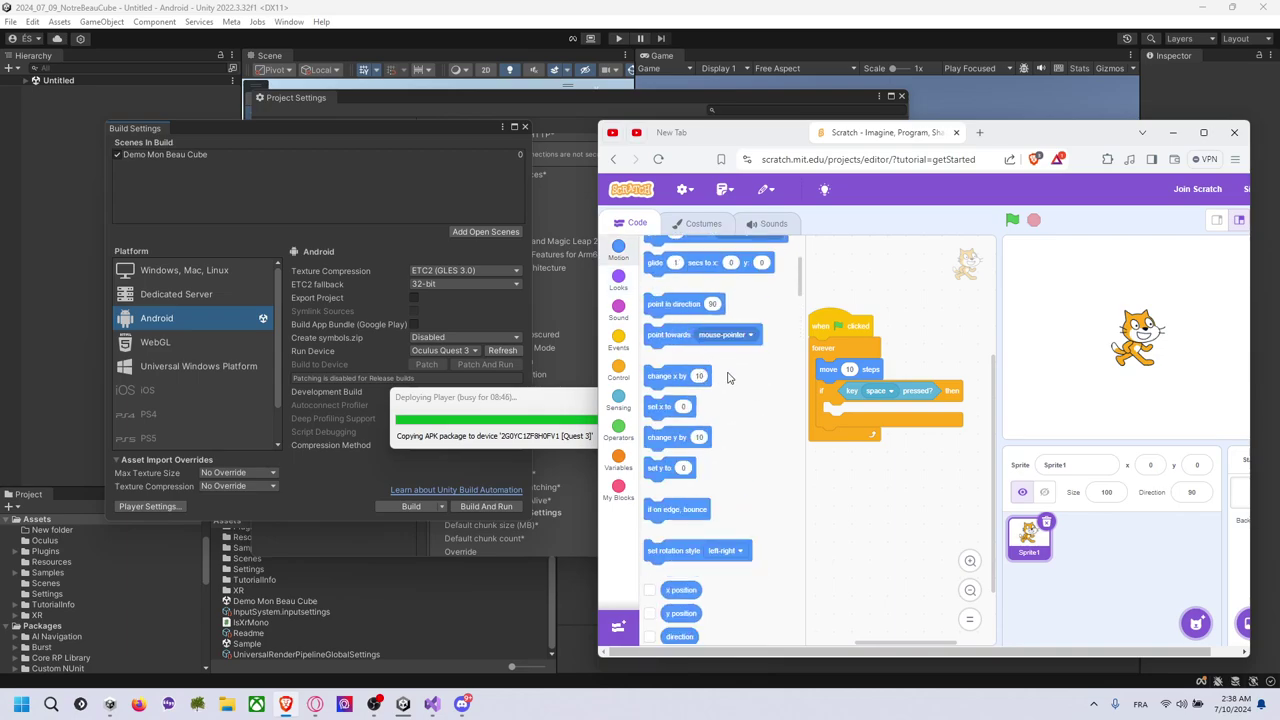
scroll(728, 377, "up", 1)
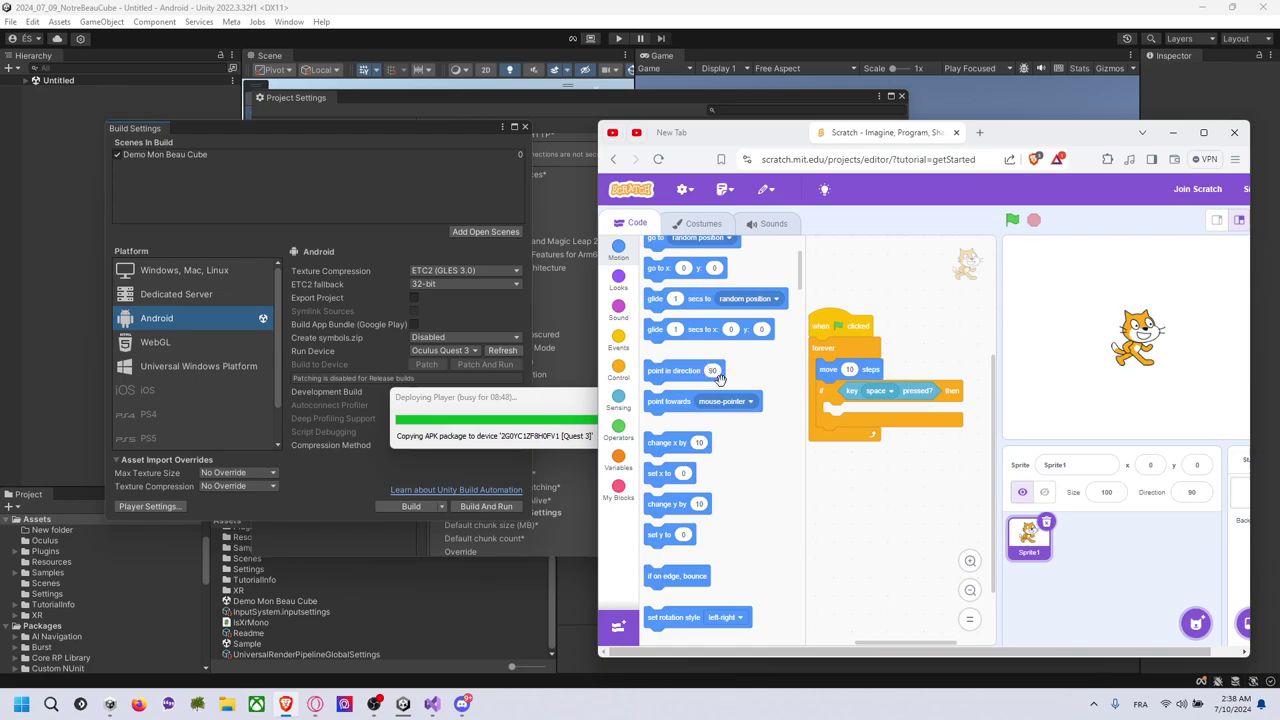
scroll(692, 376, "up", 2)
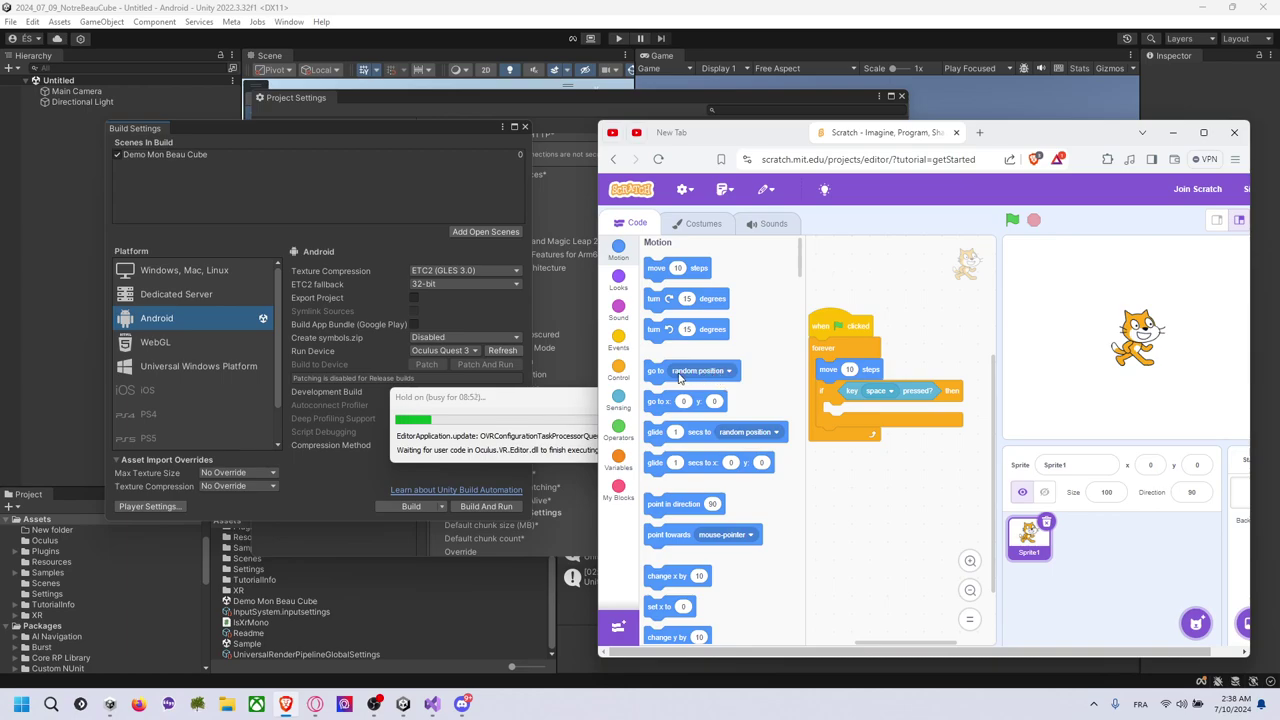
left_click_drag(662, 377, 842, 420)
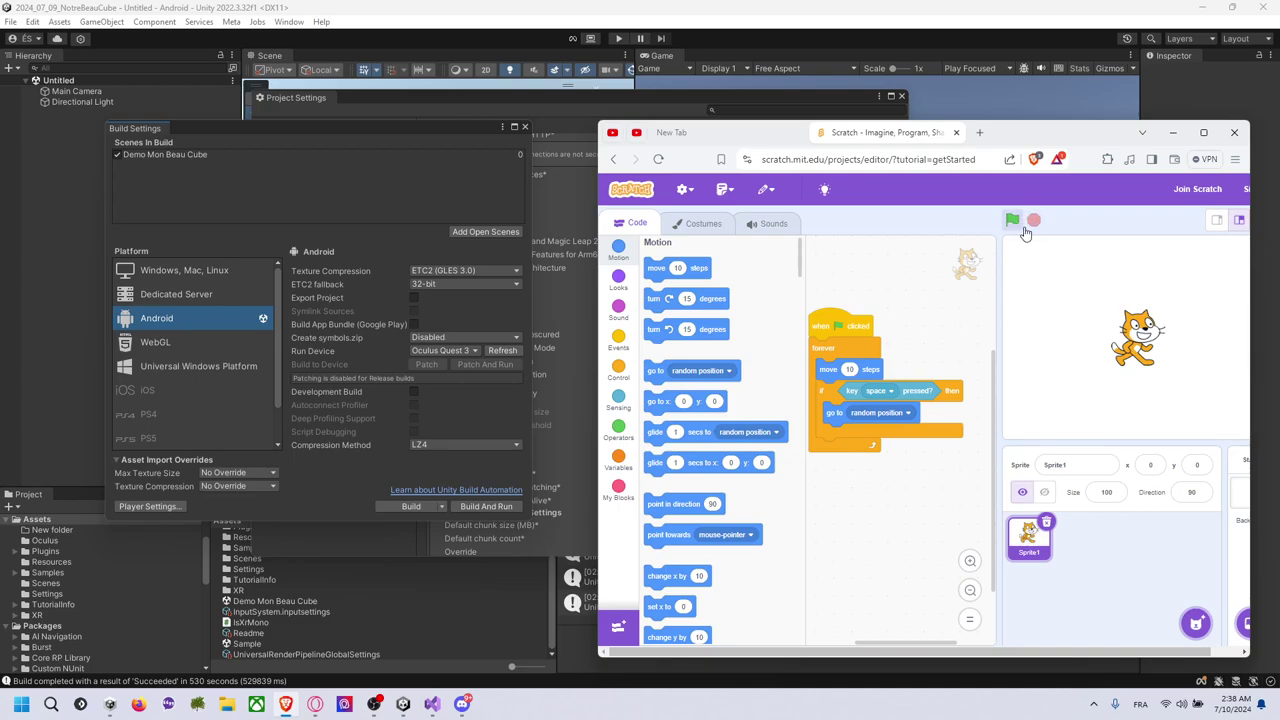
Run the cat script, trigger the random jump several times with the space key, and stop it
left_click(1022, 228)
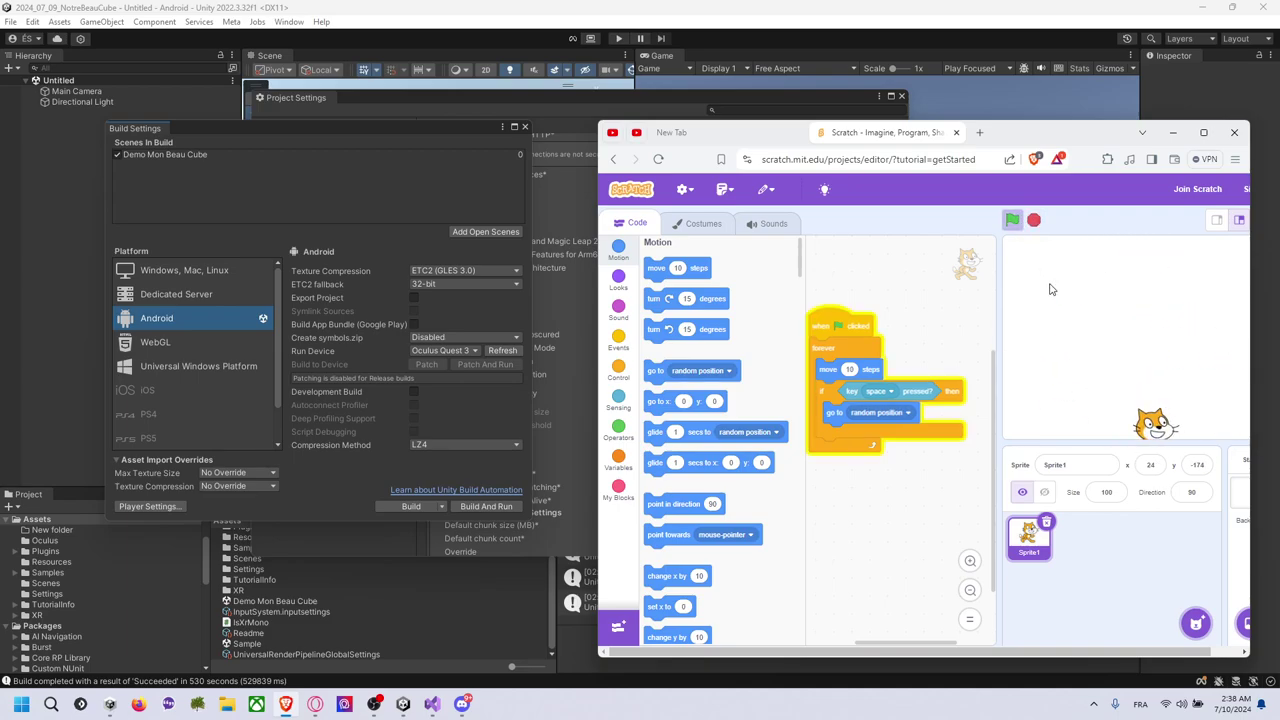
key("space")
key("space")
key("space")
key("space")
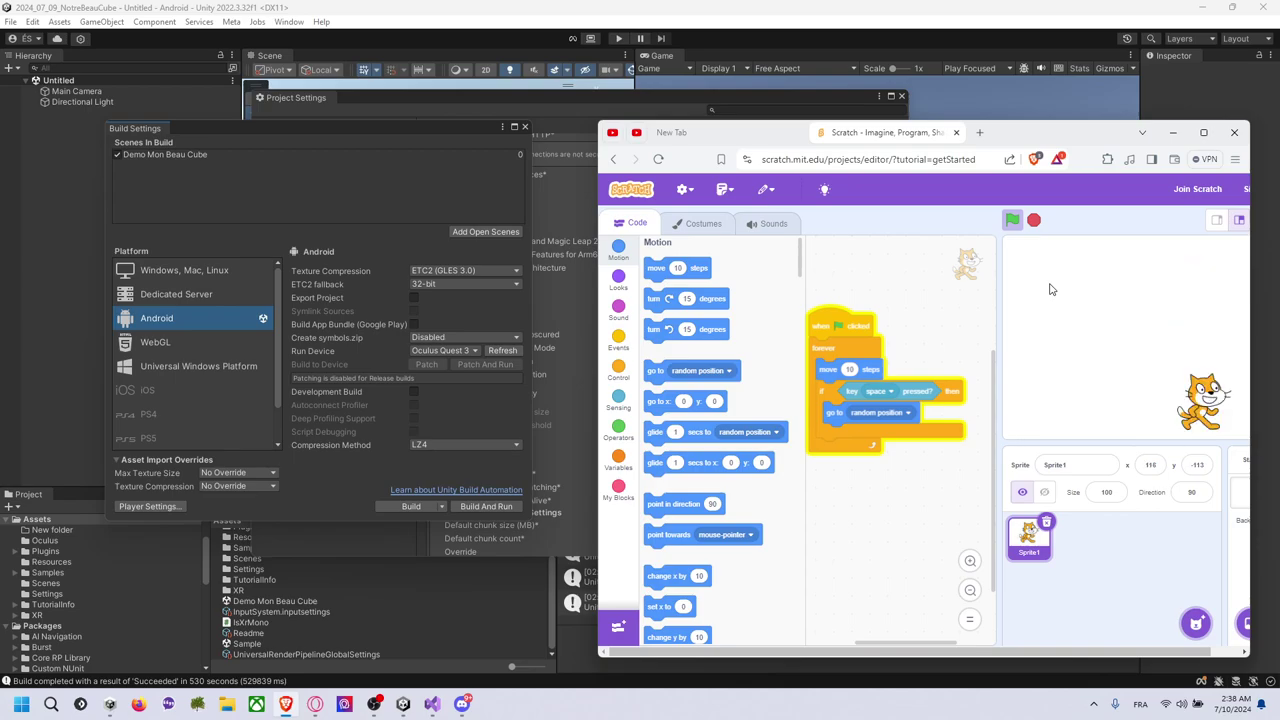
left_click(1033, 222)
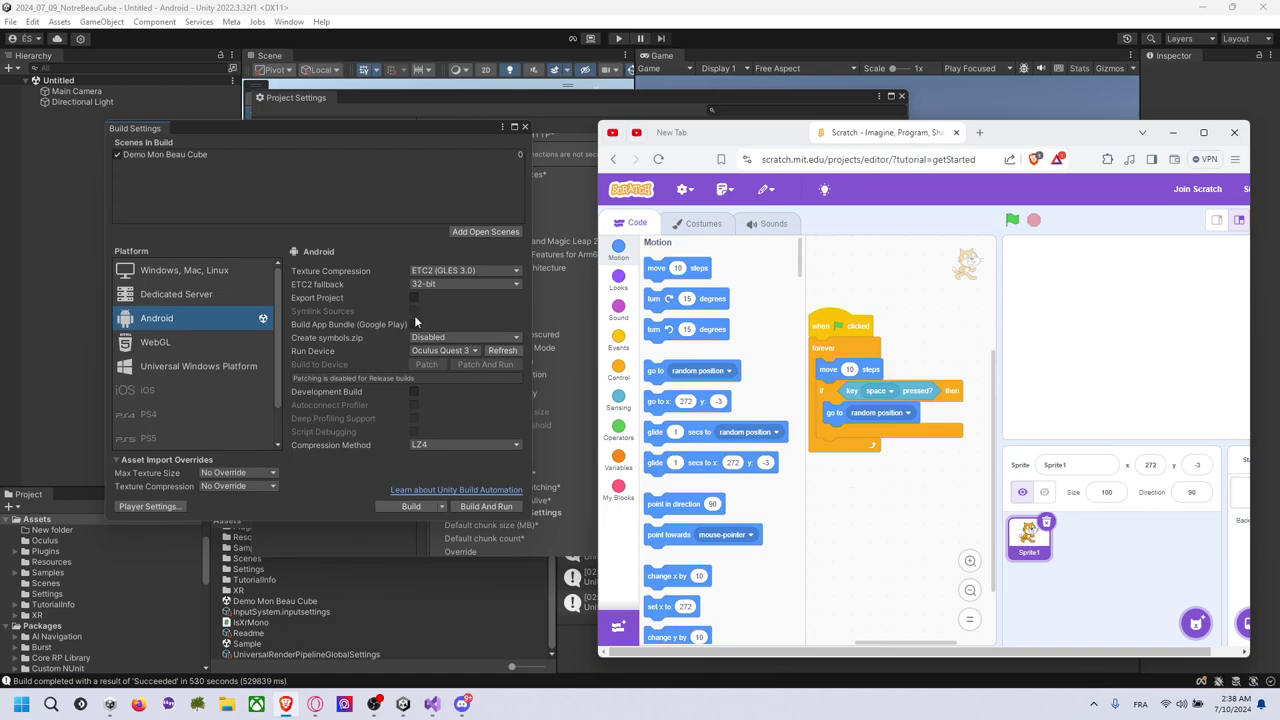
Switch to the Unity editor, close the Build Settings and Project Settings windows, and clear the console
key("alt+Tab")
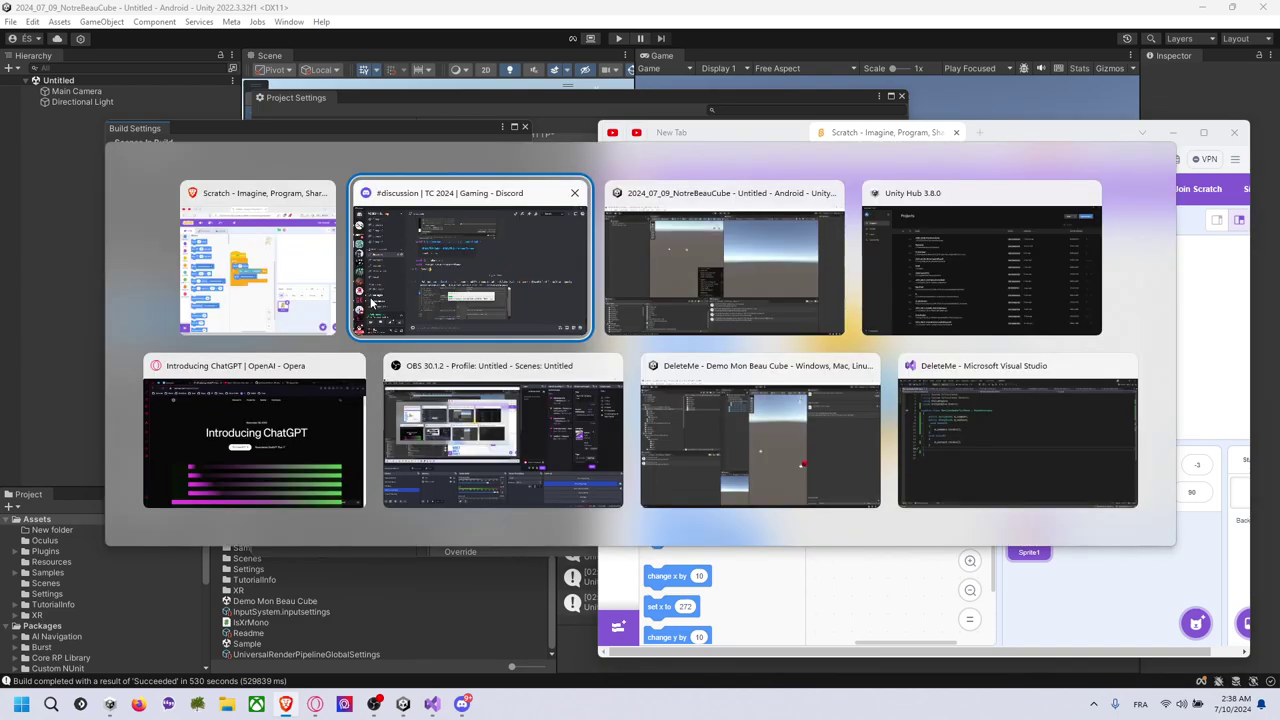
key("alt+Tab")
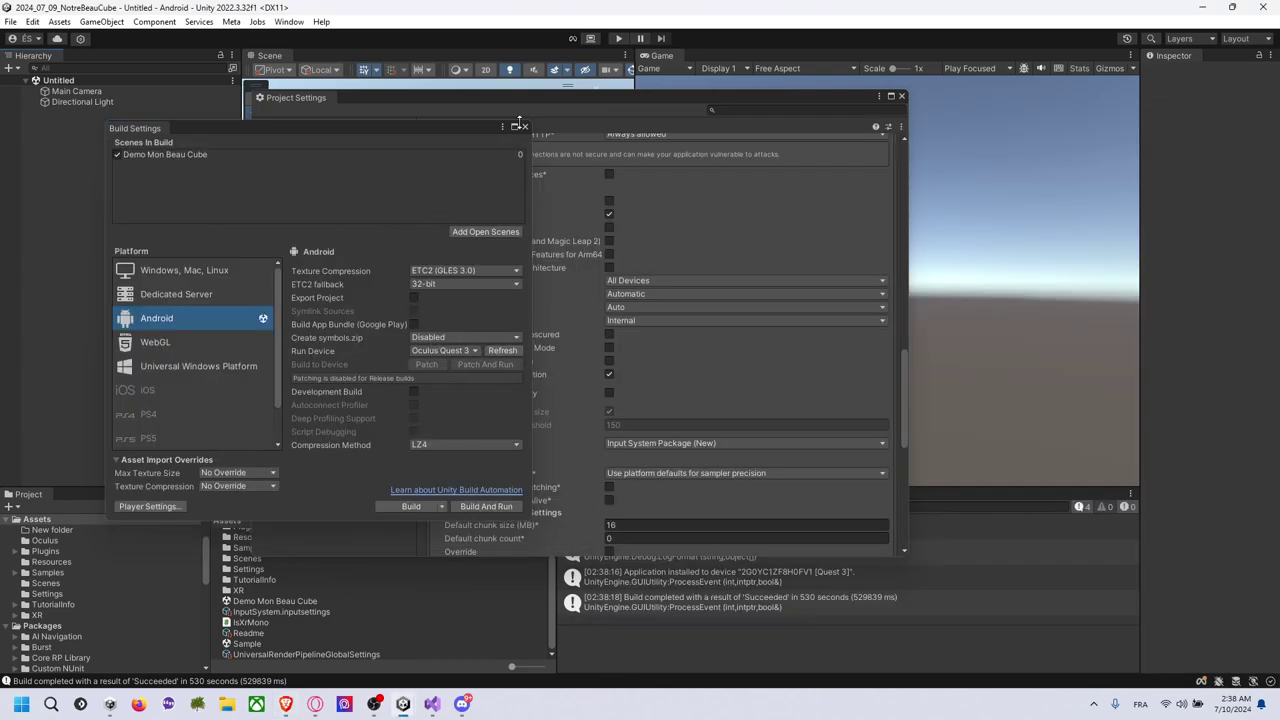
left_click(523, 127)
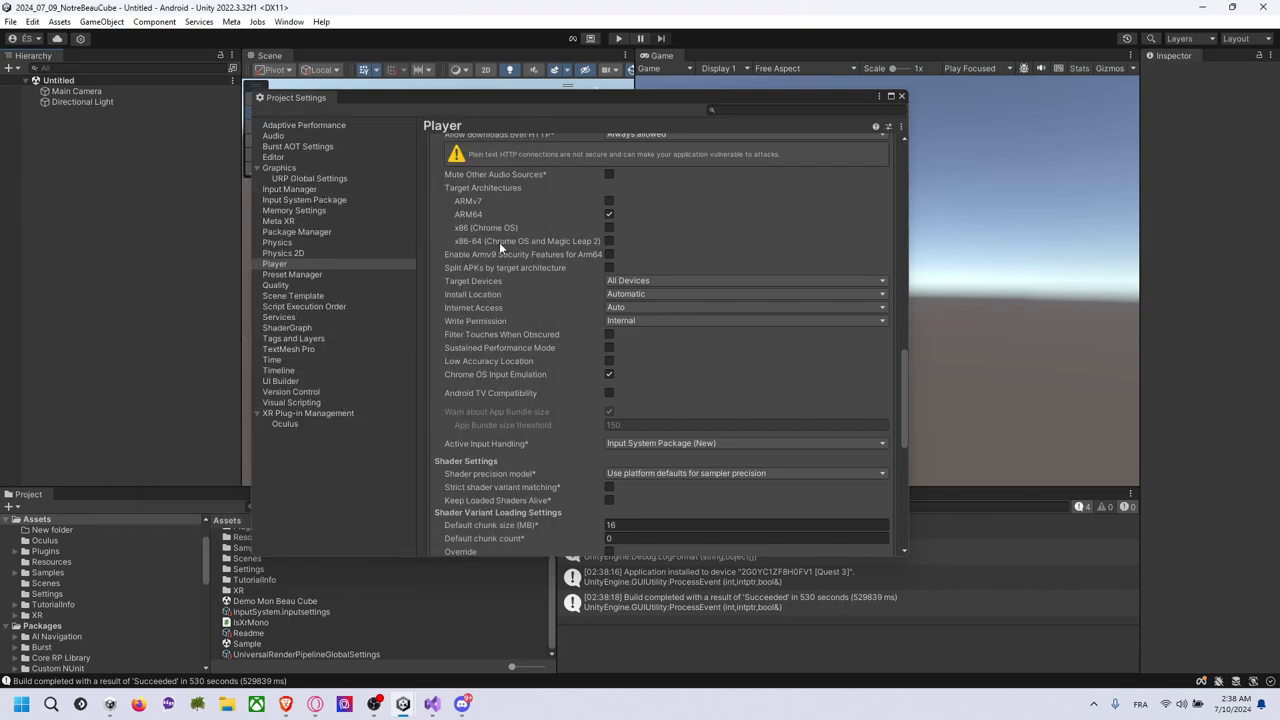
left_click(900, 97)
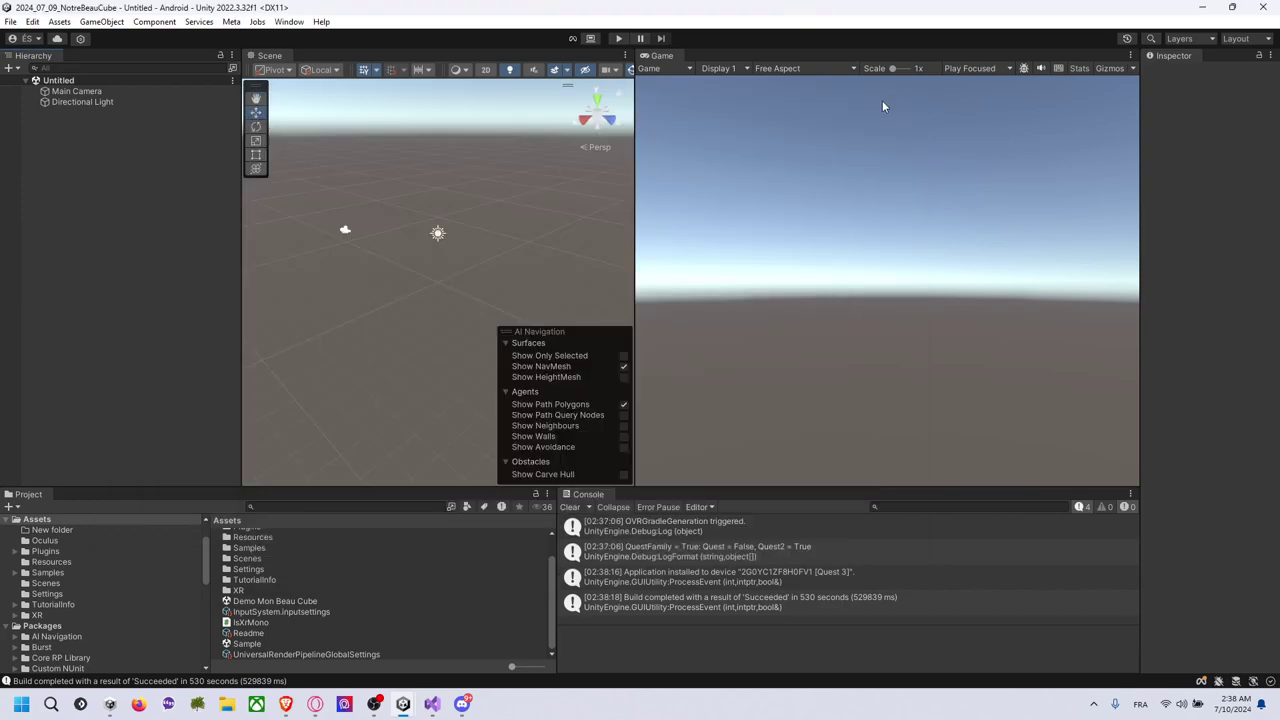
left_click(570, 507)
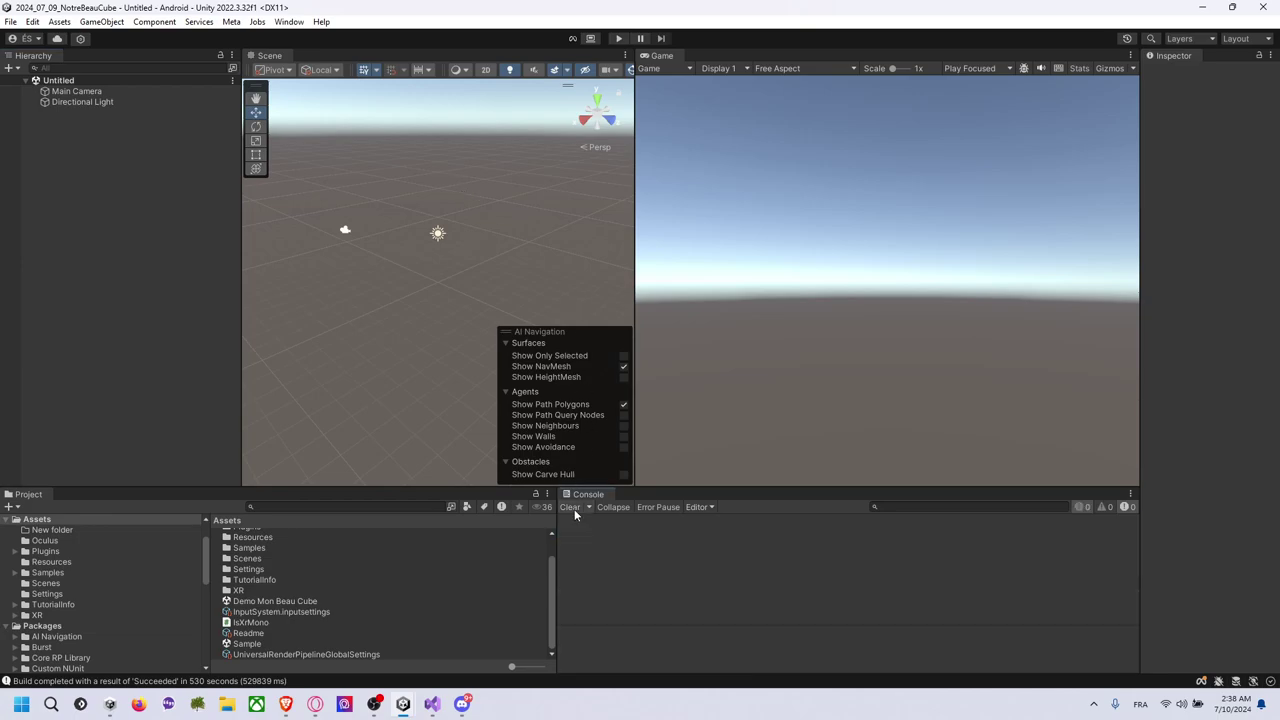
Switch to File Explorer and open the C:\Exe\scrcpy folder
key("alt+Tab")
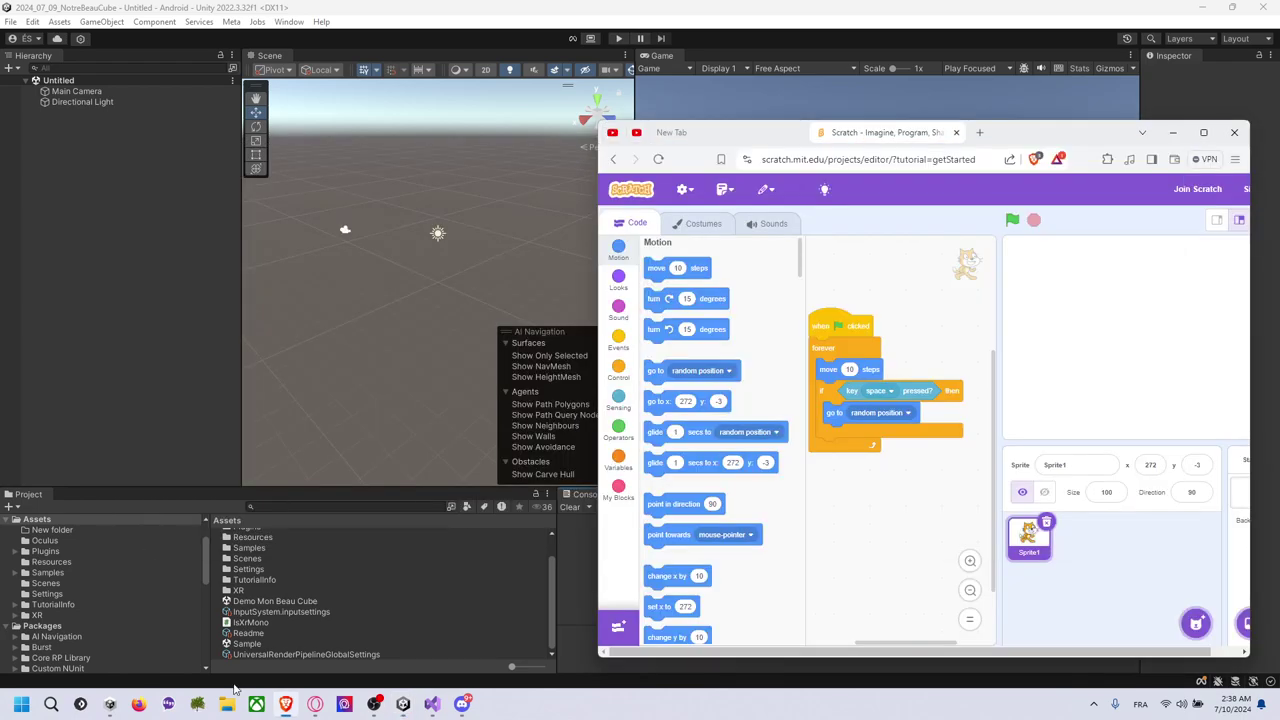
left_click(227, 704)
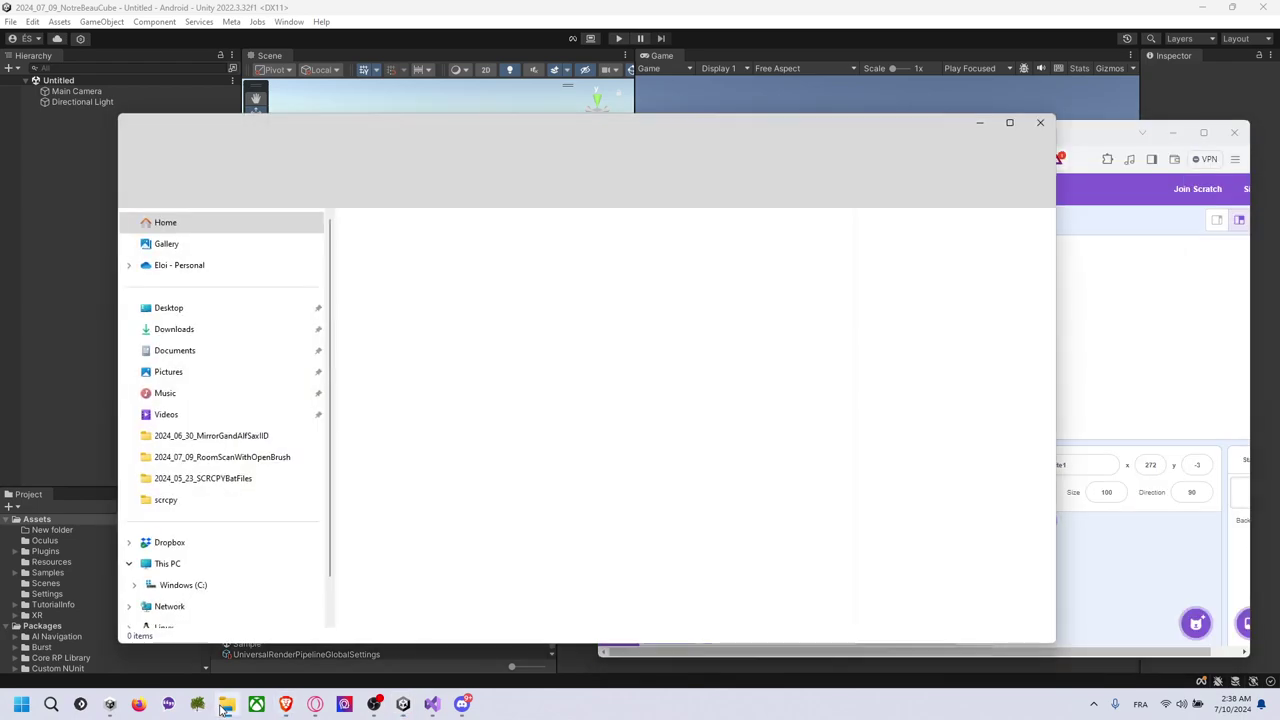
left_click(183, 585)
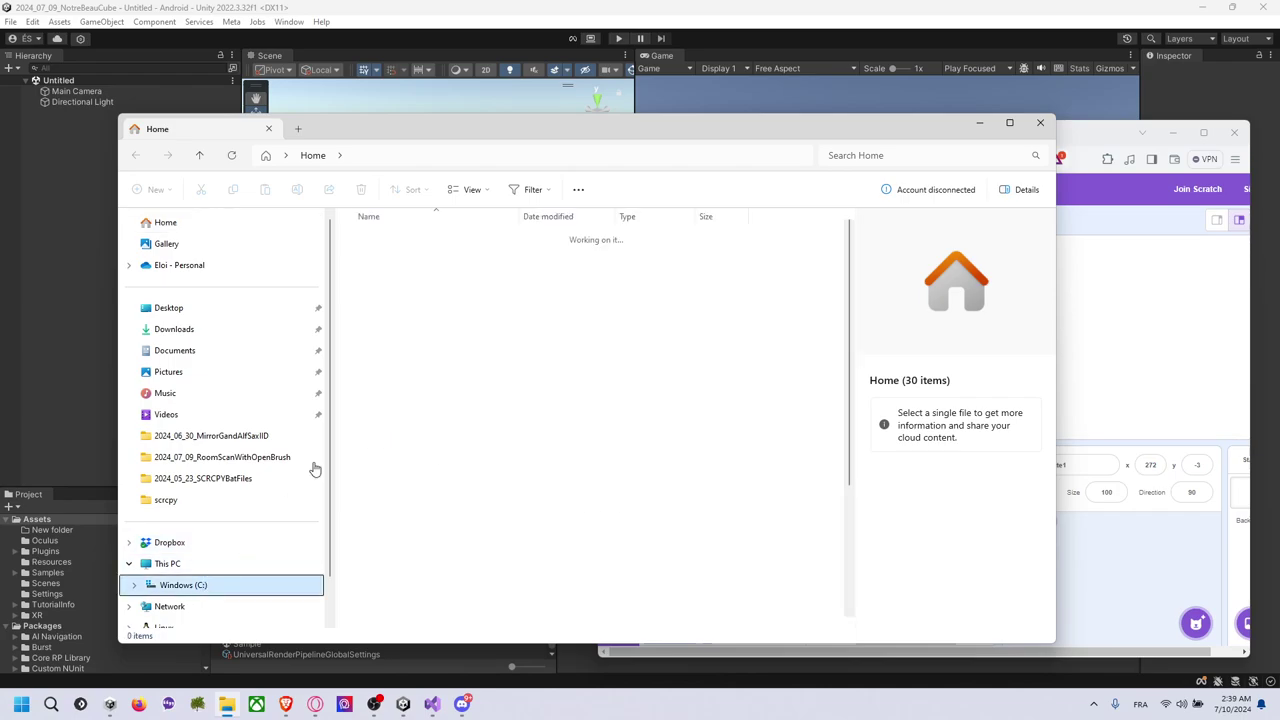
double_click(388, 310)
left_click(390, 318)
key("s")
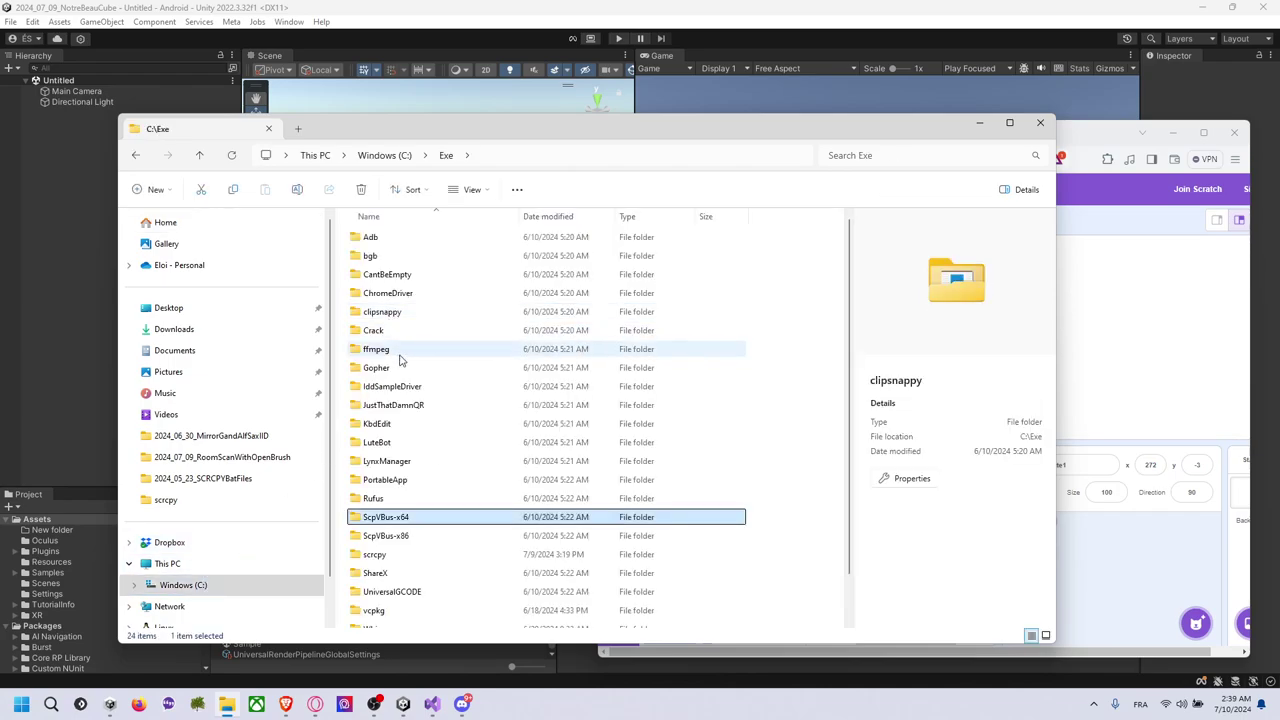
left_click(412, 535)
left_click(400, 555)
double_click(400, 555)
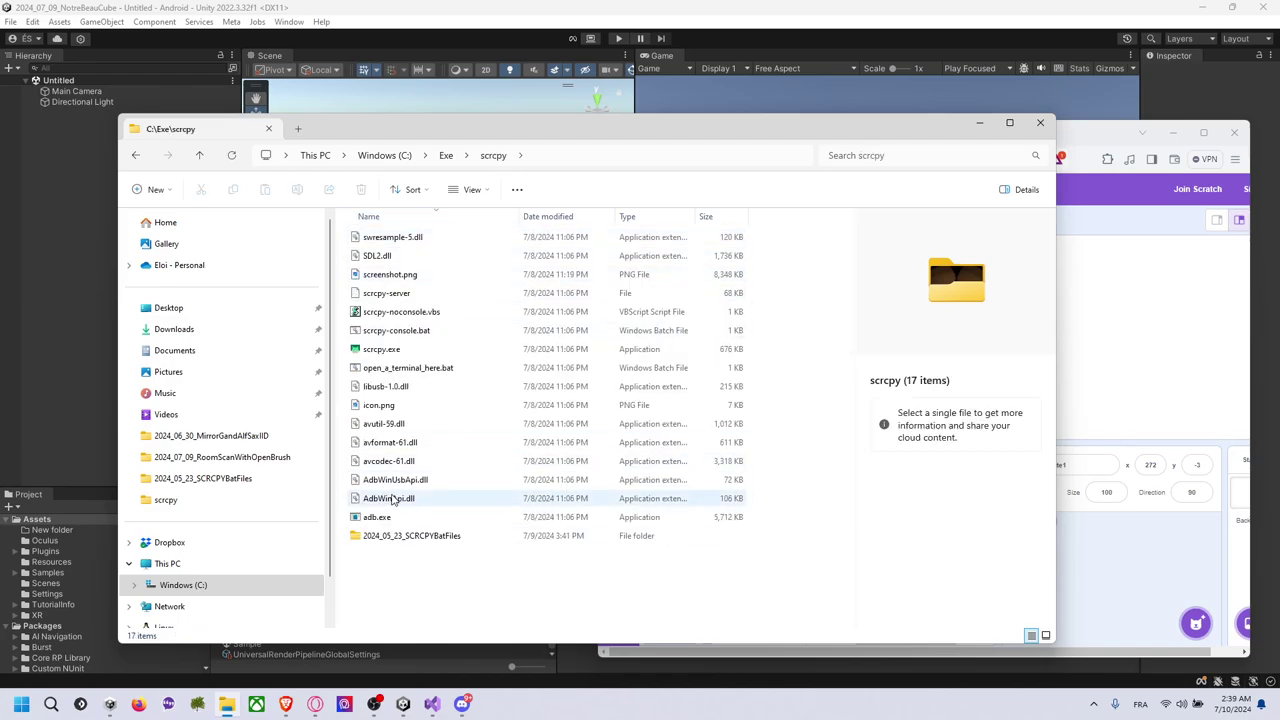
Run "Quest3 Low Resolution Both Eye.bat" from the 2024_05_23_SCRCPYBatFiles folder to mirror the headset display
double_click(420, 537)
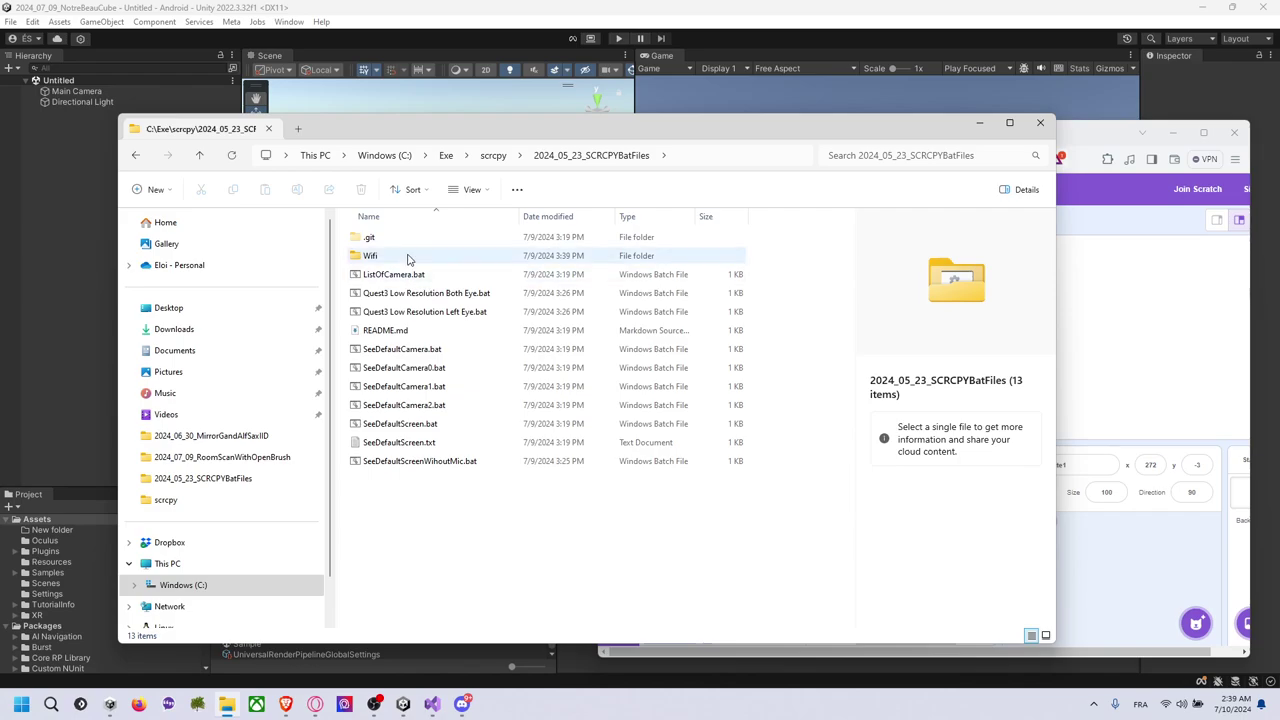
left_click(427, 296)
double_click(427, 296)
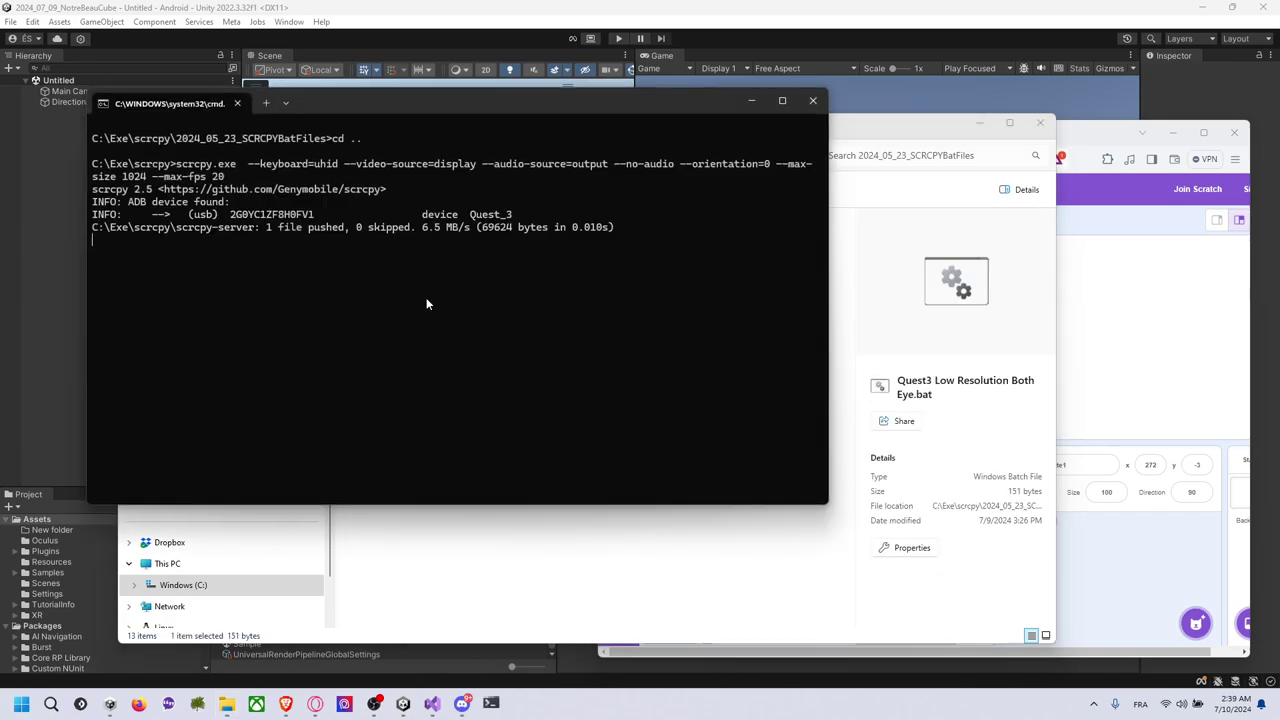